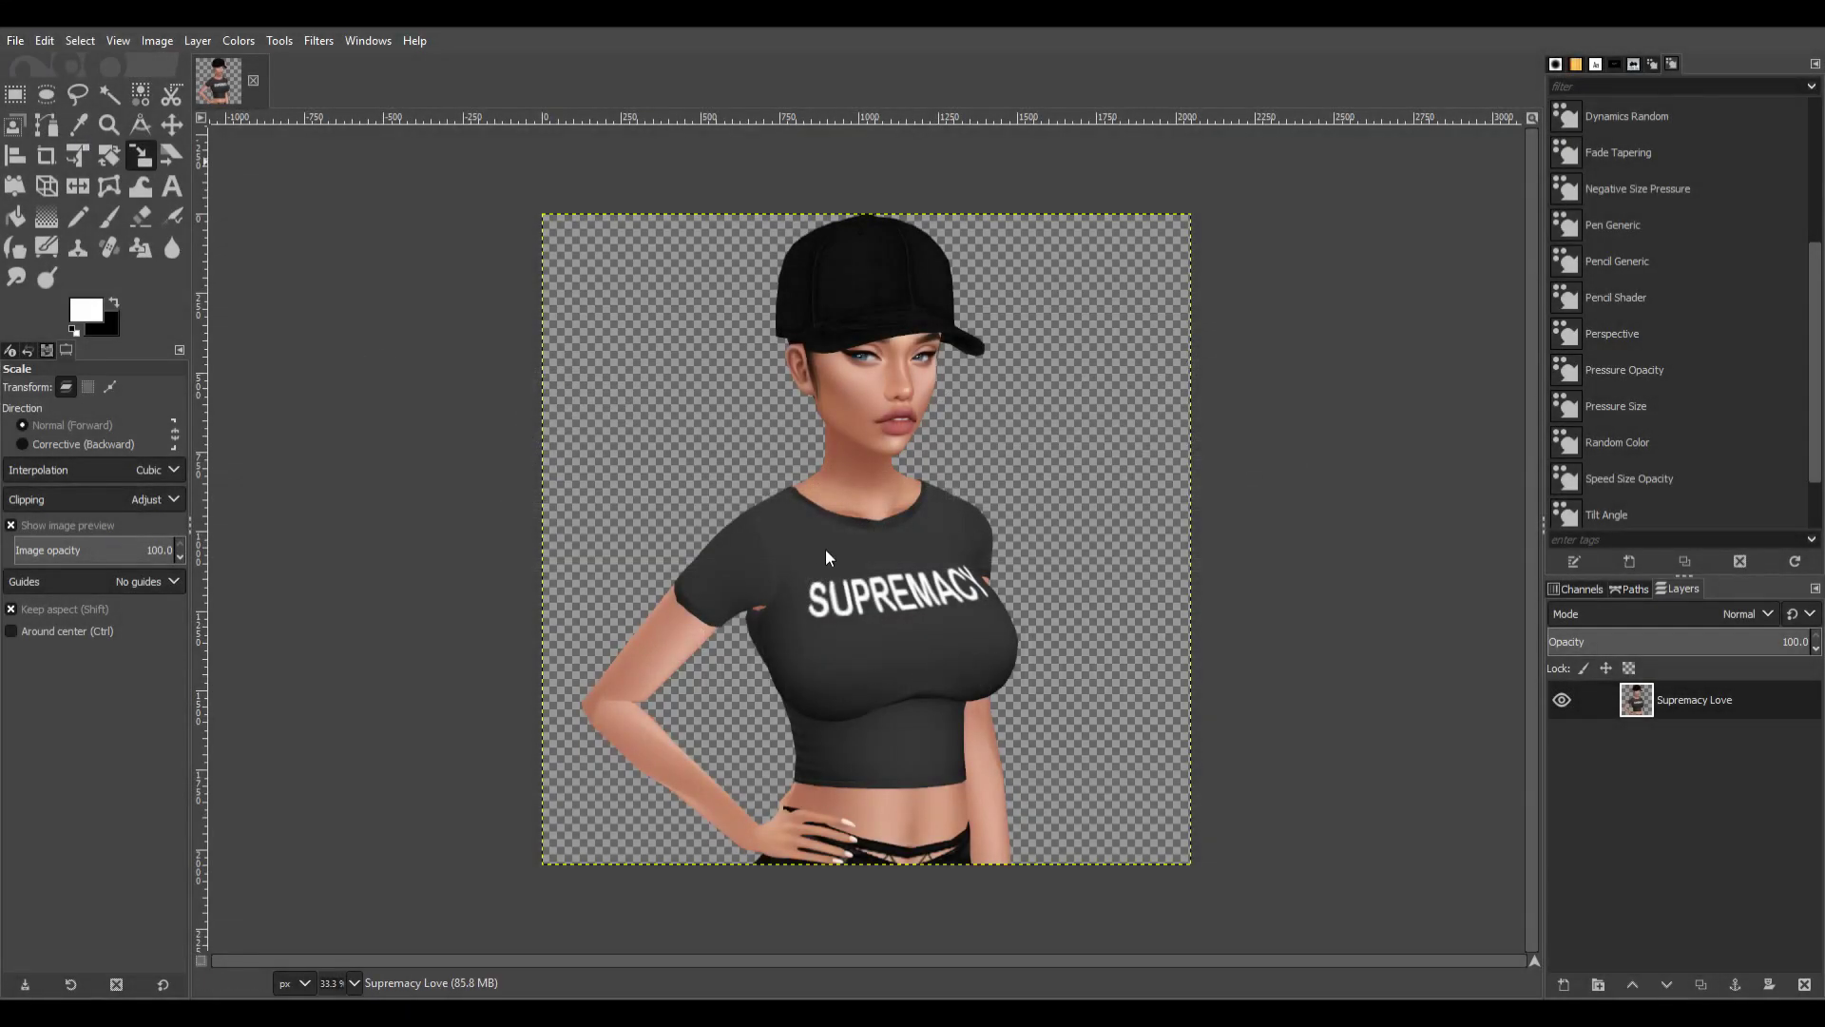
Scale the script backdrop to cover the canvas, then set up Smudge with a size-4 brush.
left_click_drag(1293, 556, 1242, 688)
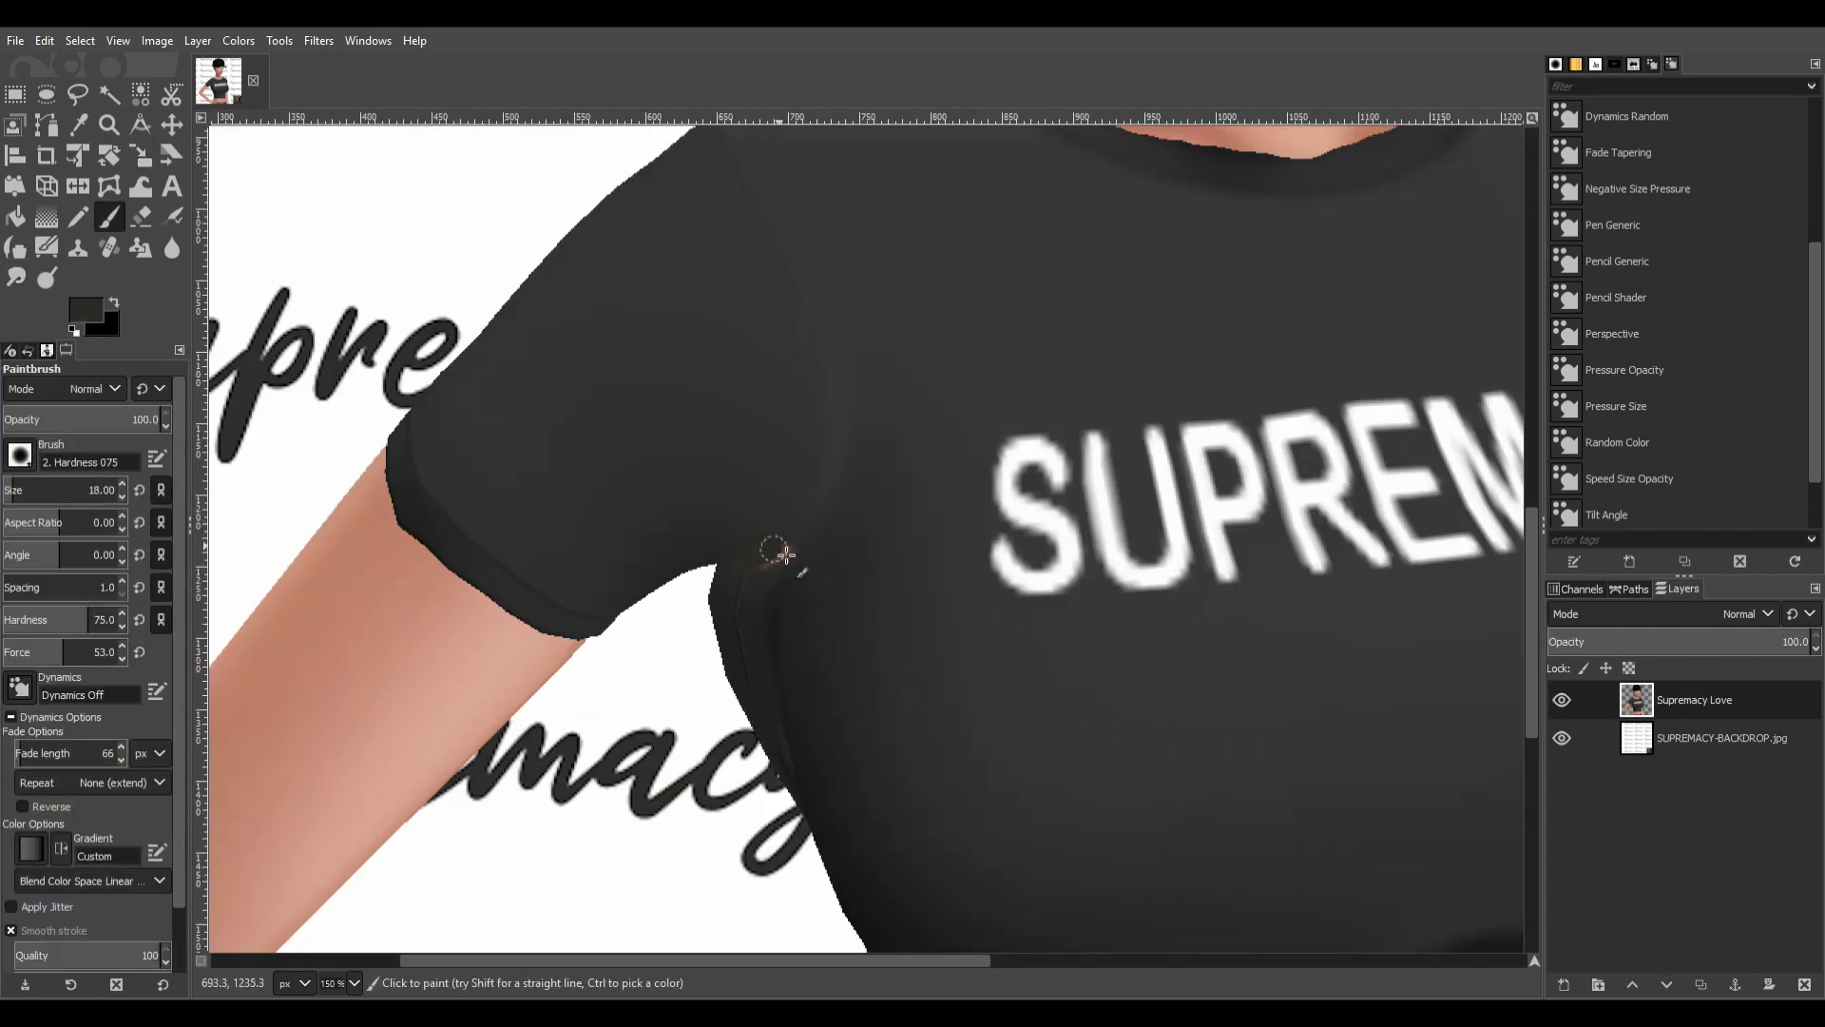
key("s")
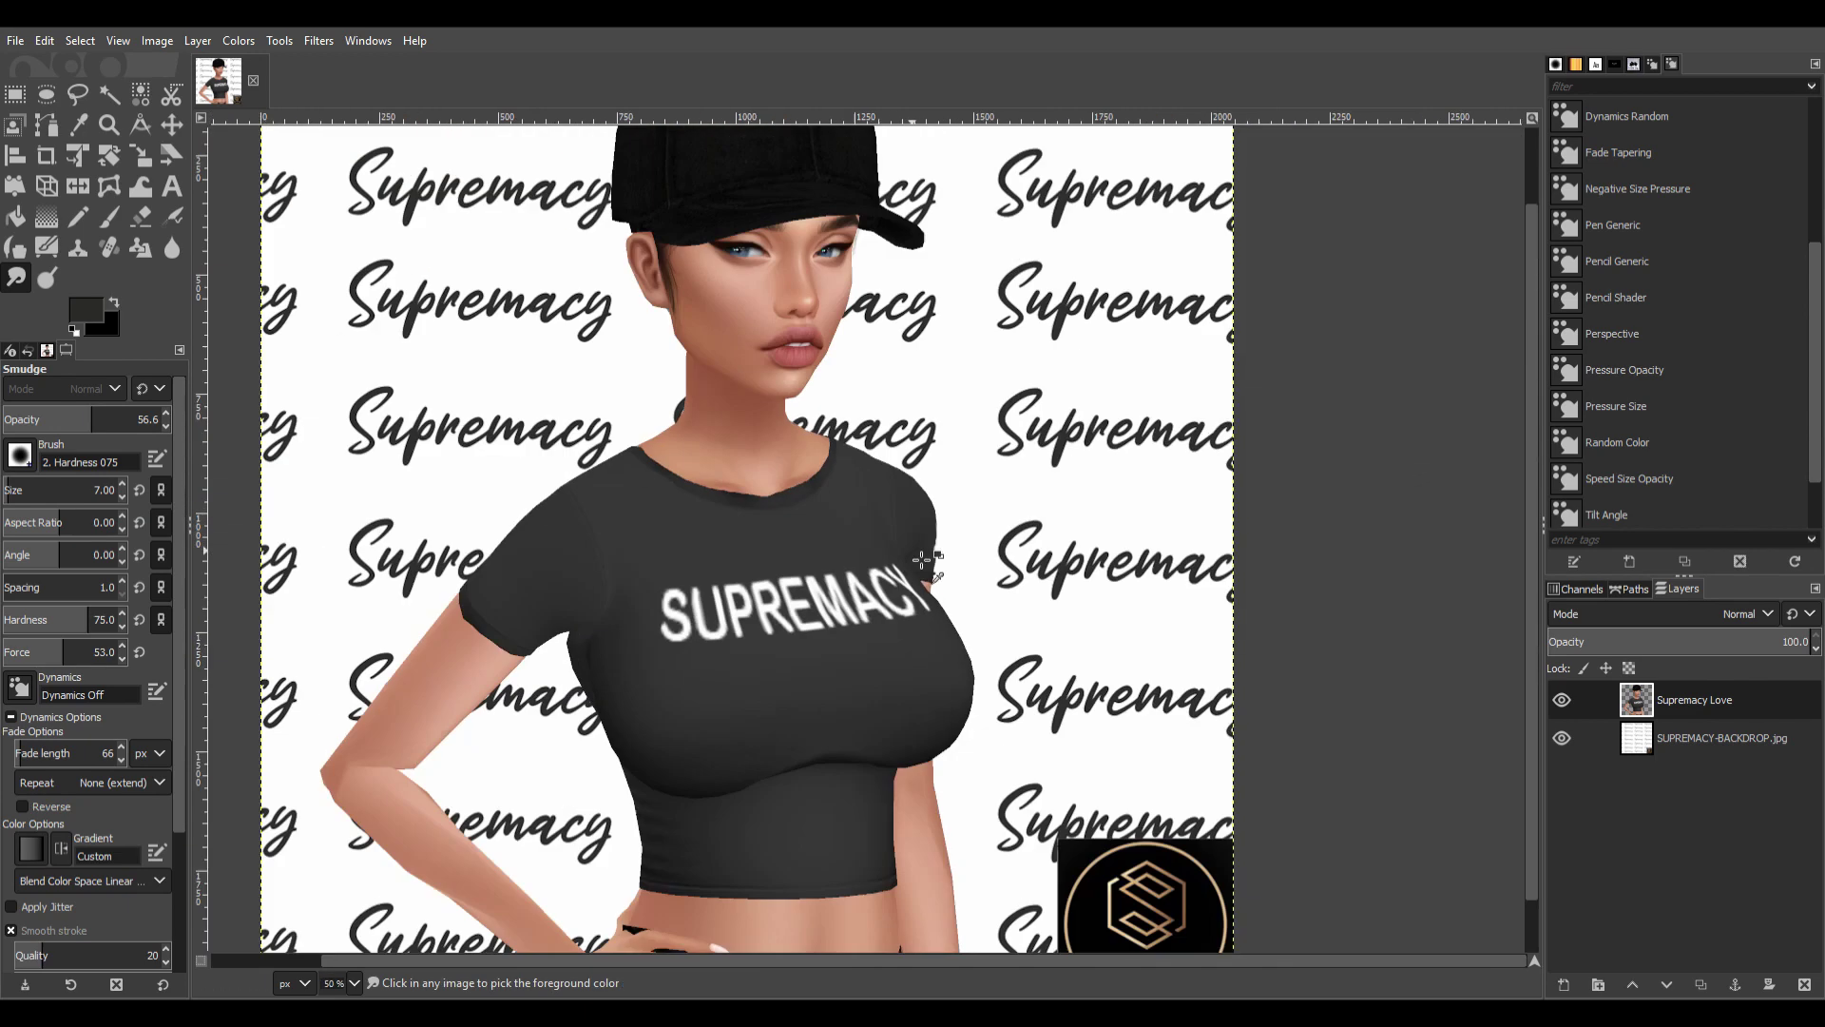
key("bracketleft")
key("bracketleft")
key("bracketleft")
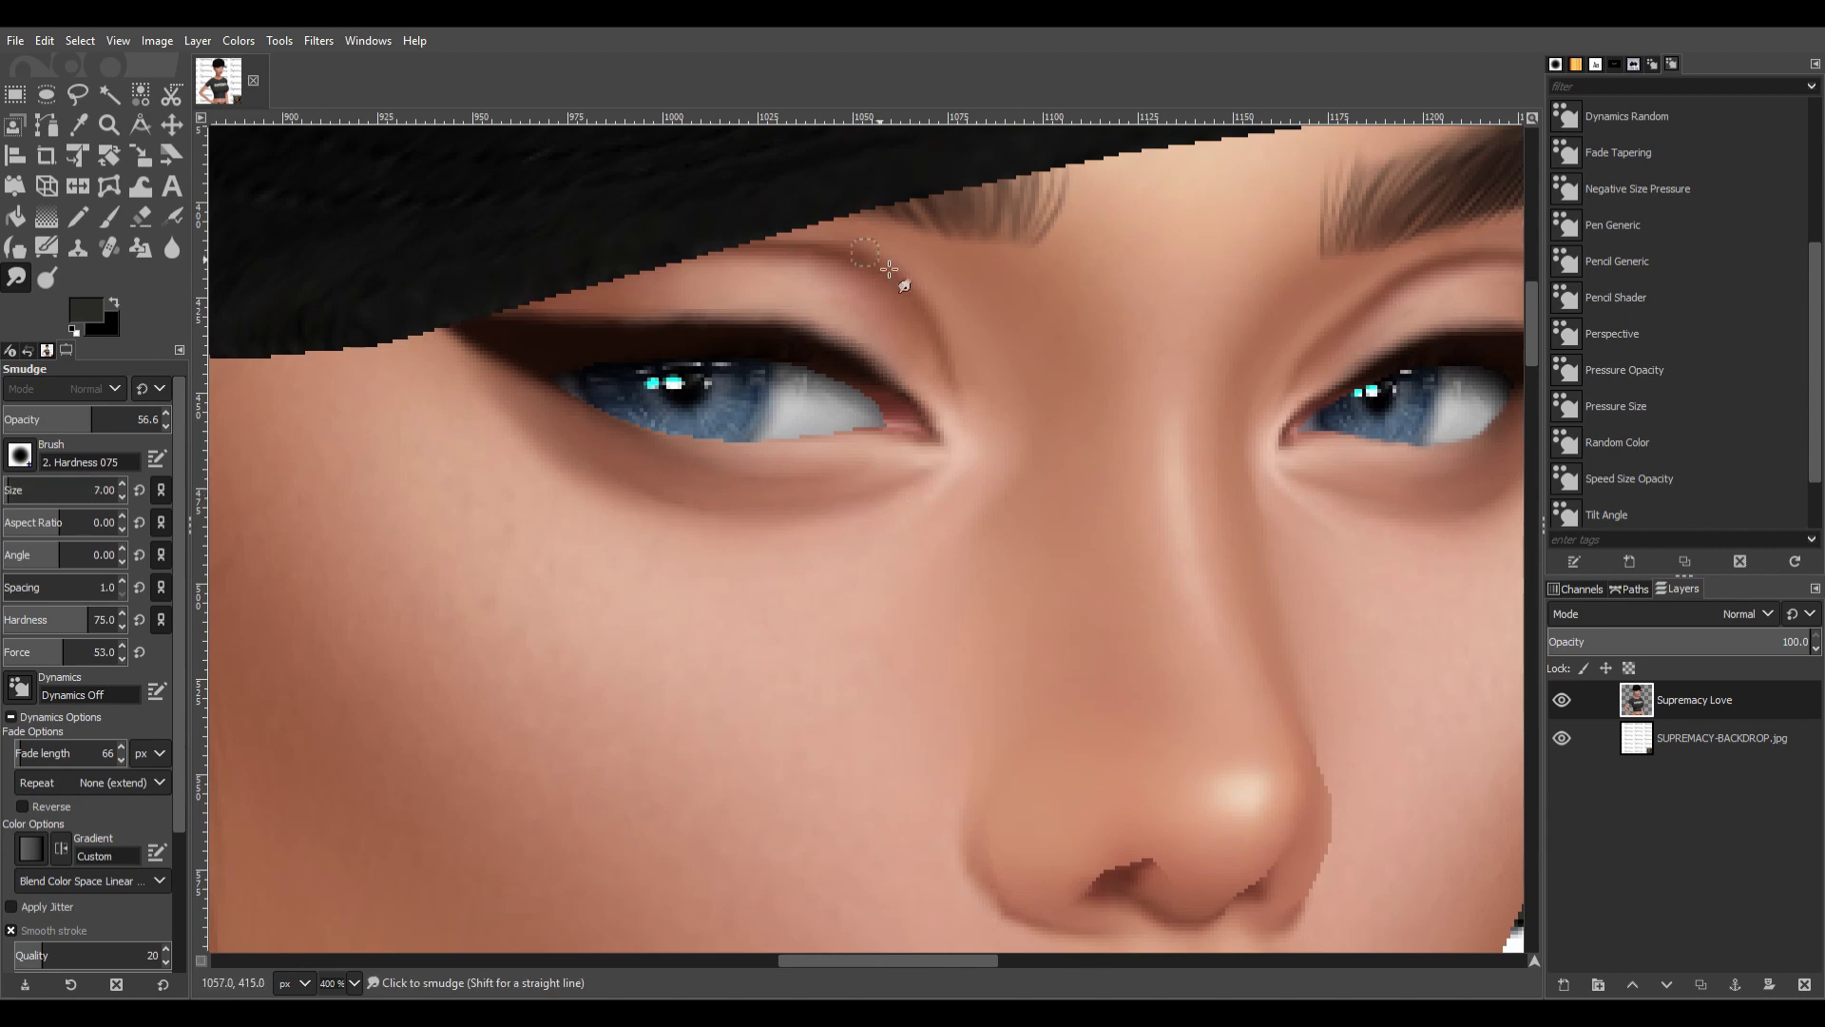
Dodge the eye whites and paint a black upper lash line on a new eyedark layer.
key("shift+d")
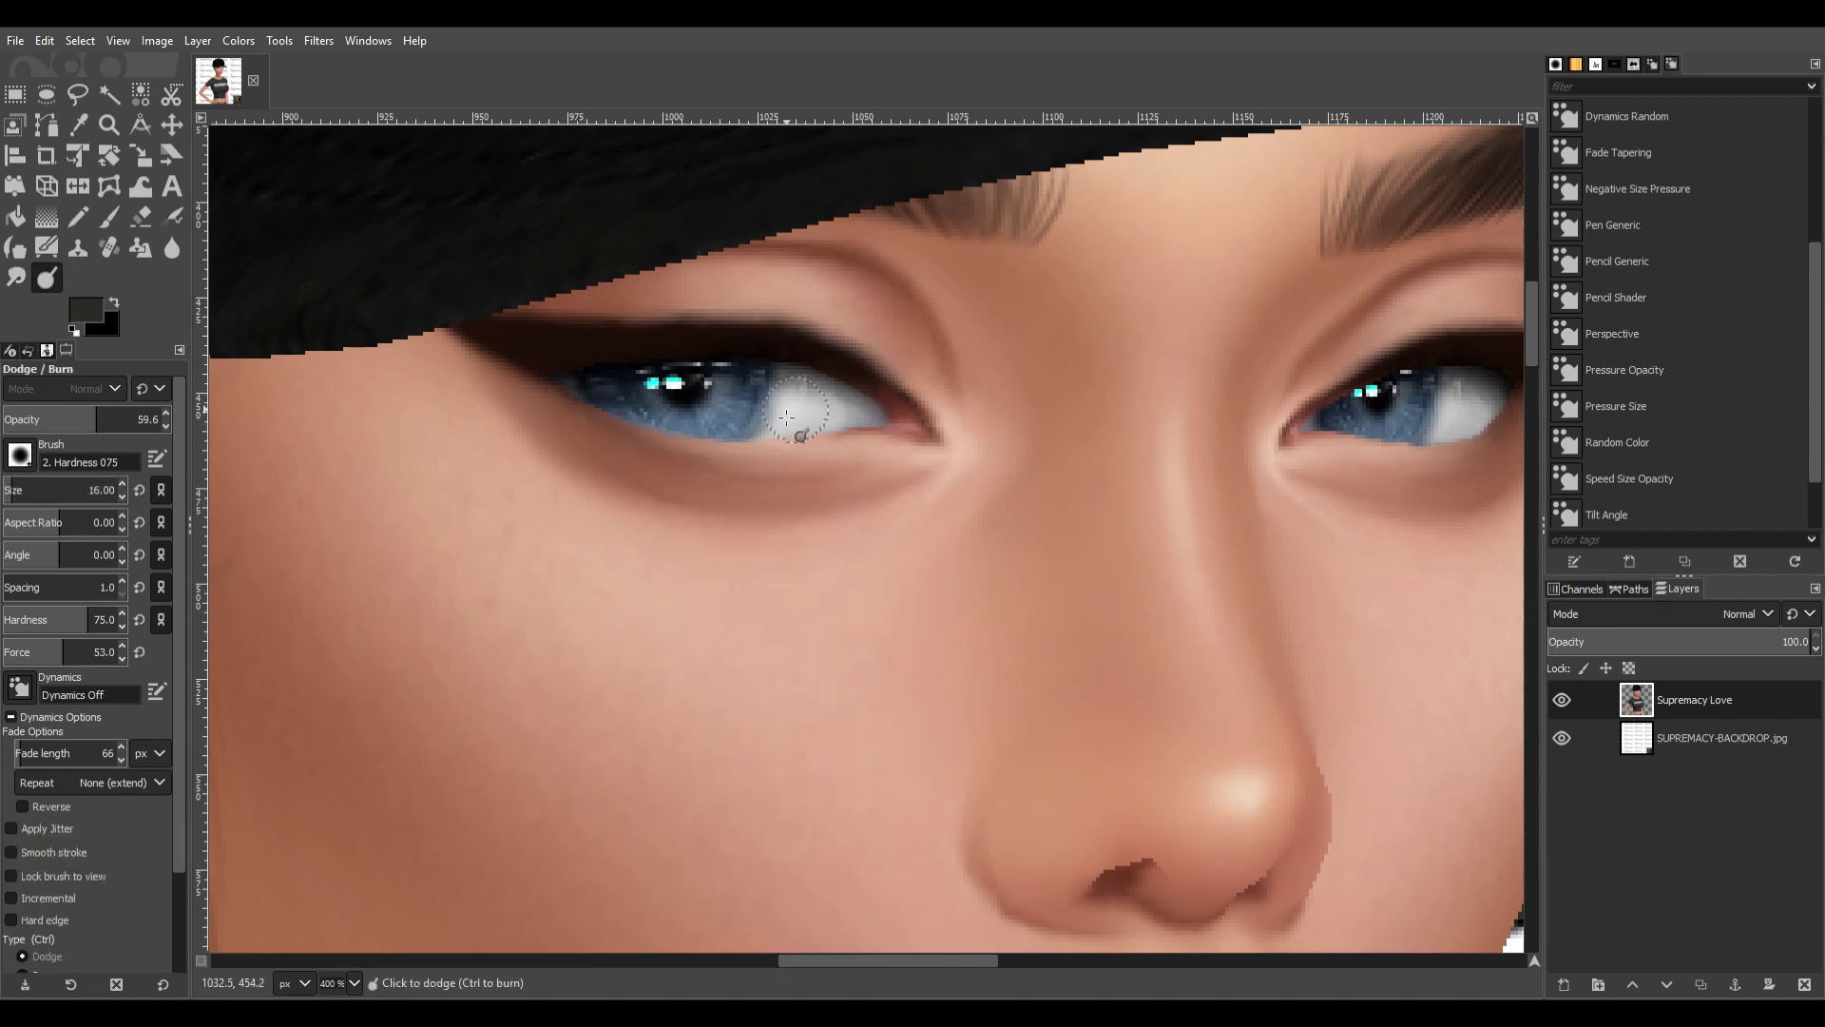
key("minus")
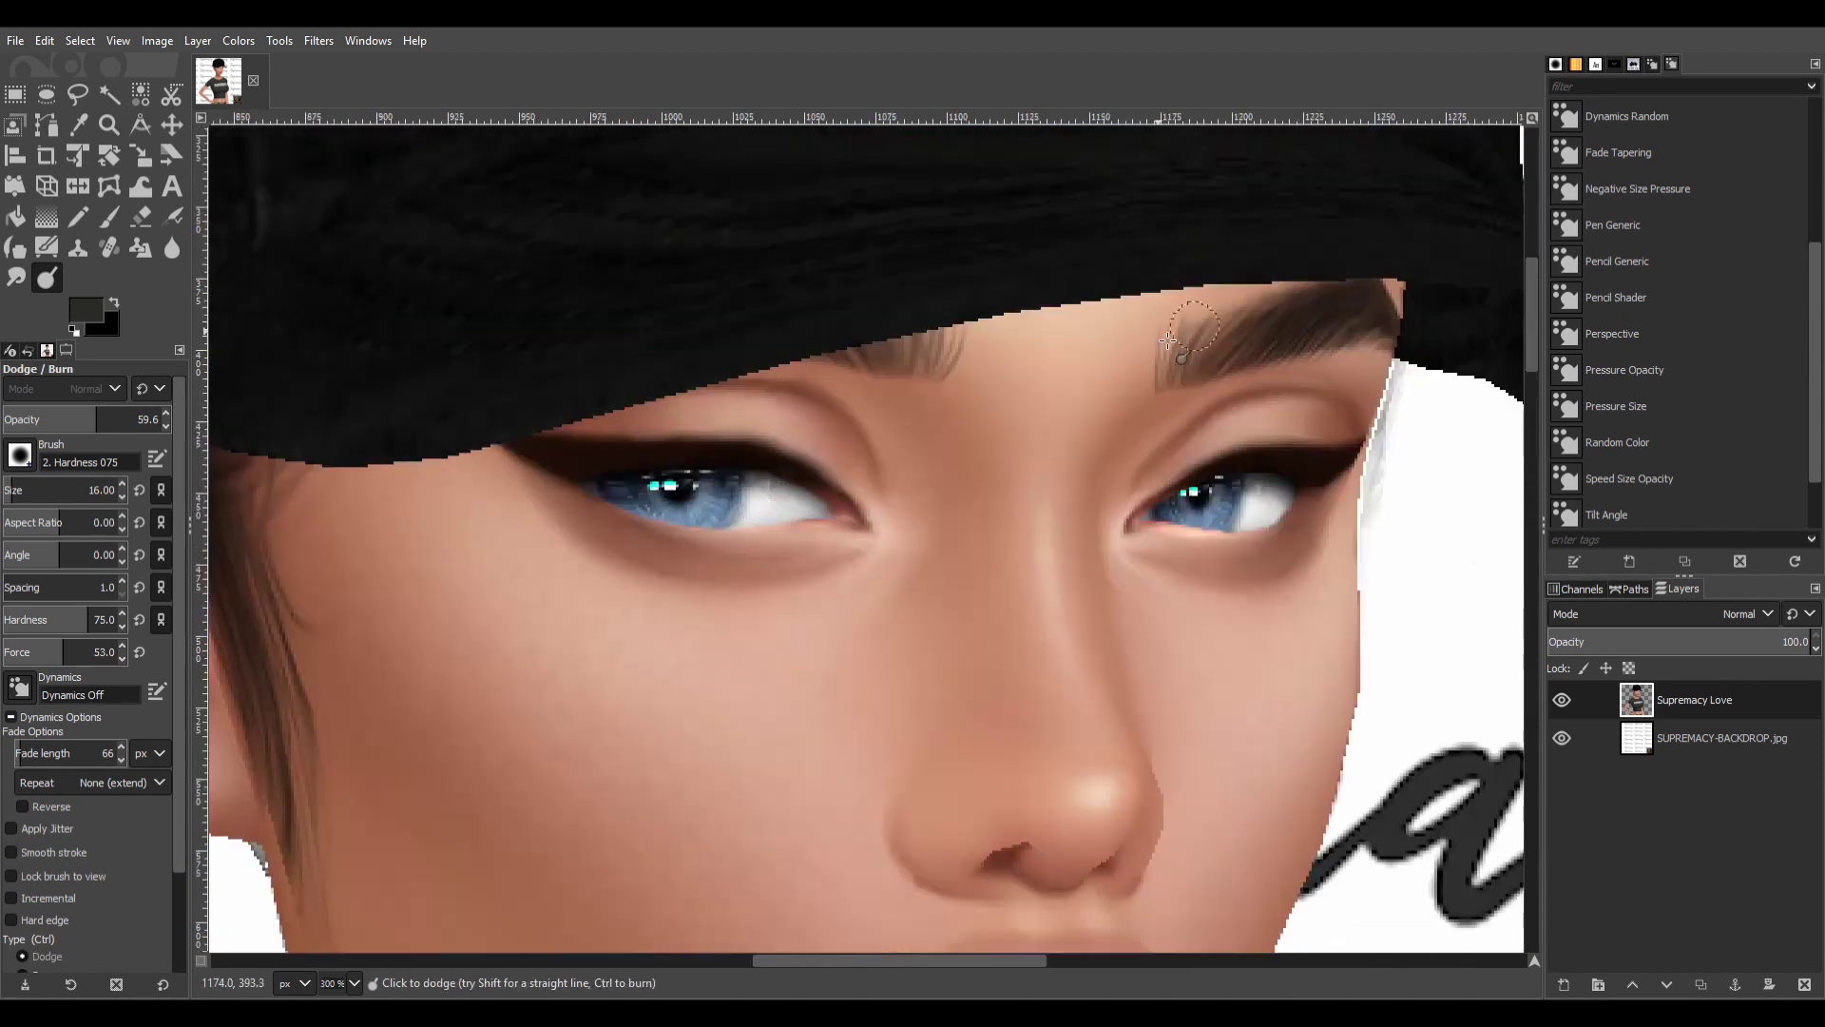
key("x")
key("p")
key("bracketleft")
key("bracketleft")
key("bracketleft")
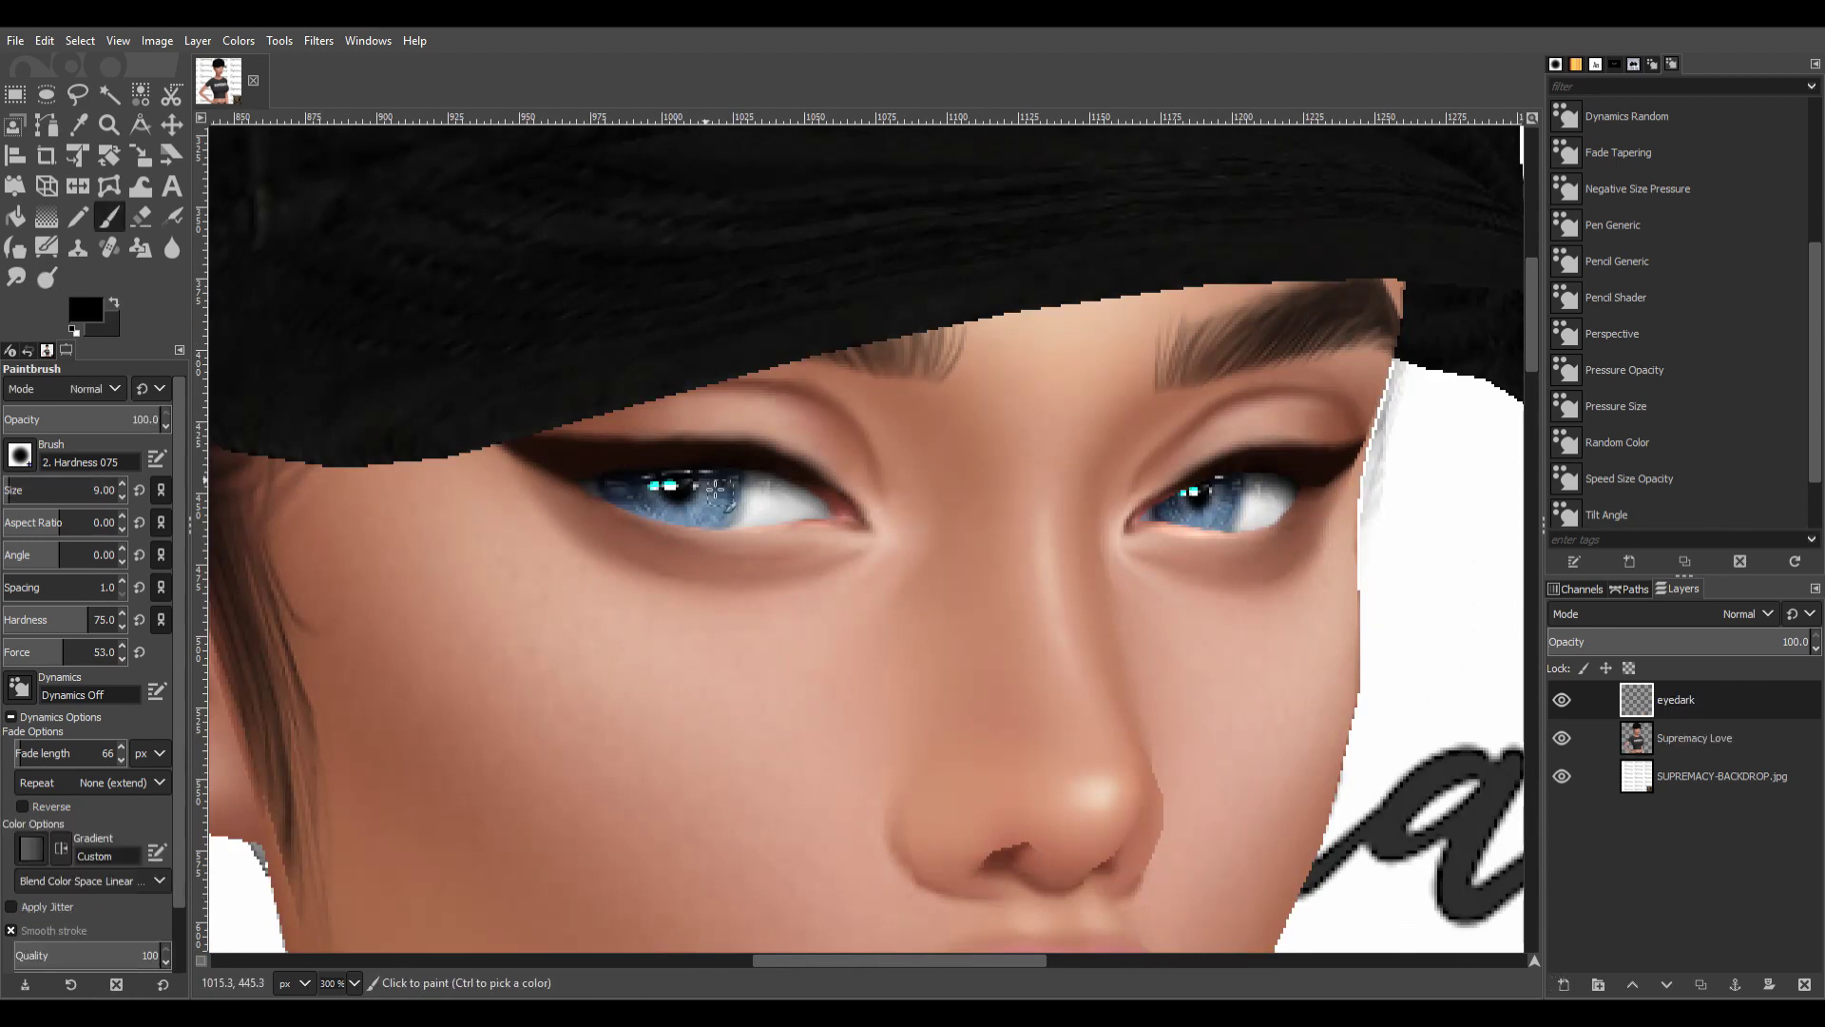
left_click_drag(585, 482, 832, 487)
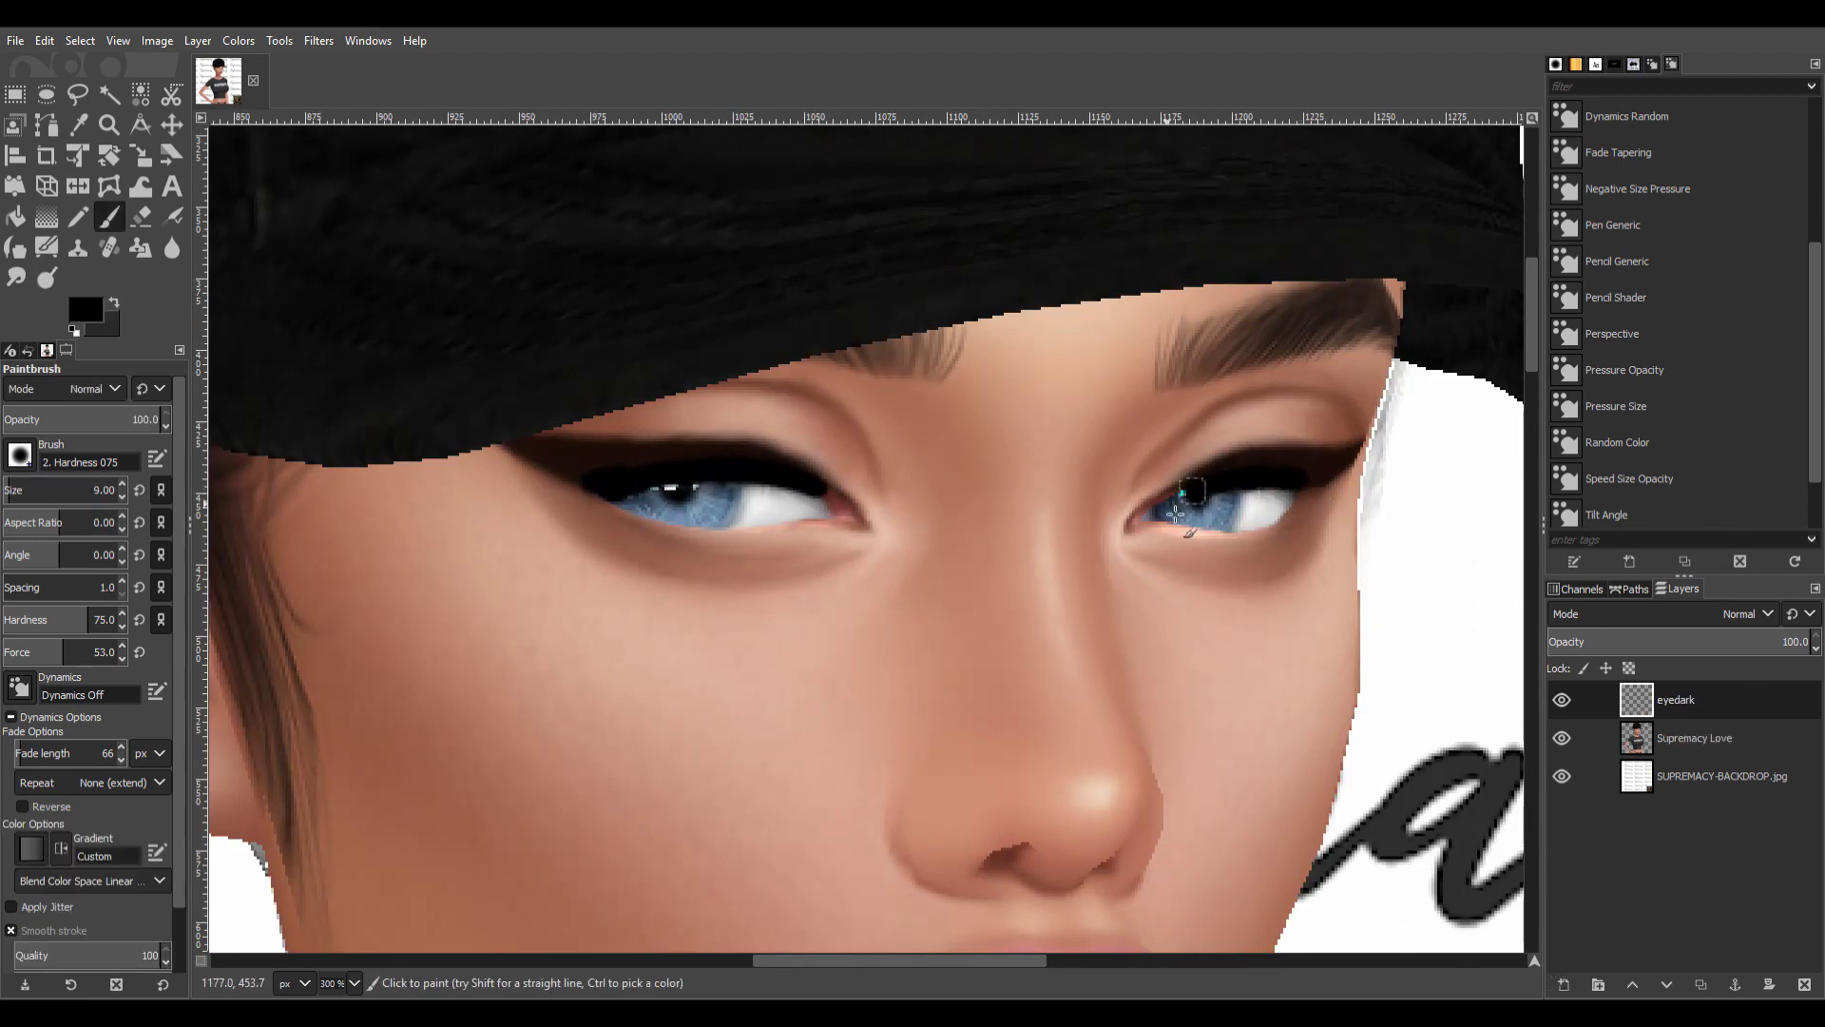
Lower the eyedark layer opacity to 78 and begin blurring its edges.
left_click(173, 249)
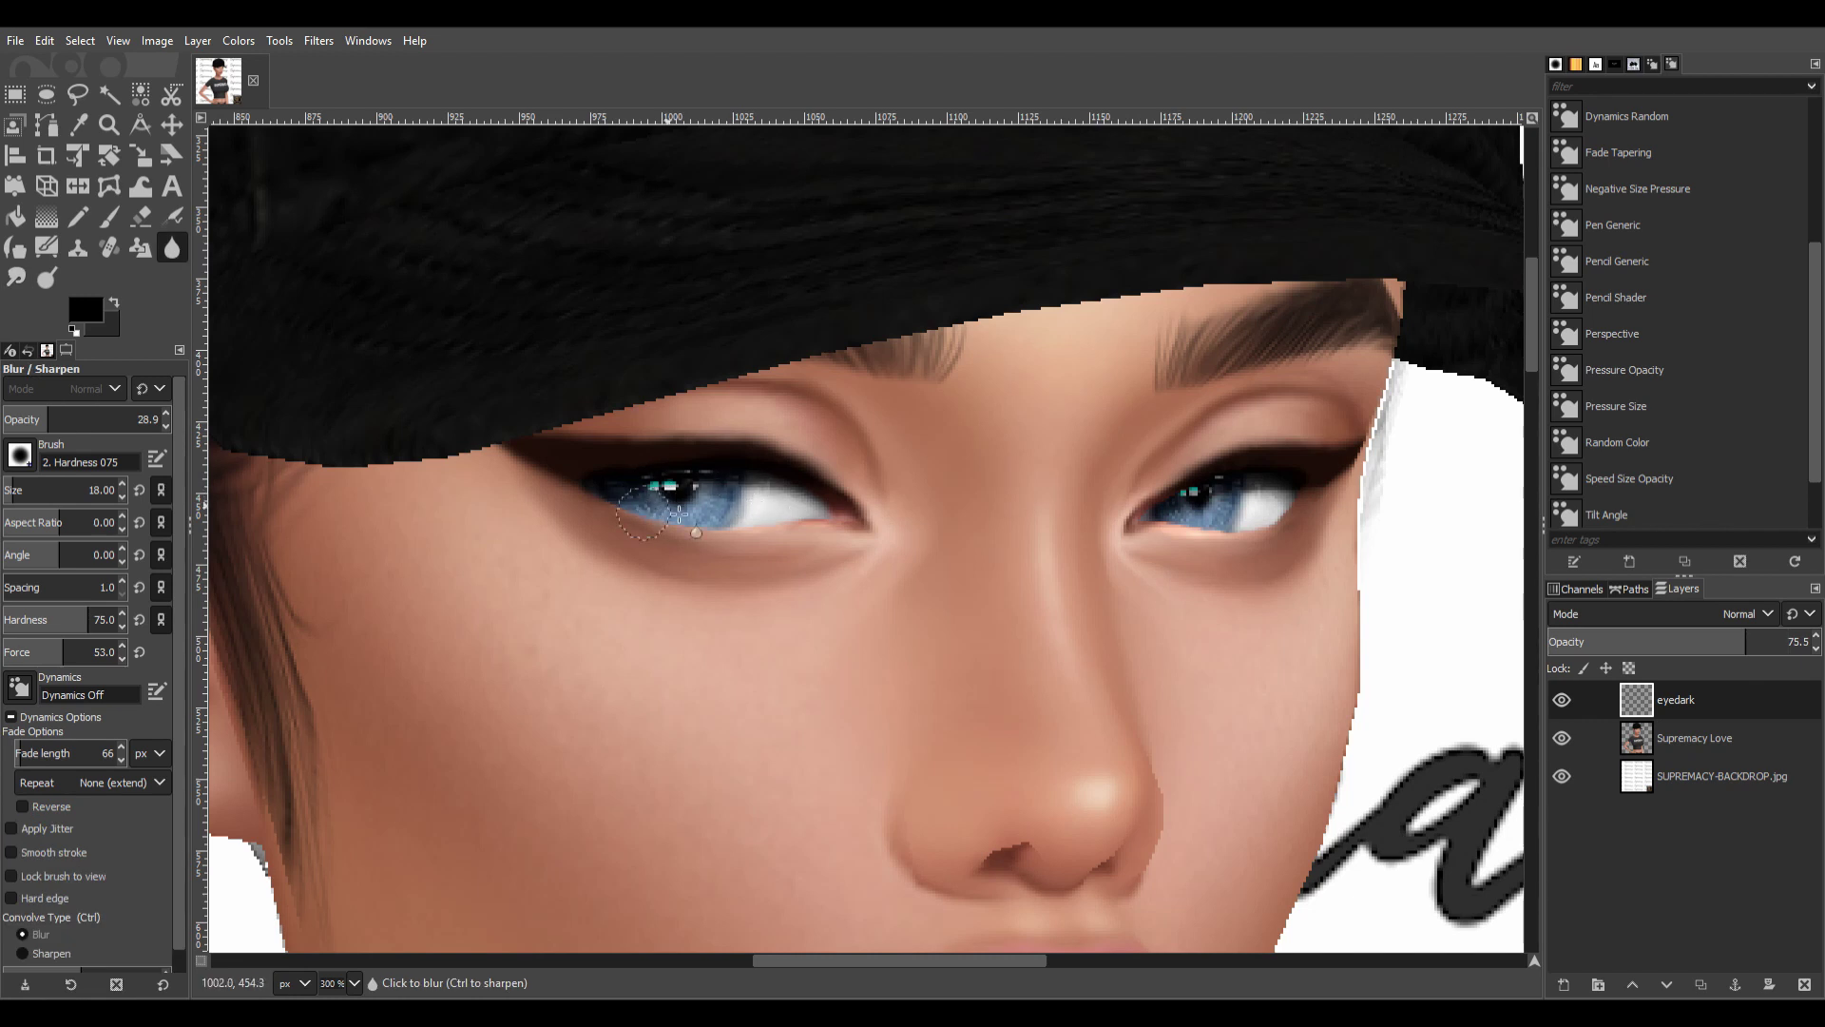
type("78")
key("Return")
key("shift+u")
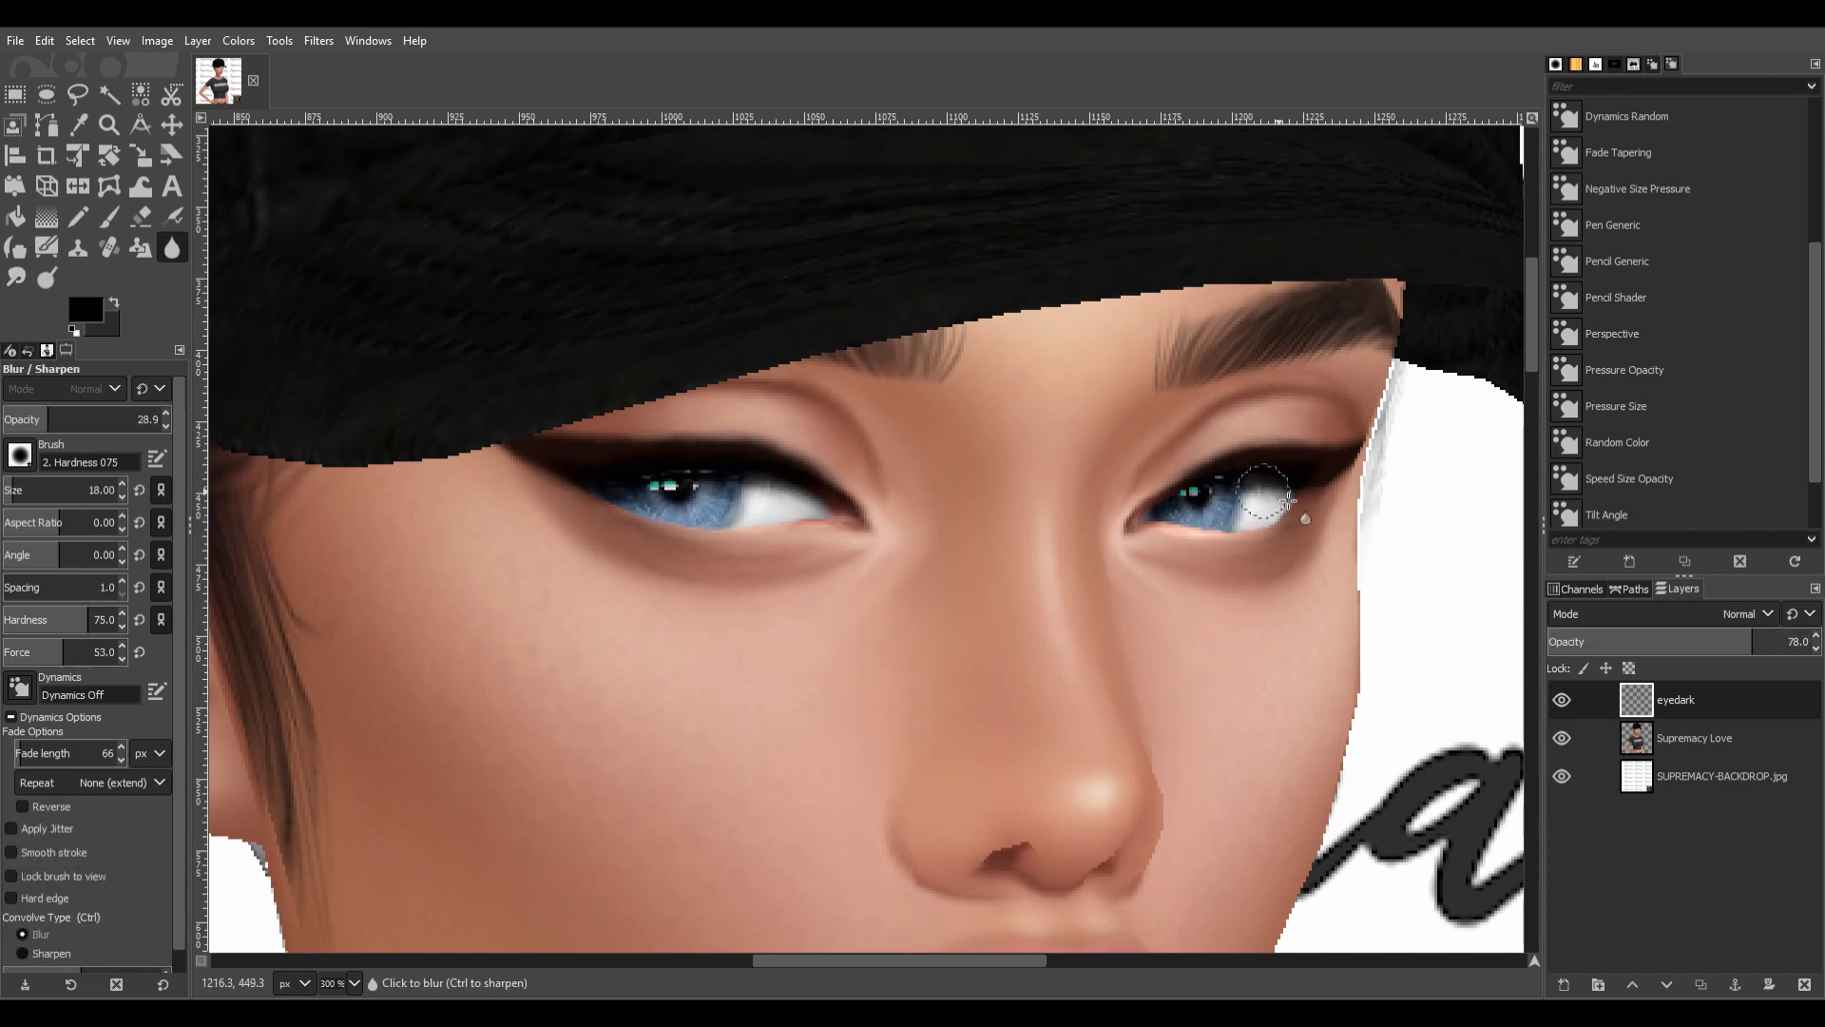
Add an eye shine layer and stroke a white ring over the left iris.
left_click(1564, 984)
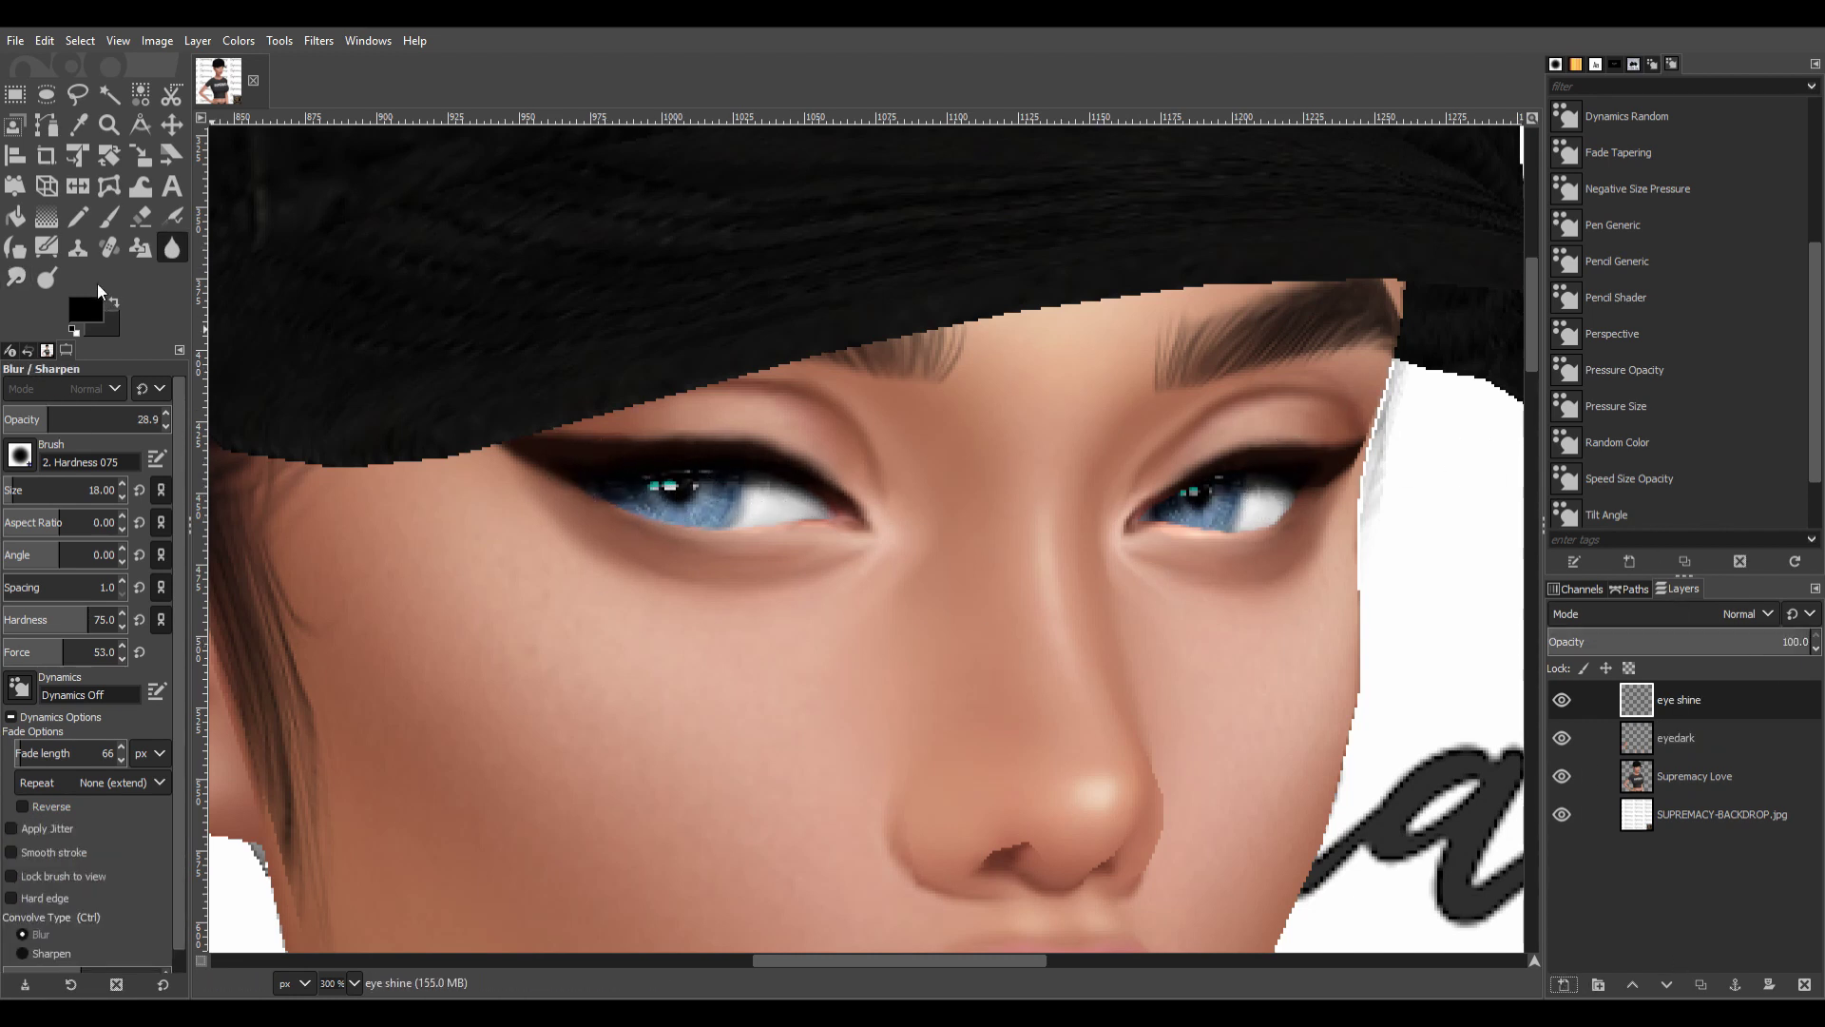
key("e")
left_click_drag(651, 463, 704, 512)
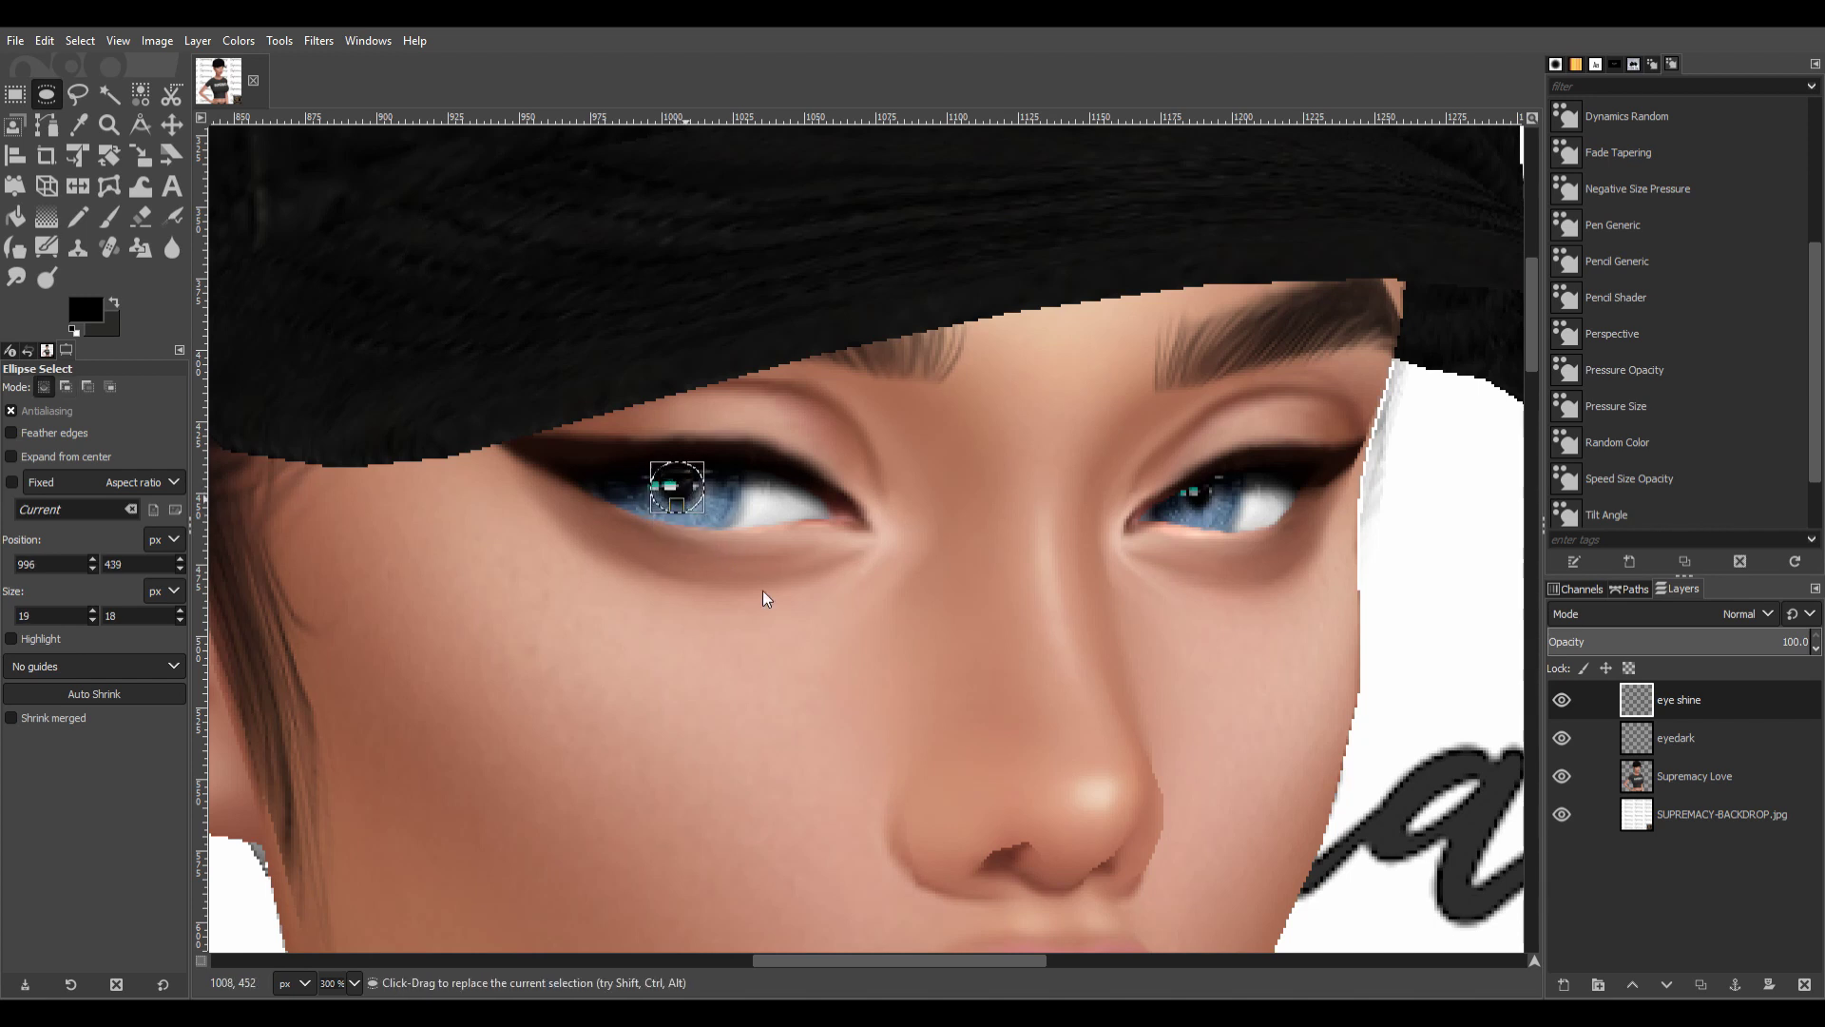
key("x")
key("p")
Duplicate the shine ring onto the right iris, erase stray parts, and merge it into eye shine.
key("m")
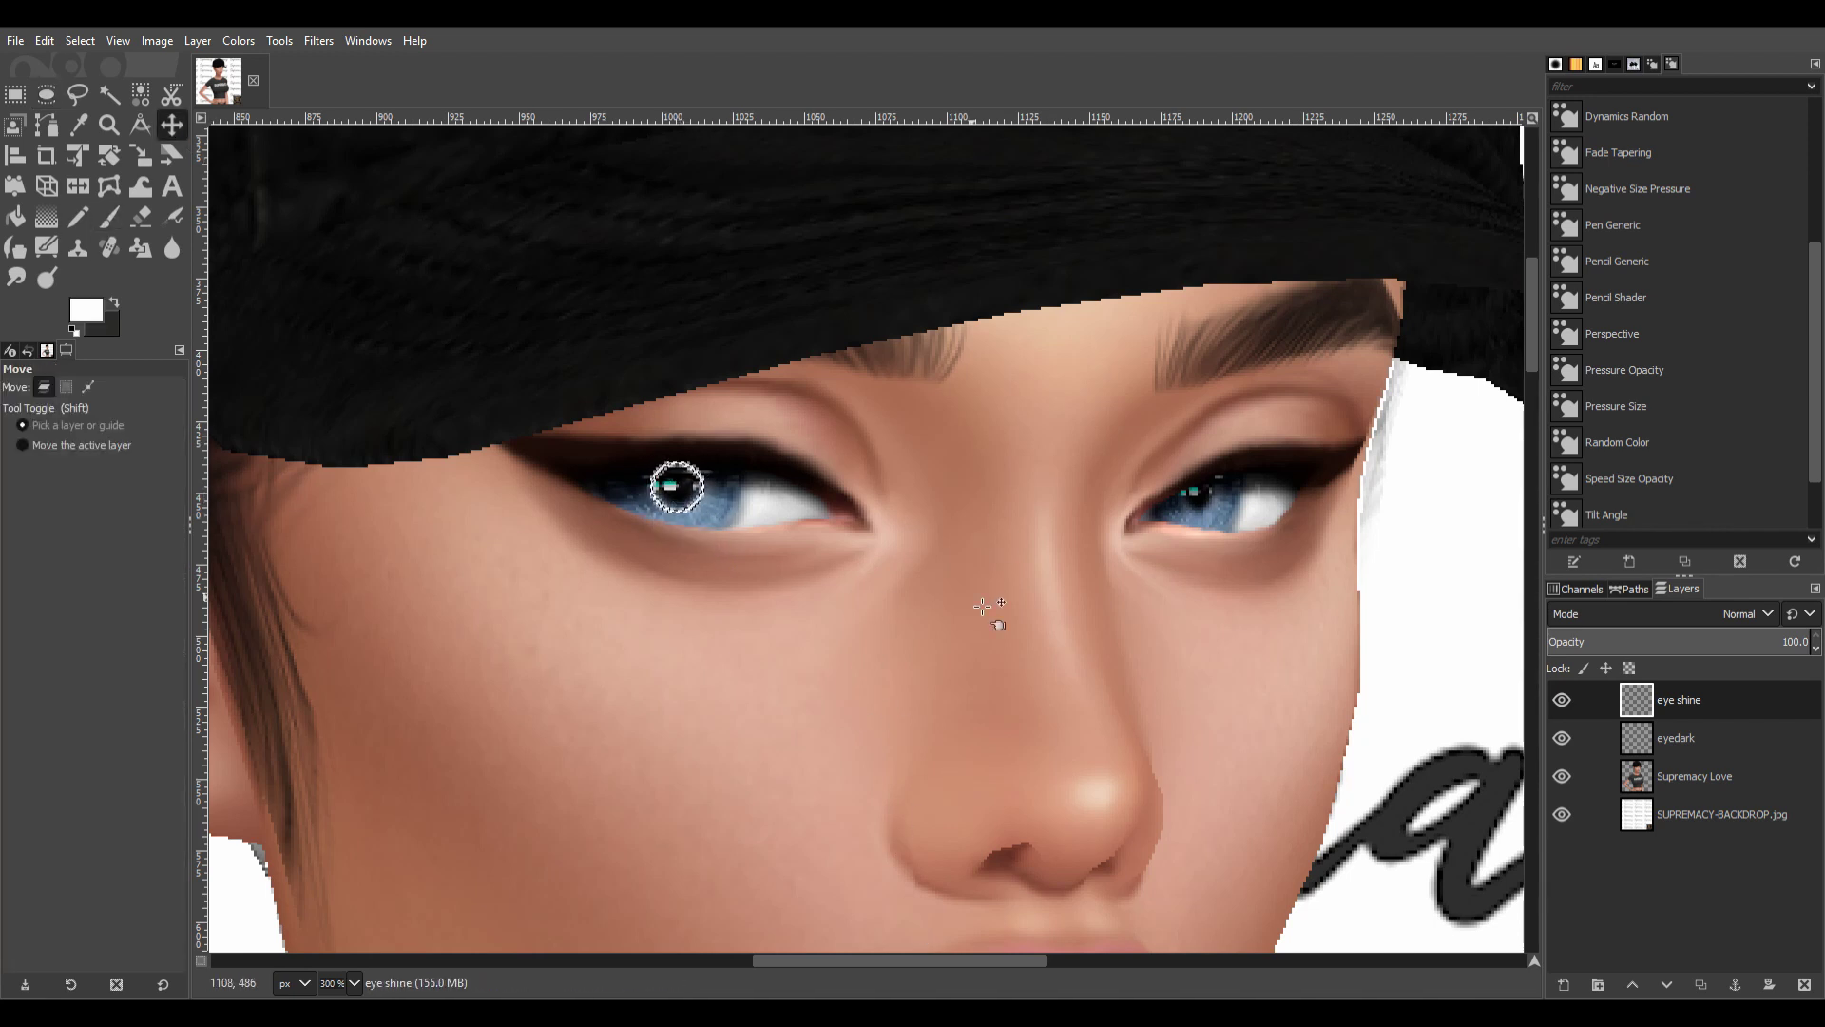
key("ctrl+shift+d")
mouse_move(677, 486)
left_mouse_down()
mouse_move(1194, 473)
mouse_move(1199, 492)
left_mouse_up()
left_click(1683, 642)
key("shift+e")
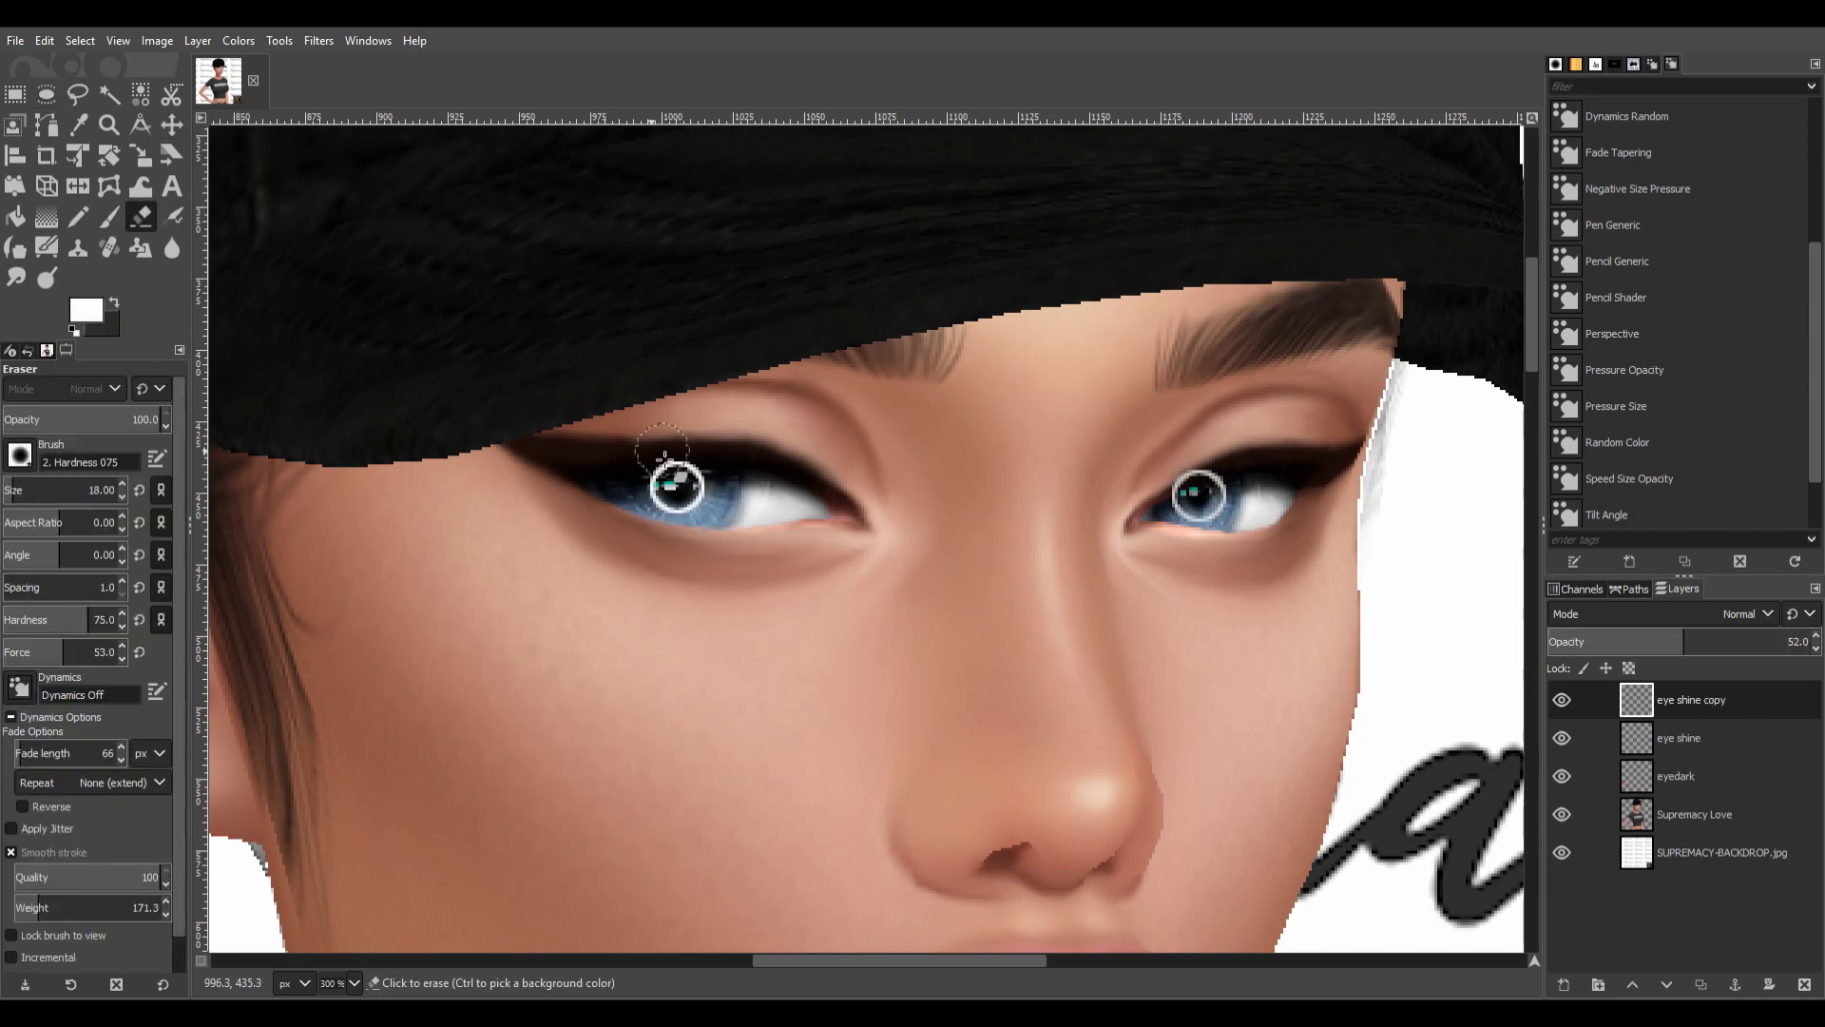
key("ctrl+z")
key("ctrl+z")
key("ctrl+z")
key("ctrl+z")
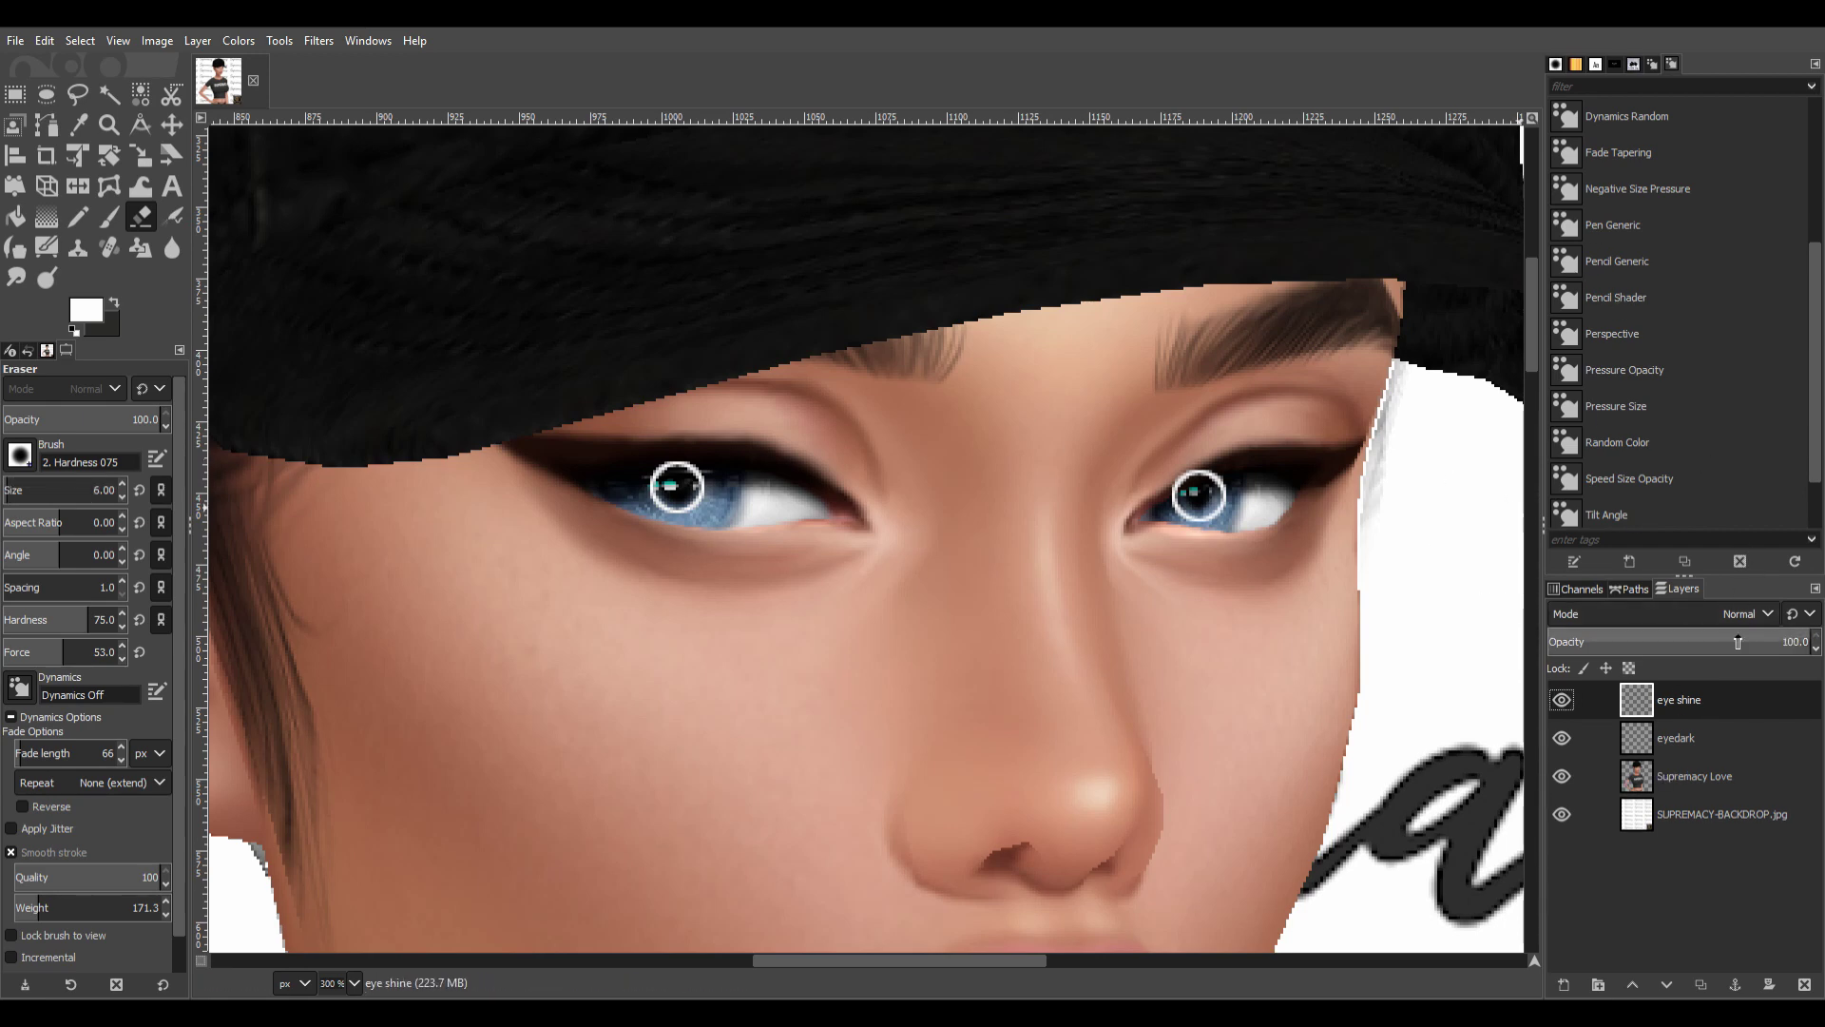
scroll(1169, 663, "down", 5)
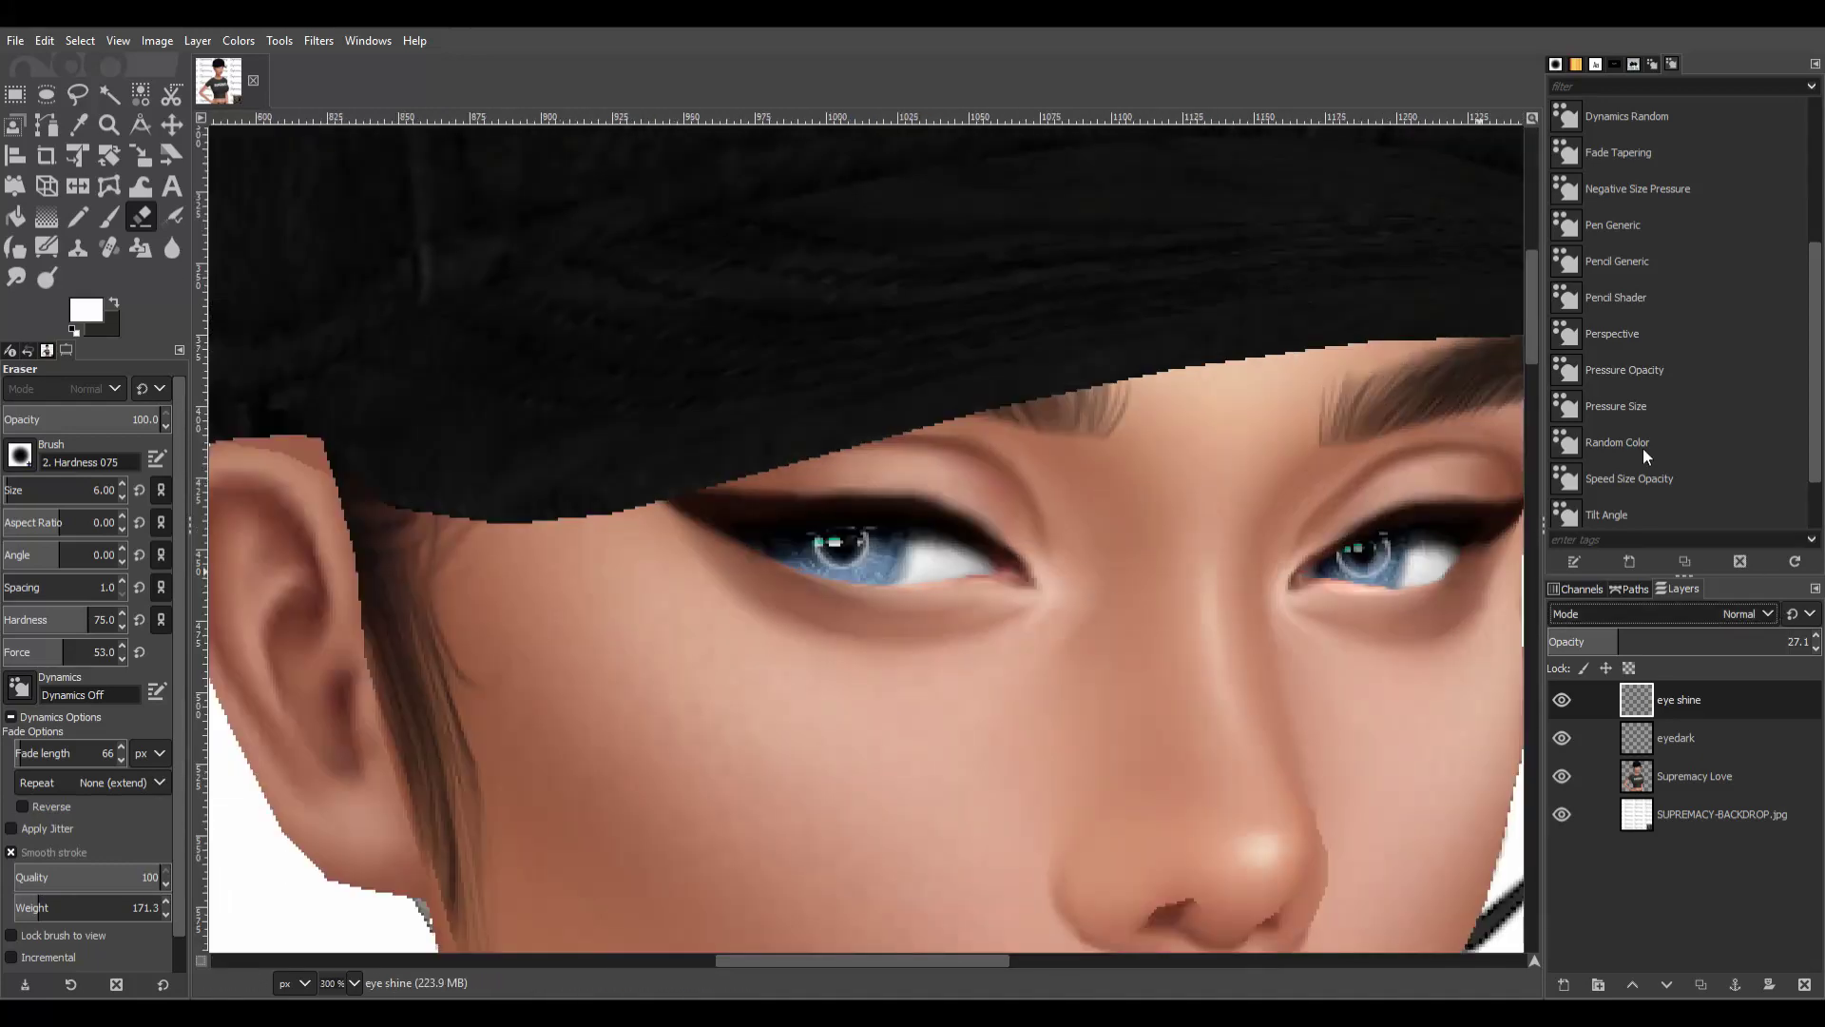
scroll(1343, 576, "up", 2)
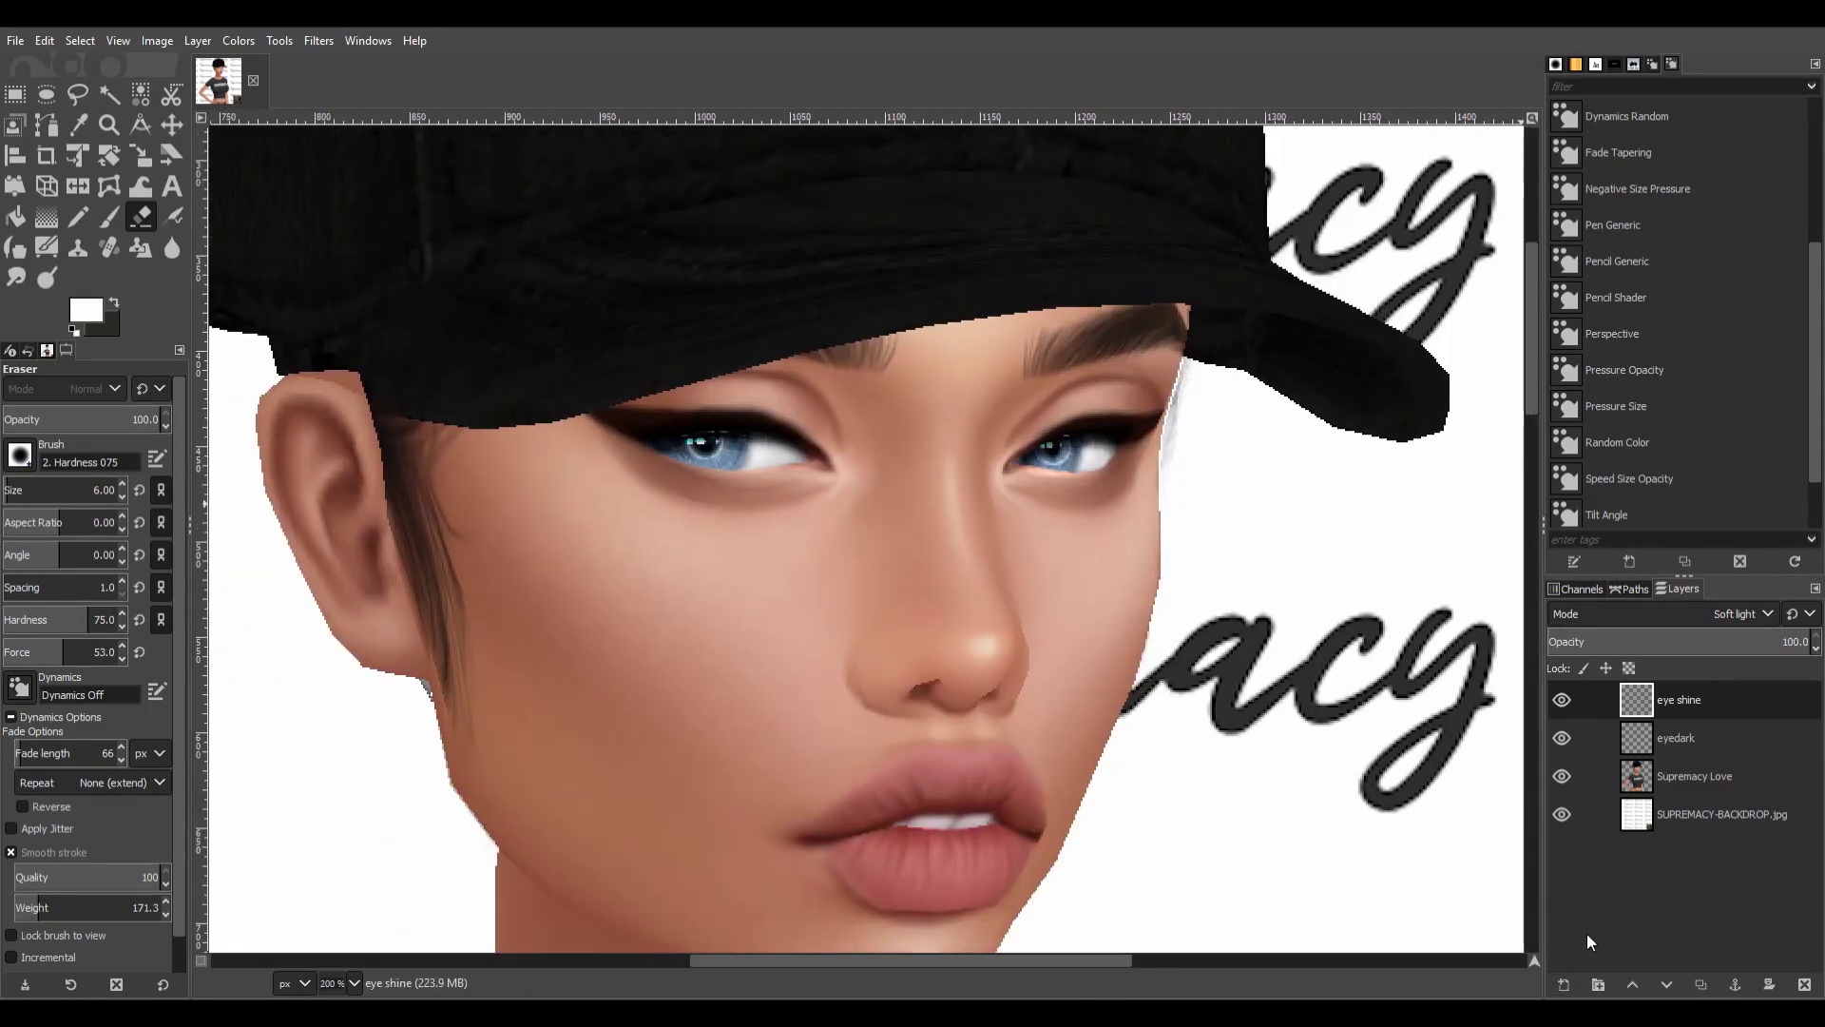
Add a Soft light eyeshadow layer and paint brown shadow around both eyes.
left_click_drag(57, 489, 90, 489)
left_click(1139, 392)
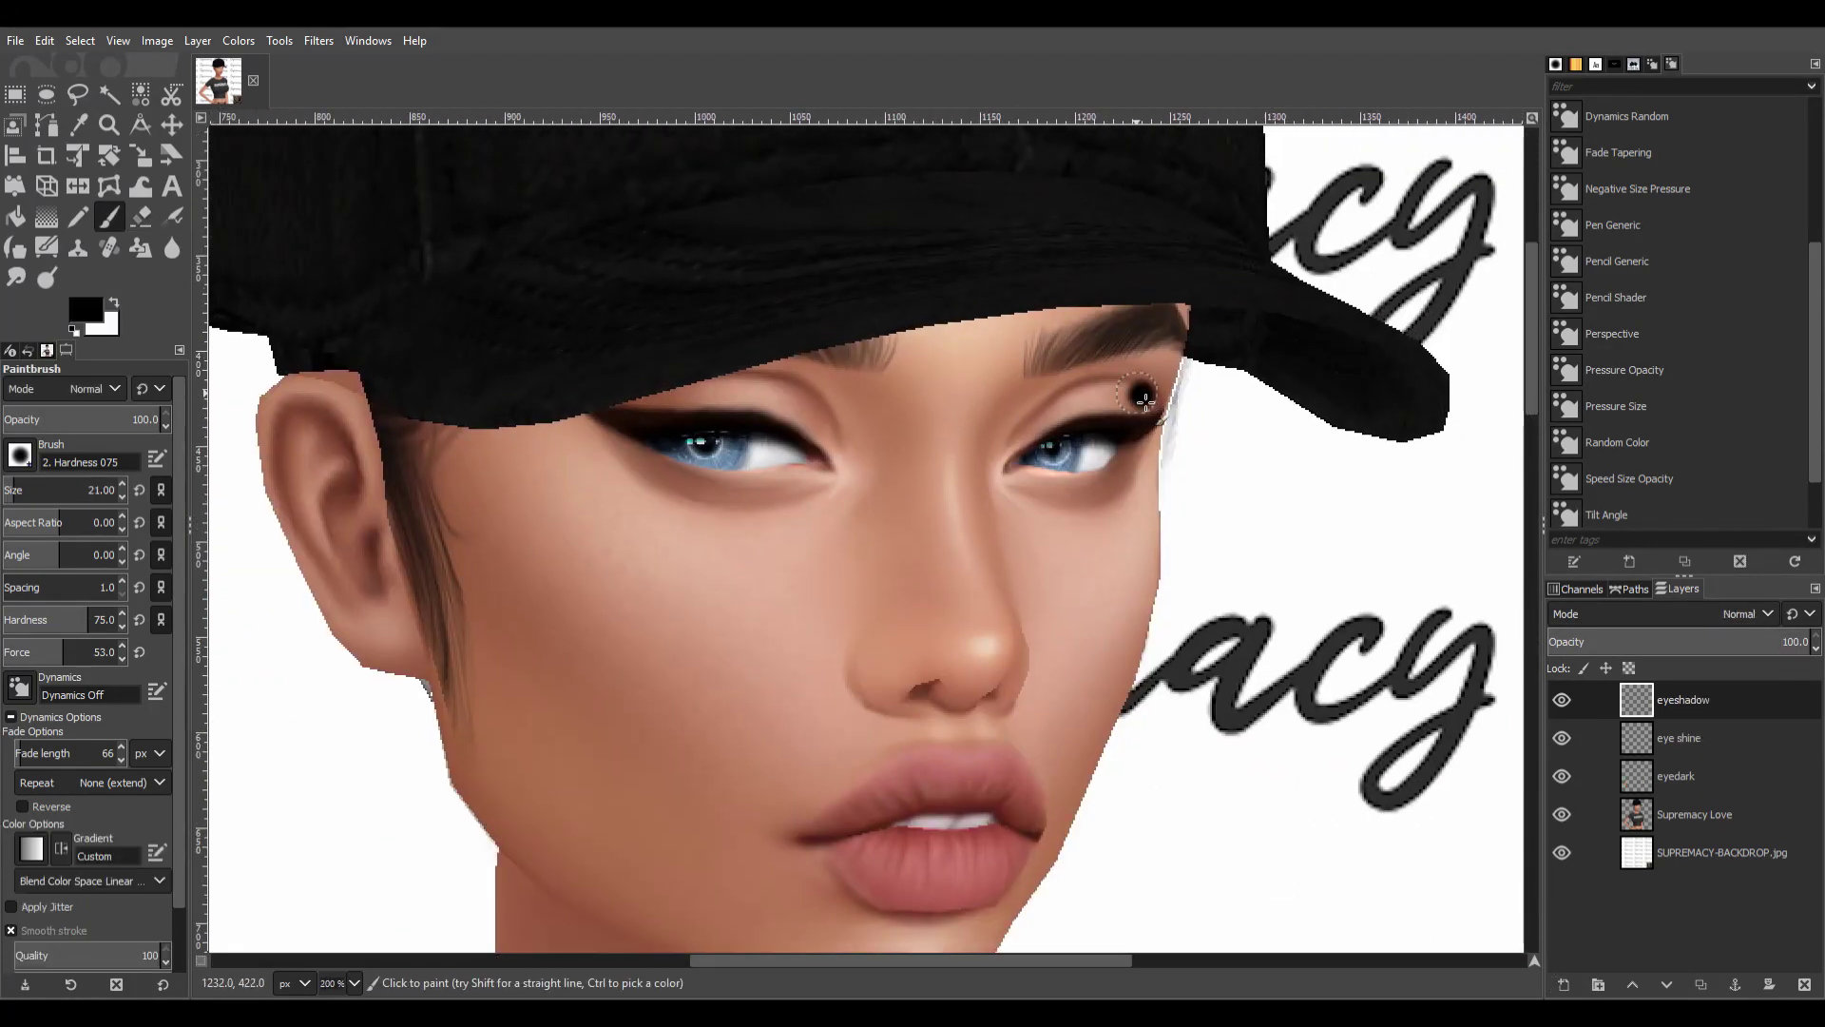
left_click(1747, 614)
mouse_move(665, 395)
left_mouse_down()
mouse_move(618, 447)
mouse_move(798, 495)
left_mouse_up()
left_click_drag(1148, 460, 1055, 490)
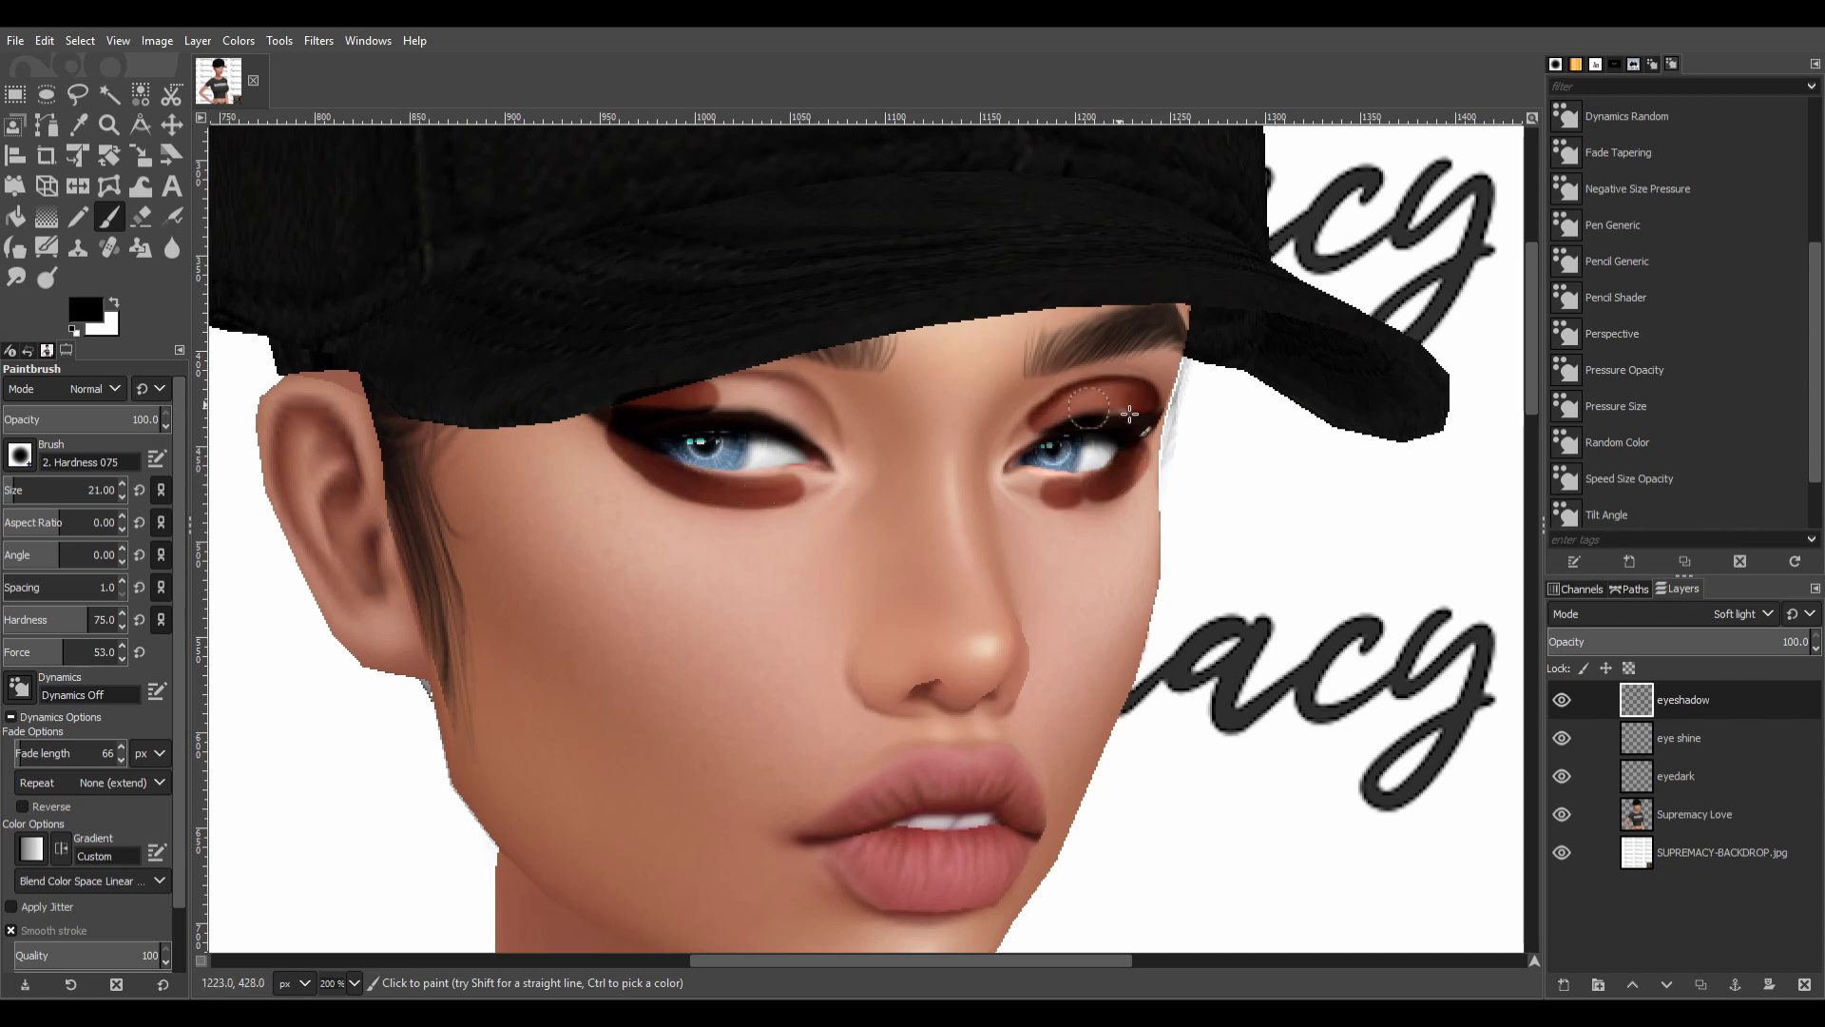
mouse_move(704, 399)
left_mouse_down()
mouse_move(818, 428)
mouse_move(634, 473)
left_mouse_up()
Smudge and Gaussian-blur the eyeshadow, then lower its opacity to 59.6.
key("s")
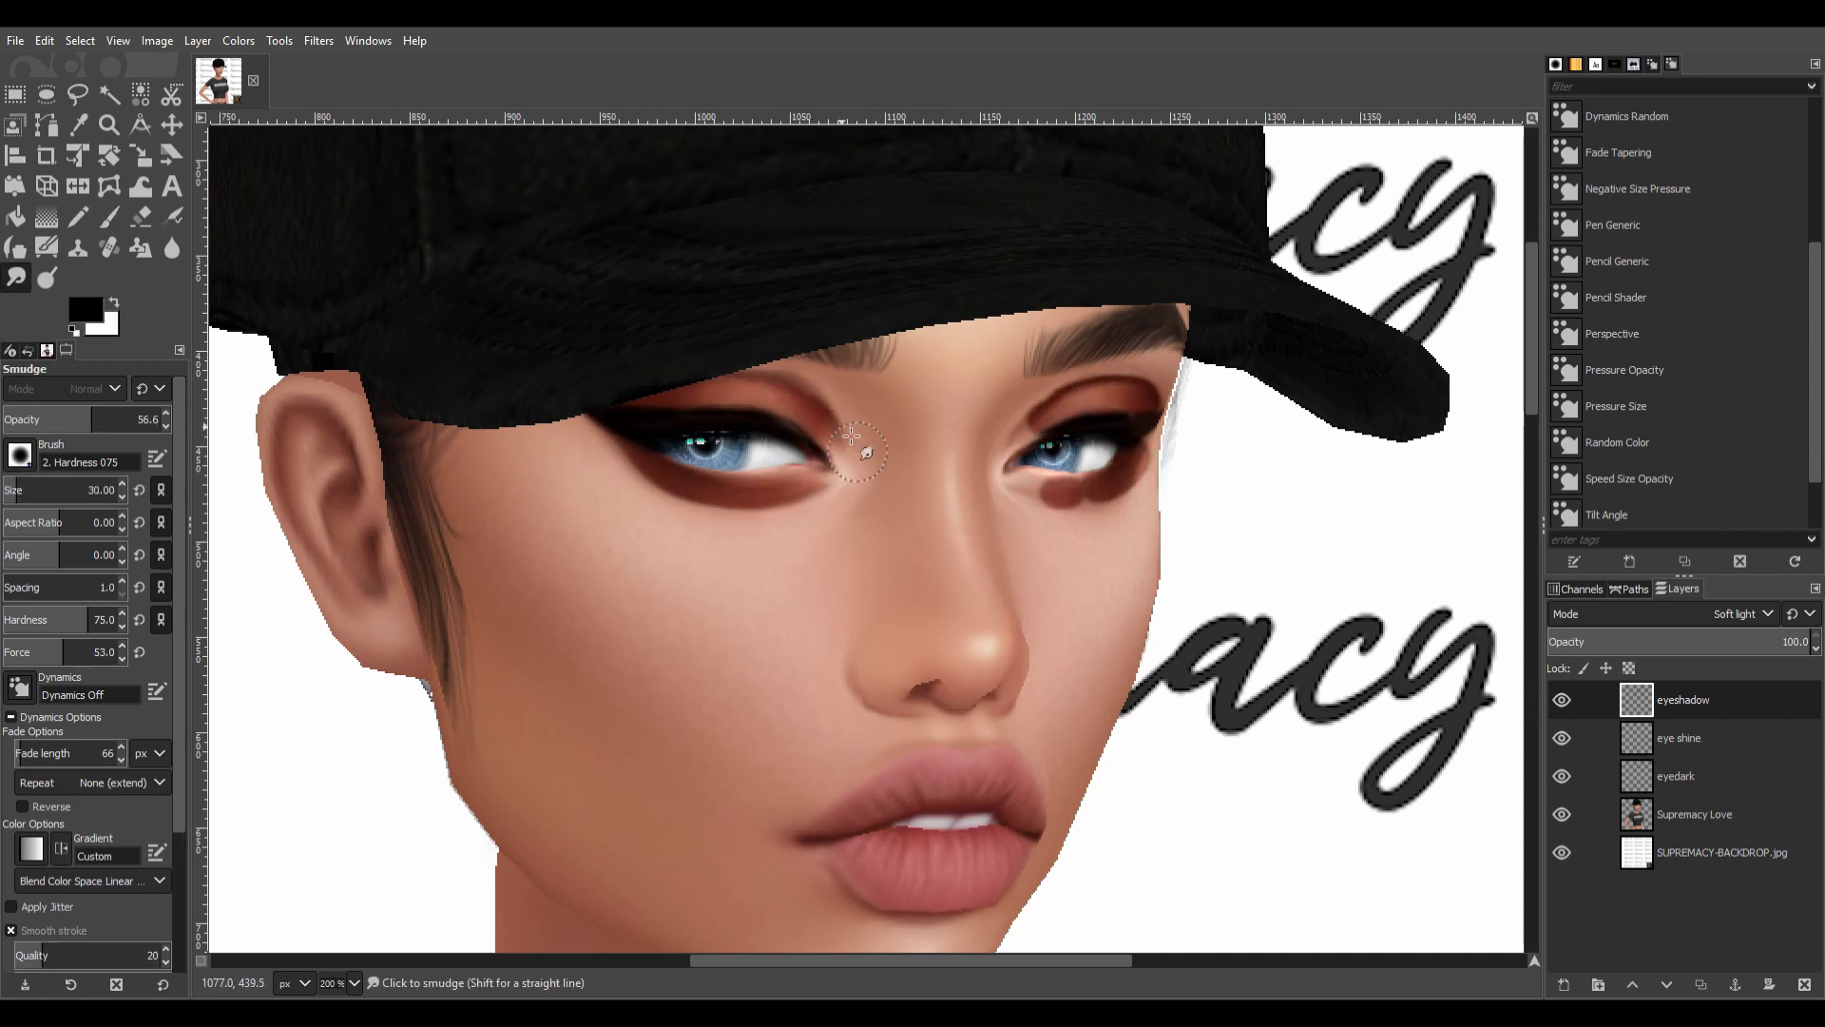
left_click_drag(1045, 481, 1127, 518)
mouse_move(1026, 418)
left_mouse_down()
mouse_move(1155, 399)
mouse_move(1183, 418)
left_mouse_up()
left_click(319, 40)
left_click(562, 155)
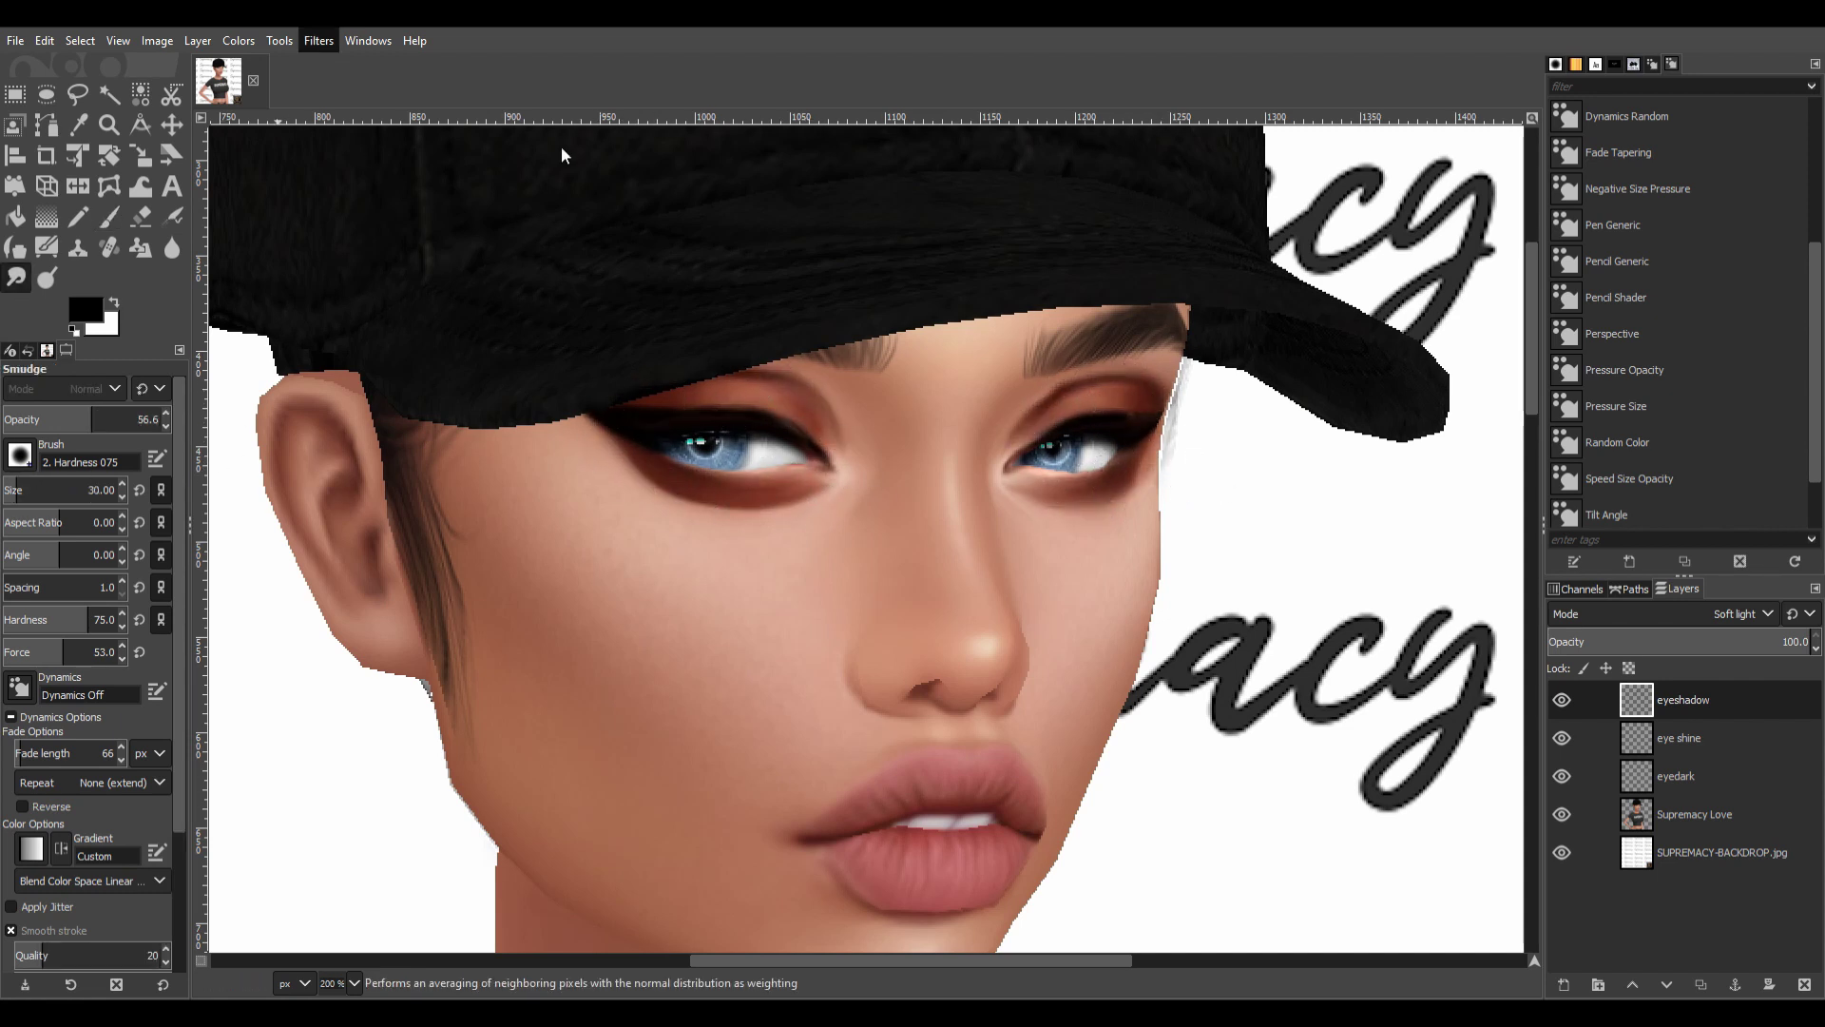
key("shift+ctrl+j")
key("1")
left_click_drag(1787, 641, 1705, 642)
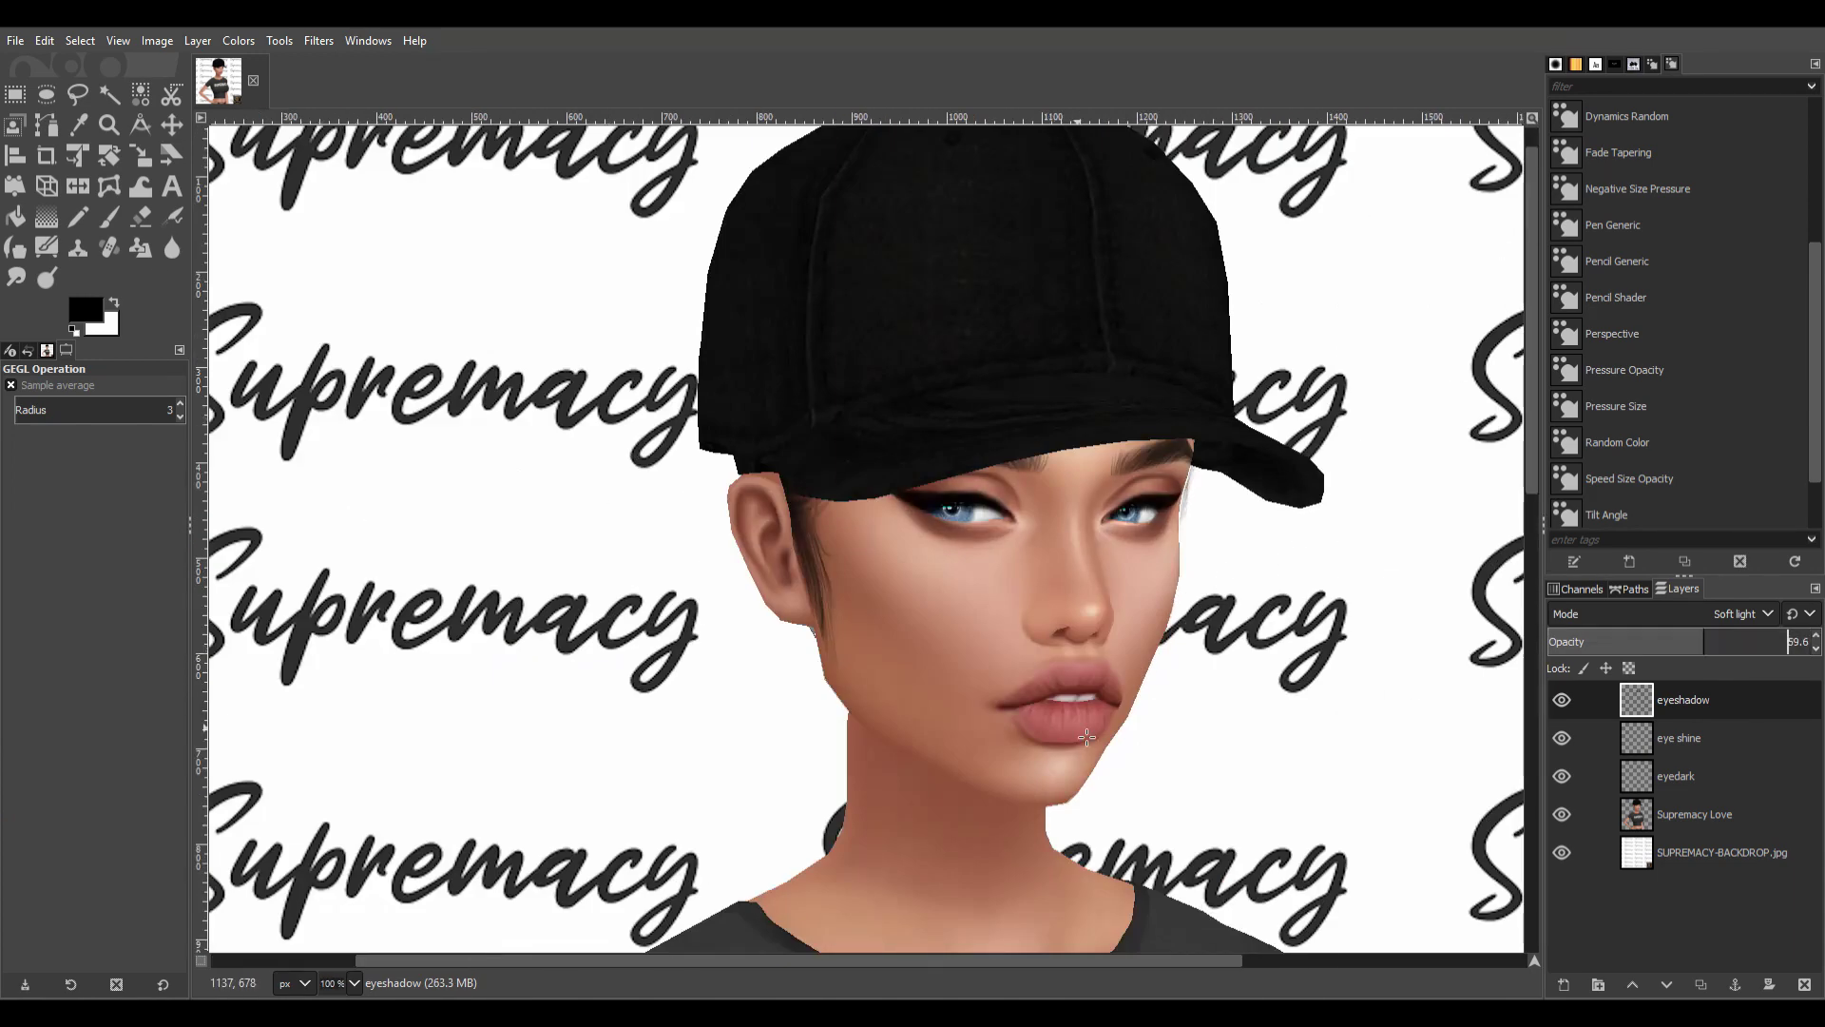
Add an eyeshadow base layer and paint red shadow over both lids and lower lids.
key("2")
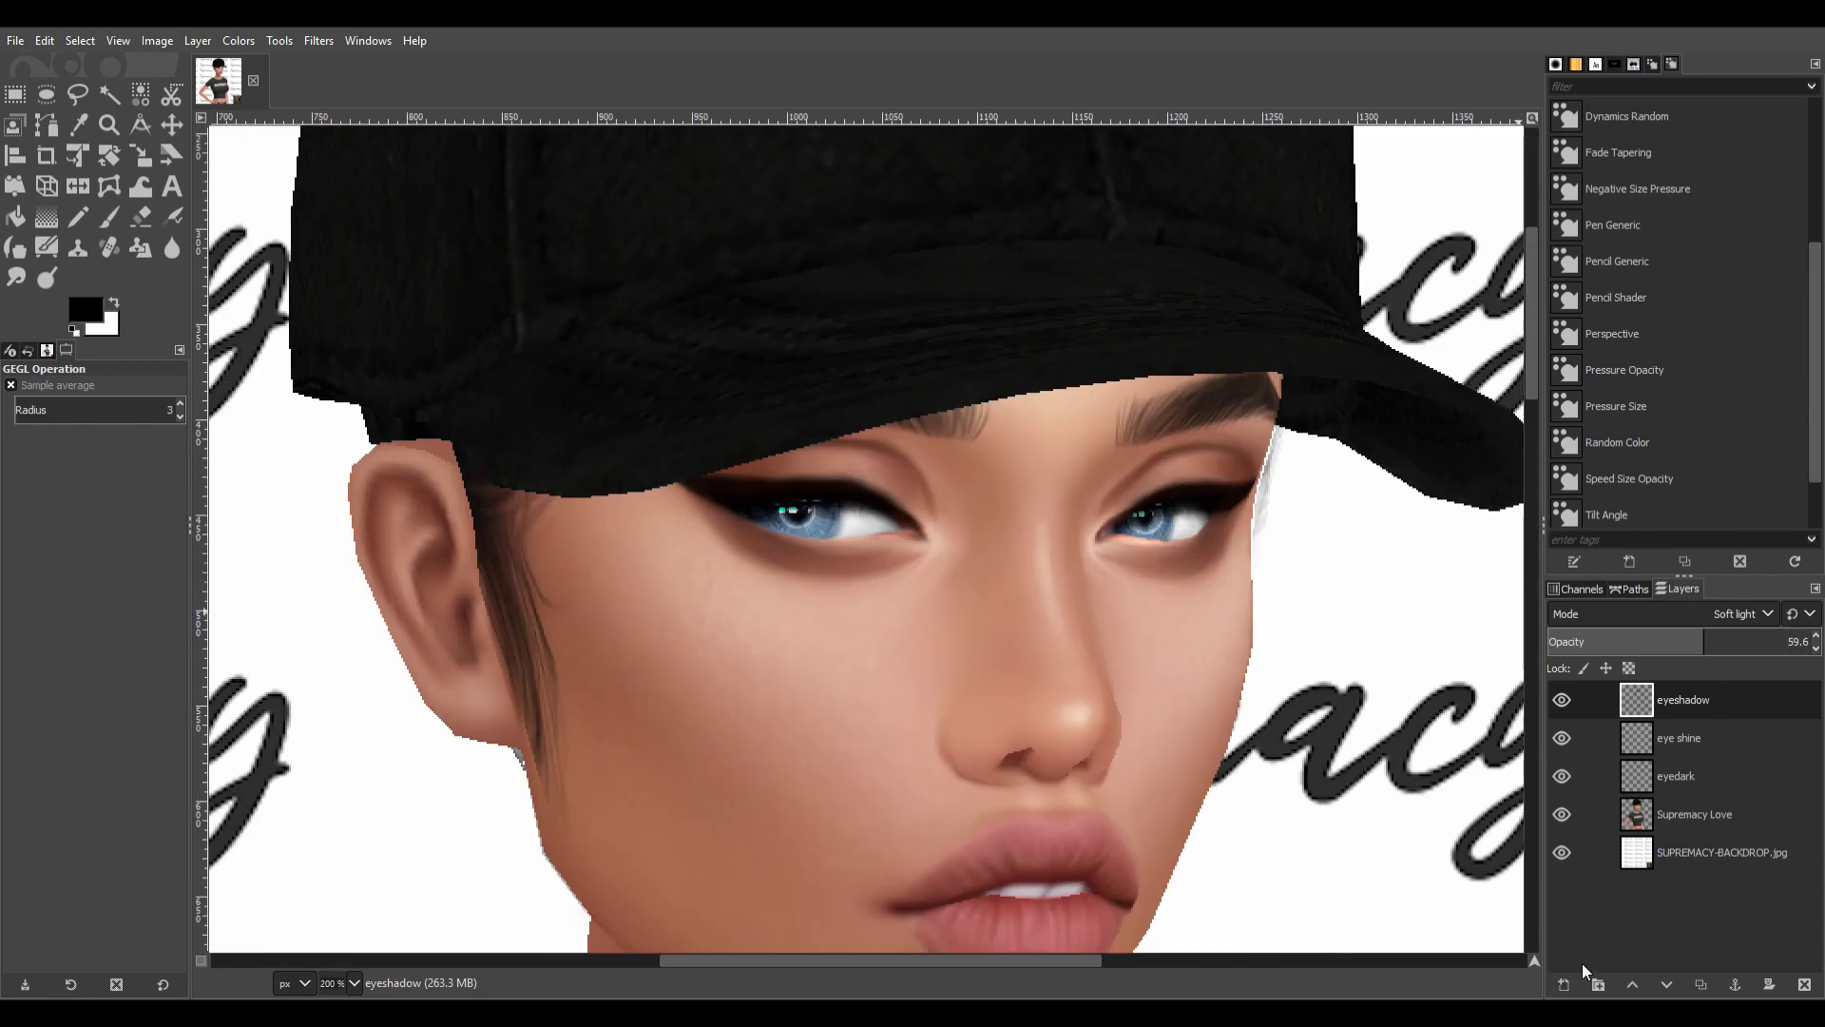
left_click(1563, 984)
key("p")
left_click_drag(1159, 465, 1274, 476)
left_click_drag(728, 470, 908, 475)
left_click_drag(1121, 480, 1236, 456)
mouse_move(689, 481)
left_mouse_down()
mouse_move(737, 532)
mouse_move(850, 571)
left_mouse_up()
left_click_drag(1236, 513, 1170, 571)
Smudge the red eyelid shadow into the skin and reapply the blur to it.
key("s")
left_click_drag(841, 566, 933, 522)
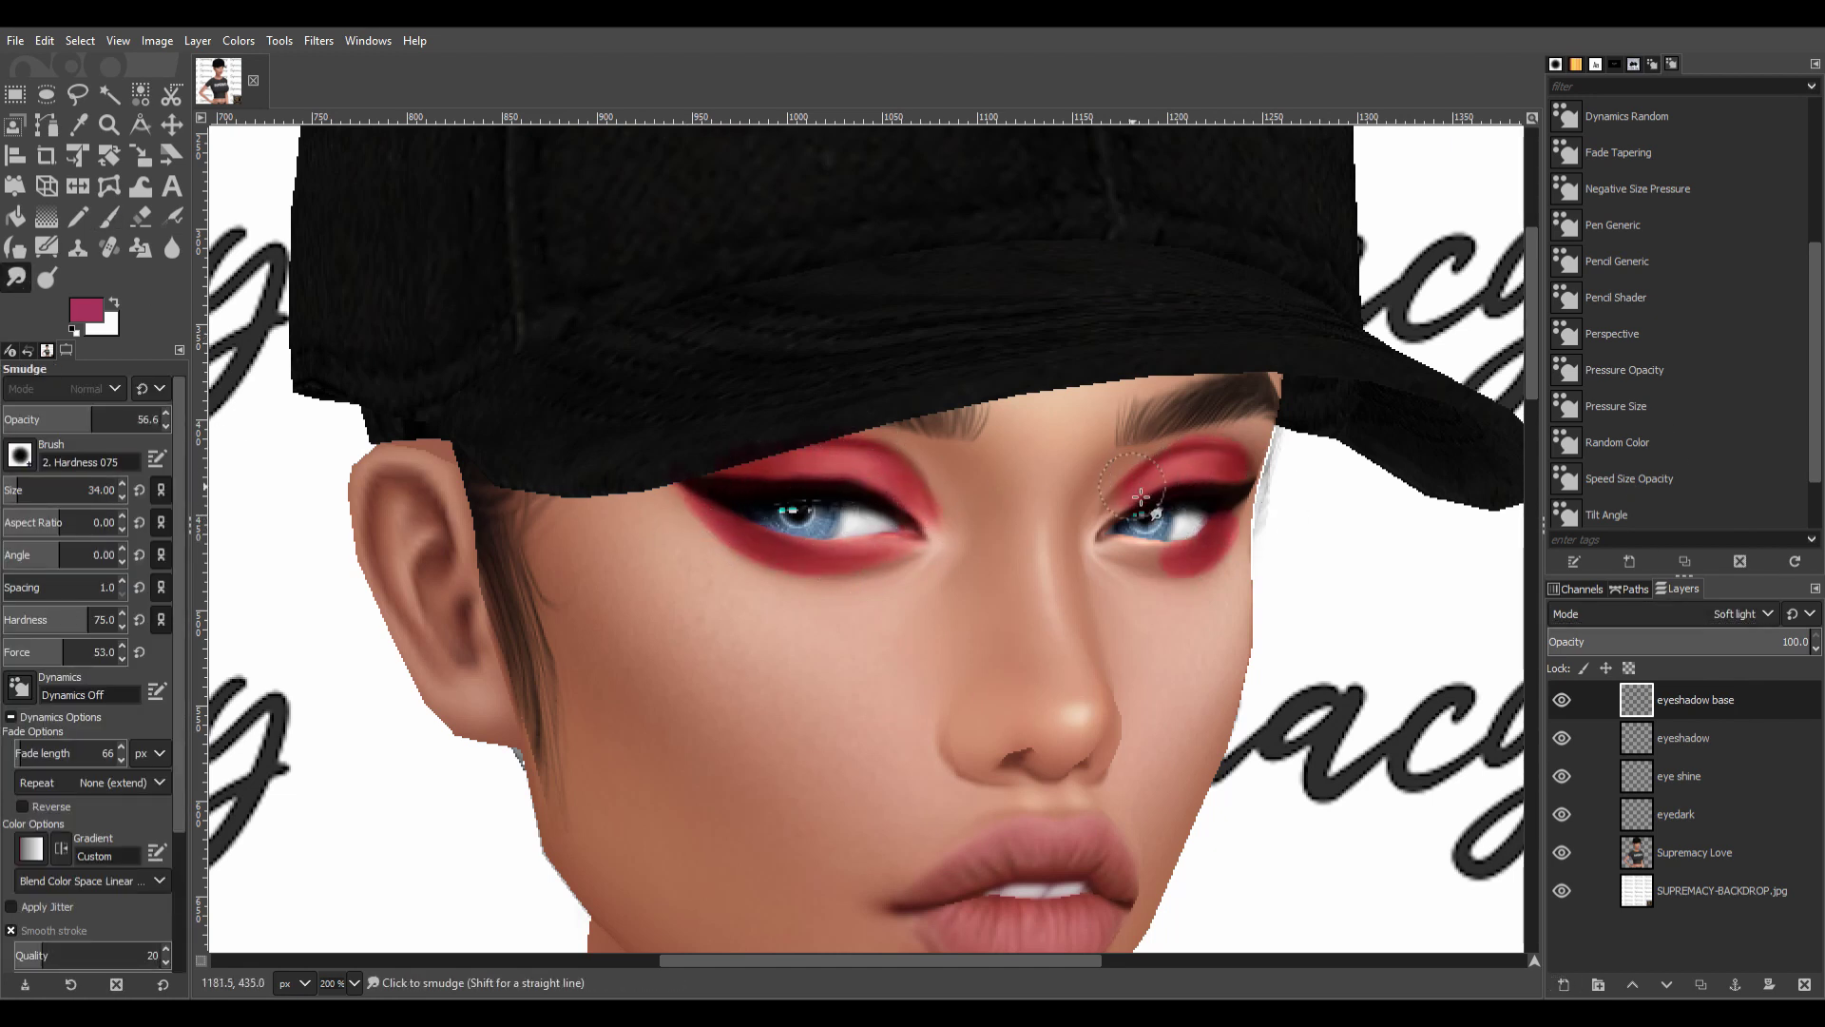
left_click_drag(1141, 496, 1250, 461)
mouse_move(1174, 566)
left_mouse_down()
mouse_move(1117, 551)
mouse_move(1275, 496)
left_mouse_up()
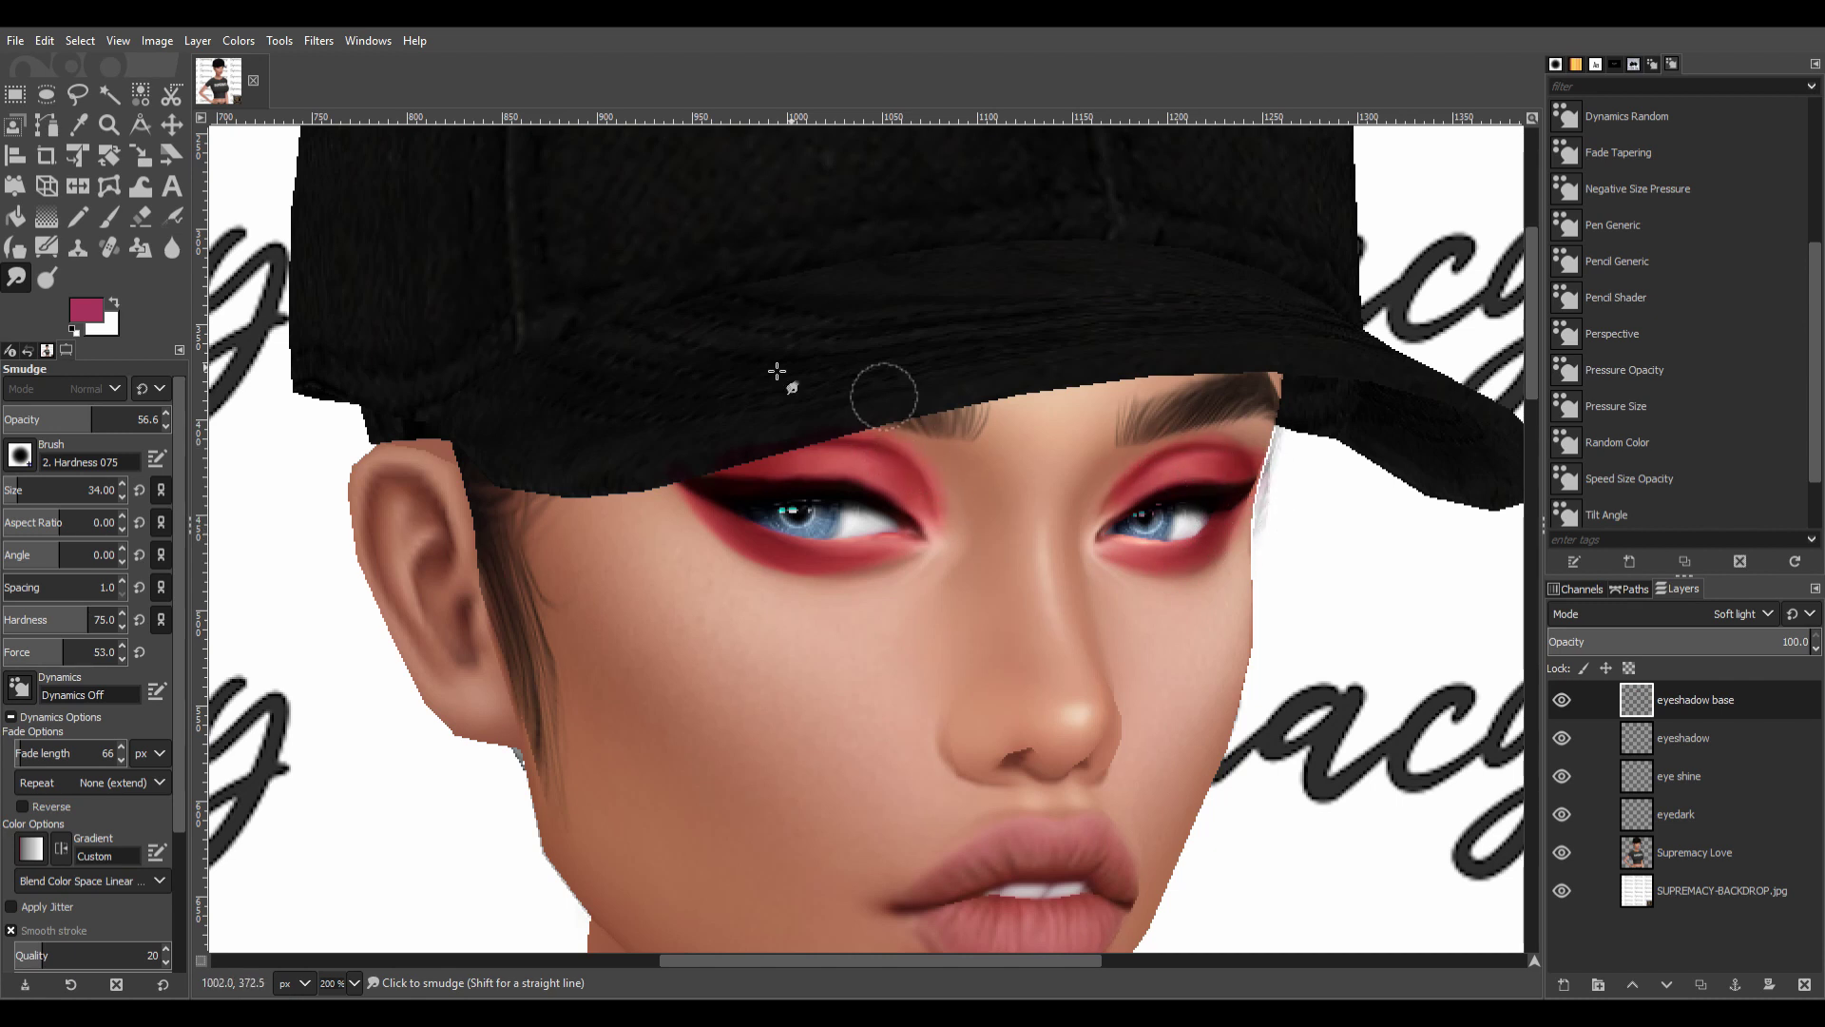
key("ctrl+f")
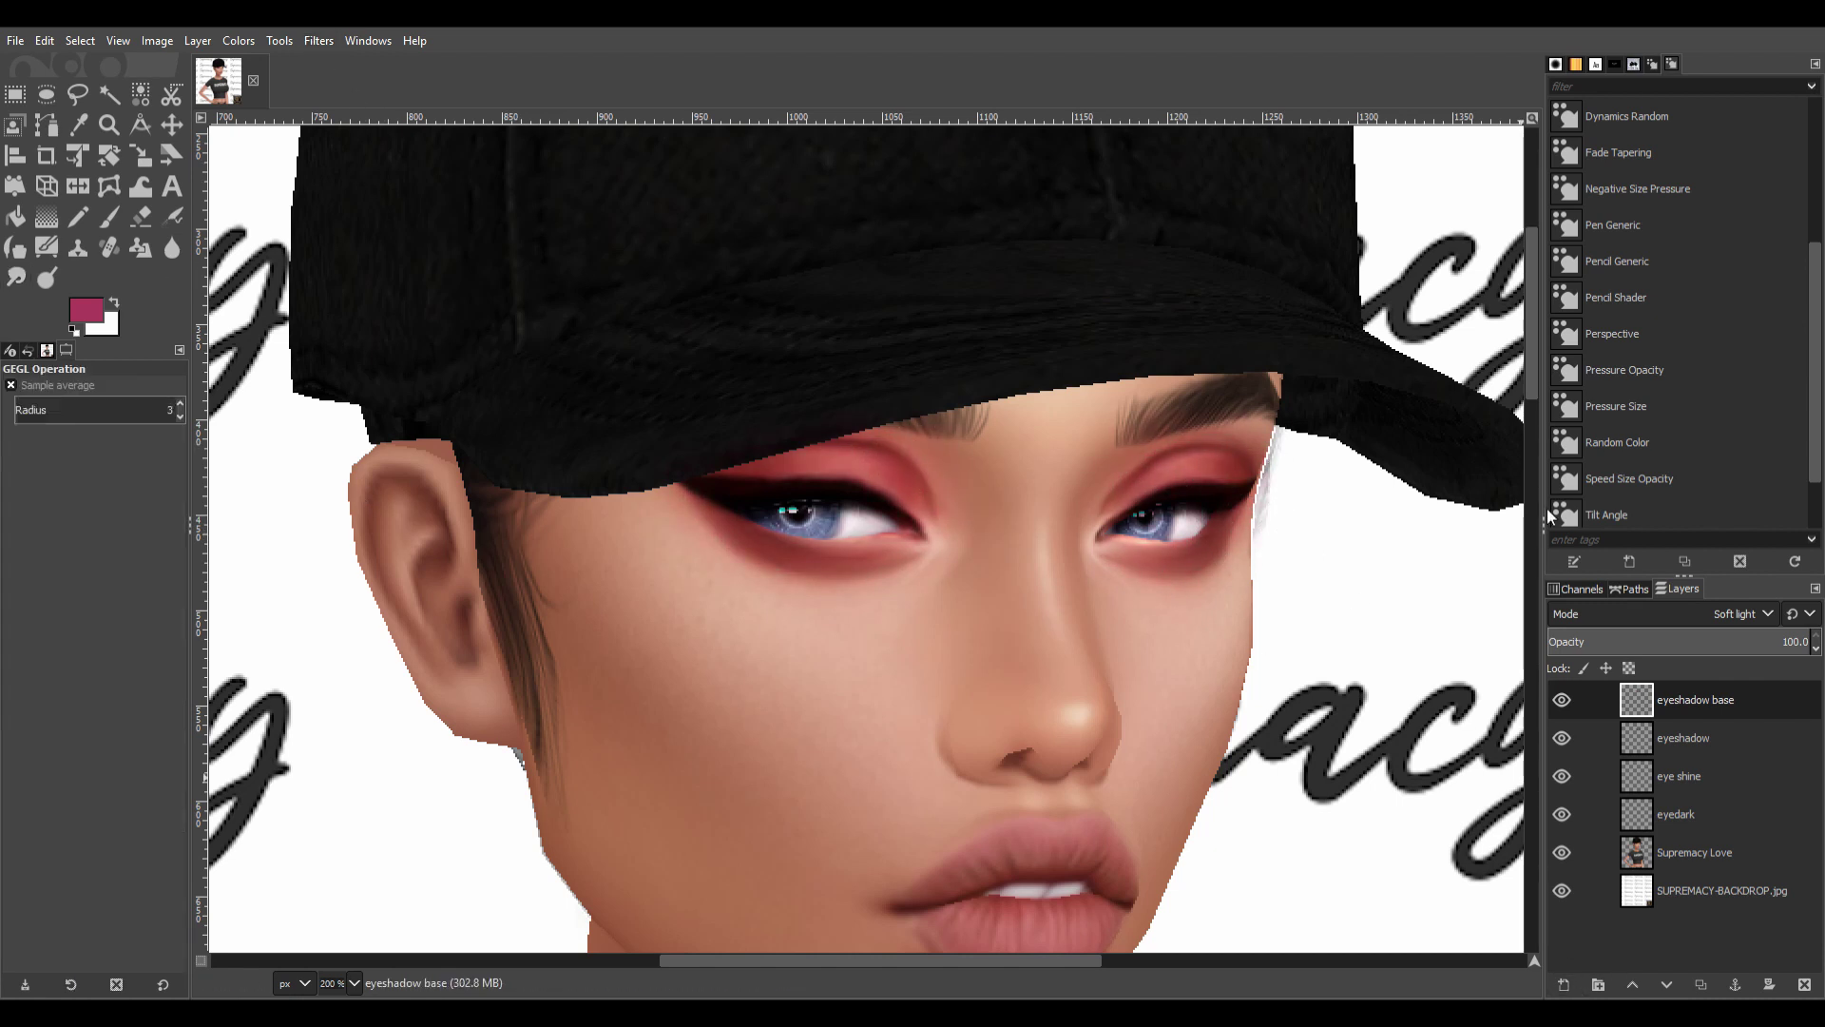
Paint a white upper-lid highlight on a new Soft light layer, then ready a larger smudge brush.
key("shift+ctrl+n")
key("x")
key("p")
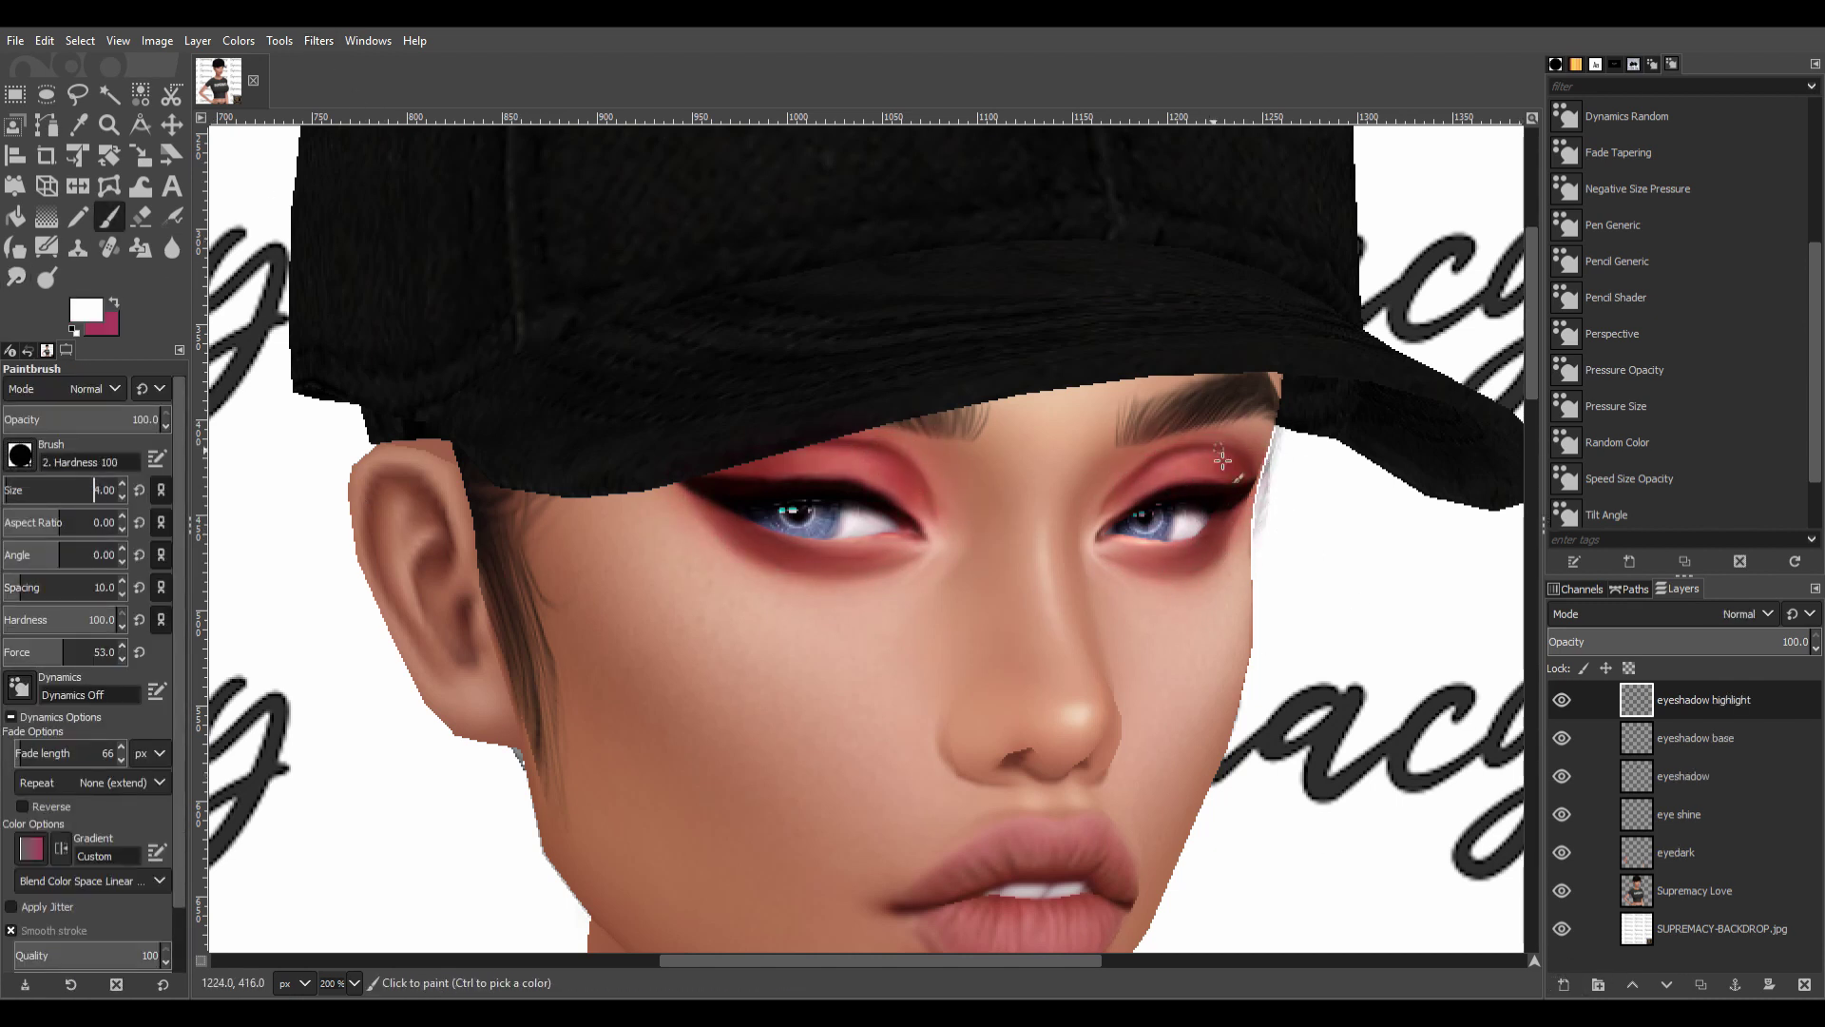
left_click_drag(1113, 518, 1141, 489)
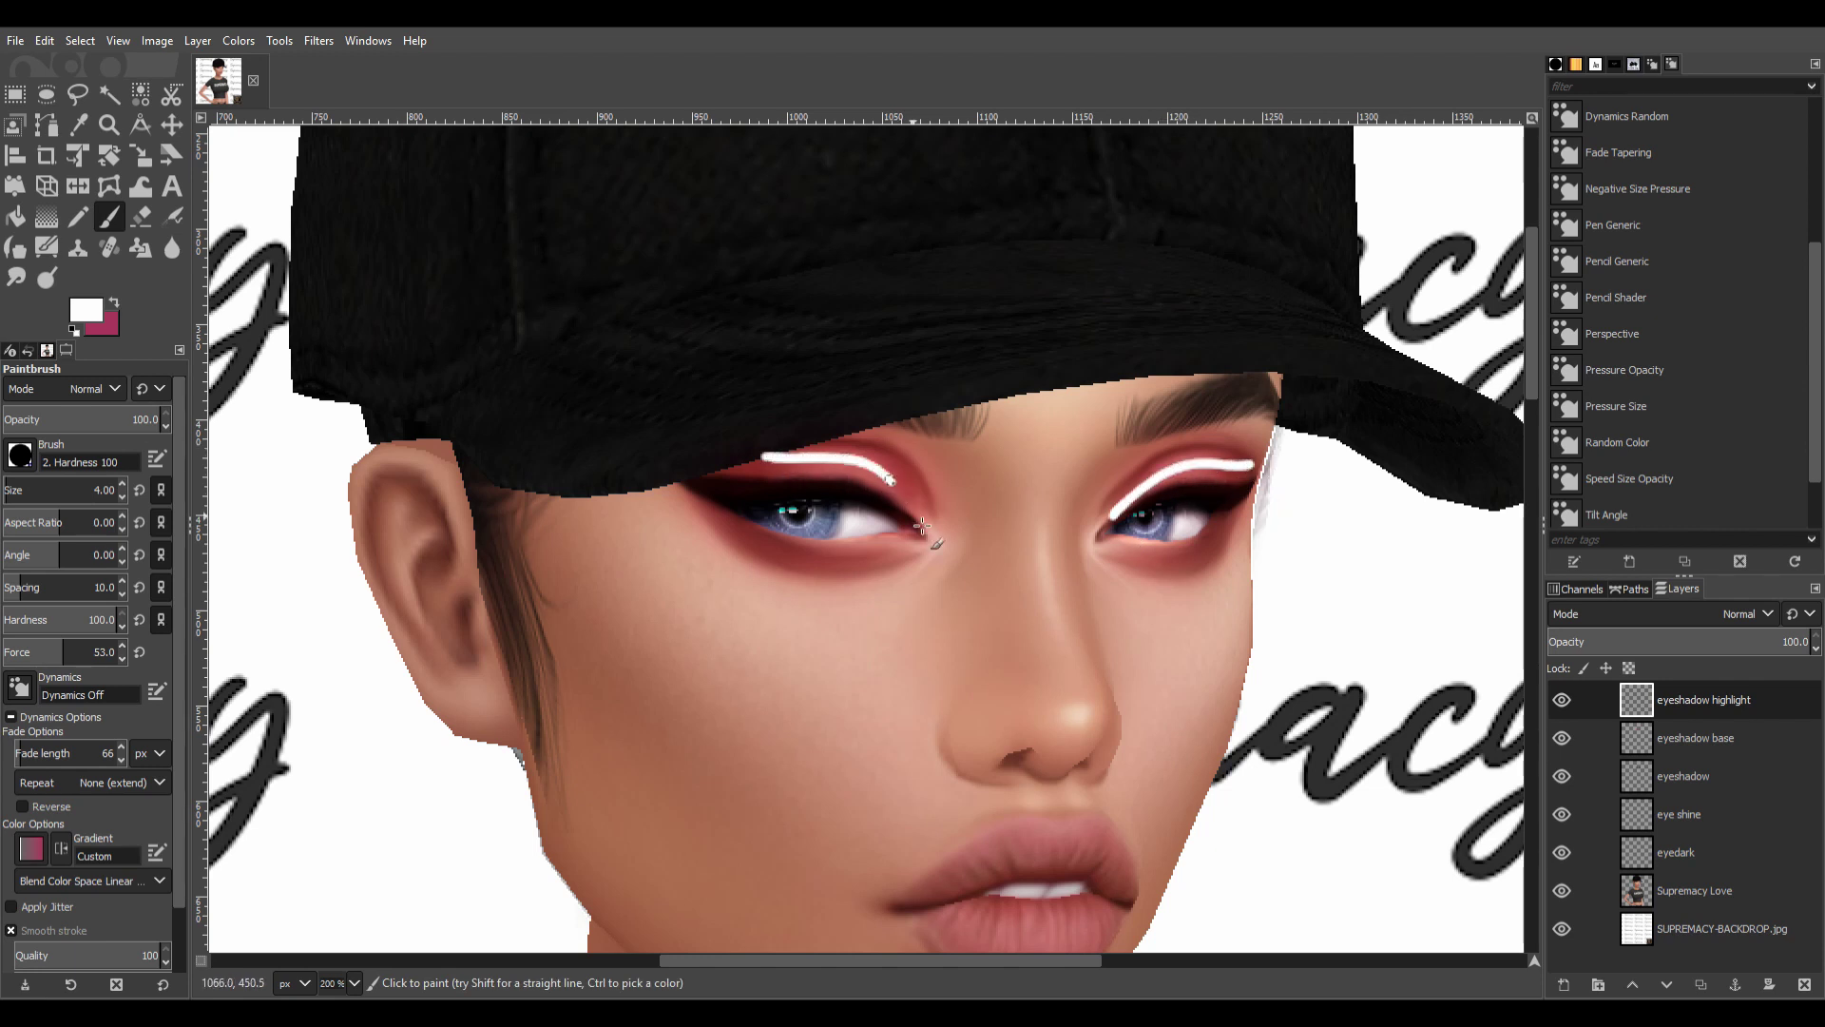
left_click(1744, 613)
left_click(1693, 647)
left_click(9, 487)
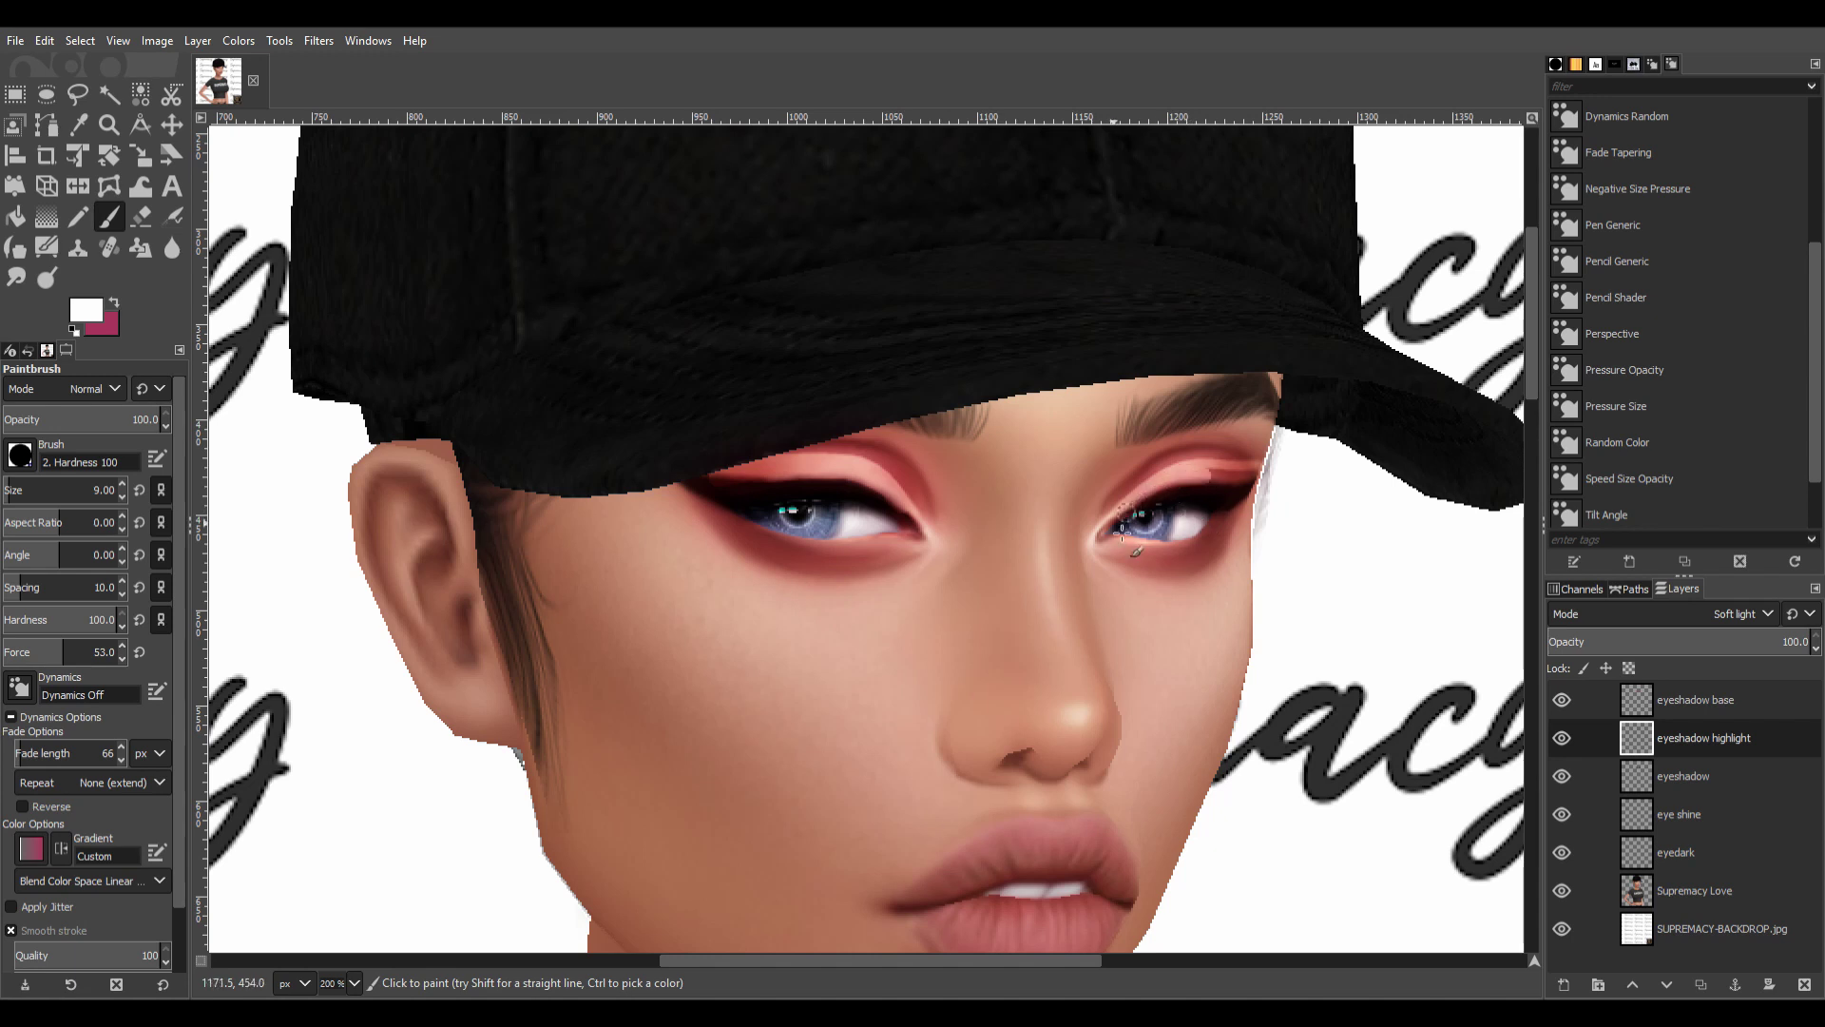
key("s")
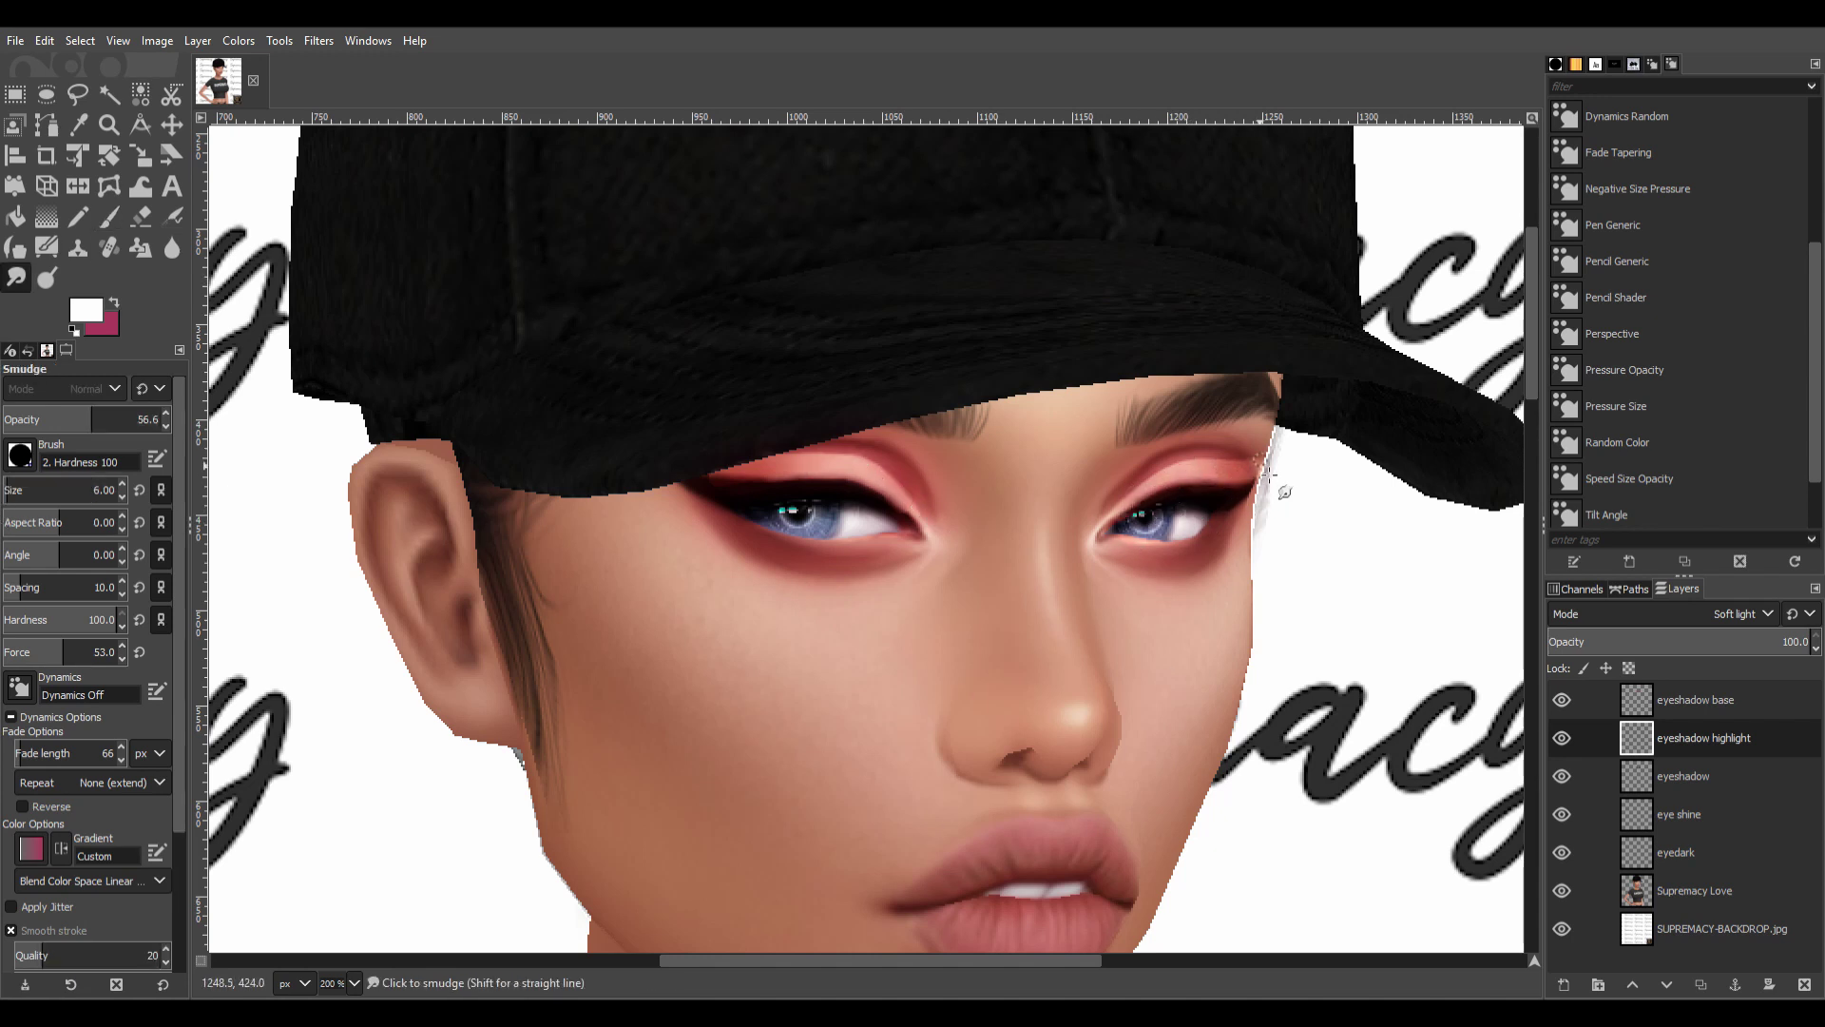
key("bracketright")
key("bracketright")
key("bracketright")
scroll(1047, 463, "up", 1, "ctrl")
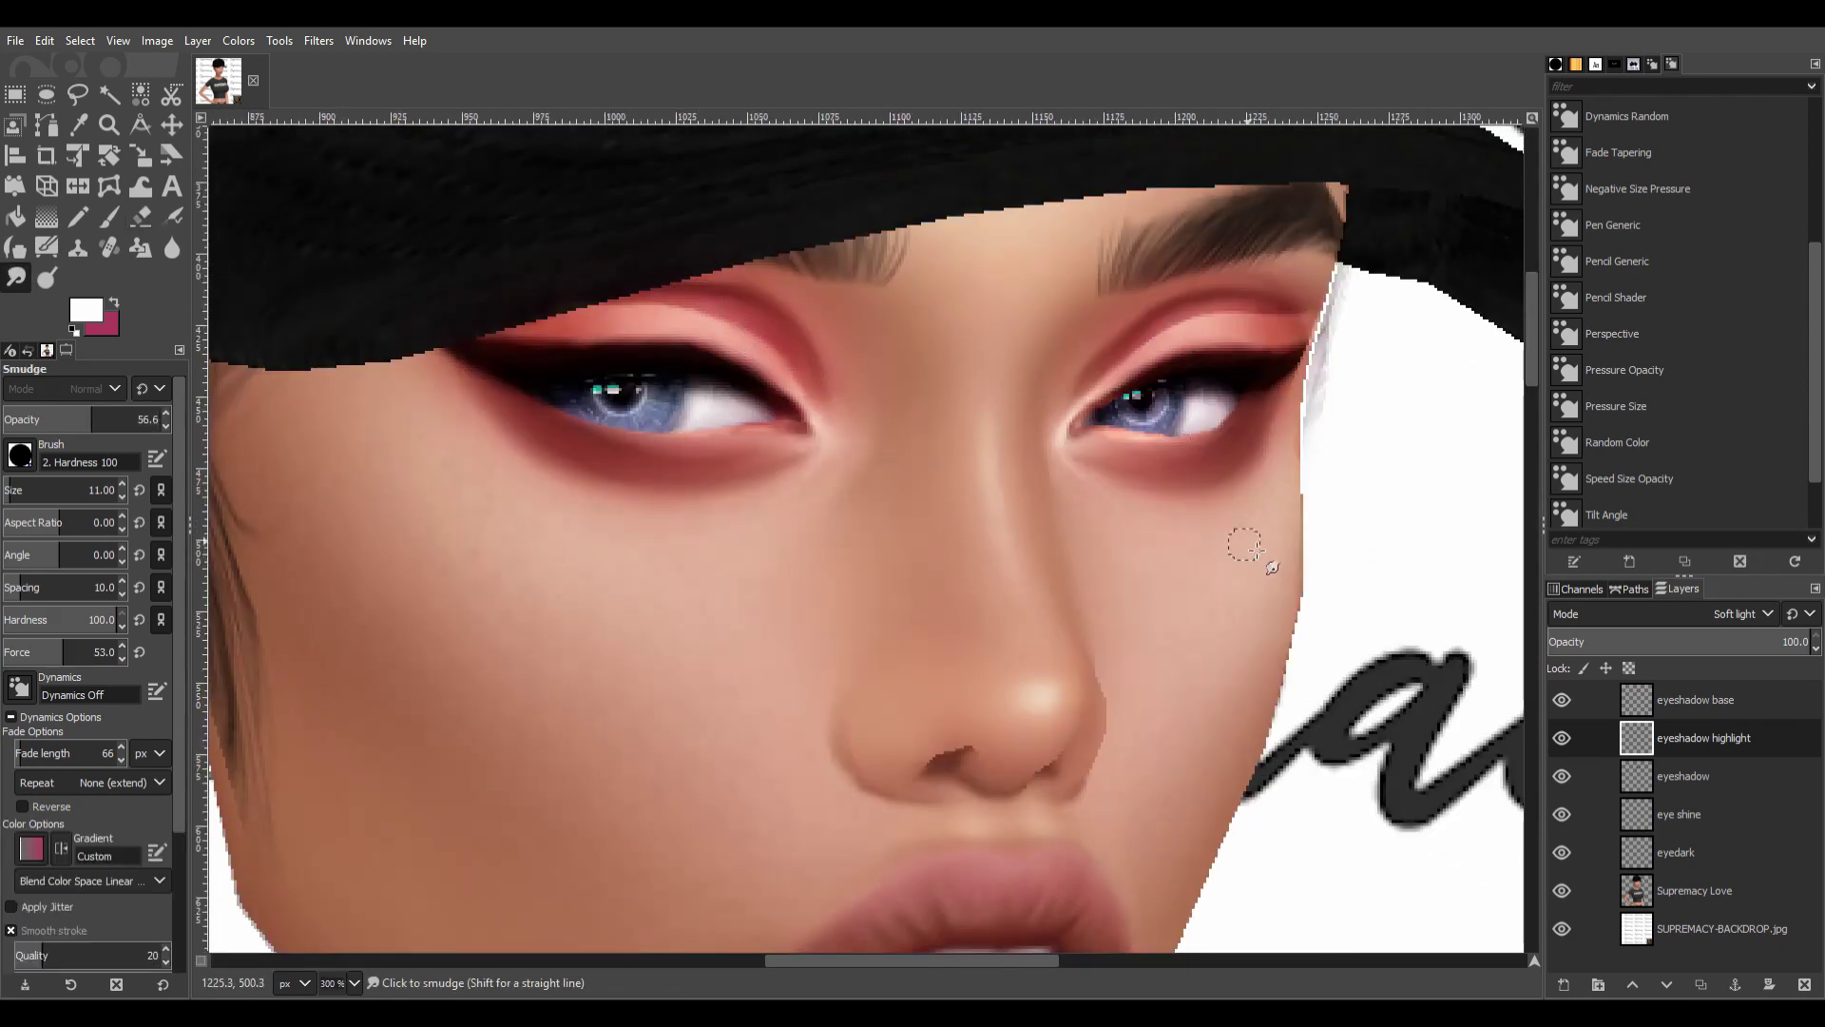
Add an eyeliner layer and paint black winged liner along both upper lids.
left_click(1695, 700)
key("shift+ctrl+n")
key("Return")
key("p")
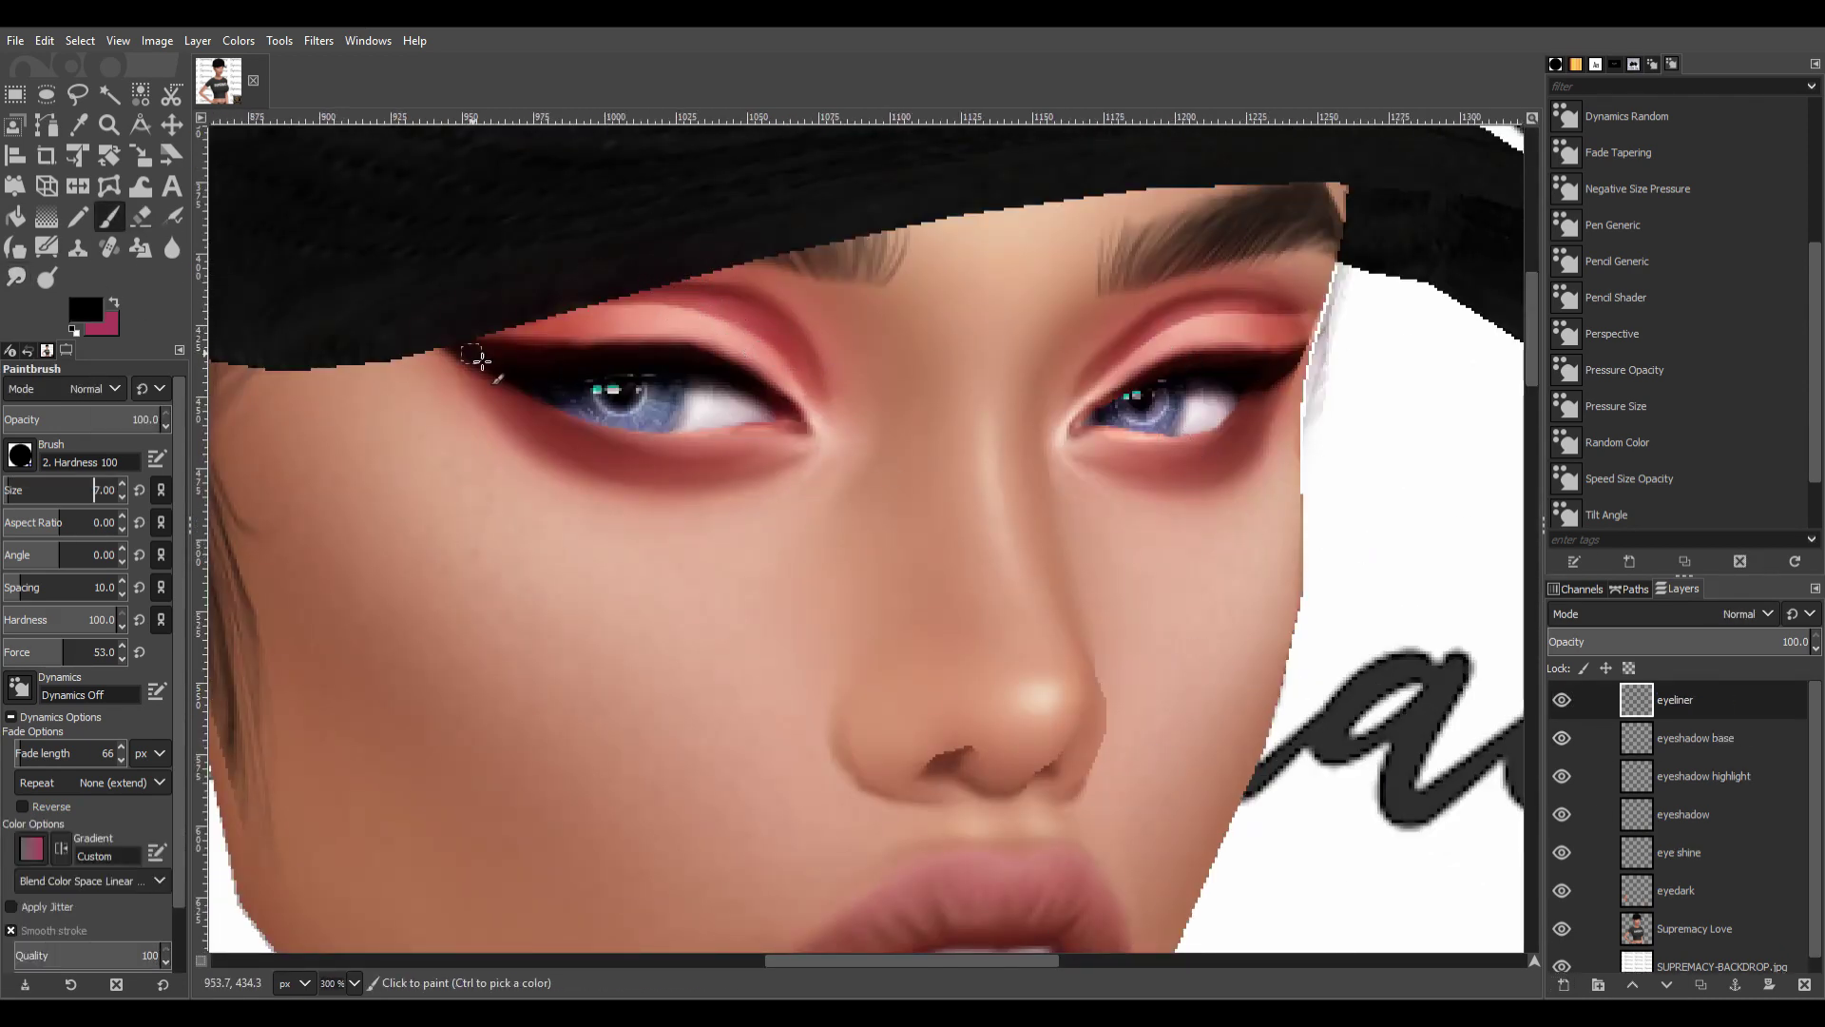
left_click_drag(482, 360, 796, 416)
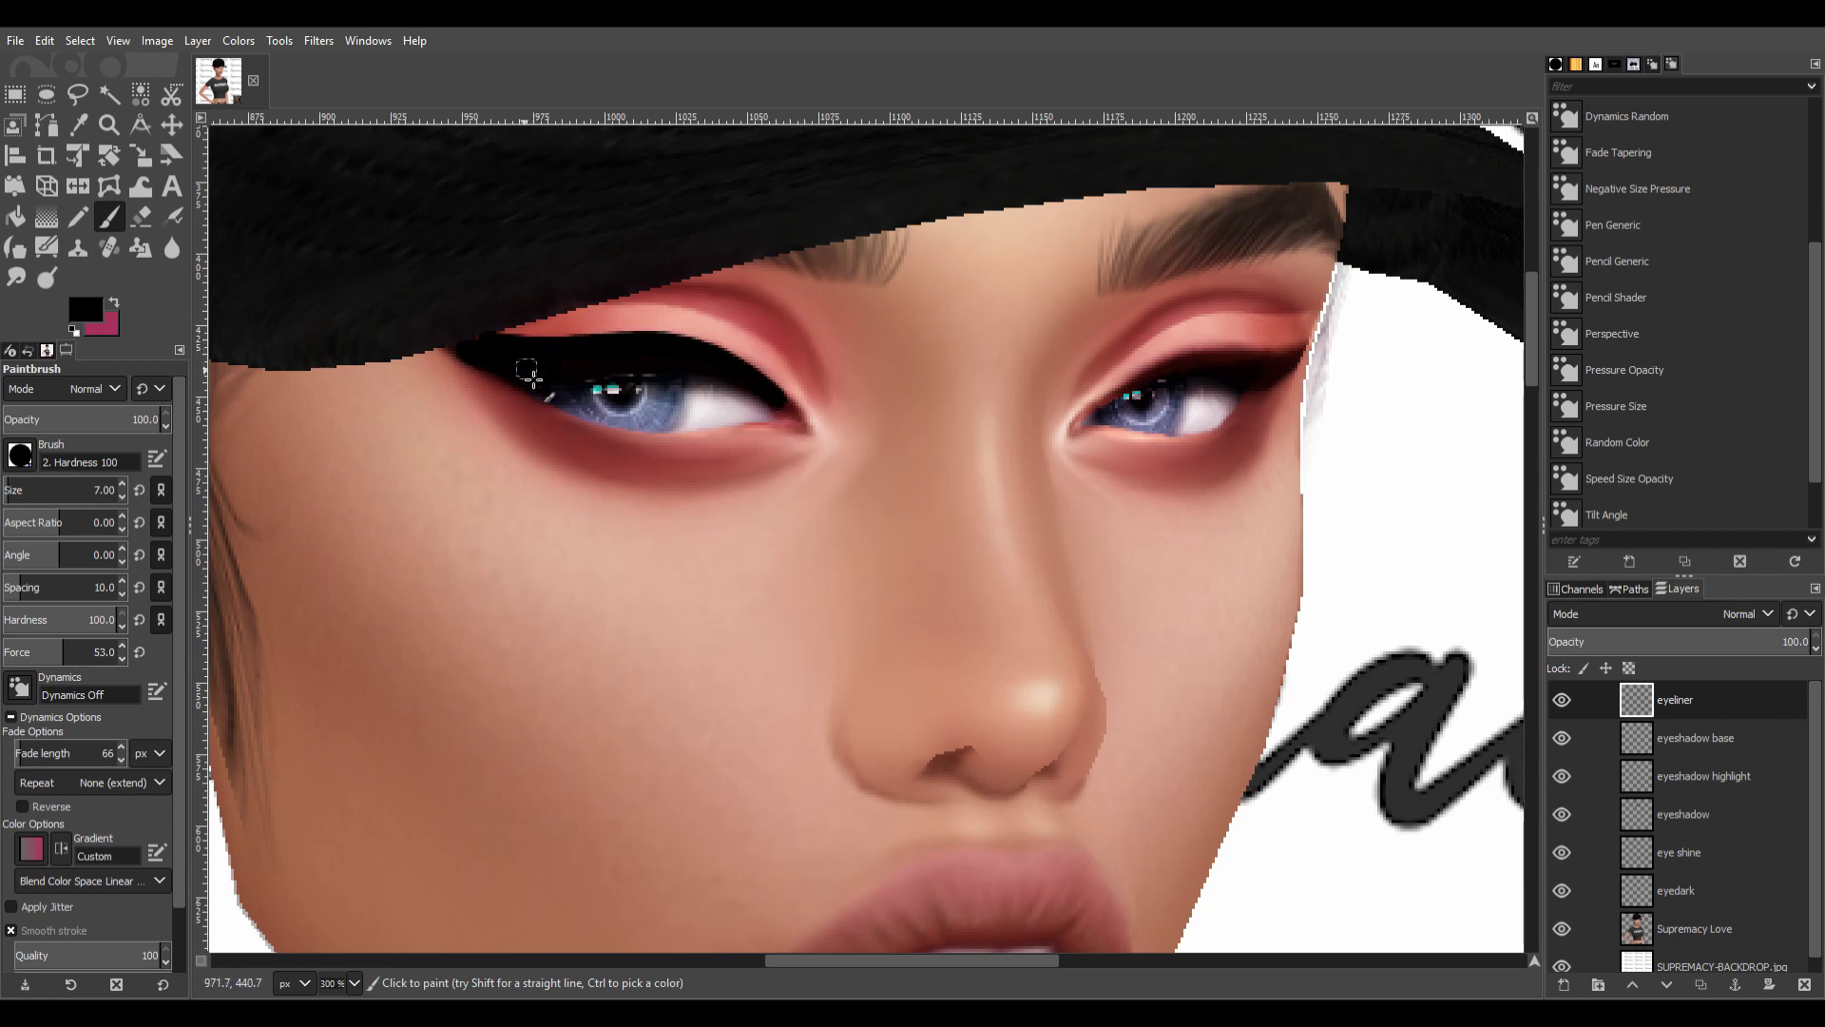
left_click_drag(1158, 390, 1301, 350)
Soften and clean up the eyeliner with Smudge and Eraser, and add a lid-highlight layer.
key("s")
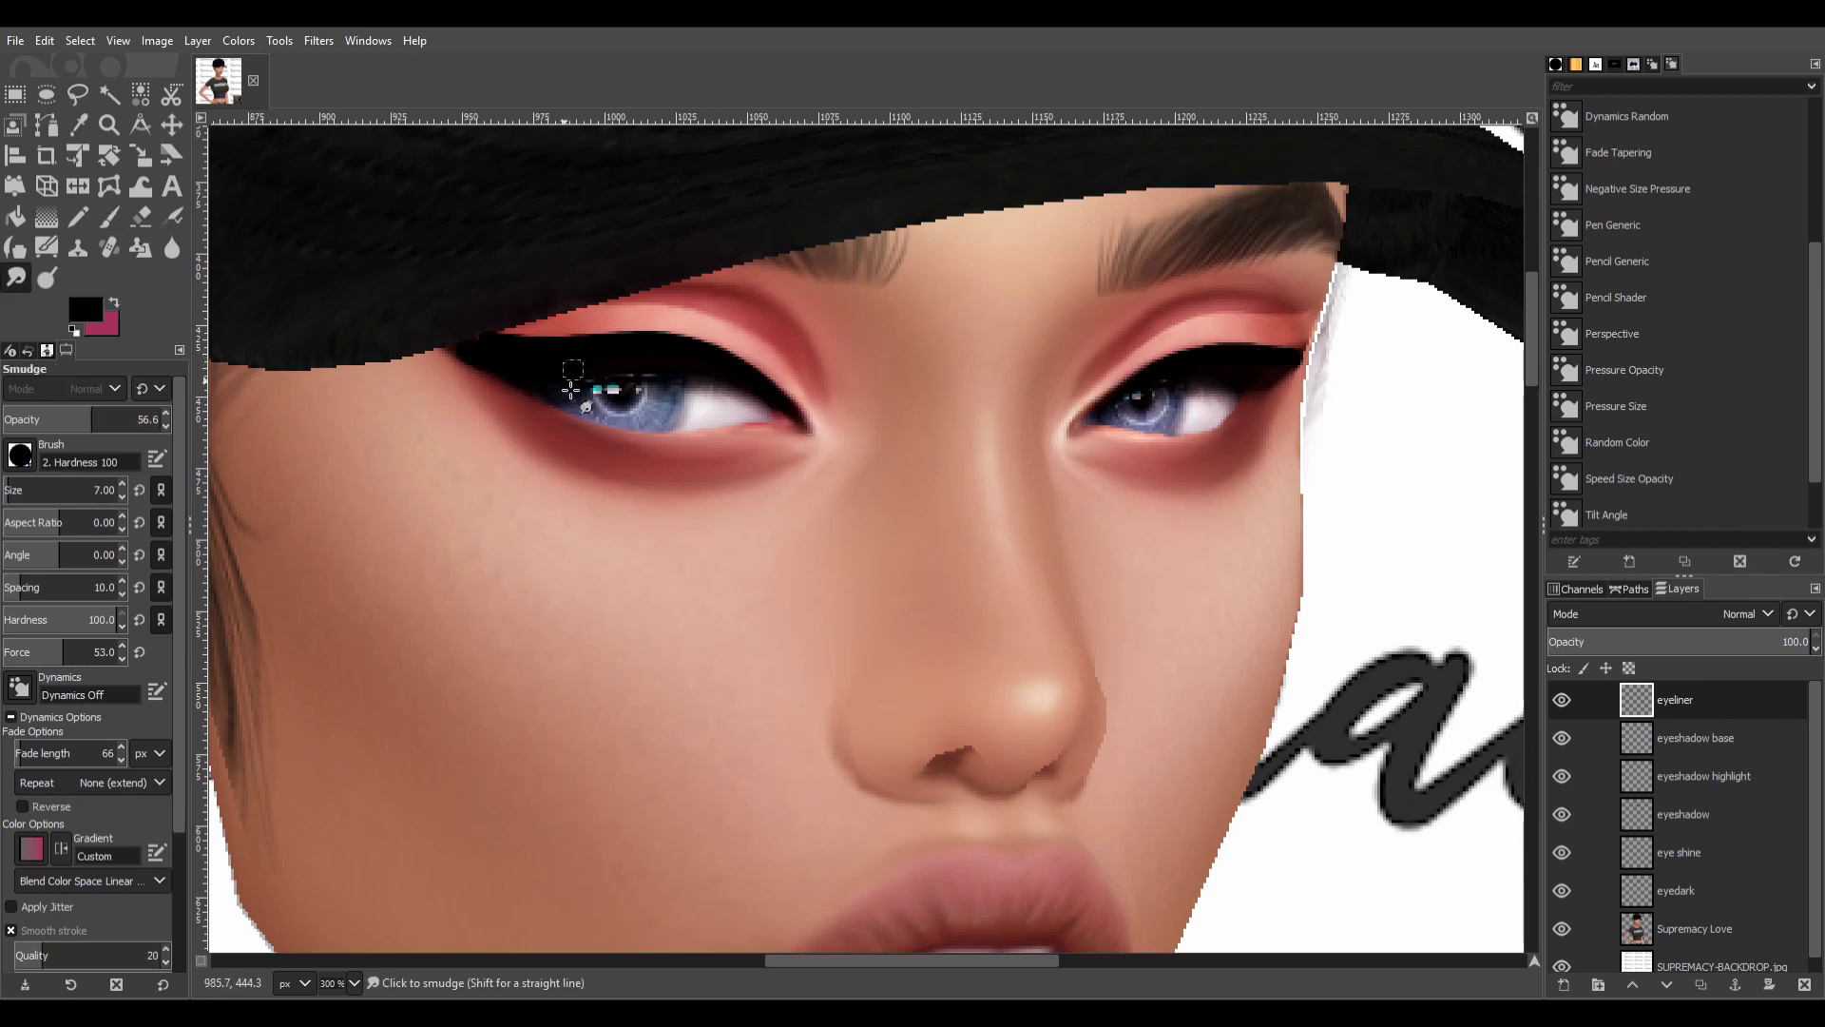
key("shift+e")
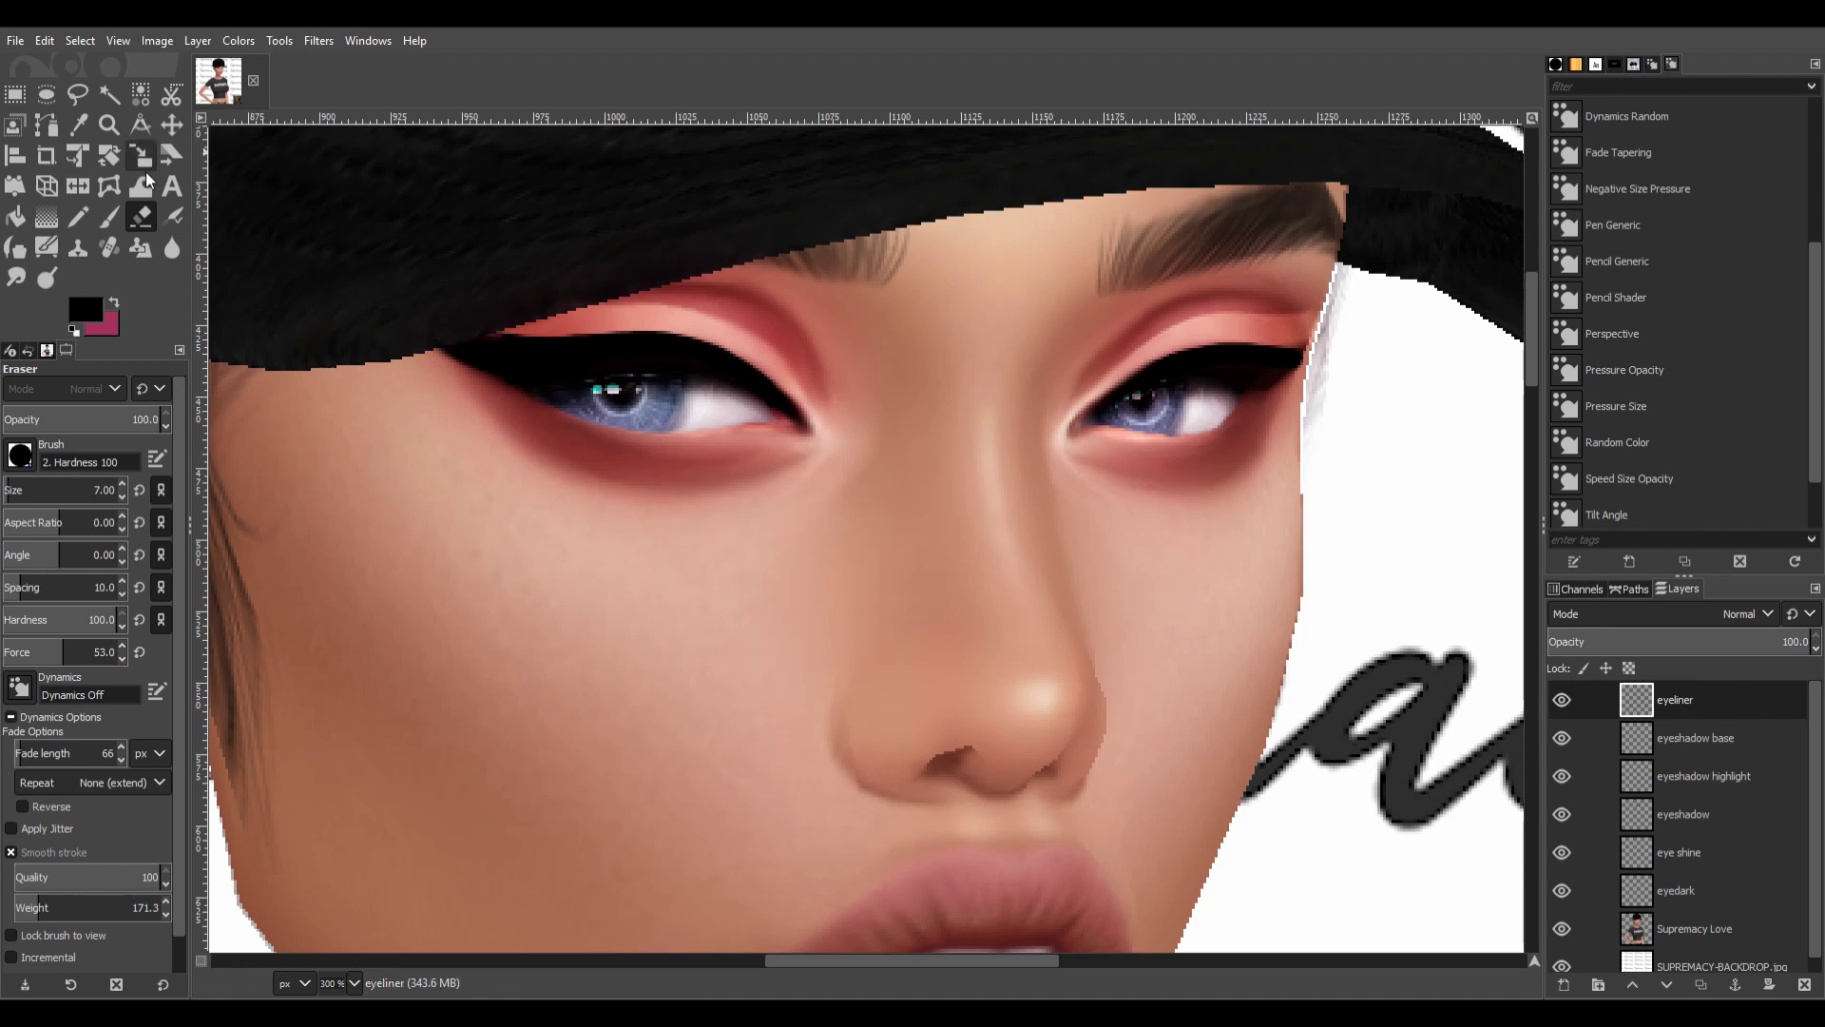
key("s")
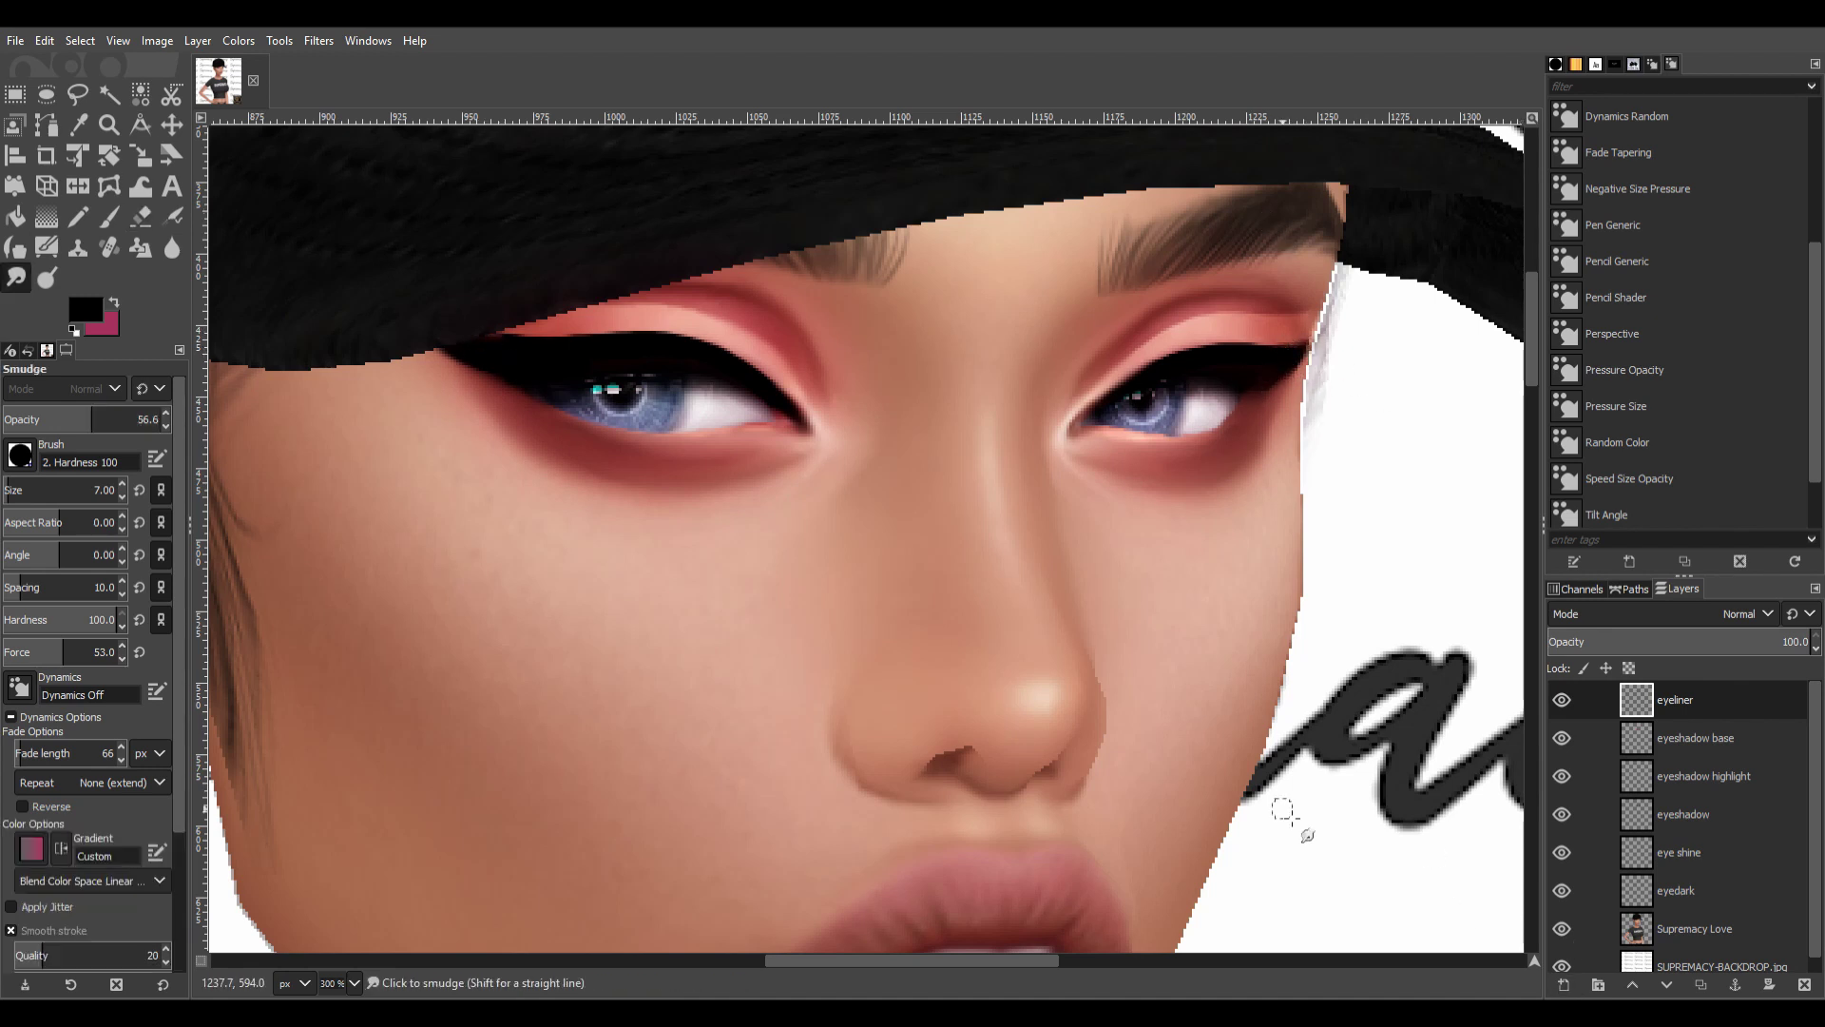
left_click(1692, 737)
Paint white highlights on both eyelids and set the highlight layer to Soft light.
key("p")
left_click(1563, 984, "shift")
left_click(670, 323)
left_click_drag(628, 321, 708, 328)
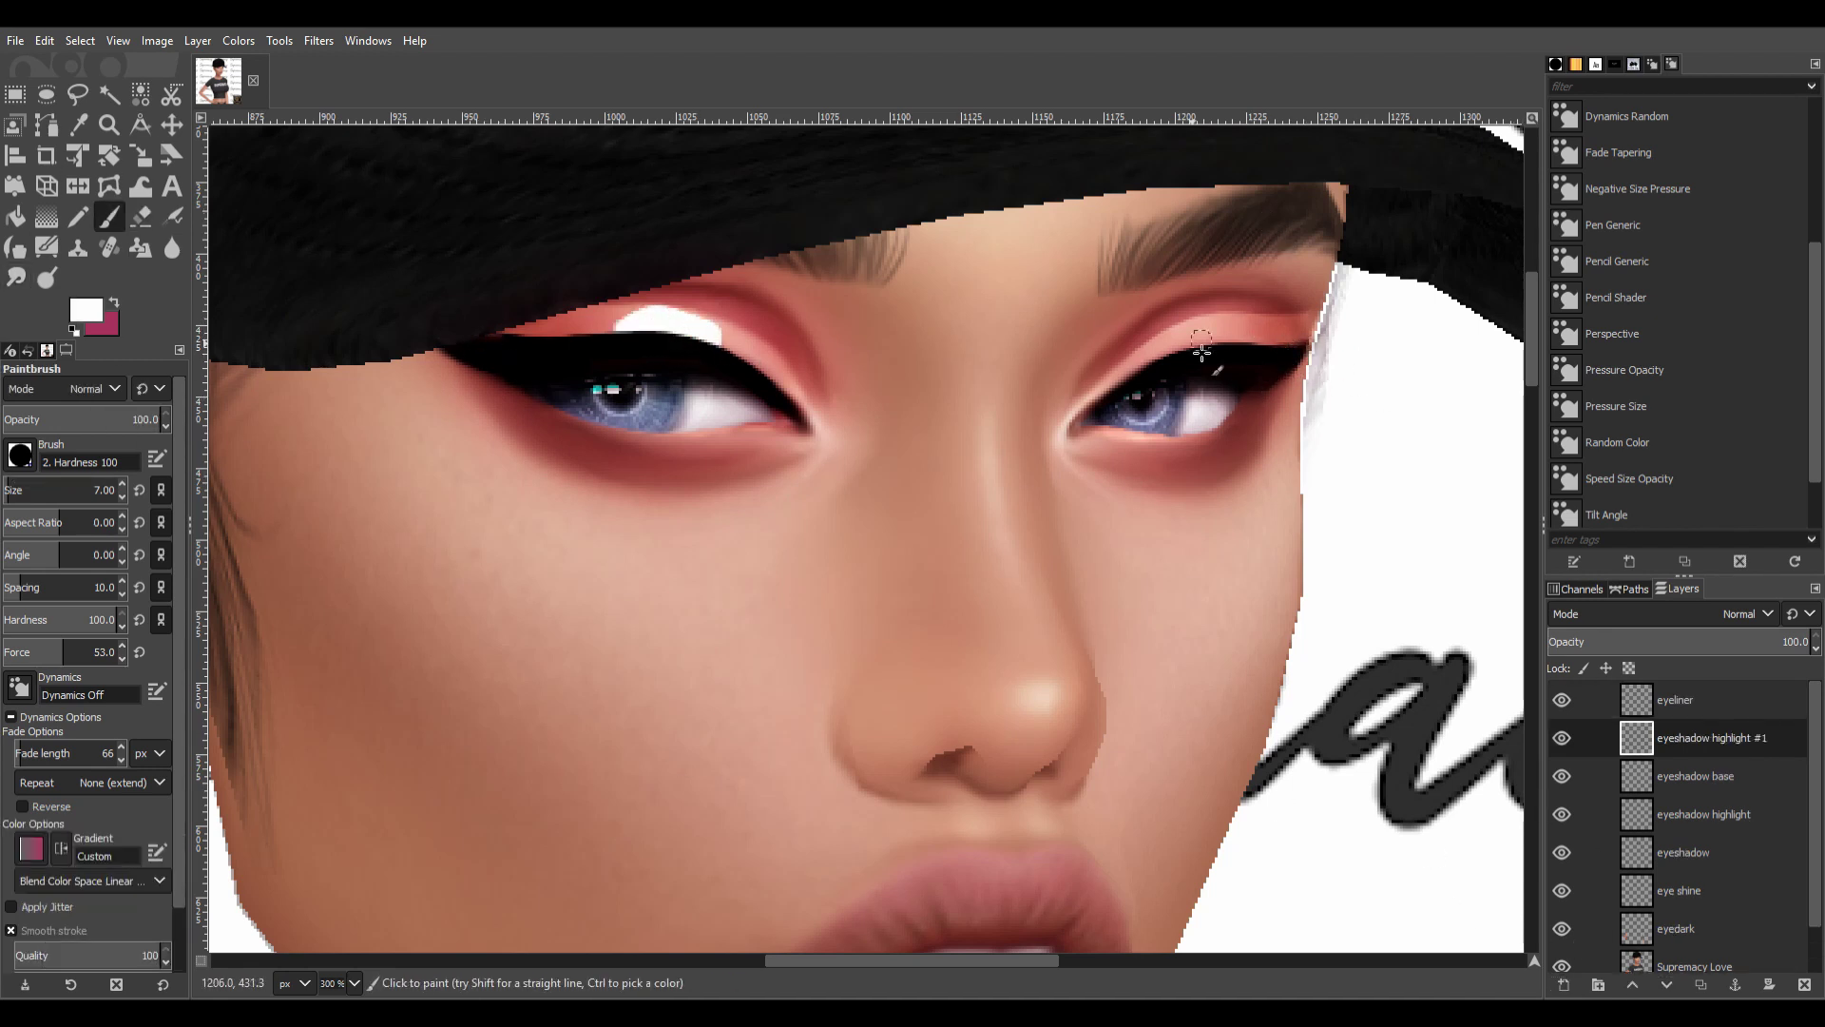
left_click_drag(1179, 328, 1217, 347)
left_click(1745, 613)
Smudge both eyelid highlights with a larger, softer brush to blend them.
key("s")
left_click_drag(21, 489, 33, 490)
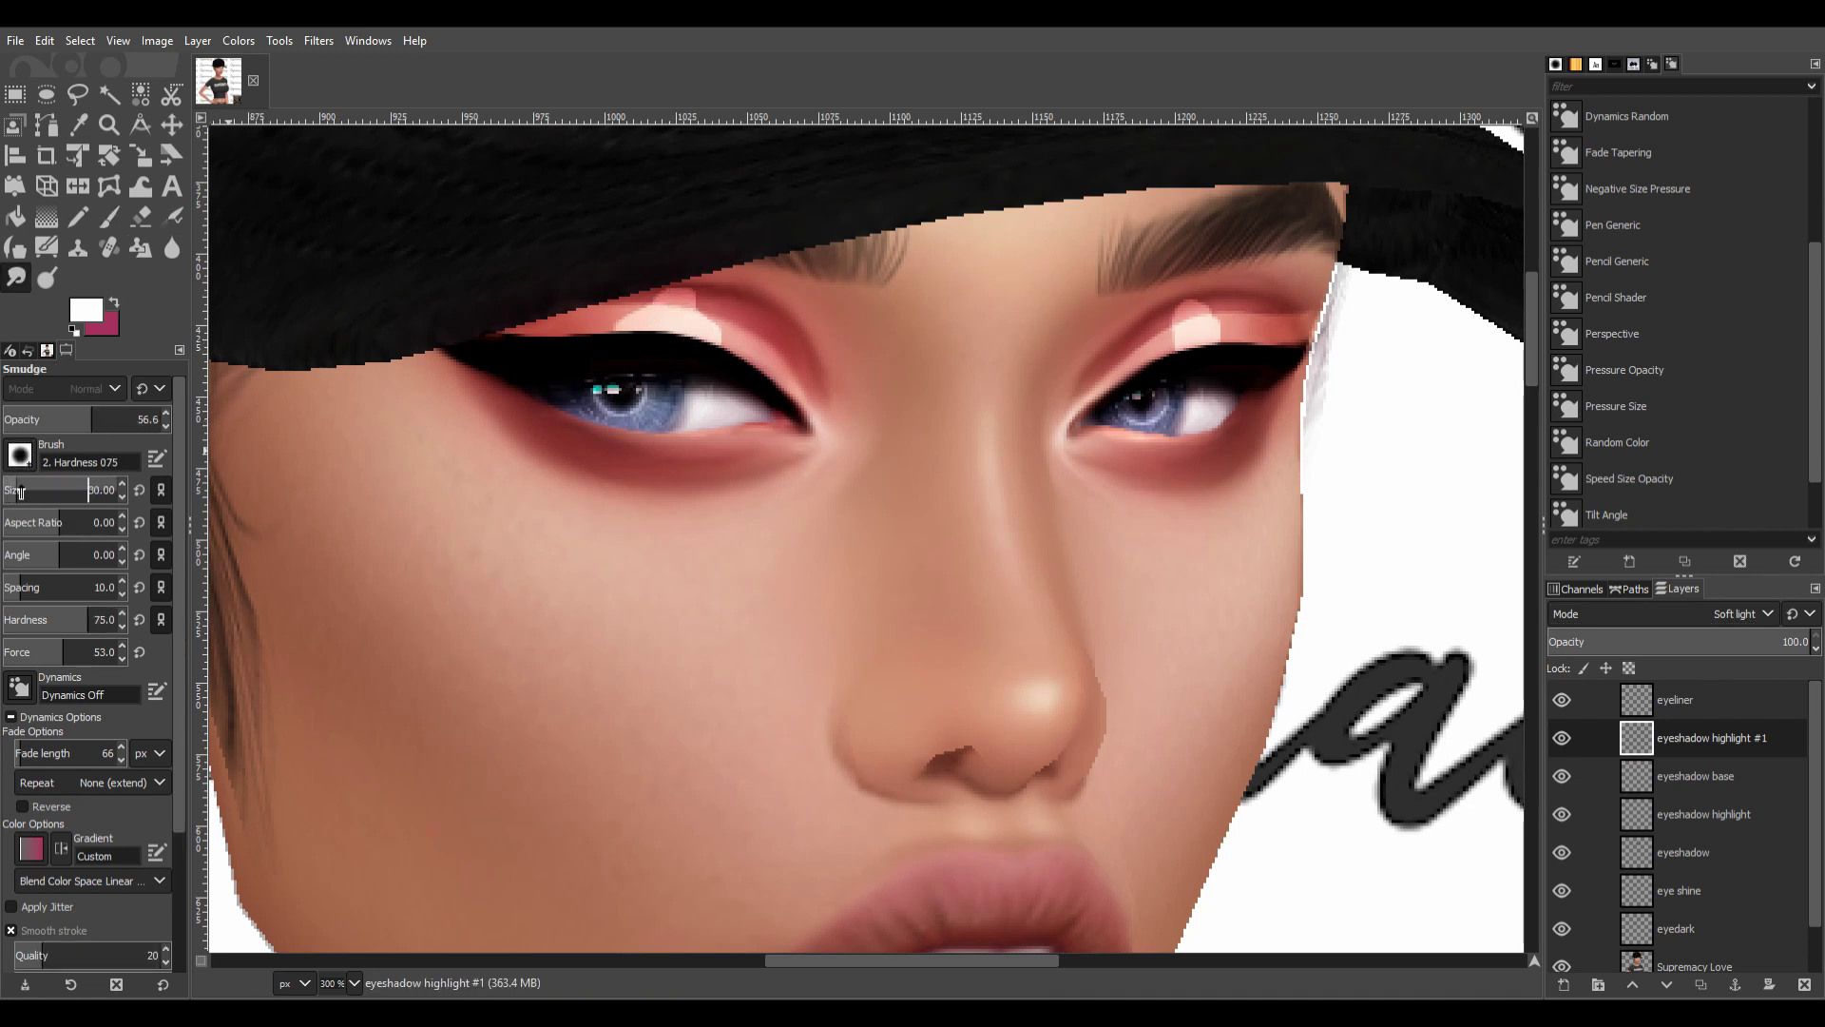
left_click_drag(632, 302, 741, 353)
left_click_drag(1160, 305, 1245, 361)
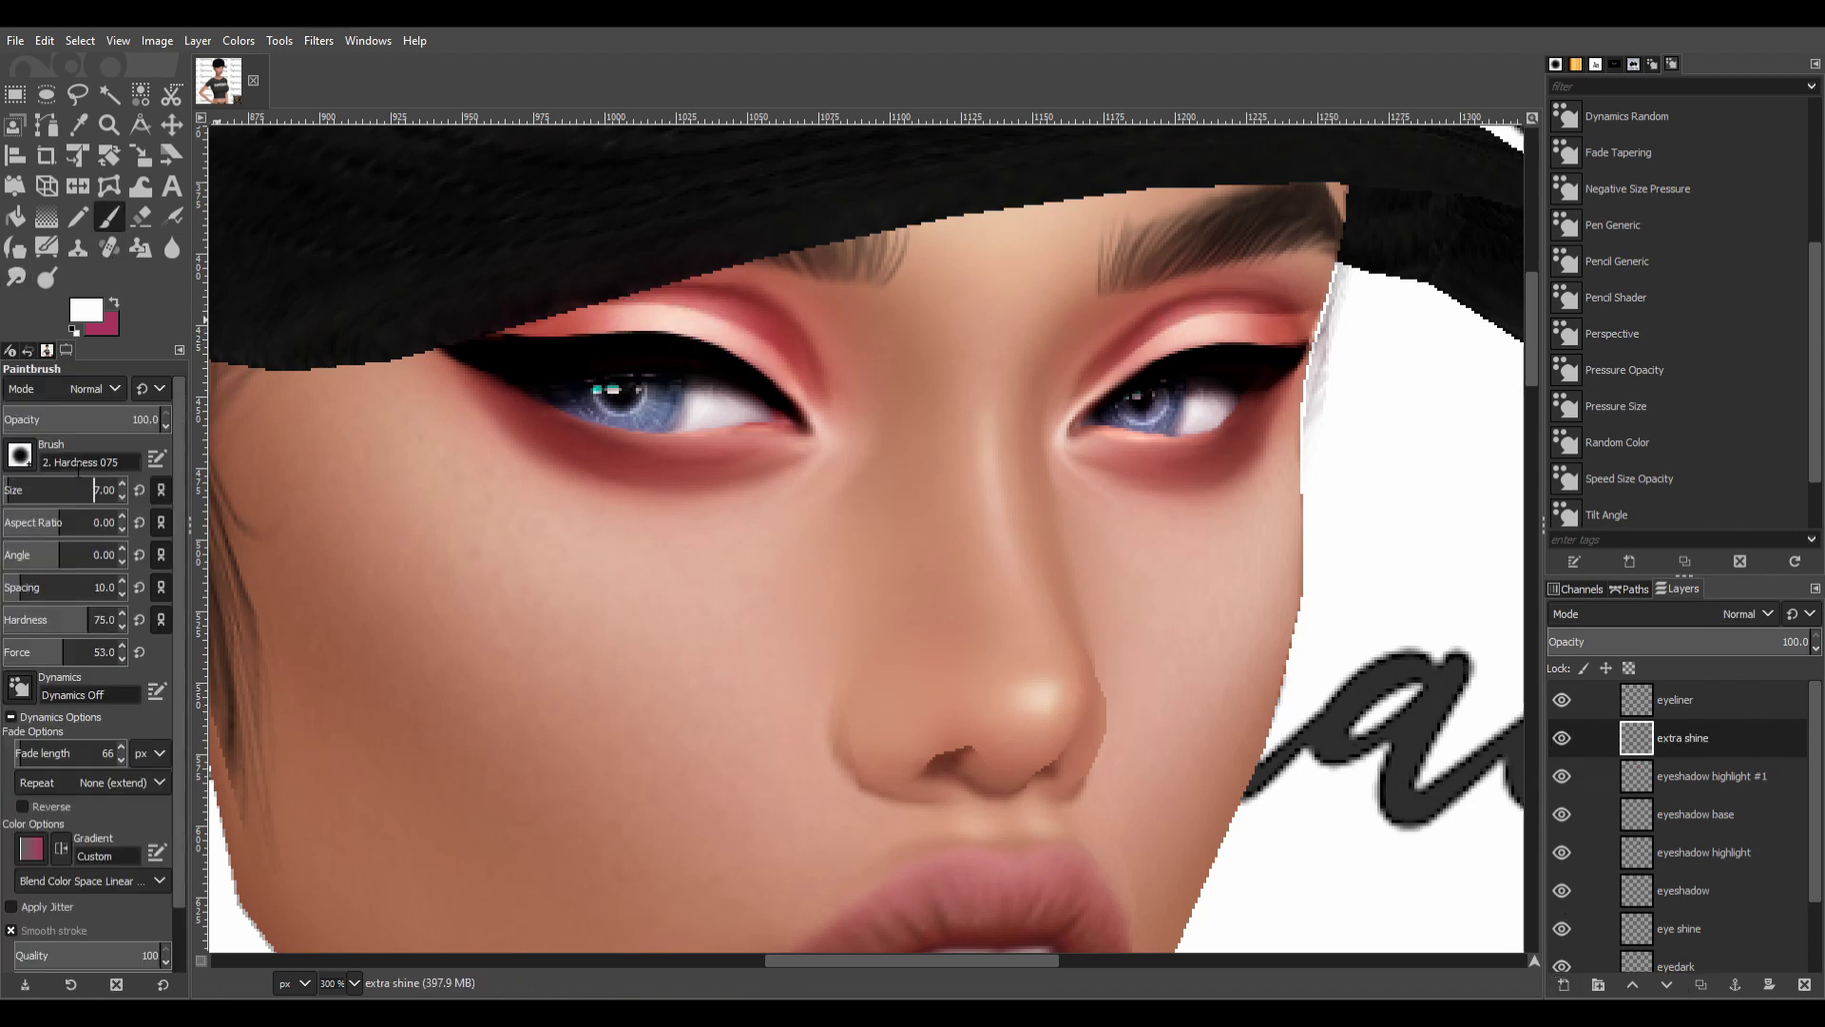
Paint a white inner-corner shine and blend it along both lower lids with weaker smudging.
left_click_drag(810, 443, 816, 427)
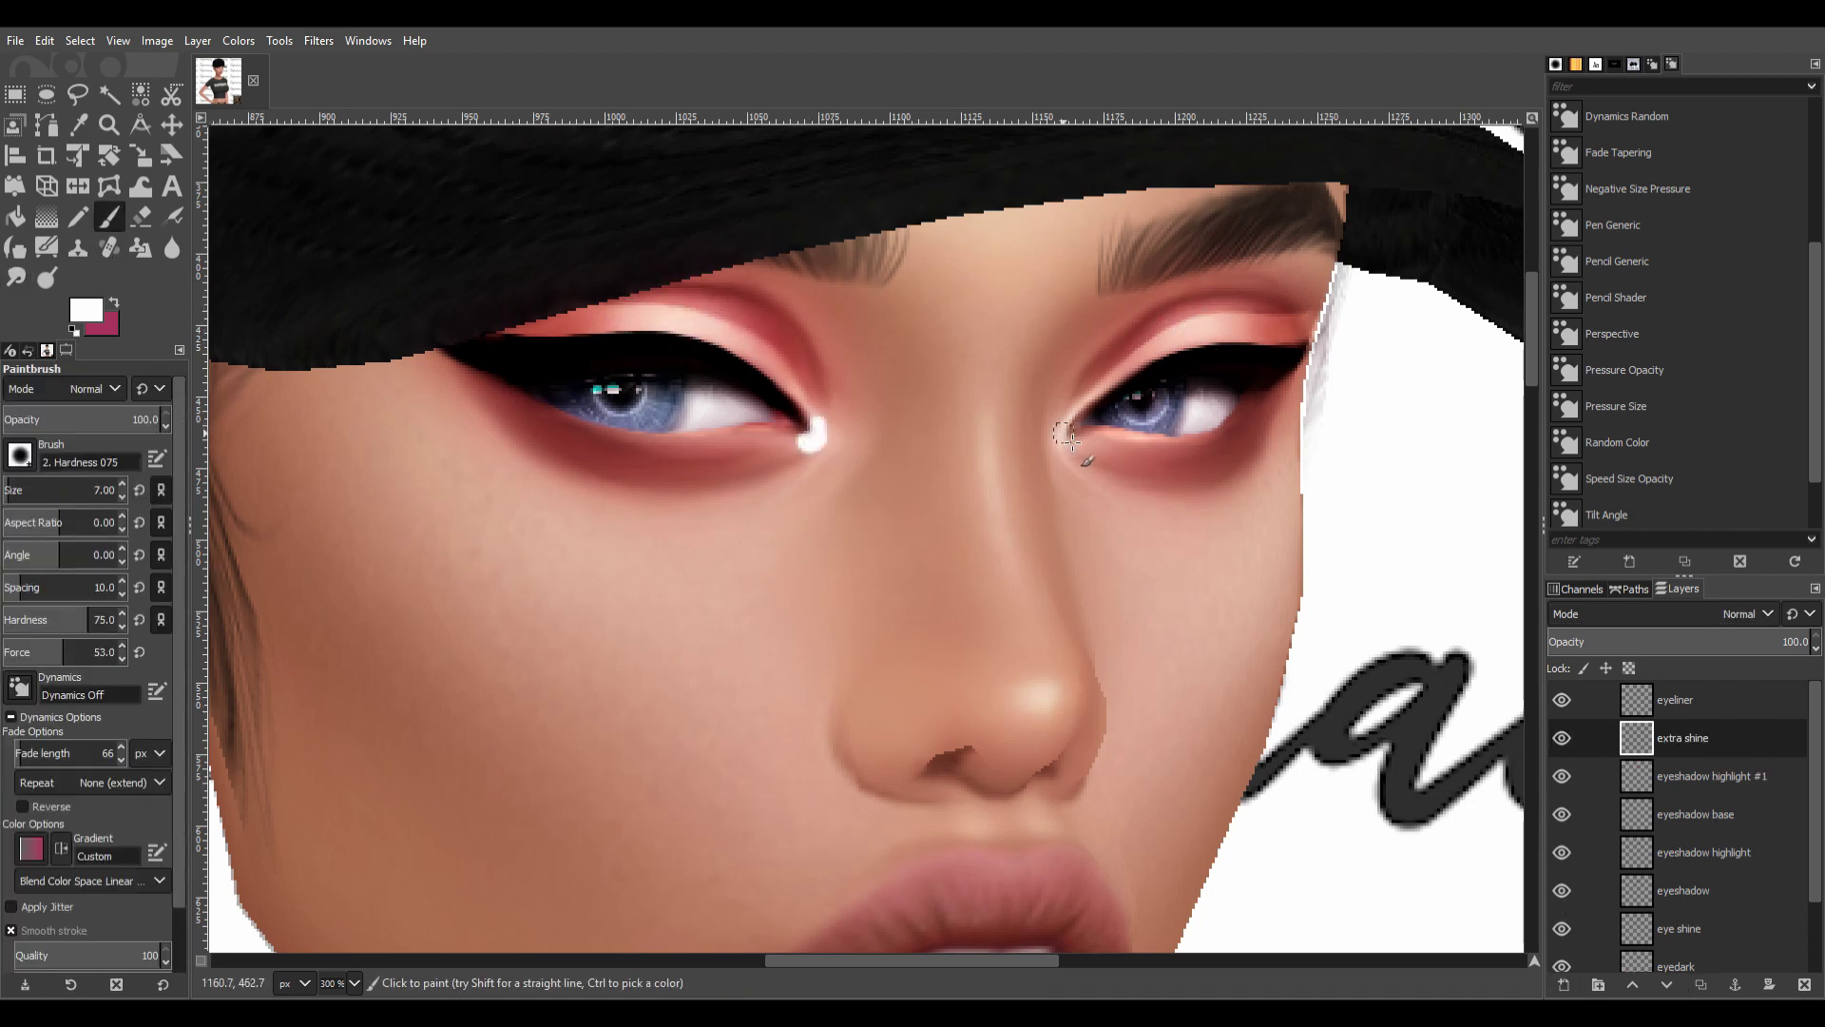
key("bracketleft")
key("bracketleft")
key("bracketleft")
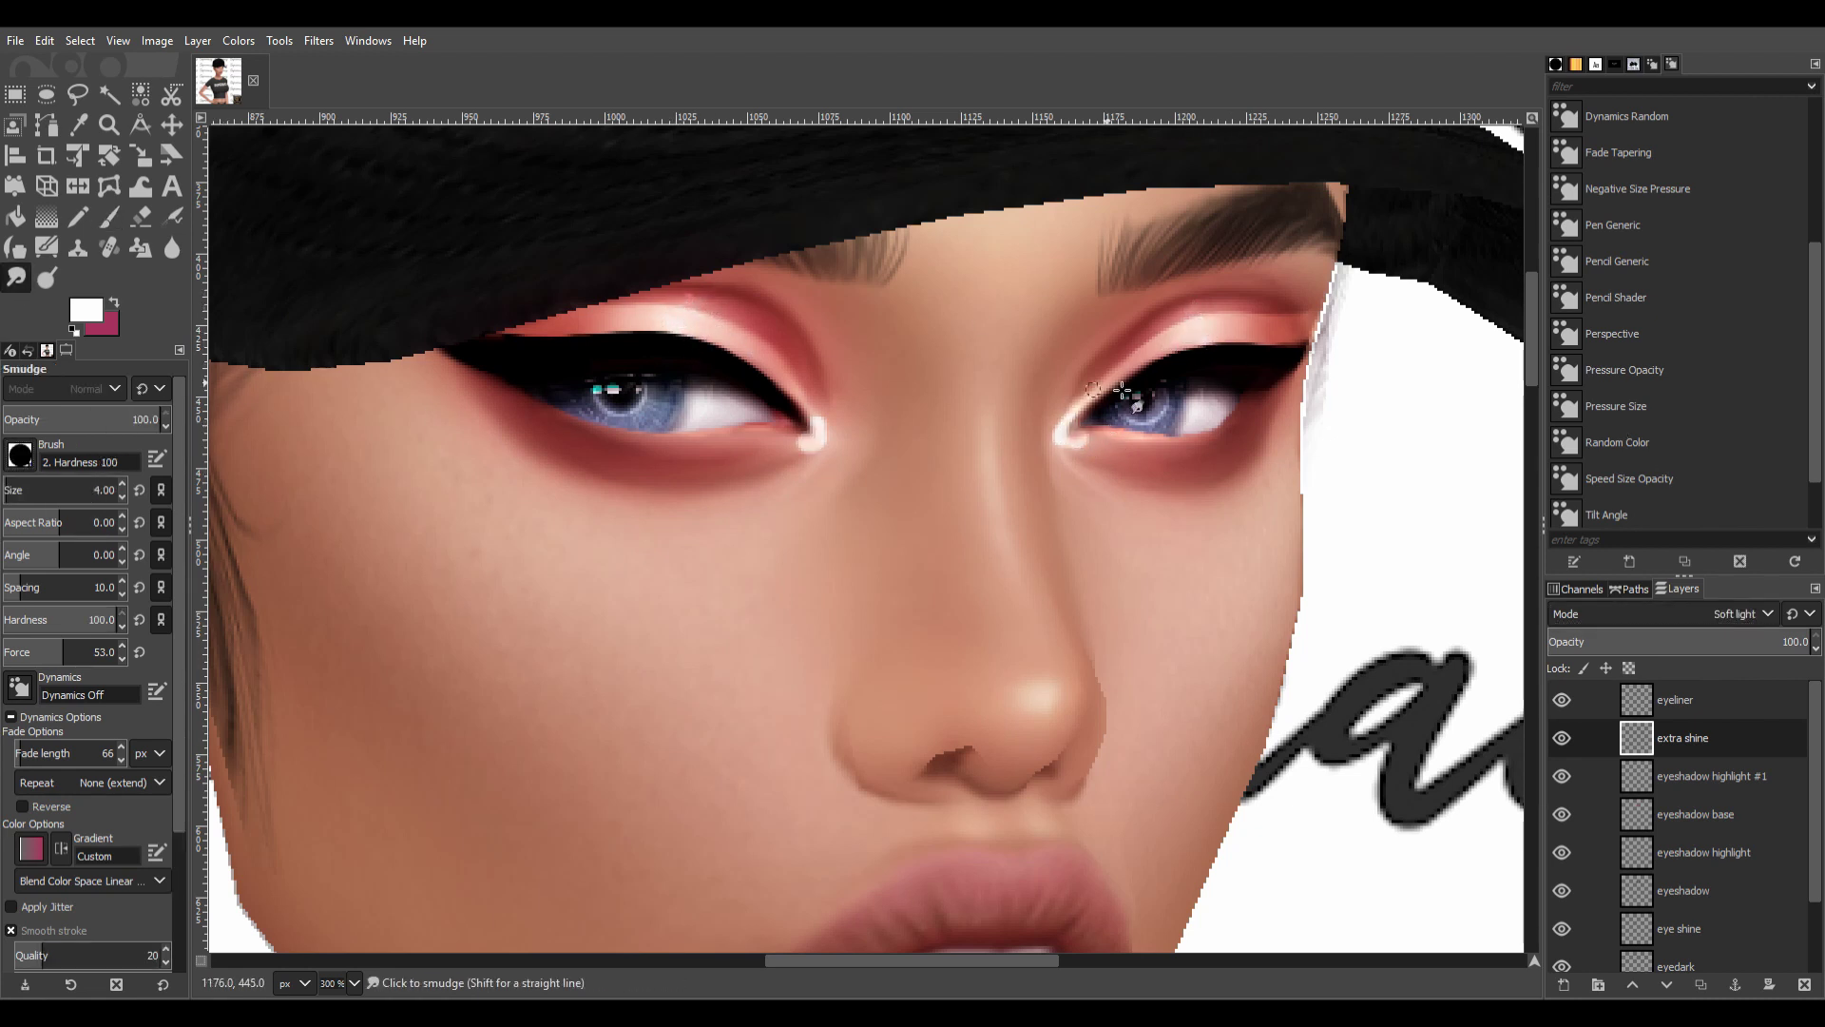
left_click_drag(143, 419, 116, 419)
left_click_drag(38, 490, 105, 490)
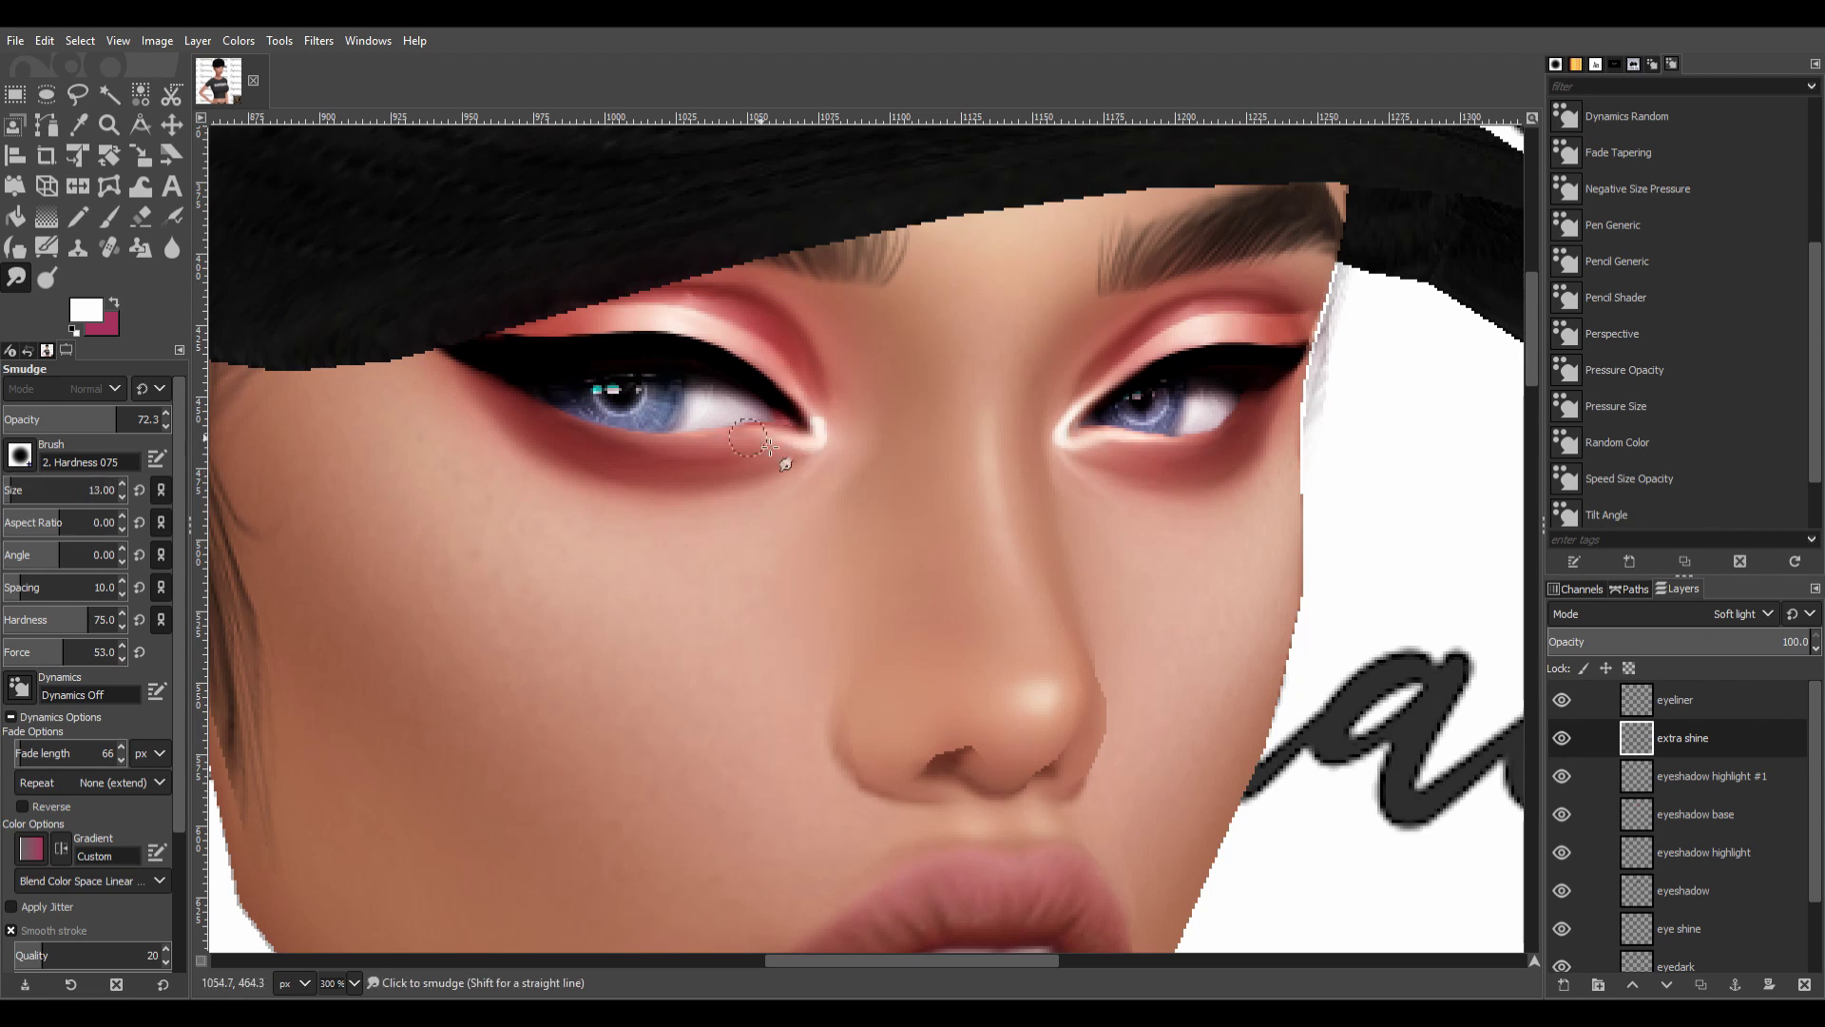
left_click_drag(804, 448, 665, 433)
left_click_drag(1074, 423, 1208, 442)
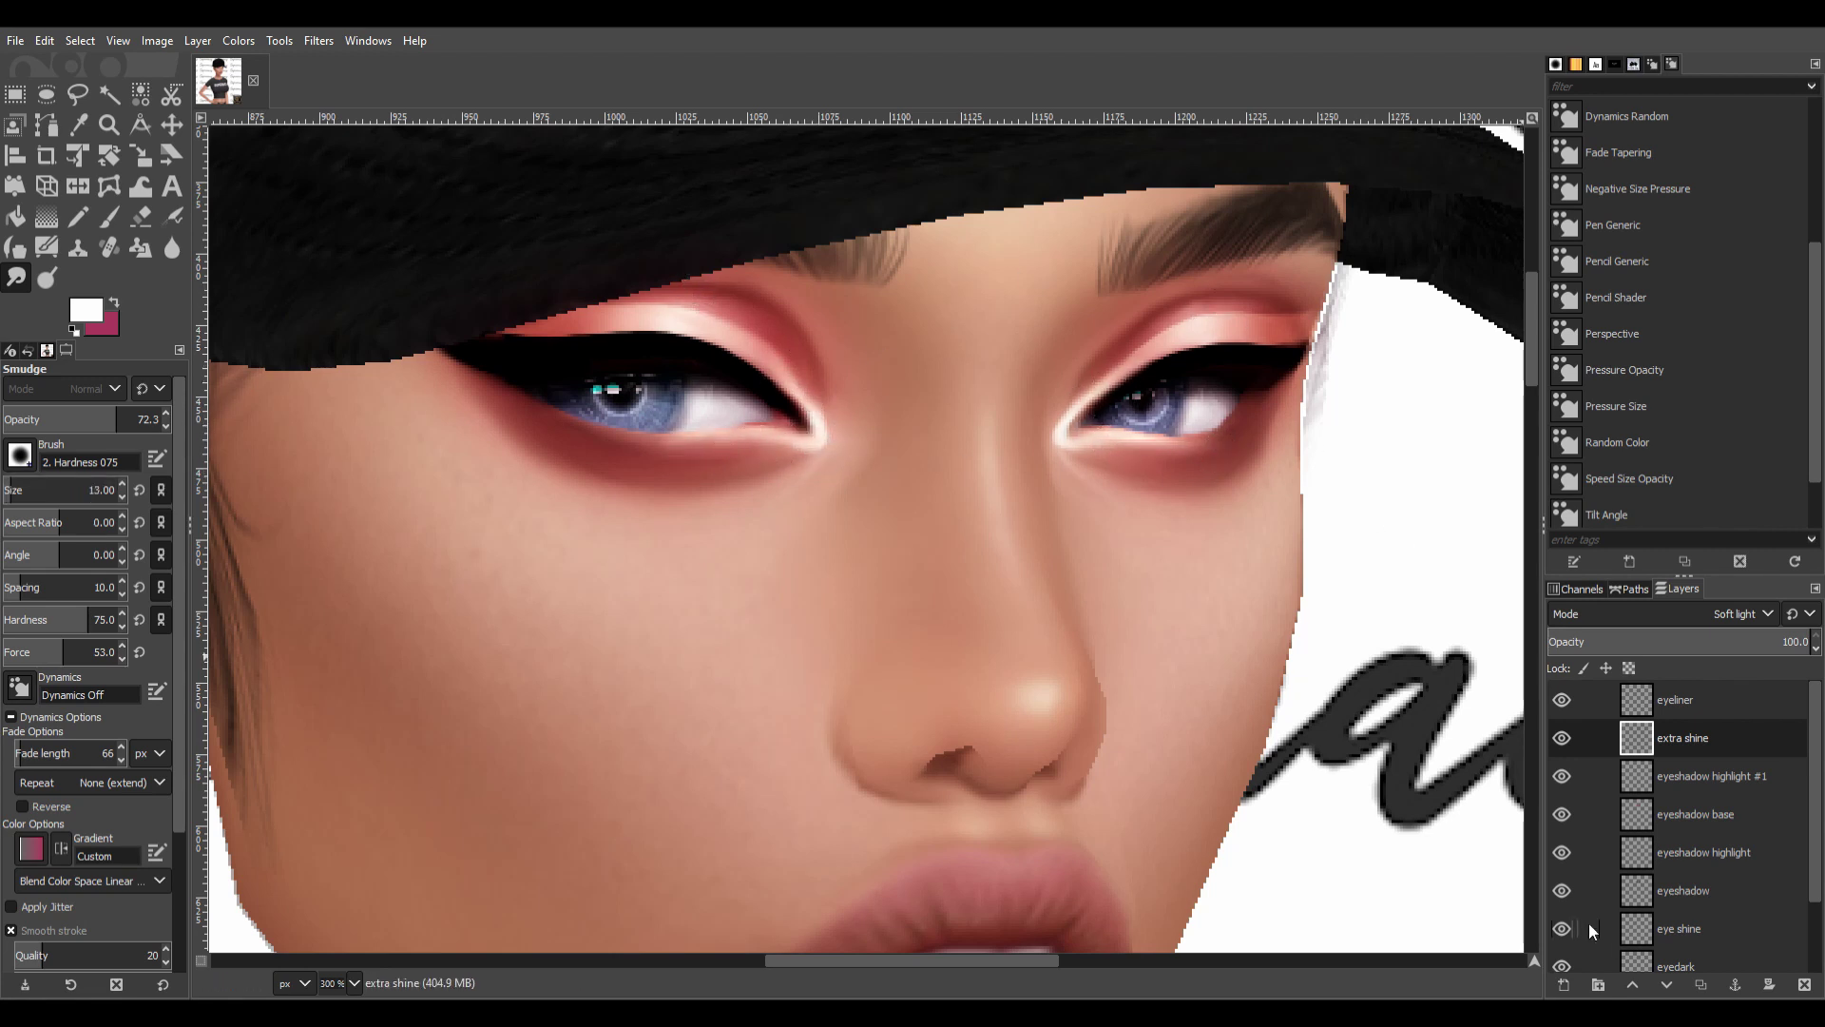
key("ctrl+shift+f")
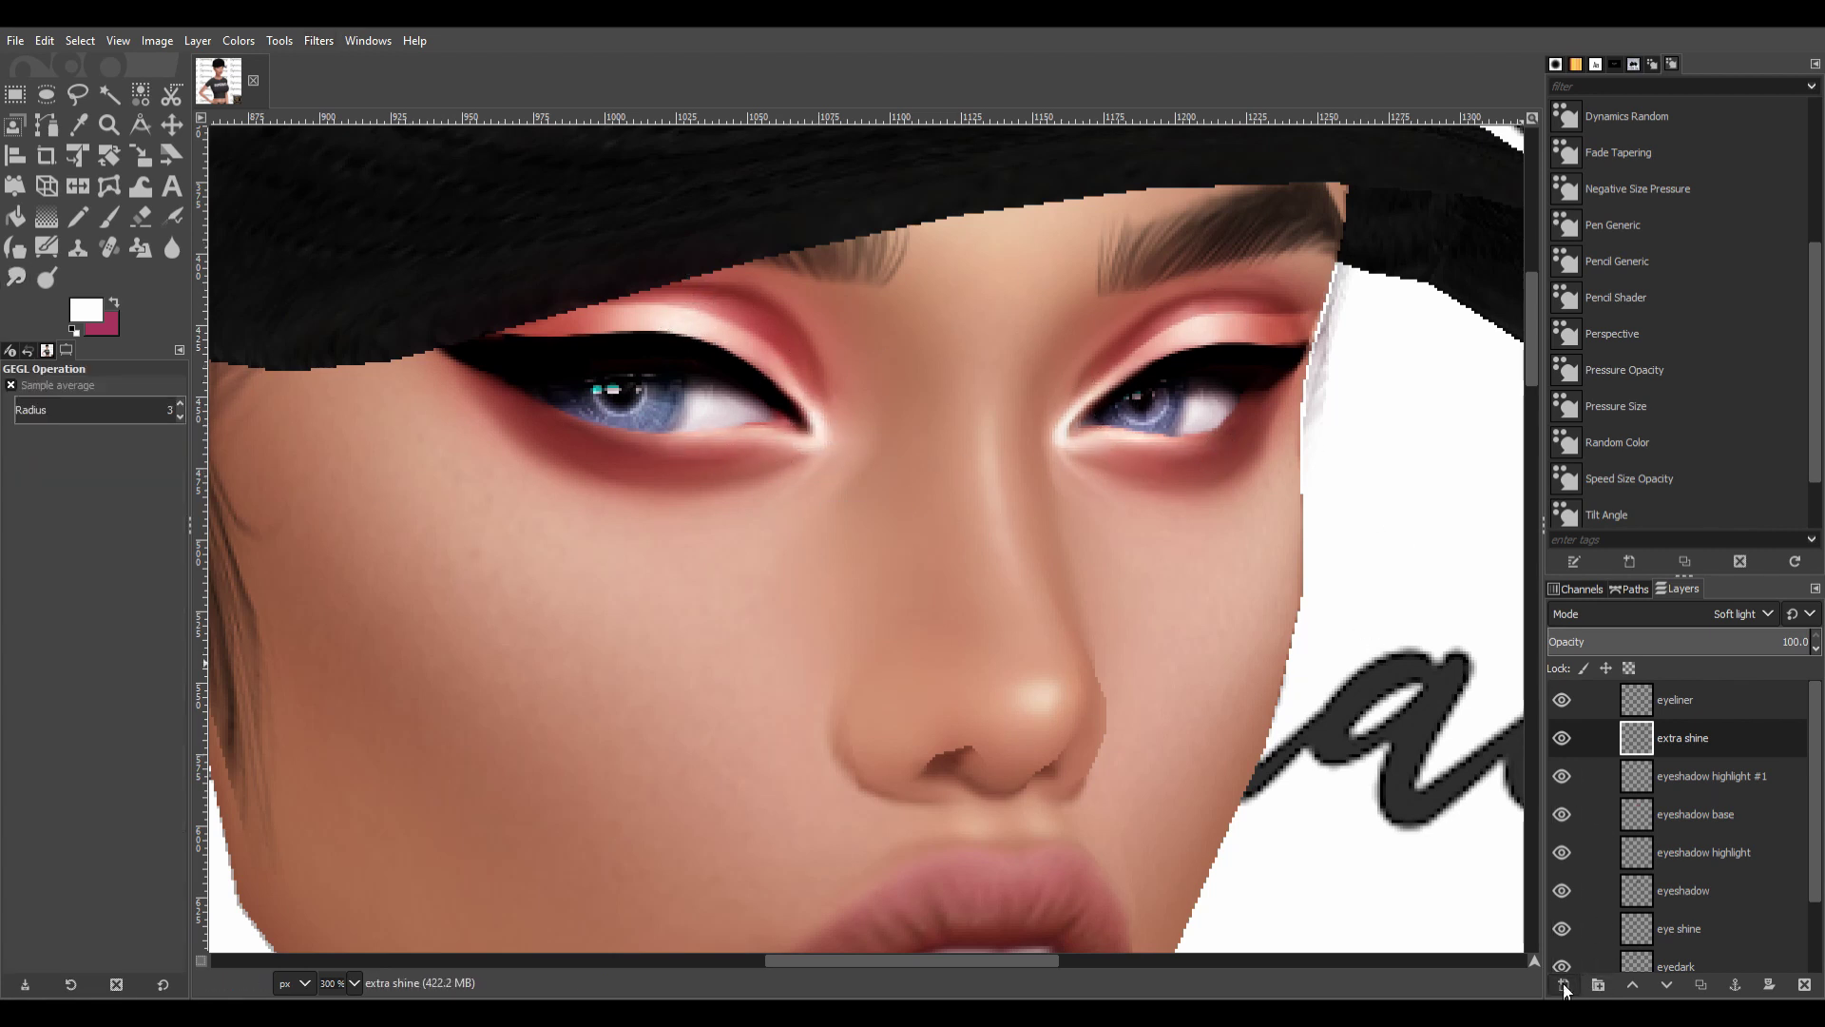
Add a second shine layer, dab white shine at the left inner corner and smudge it.
left_click(1563, 985, "shift")
key("p")
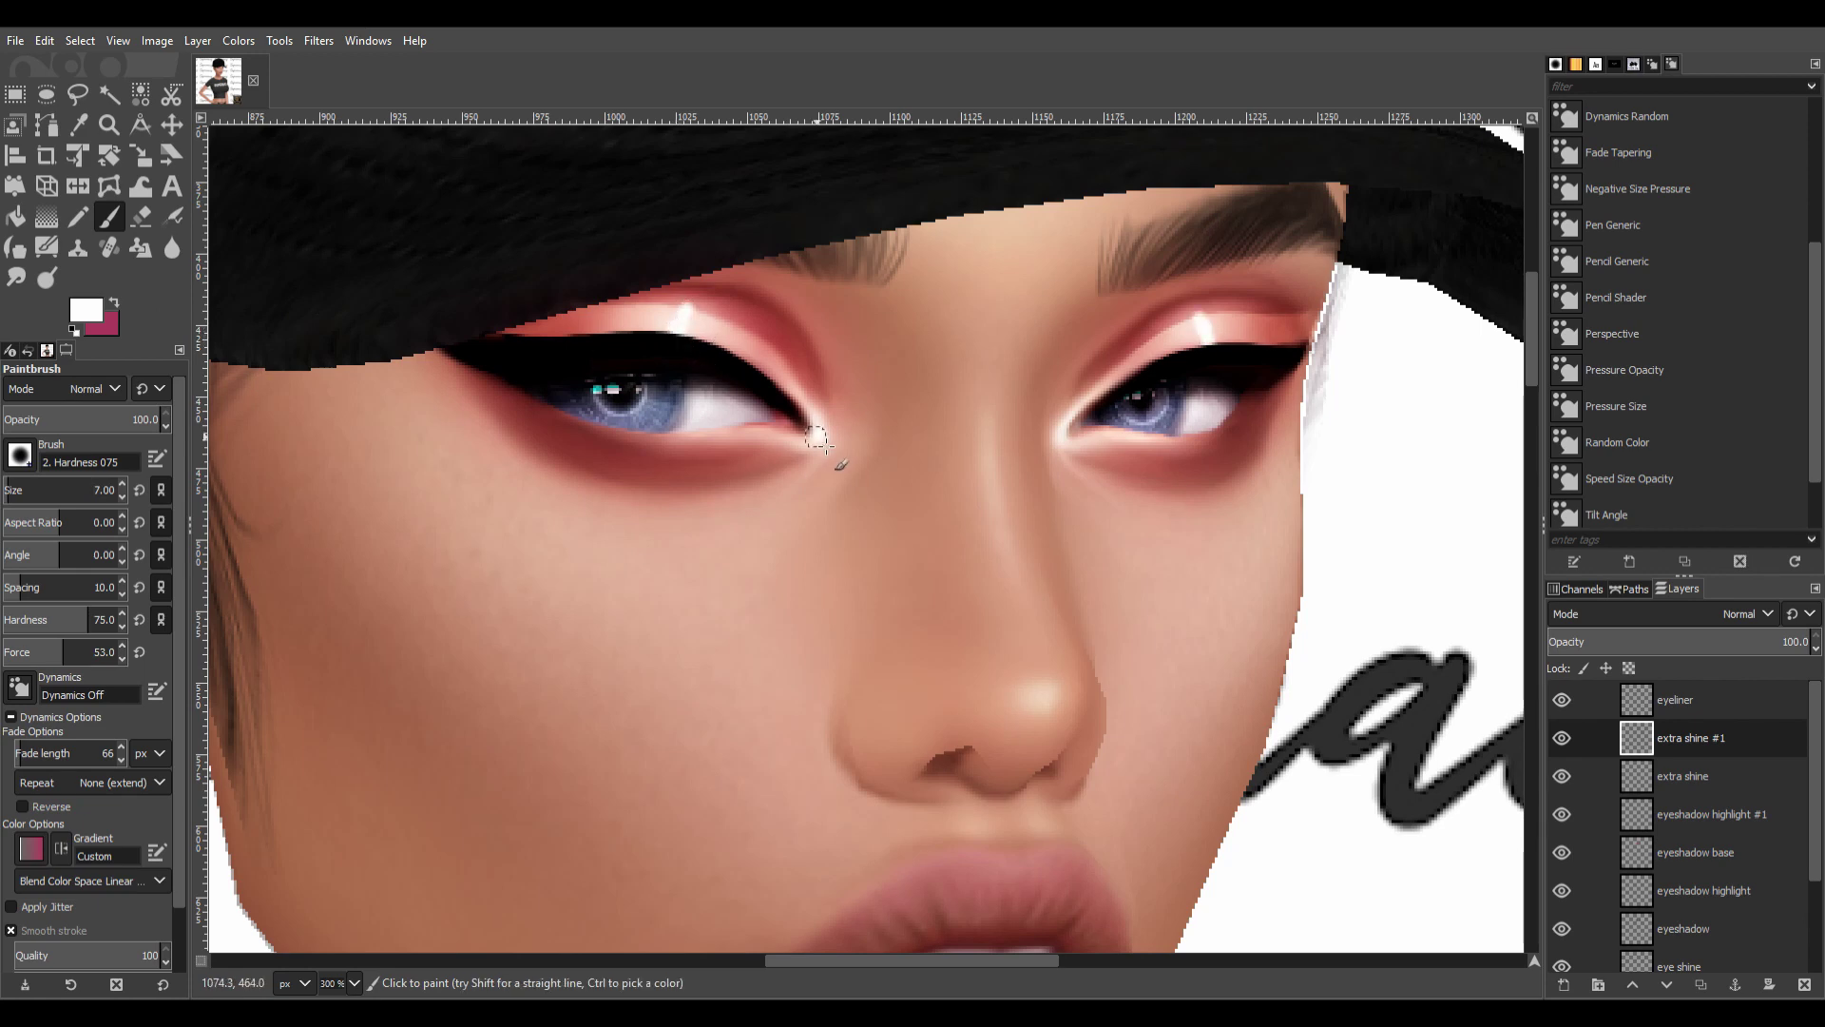
left_click(817, 439)
key("s")
key("bracketleft")
key("bracketleft")
key("bracketleft")
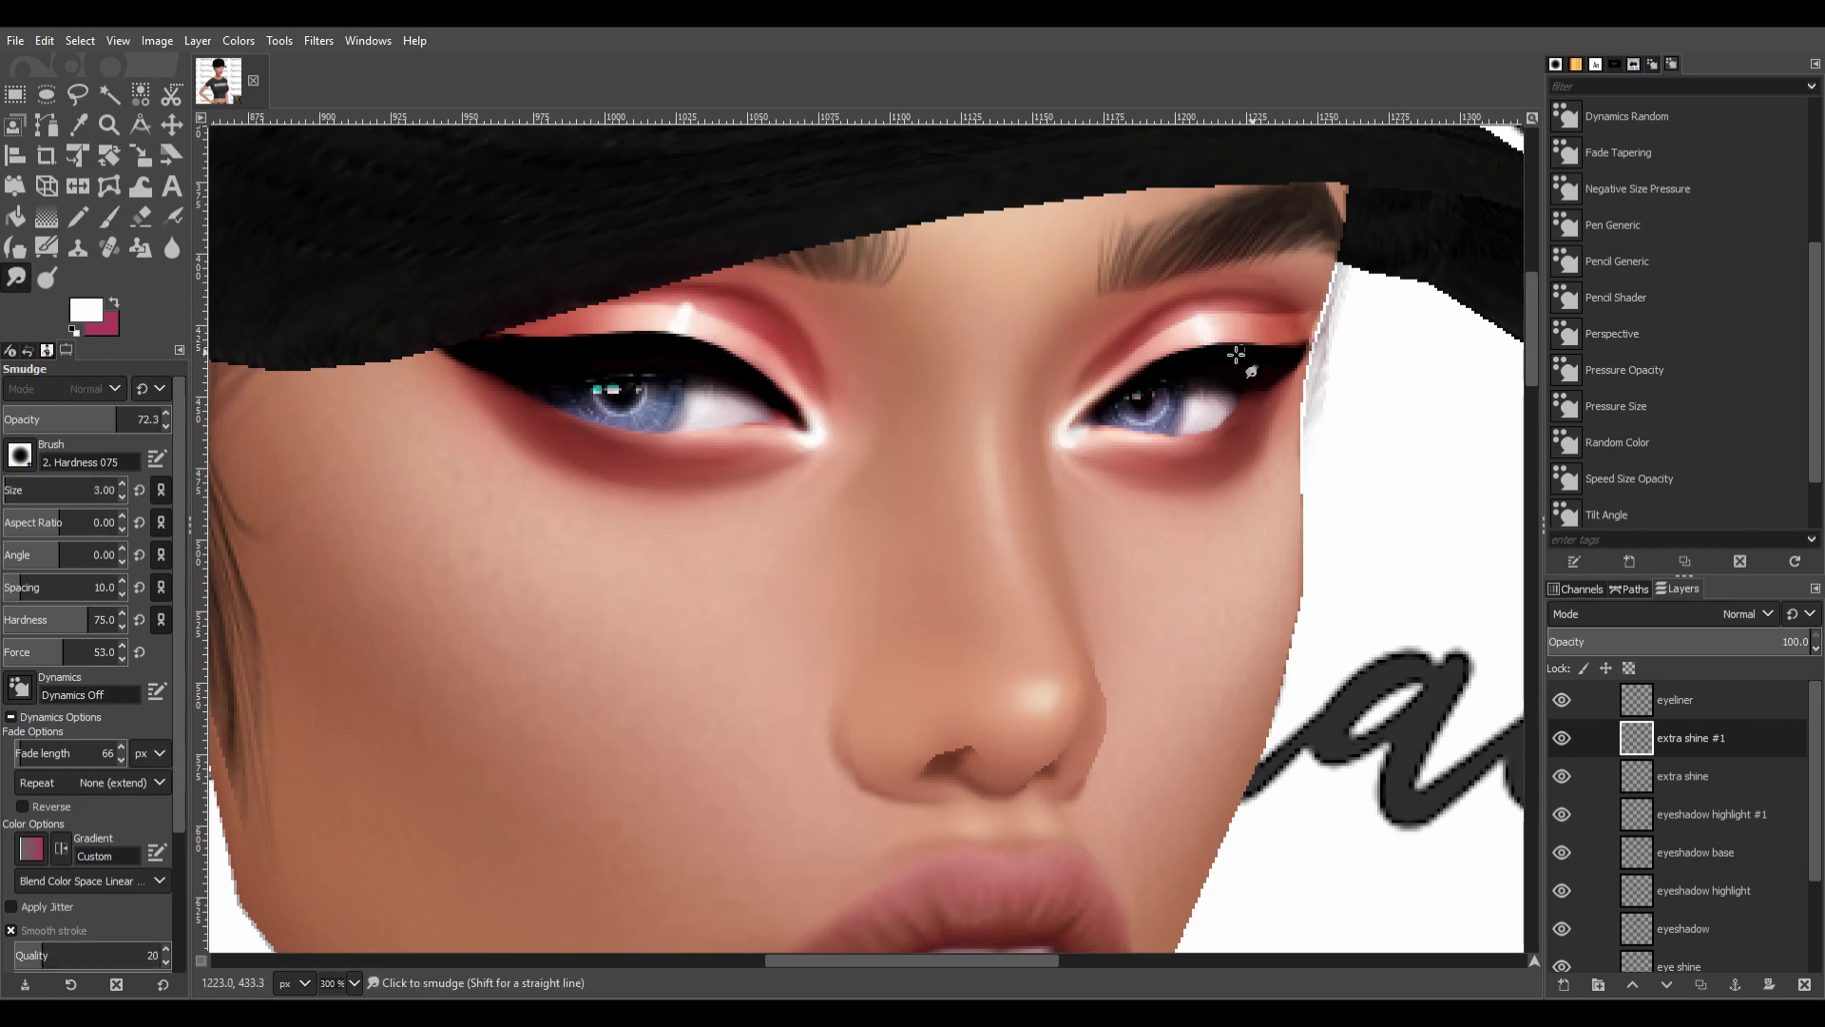
scroll(660, 334, "down", 3)
scroll(1045, 380, "down", 2)
scroll(1094, 400, "up", 5)
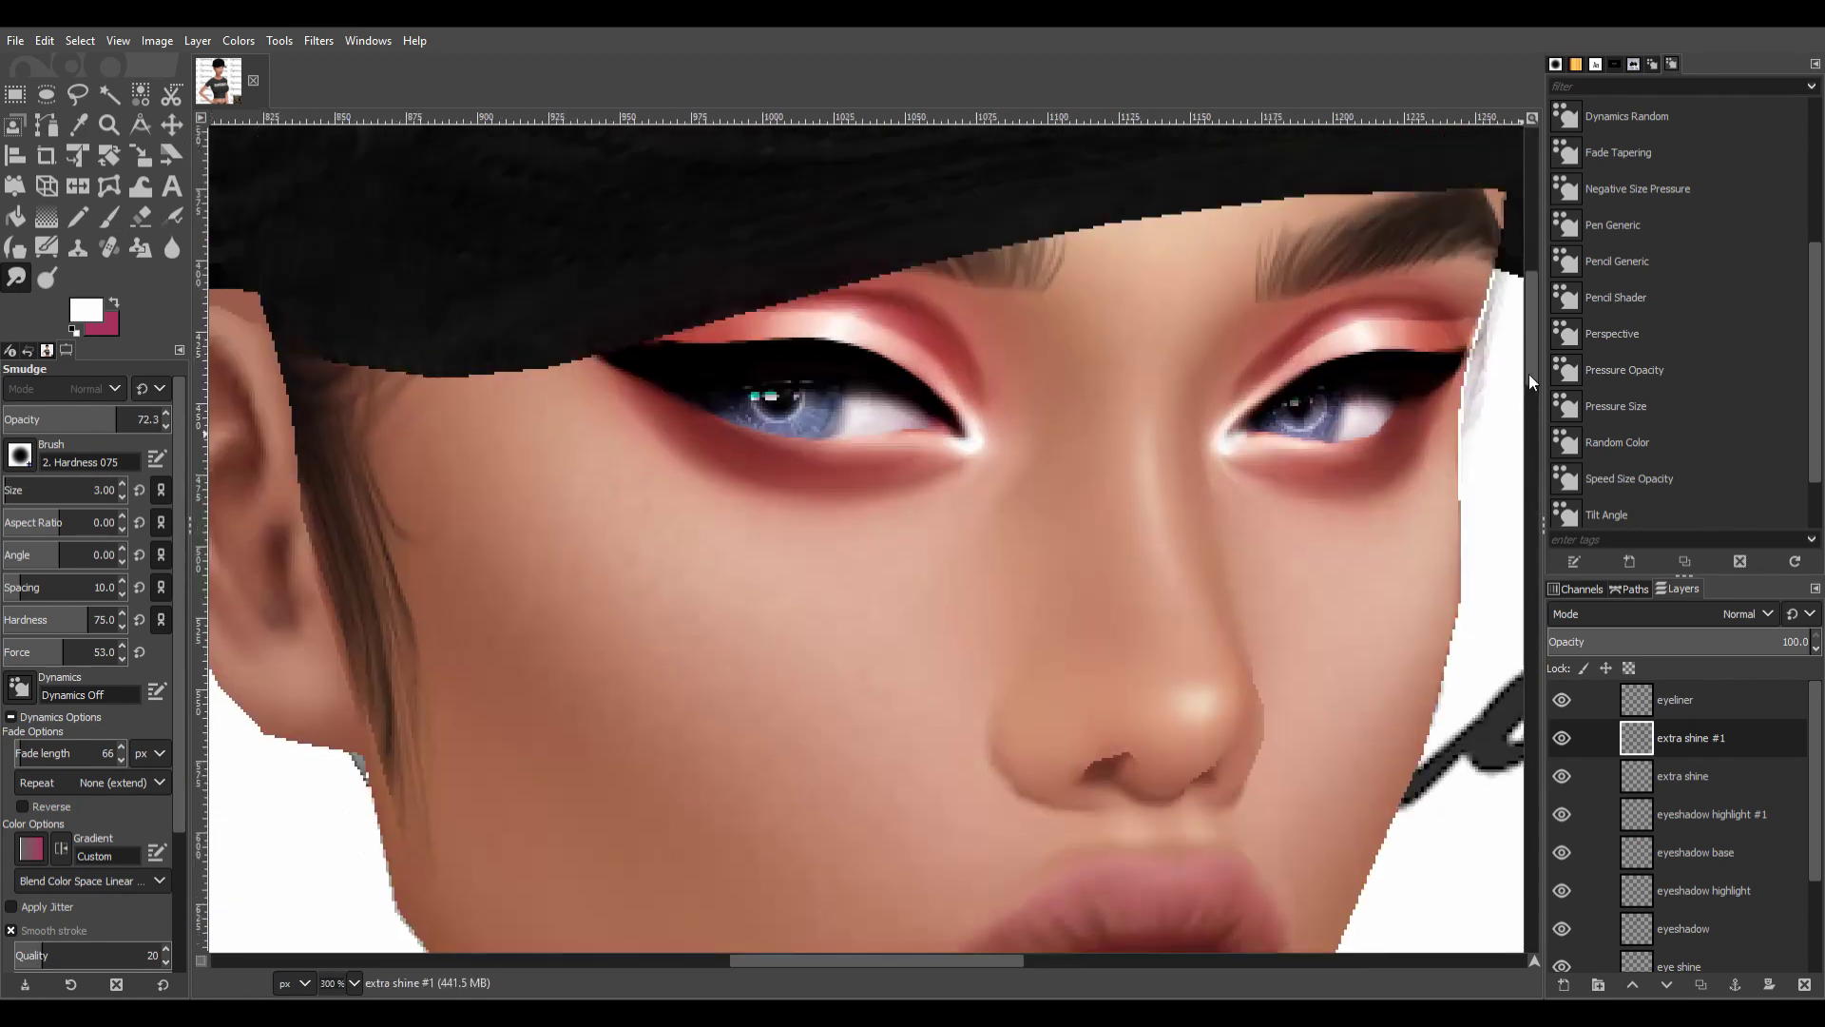
Add a waterline layer and paint a white line along the lower waterline.
left_click(1678, 699)
key("p")
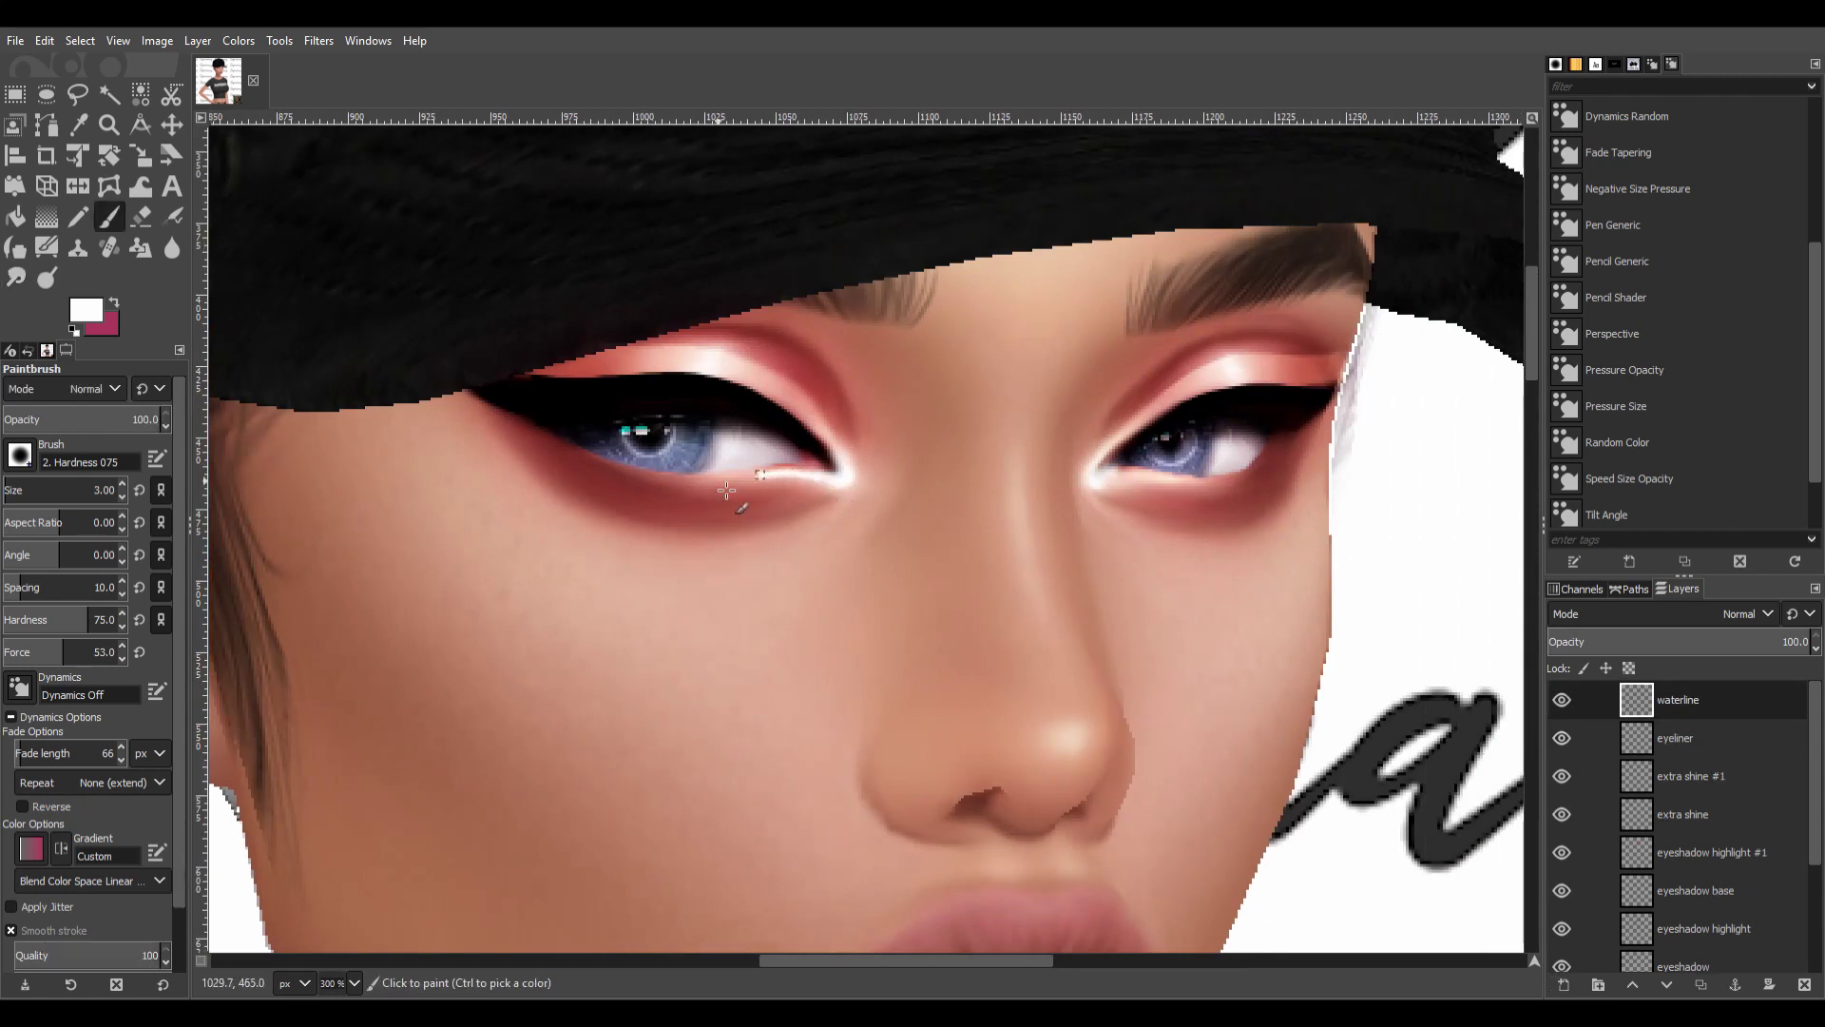
left_click_drag(726, 490, 599, 455)
key("ctrl+z")
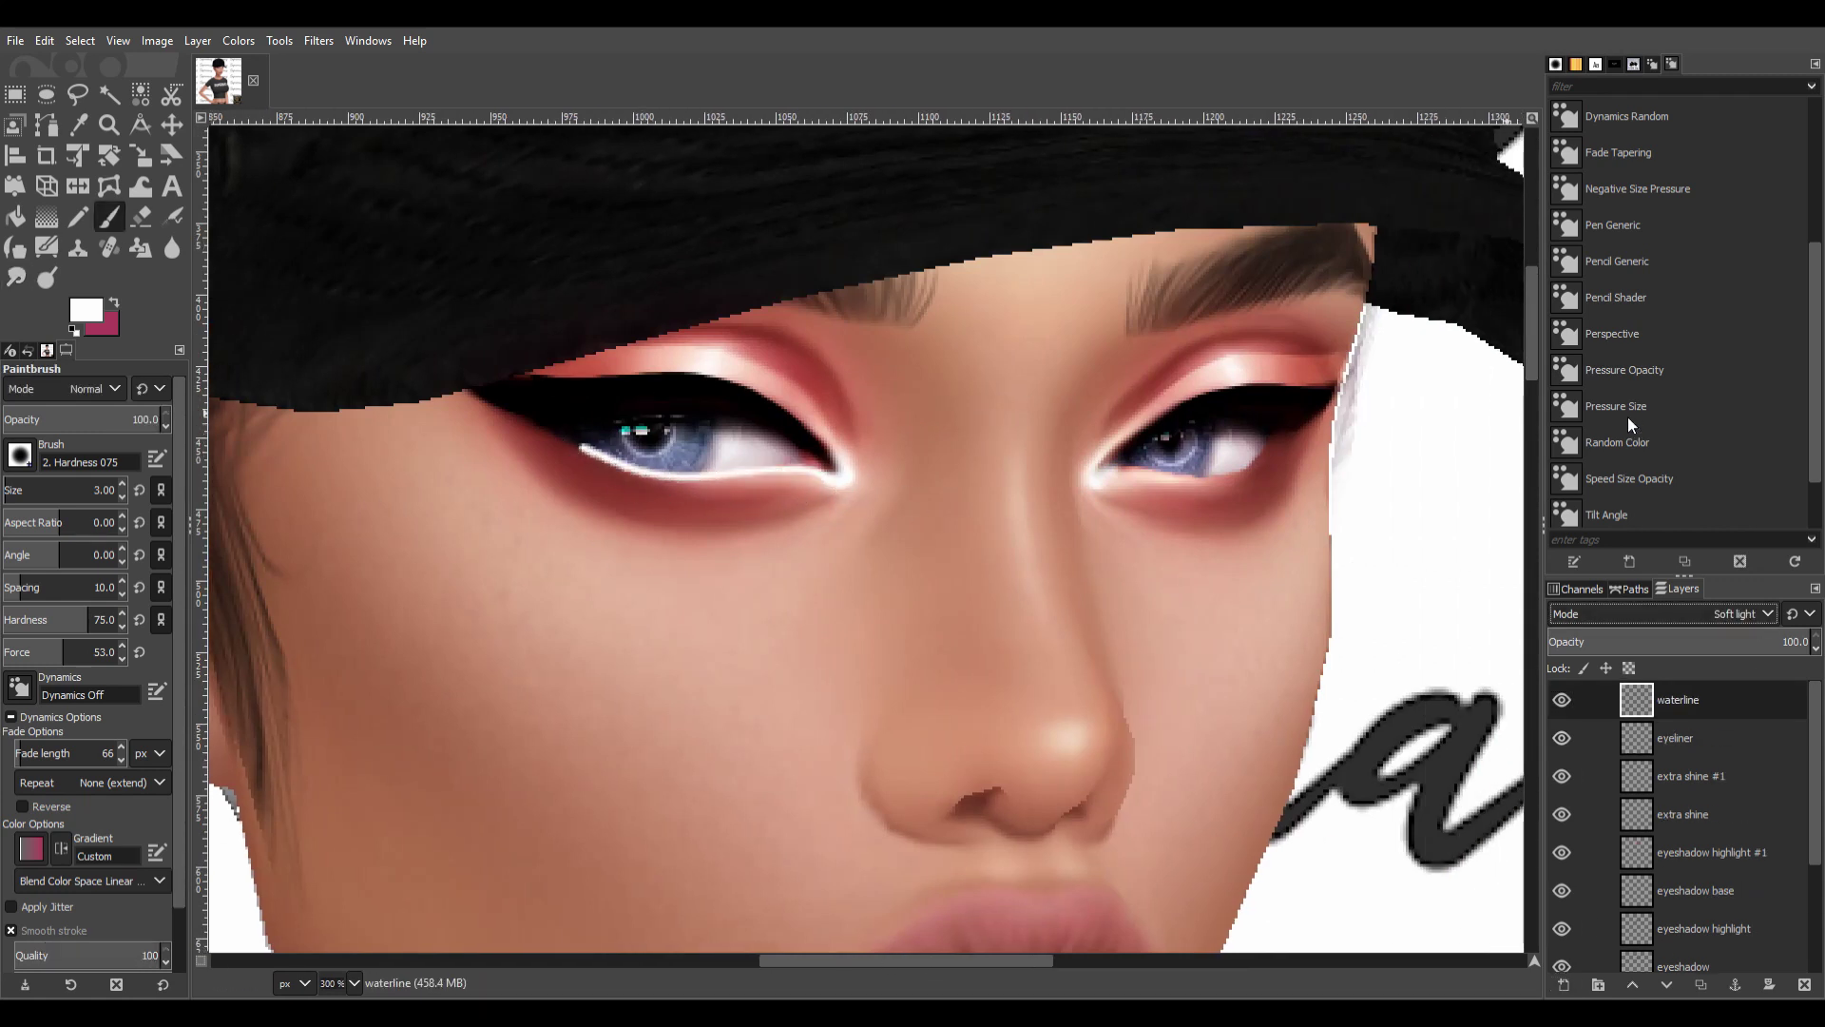
scroll(1749, 613, "down", 5)
Draw a dark lower waterline edge on its own Soft light layer and smudge it.
key("s")
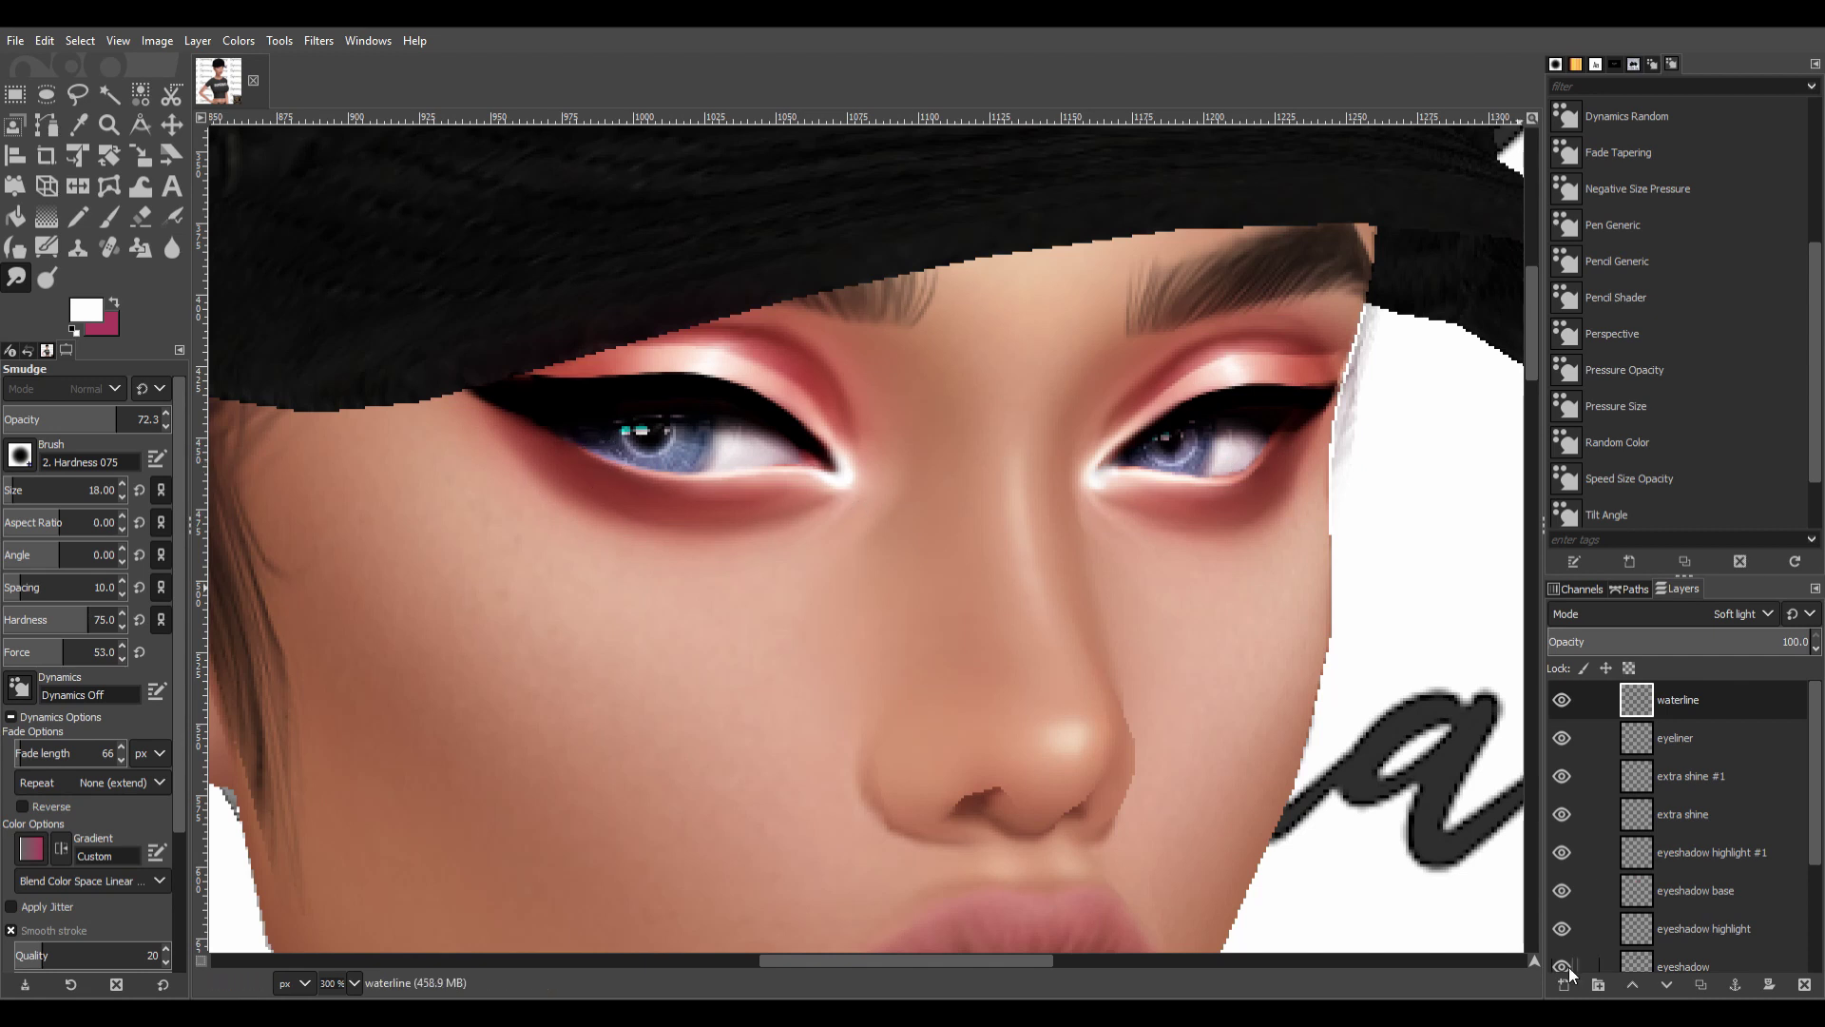
key("p")
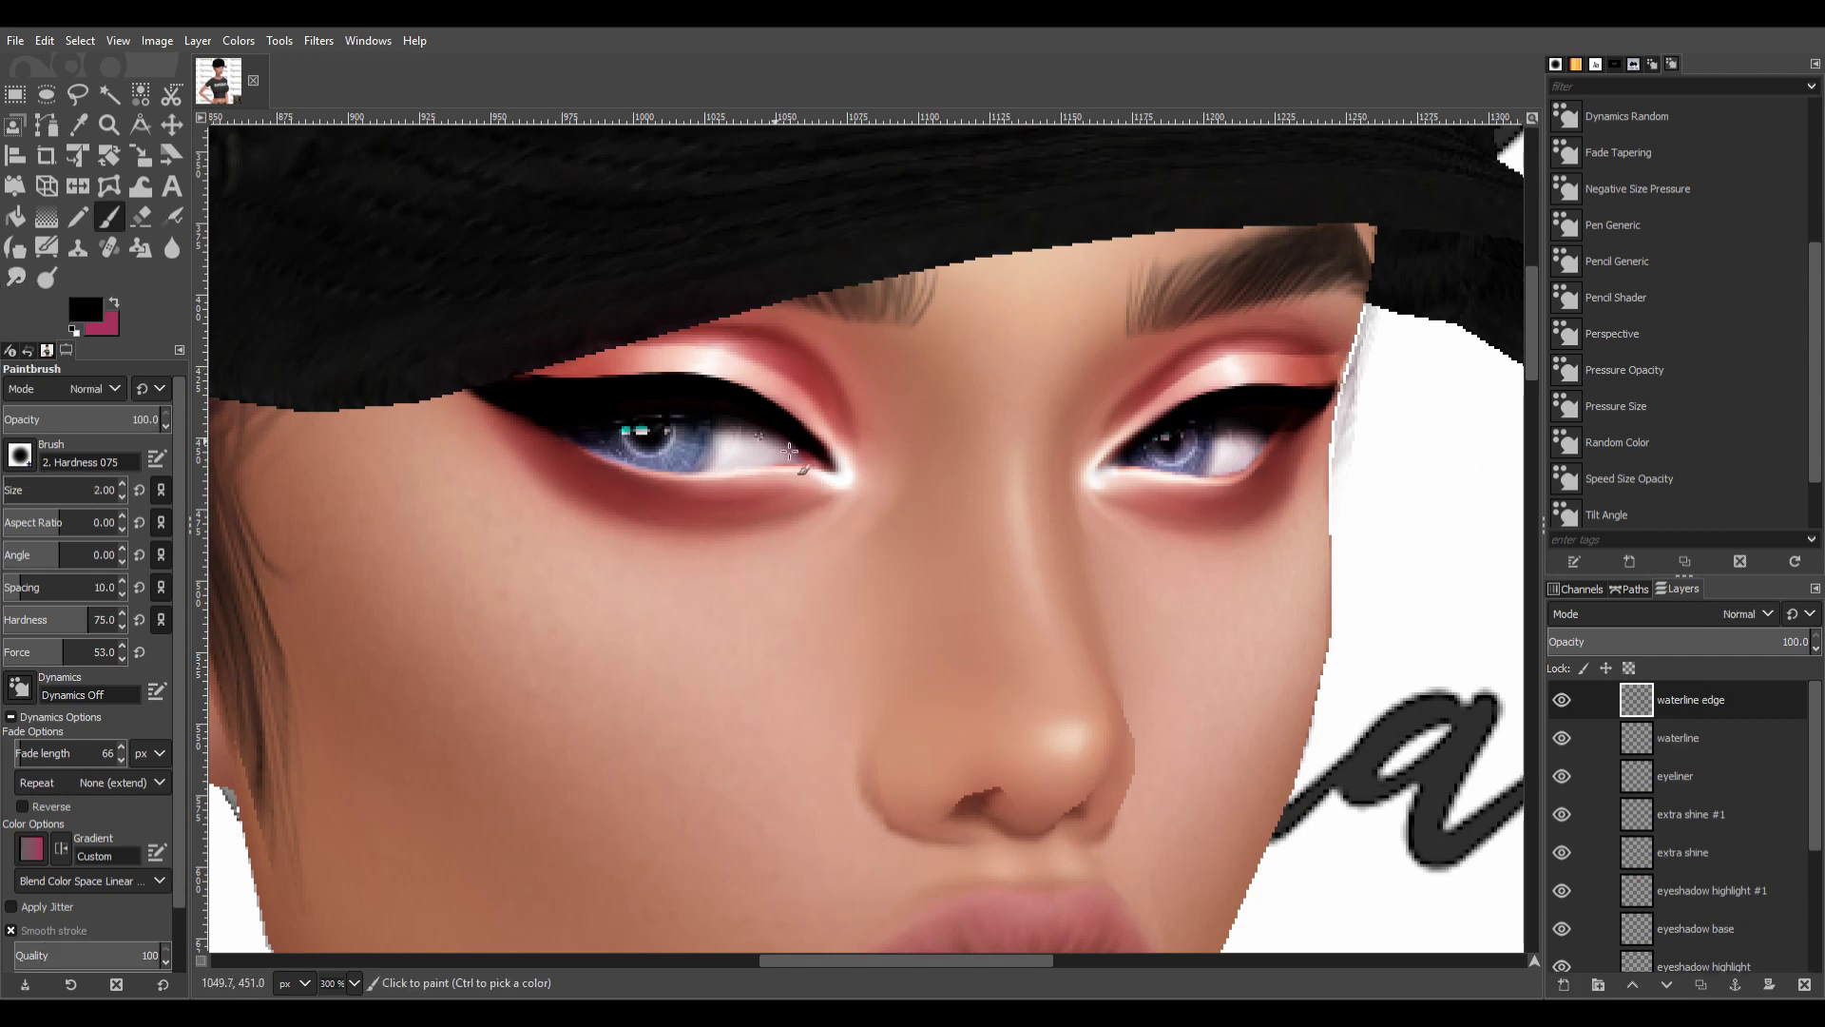
left_click_drag(582, 447, 849, 456)
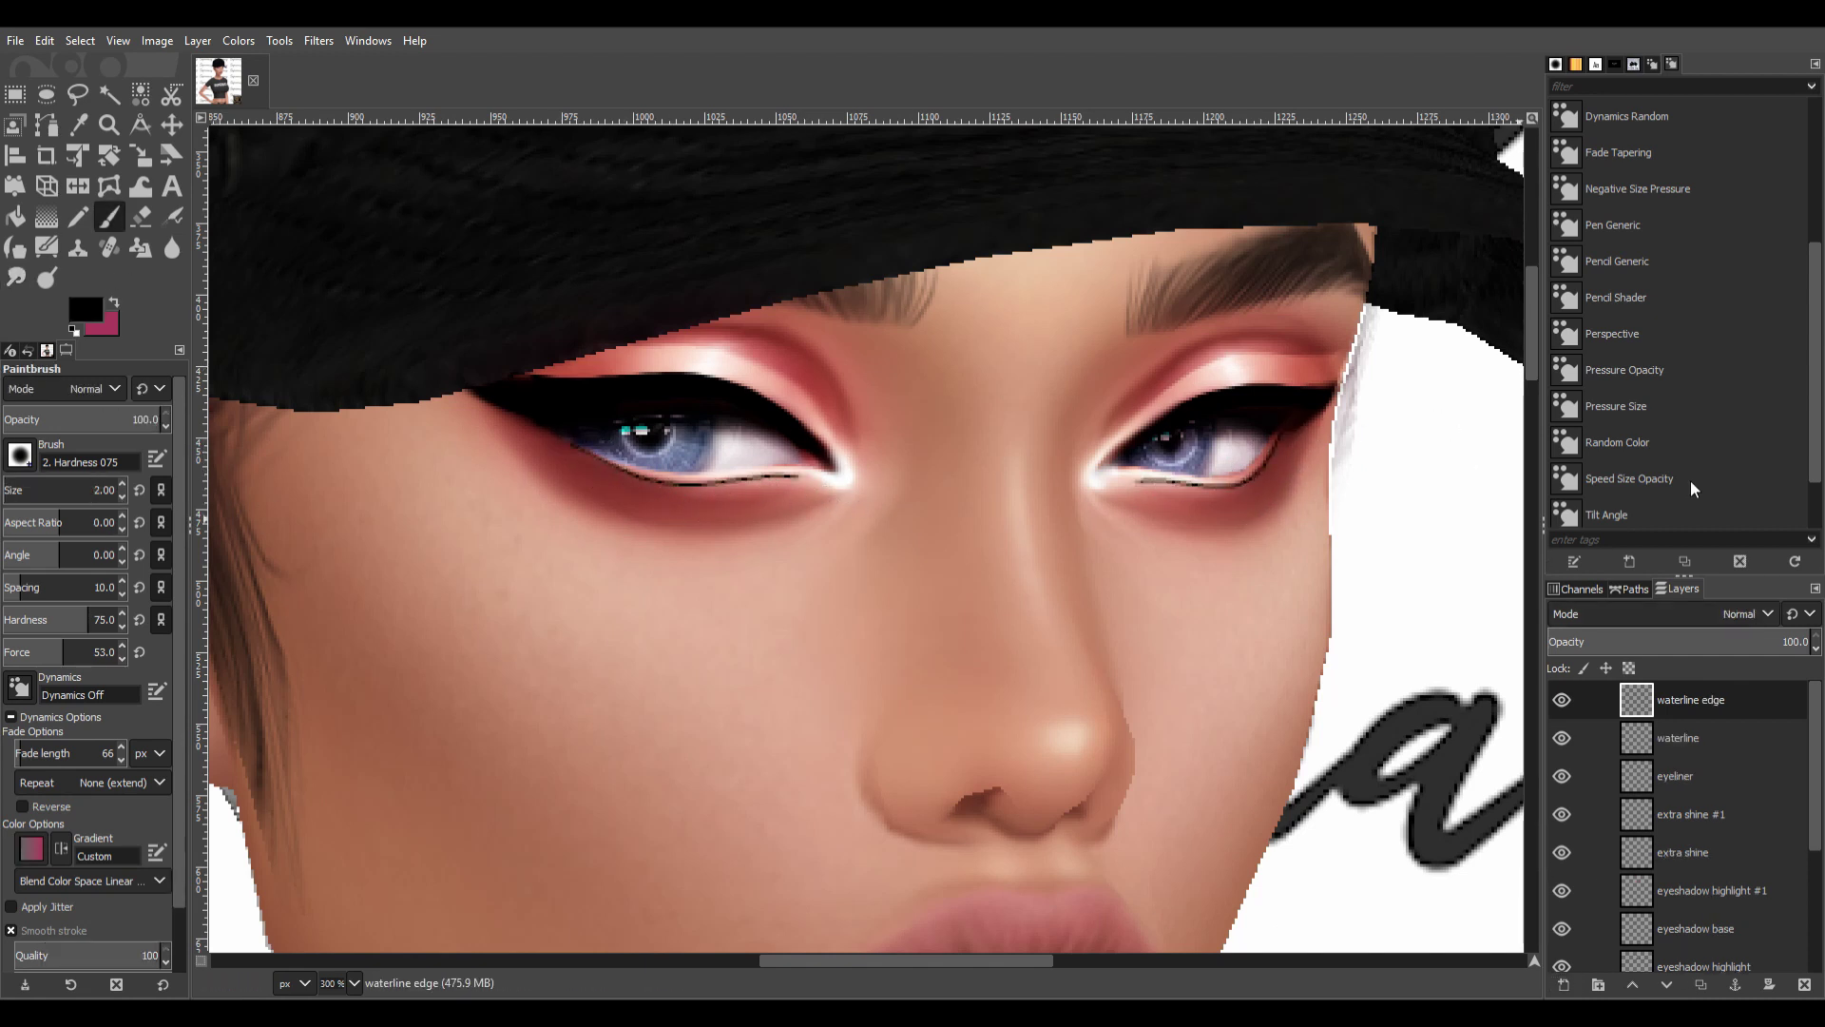
left_click(1745, 613)
key("s")
scroll(1182, 720, "down", 6)
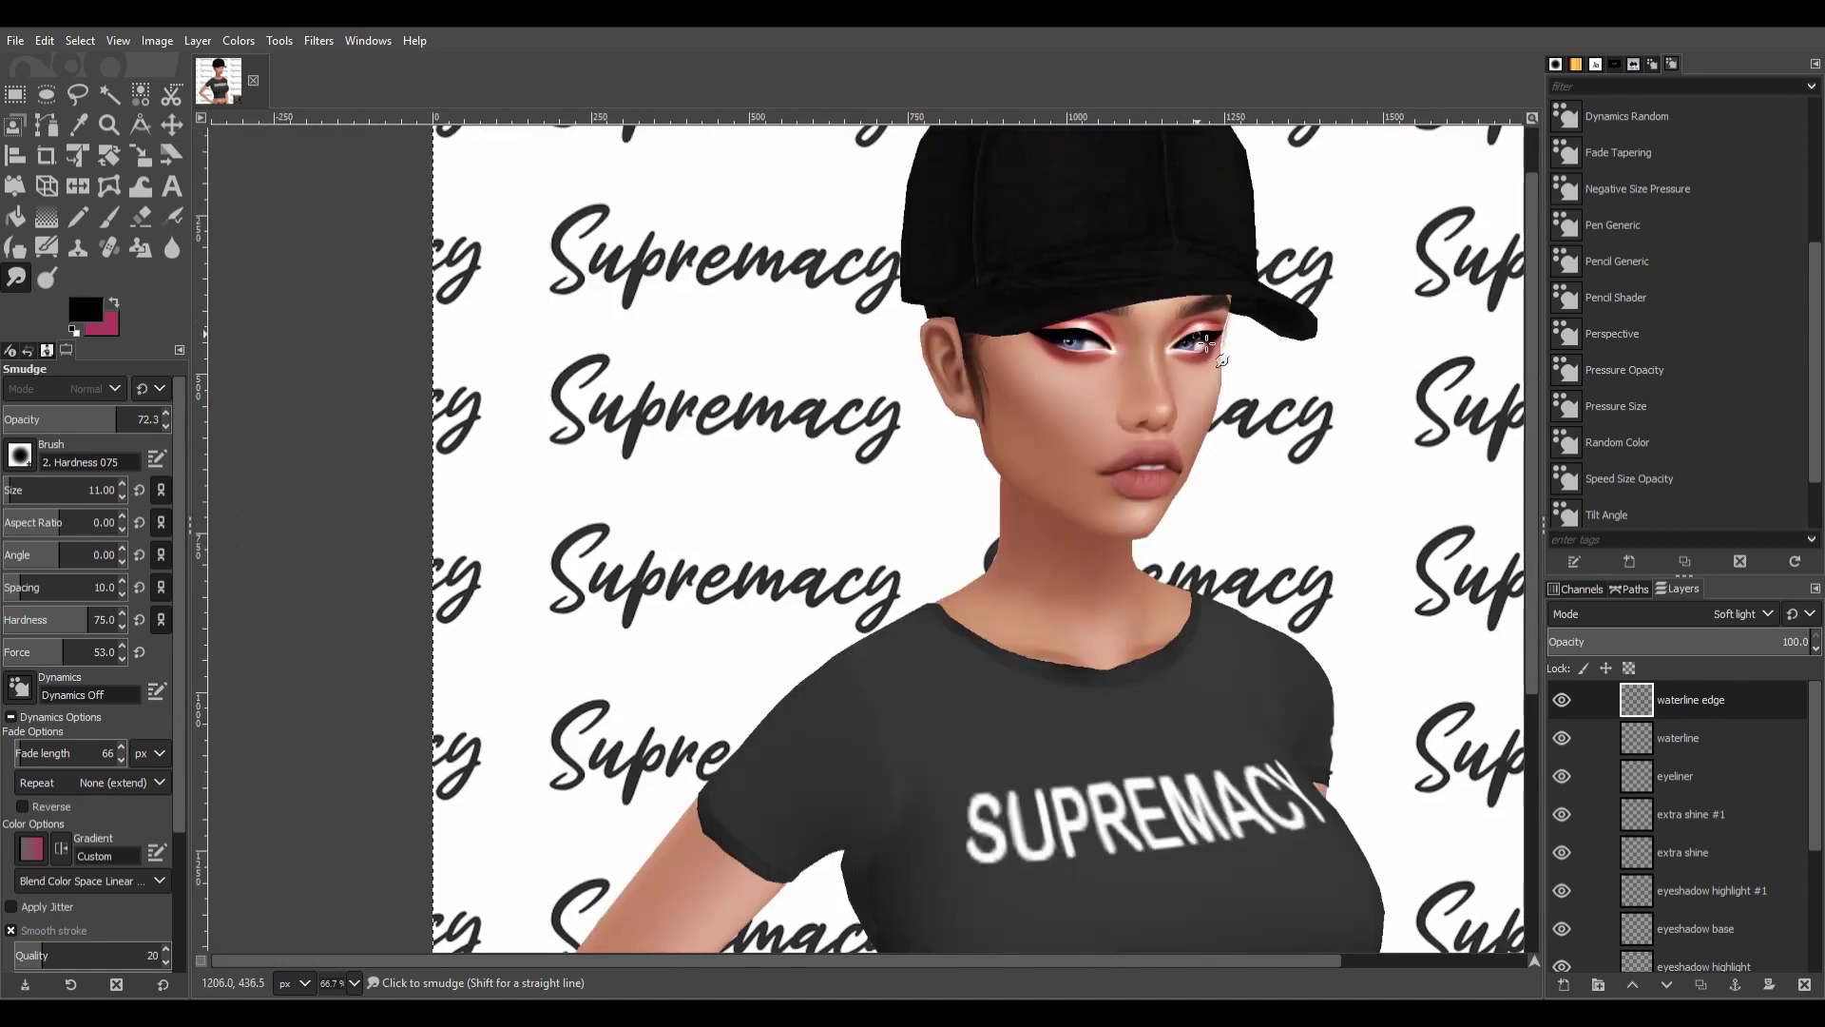
scroll(1394, 494, "up", 6)
Paint a white brow bone highlight in Soft light and smudge it above both eyes.
left_click_drag(1295, 380, 1193, 390)
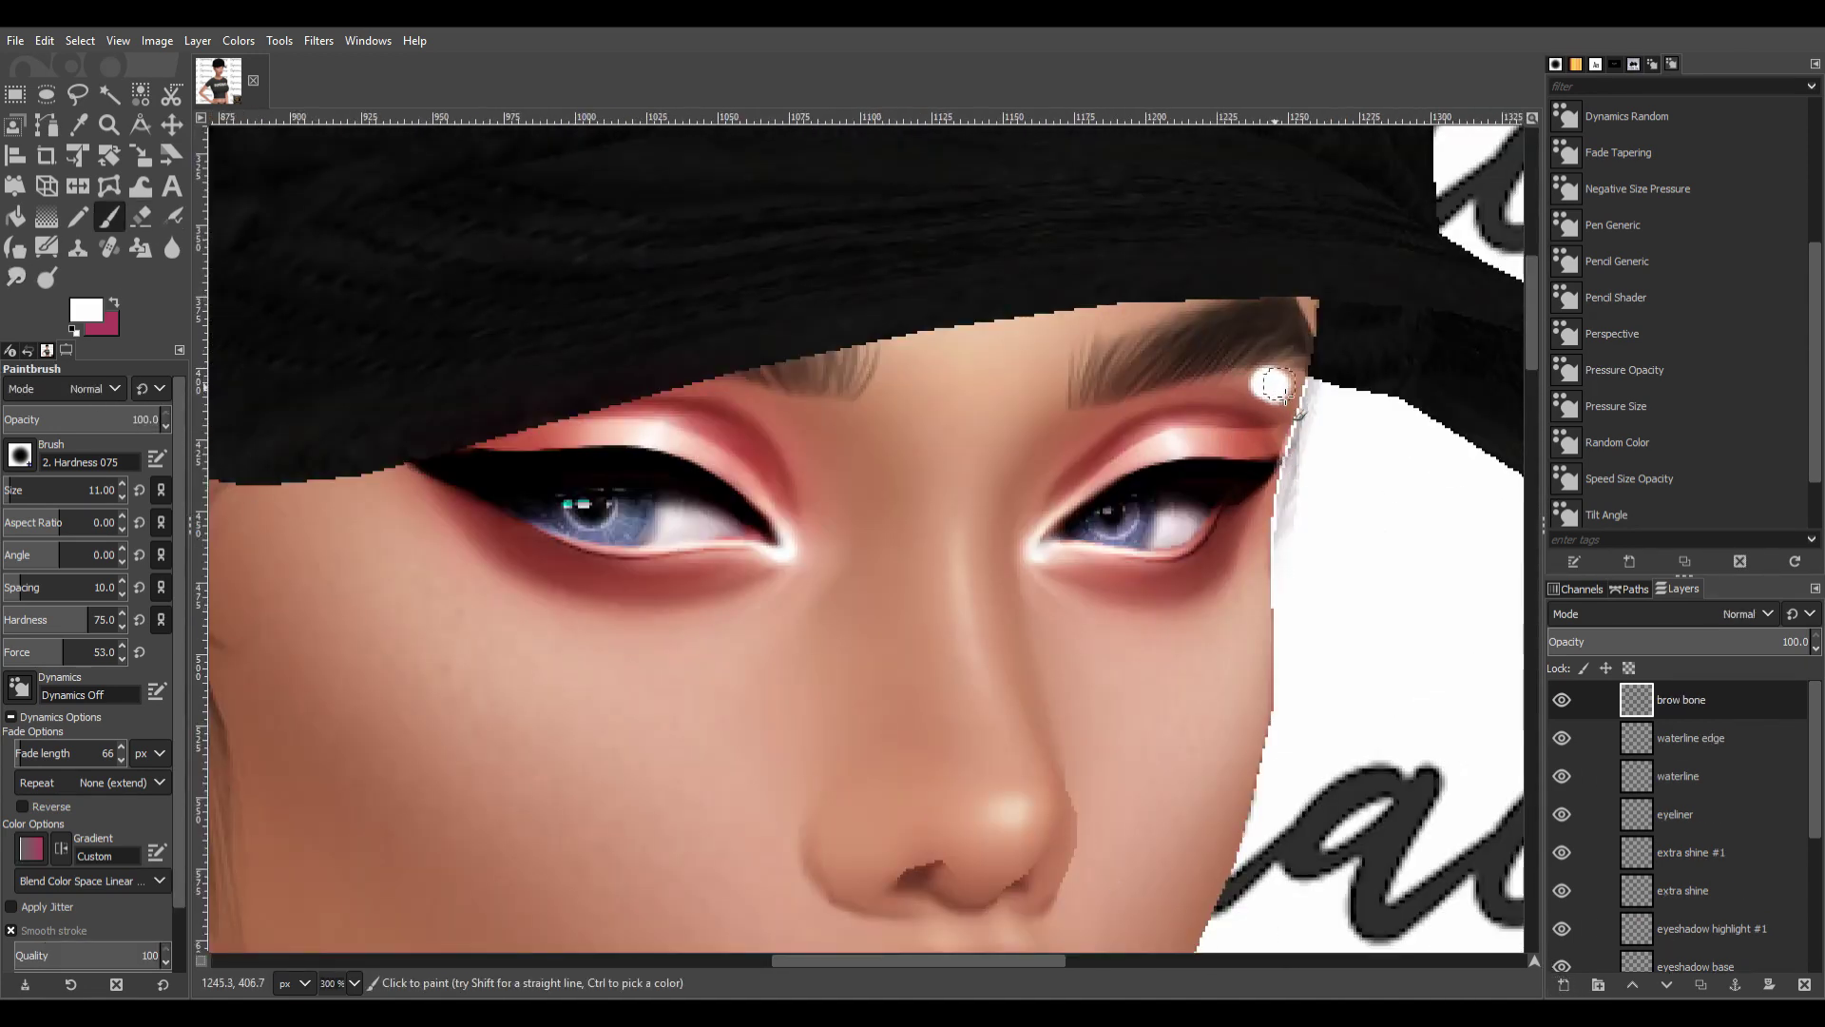
left_click(1744, 613)
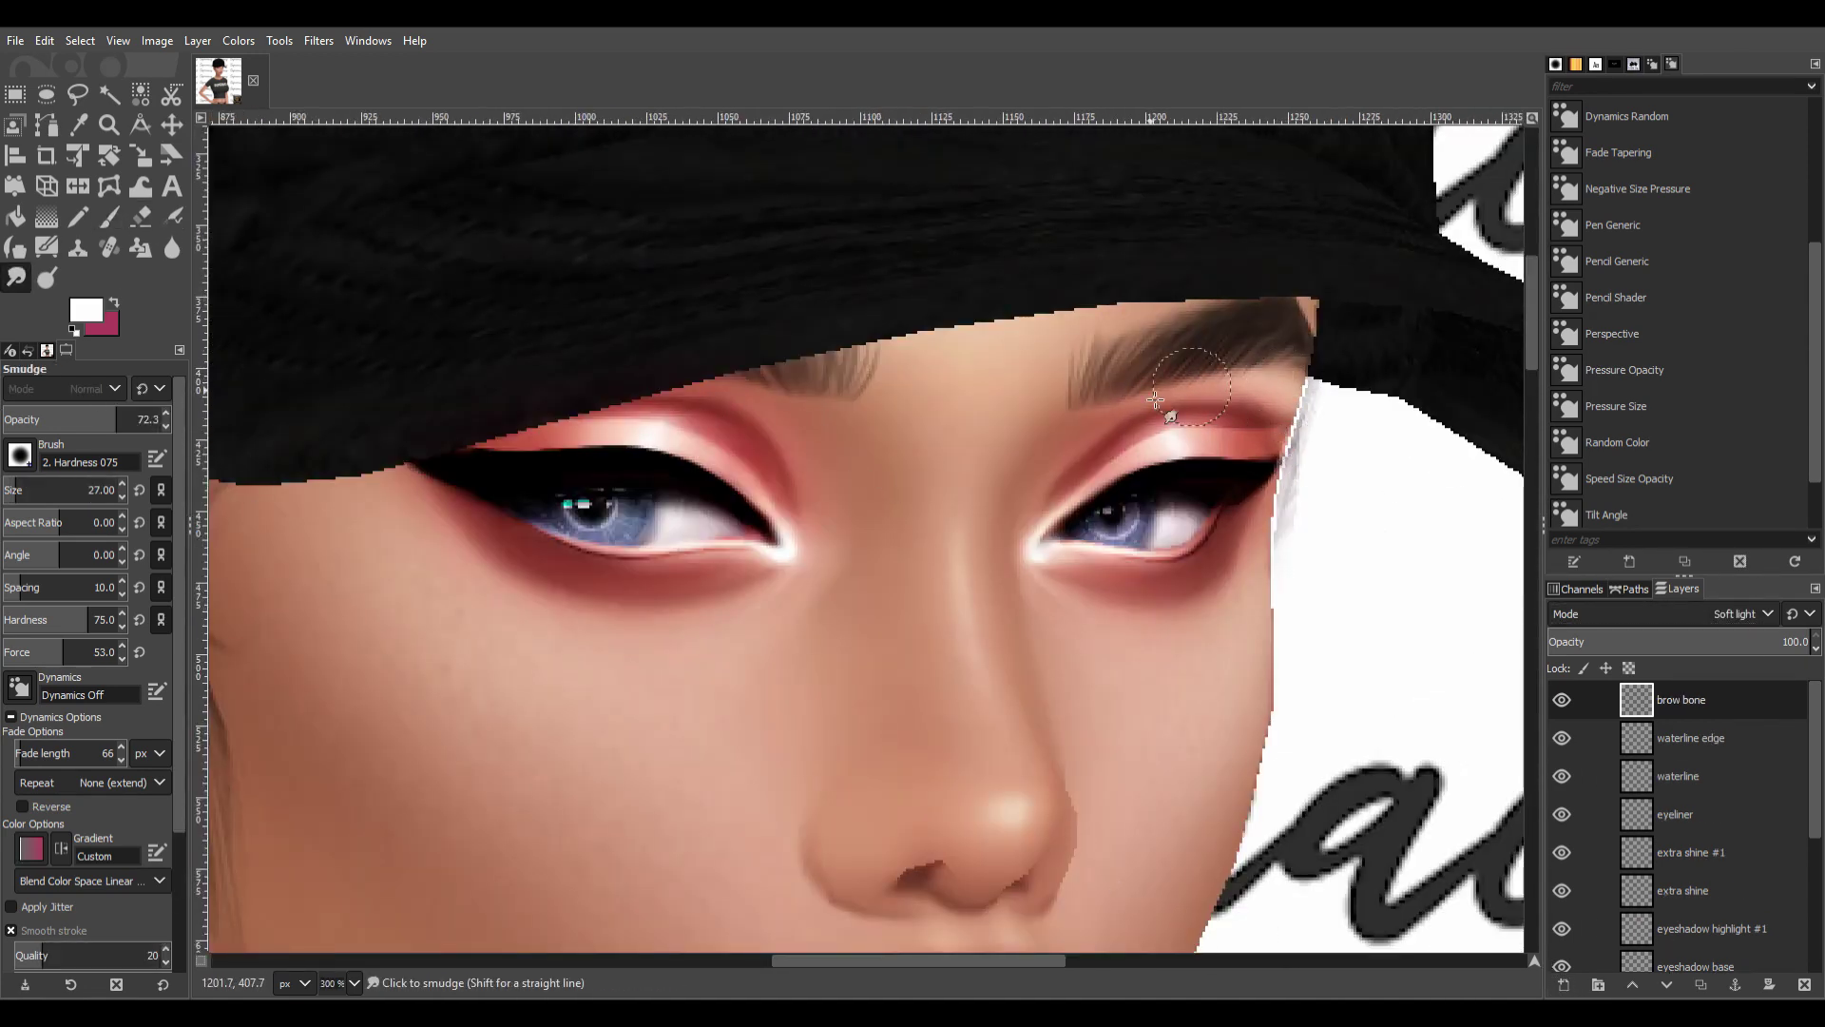
left_click_drag(95, 489, 38, 489)
key("bracketright")
key("bracketright")
key("bracketright")
left_click_drag(754, 411, 832, 445)
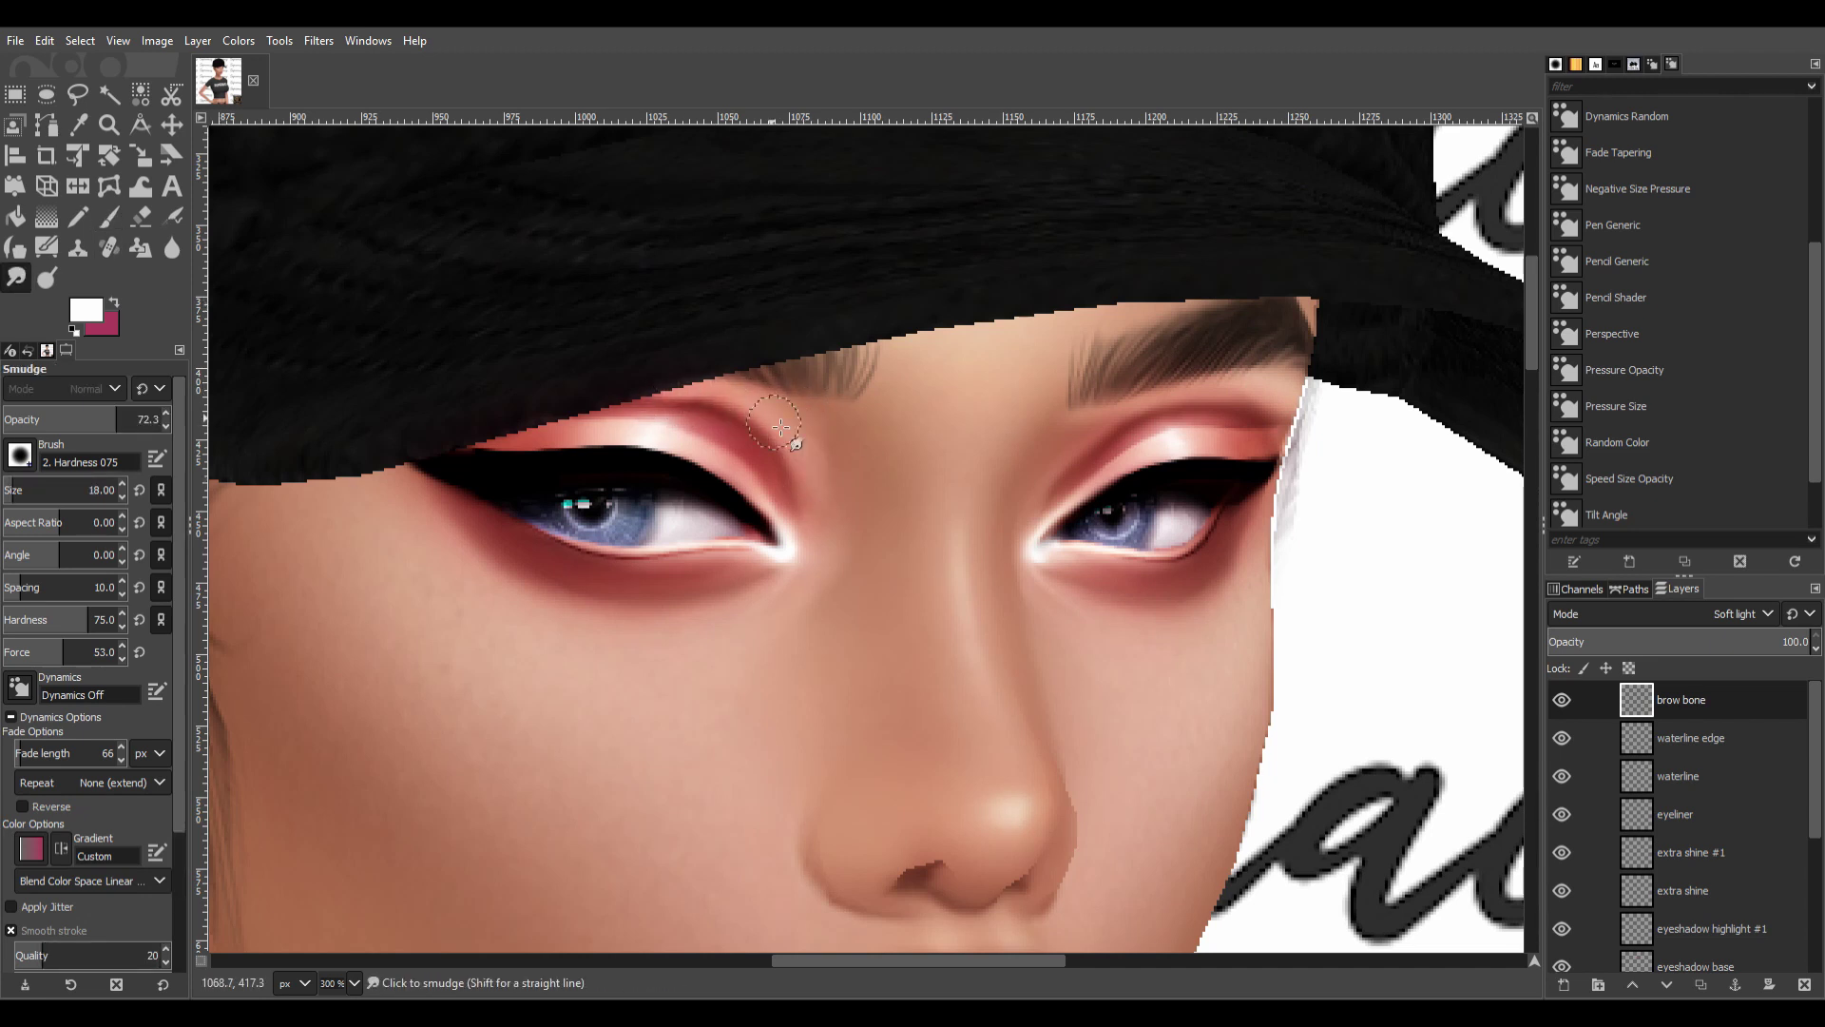
key("ctrl+f")
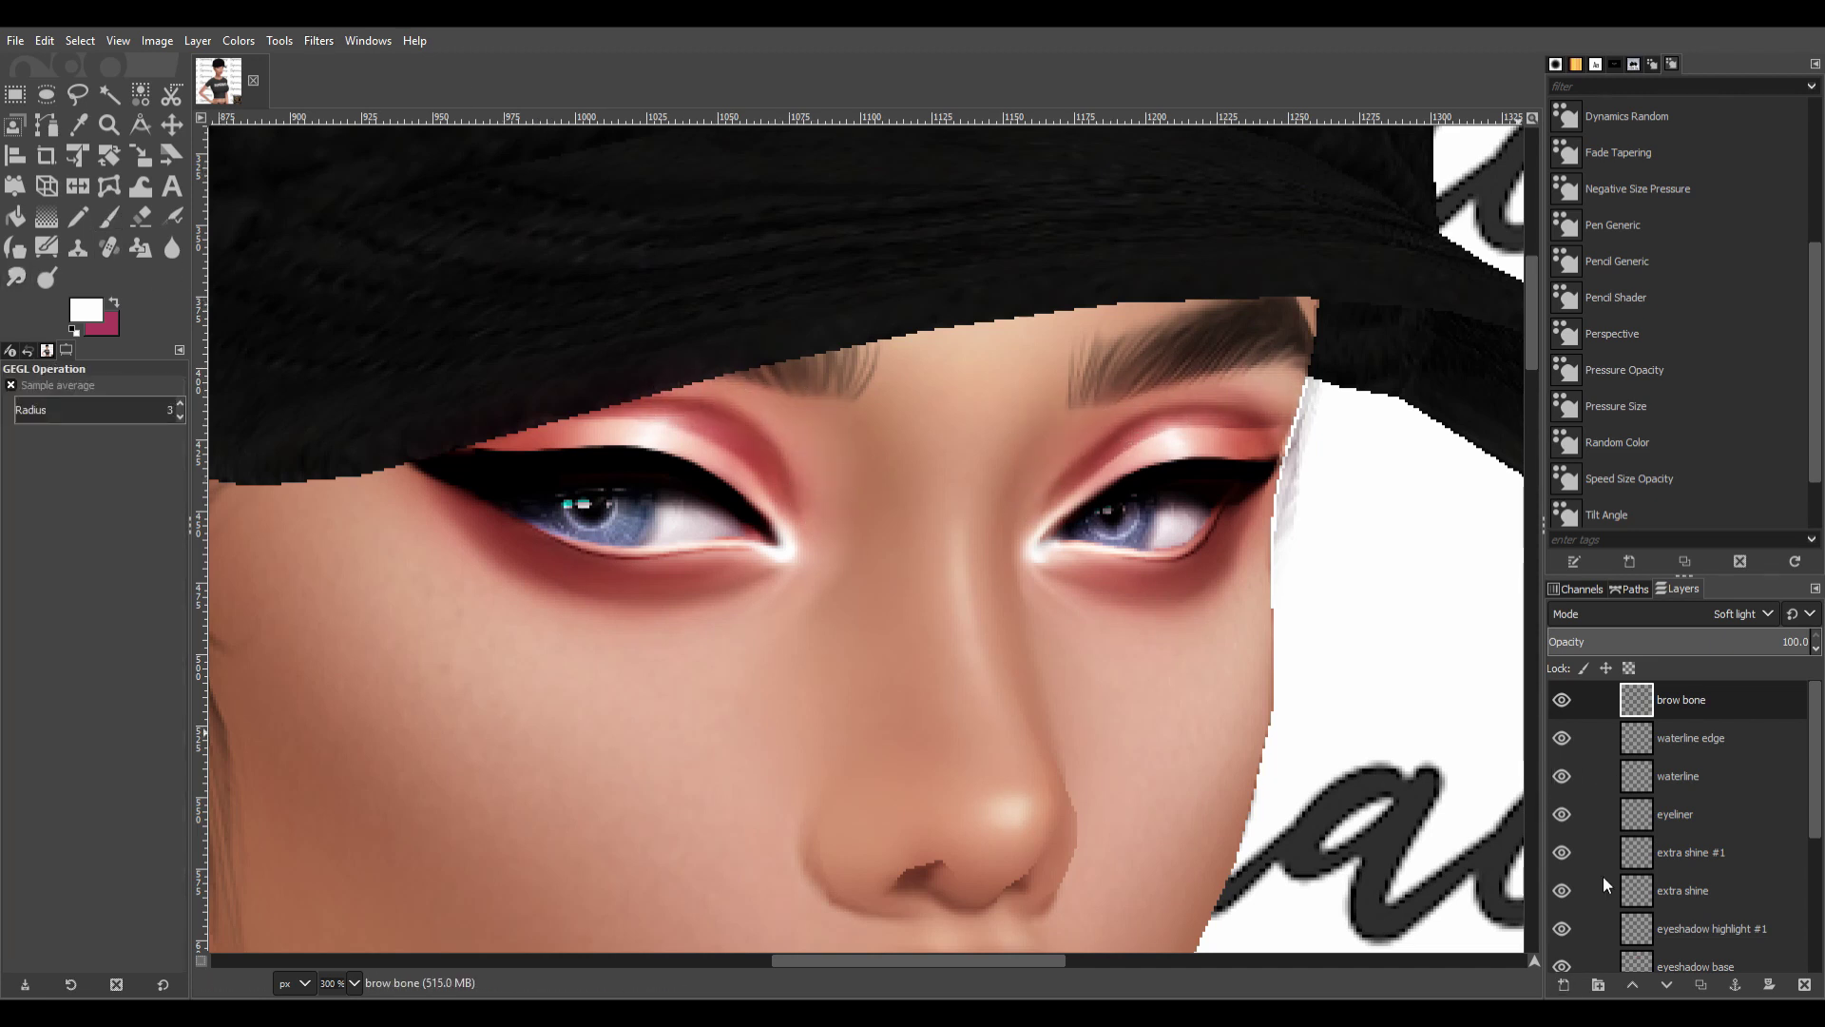
Add a crease layer, draw a dark curved crease above the right eye and smudge it.
key("p")
left_click_drag(1207, 413, 1067, 475)
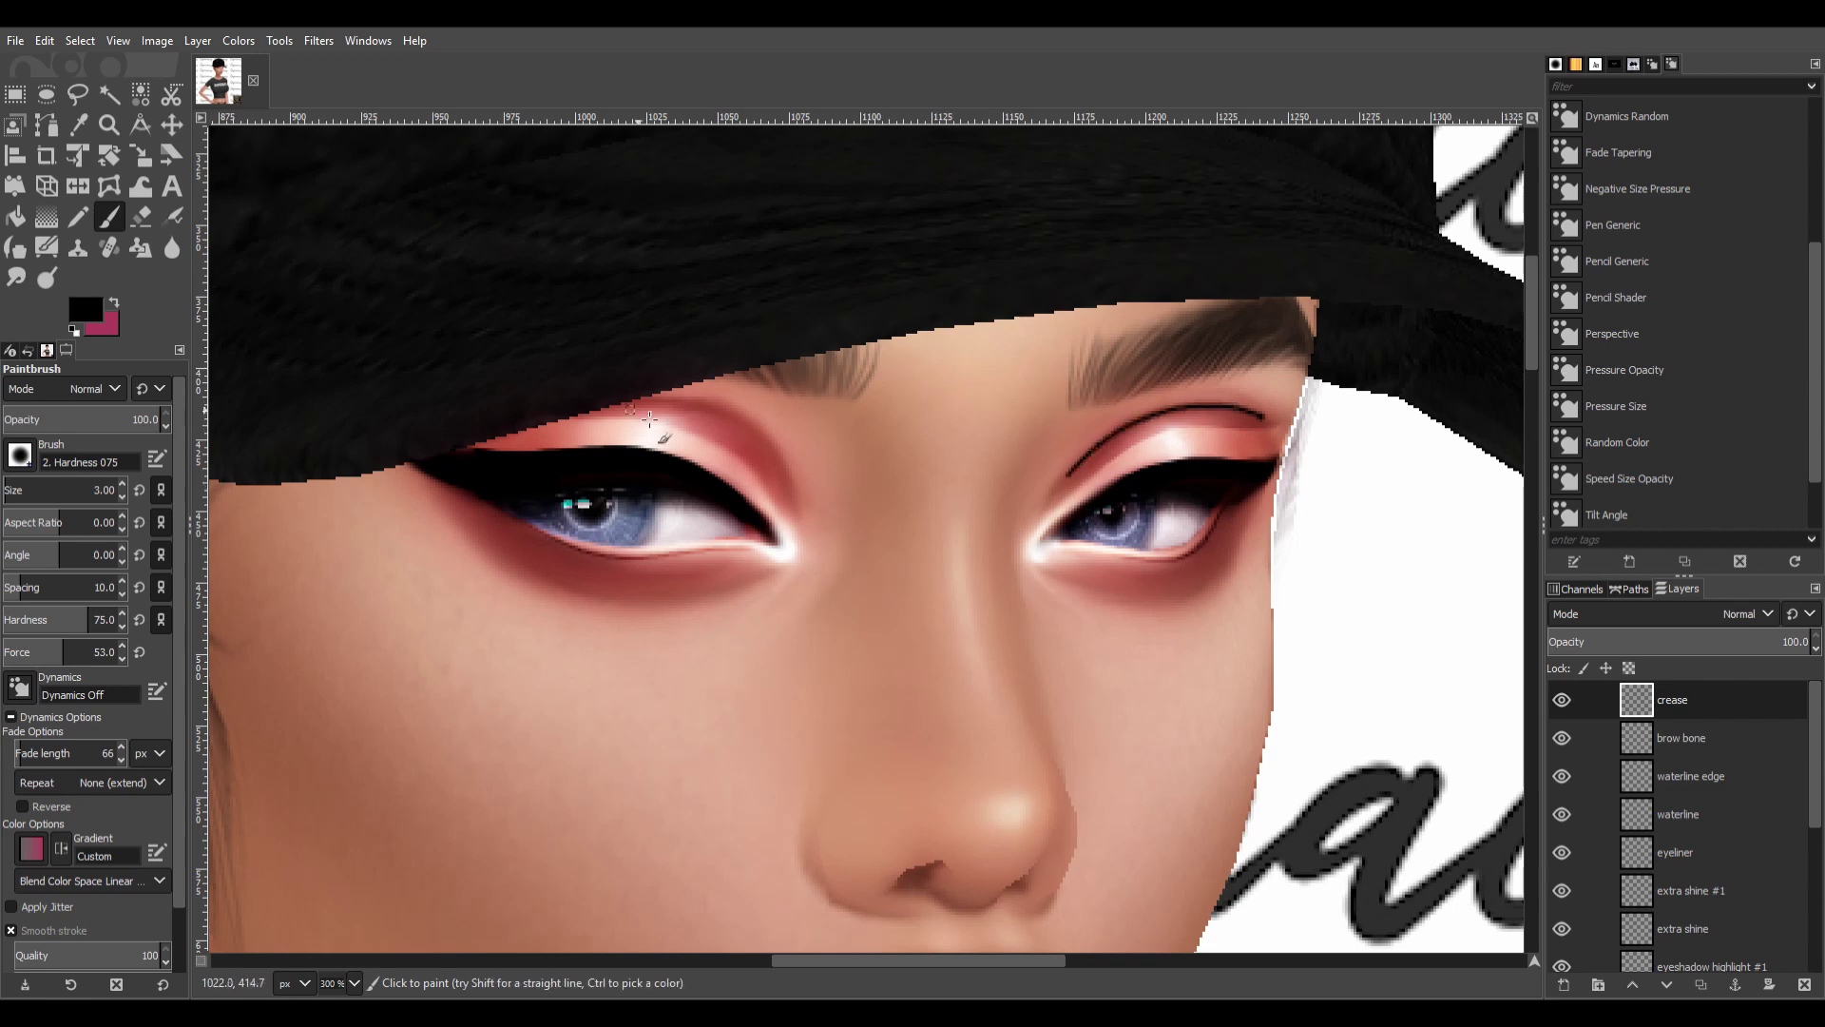
key("s")
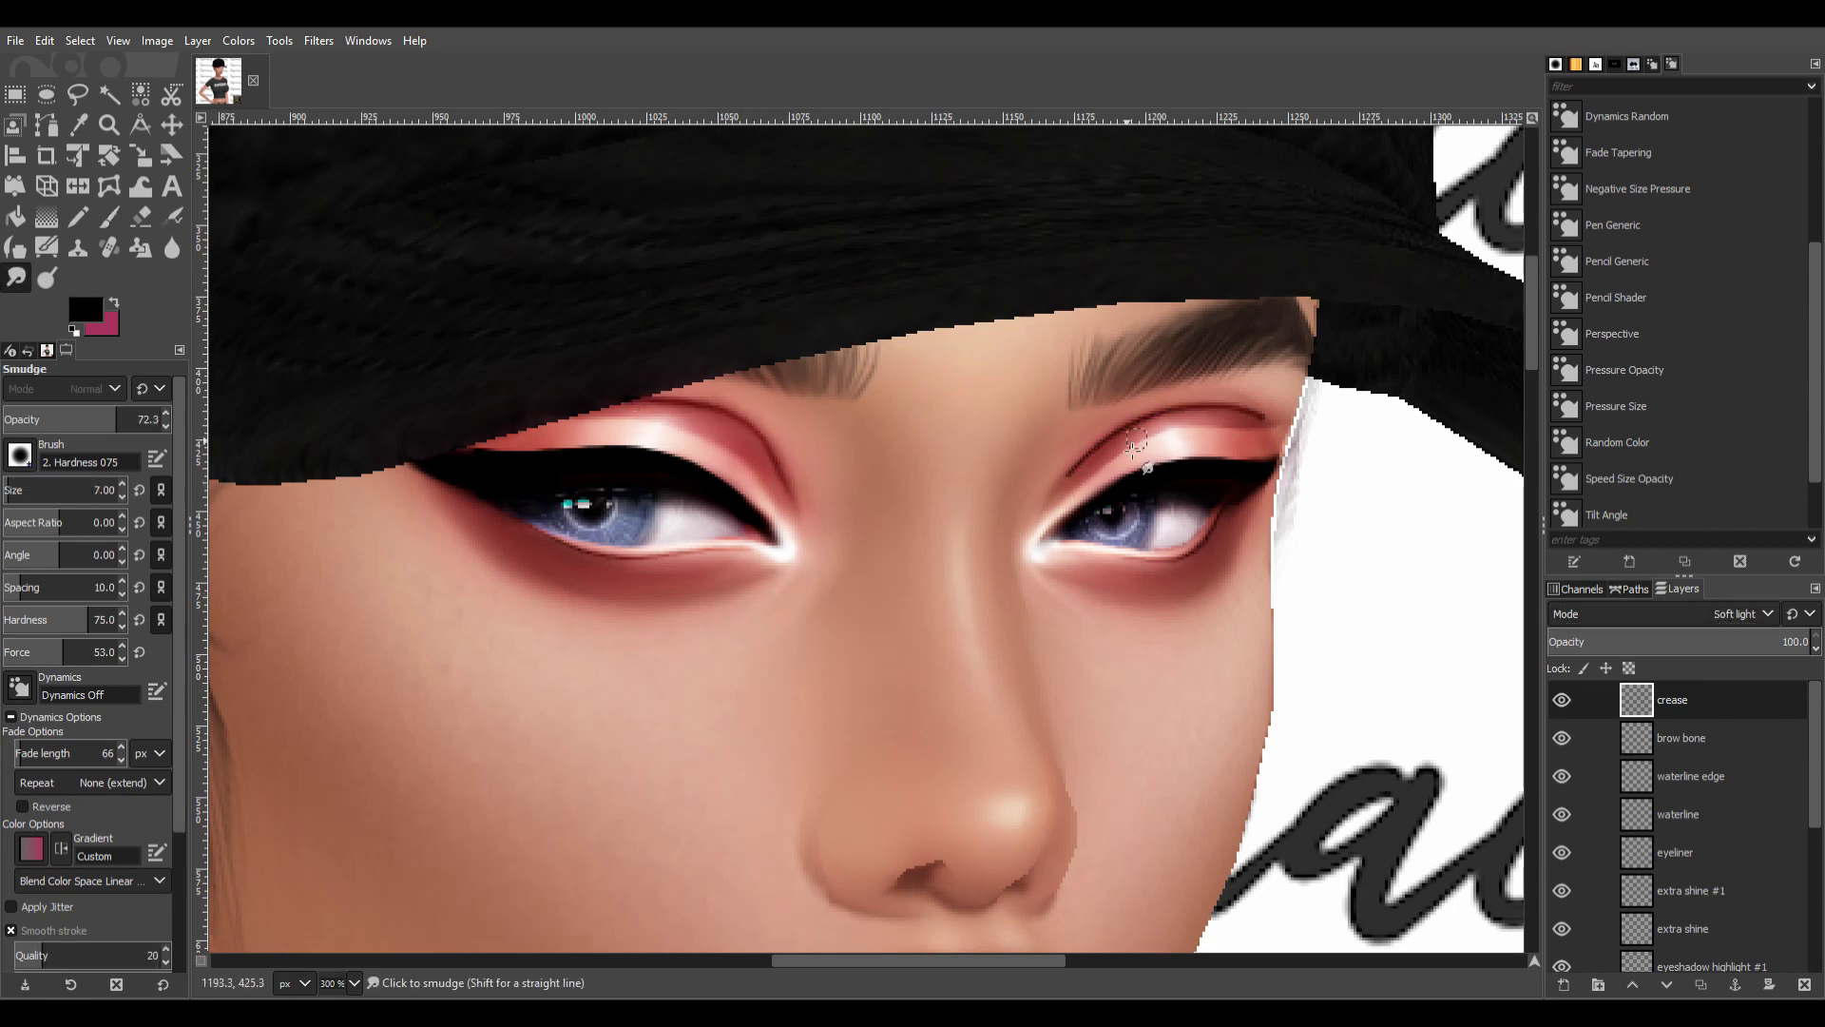
scroll(1112, 451, "down", 5)
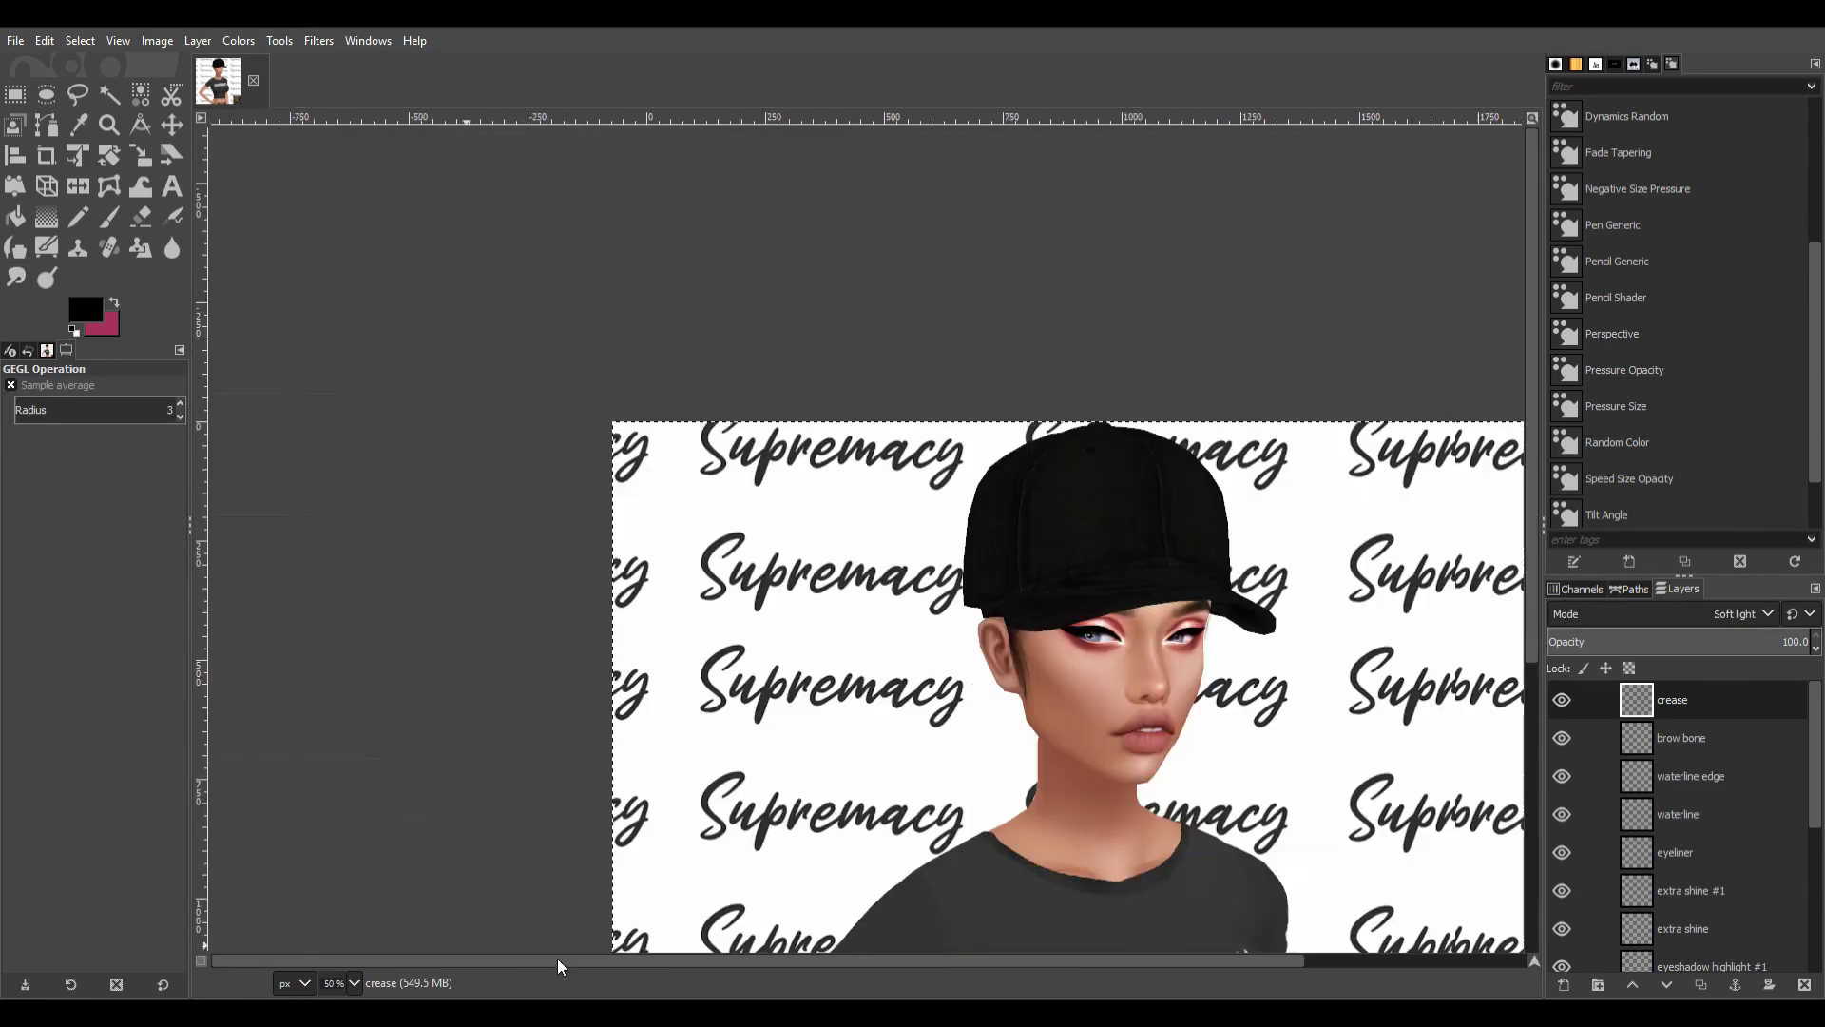
scroll(926, 240, "up", 4)
Paint and smudge black brow strokes, then lower the eyebrows layer to 68.6 opacity.
key("m")
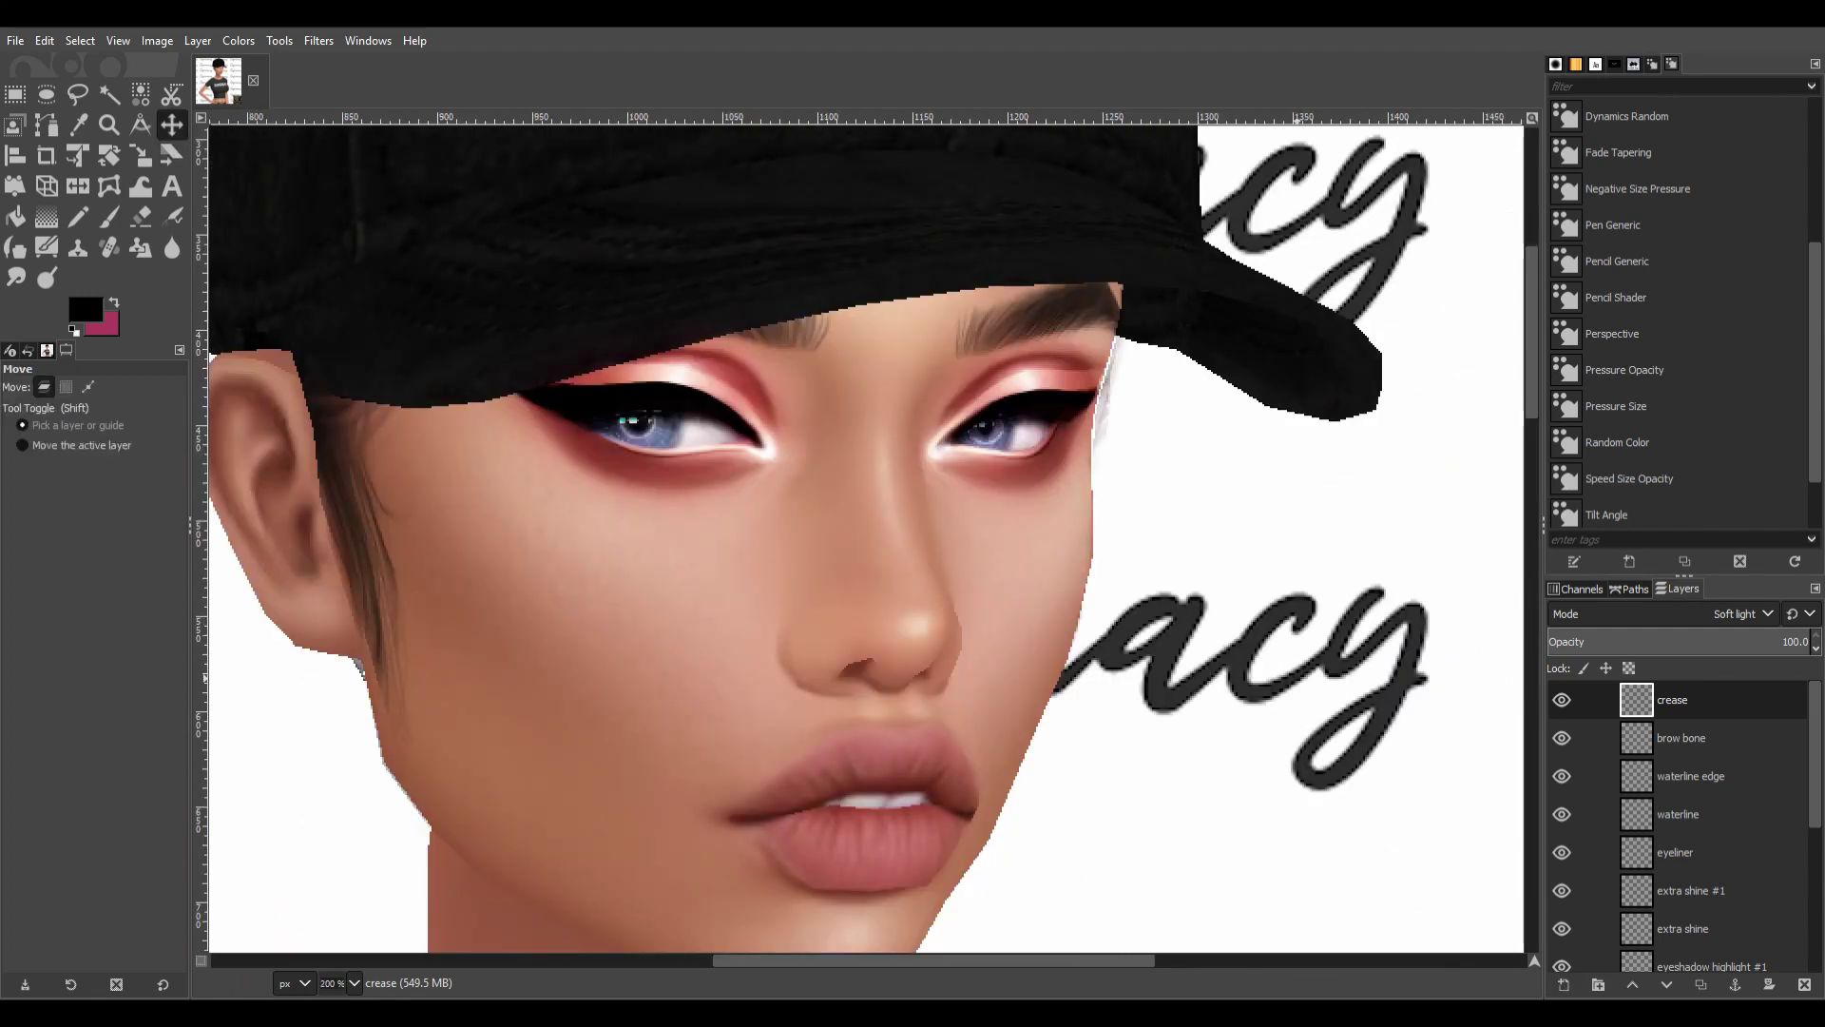
key("p")
left_click_drag(1036, 306, 1093, 309)
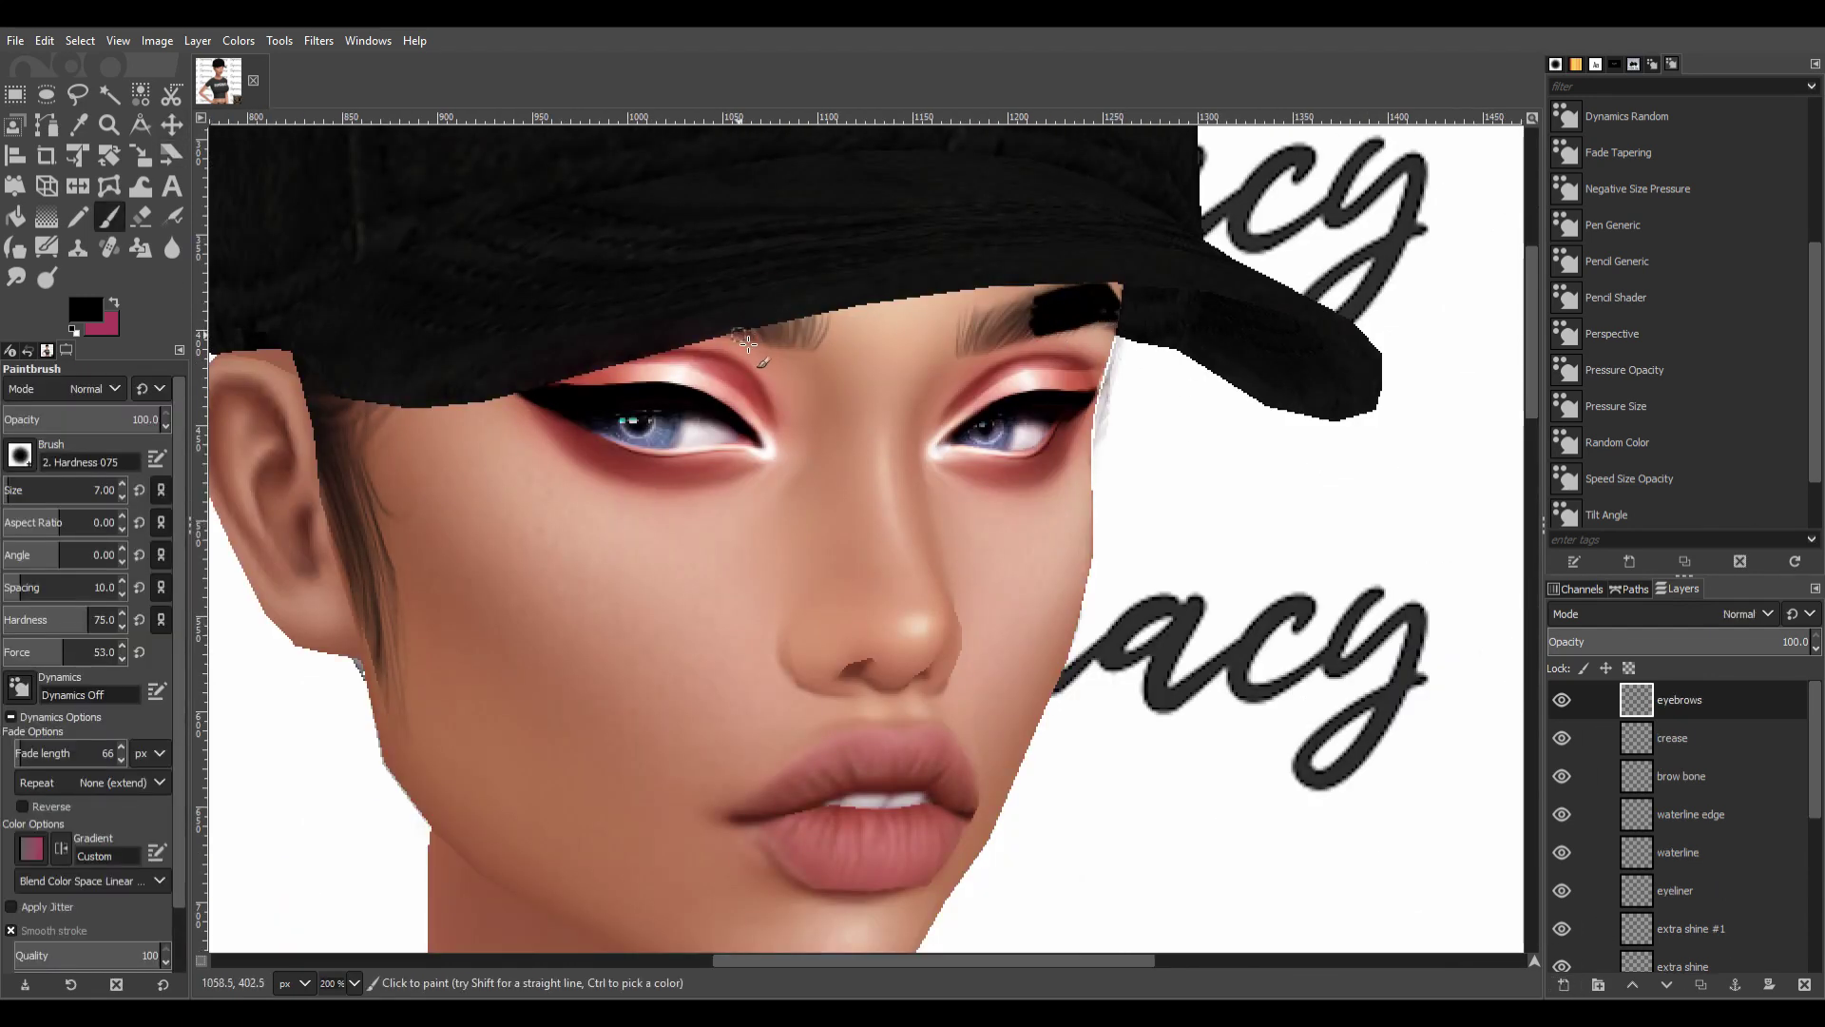
key("s")
left_click_drag(765, 333, 827, 362)
left_click_drag(989, 304, 1073, 333)
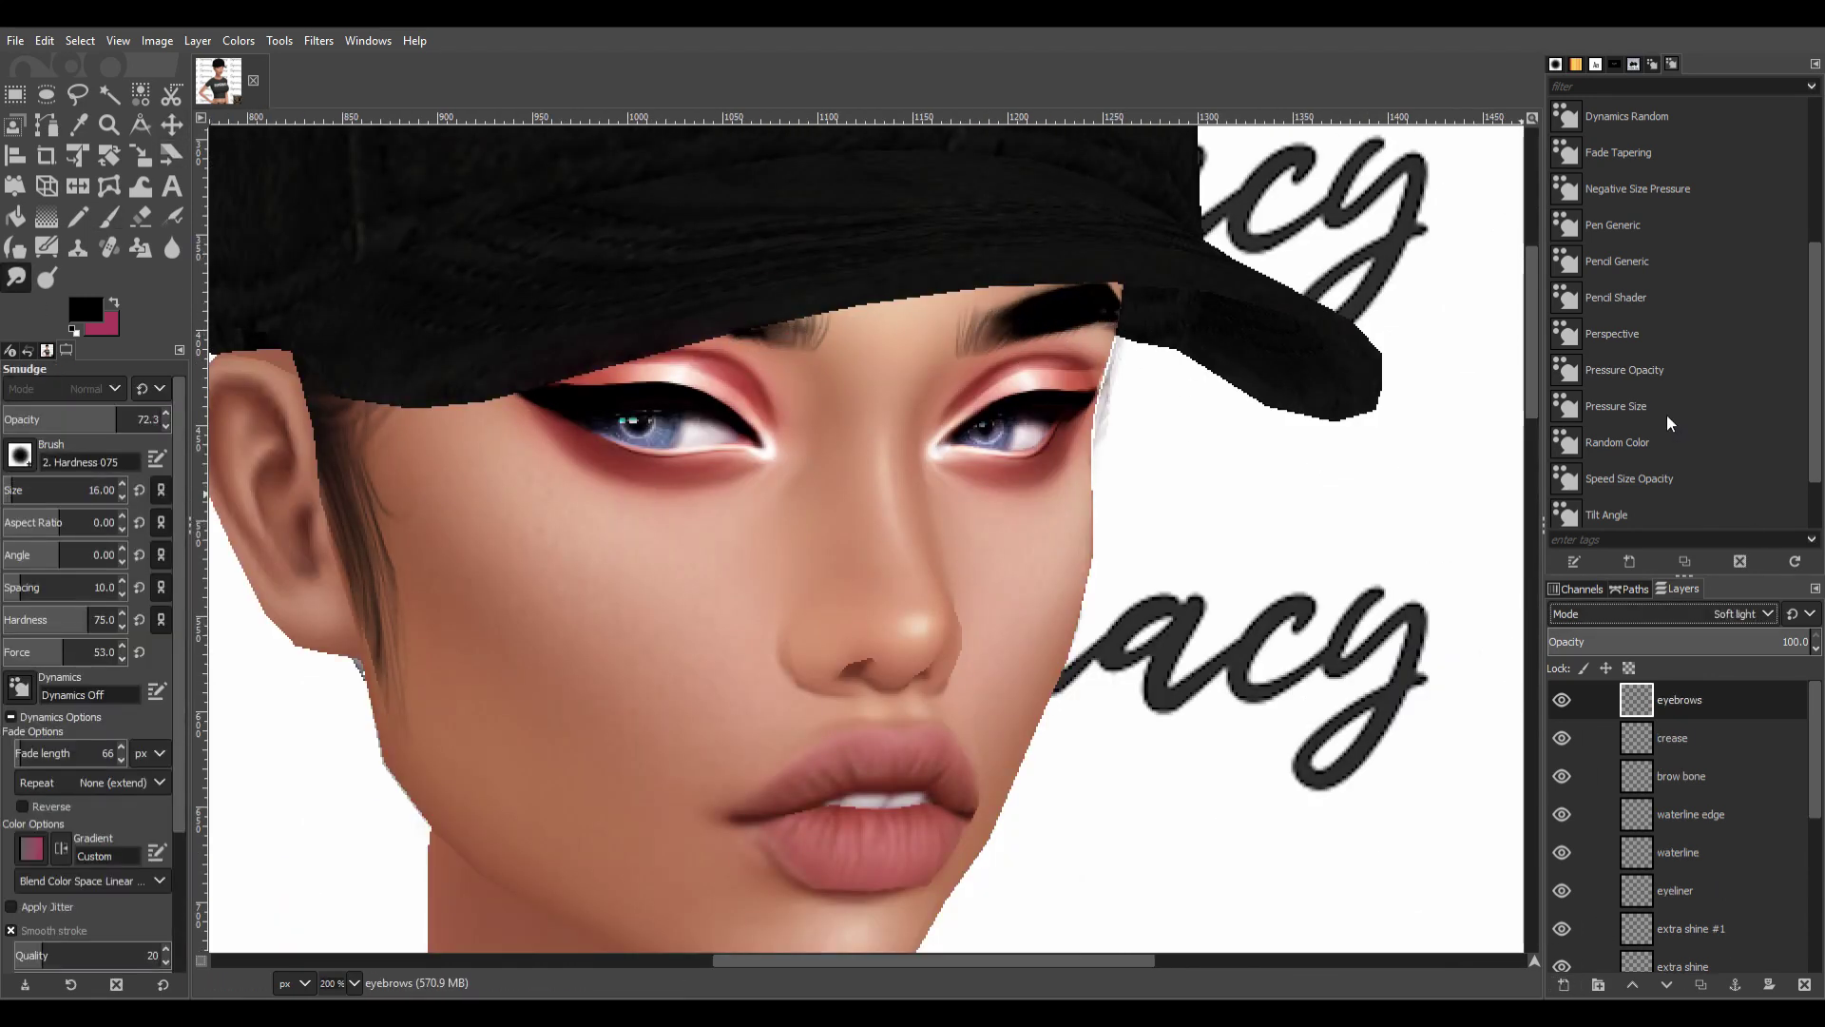
left_click_drag(1797, 642, 1728, 642)
Check the brows in full view, zoom back onto the eyes, and add an eyelashes layer.
key("shift+2")
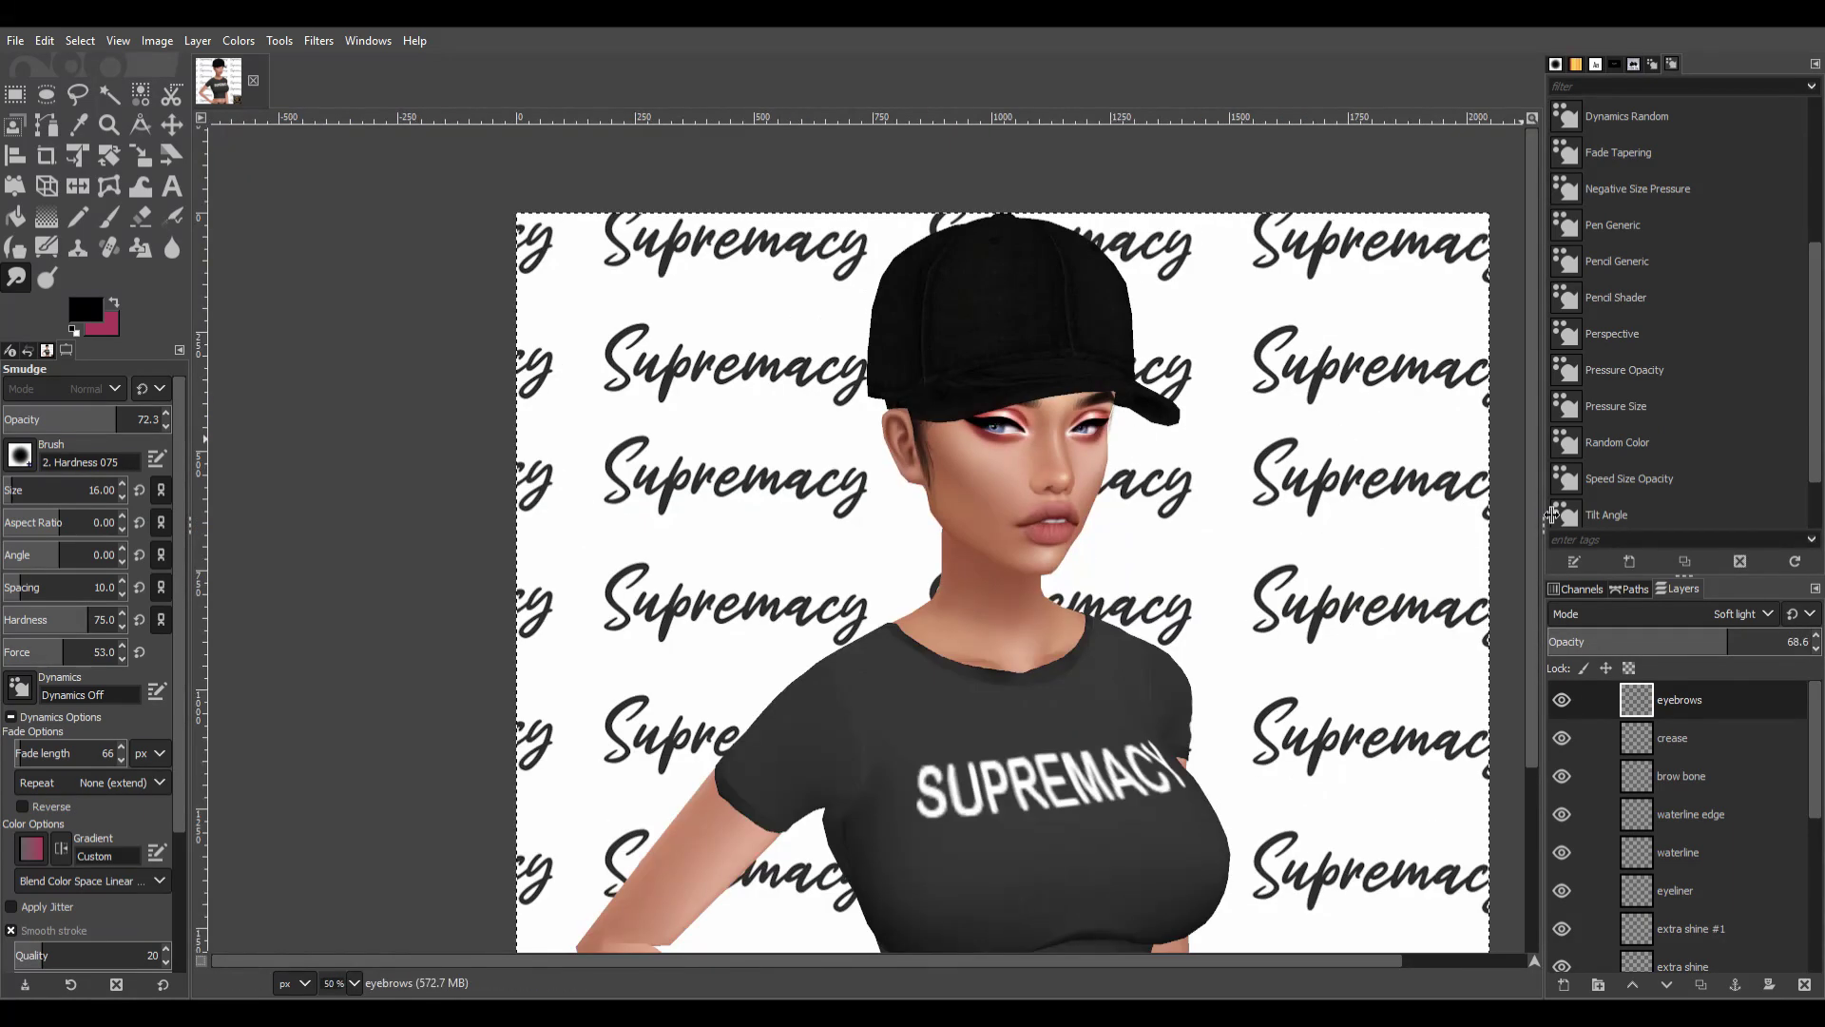
key("plus")
key("plus")
key("plus")
scroll(865, 532, "up", 5)
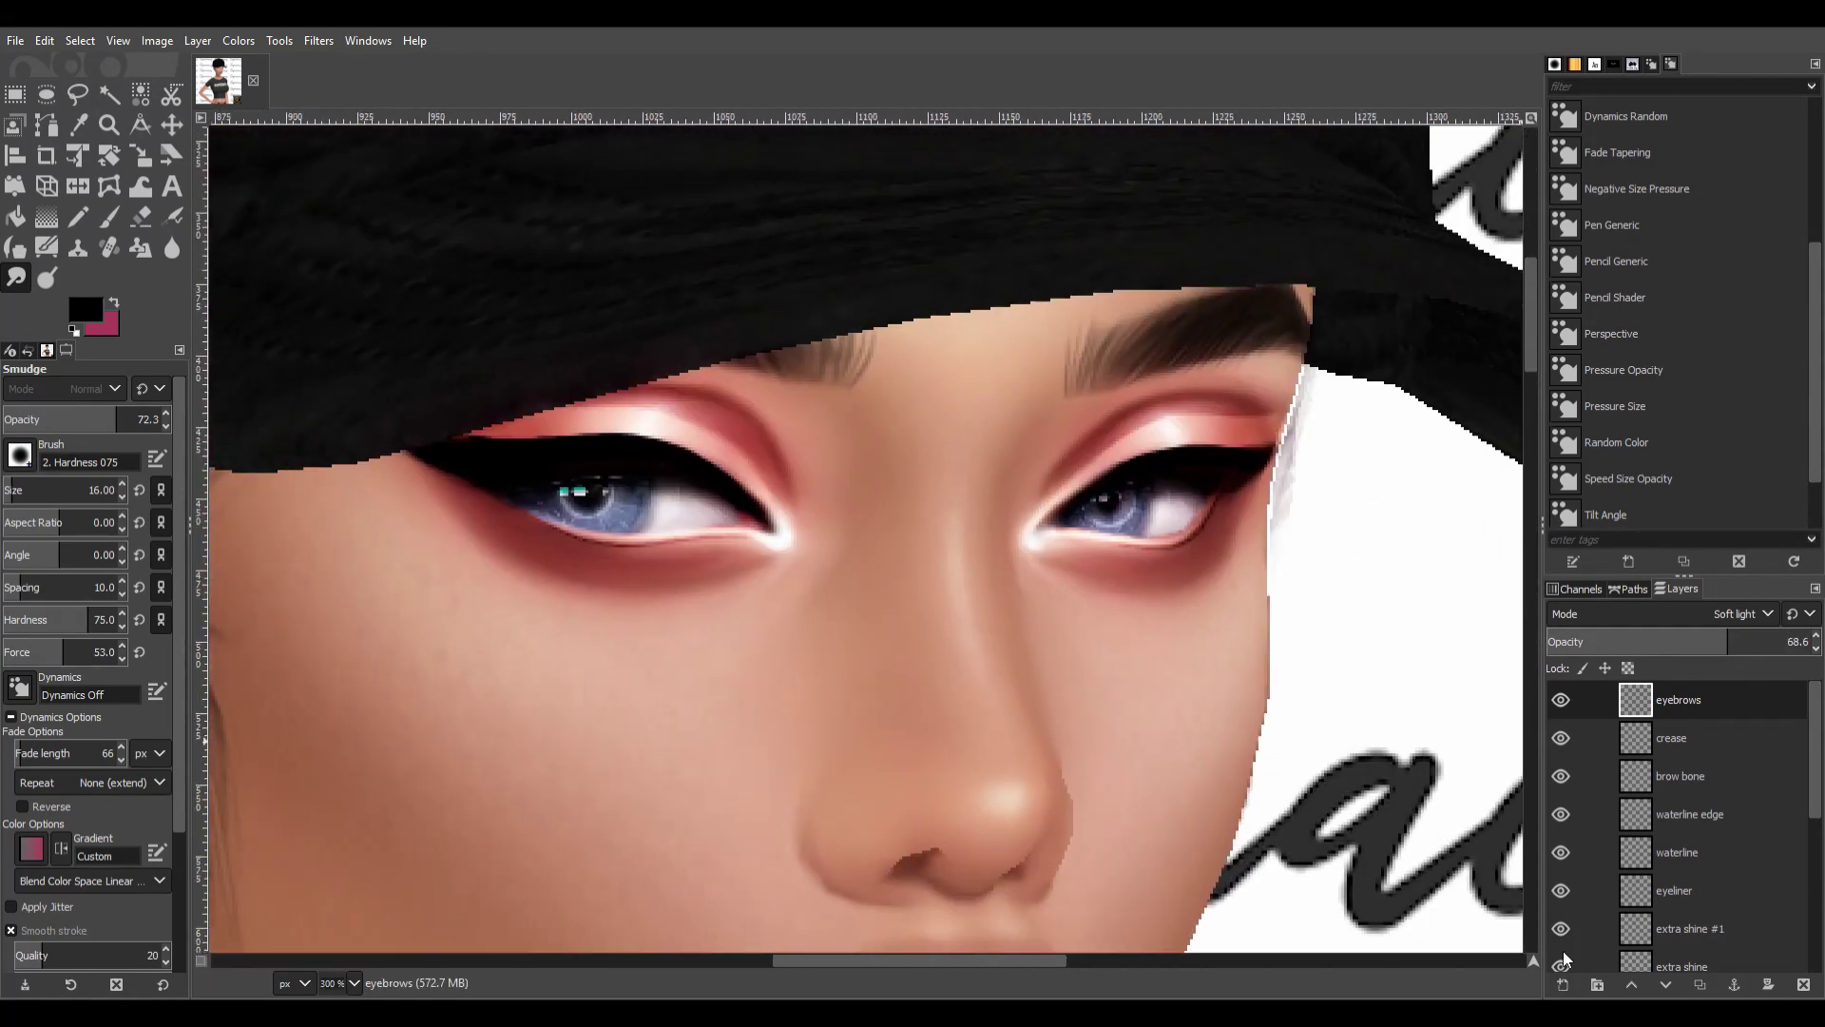
left_click(1562, 985, "shift")
Set the Paintbrush to fade length 10 and size 3 for the lashes.
key("p")
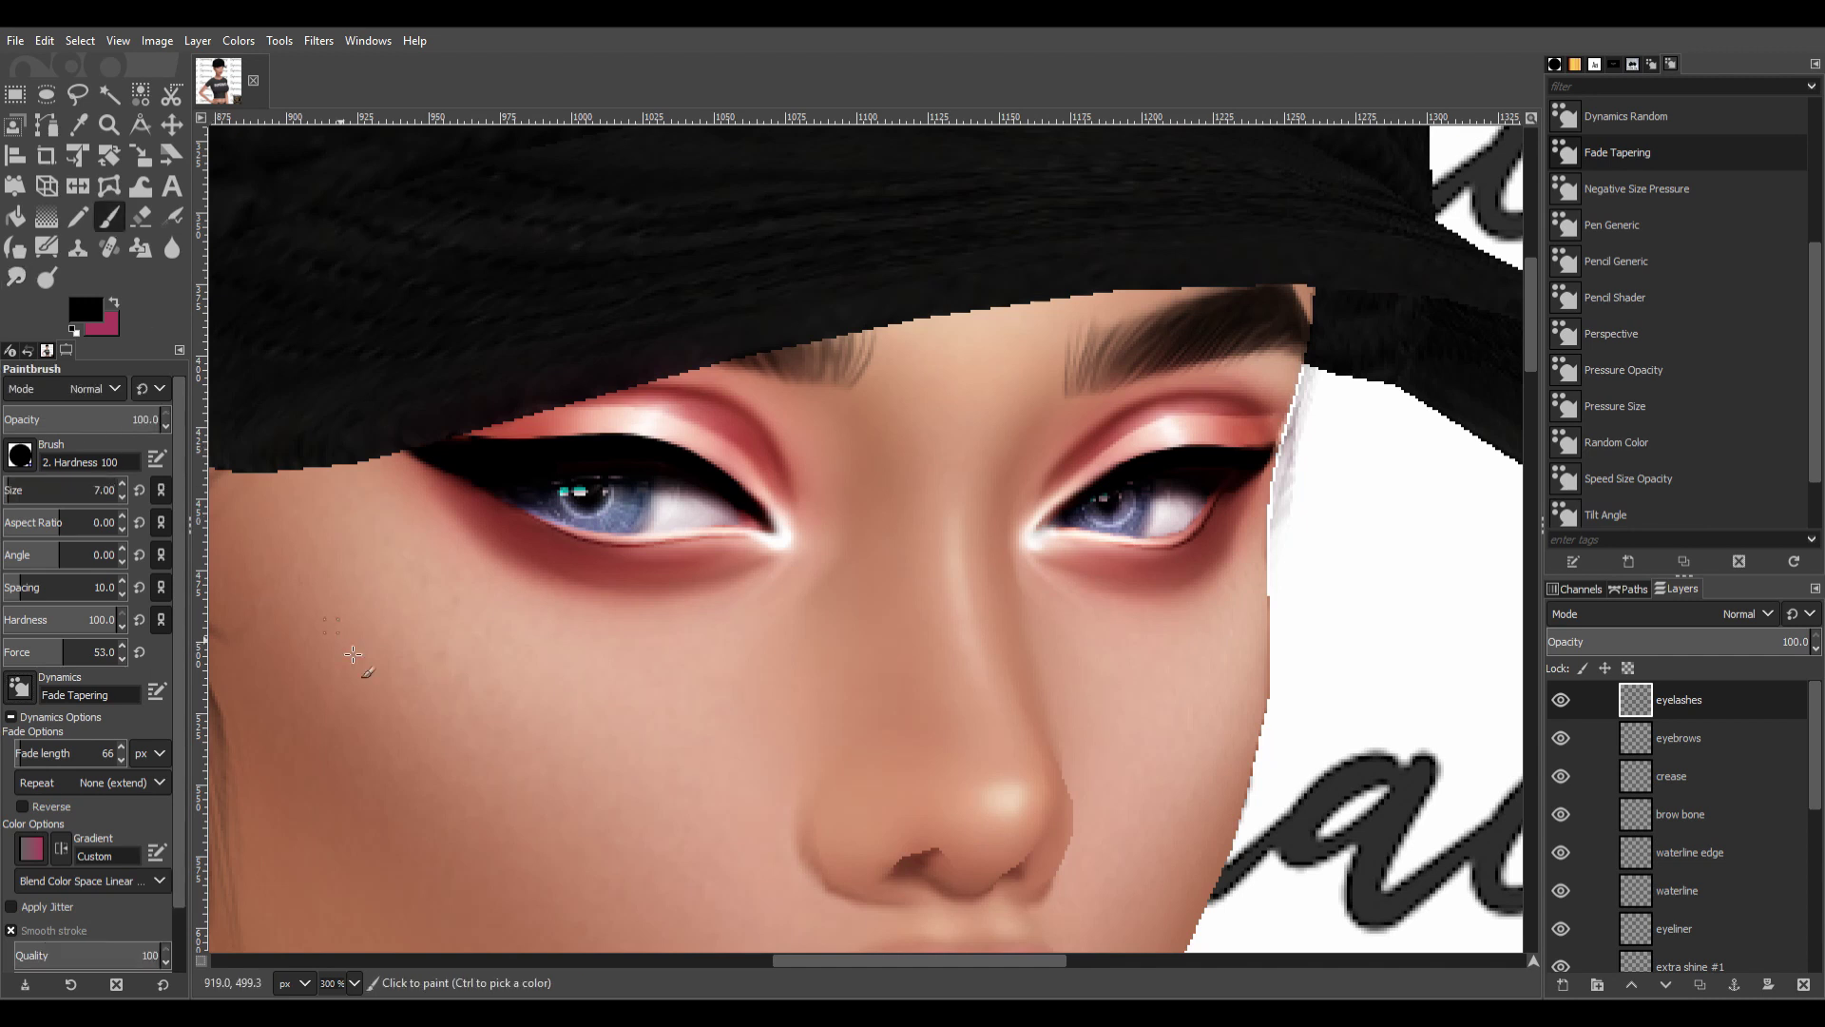
double_click(107, 753)
type("10")
double_click(103, 490)
type("3")
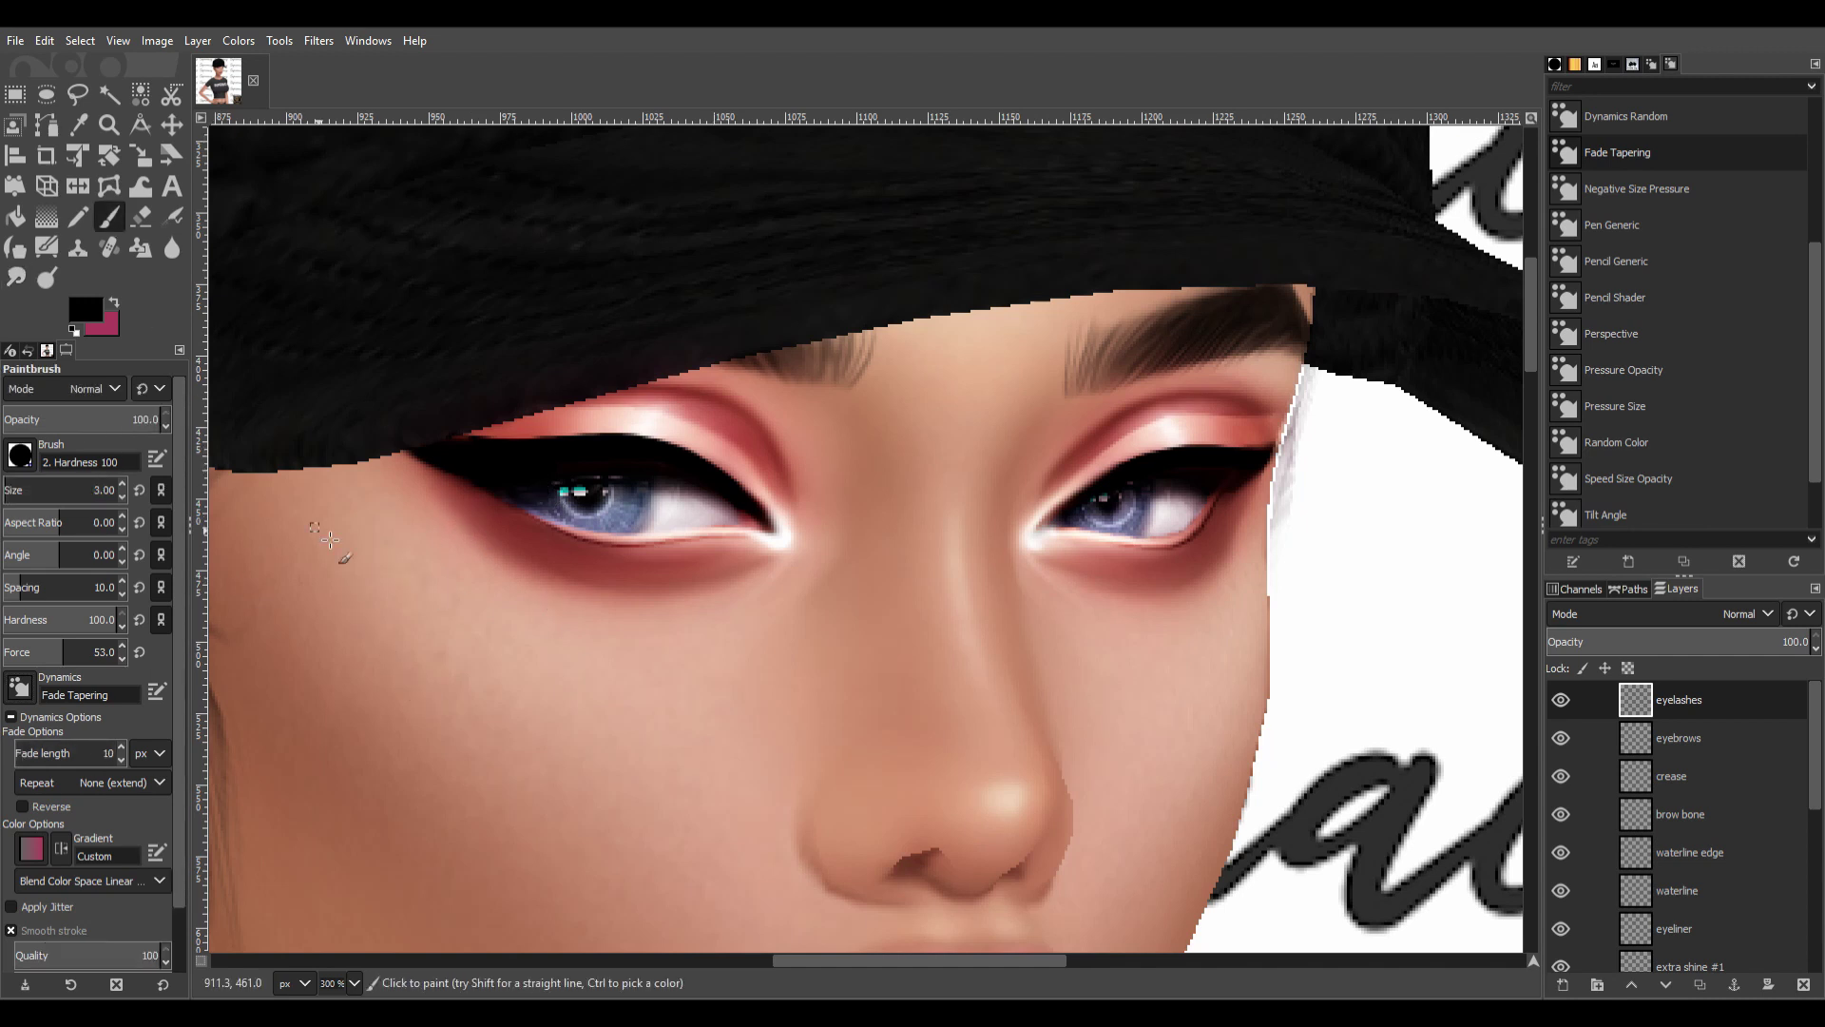
Draw tapered lashes on both eyes, undoing the lower lashes under the left eye.
scroll(85, 490, "down", 1)
scroll(86, 753, "up", 4)
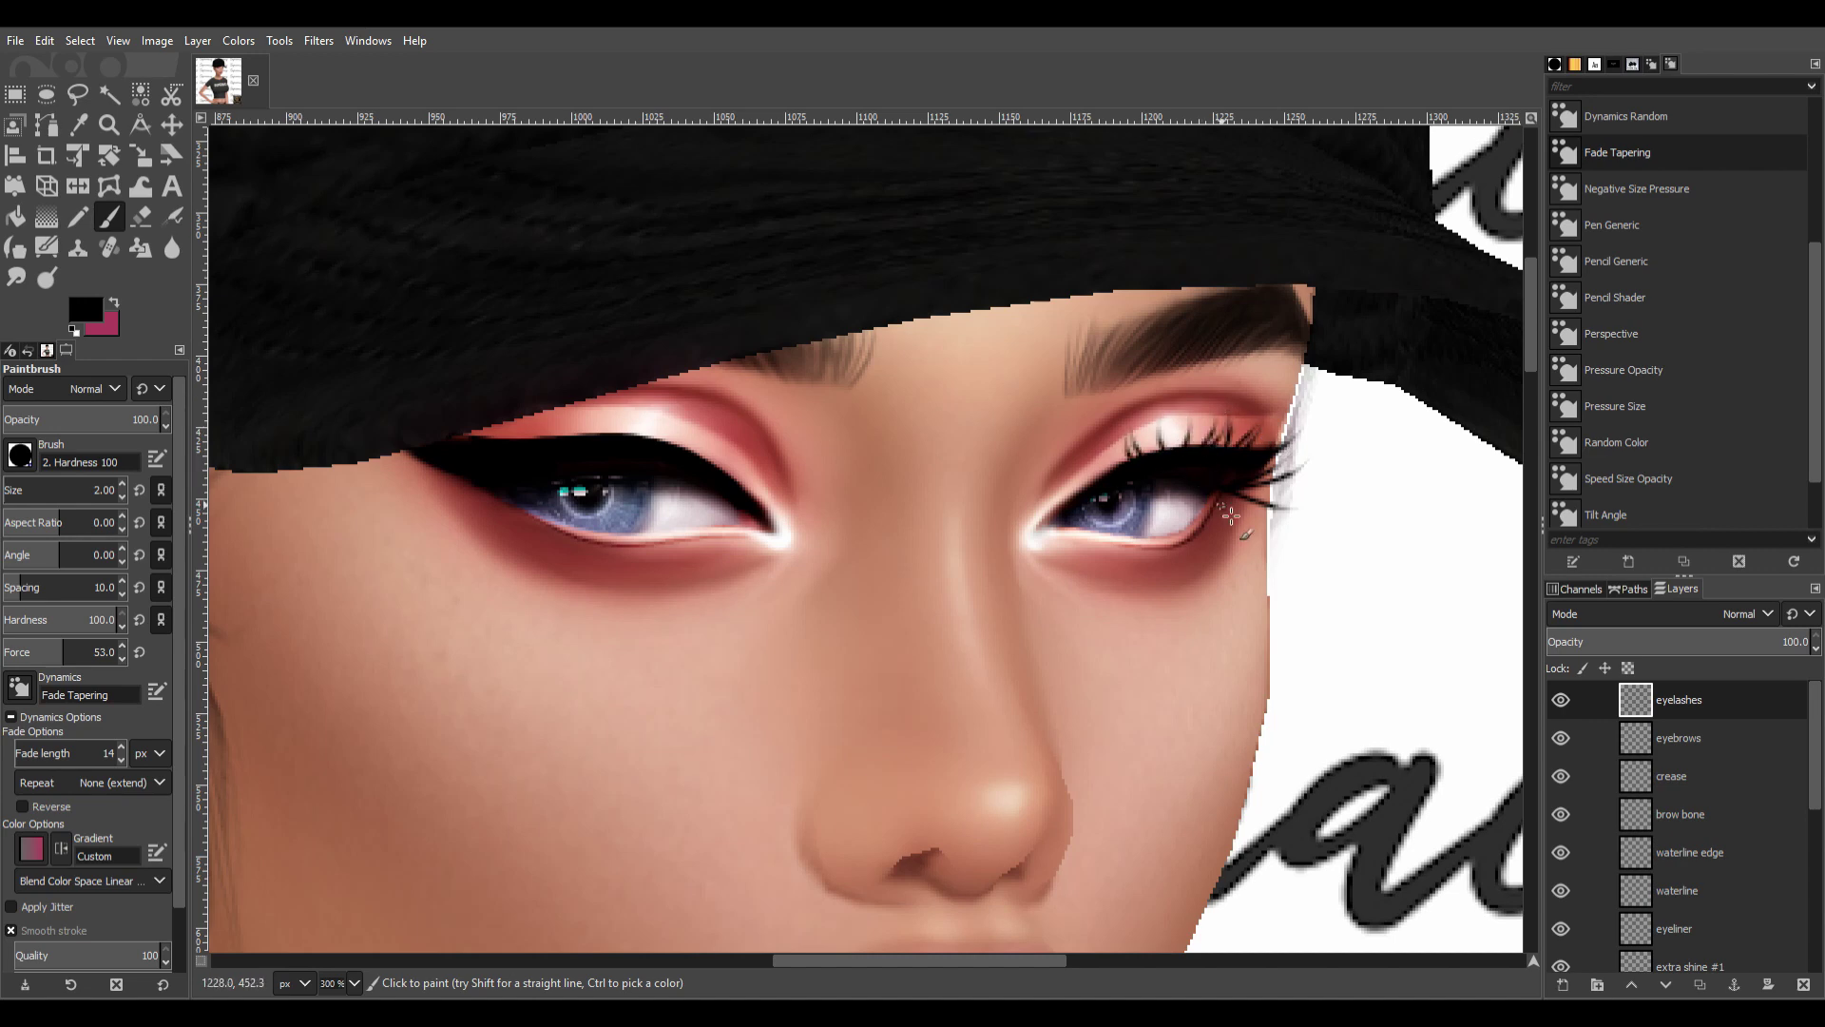
scroll(1319, 441, "down", 4)
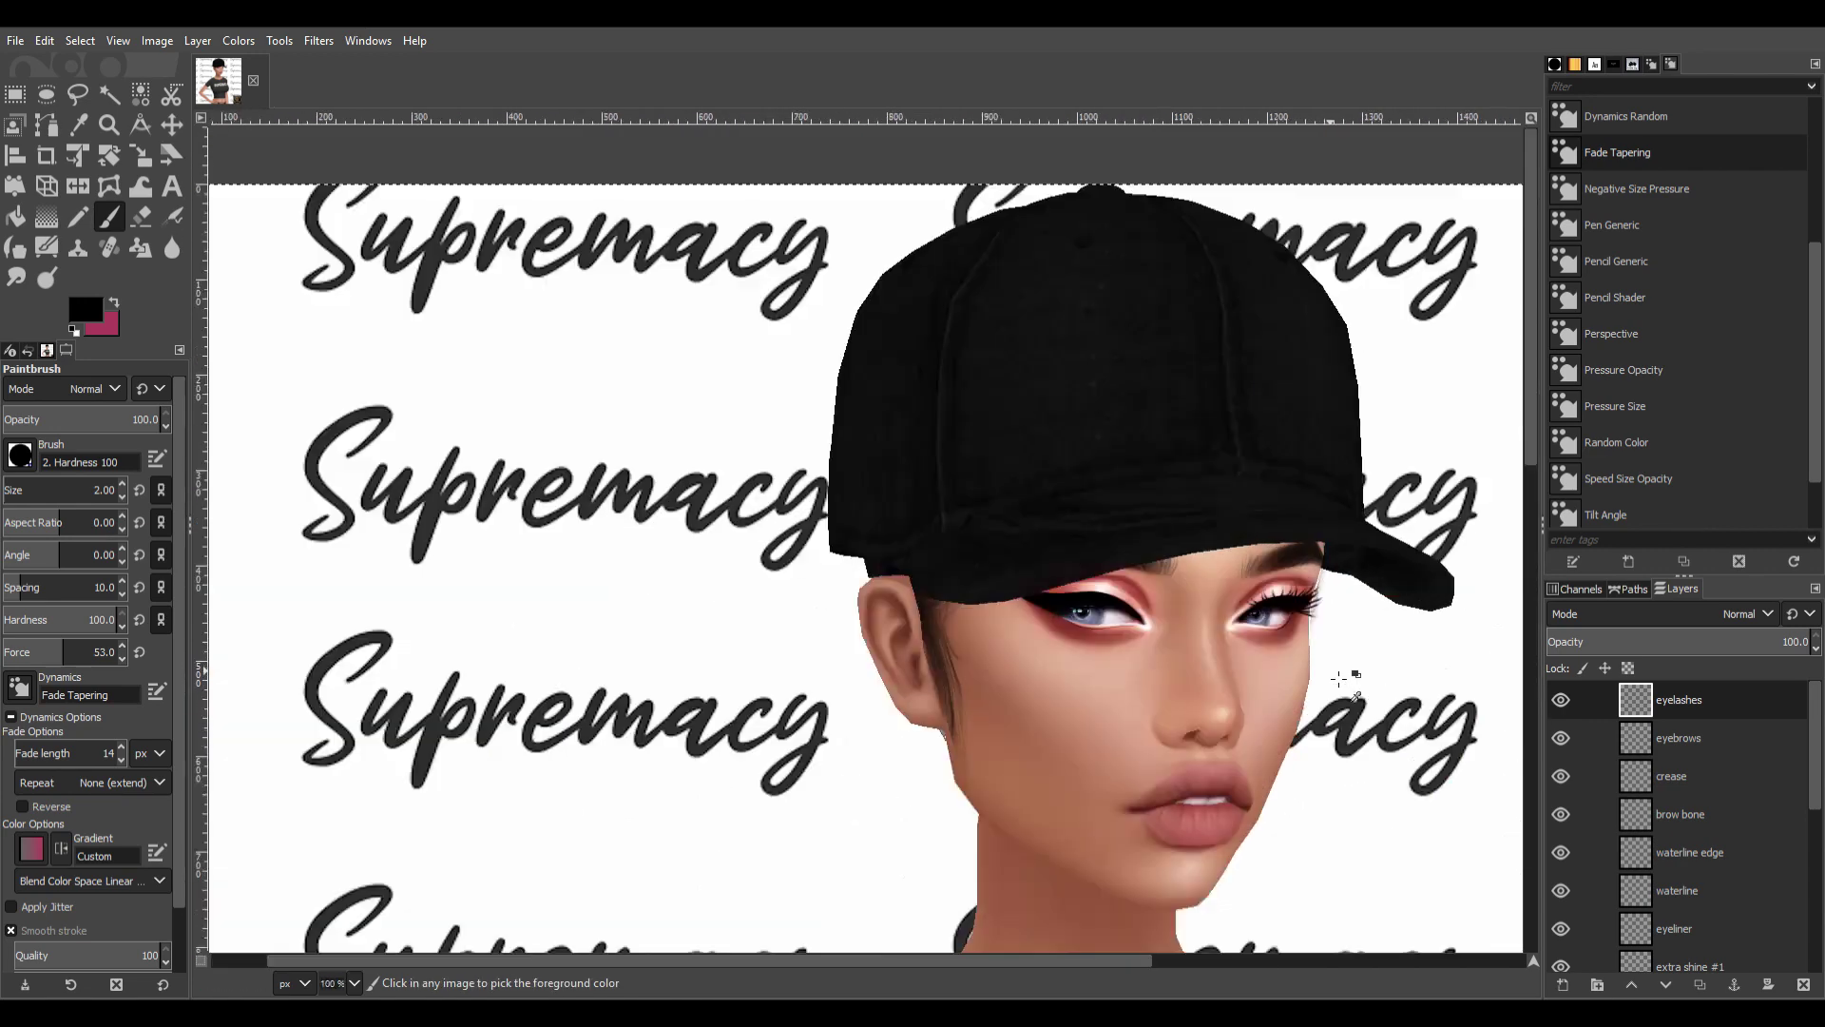
scroll(1331, 570, "up", 1)
scroll(1312, 475, "up", 4)
scroll(1103, 506, "down", 5)
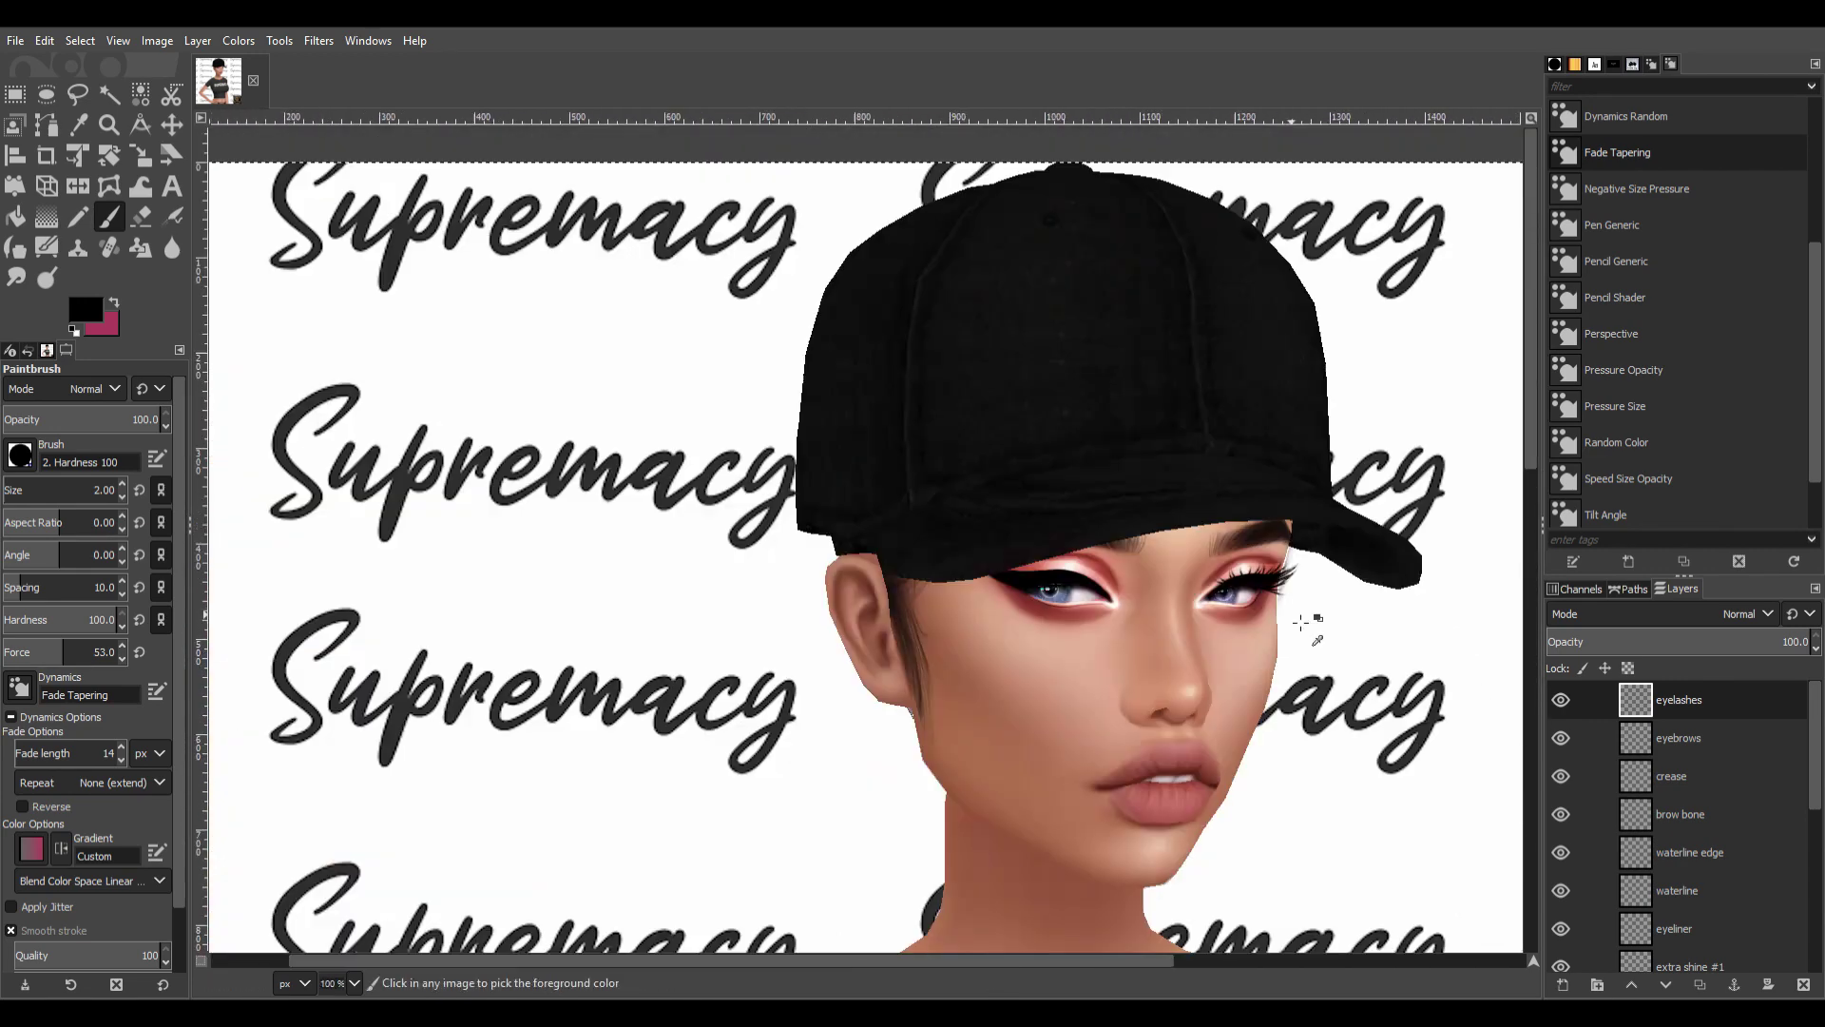
scroll(832, 480, "up", 4)
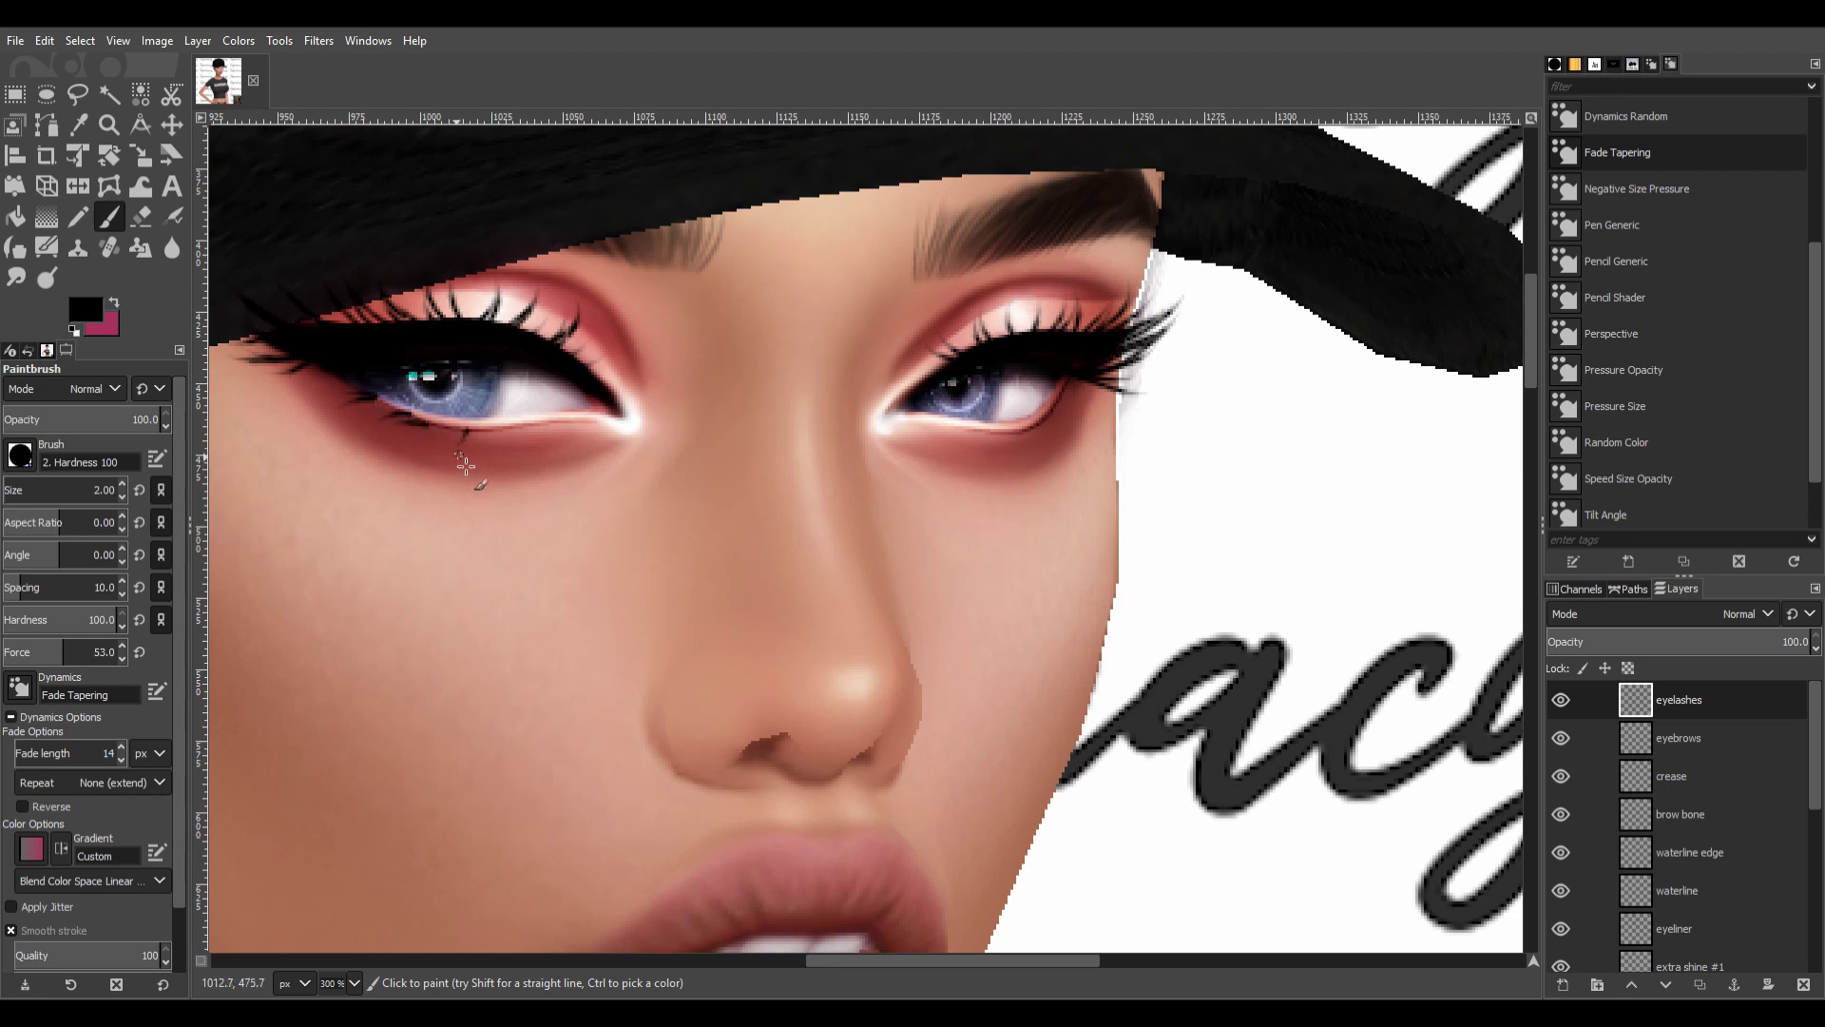
key("ctrl+z")
key("ctrl+z")
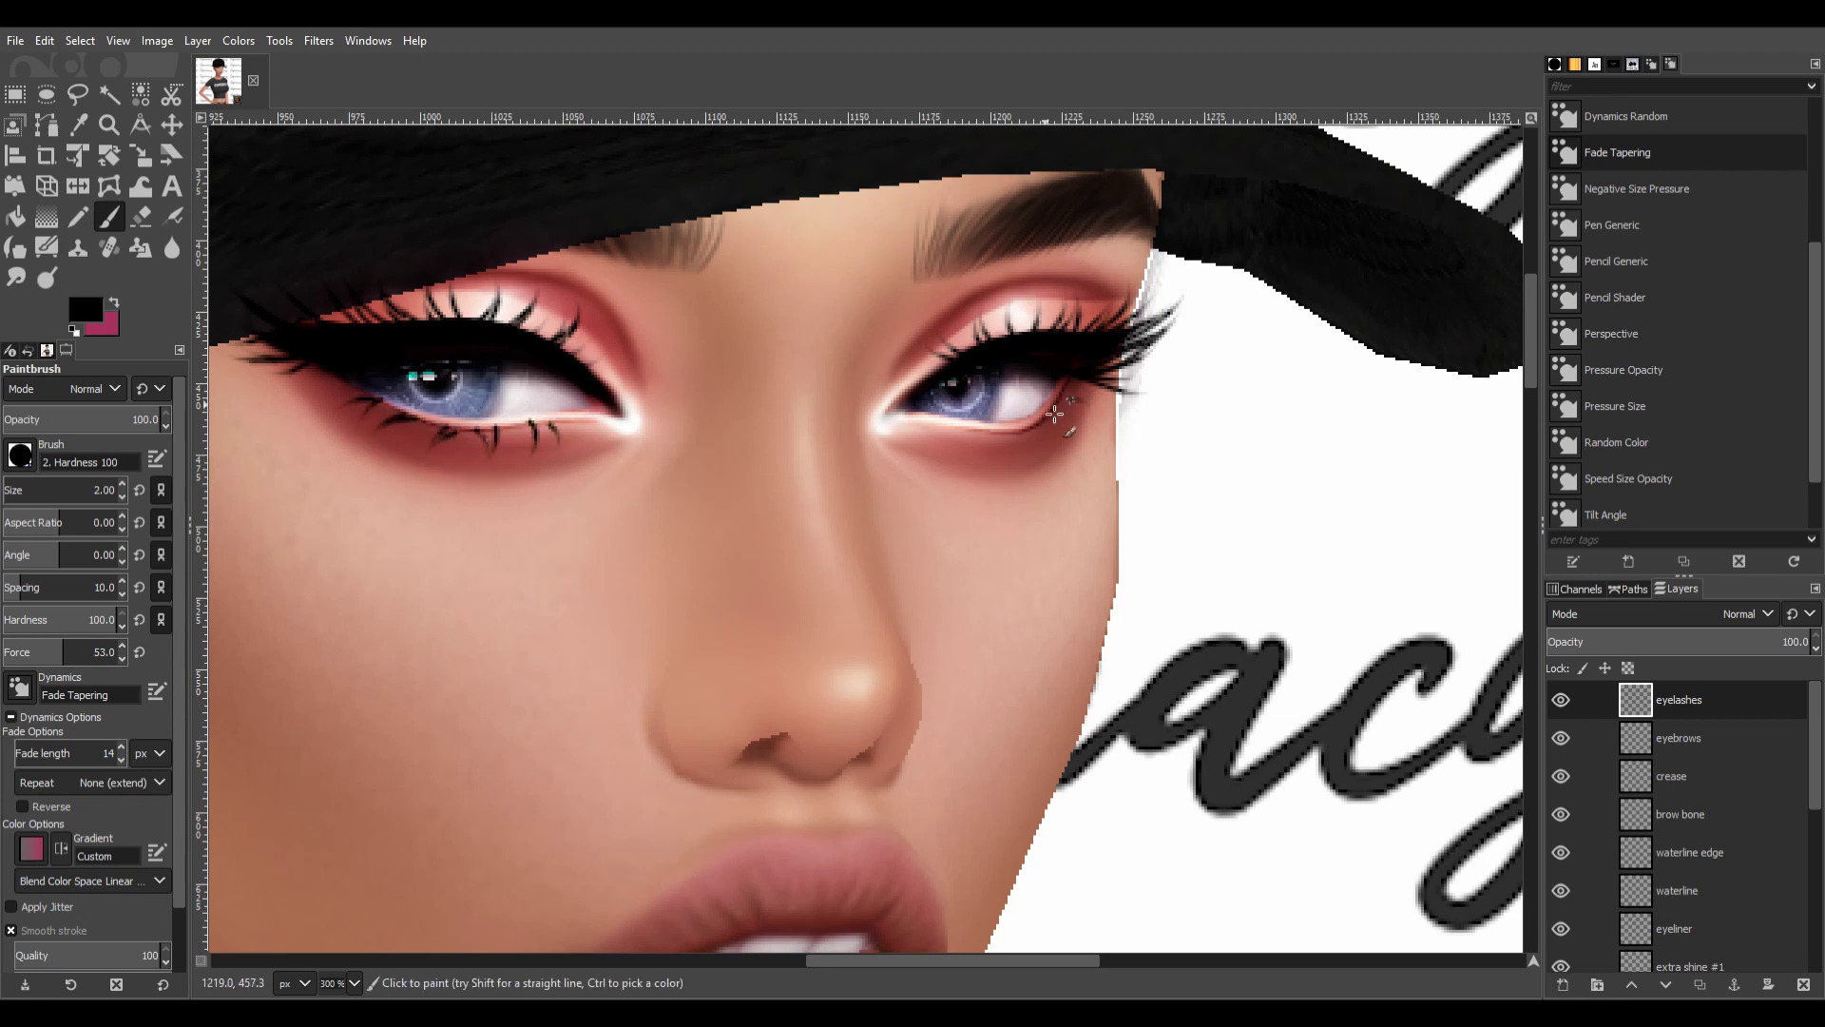
Erase stray lash marks around the eyes with the Eraser.
key("shift+e")
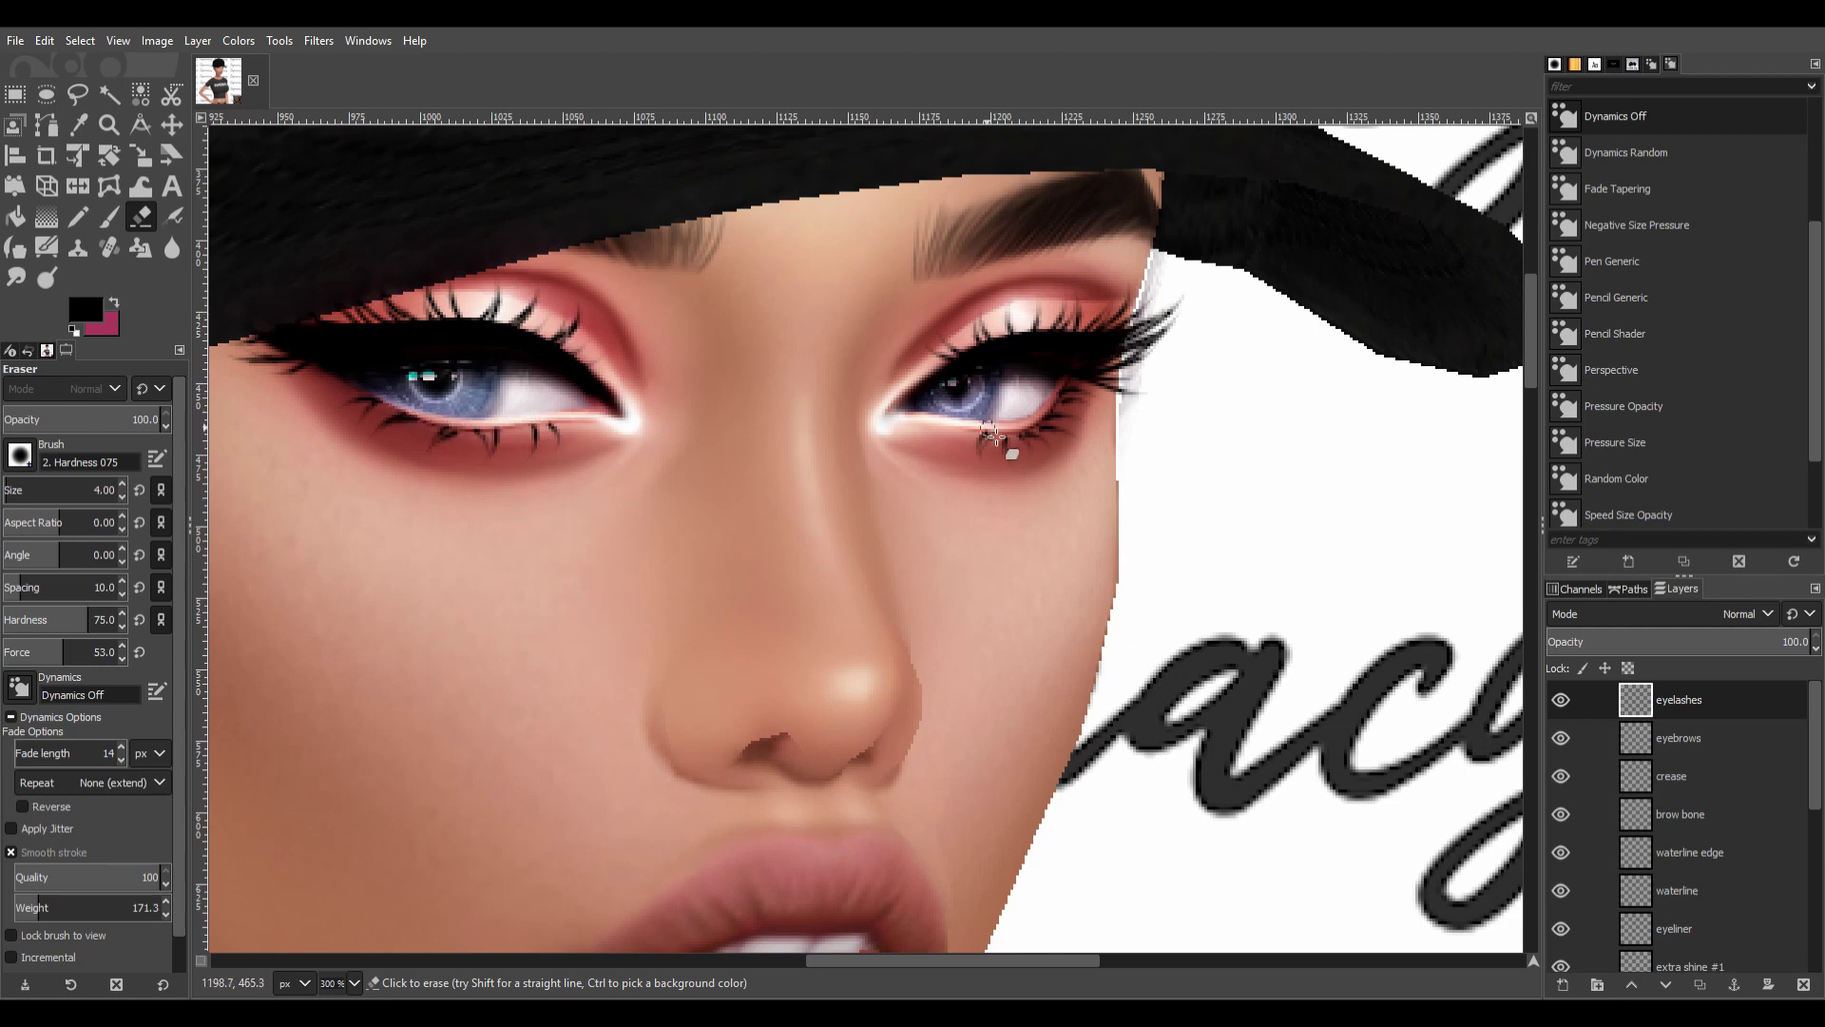
scroll(1250, 542, "down", 4)
scroll(855, 476, "up", 1)
scroll(856, 475, "up", 1)
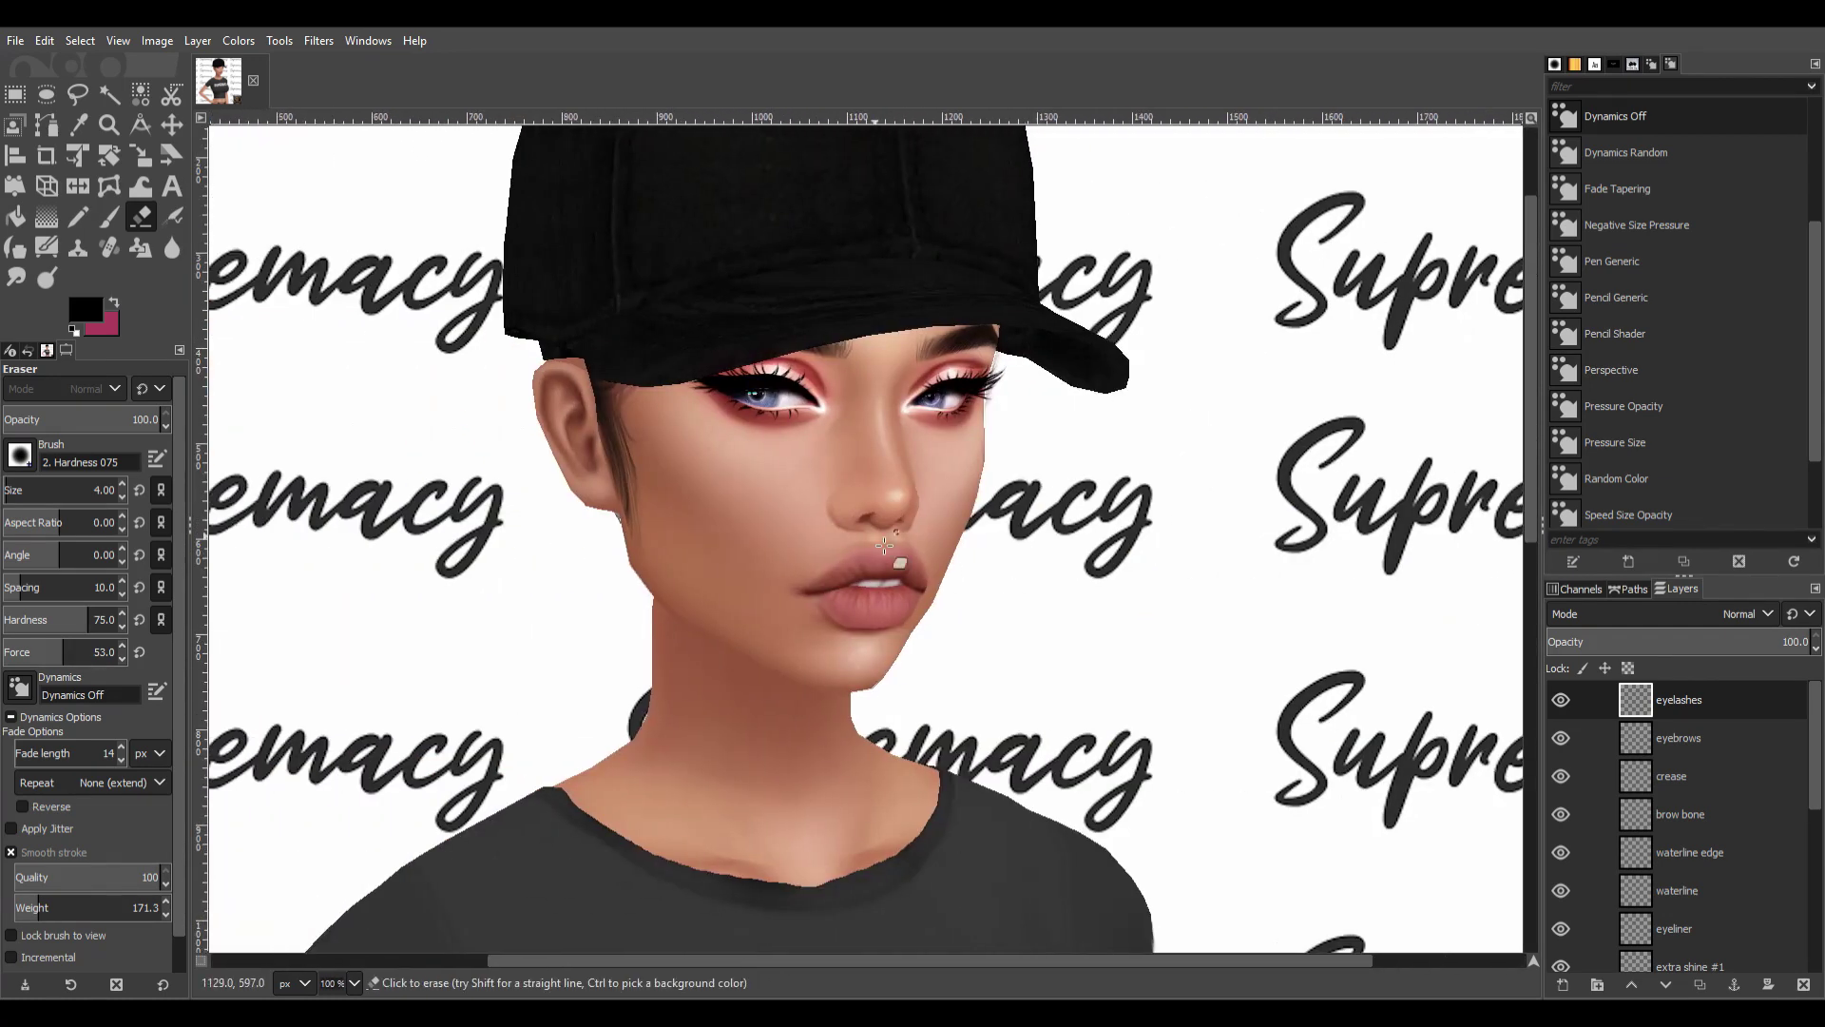
scroll(856, 476, "up", 1)
Smudge the skin around nose and chin on the Supremacy Love layer with a size 6 brush.
left_click_drag(1813, 766, 1813, 903)
left_click(1693, 913)
key("s")
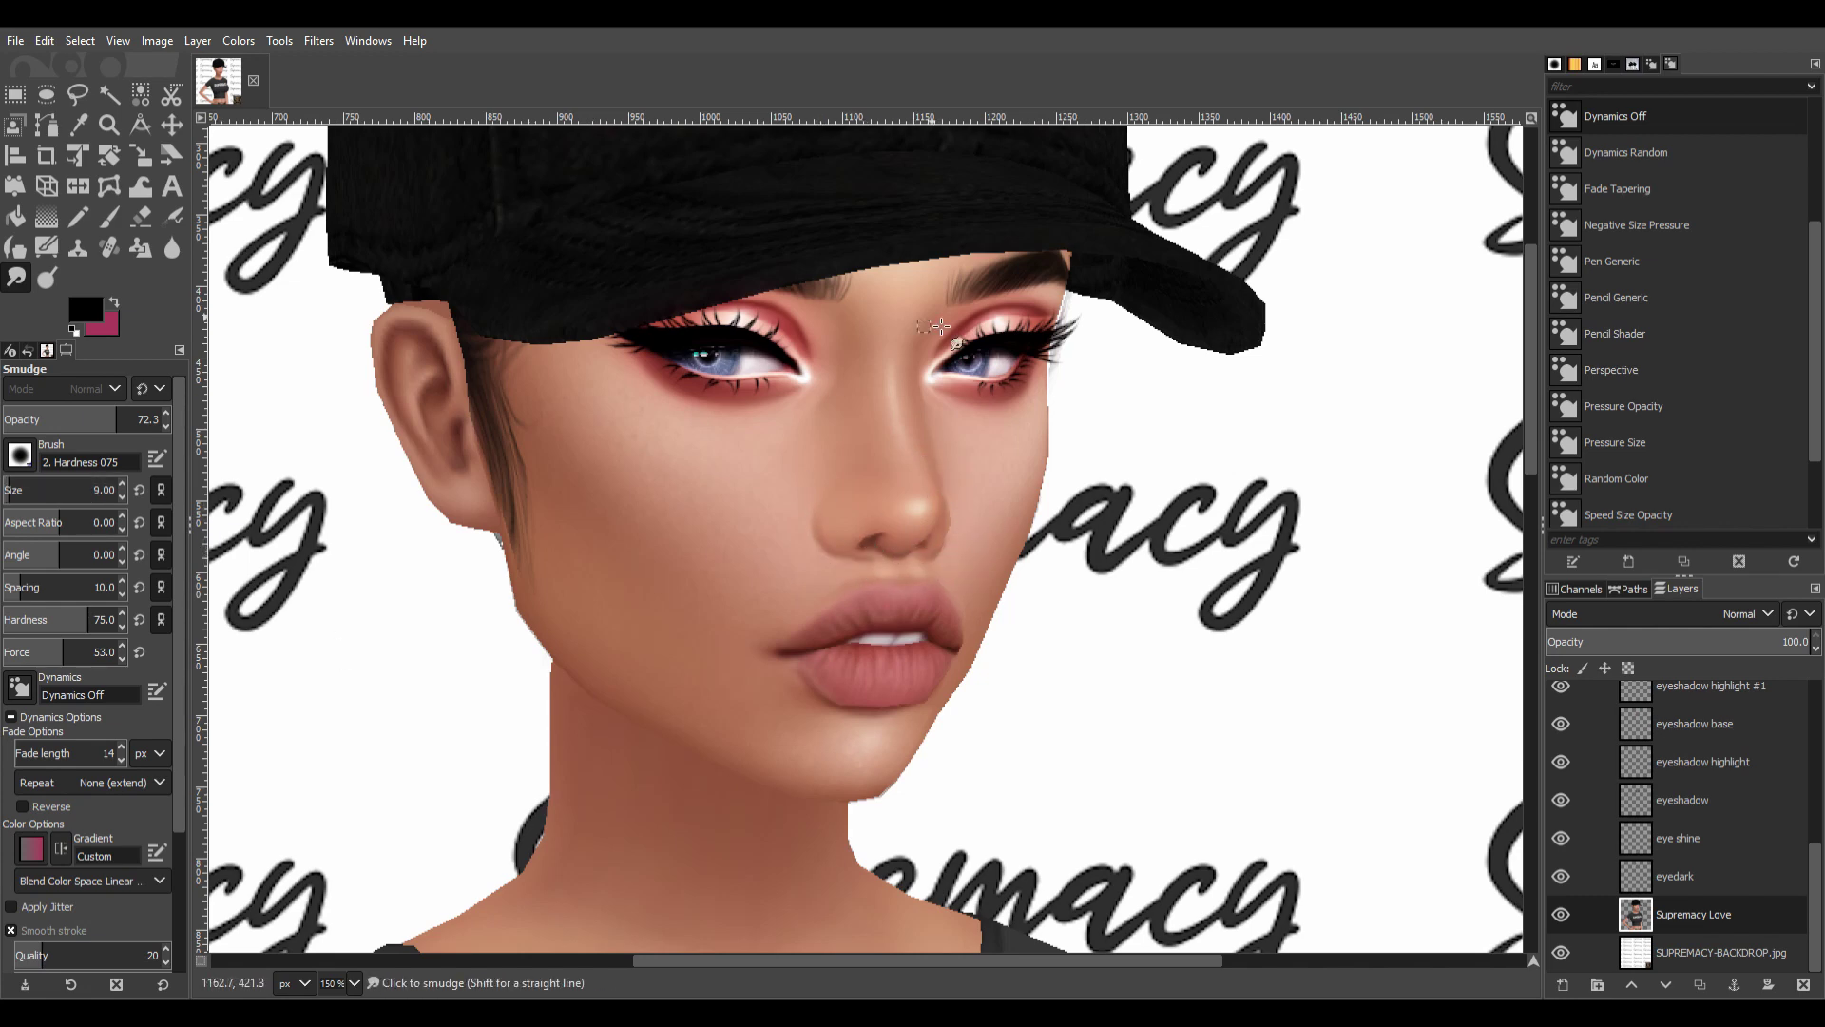
scroll(939, 326, "down", 1)
scroll(767, 516, "up", 3)
key("bracketleft")
key("bracketleft")
key("bracketleft")
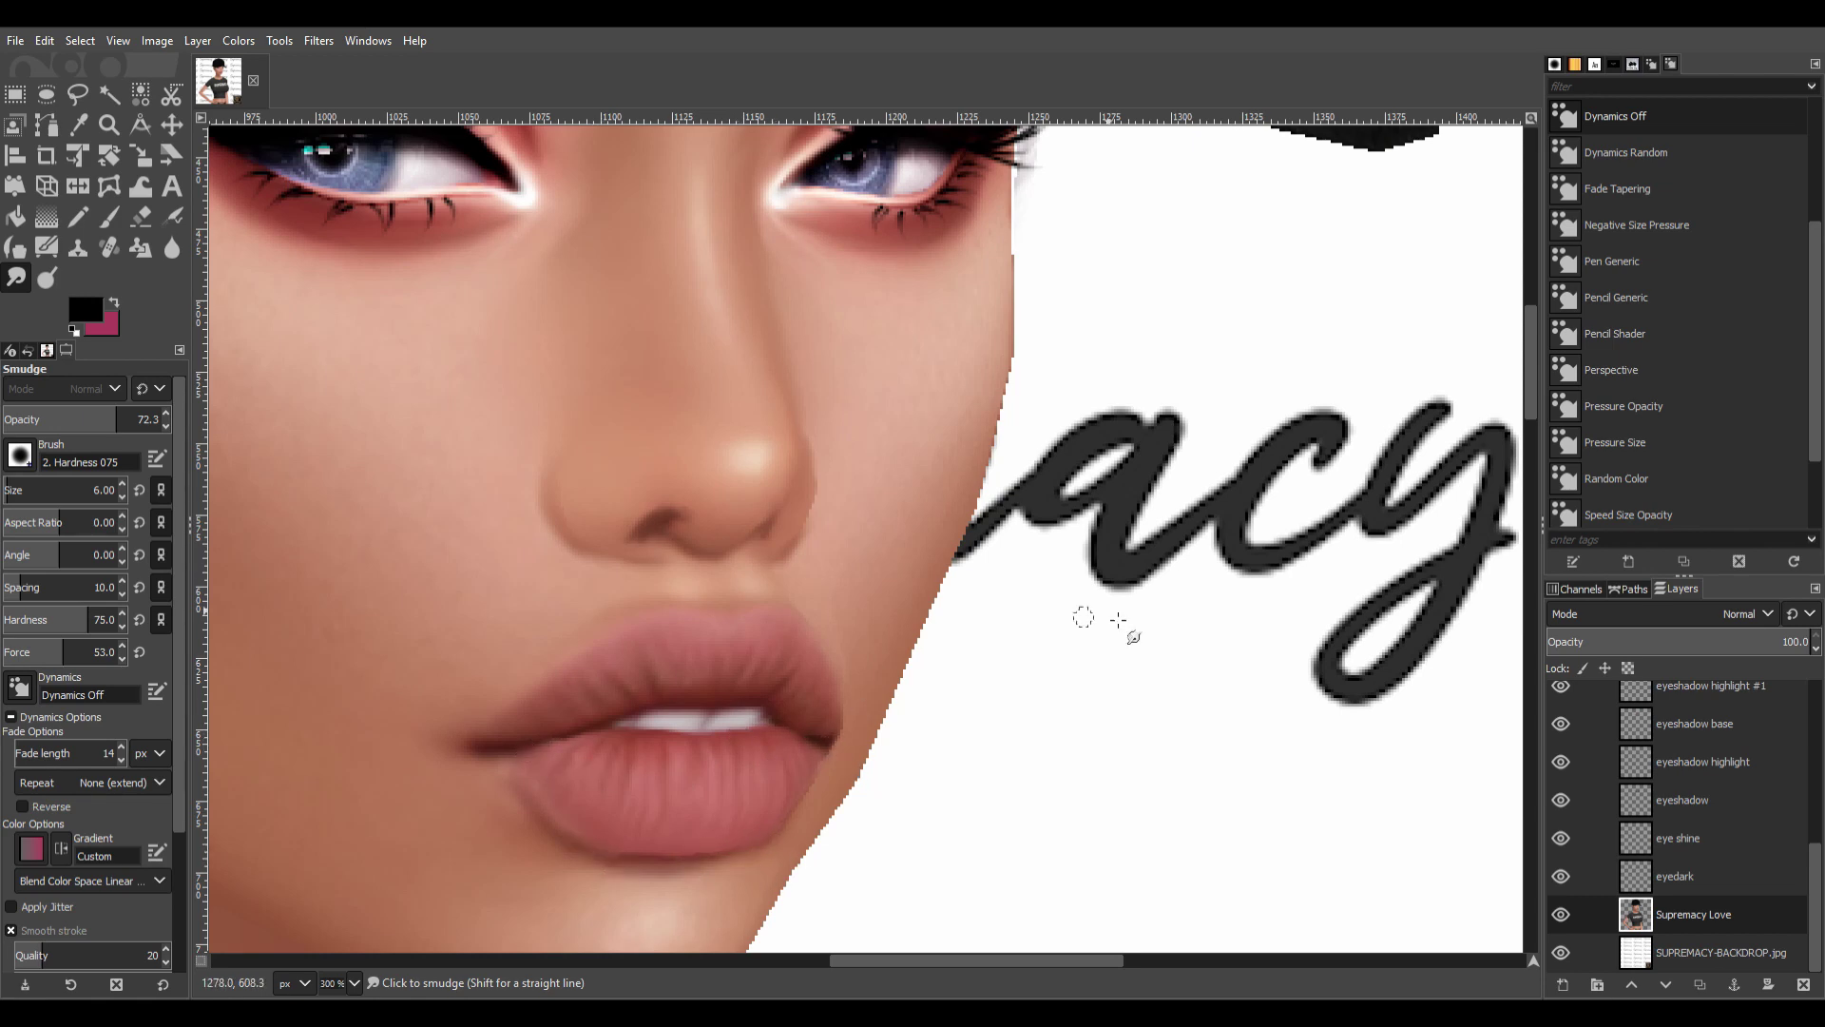
scroll(1122, 526, "down", 5)
scroll(860, 794, "up", 2, "ctrl")
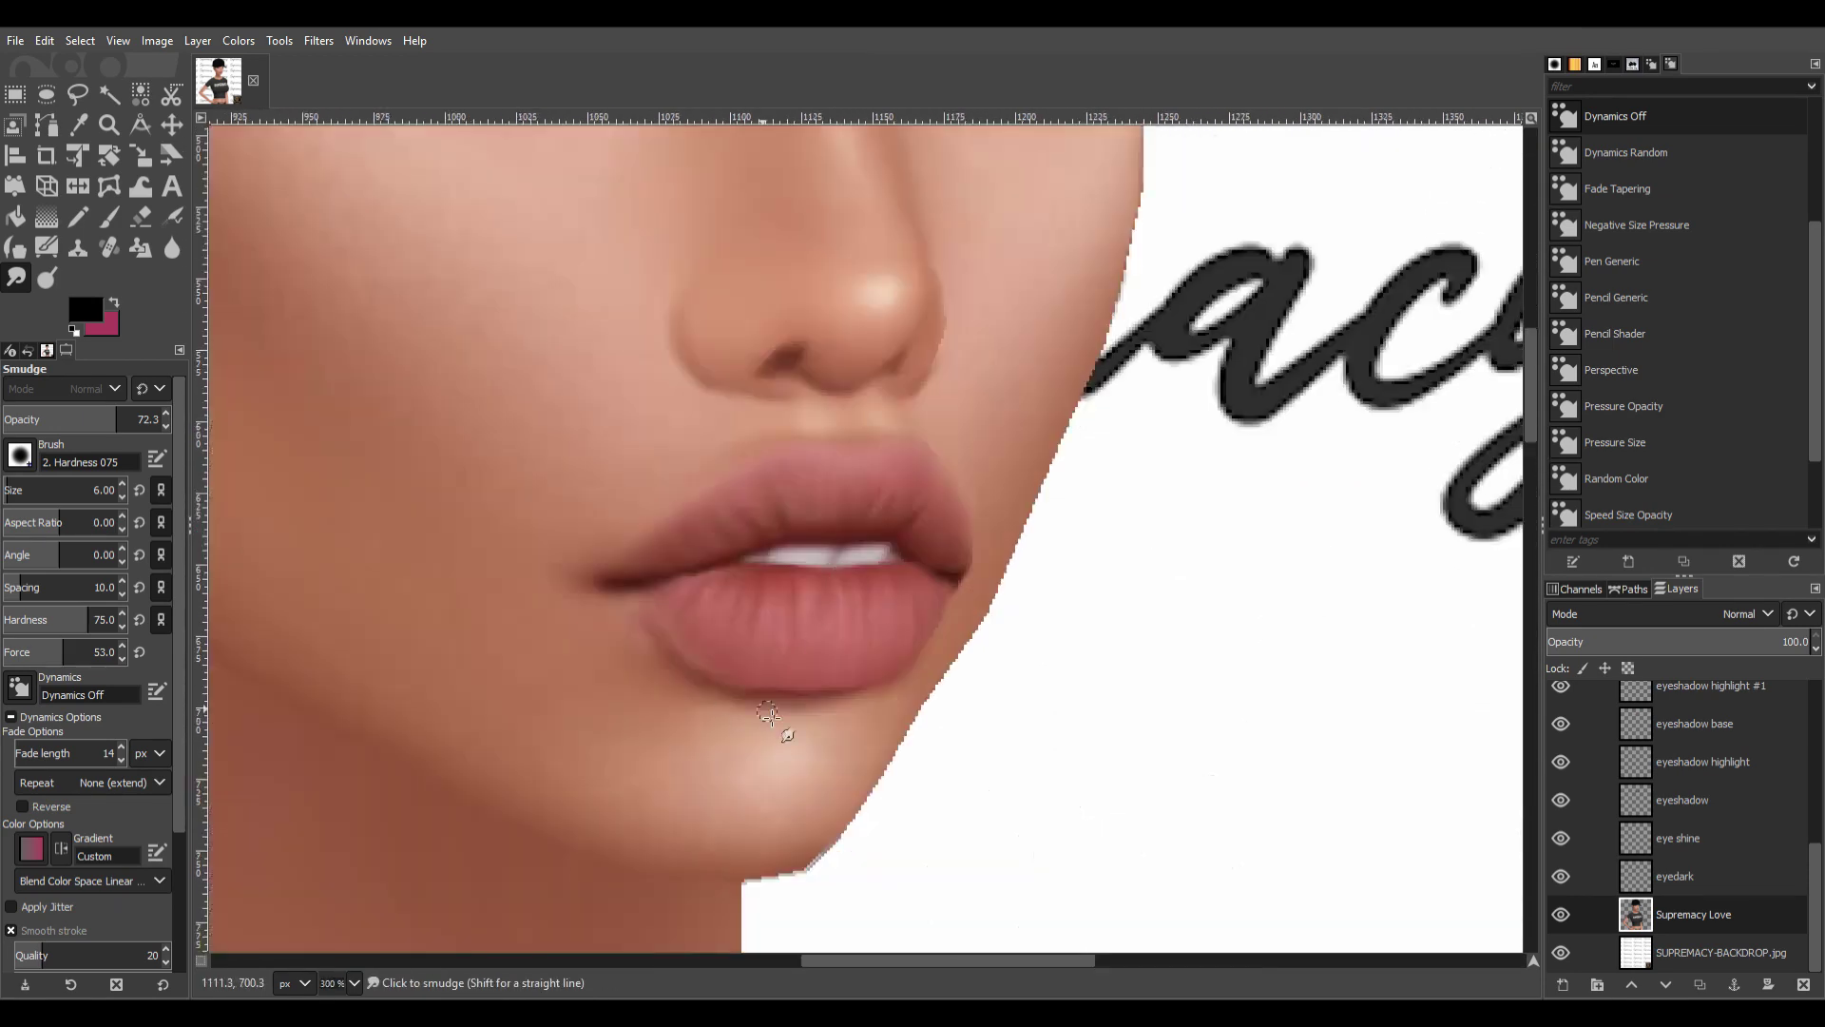
scroll(860, 666, "up", 3)
scroll(1666, 882, "up", 3)
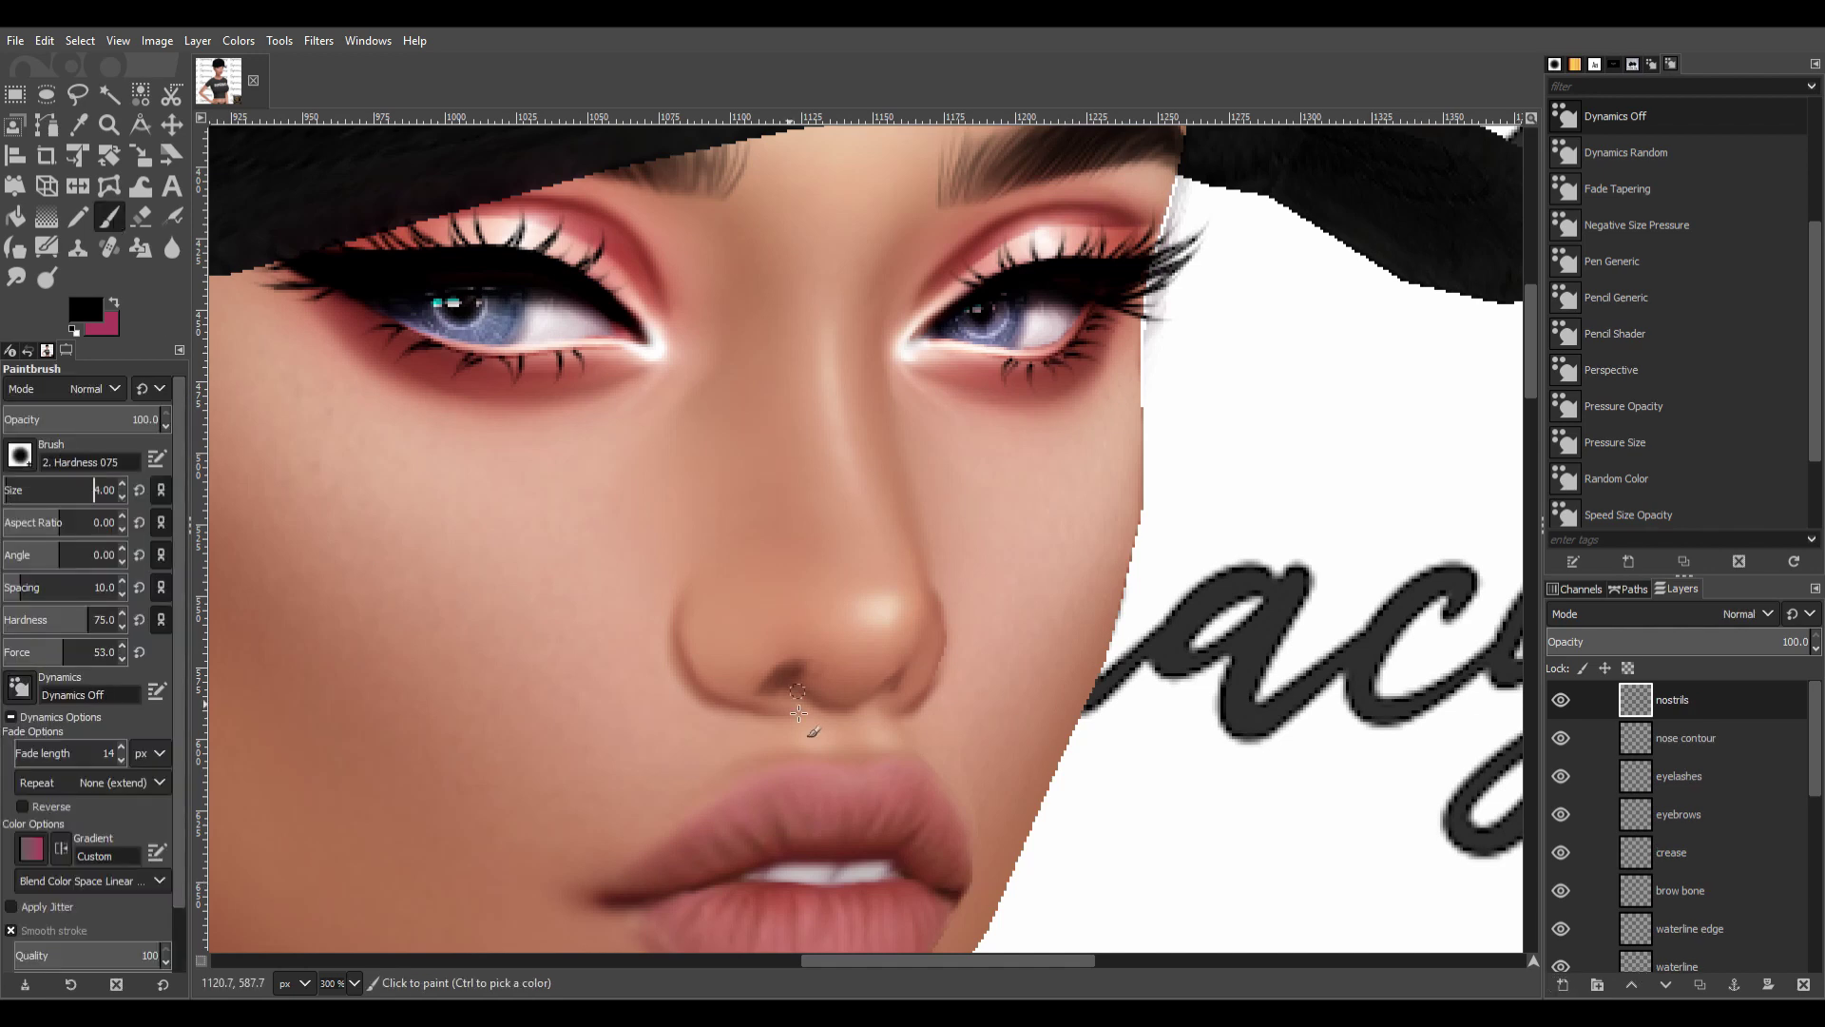
Paint a white curved highlight across the nostril and smudge it.
key("p")
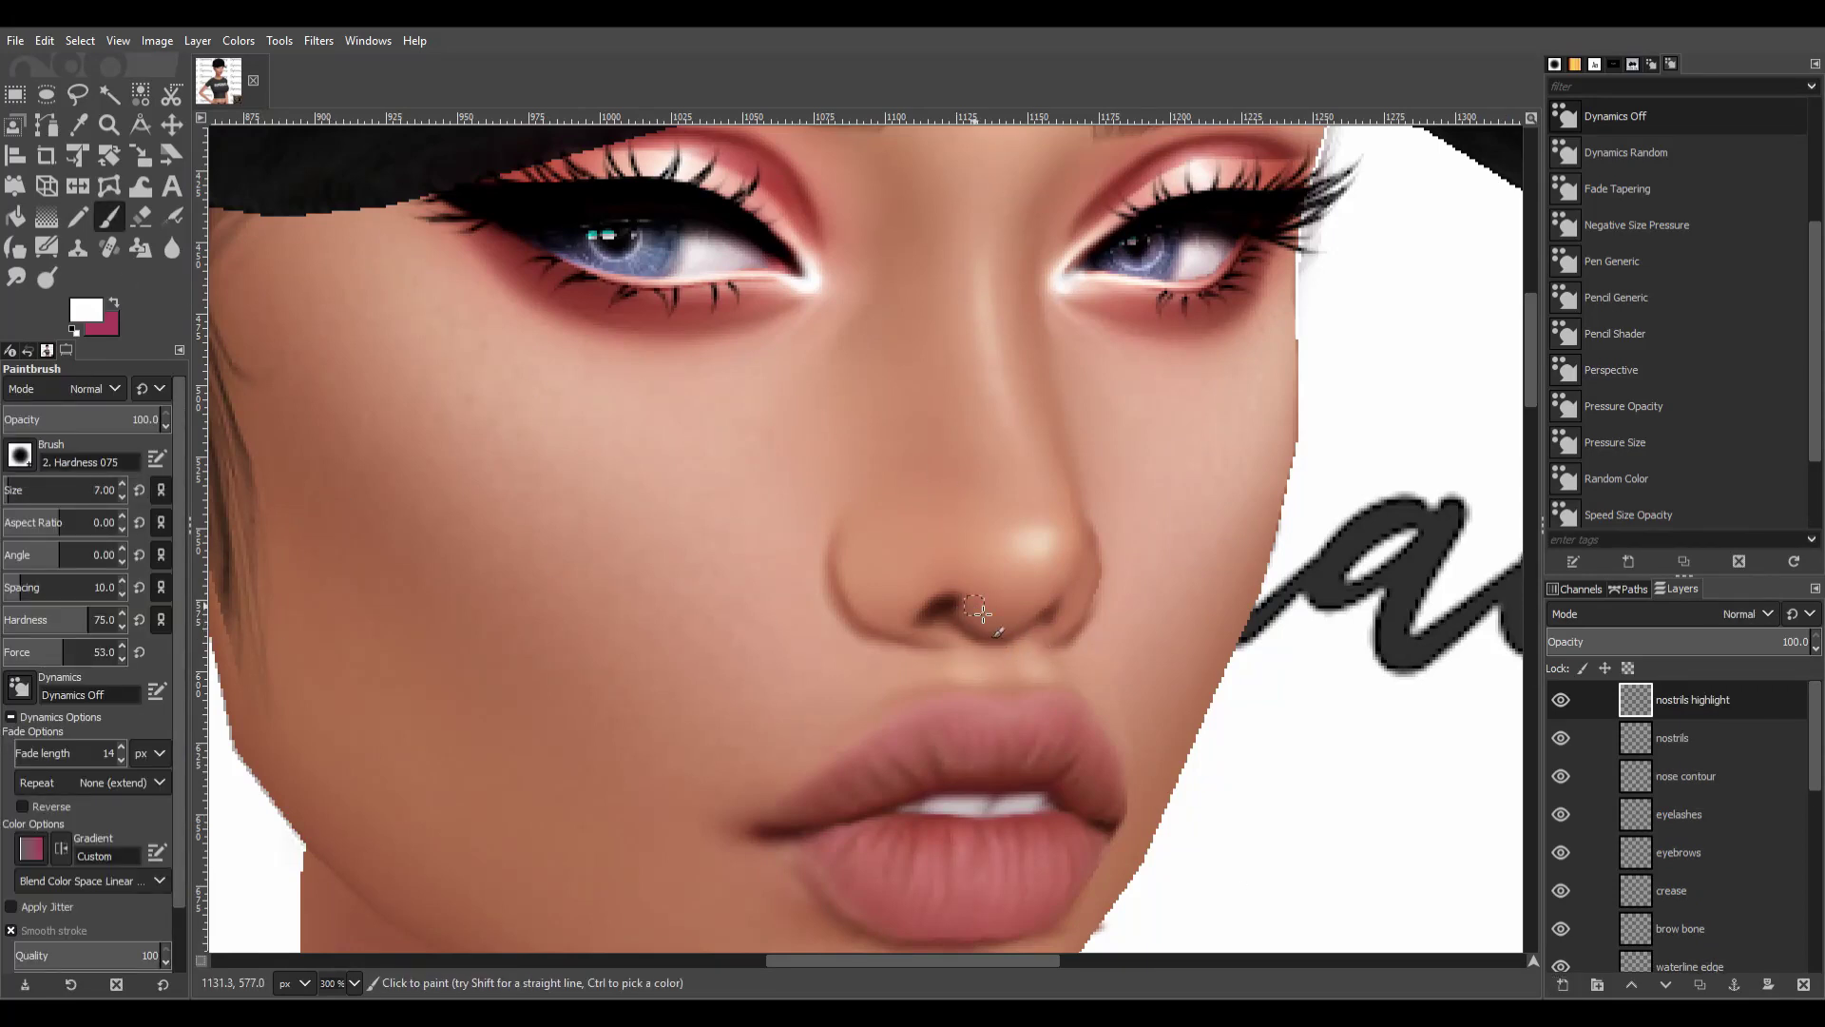
left_click_drag(960, 618, 1064, 585)
key("s")
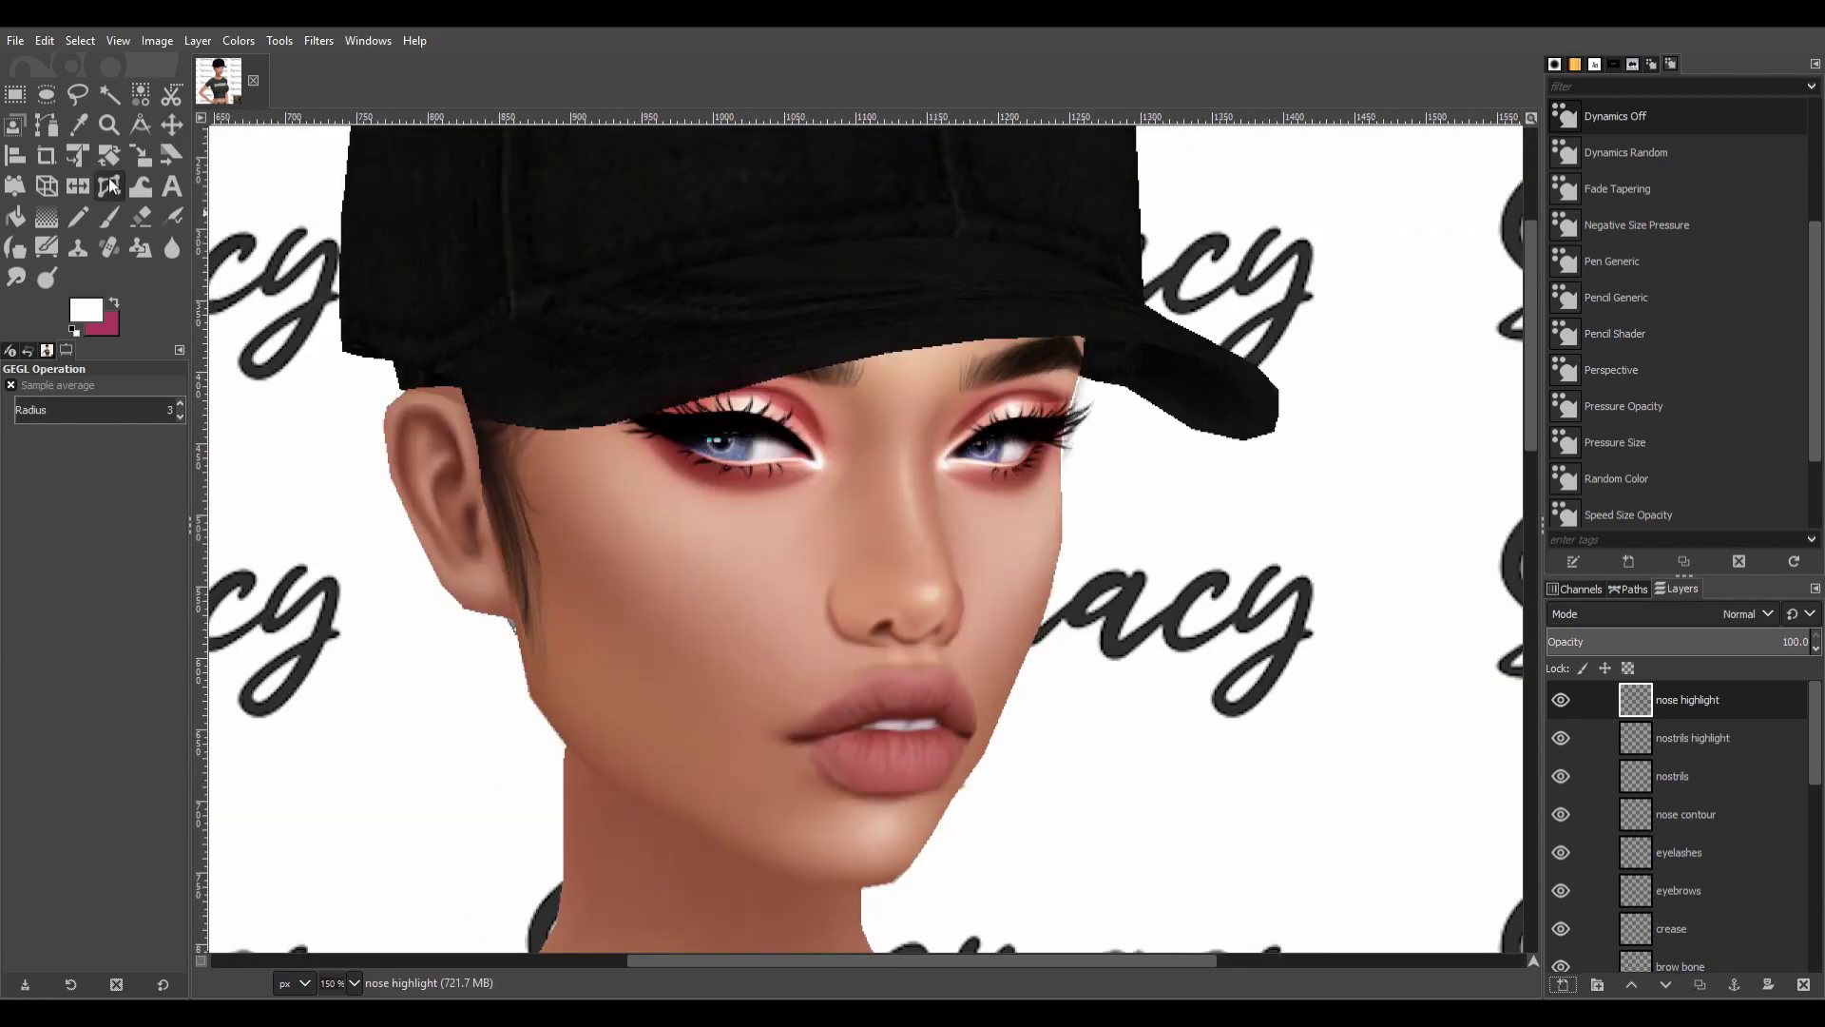
key("p")
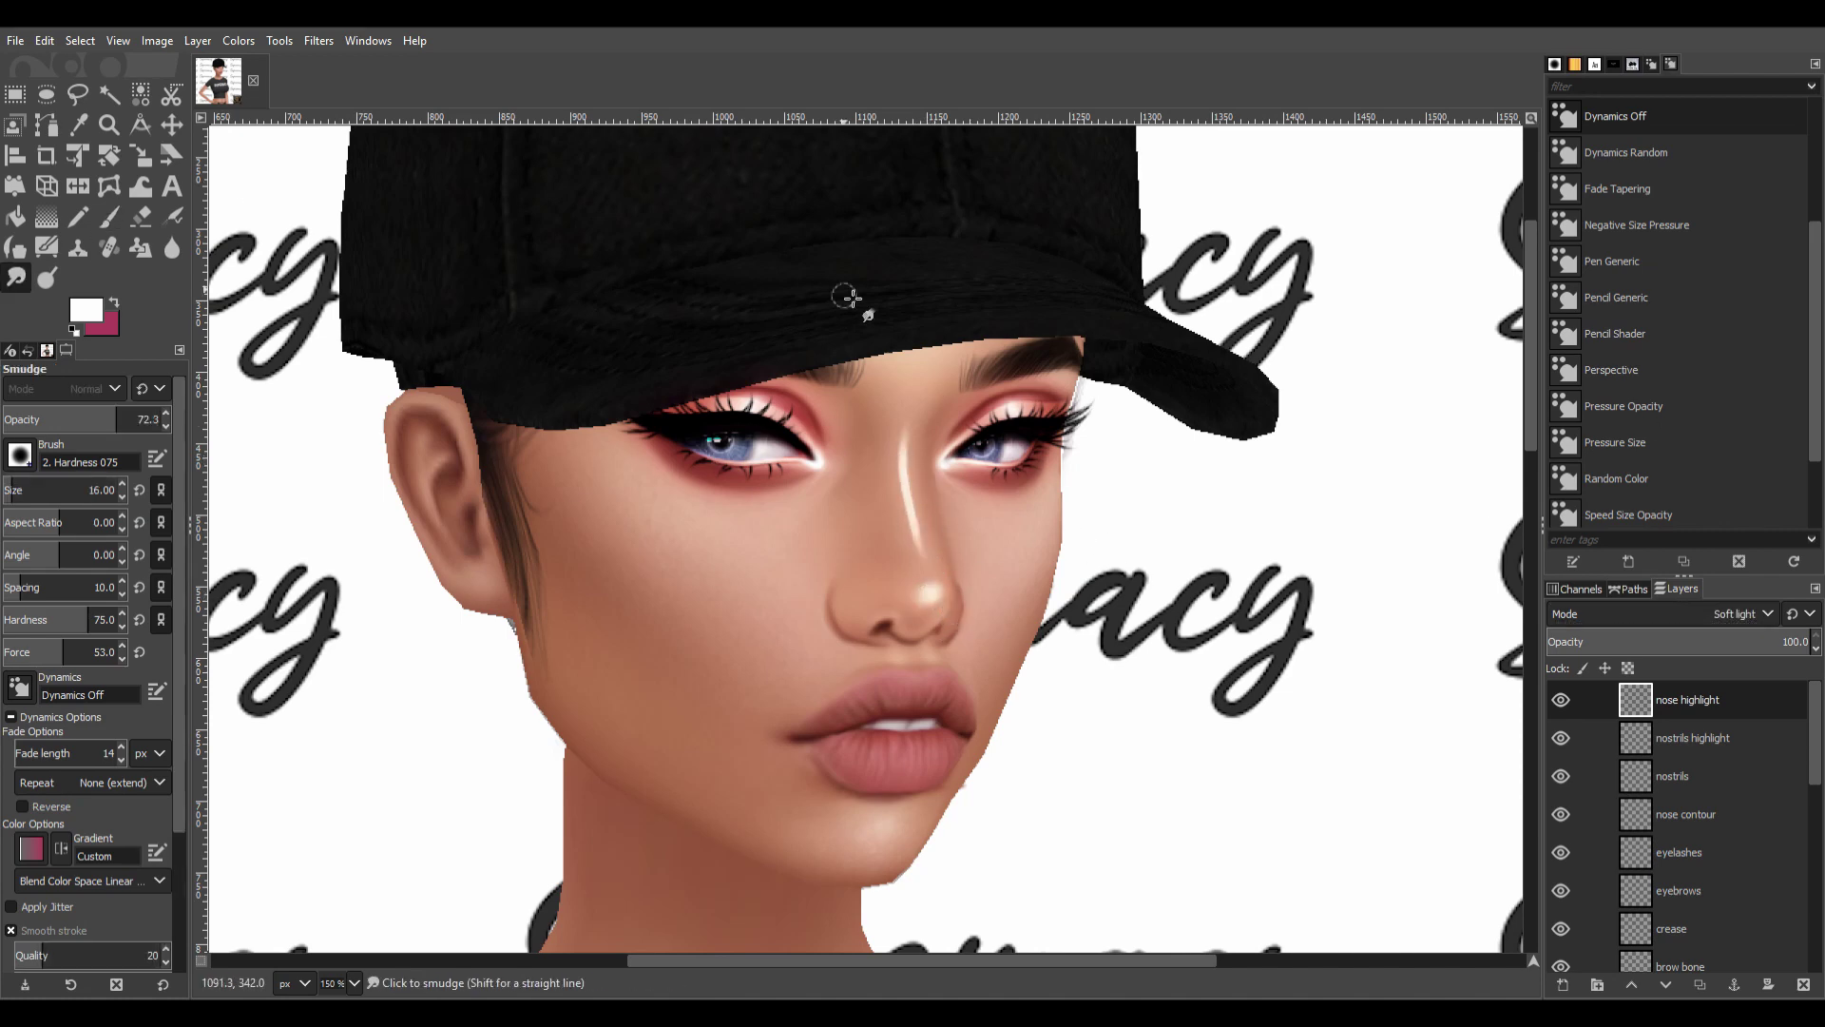
Add white strokes beside the nostrils and blend them in Soft light.
left_click(121, 218)
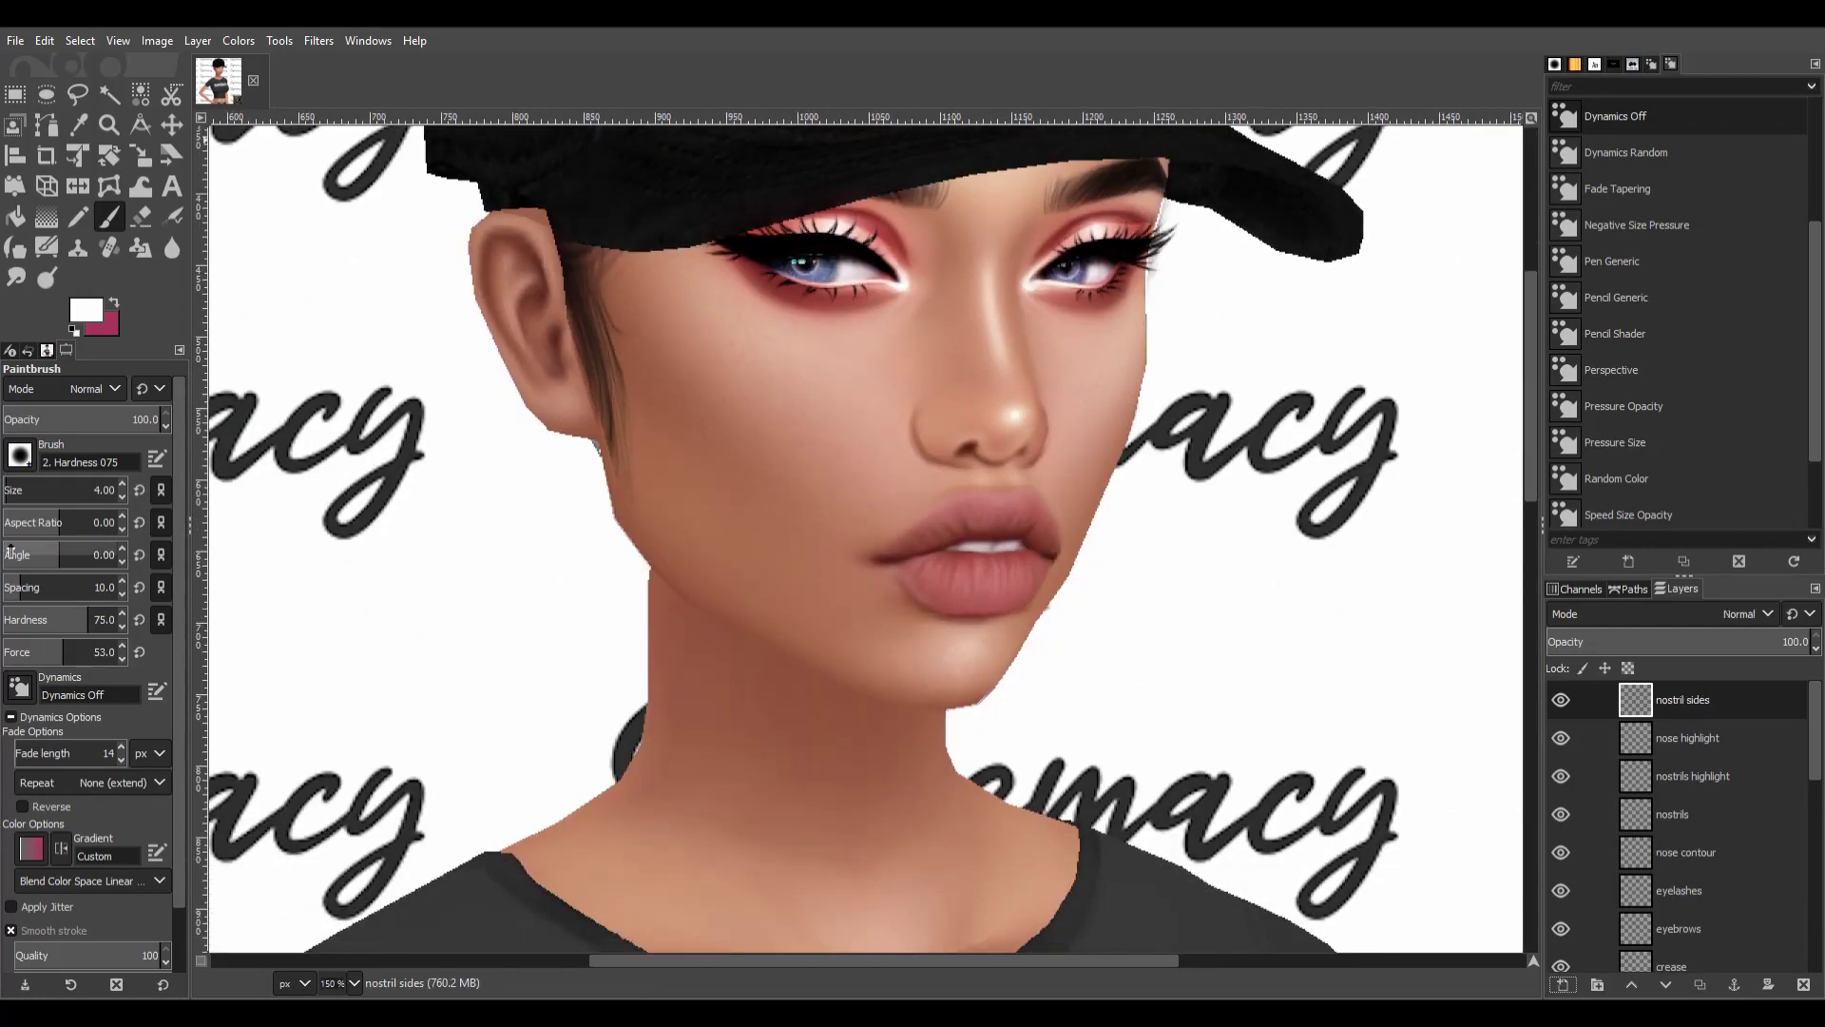
mouse_move(913, 412)
left_mouse_down()
mouse_move(941, 463)
mouse_move(919, 431)
left_mouse_up()
key("ctrl+z")
key("ctrl+z")
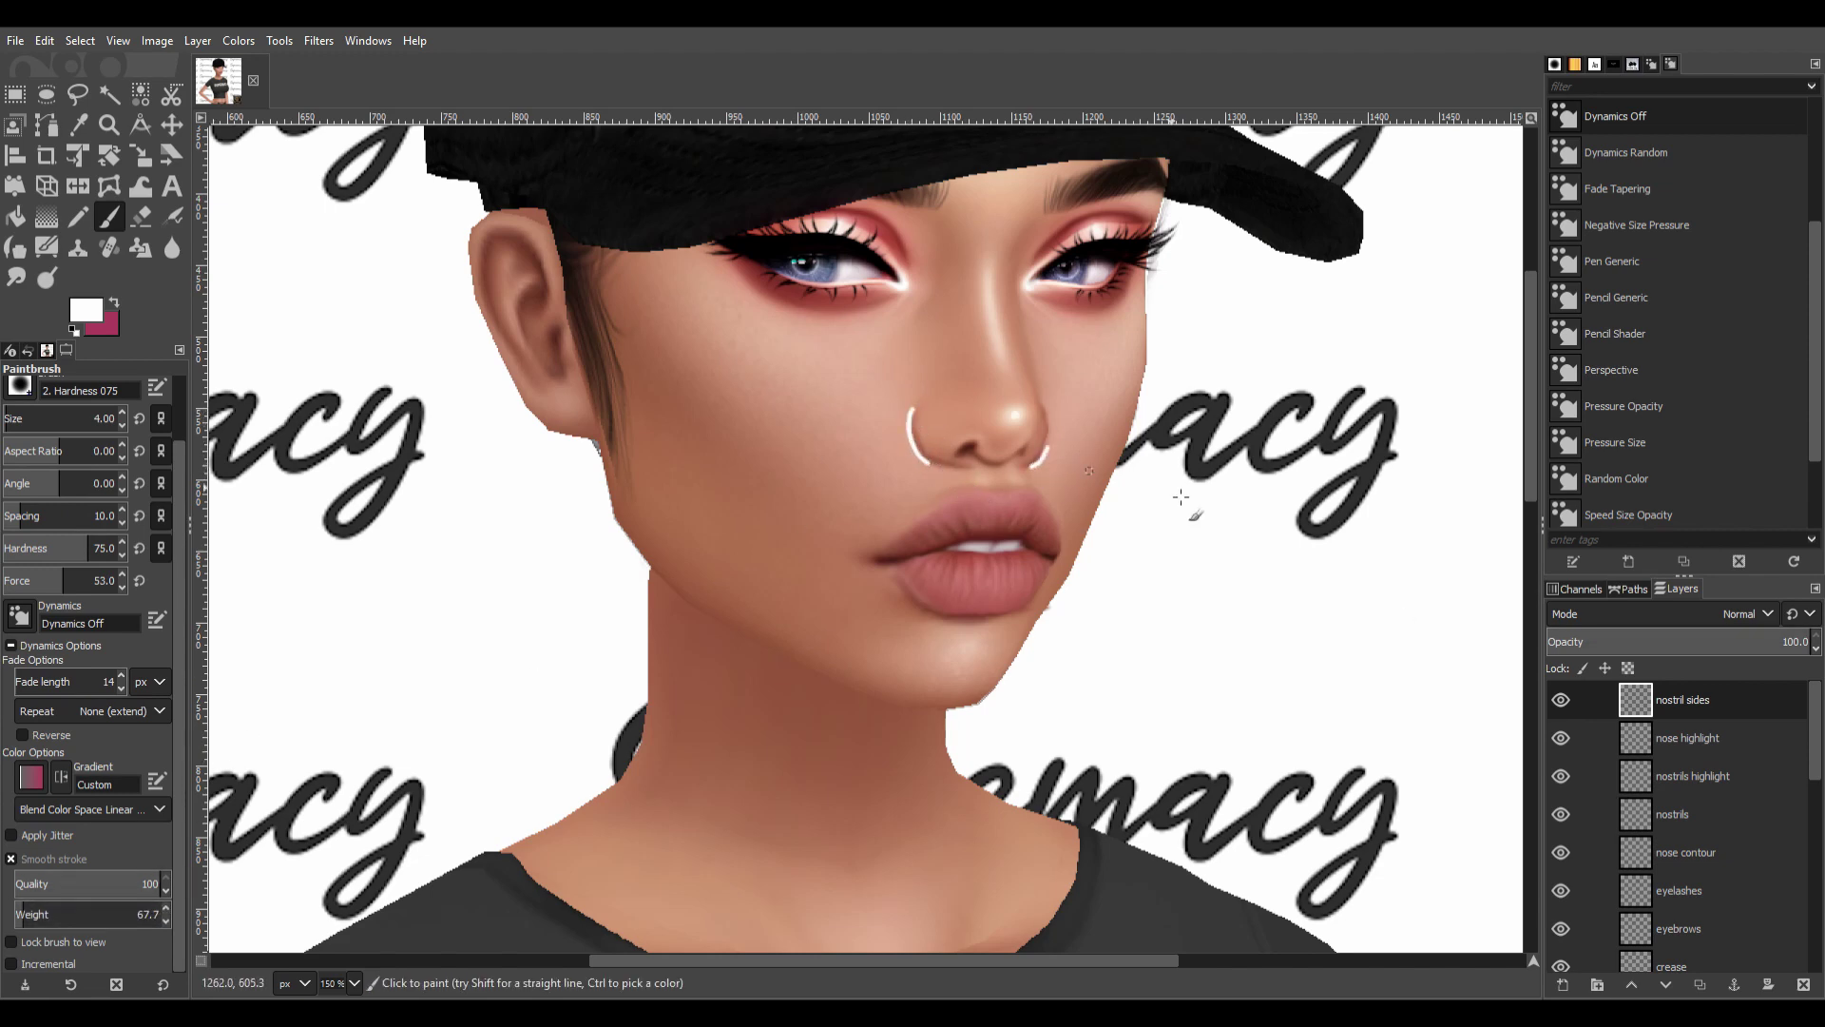
left_click(1740, 613)
left_click(319, 40)
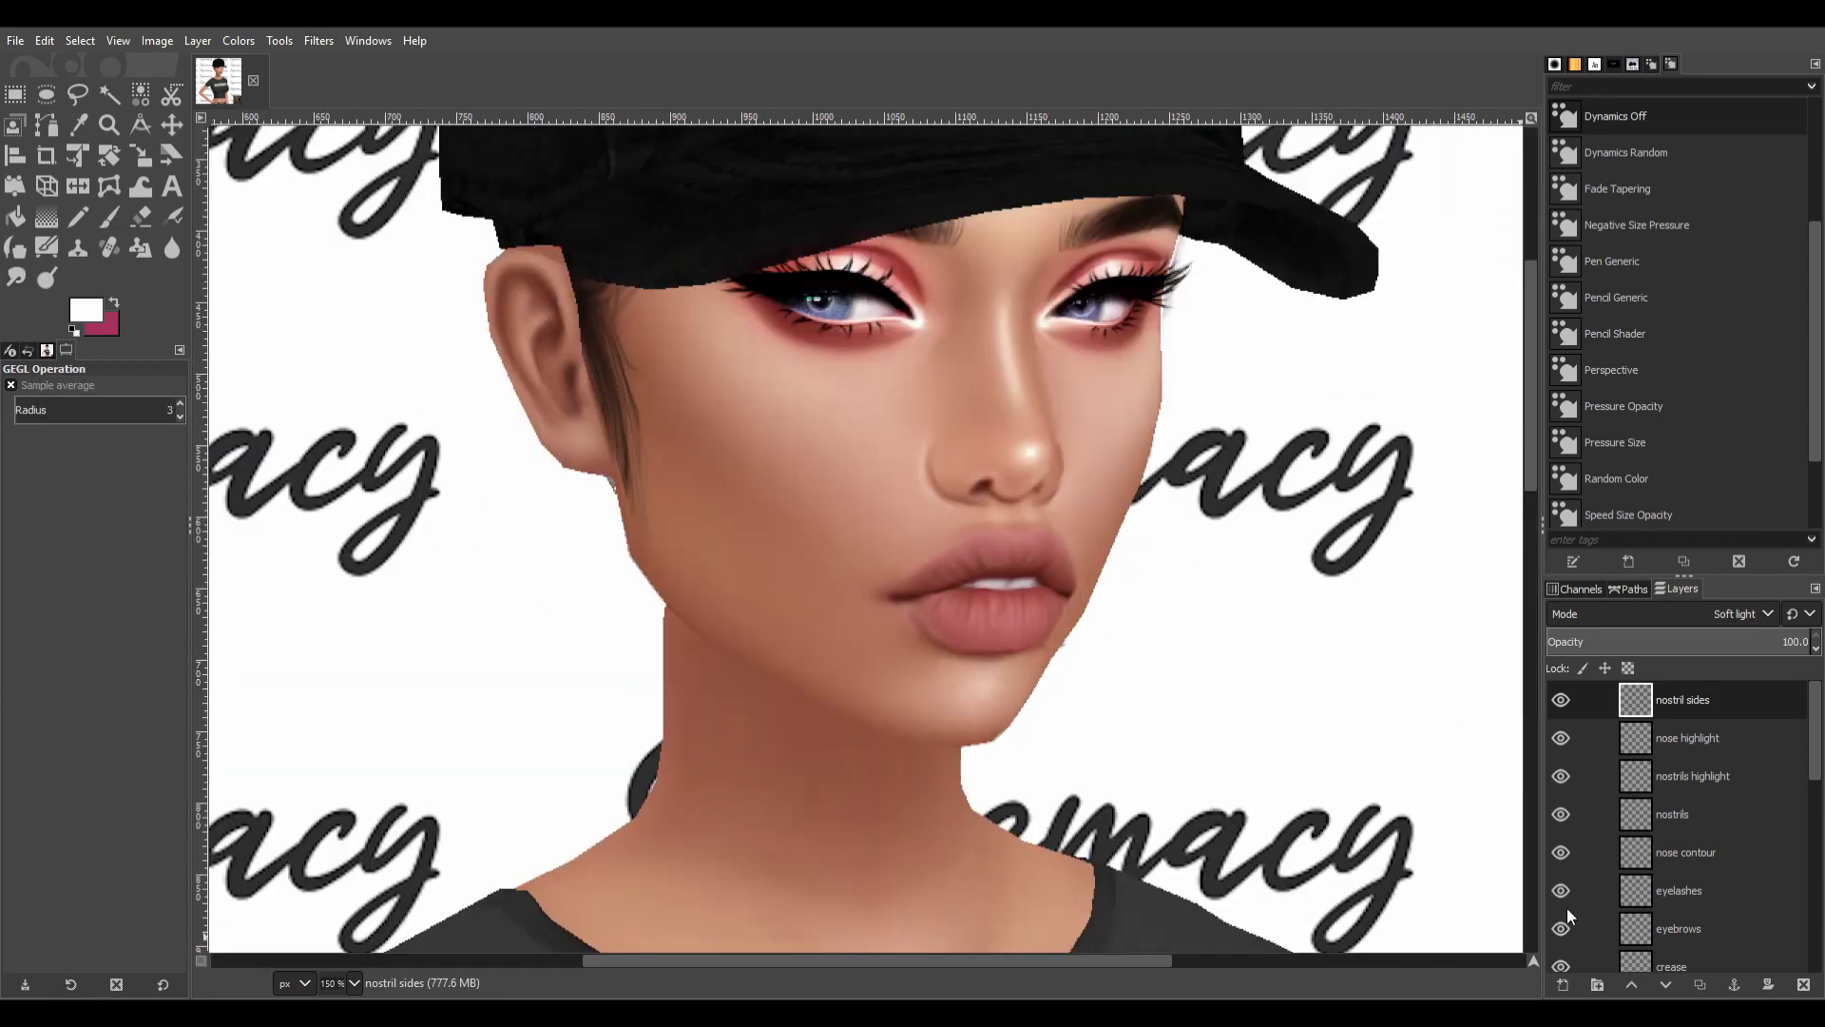
Dab a white cupid's bow dot above the upper lip, blended in Soft light.
key("p")
left_click(1015, 519)
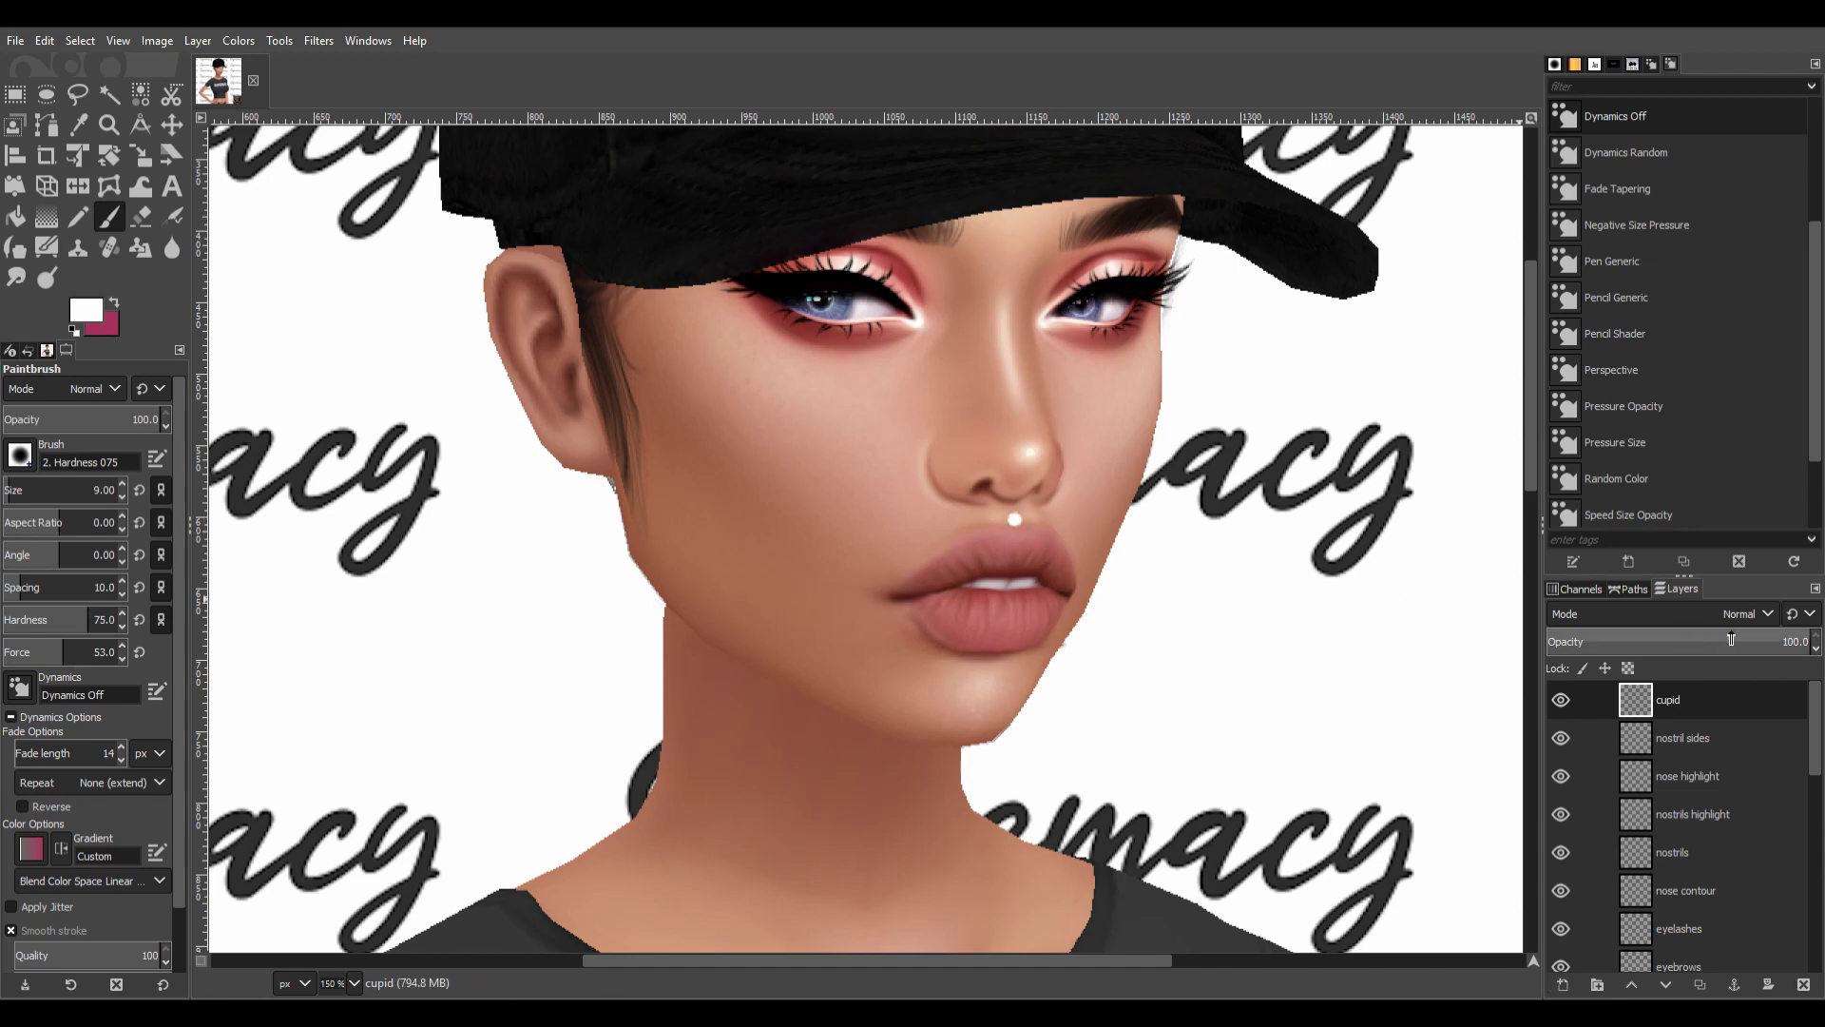
left_click(1740, 613)
key("shift+e")
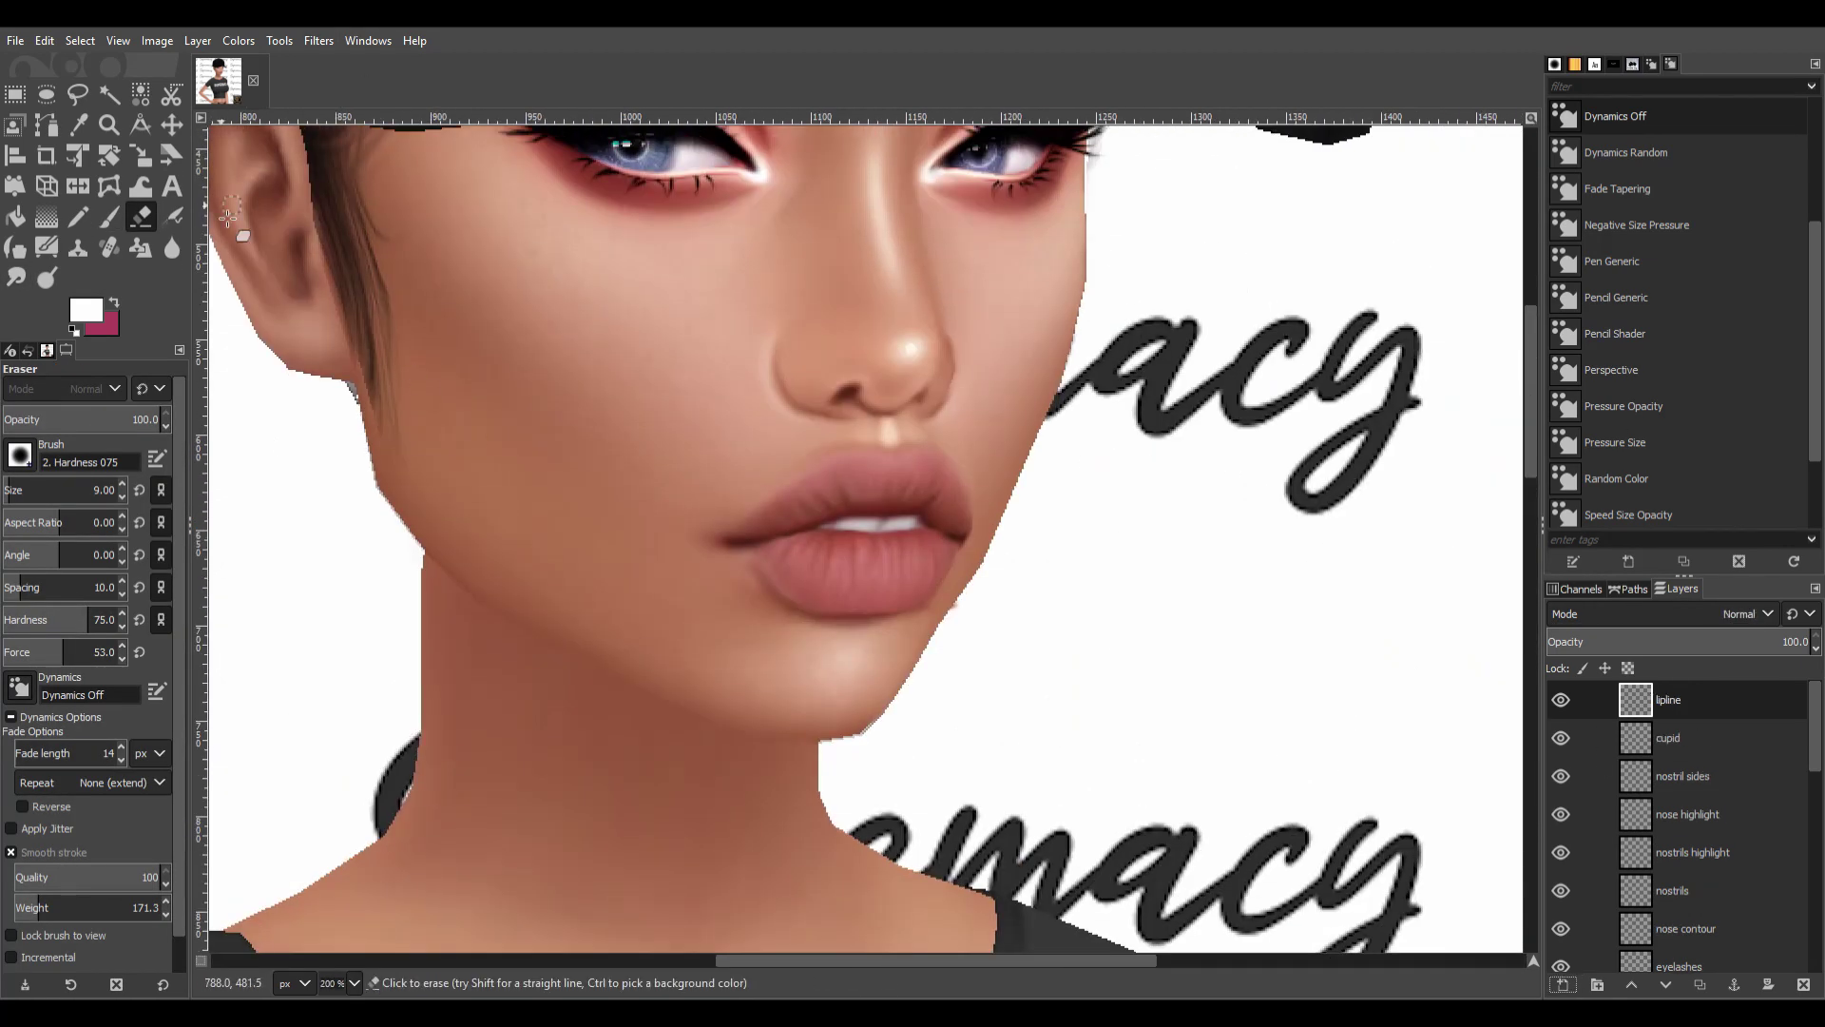
Paint a black line at the left lip corner with a size 7 brush.
key("p")
left_click(734, 540)
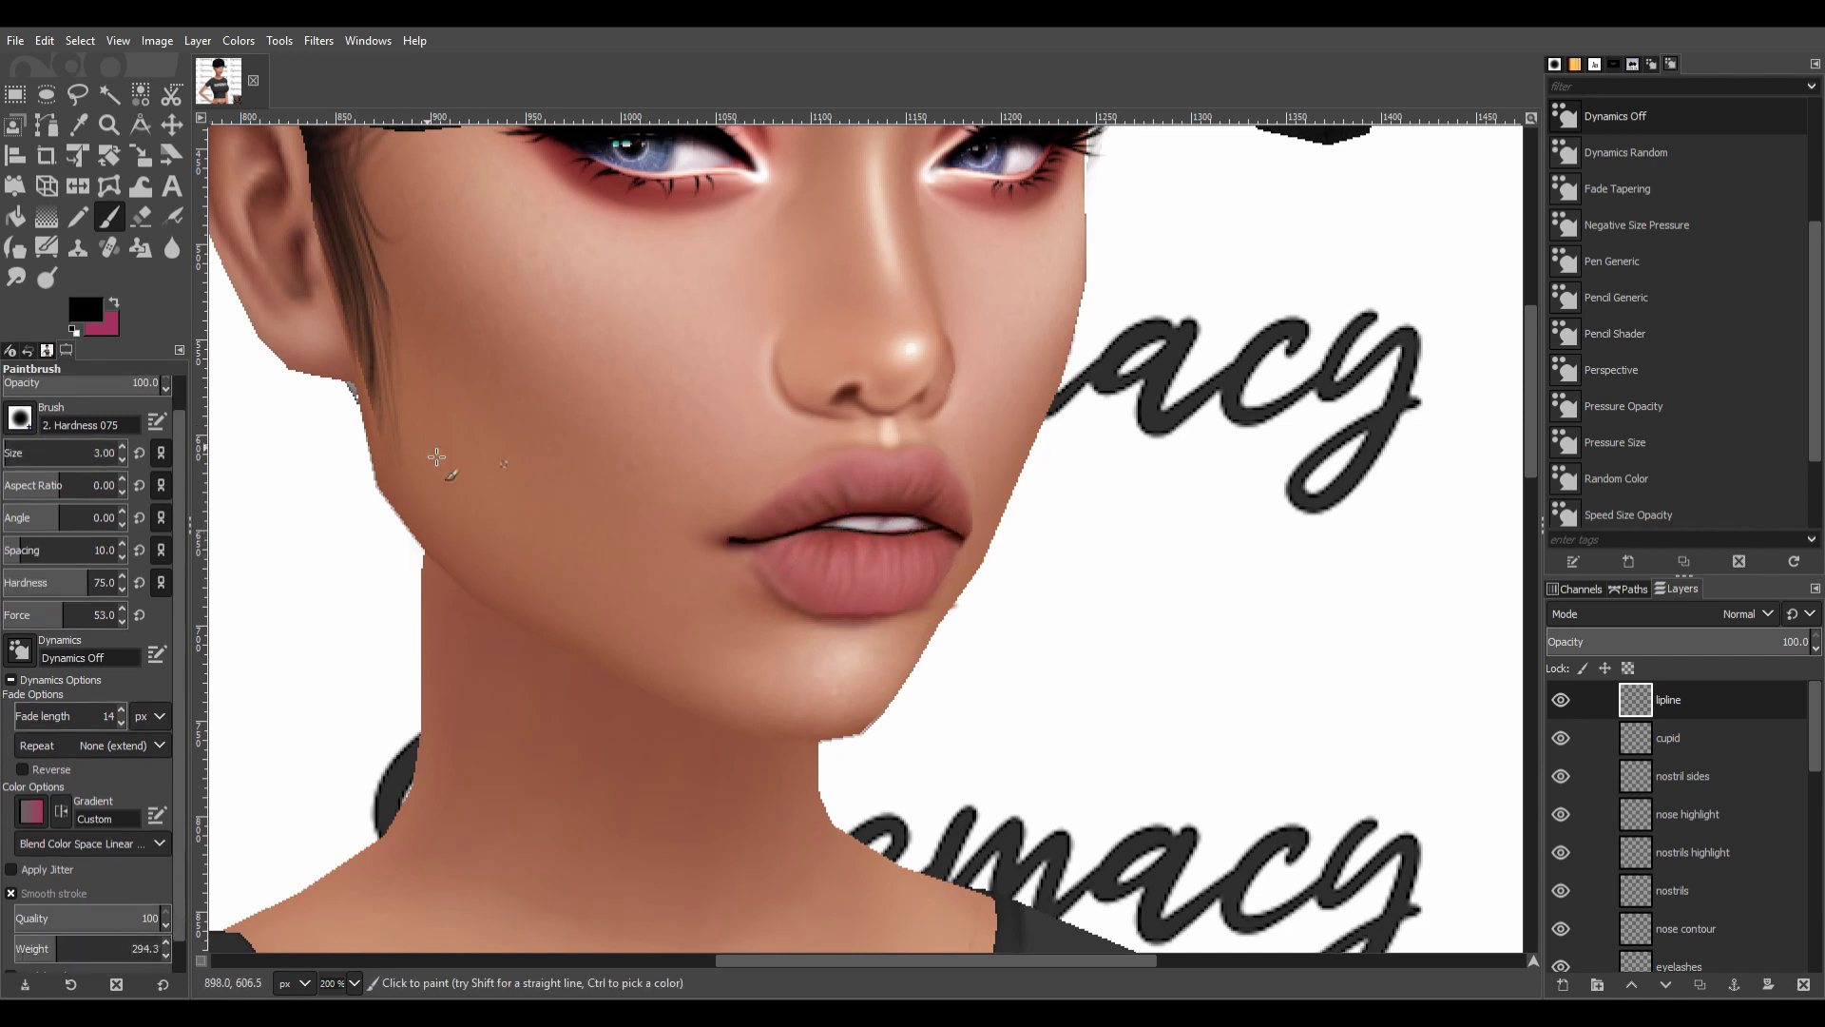
key("bracketright")
key("bracketright")
key("bracketright")
left_click_drag(729, 540, 747, 543)
Paint and smudge a dark line along the seam between the lips.
key("s")
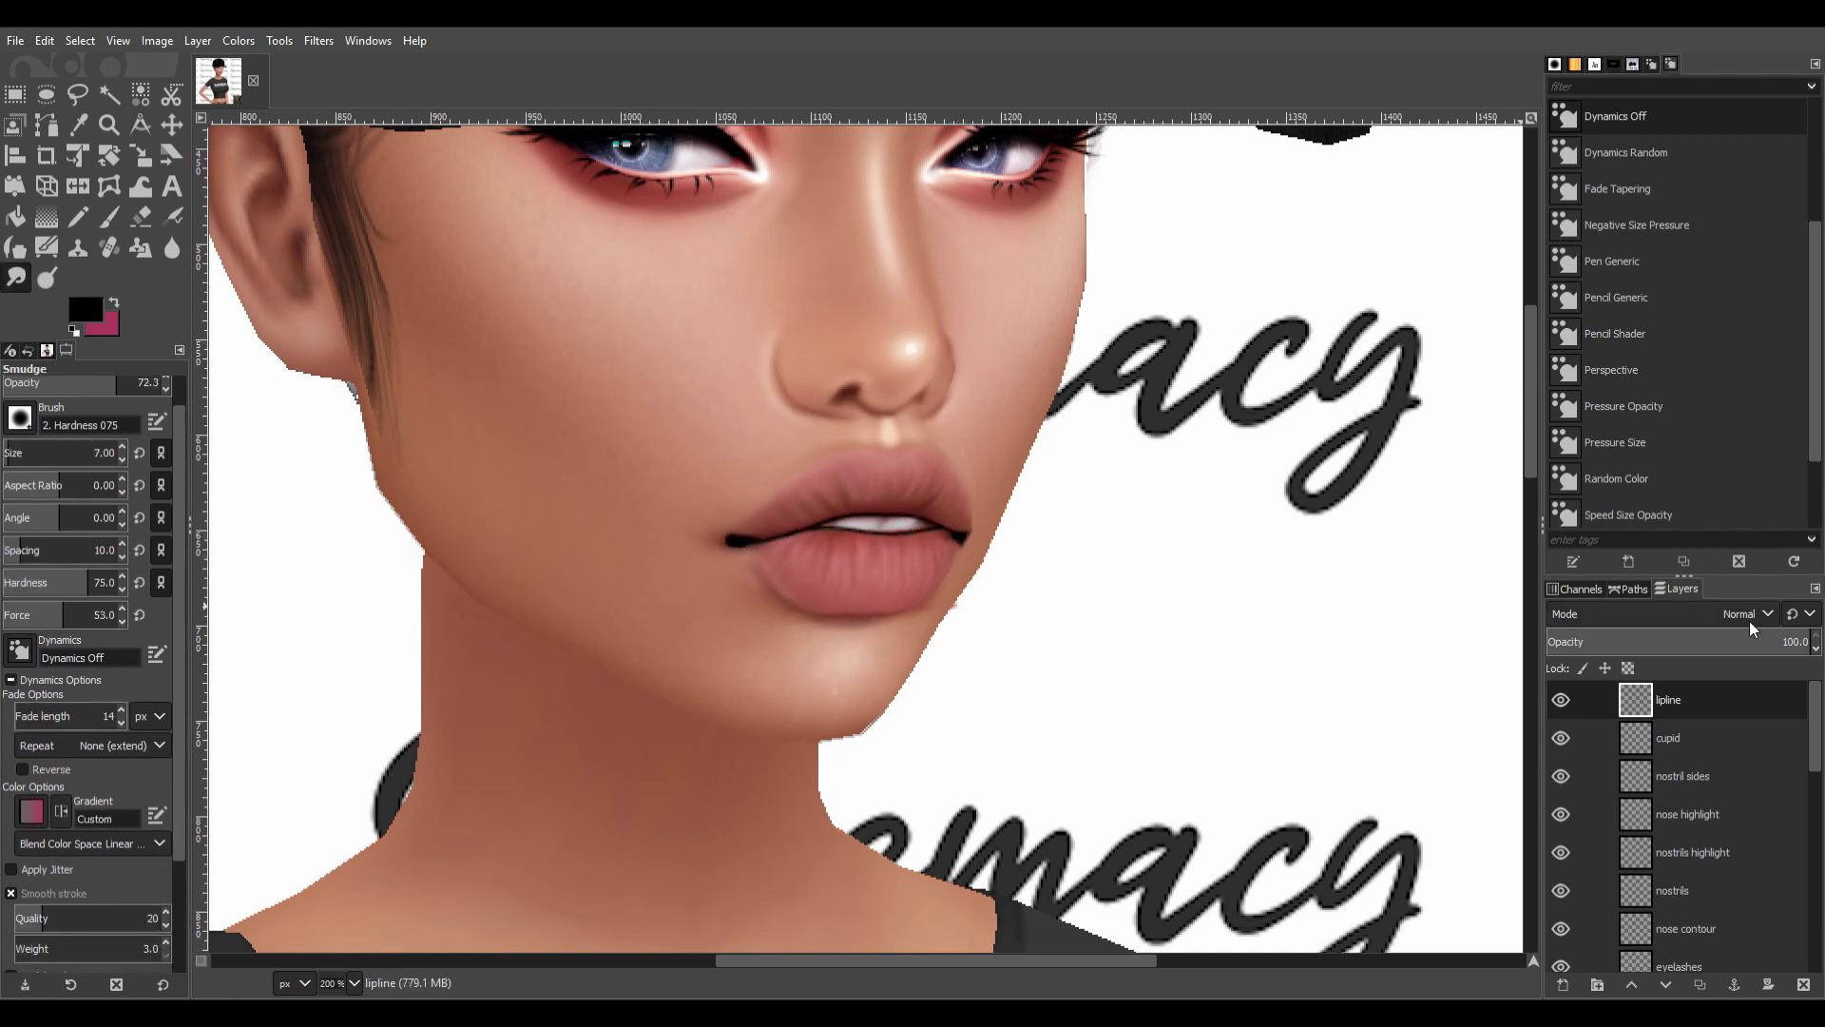
key("shift+d")
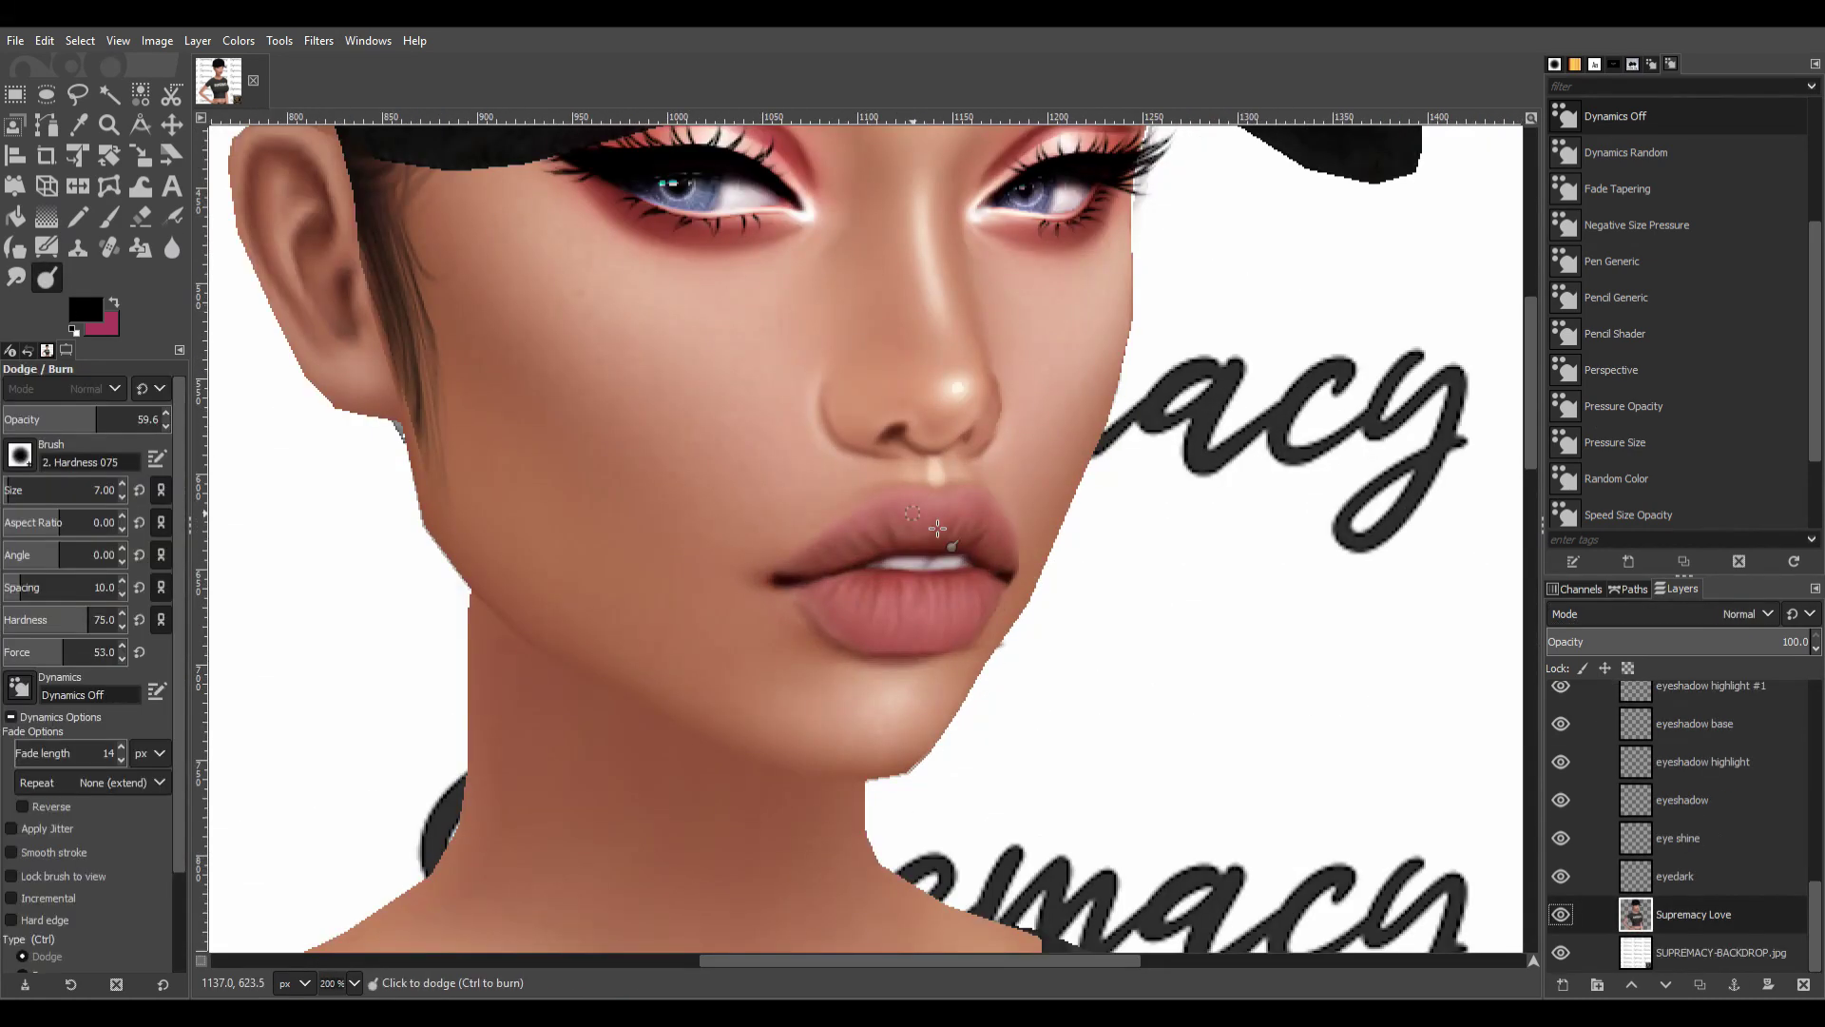
key("ctrl+z")
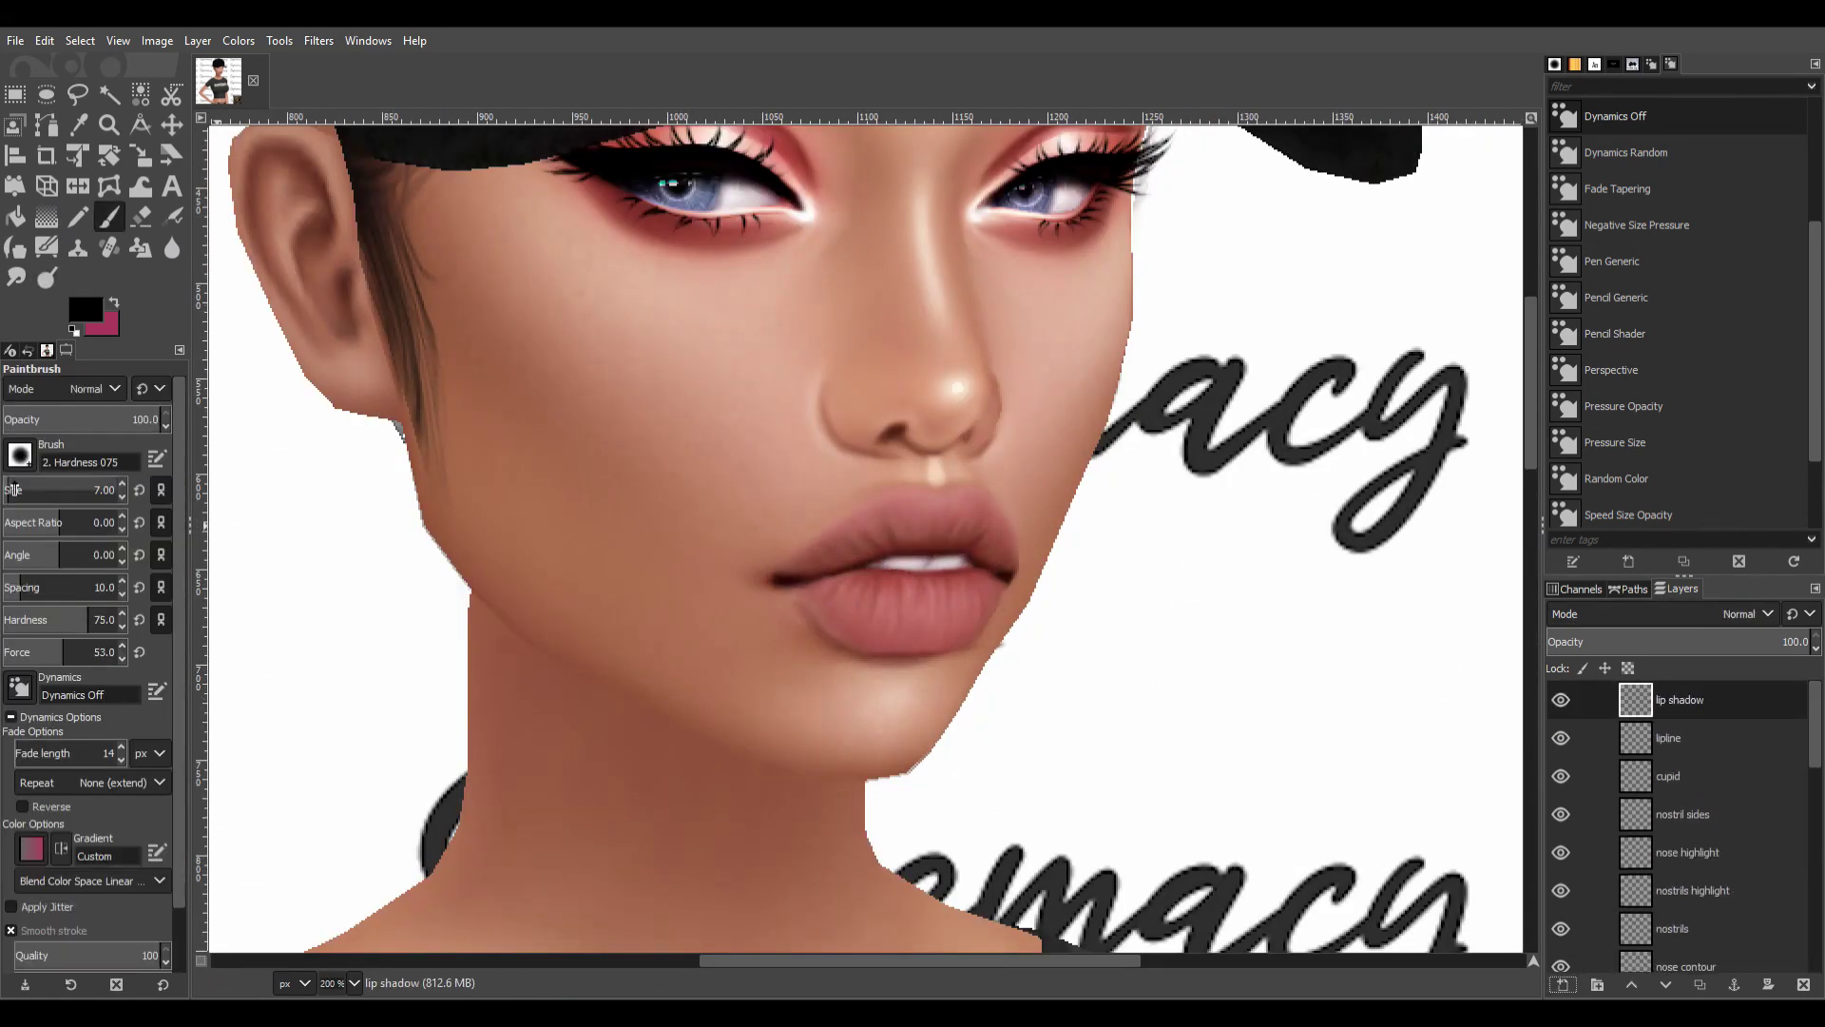
mouse_move(810, 573)
left_mouse_down()
mouse_move(888, 548)
mouse_move(979, 570)
left_mouse_up()
key("s")
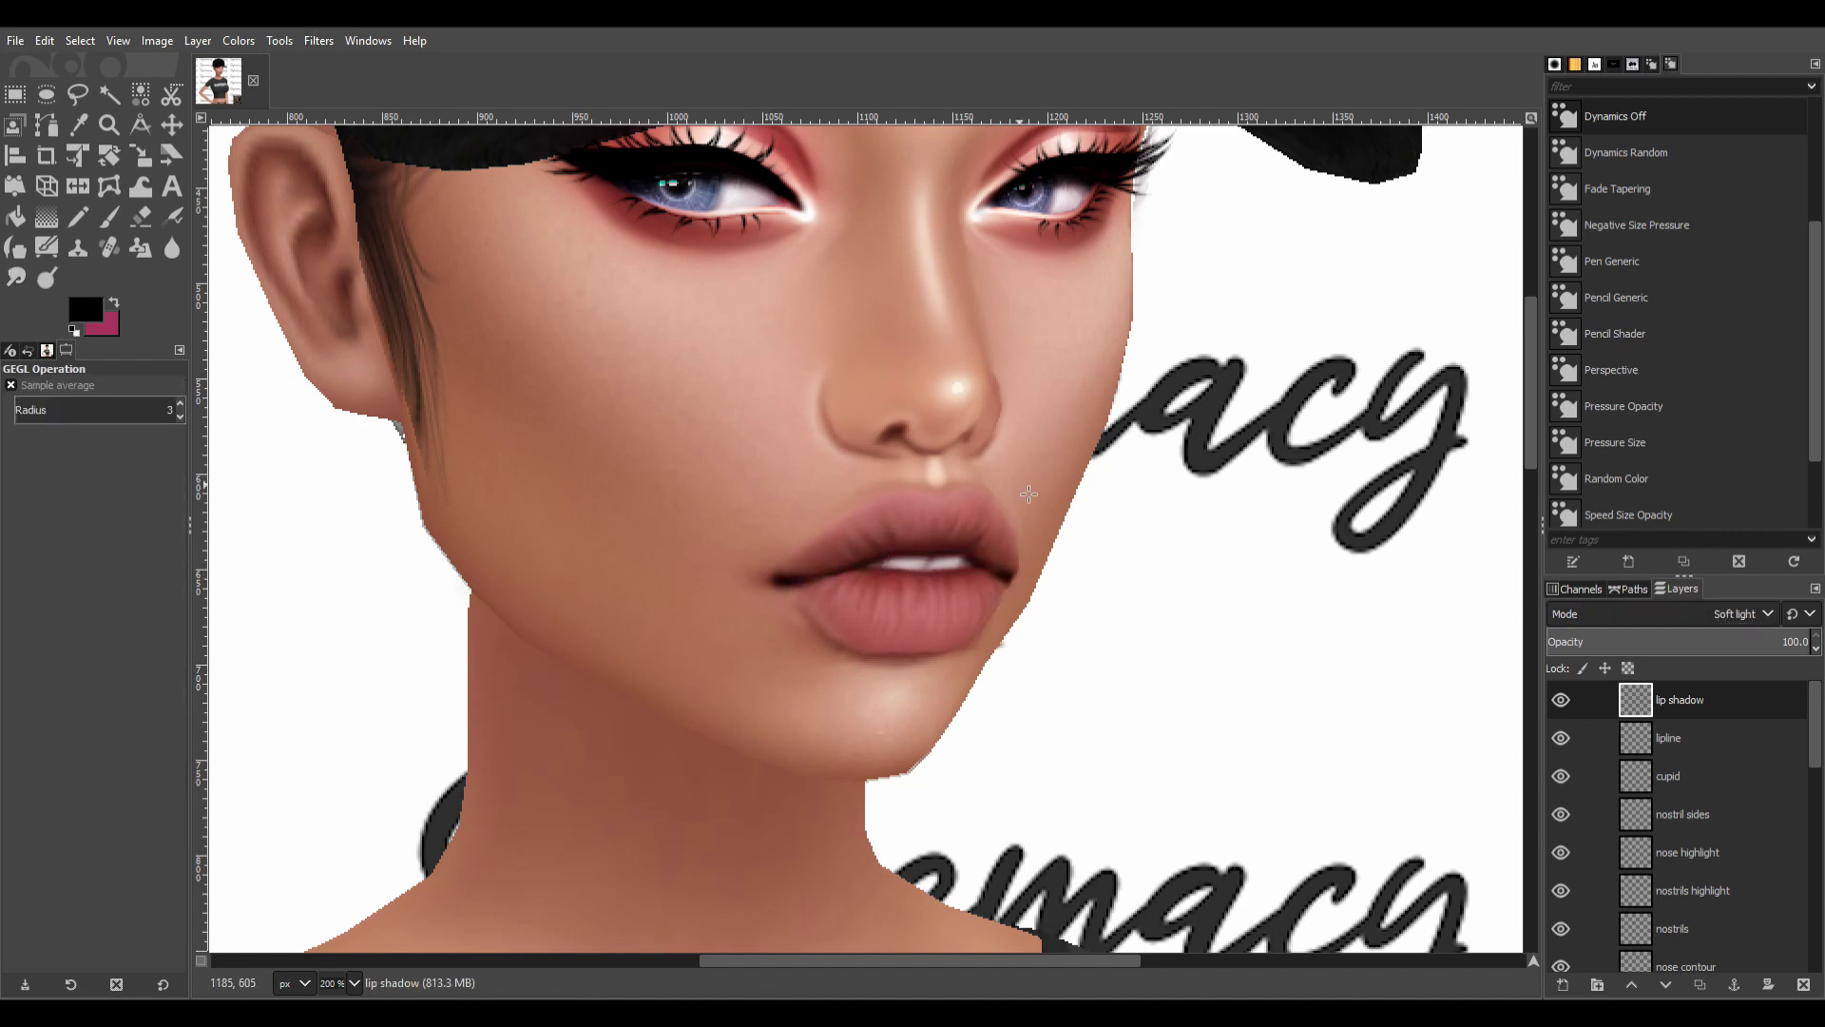
Add a lip colour layer and paint red over the upper lip.
key("2")
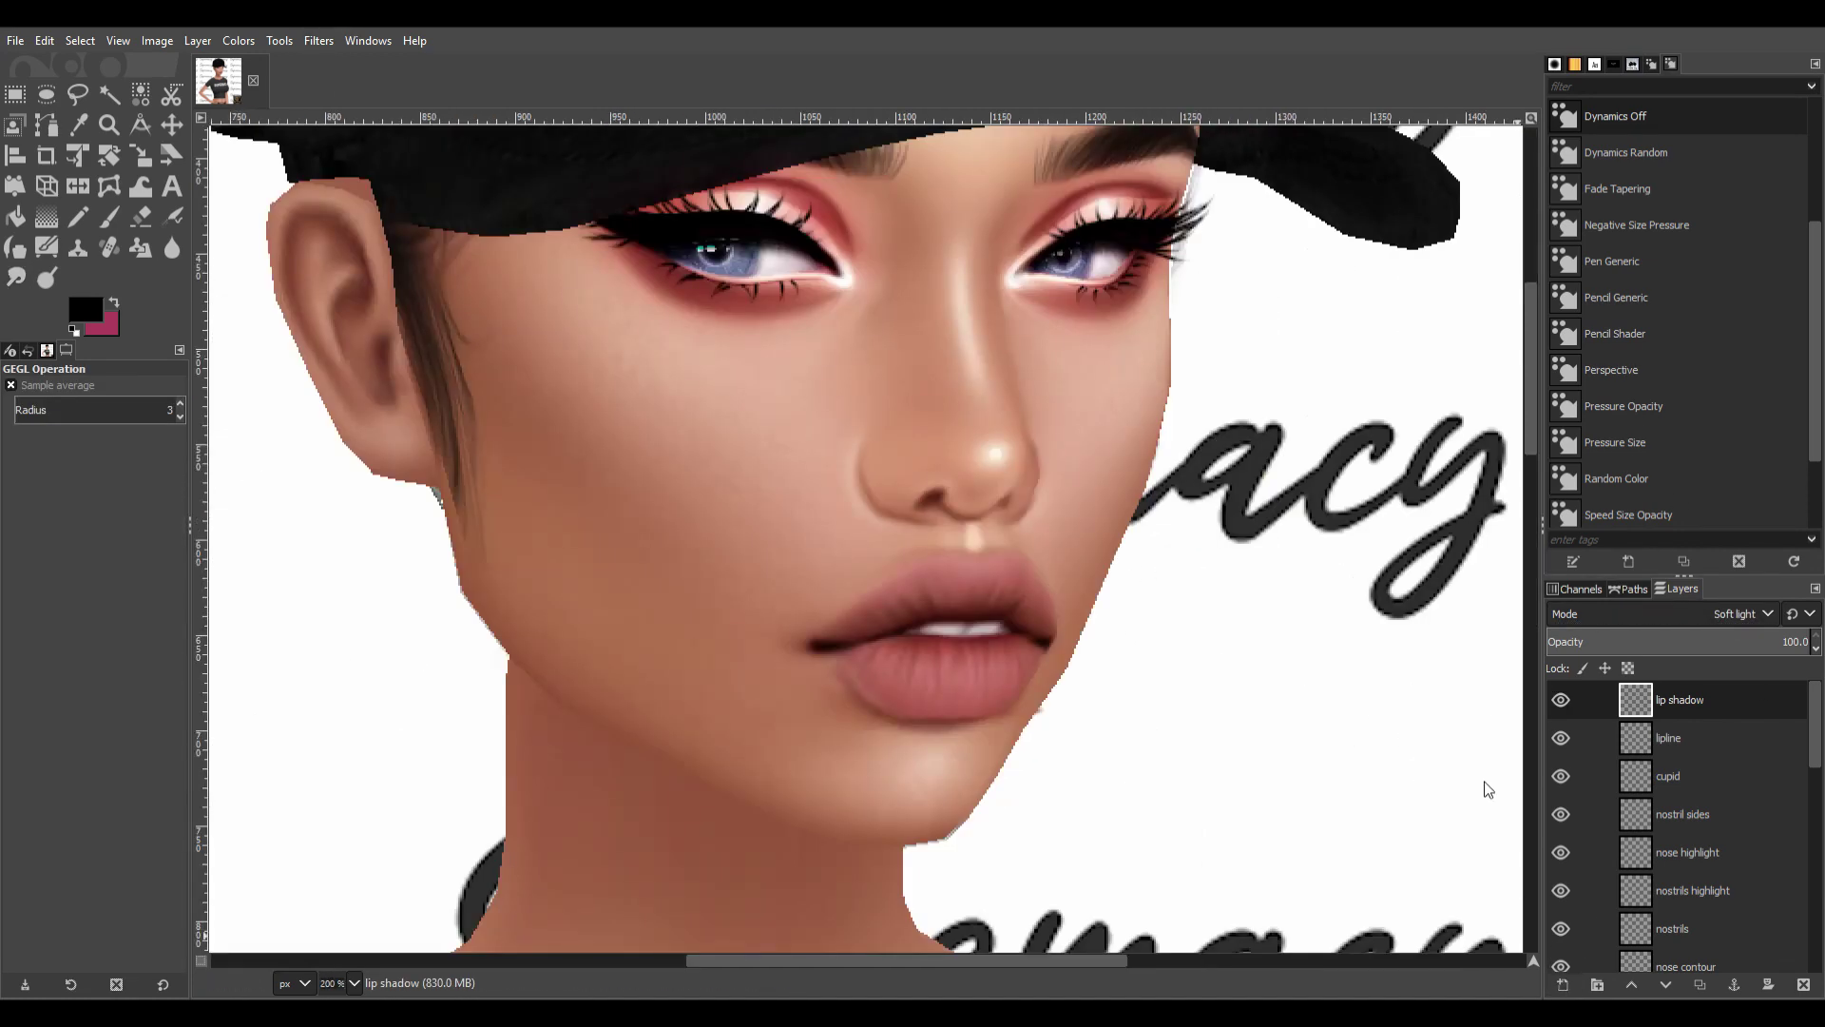
key("shift+ctrl+n")
key("p")
mouse_move(937, 608)
left_mouse_down()
mouse_move(962, 610)
mouse_move(919, 673)
mouse_move(950, 680)
left_mouse_up()
Smudge the red lip colour toward the corners and soften it with the averaging filter.
key("s")
left_click_drag(894, 589, 1035, 658)
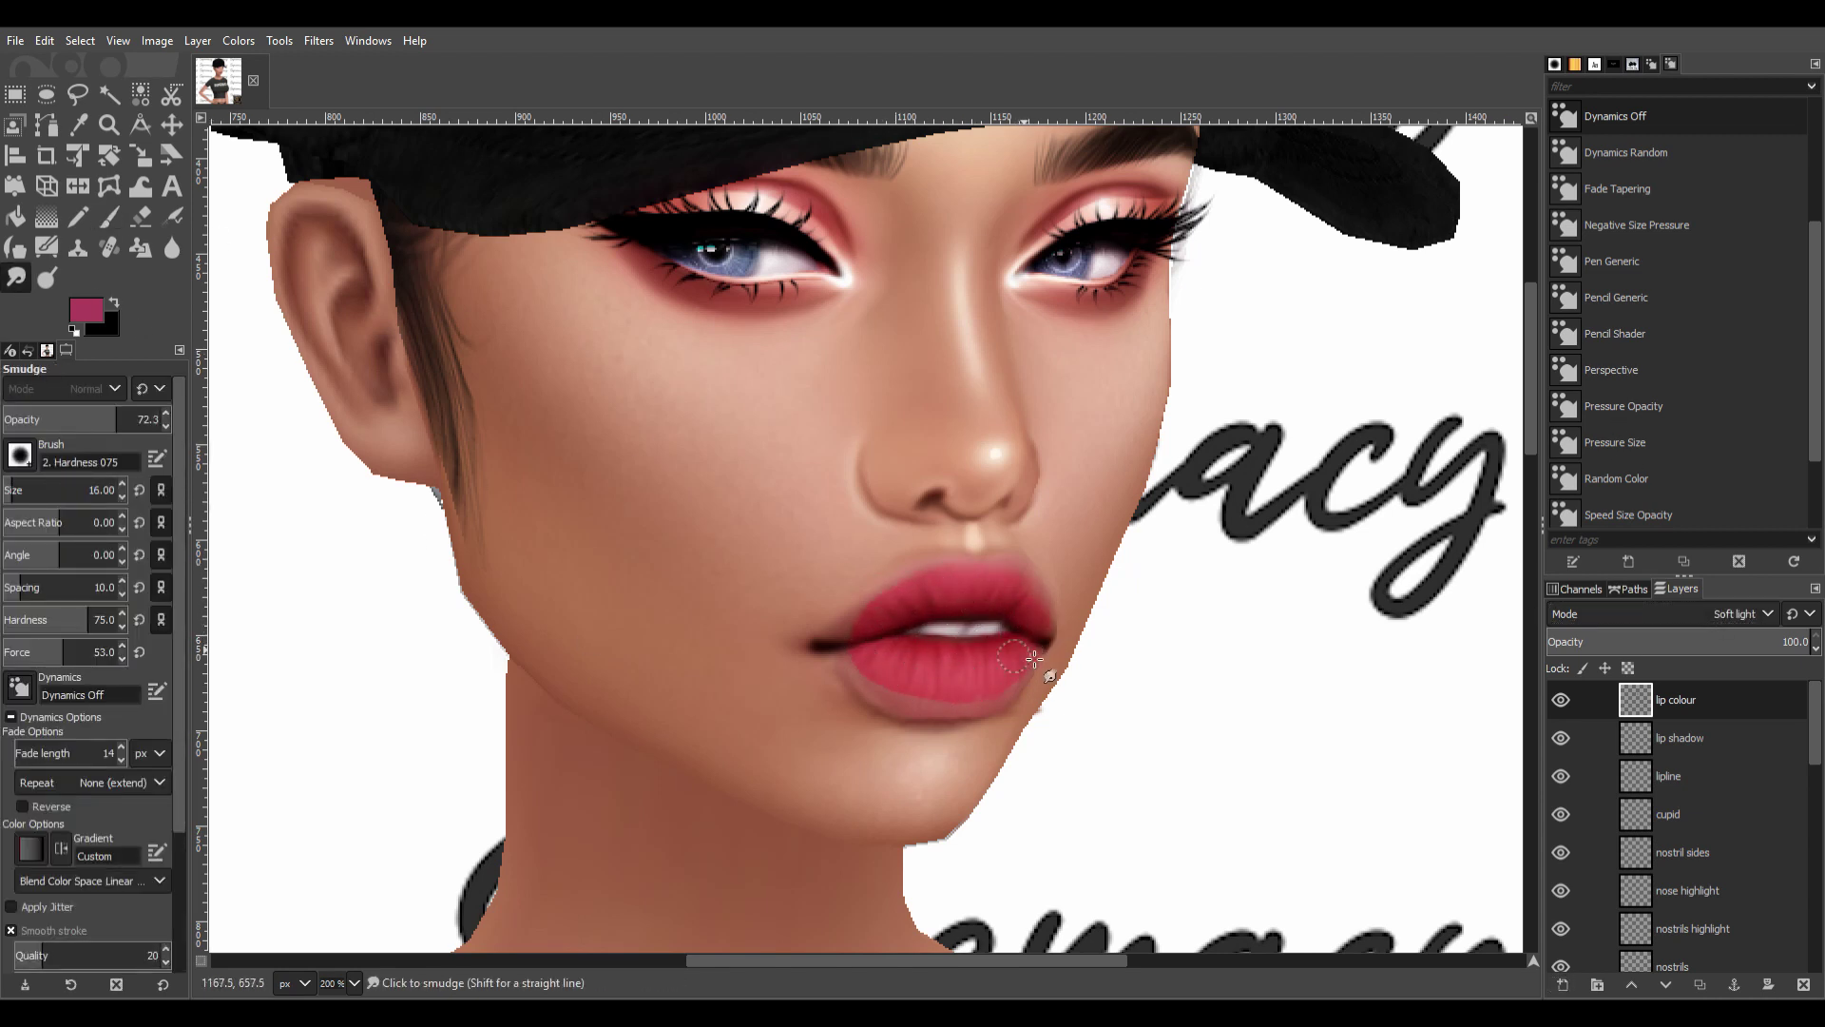
key("minus")
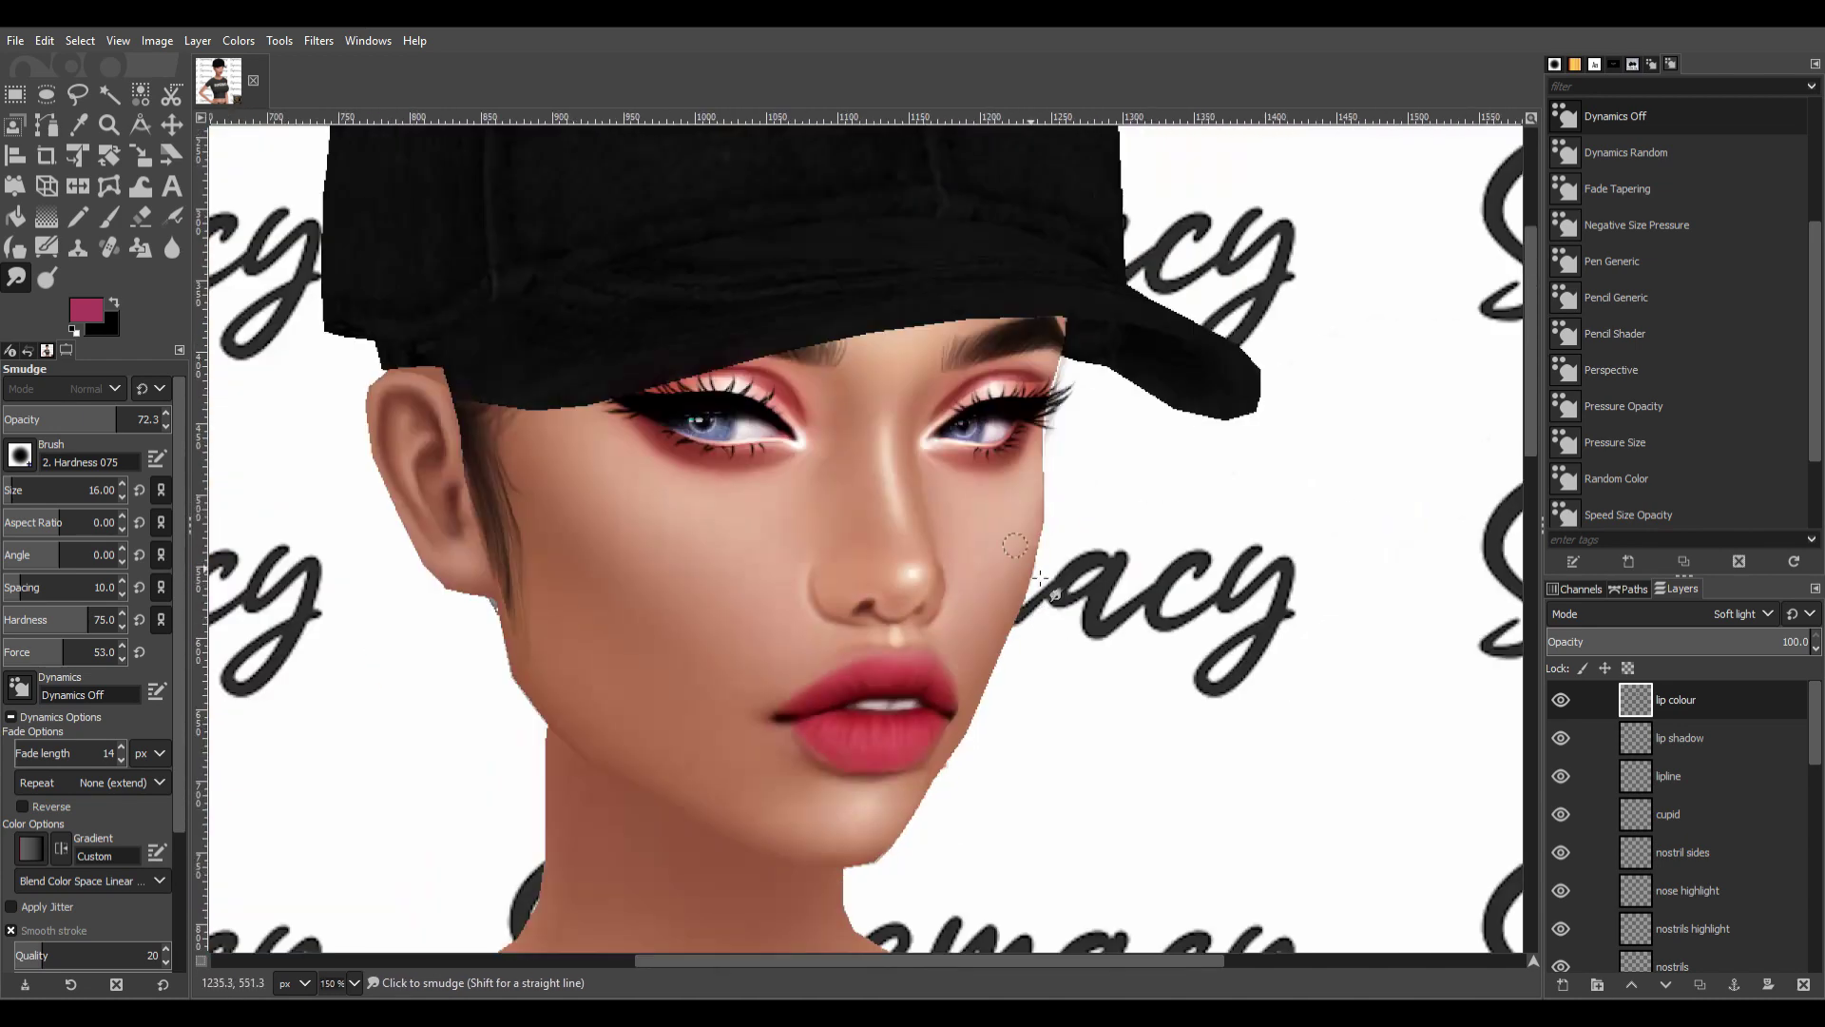
scroll(1055, 594, "down", 2)
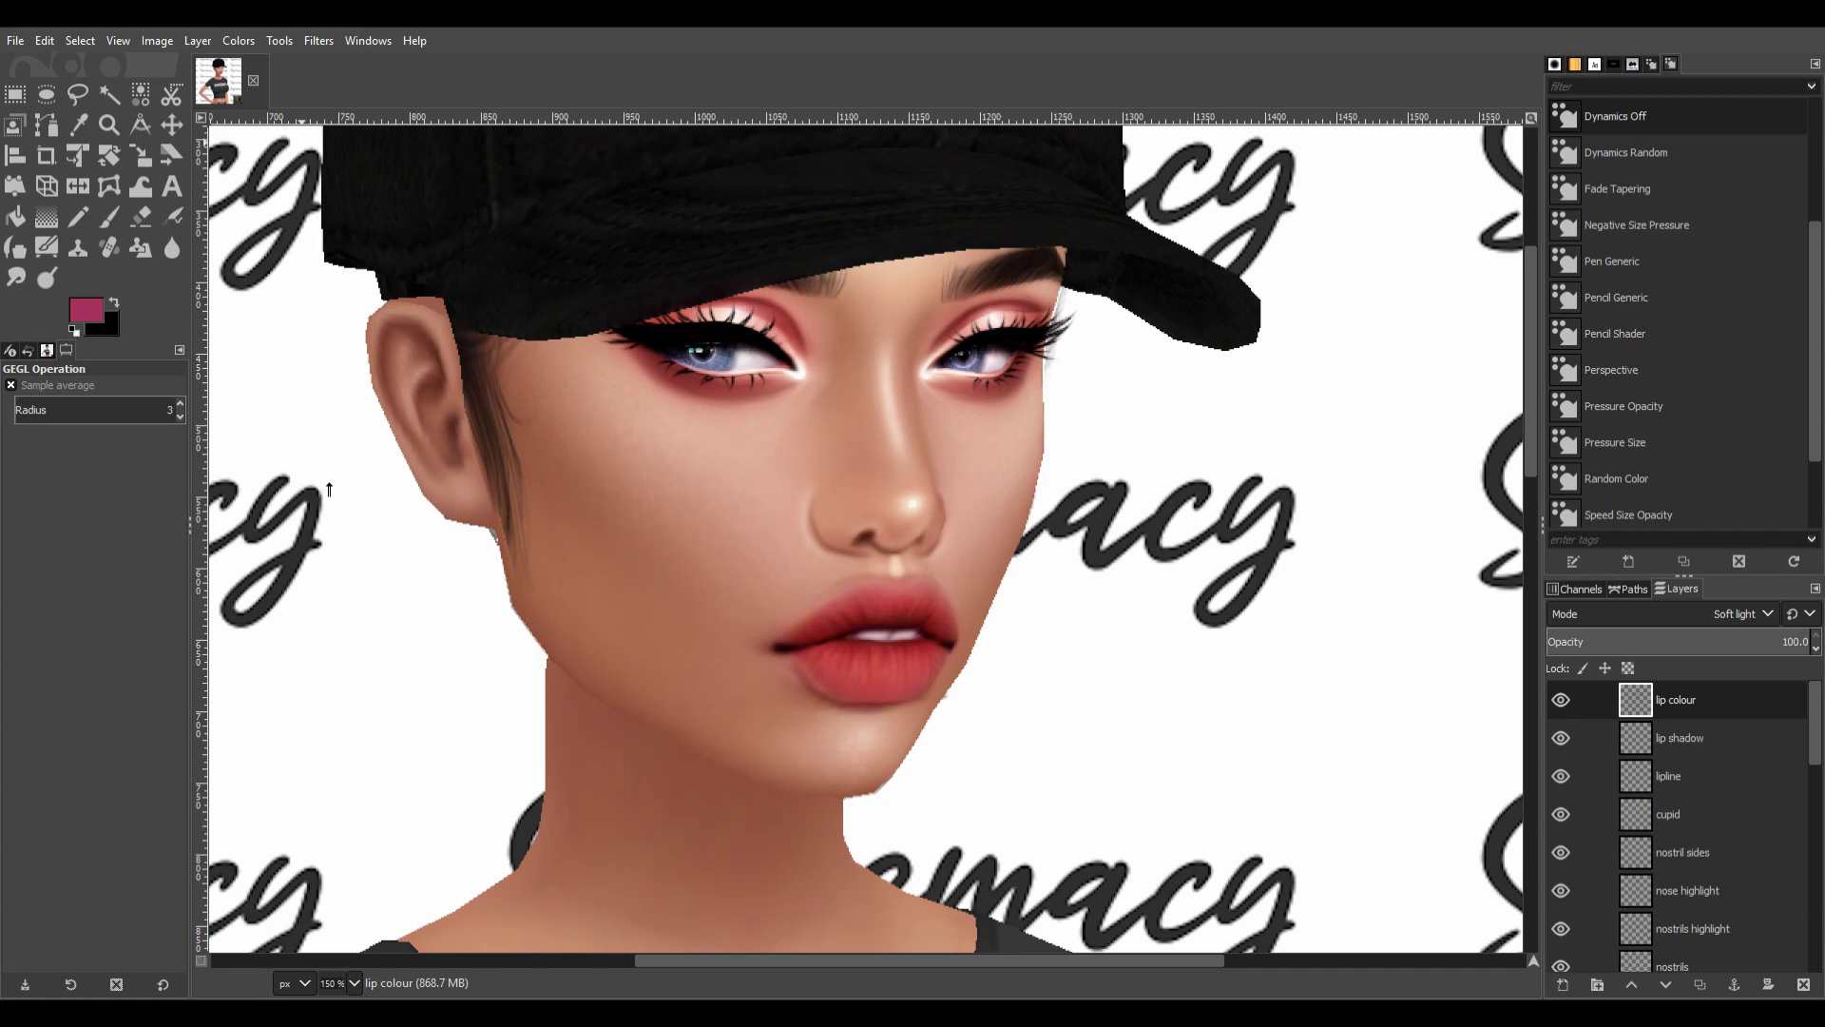
key("shift+ctrl+j")
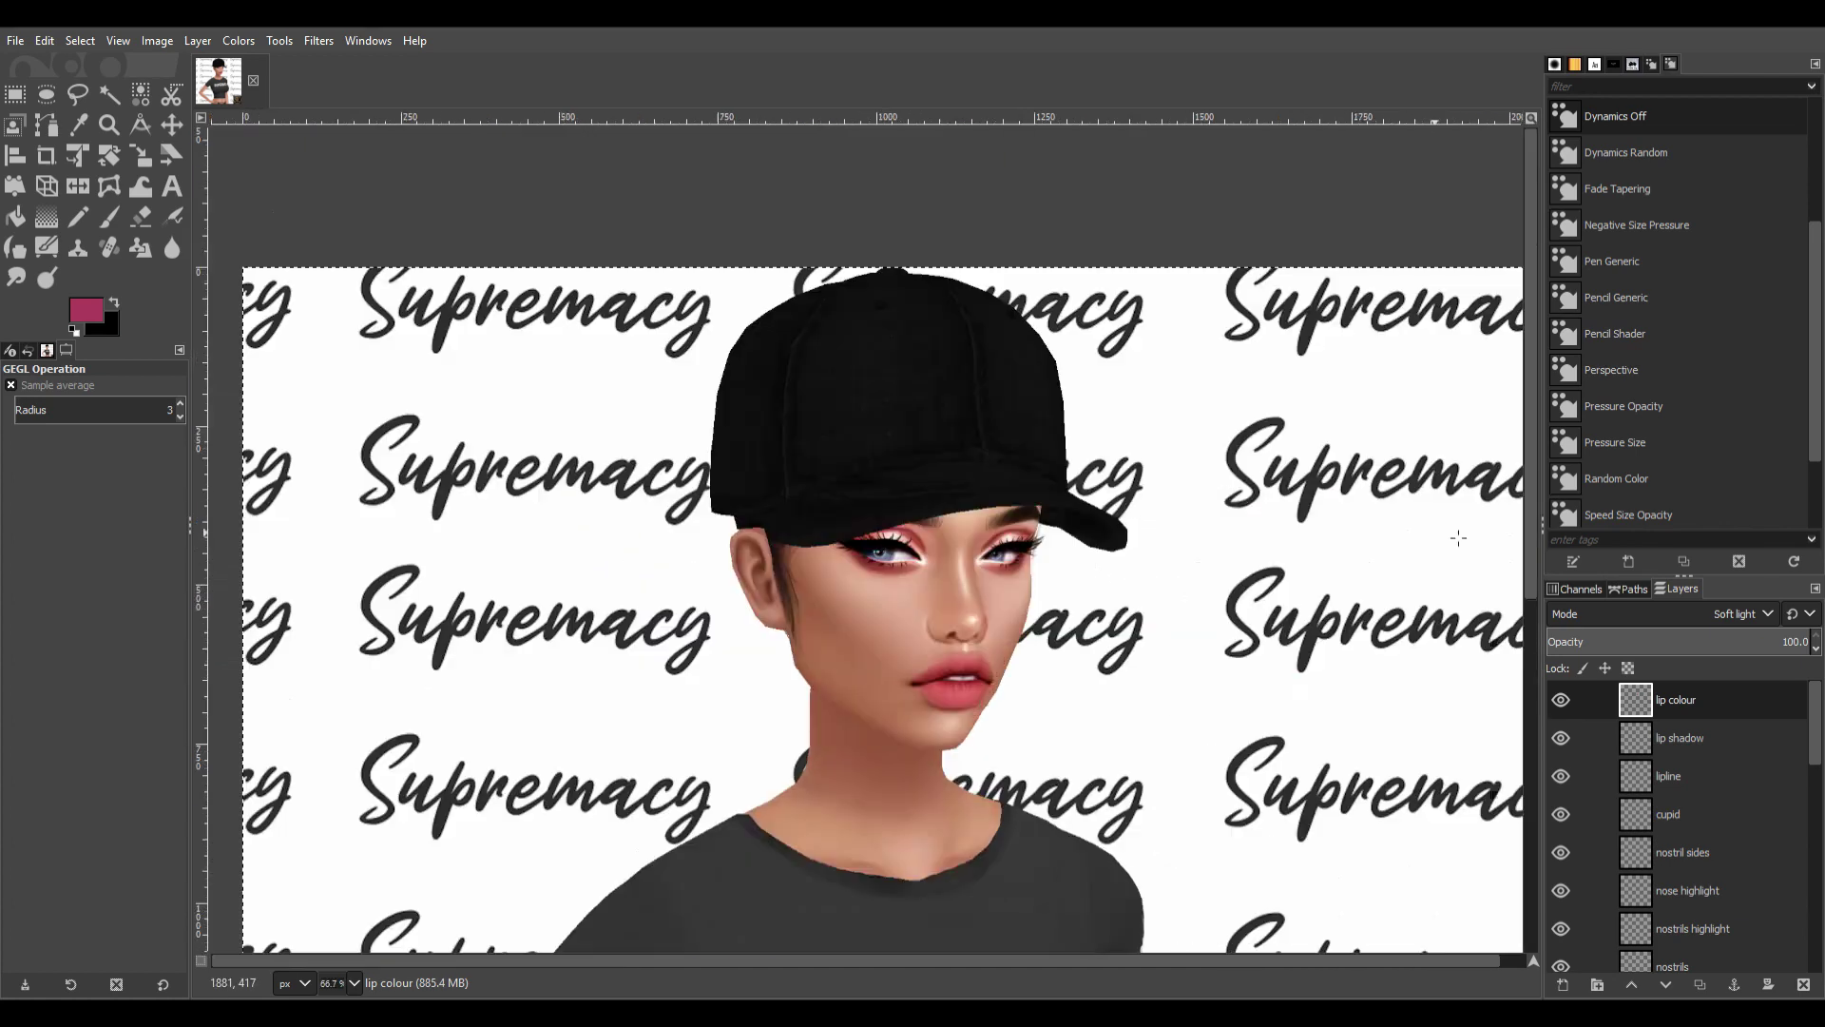
key("2")
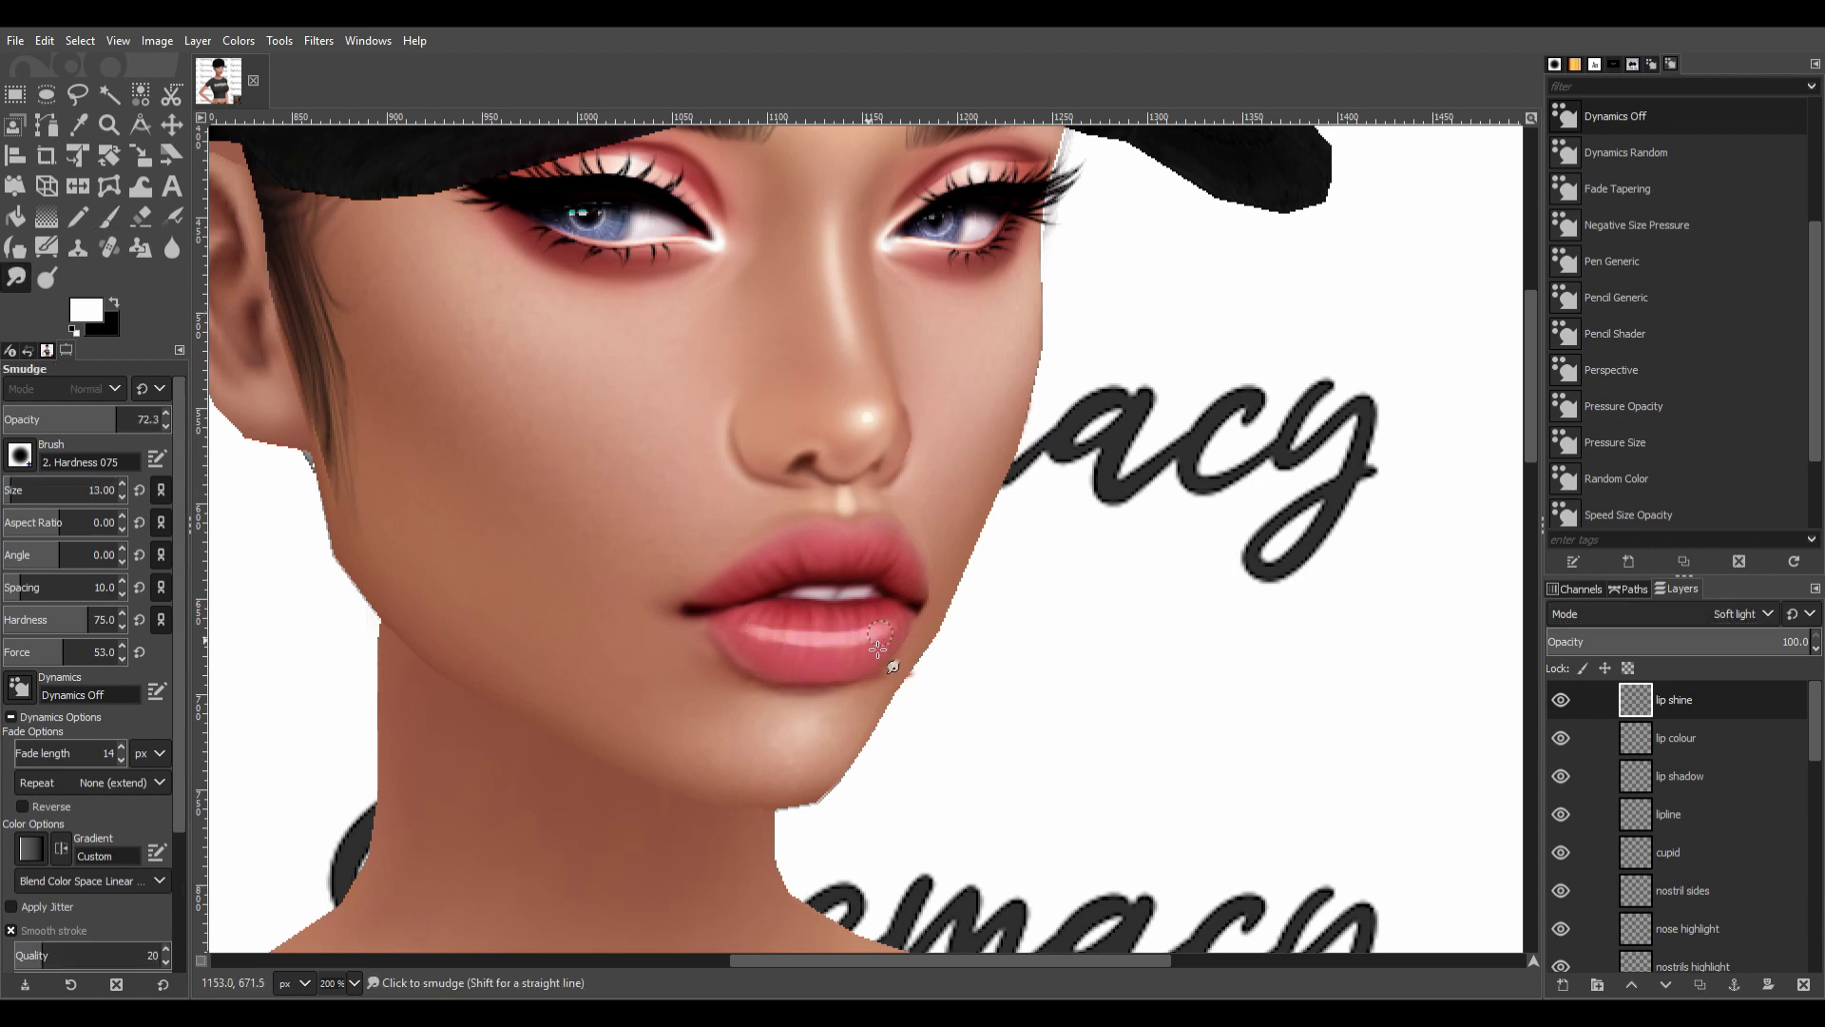
Paint and smudge a white shine on the upper lip and a left-corner highlight.
key("p")
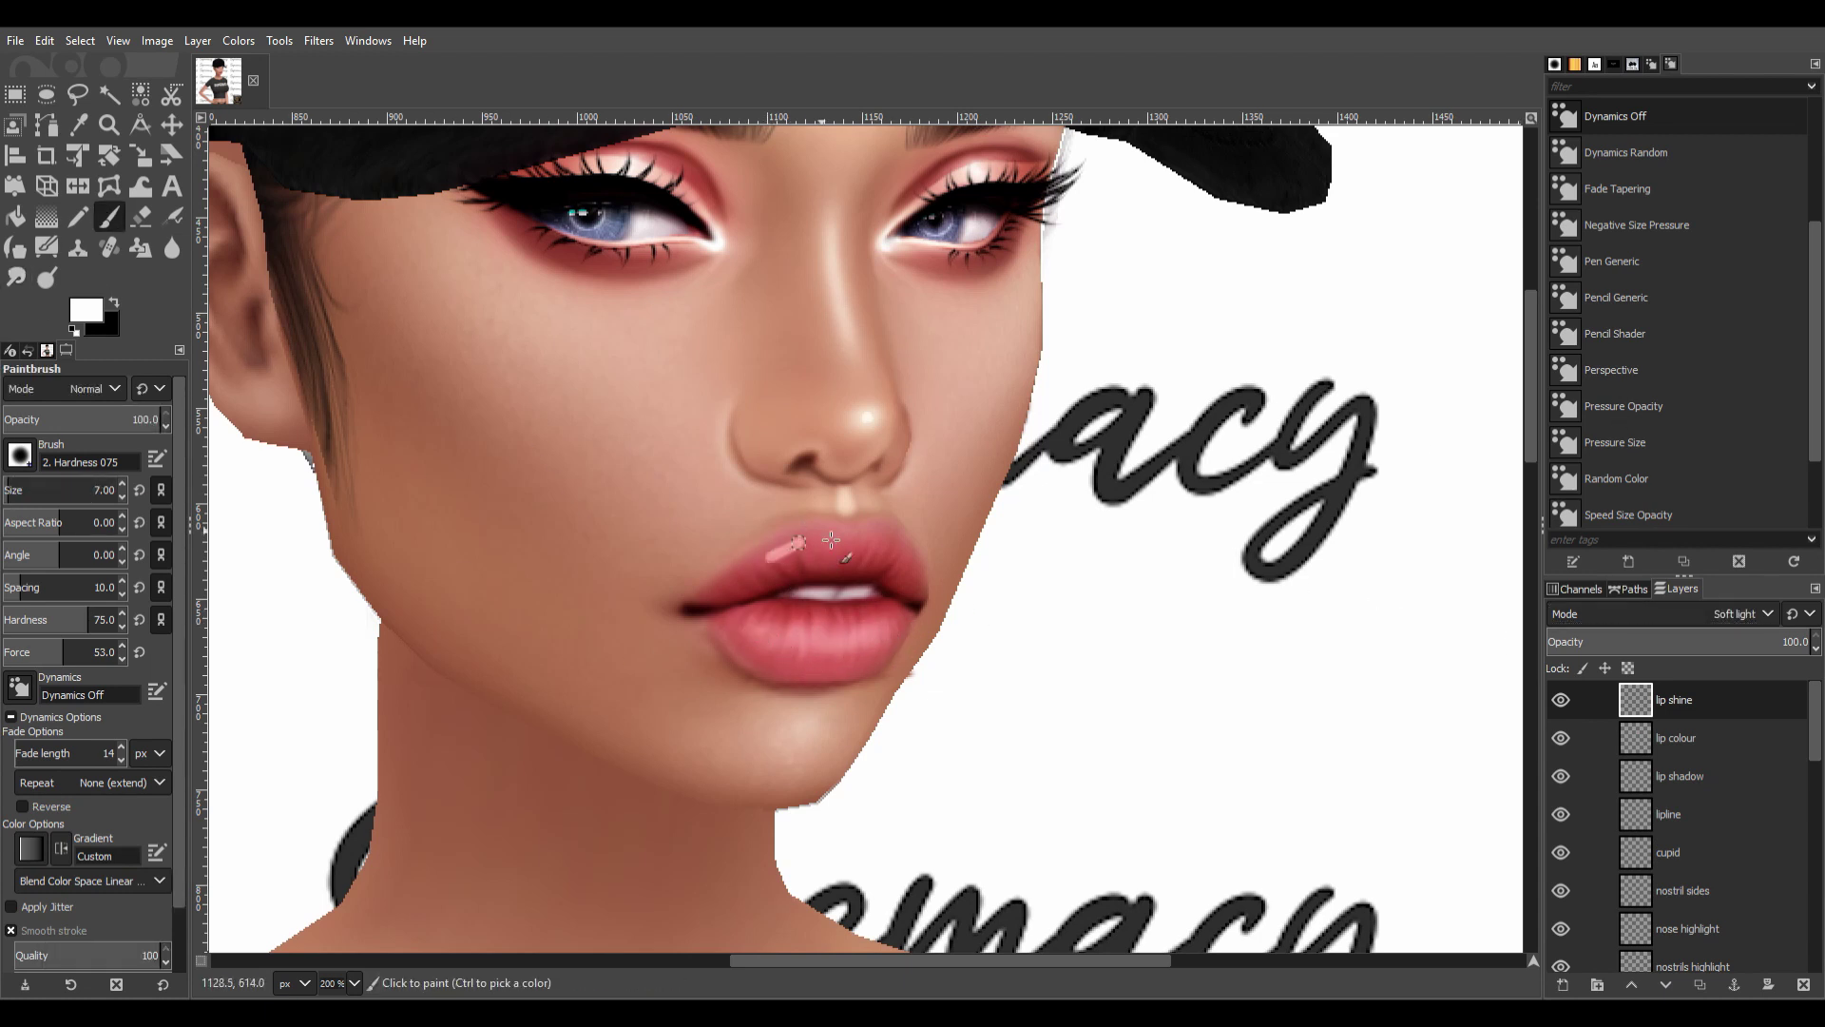
left_click_drag(832, 540, 908, 556)
key("s")
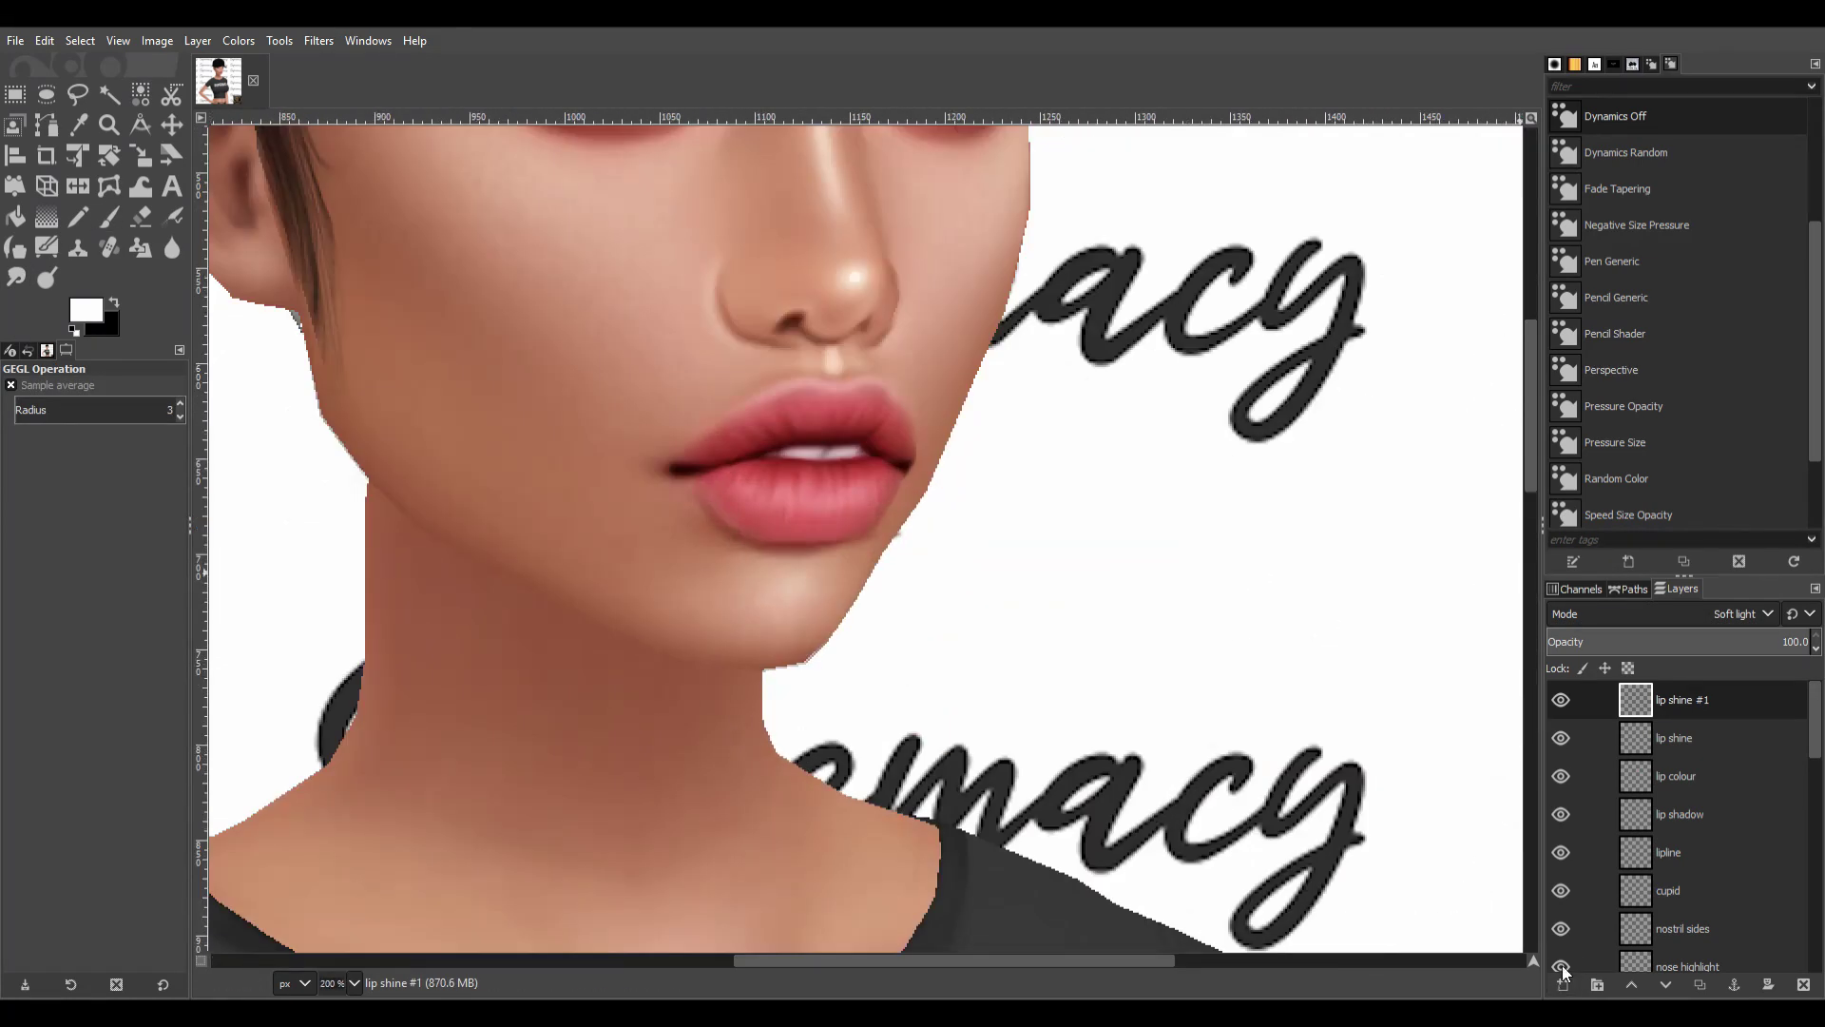
key("s")
left_click_drag(686, 483, 708, 487)
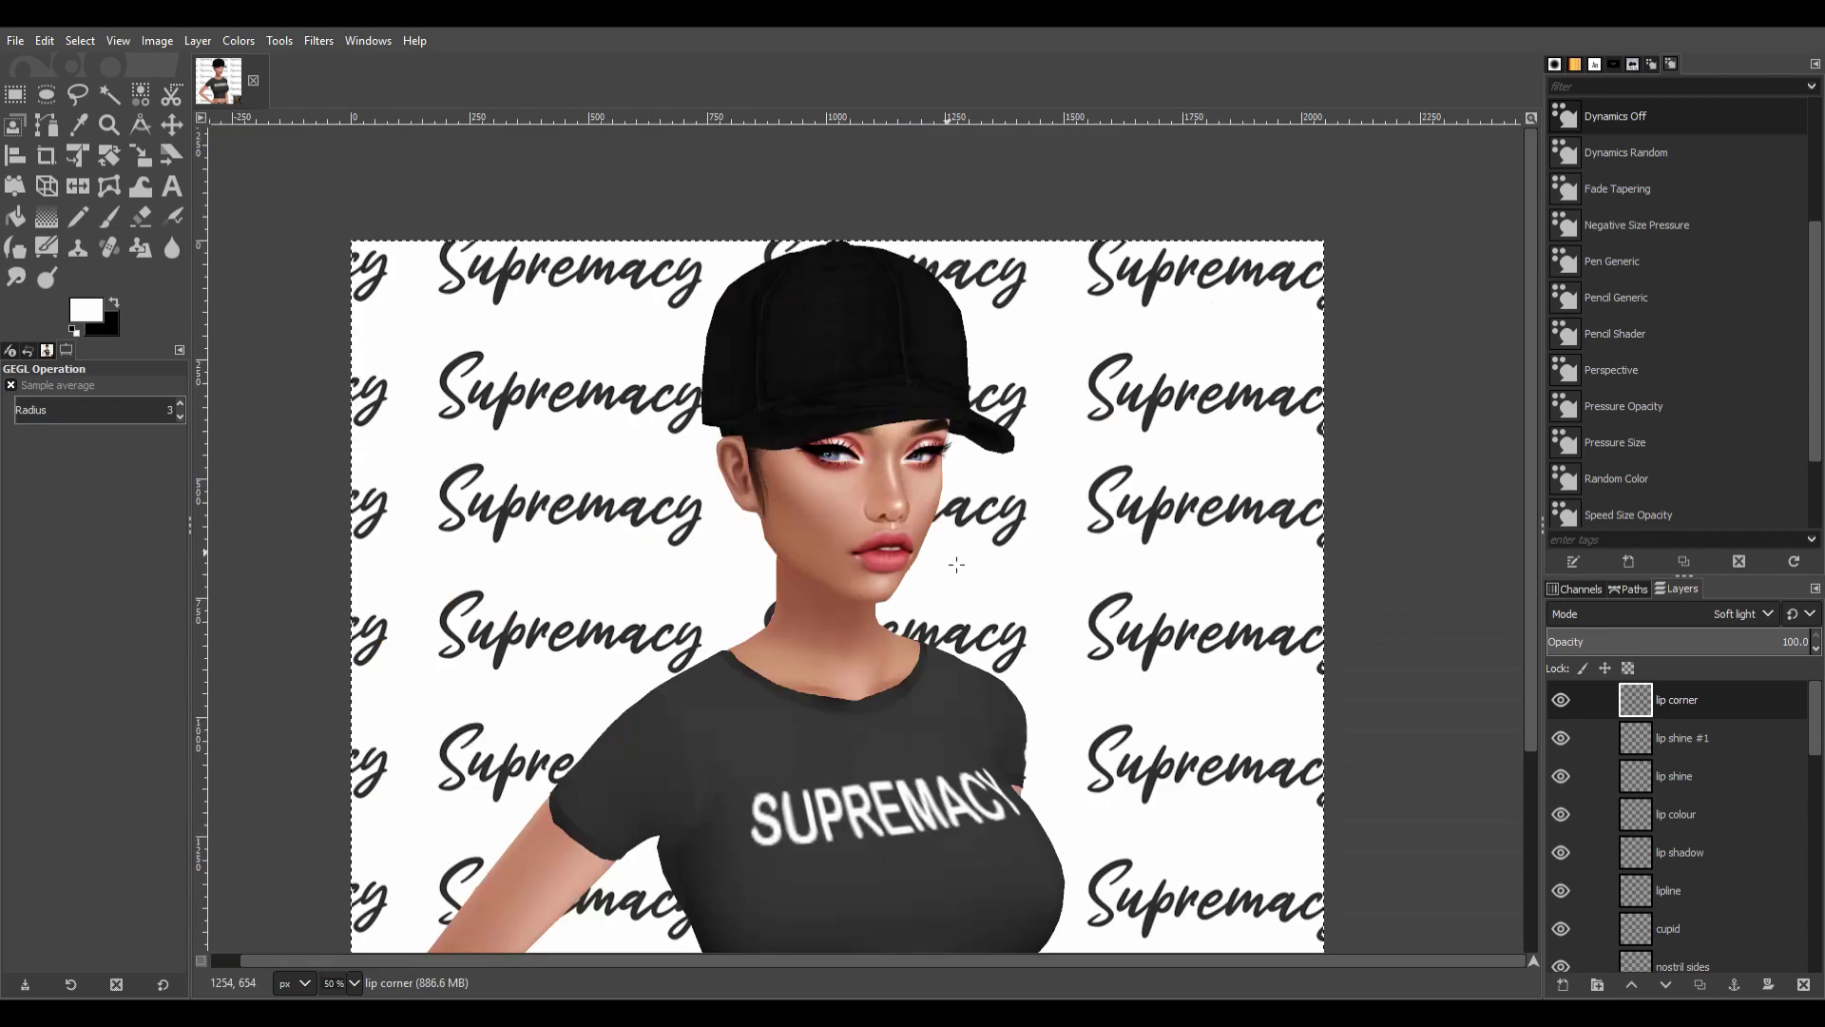
Add an underlip layer with a smudged, averaged black shadow under the lower lip.
key("1")
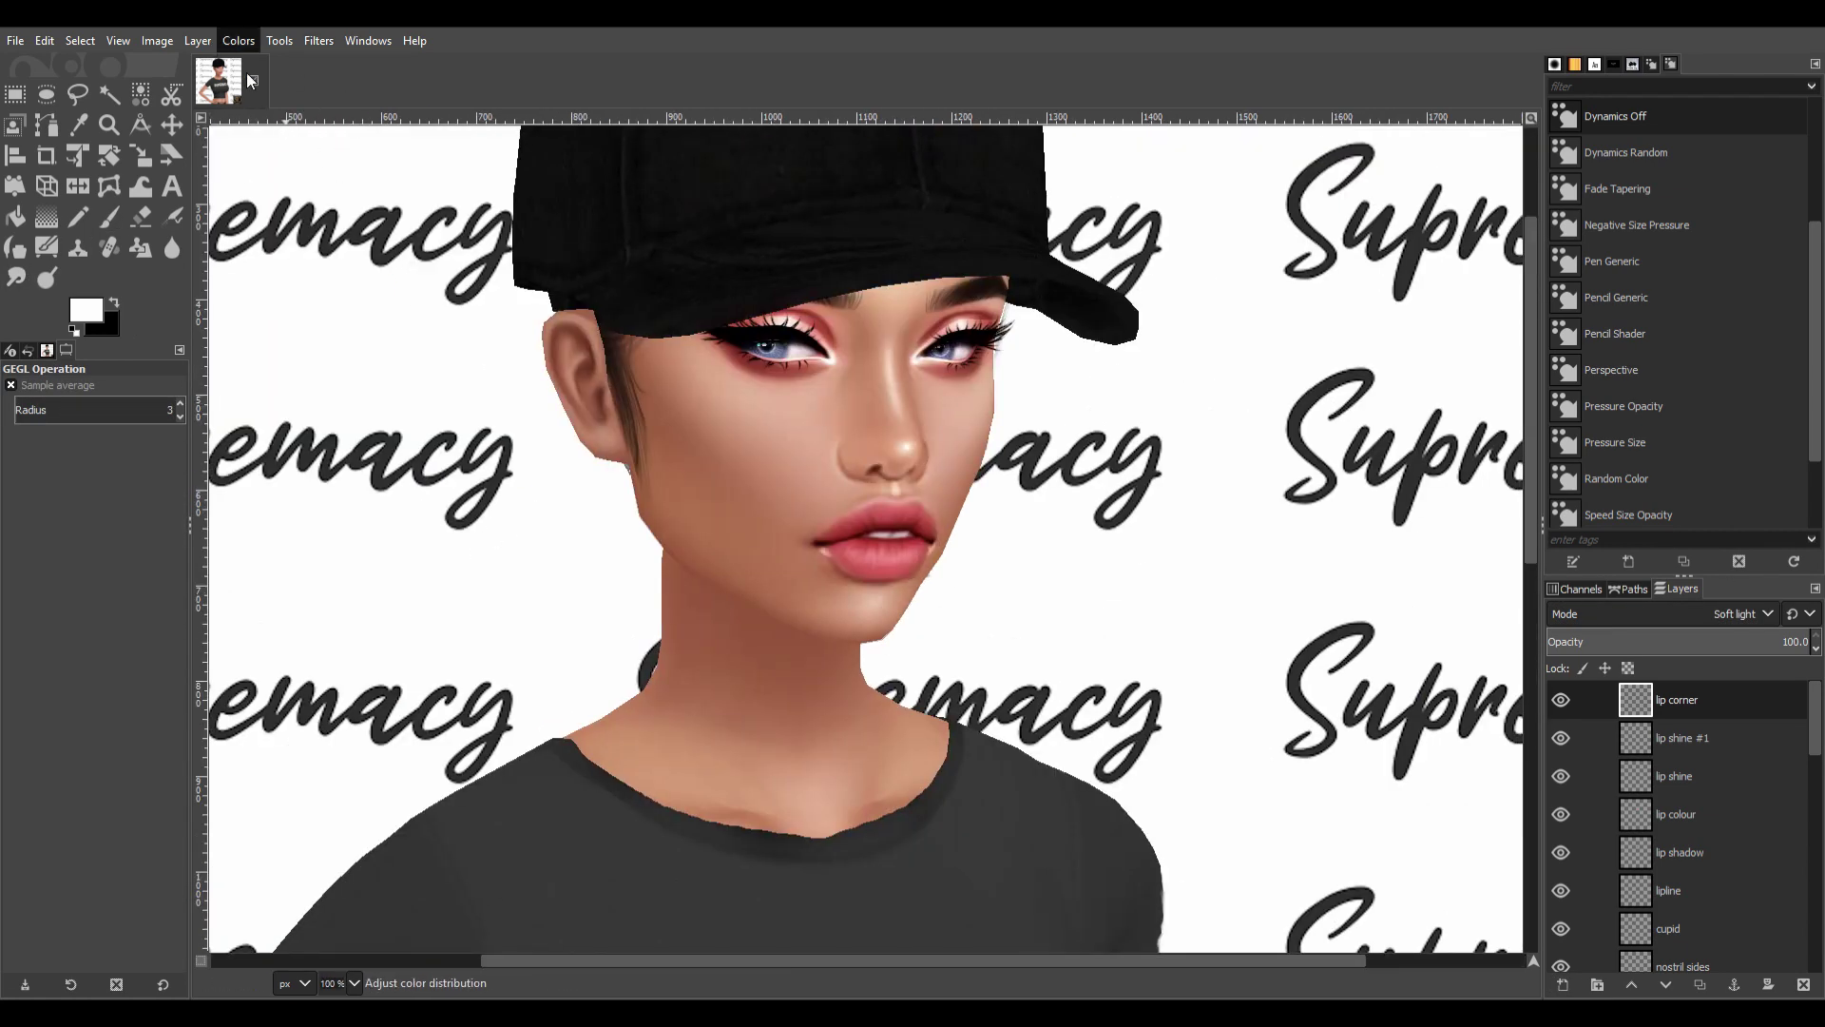
key("2")
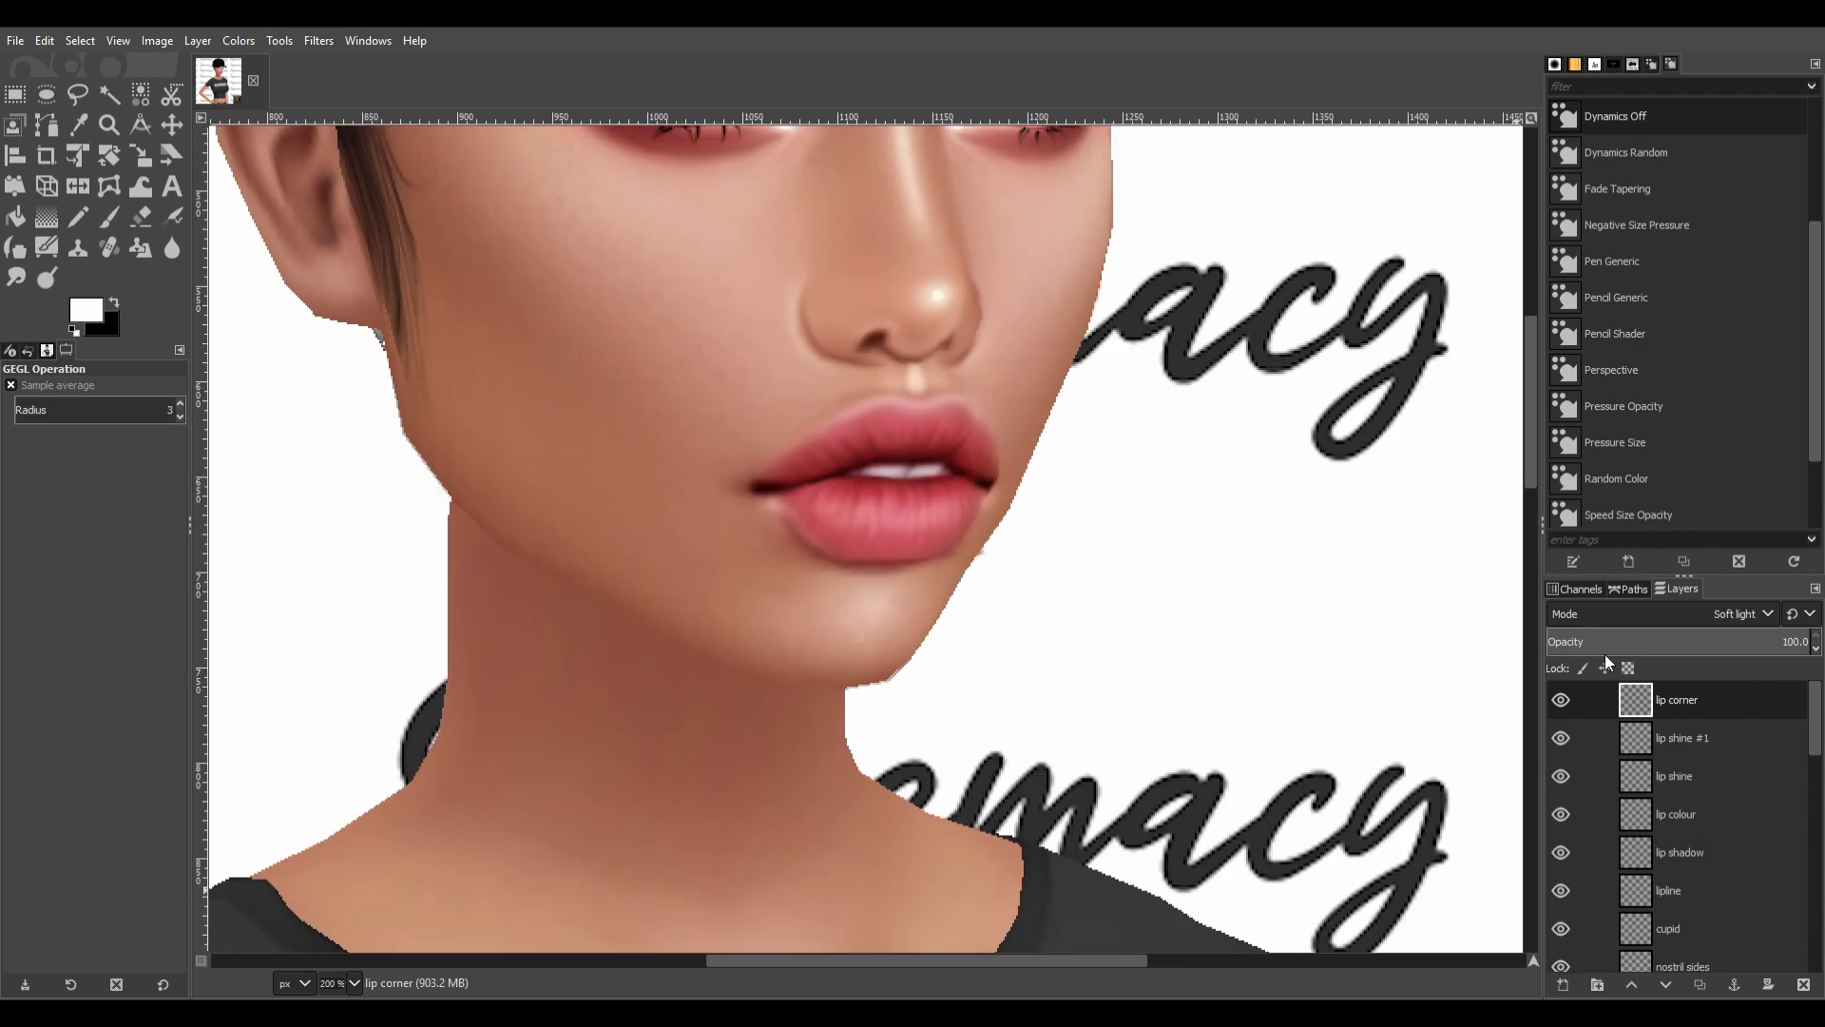
key("shift+ctrl+n")
key("p")
key("x")
left_click_drag(923, 574, 939, 563)
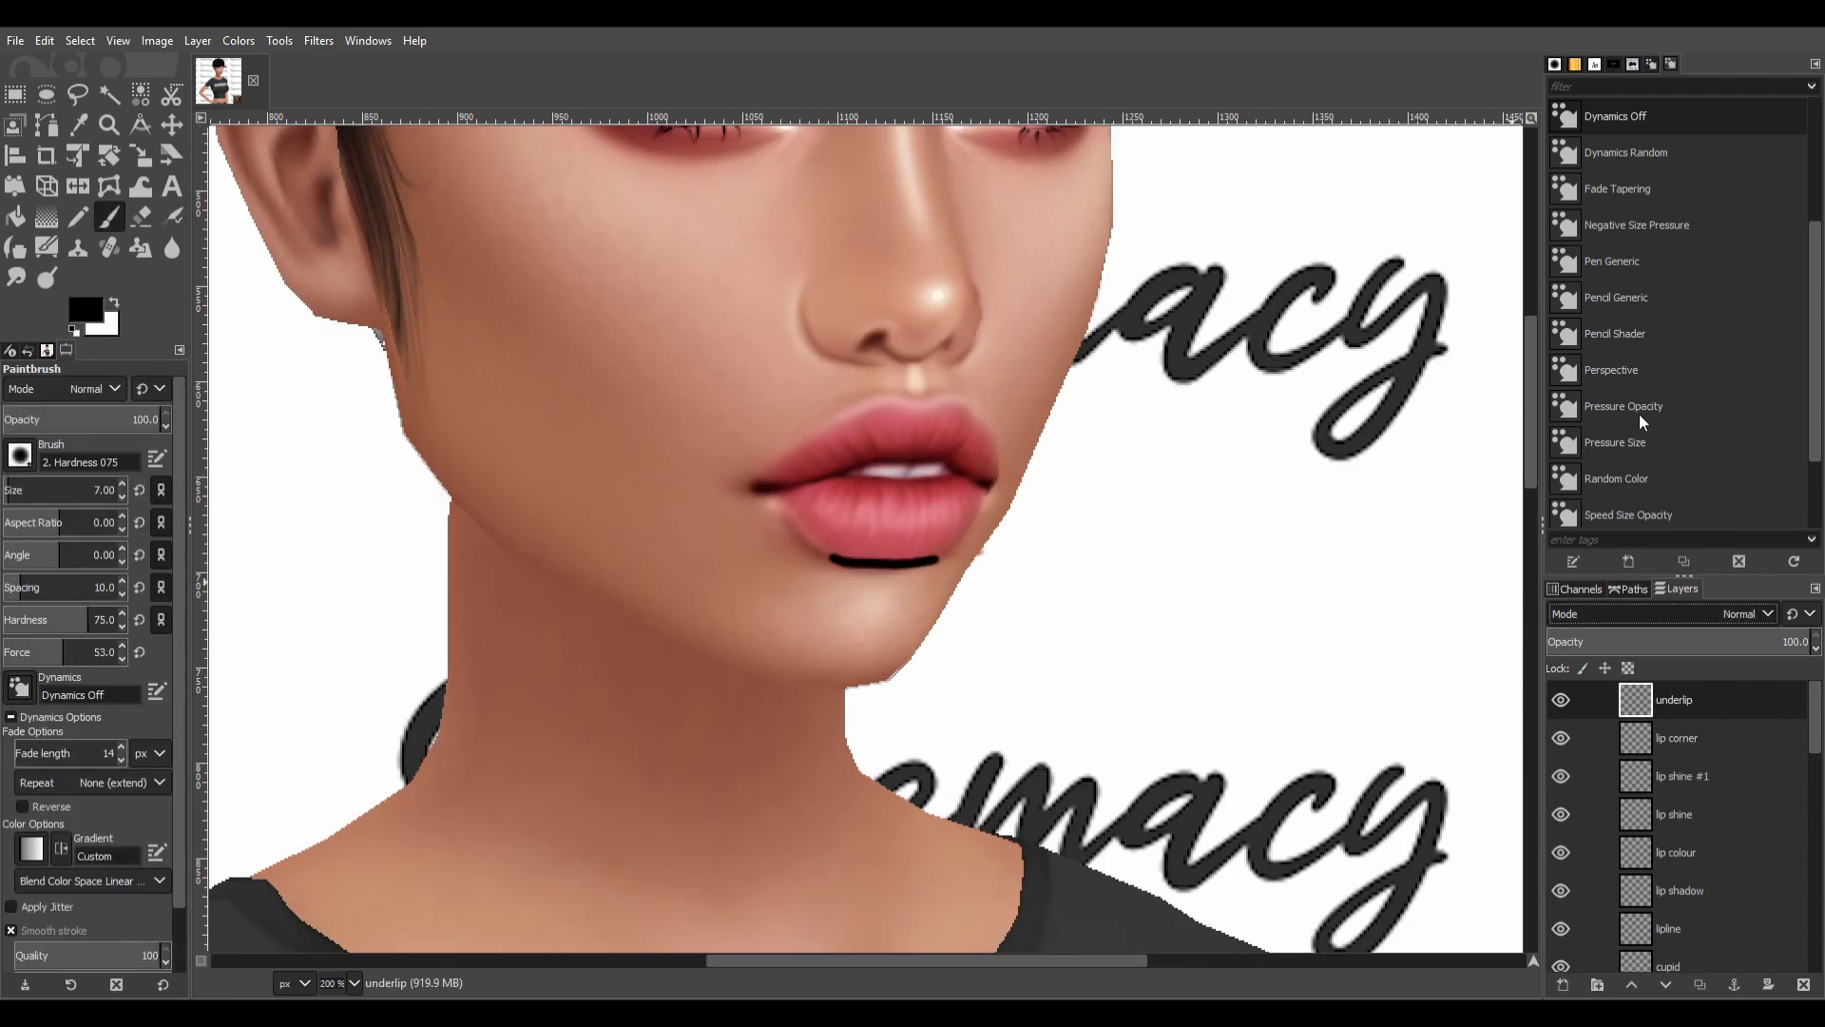
key("s")
key("shift+ctrl+f")
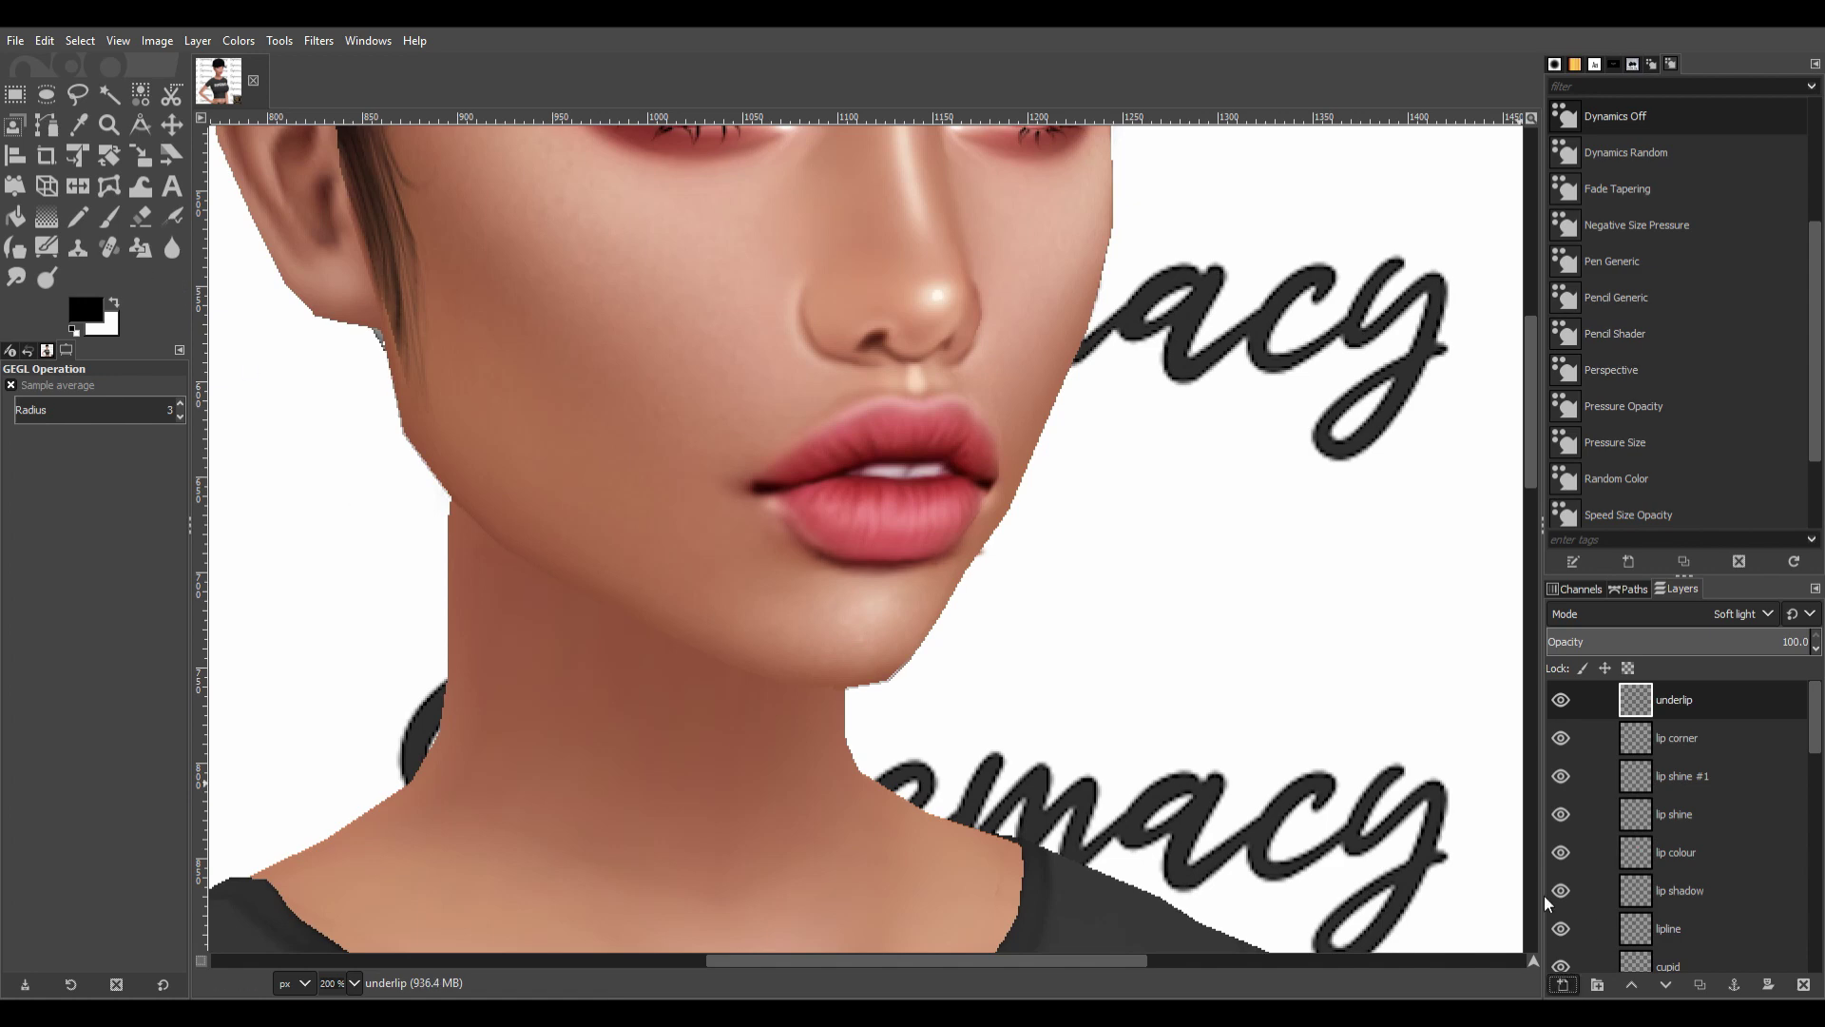
Dab a softened white highlight on the chin on a new layer.
key("p")
key("x")
left_click(870, 605)
key("shift+ctrl+f")
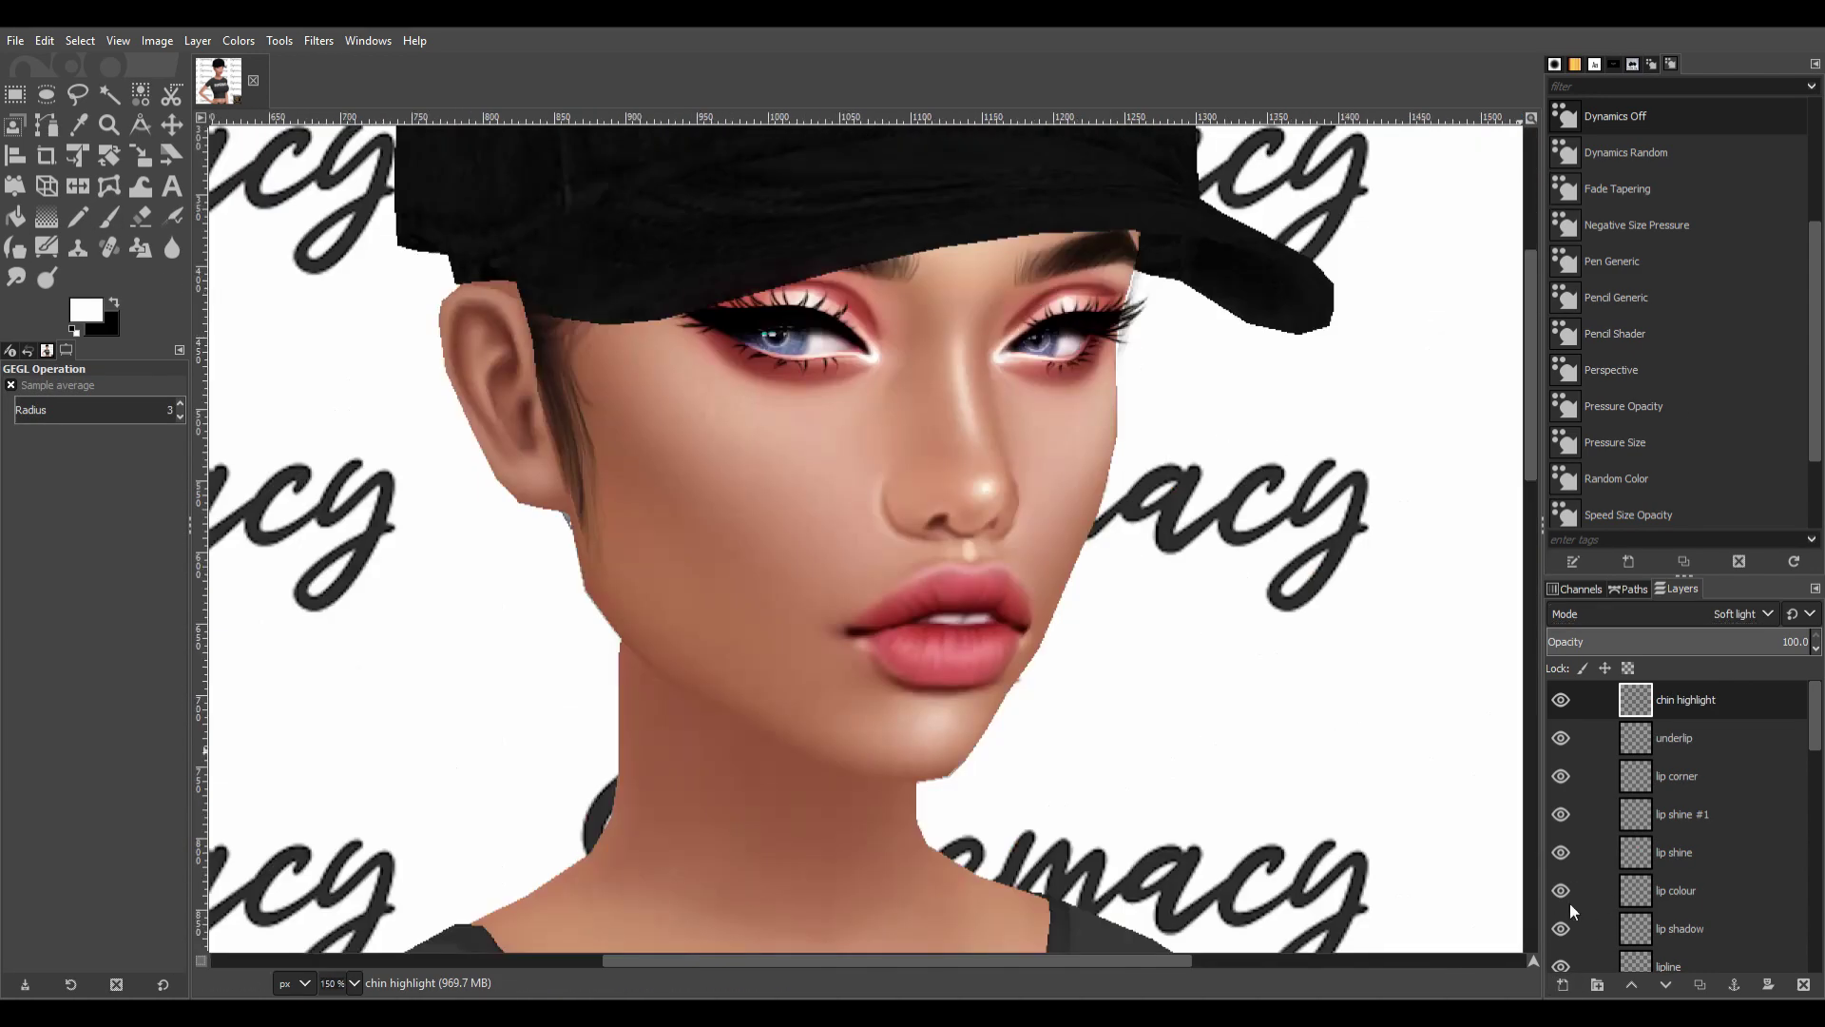
Shade both brow bones with smudged dark dots, adjusting blend mode and opacity.
key("p")
key("x")
left_click(1008, 309)
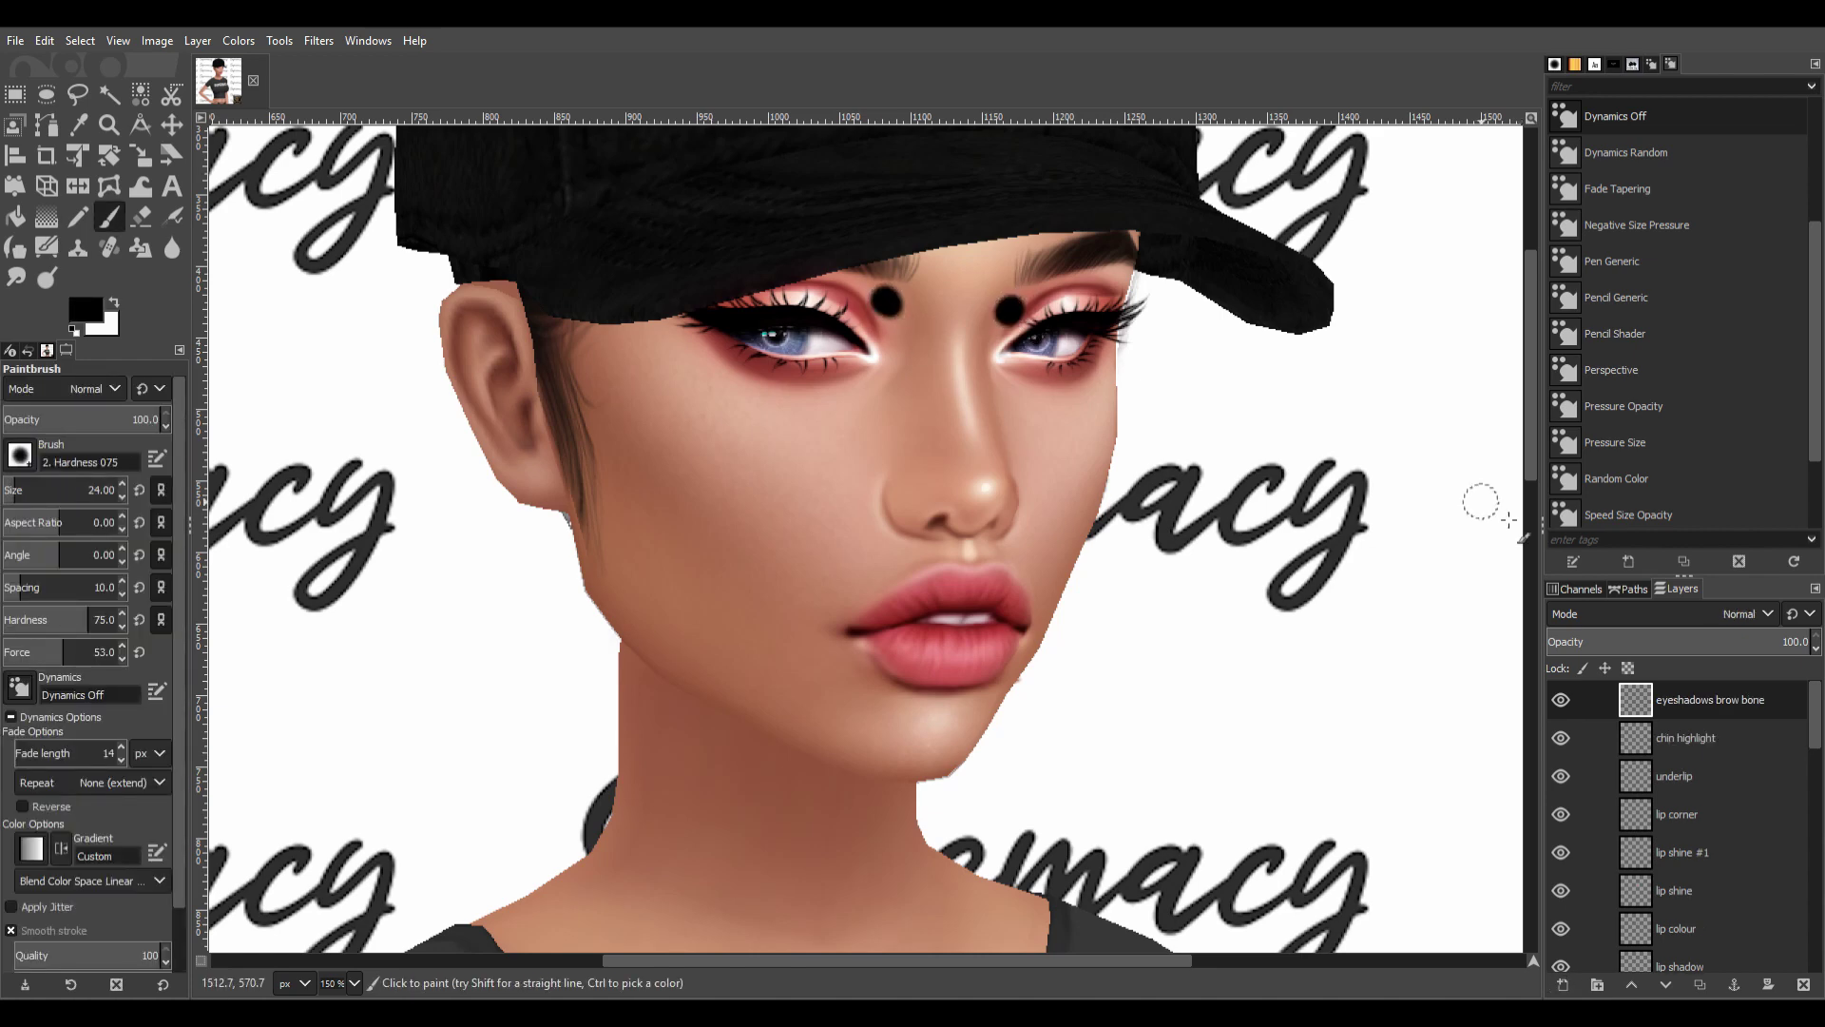
left_click(884, 302)
key("s")
left_click_drag(884, 302, 899, 338)
left_click_drag(1007, 309, 1022, 342)
left_click(1744, 613)
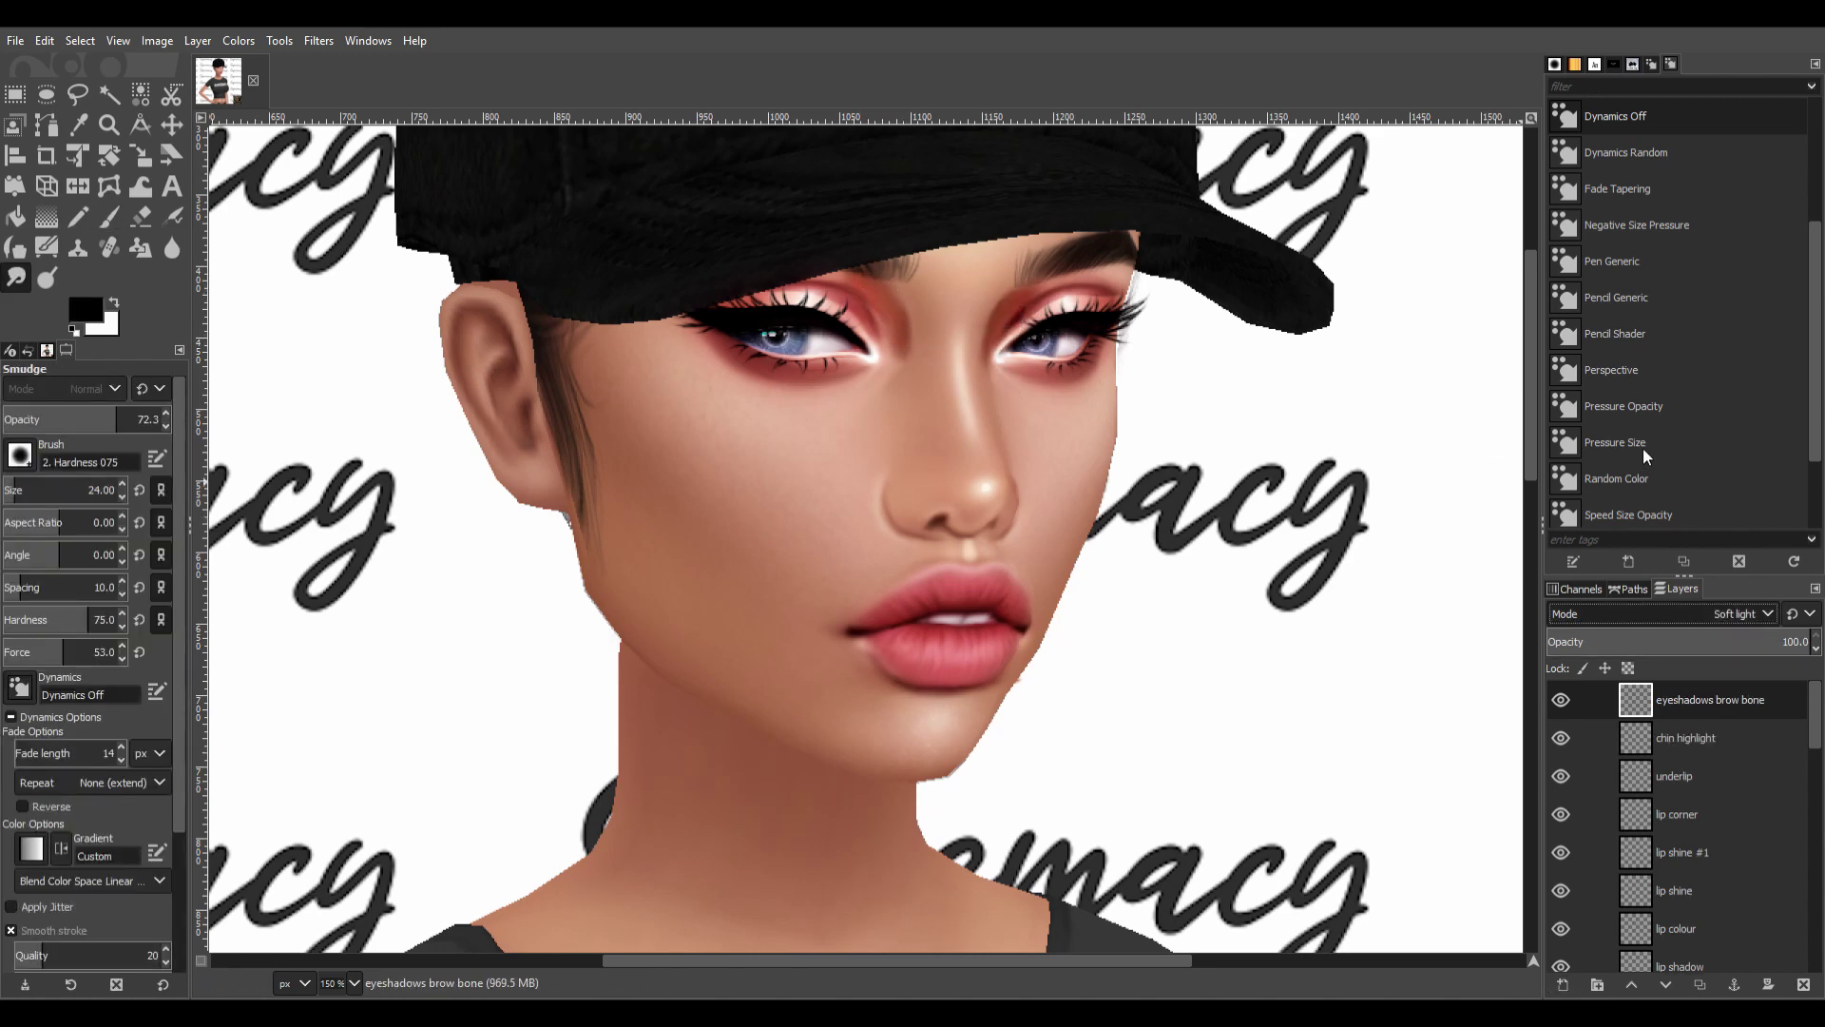
mouse_move(1787, 642)
left_mouse_down()
mouse_move(1692, 643)
mouse_move(1820, 641)
left_mouse_up()
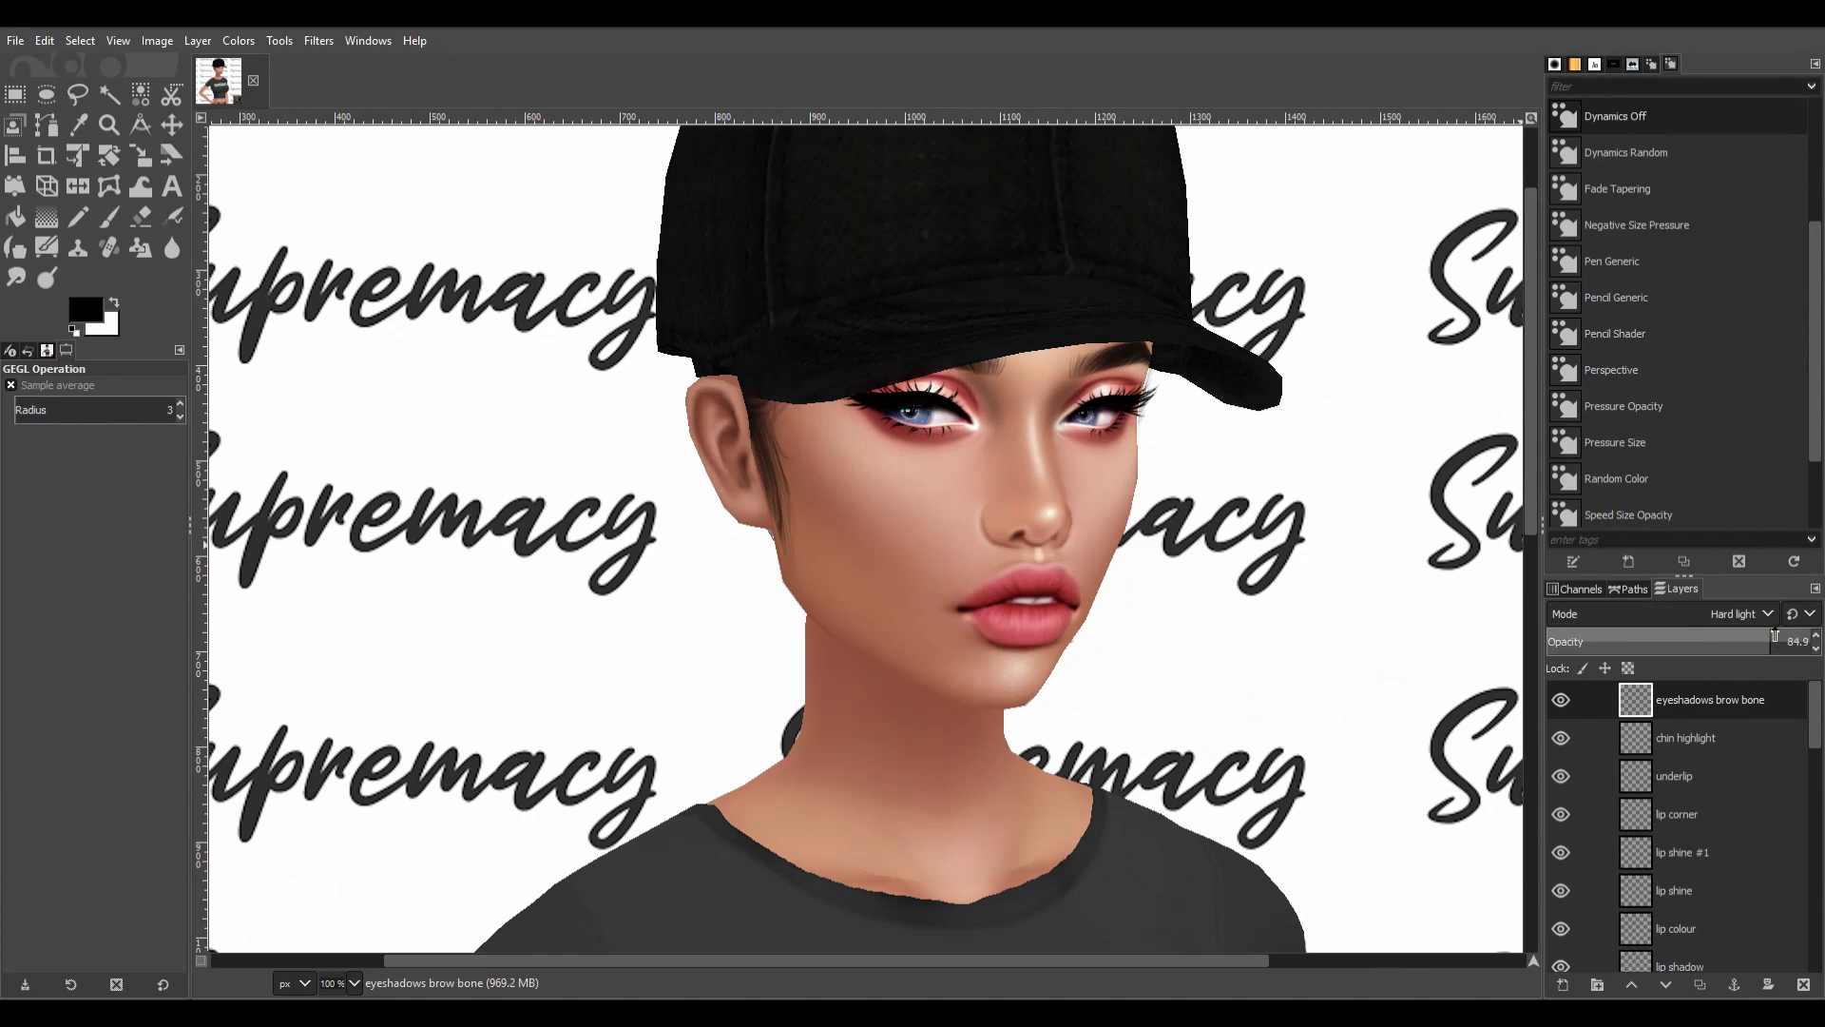
Blur the skin along the jaw on the Supremacy Love portrait layer.
scroll(1700, 614, "up", 1)
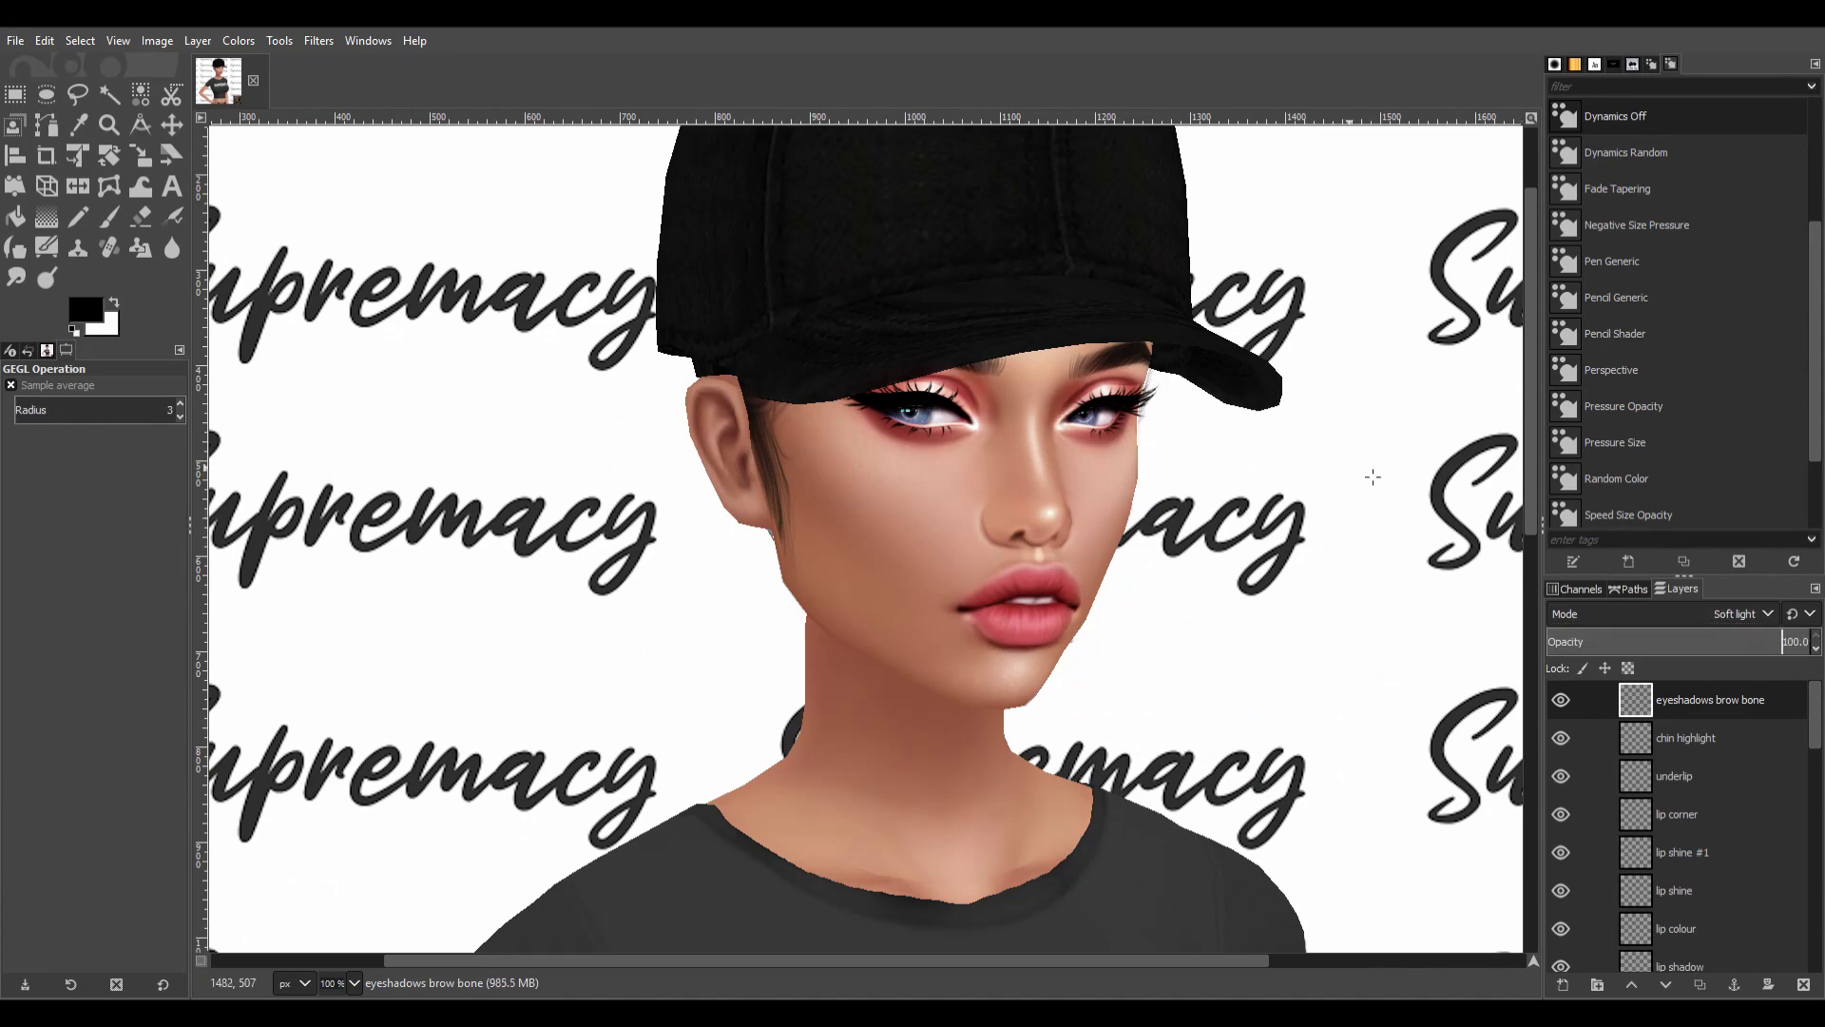
scroll(1372, 476, "down", 1)
key("2")
scroll(1692, 817, "down", 5)
left_click(1693, 914)
key("shift+u")
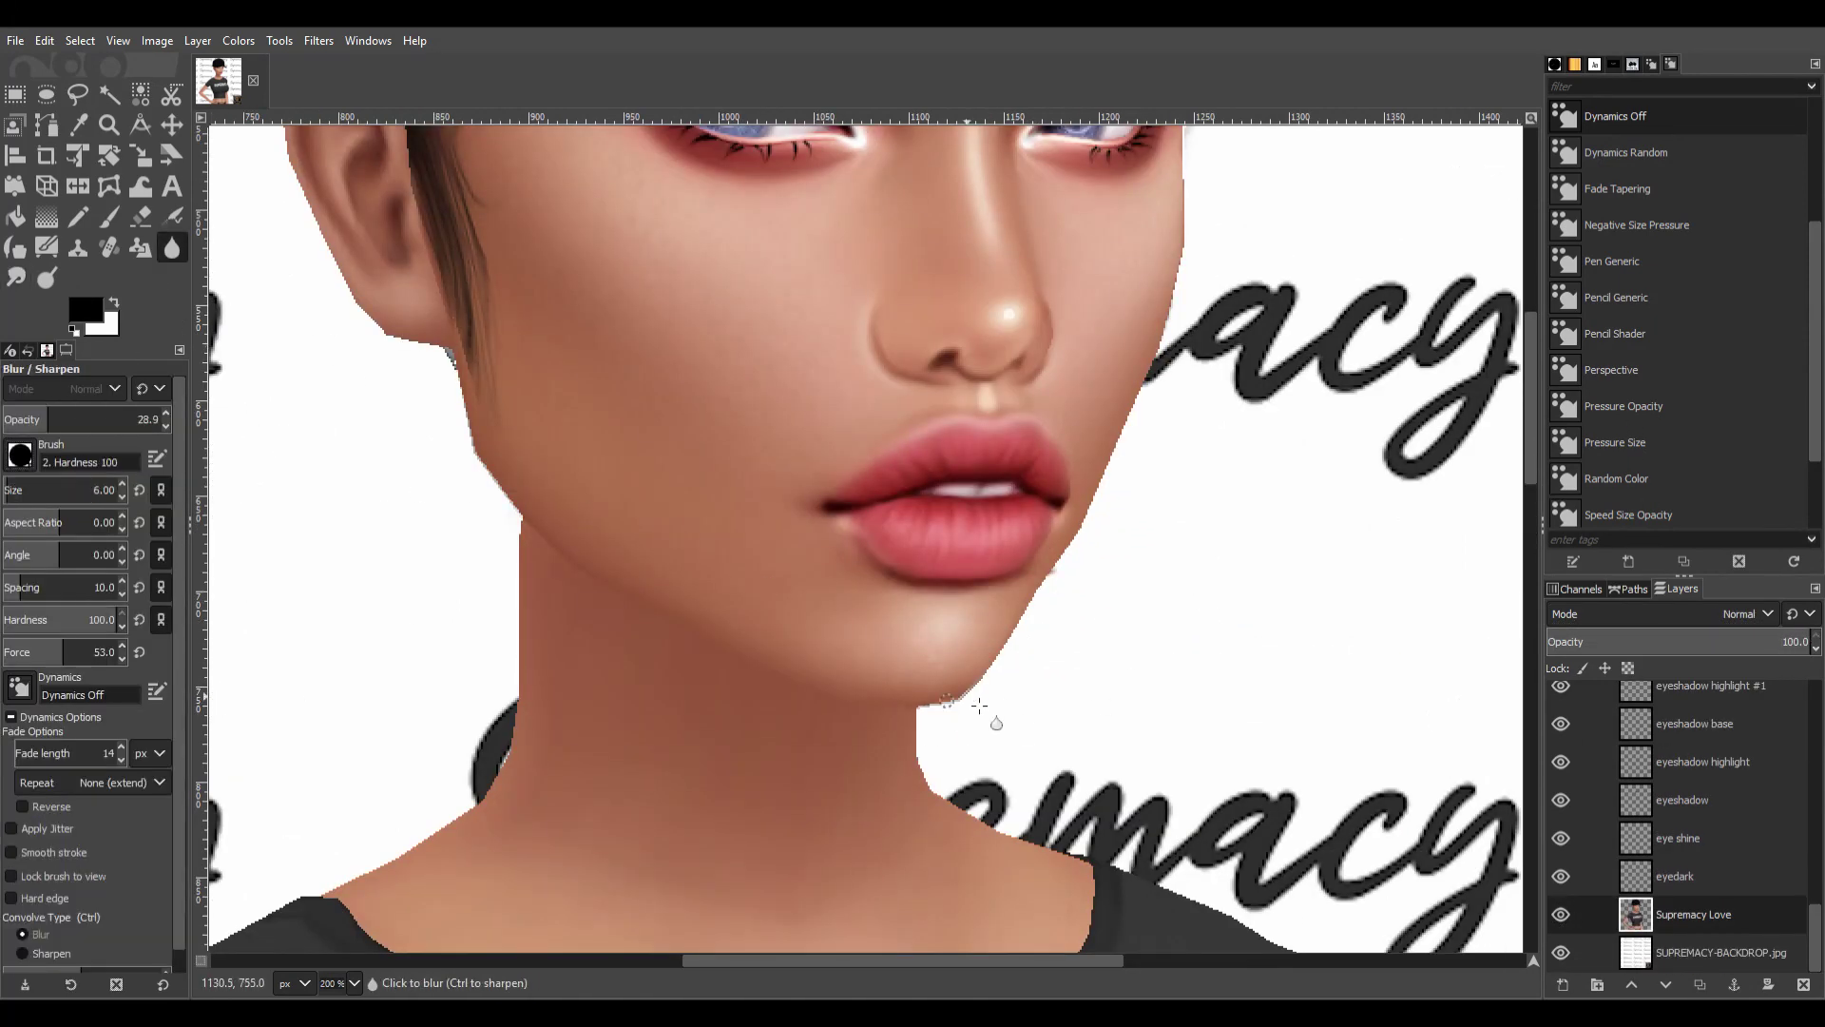
scroll(1197, 314, "up", 3)
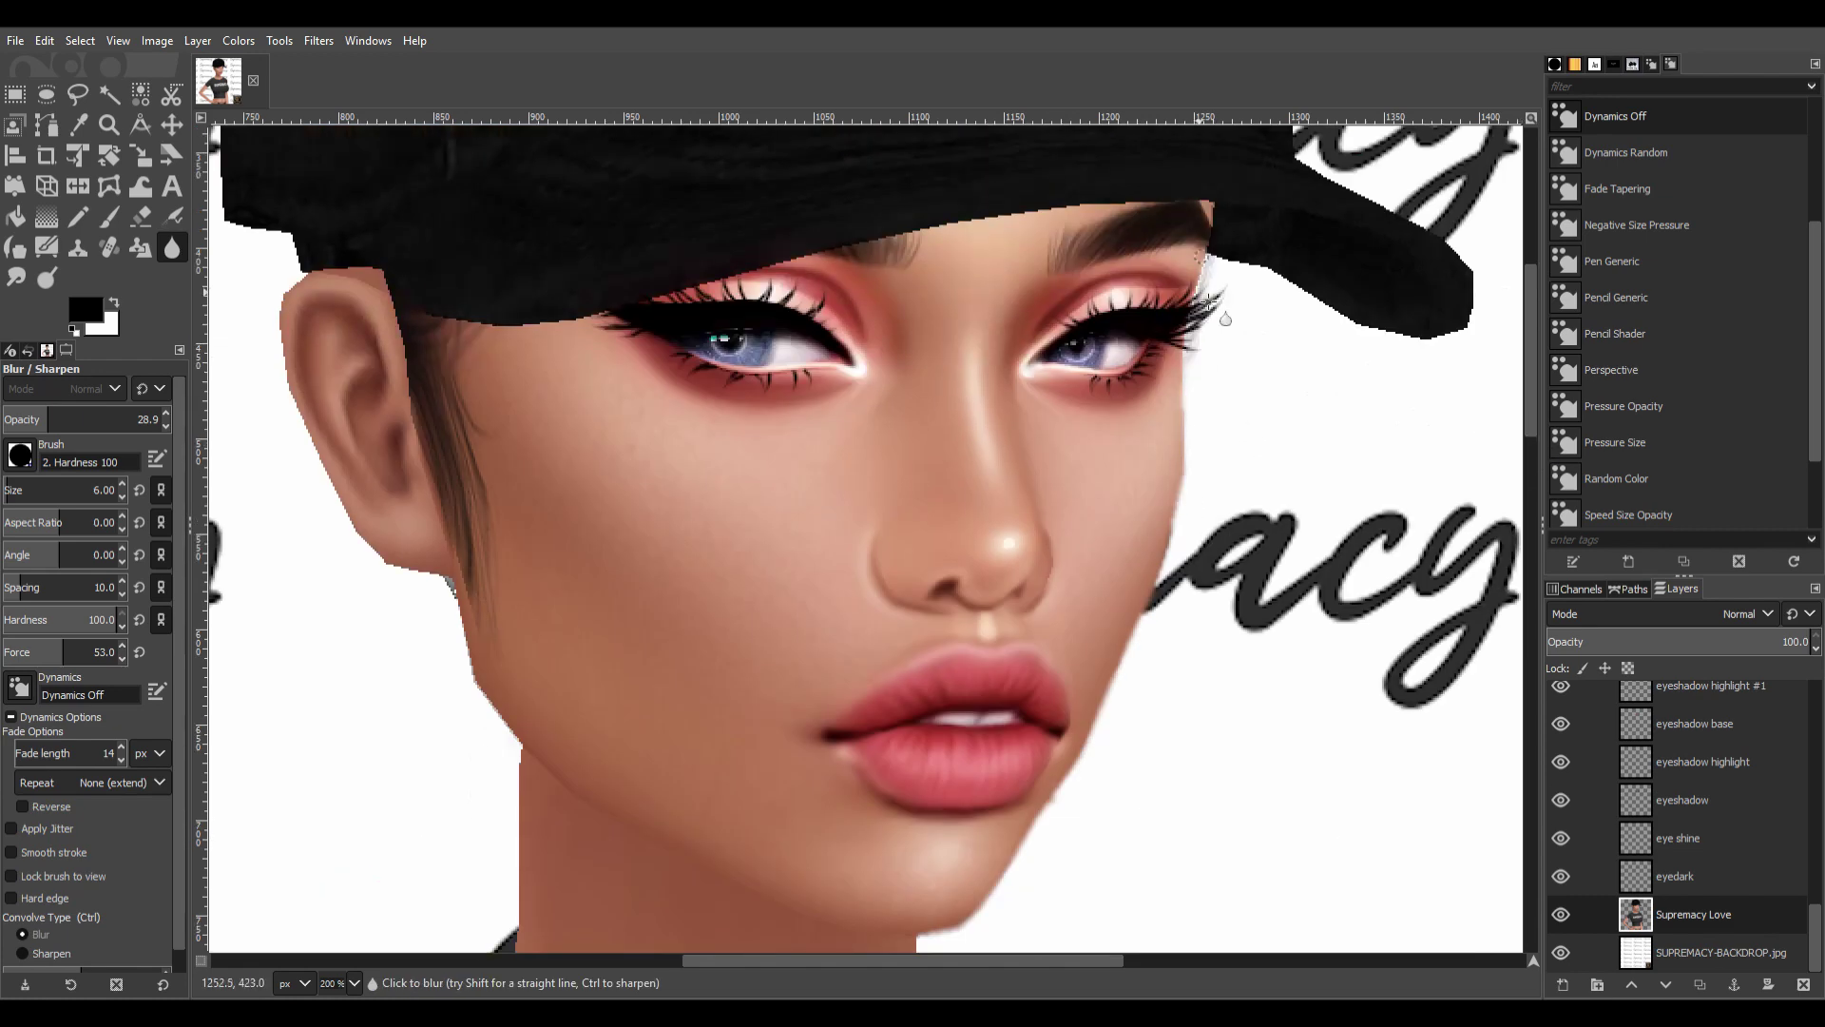
scroll(511, 720, "down", 5)
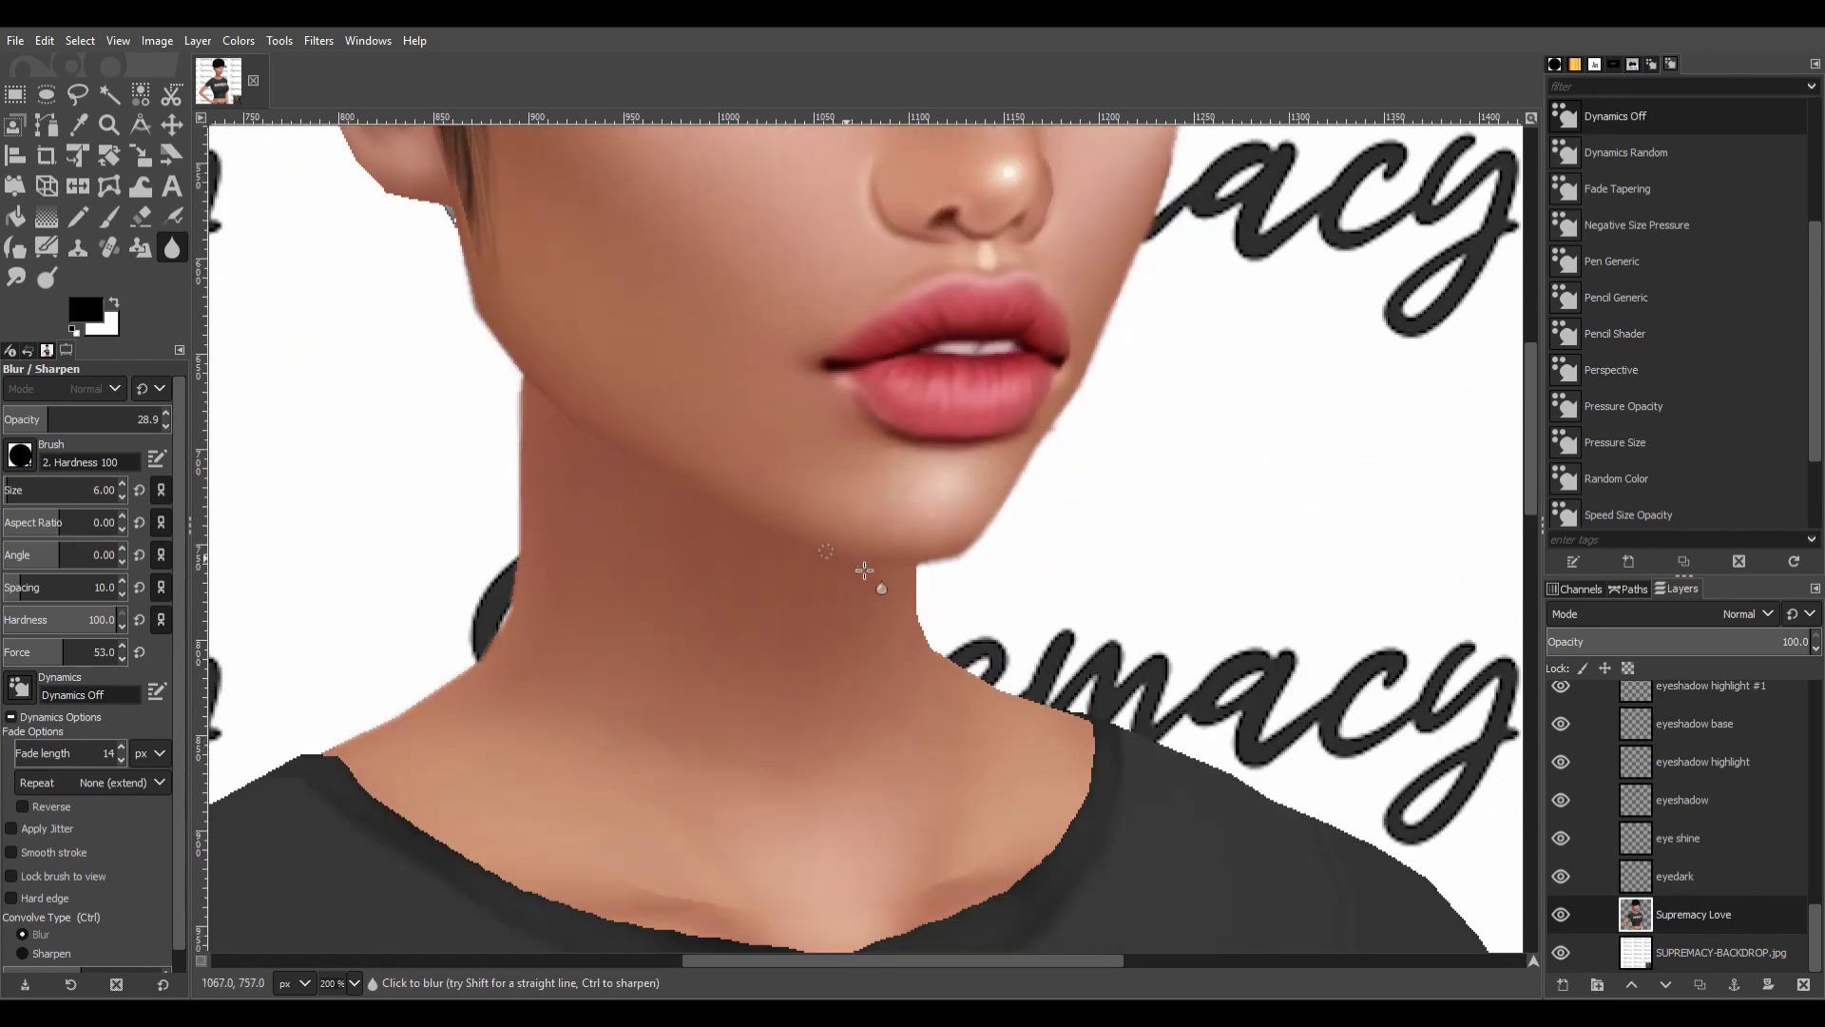
key("shift+ctrl+j")
key("1")
scroll(1212, 243, "up", 1)
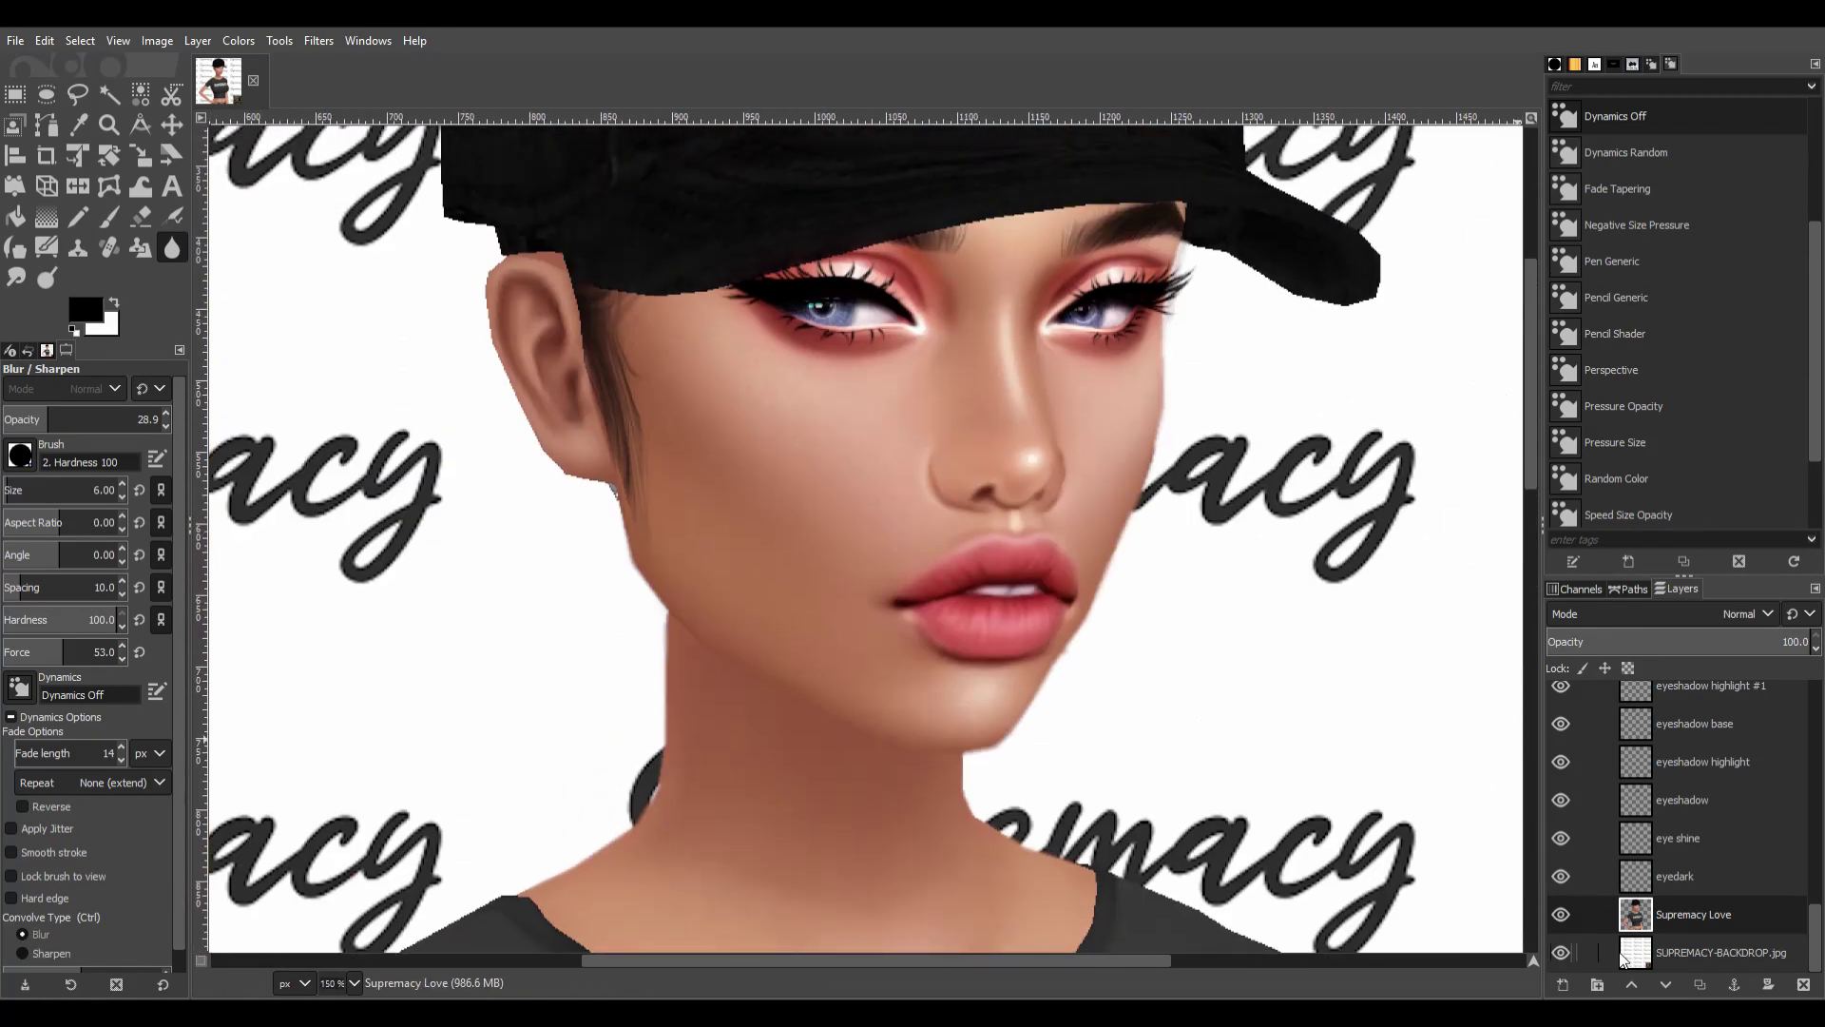
key("Home")
Paint a dark contour beside the left cheek, smudged, averaged and set to Soft light.
key("p")
mouse_move(613, 290)
left_mouse_down()
mouse_move(656, 442)
mouse_move(836, 582)
left_mouse_up()
key("bracketleft")
key("bracketleft")
key("bracketleft")
key("s")
left_click(1743, 614)
left_click(1742, 913)
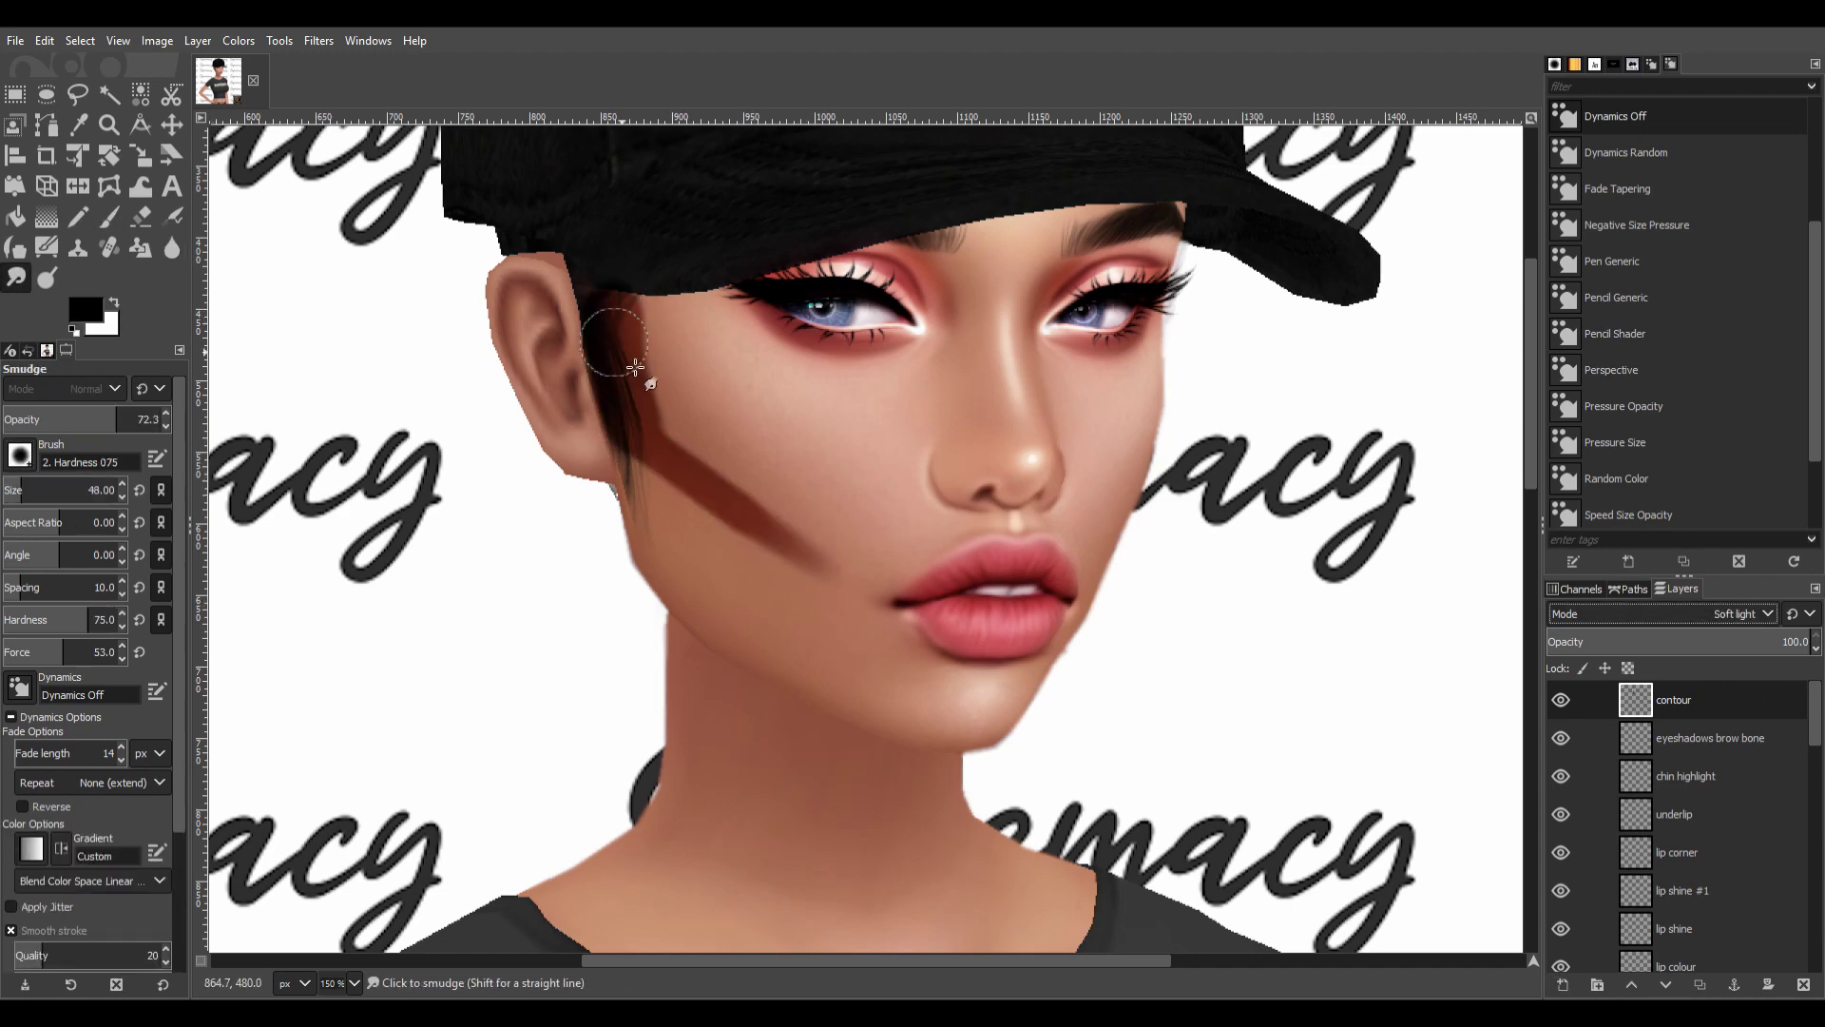
key("ctrl+f")
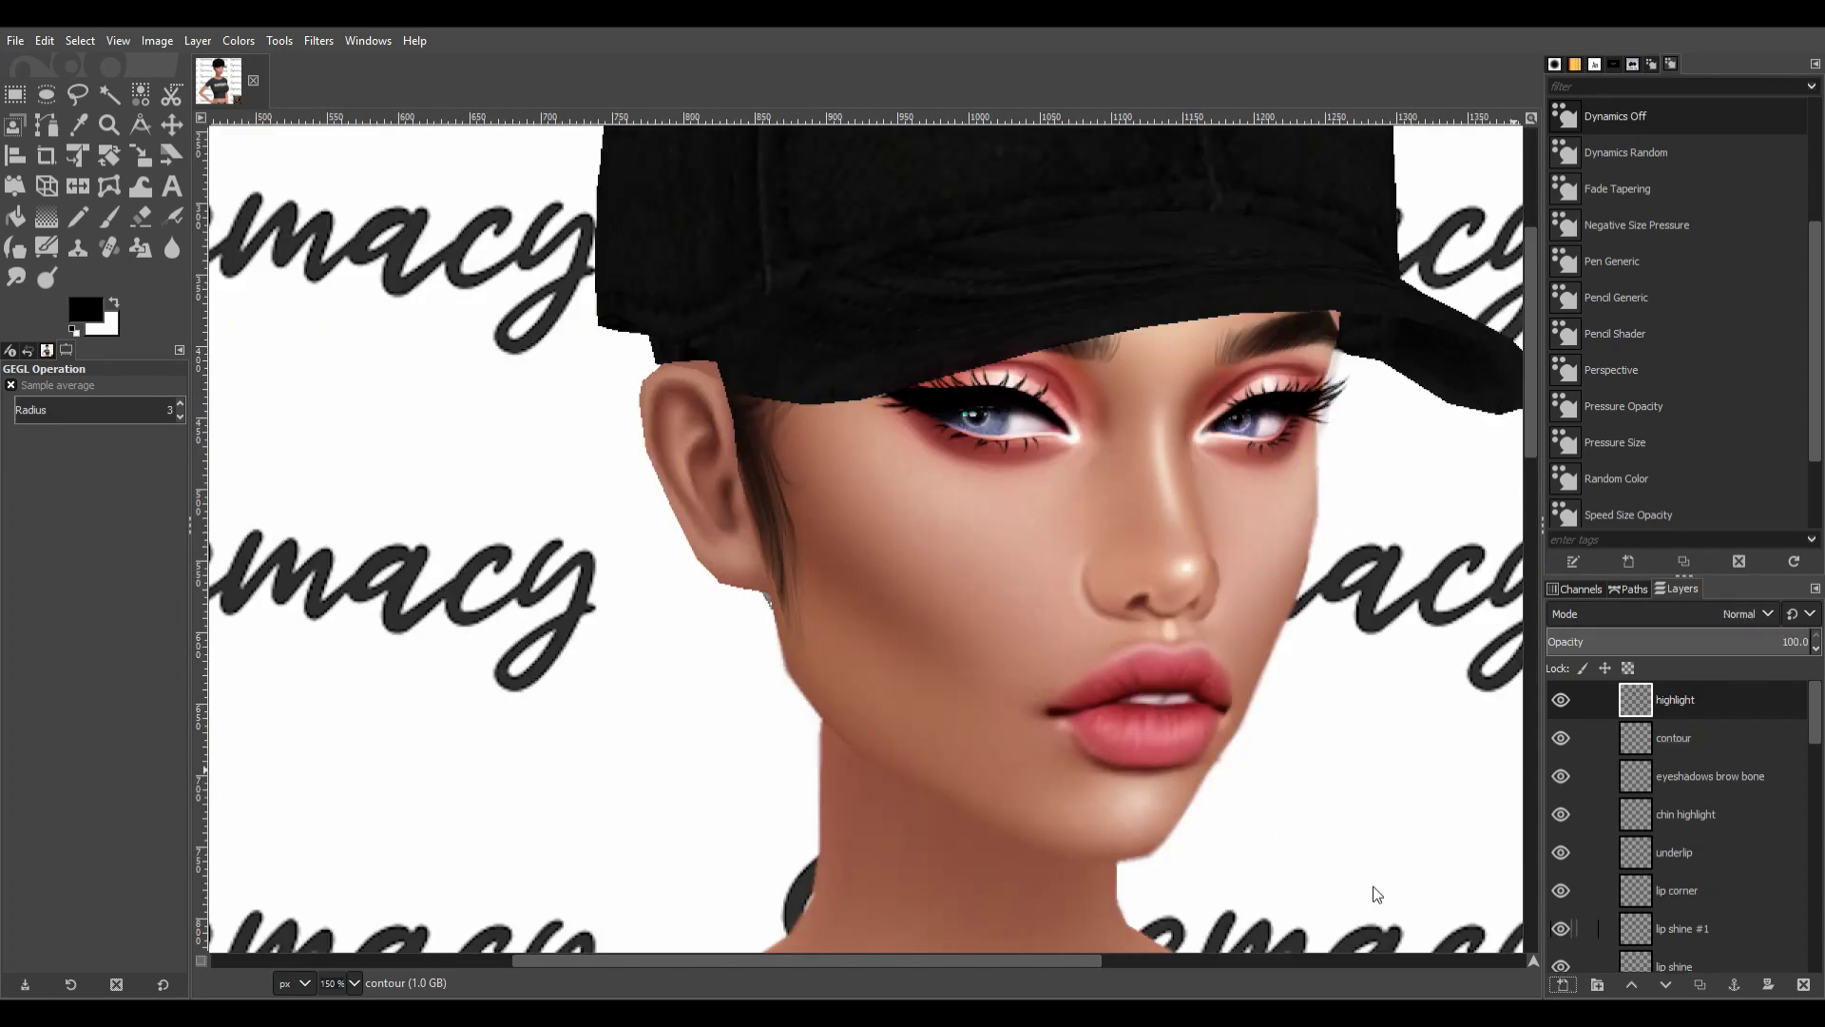
Add a smudged, softened white highlight streak on the left cheek.
key("x")
key("p")
left_click(876, 480)
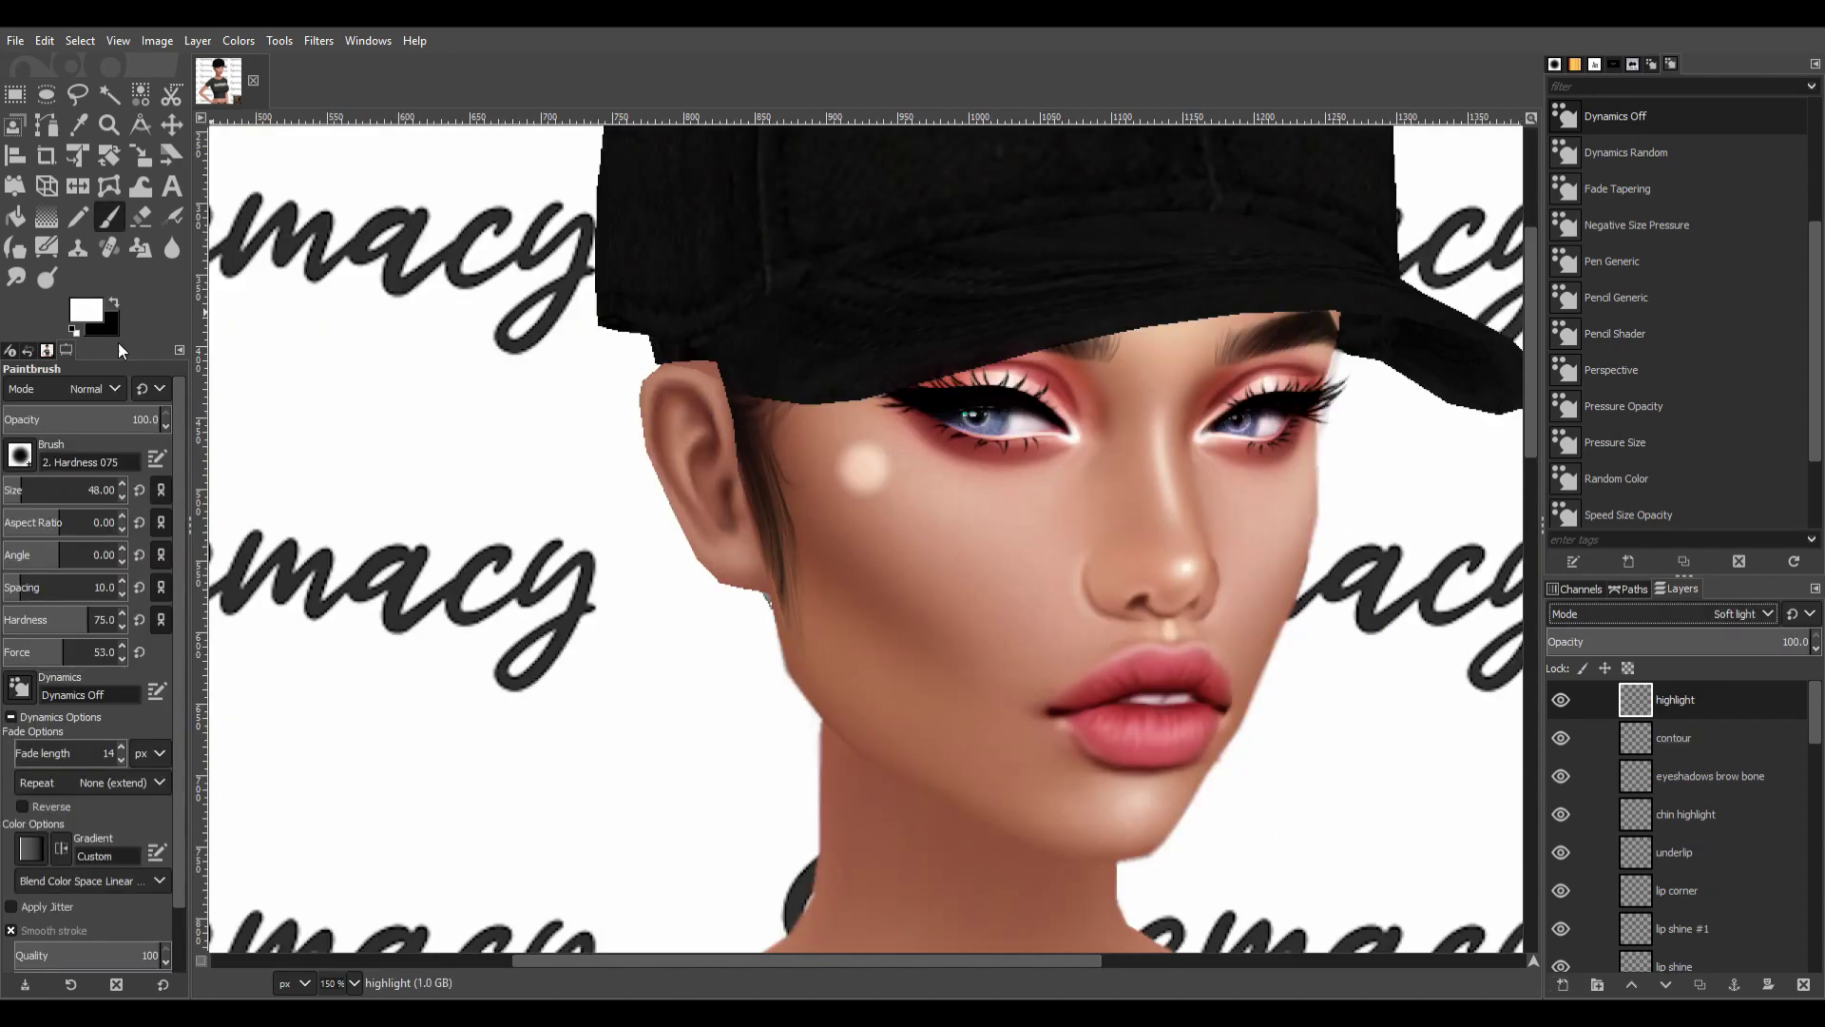
key("s")
left_click_drag(889, 499, 836, 433)
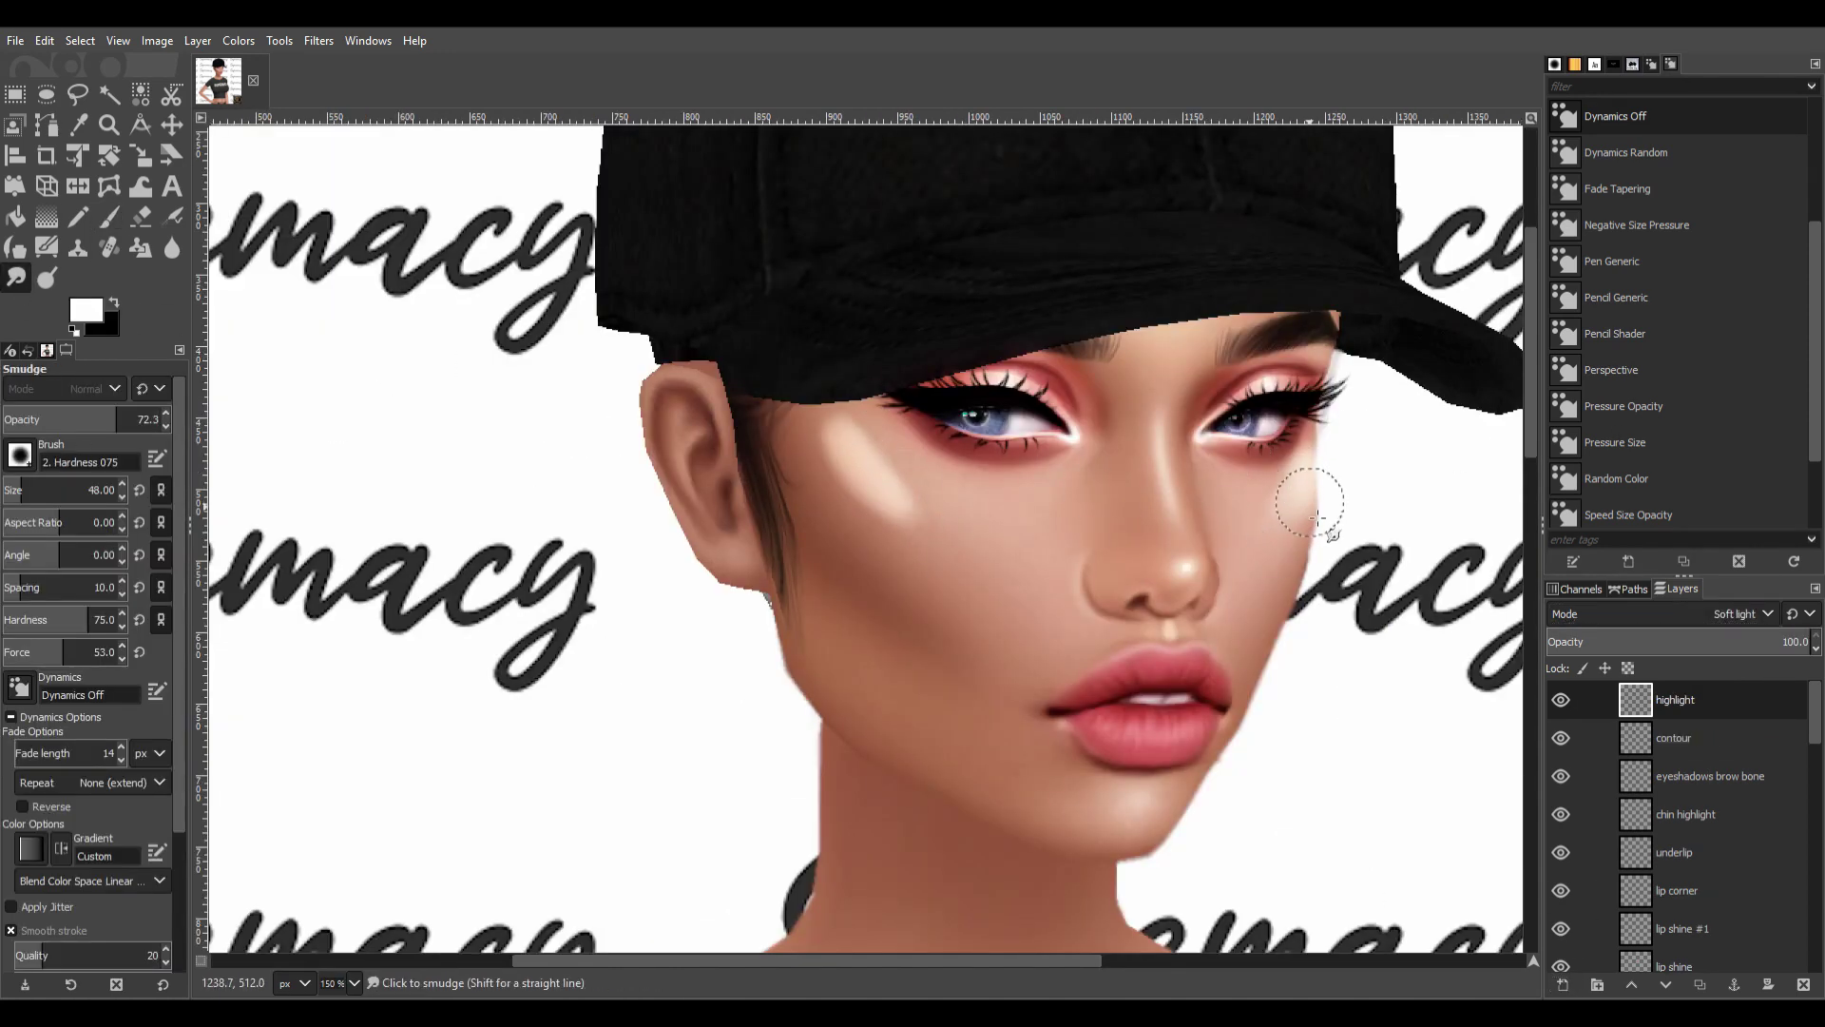
key("ctrl+f")
key("minus")
key("minus")
key("minus")
key("plus")
key("plus")
key("plus")
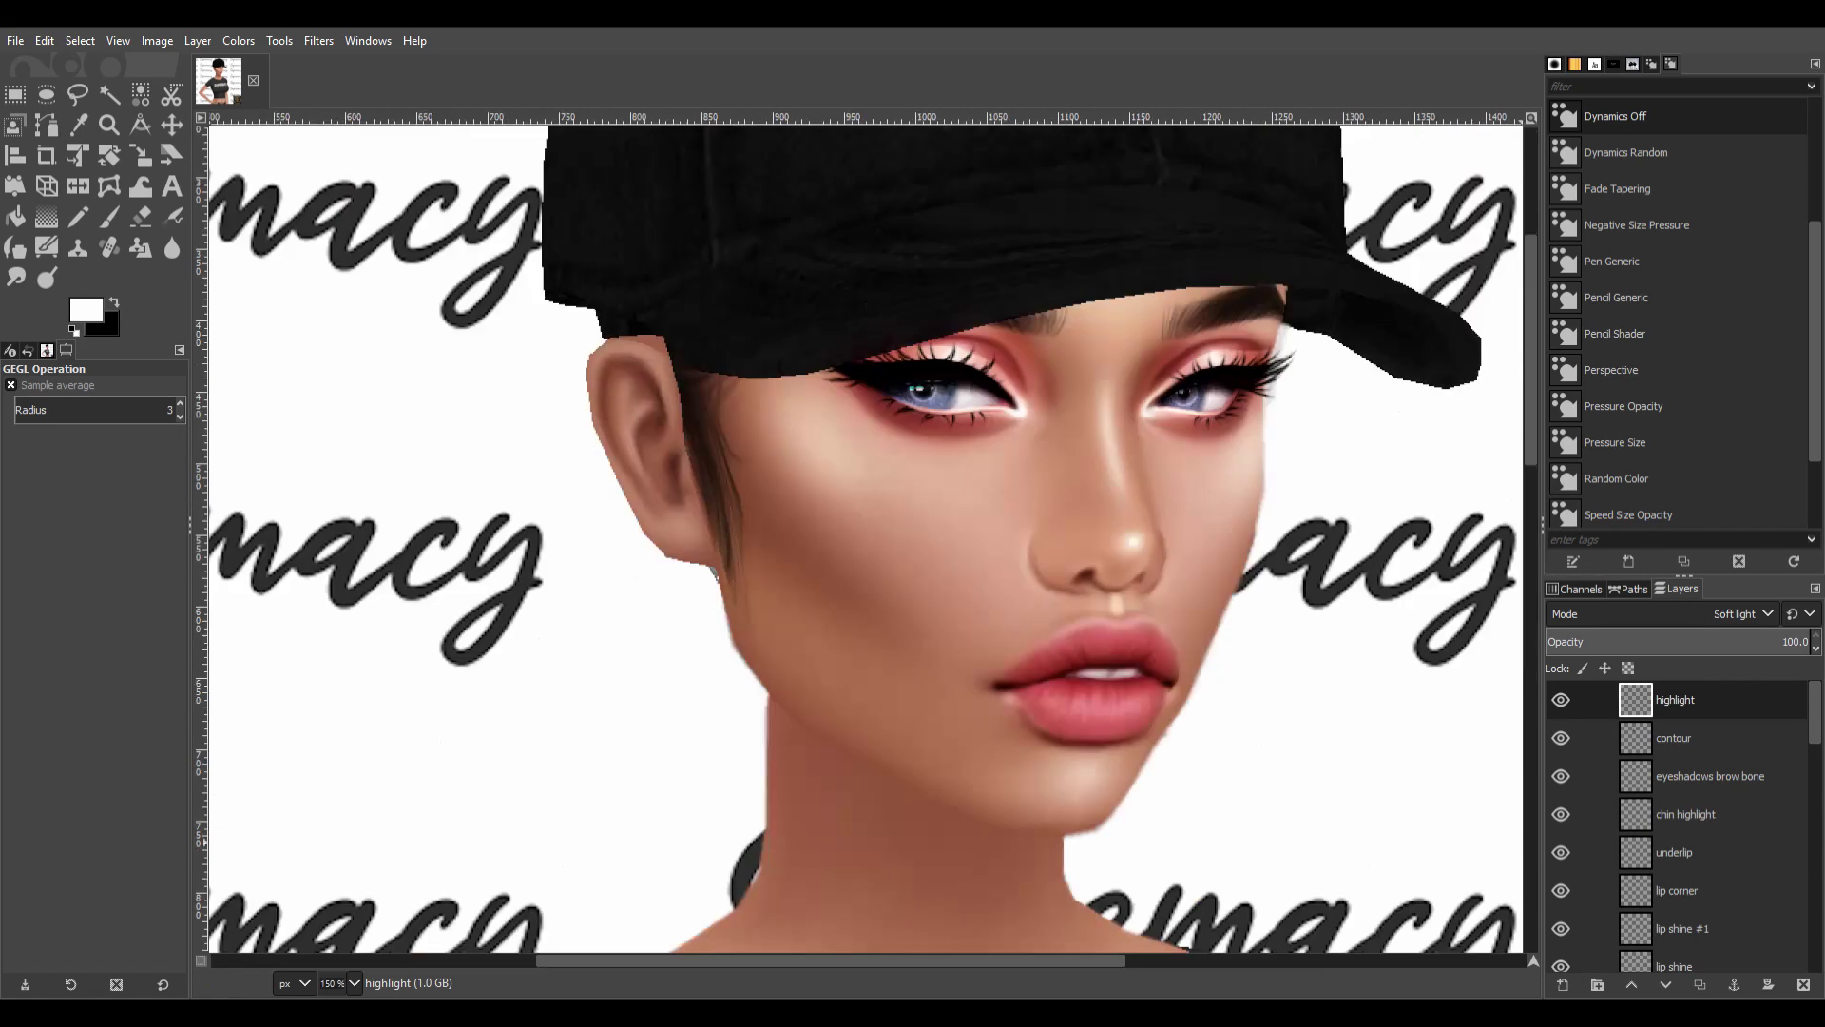
Create highlight #1 with a white cheek dot smudged into a blurred streak.
key("shift+ctrl+n")
key("Return")
key("p")
left_click(803, 432)
key("s")
left_click_drag(799, 423, 842, 475)
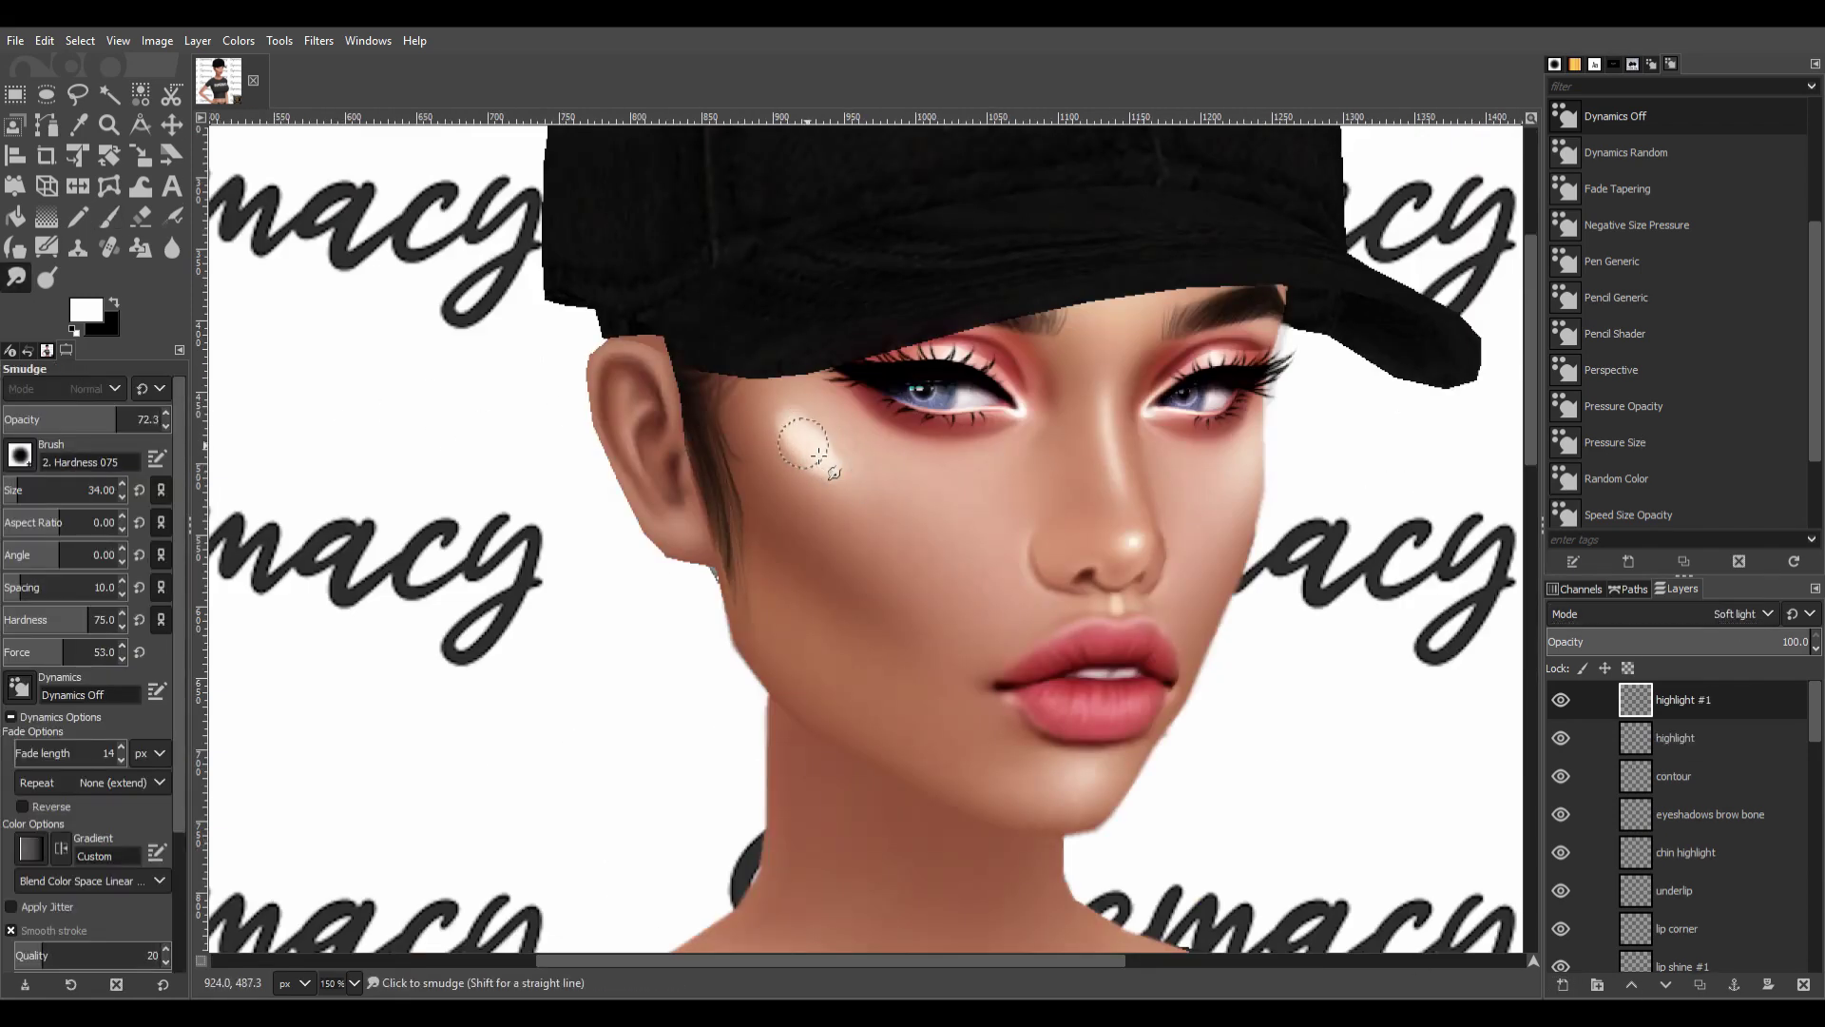
key("ctrl+f")
key("minus")
key("minus")
key("minus")
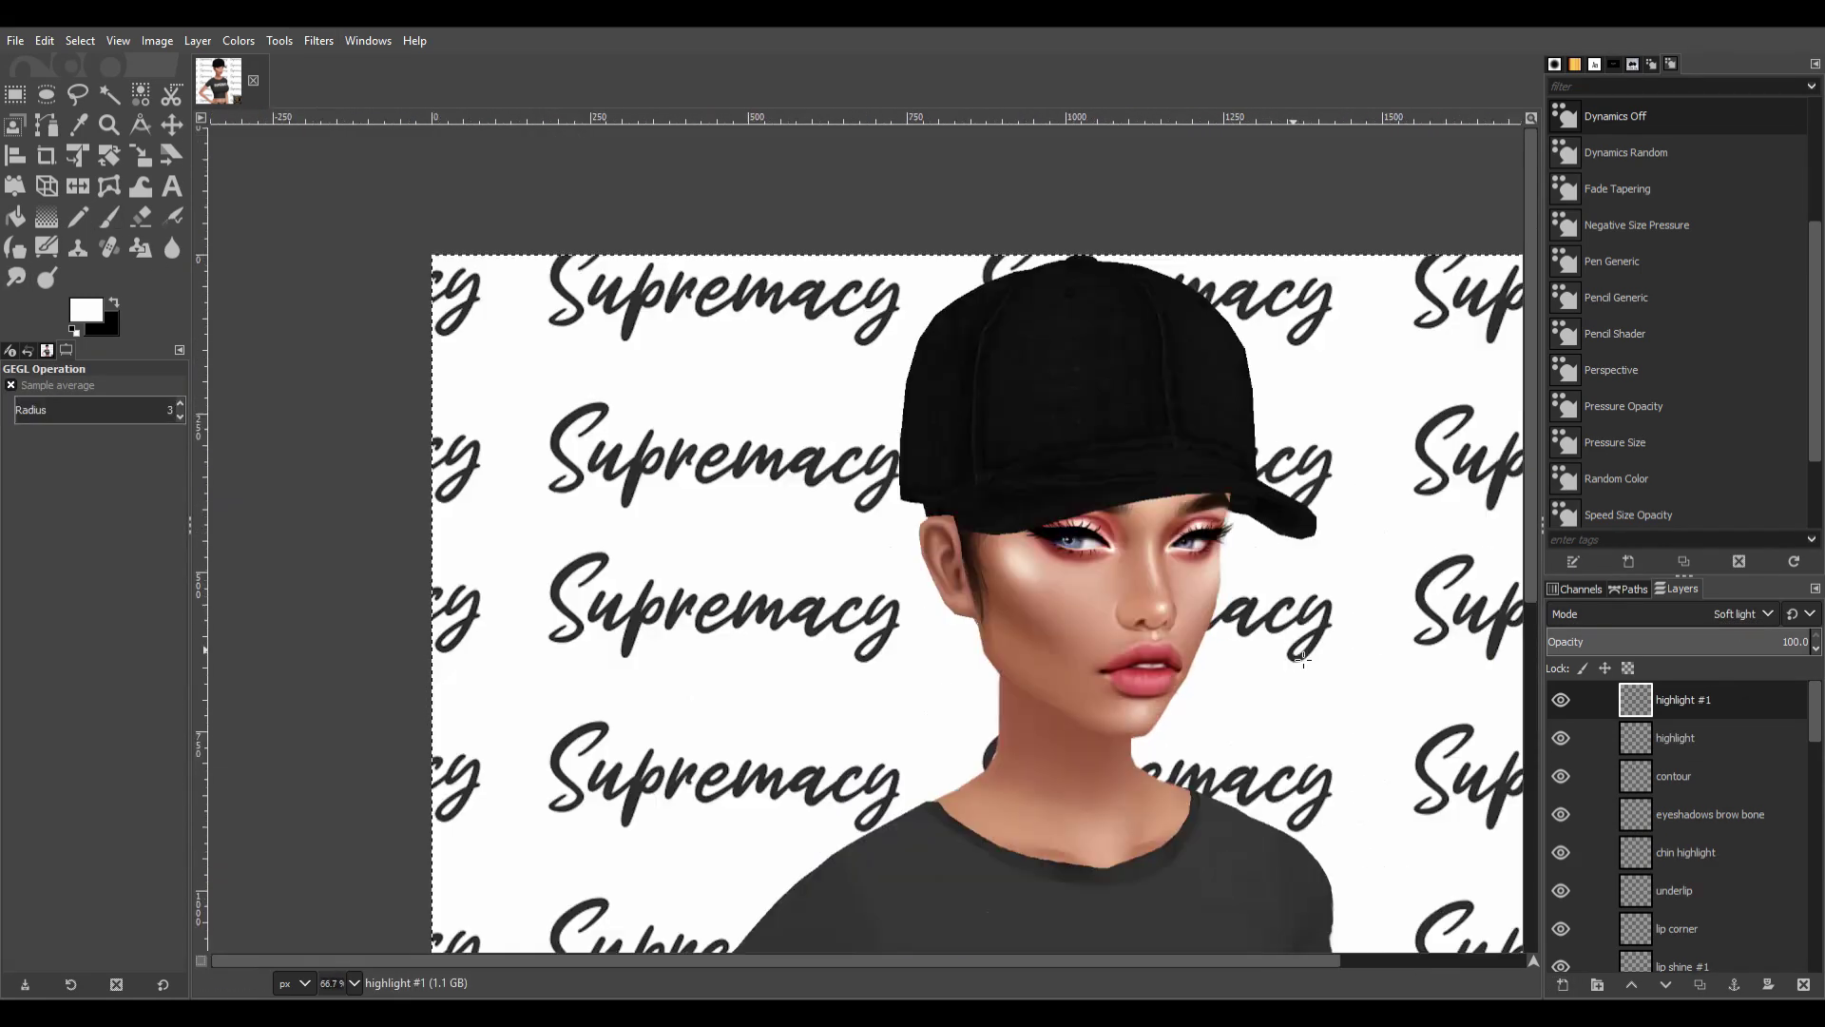
key("plus")
key("plus")
key("plus")
Paint a thick blurred jawline shadow, erasing the excess near the chin.
left_click(1638, 737)
key("shift+e")
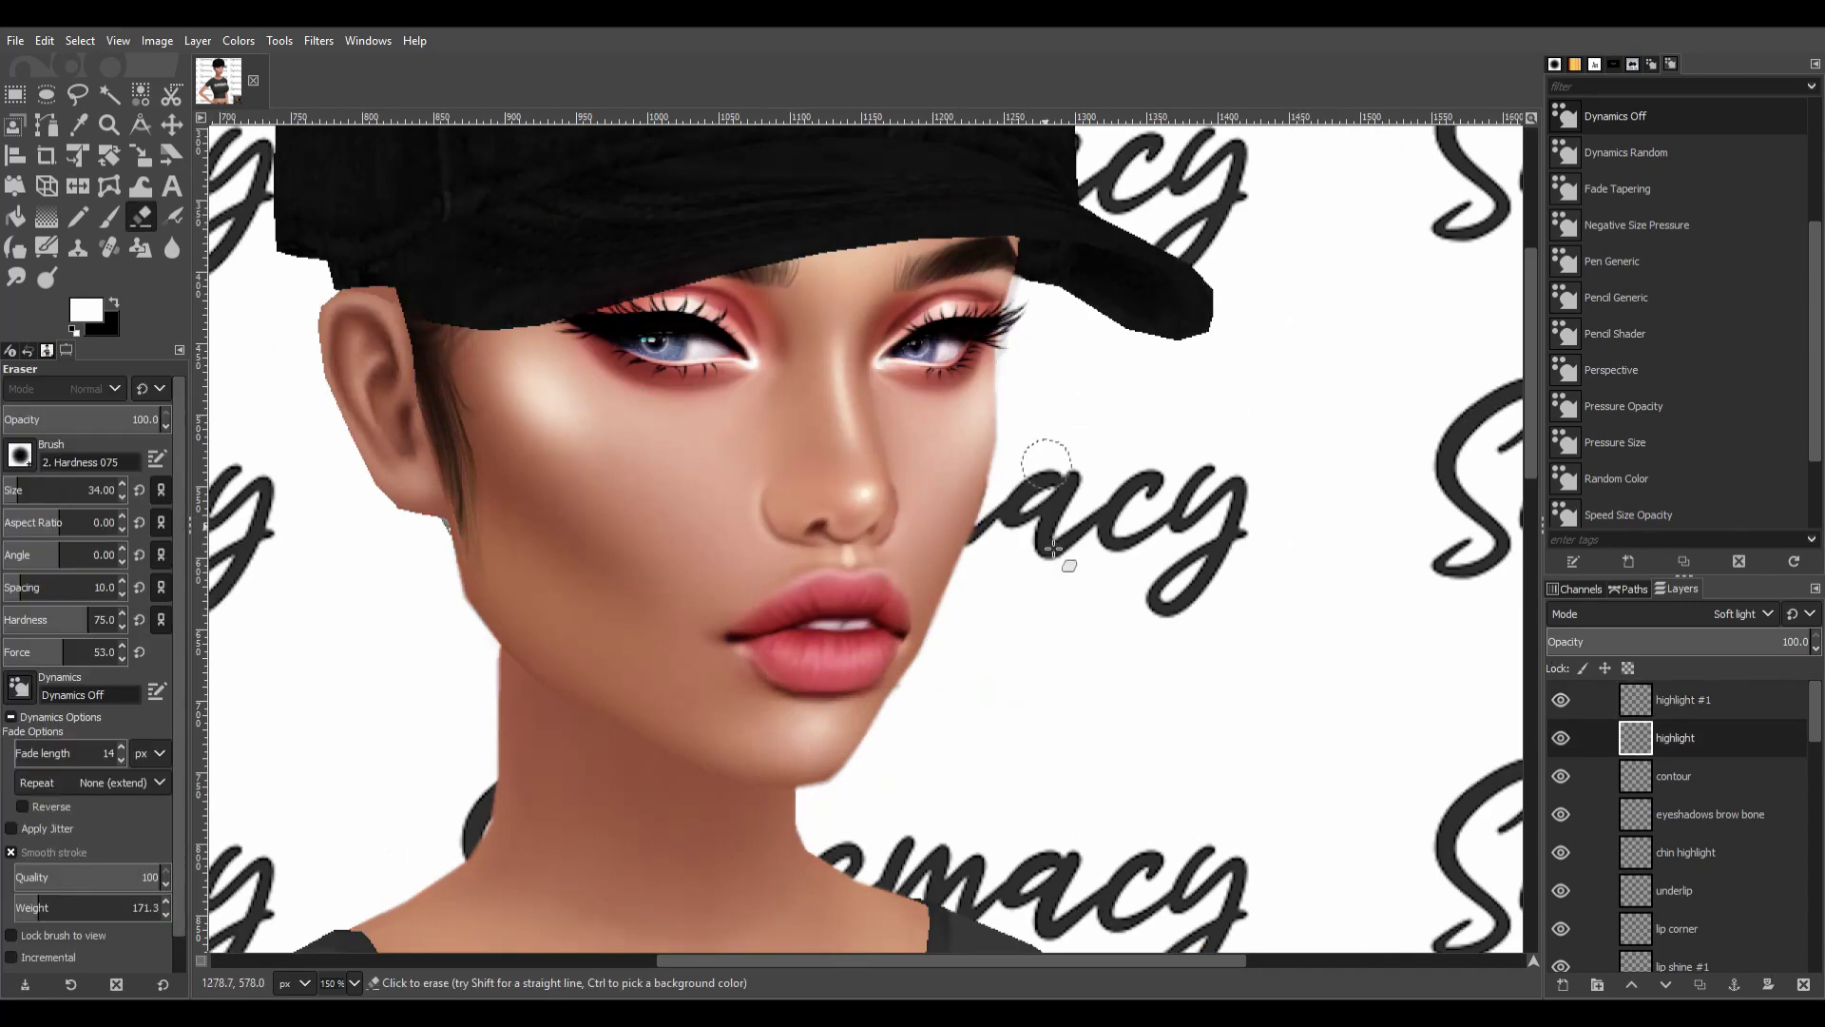
key("Page_Up")
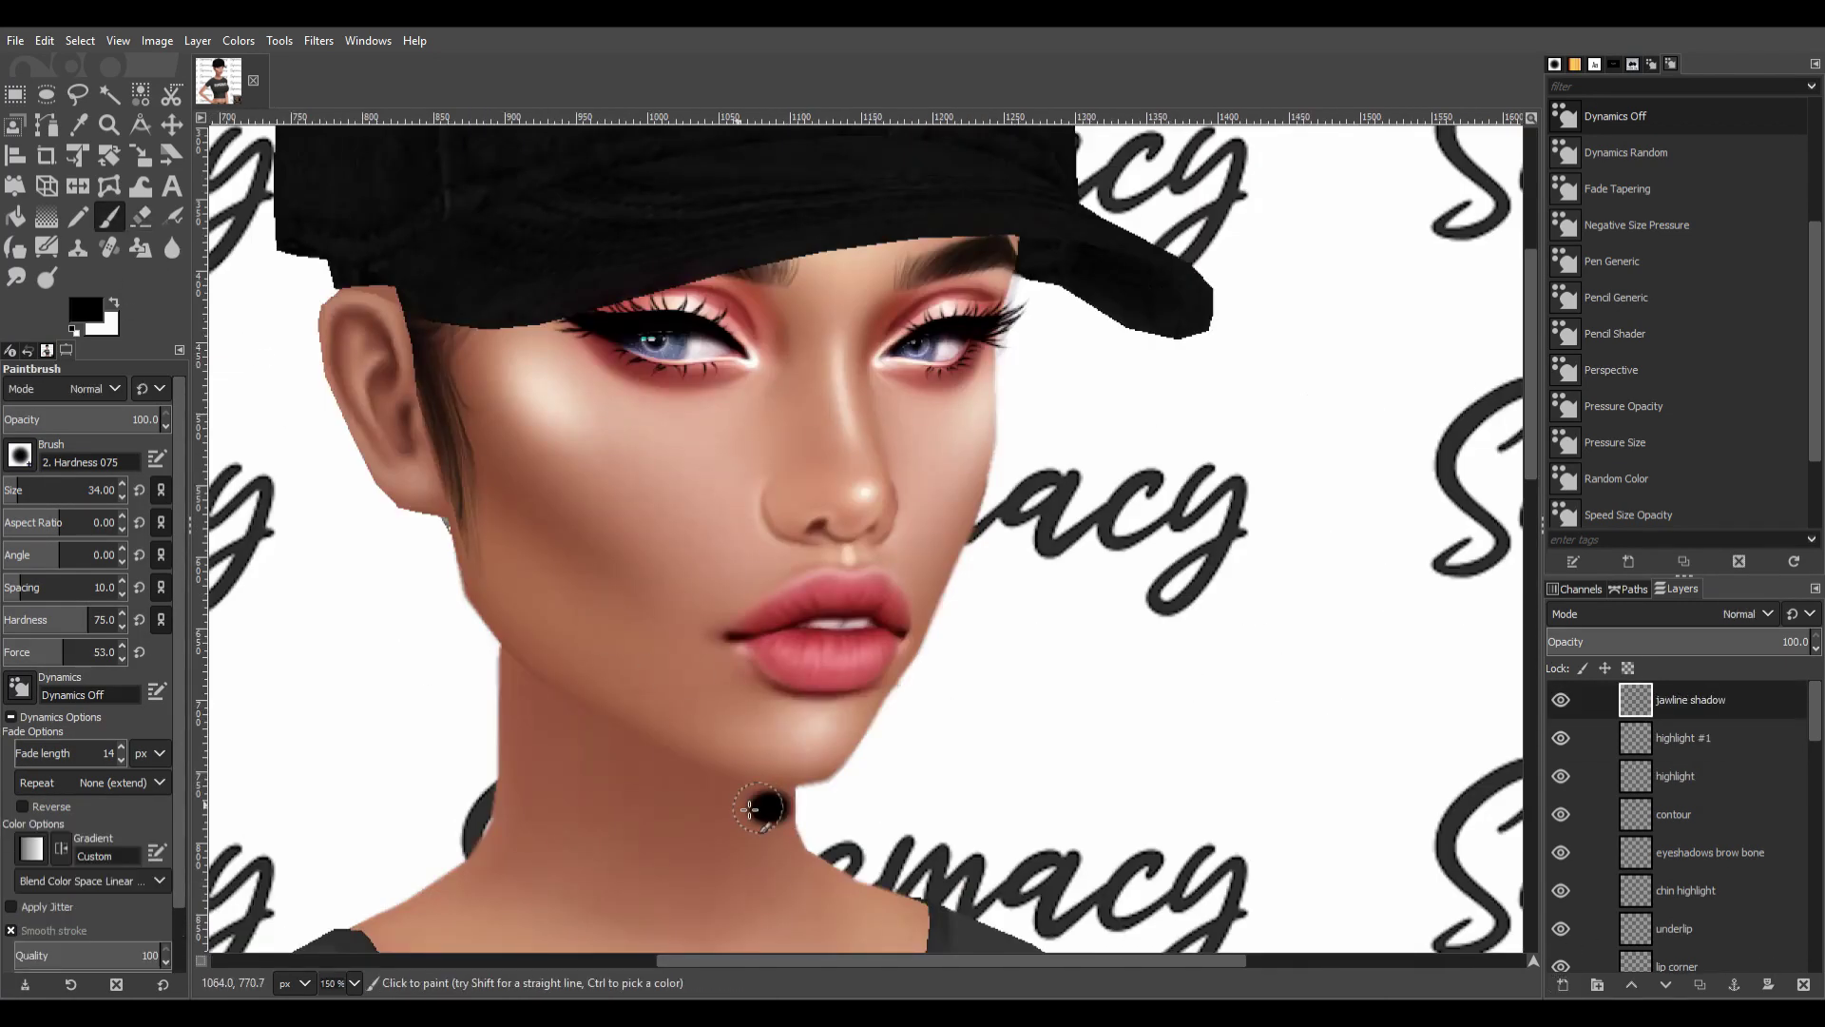
mouse_move(767, 803)
left_mouse_down()
mouse_move(624, 758)
mouse_move(652, 795)
mouse_move(849, 807)
left_mouse_up()
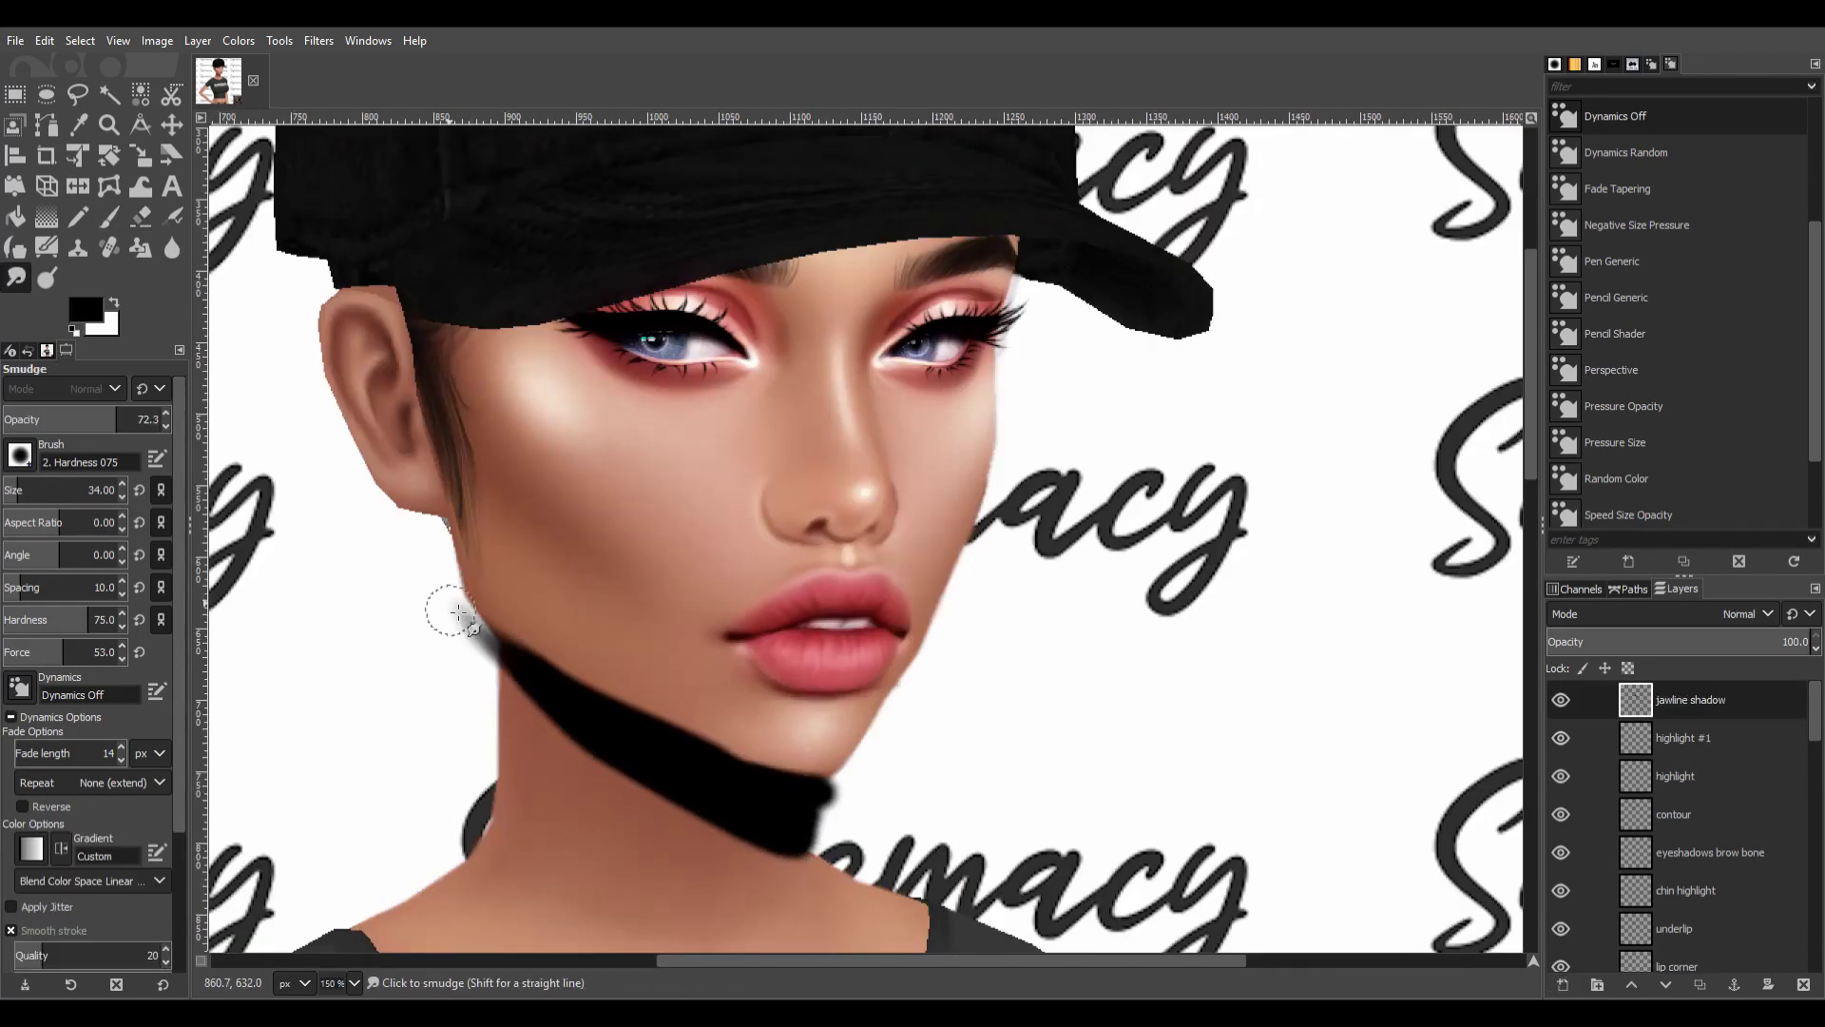
mouse_move(564, 690)
left_mouse_down()
mouse_move(451, 599)
mouse_move(818, 856)
left_mouse_up()
key("ctrl+f")
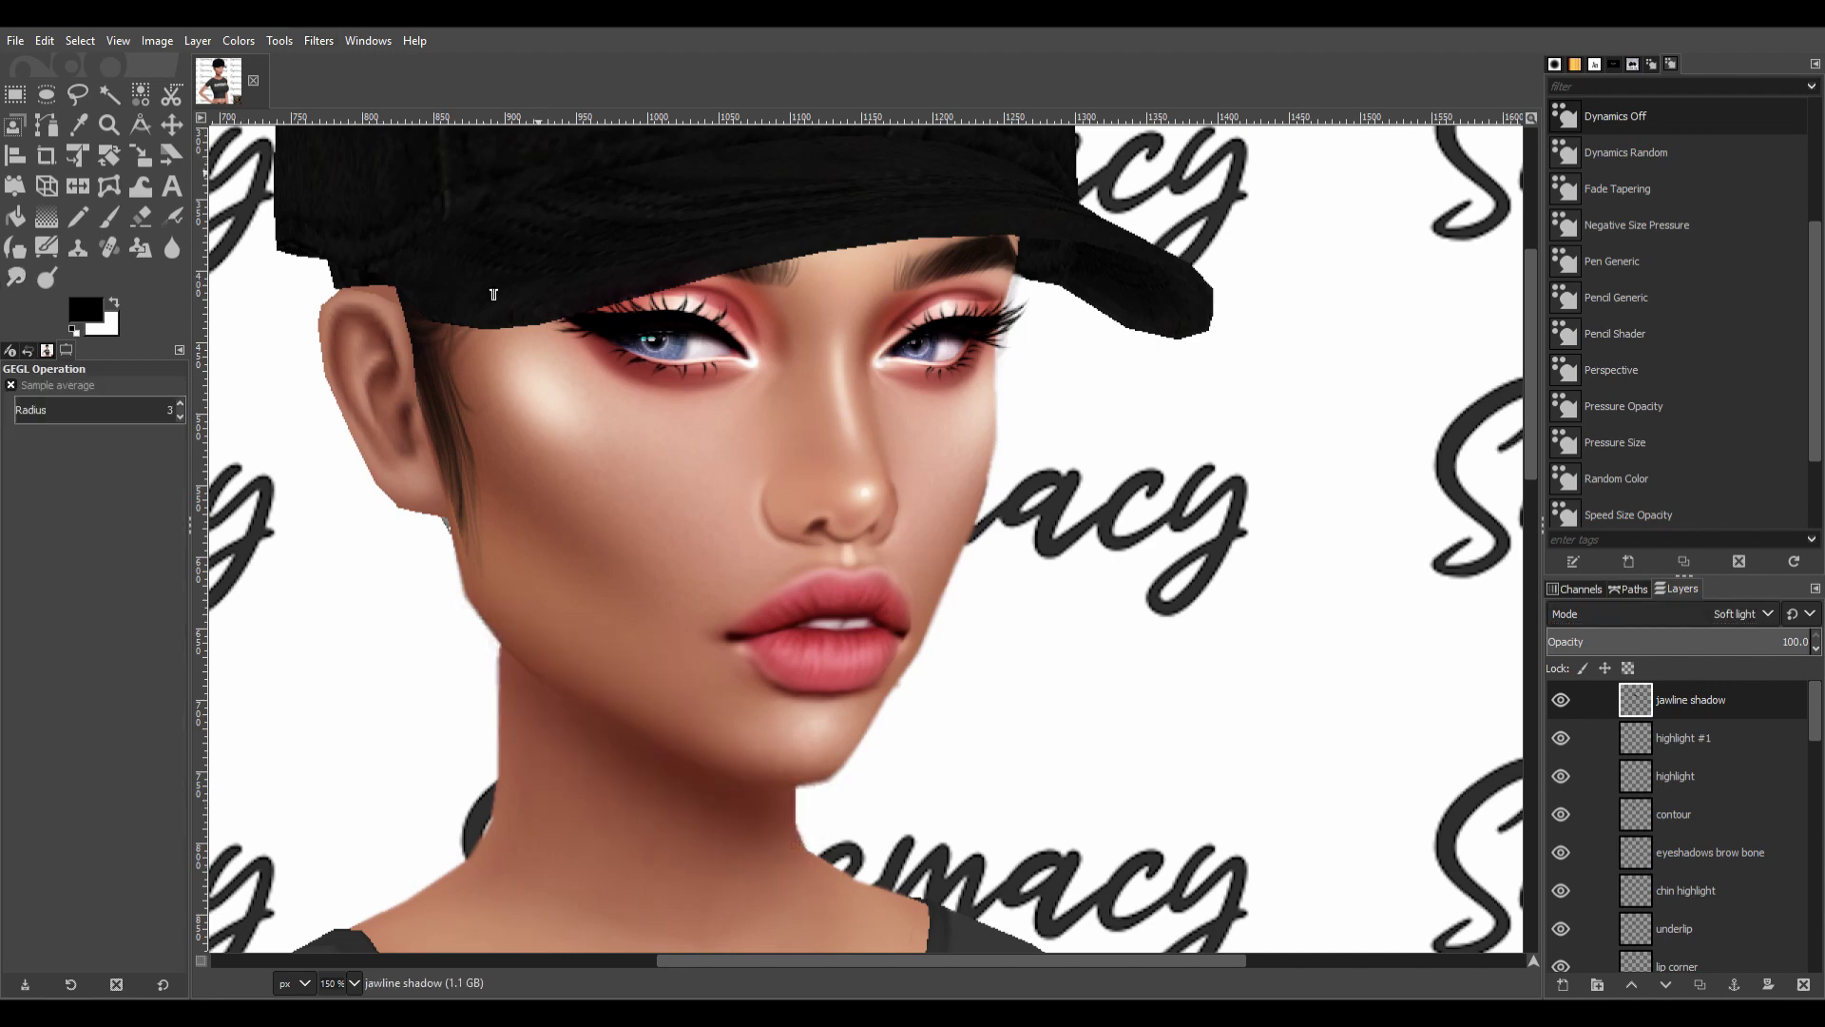
key("shift+ctrl+j")
key("2")
key("shift+e")
left_click_drag(475, 590, 799, 728)
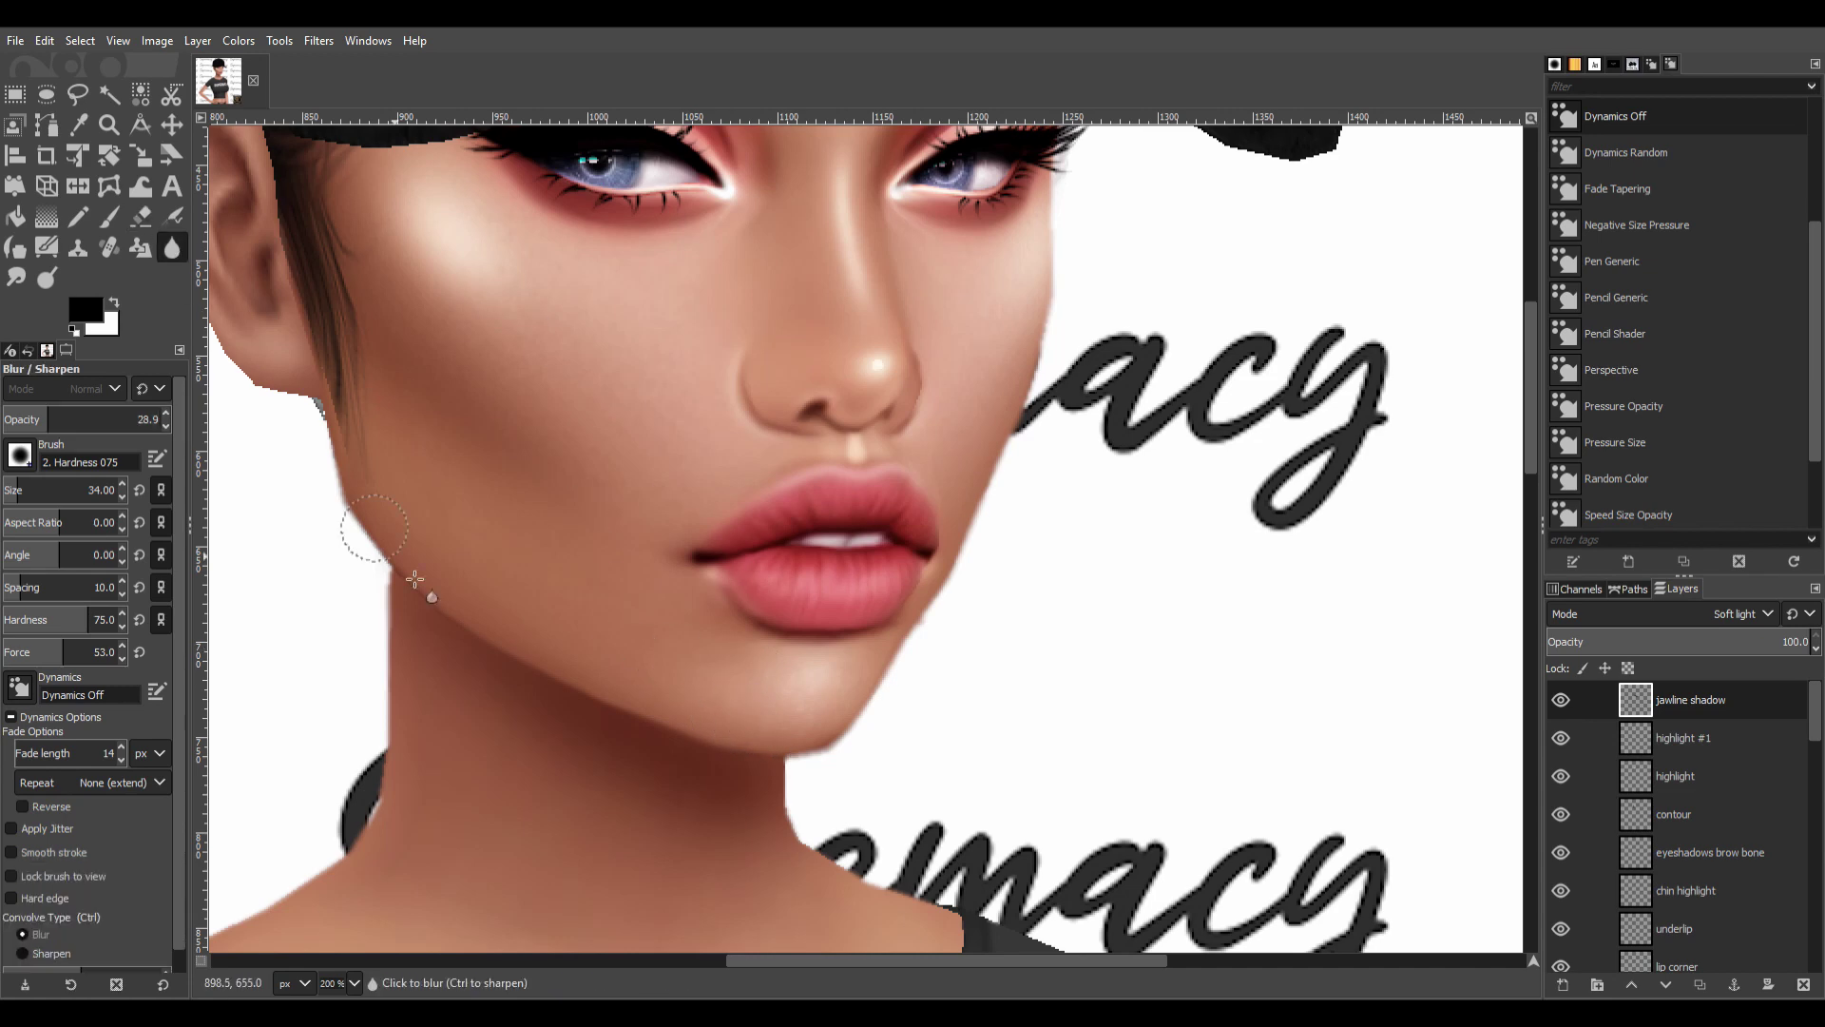
Smooth the jagged jaw, ear and cap-brim edges with a progressively smaller brush.
scroll(856, 786, "down", 5)
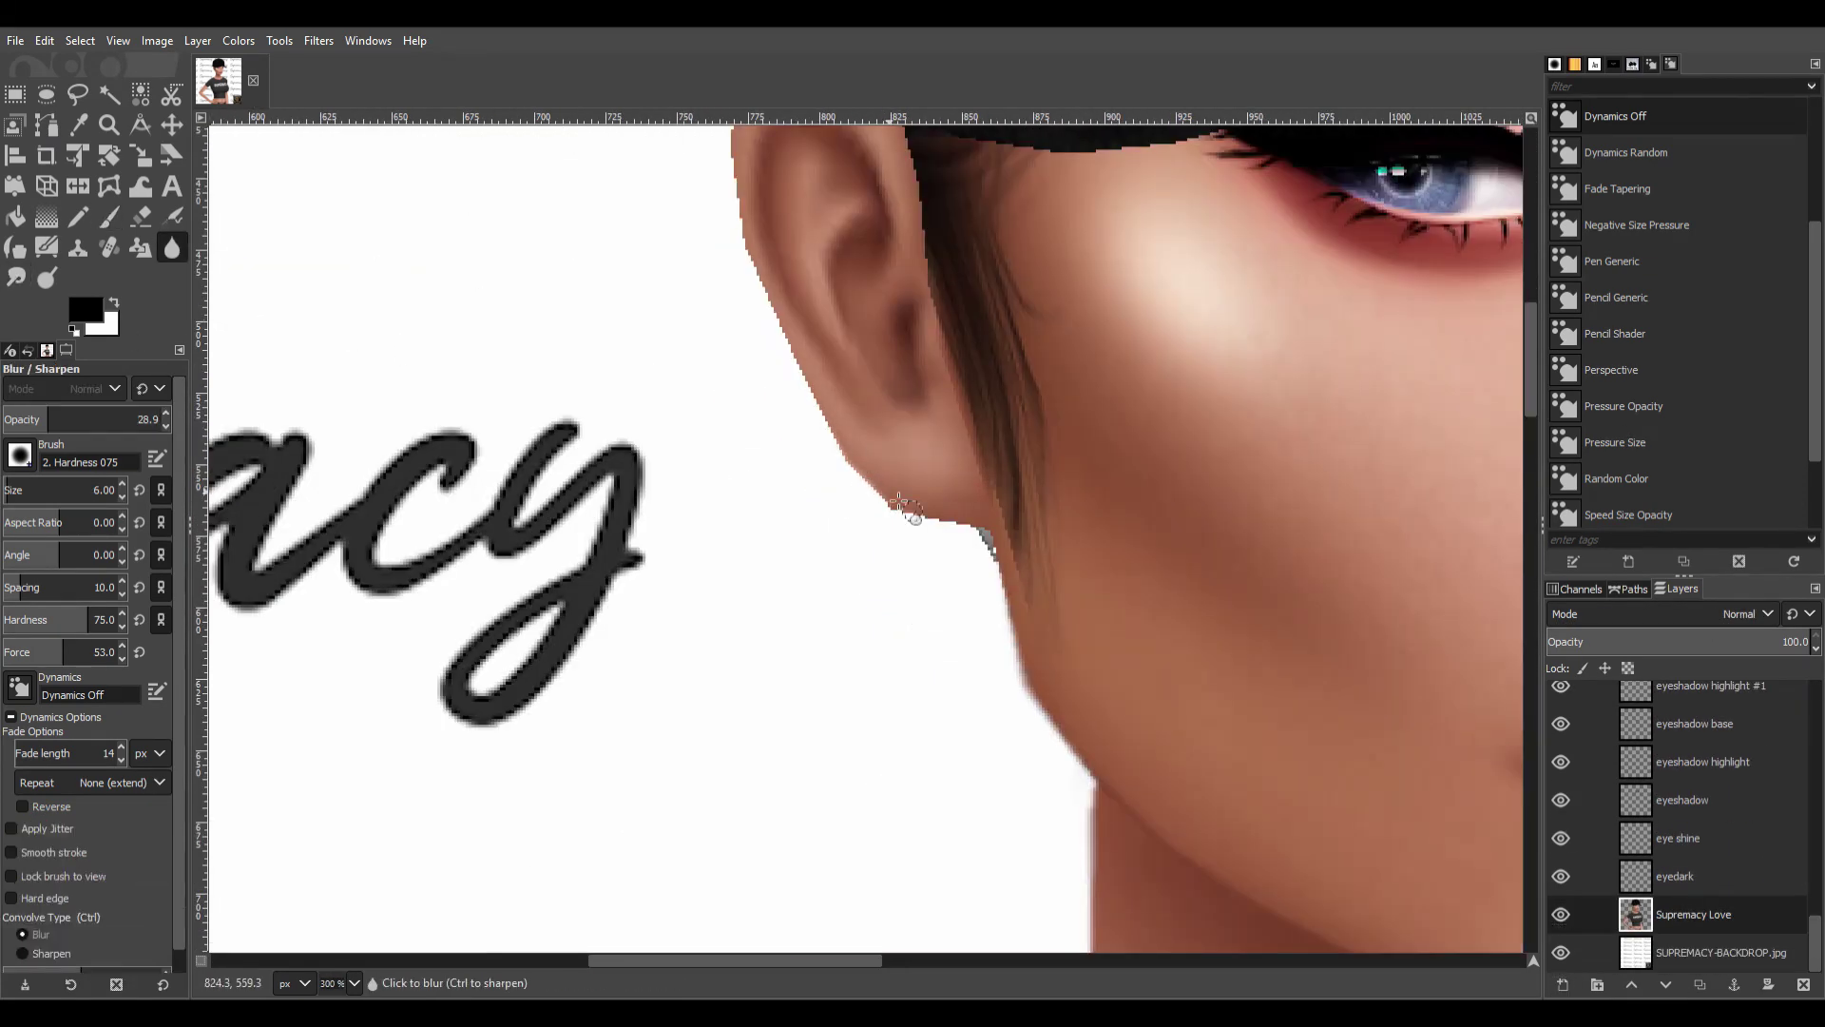
scroll(778, 331, "up", 2)
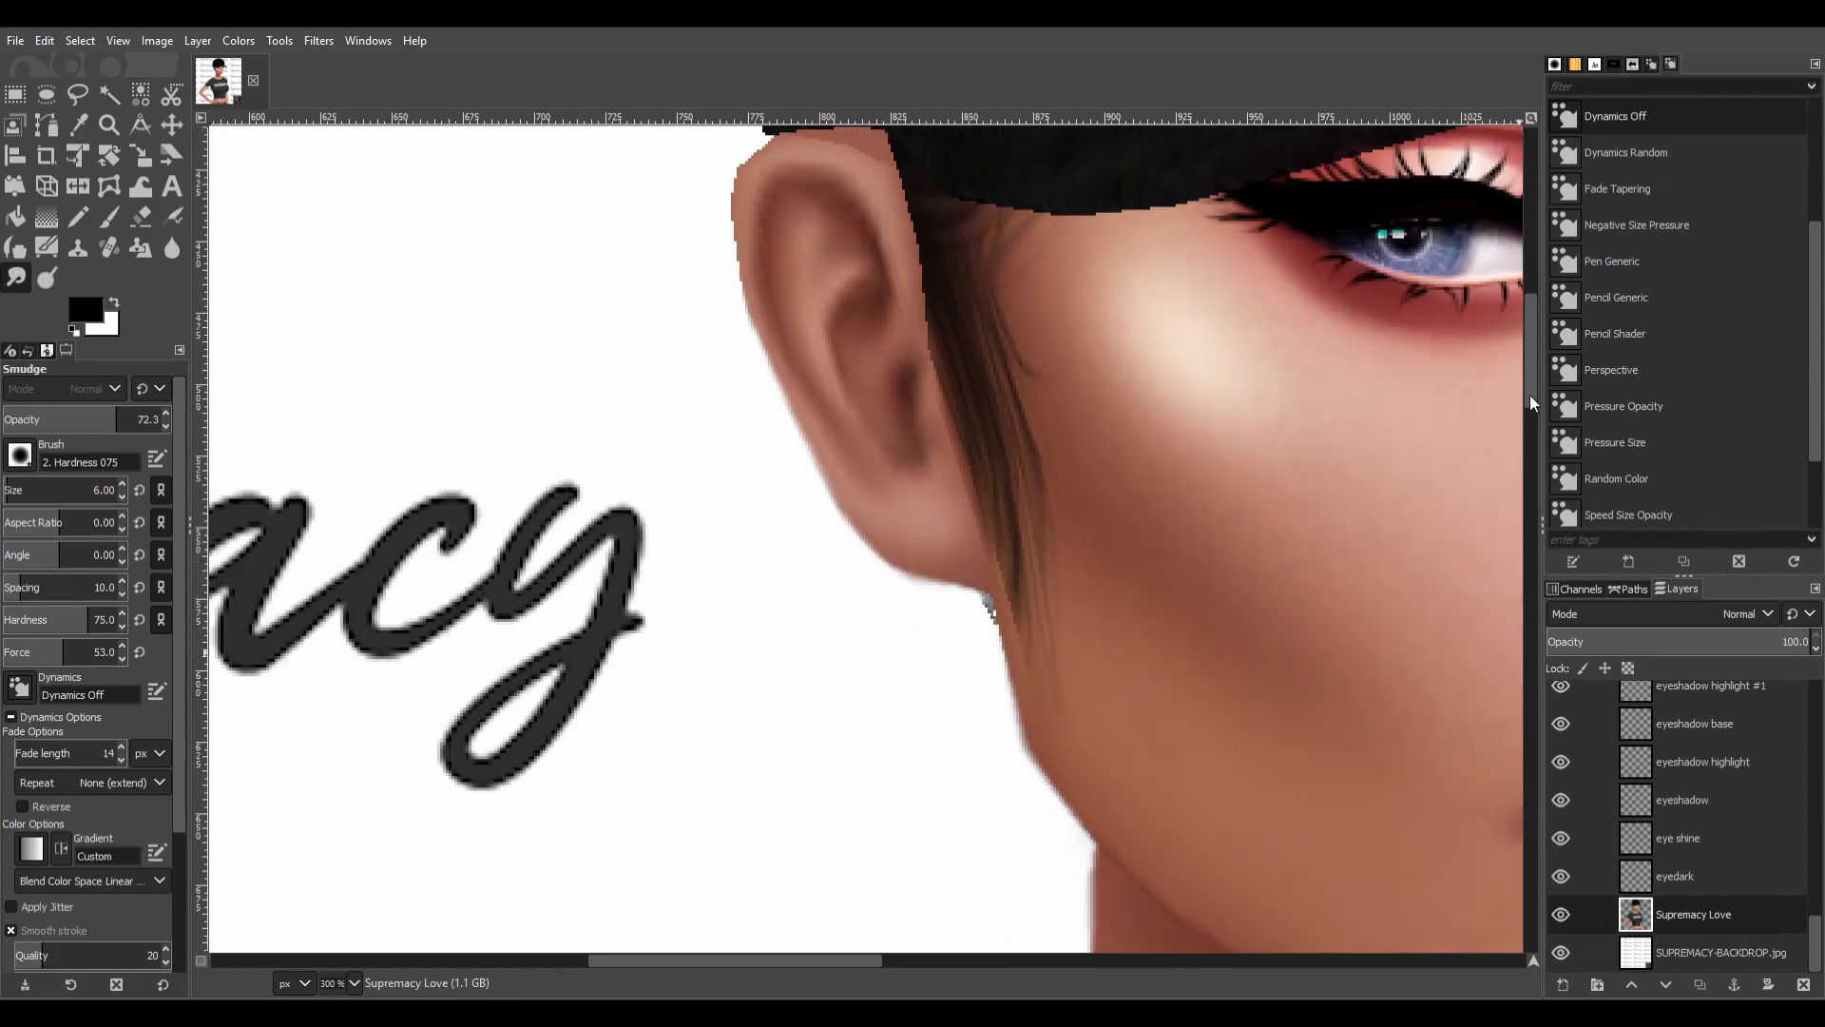
scroll(733, 361, "up", 2)
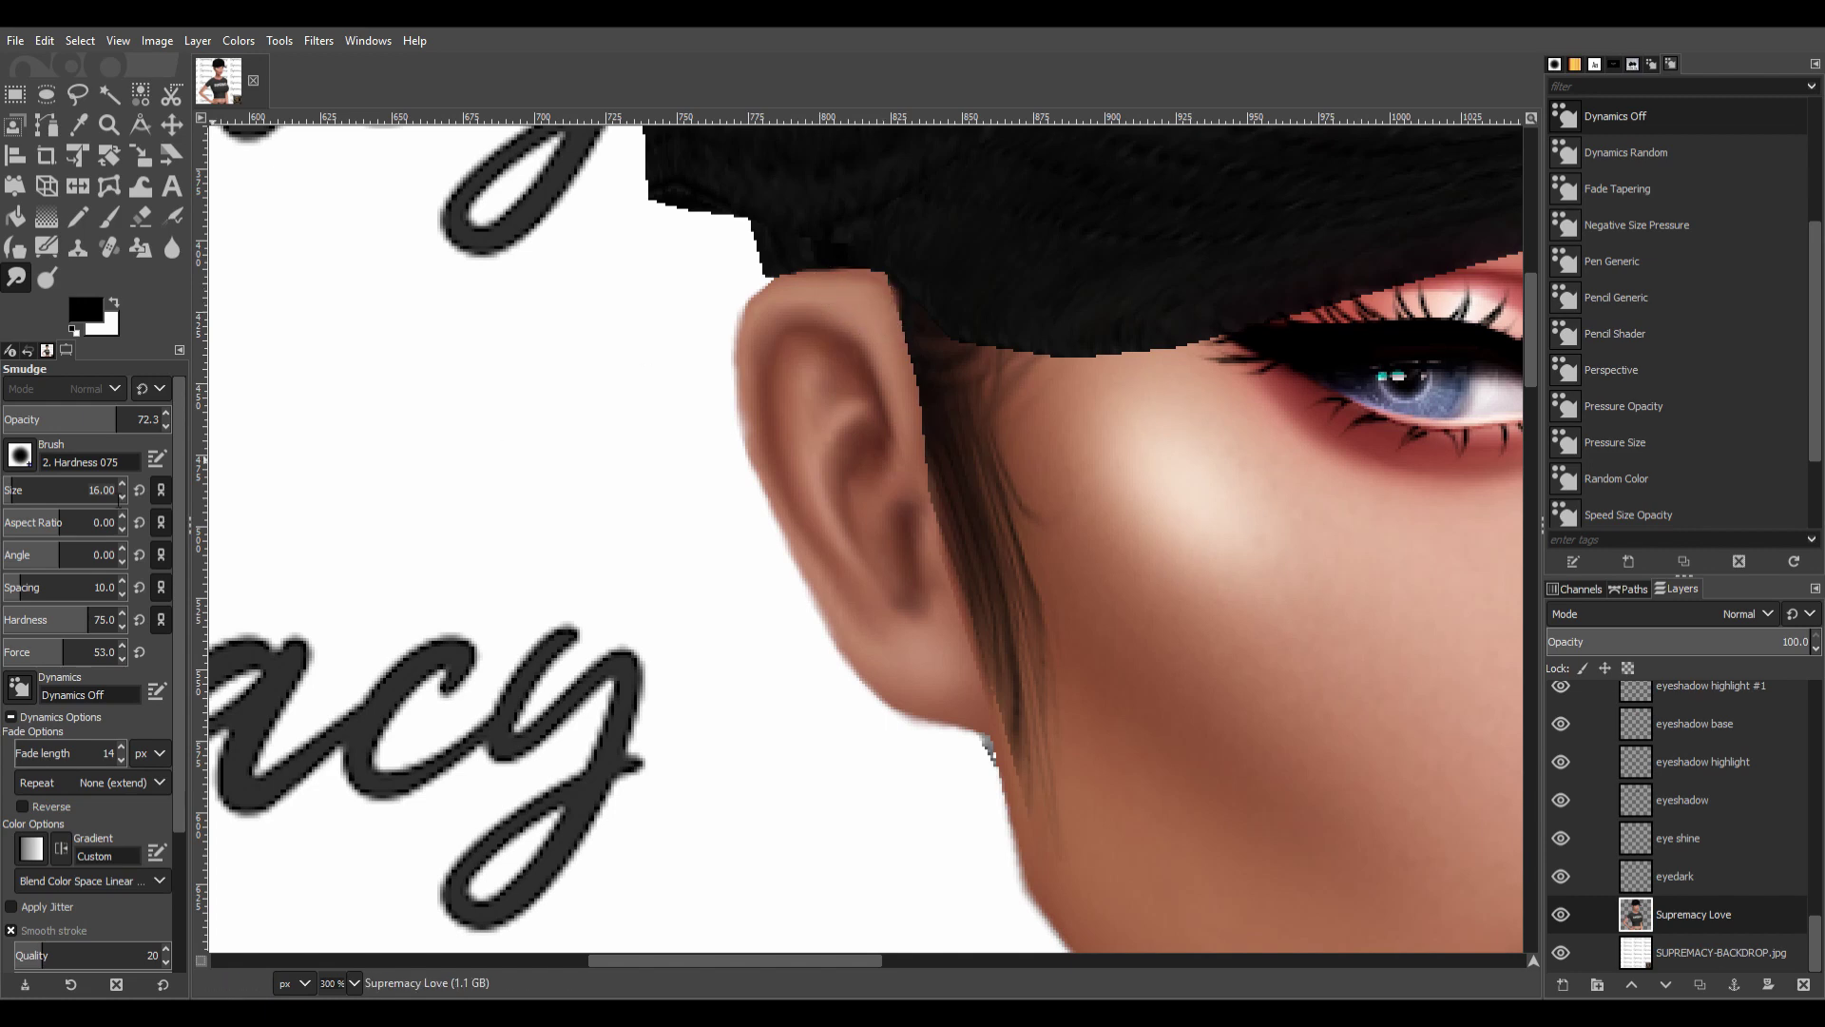
key("bracketleft")
key("bracketleft")
key("bracketleft")
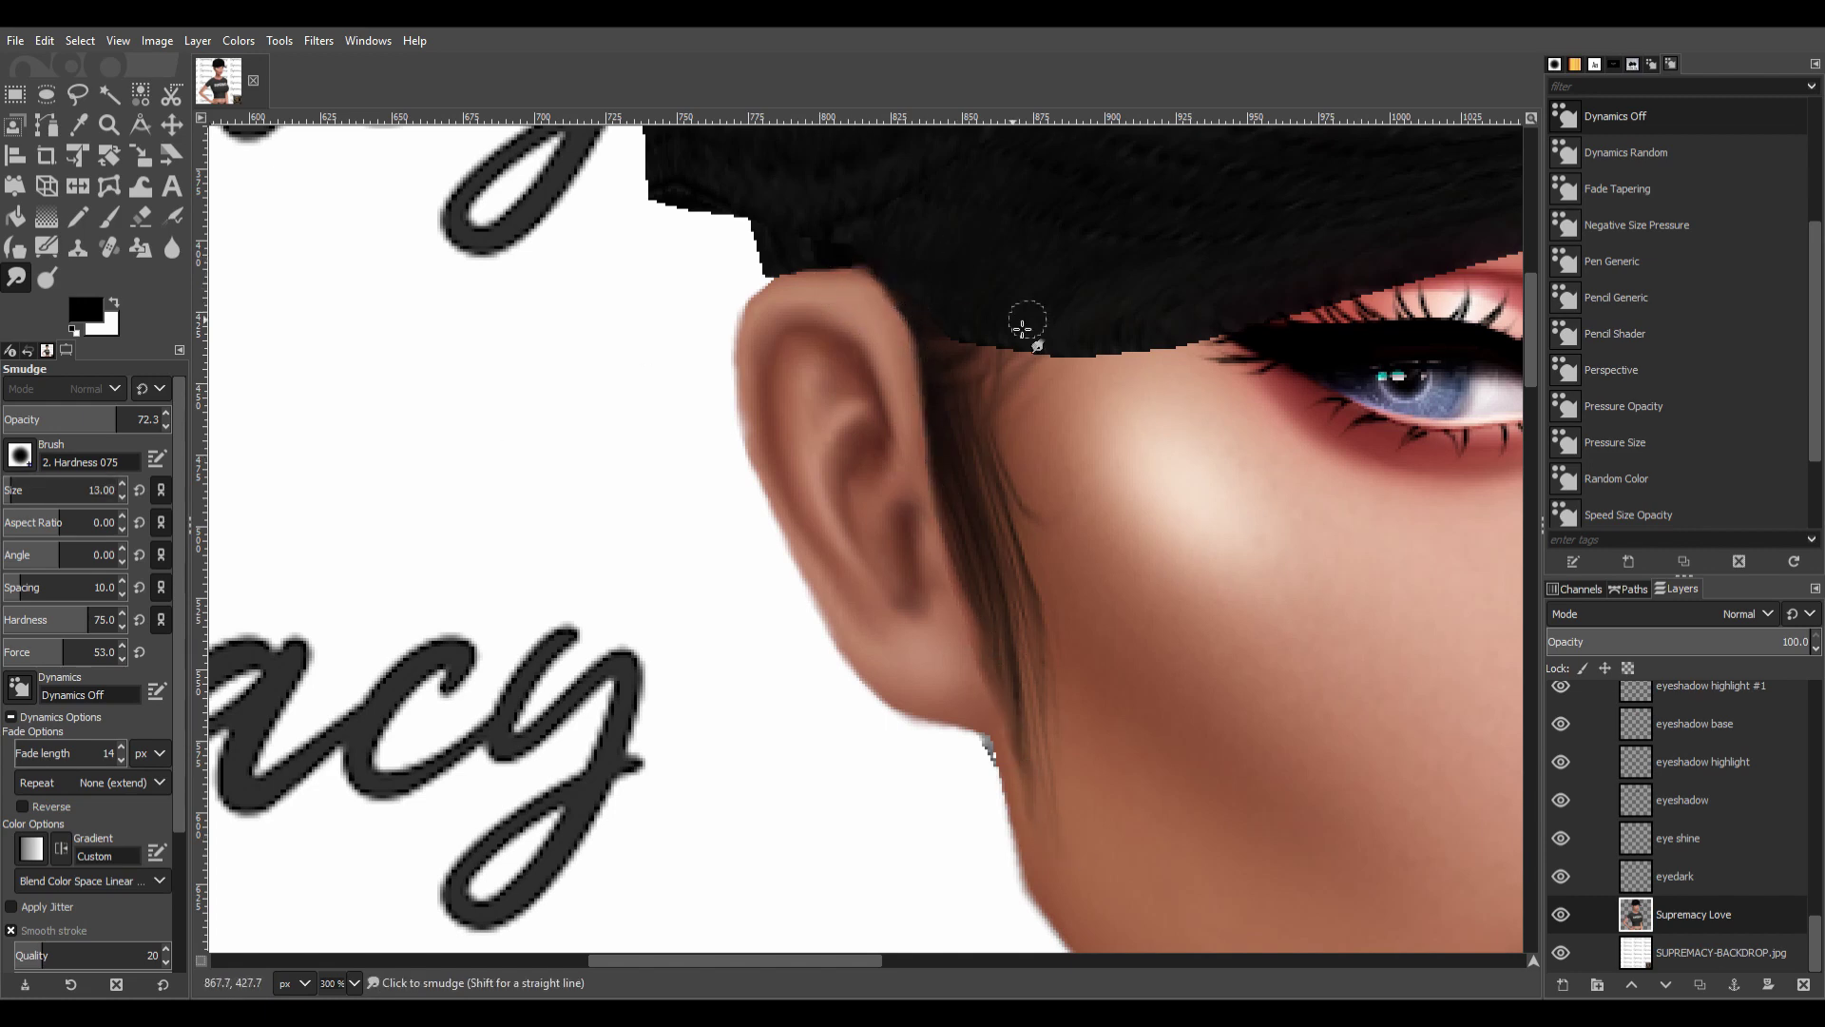
key("shift+ctrl+j")
key("2")
key("bracketleft")
key("bracketleft")
key("bracketleft")
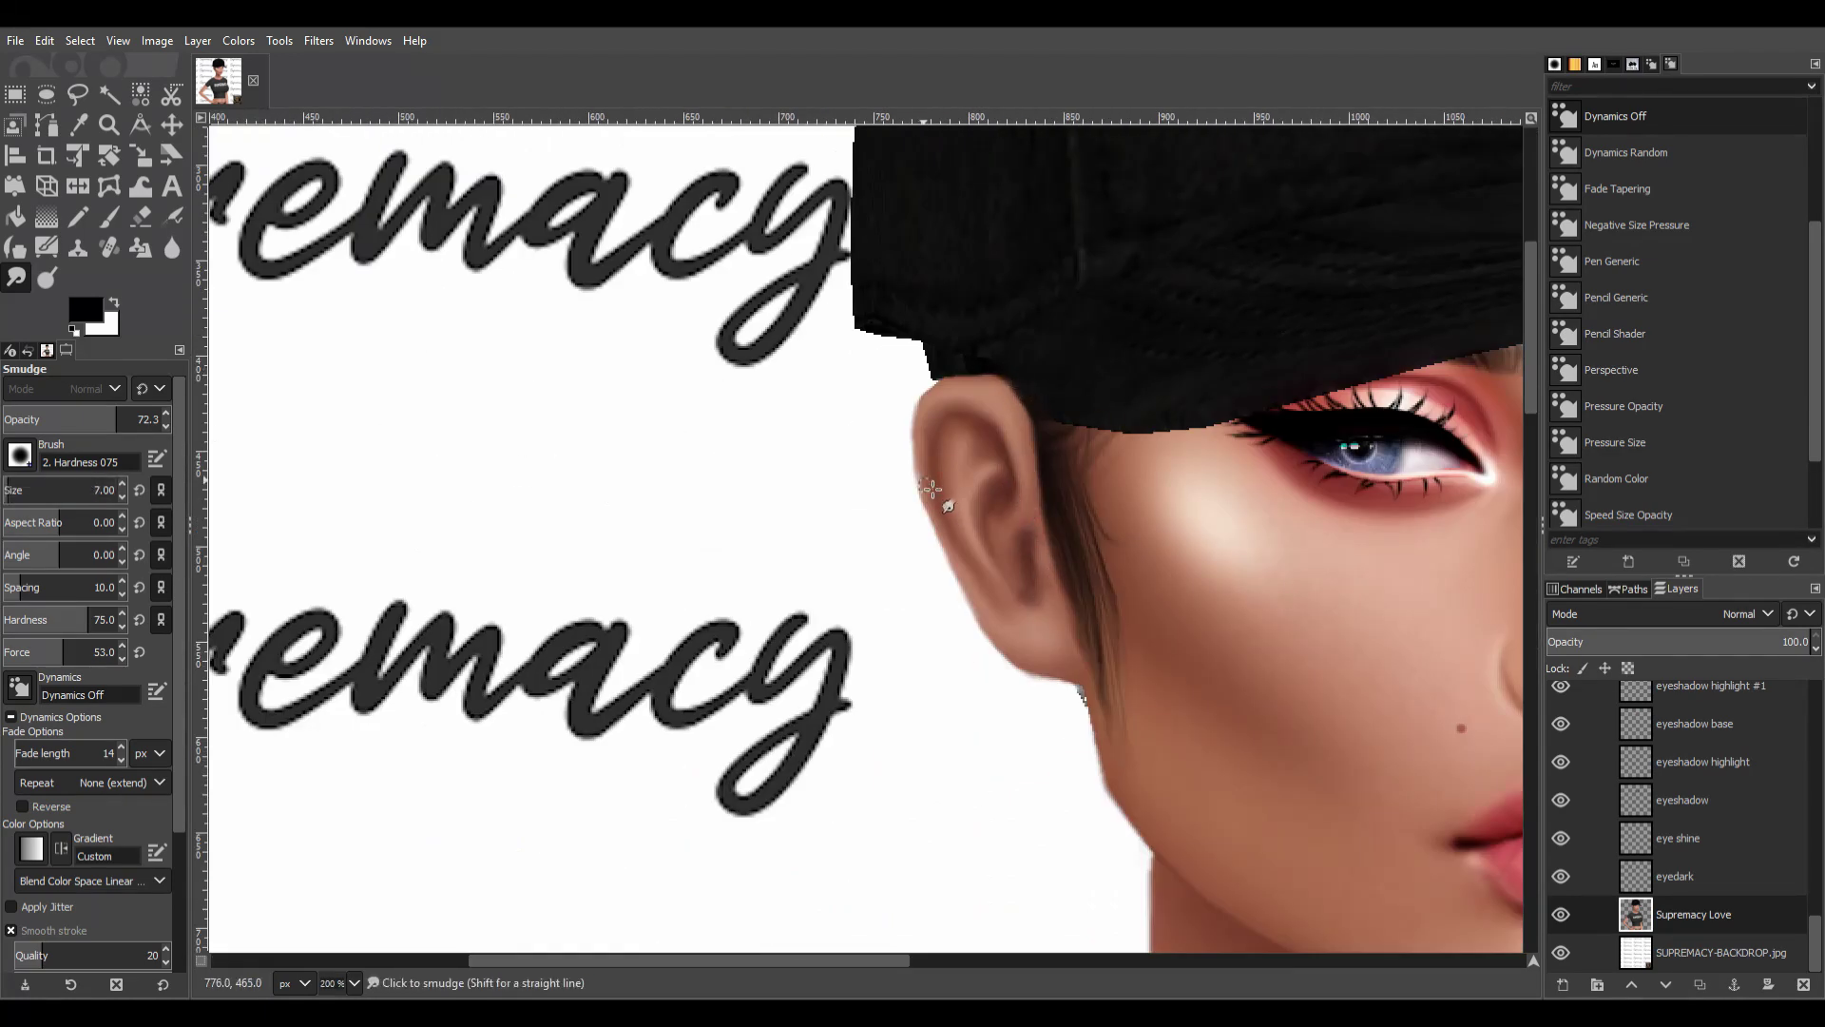
Add an ear shadow layer and paint dark strokes inside the ear fold and along the rim.
key("shift+ctrl+j")
key("1")
key("Home")
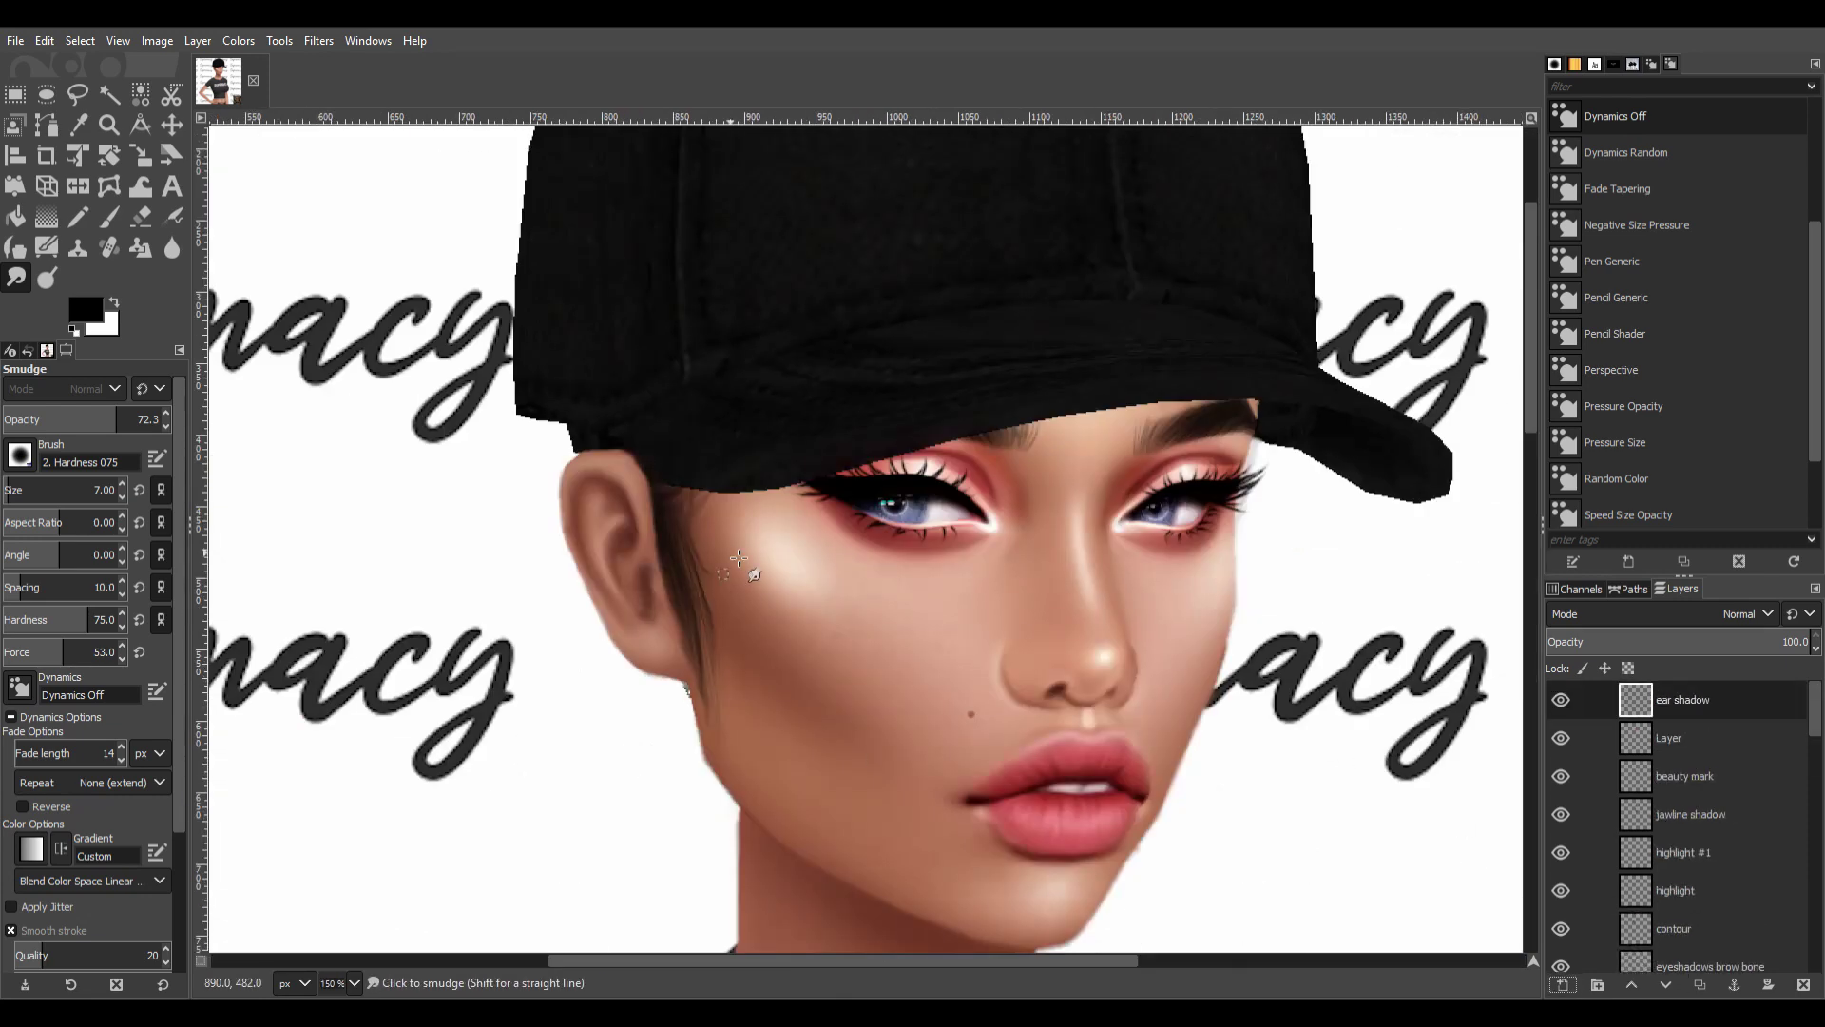
key("3")
key("p")
left_click_drag(654, 561, 650, 639)
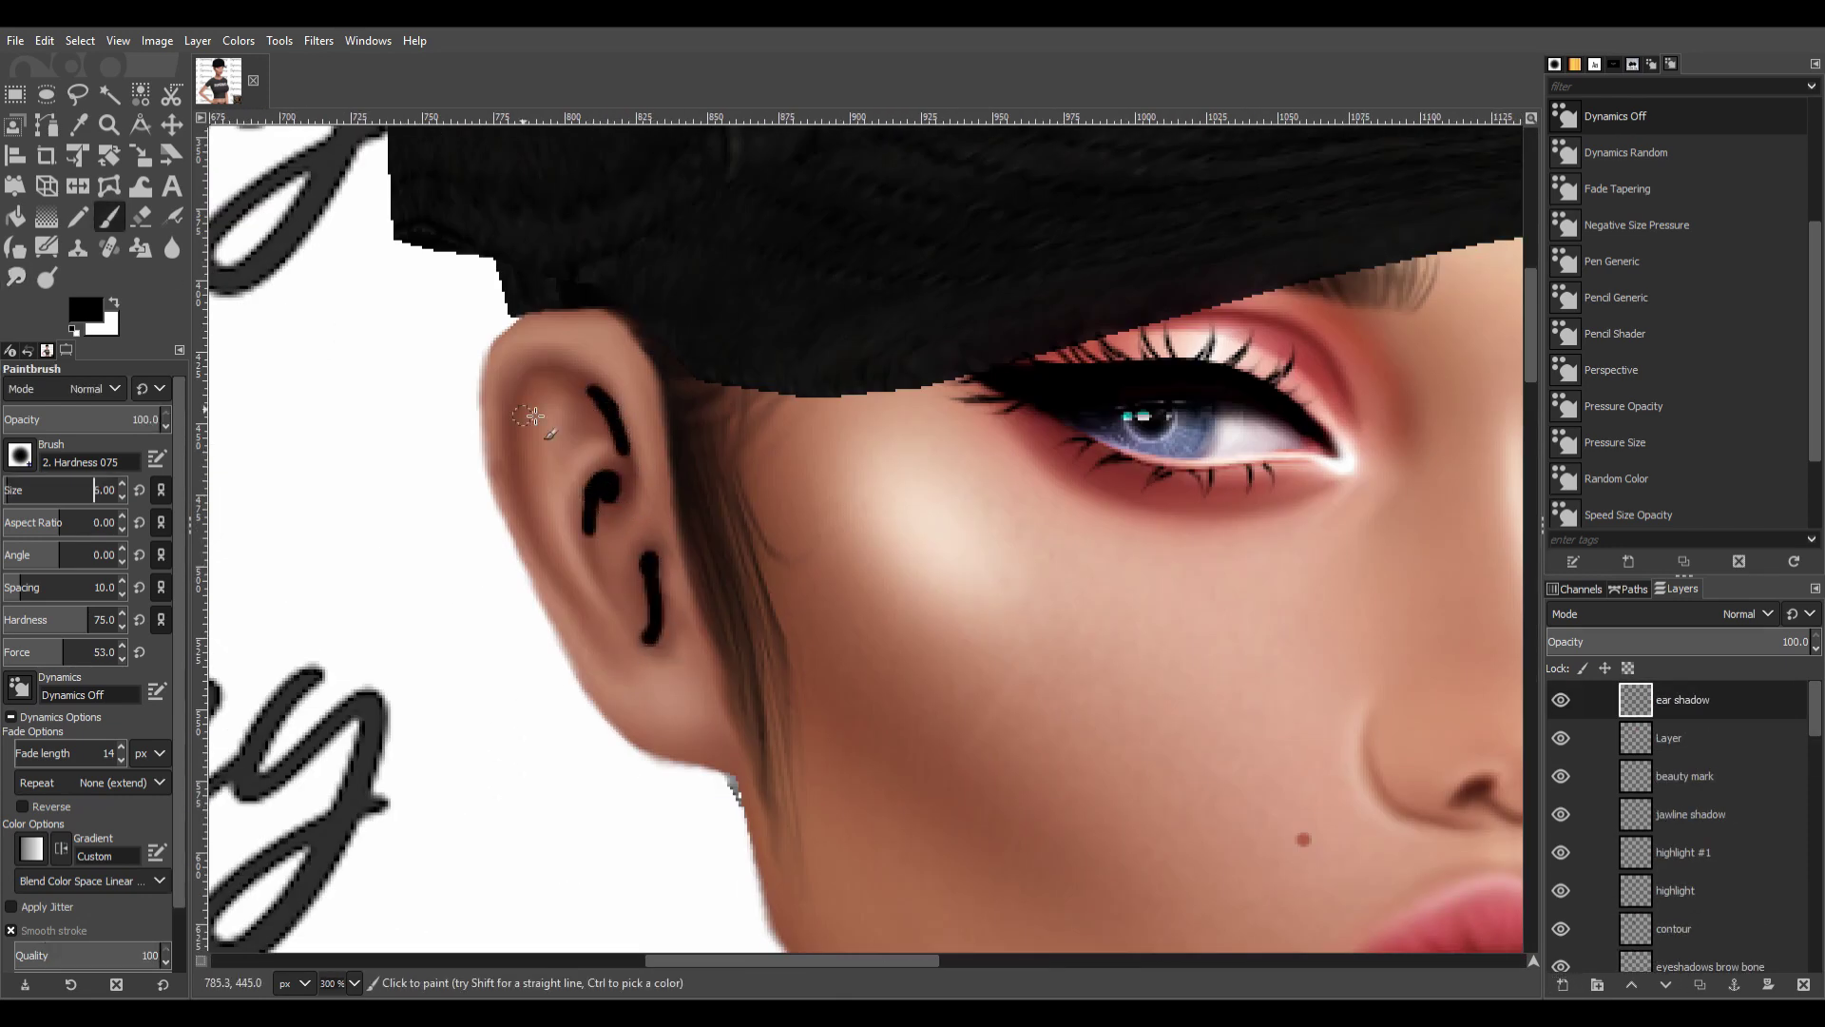
left_click_drag(599, 375, 532, 566)
scroll(1740, 613, "down", 13)
Smudge the lower ear shadow toward the earlobe and paint white highlights along the ear's top and outer rim.
key("s")
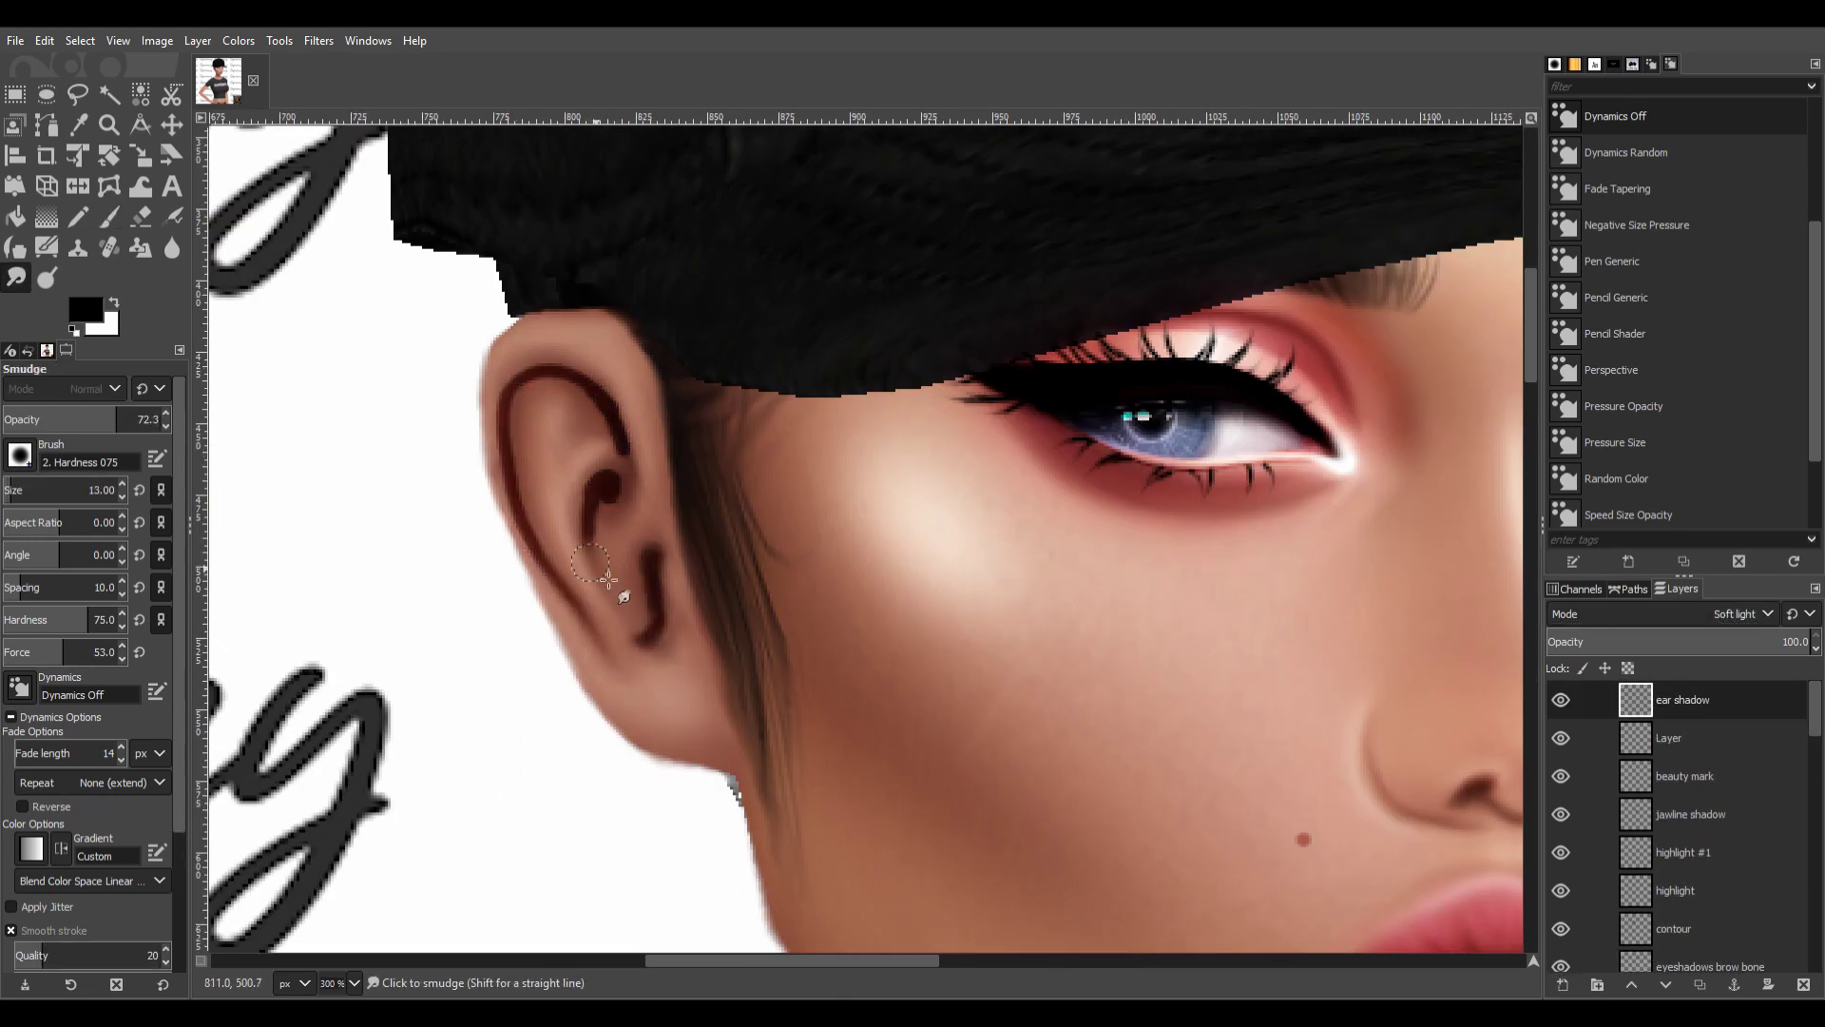
left_click_drag(658, 594, 691, 640)
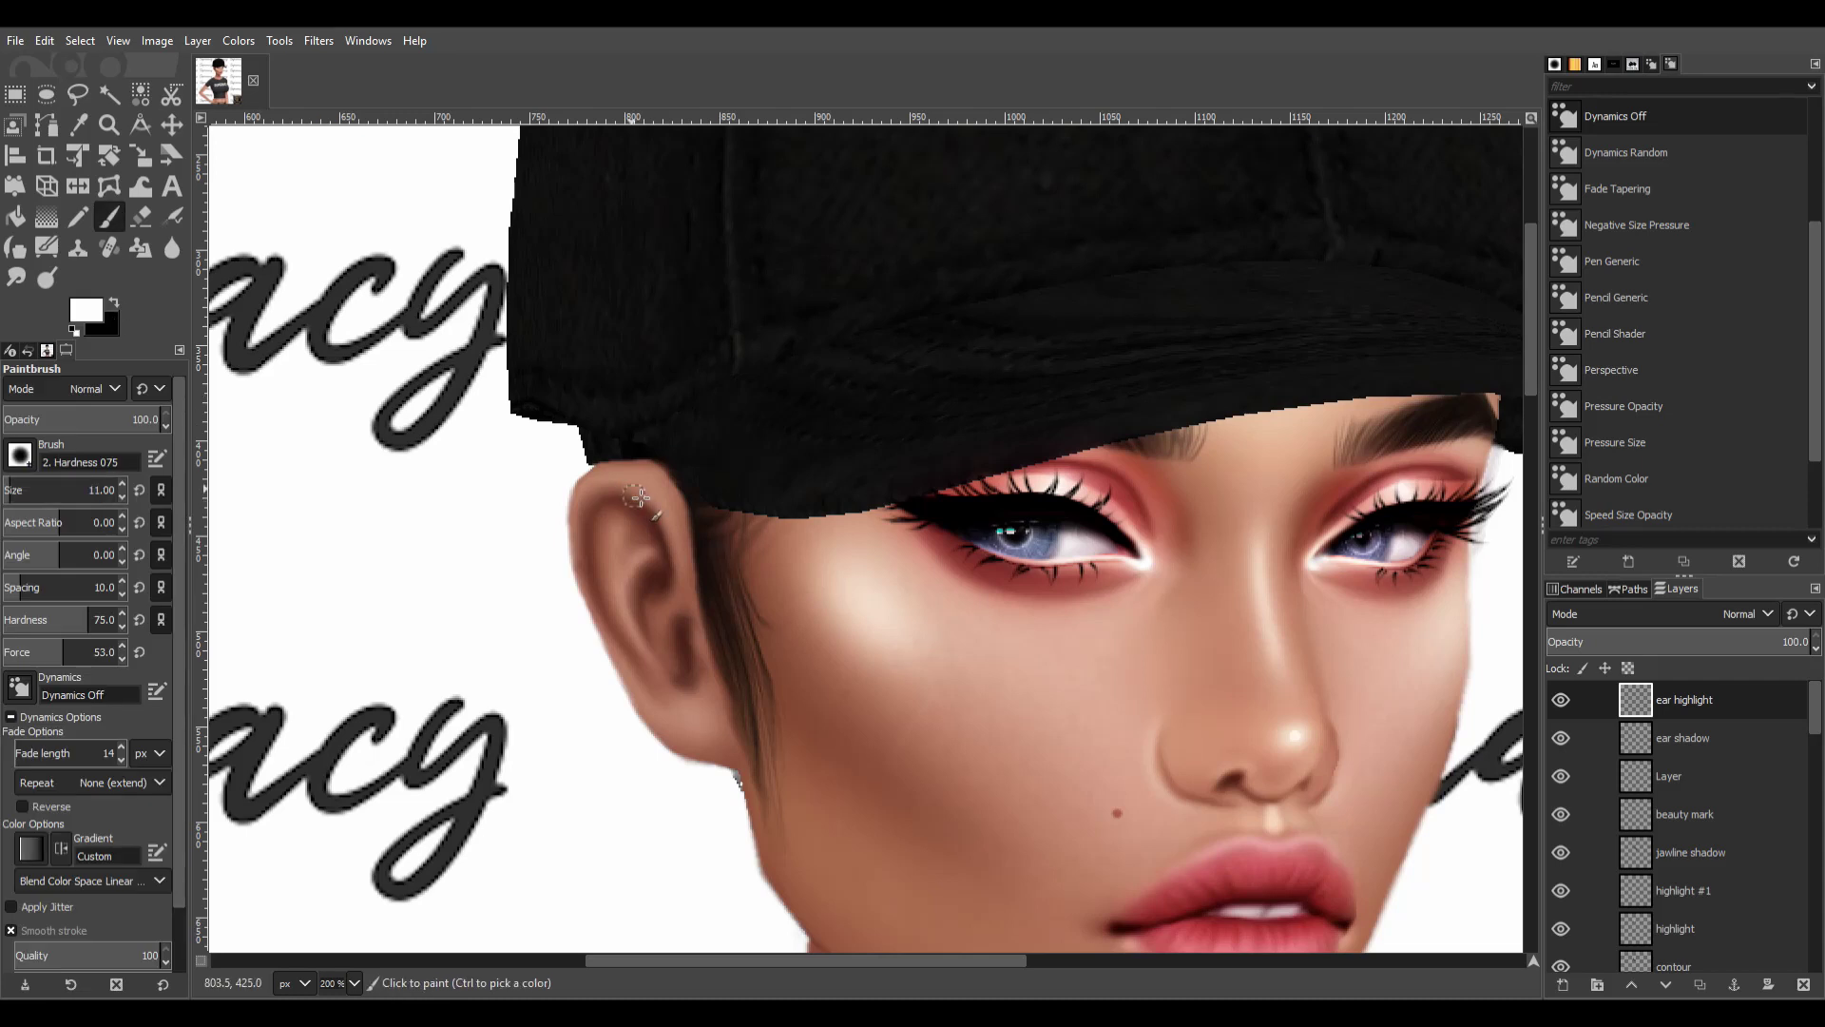
left_click(637, 480)
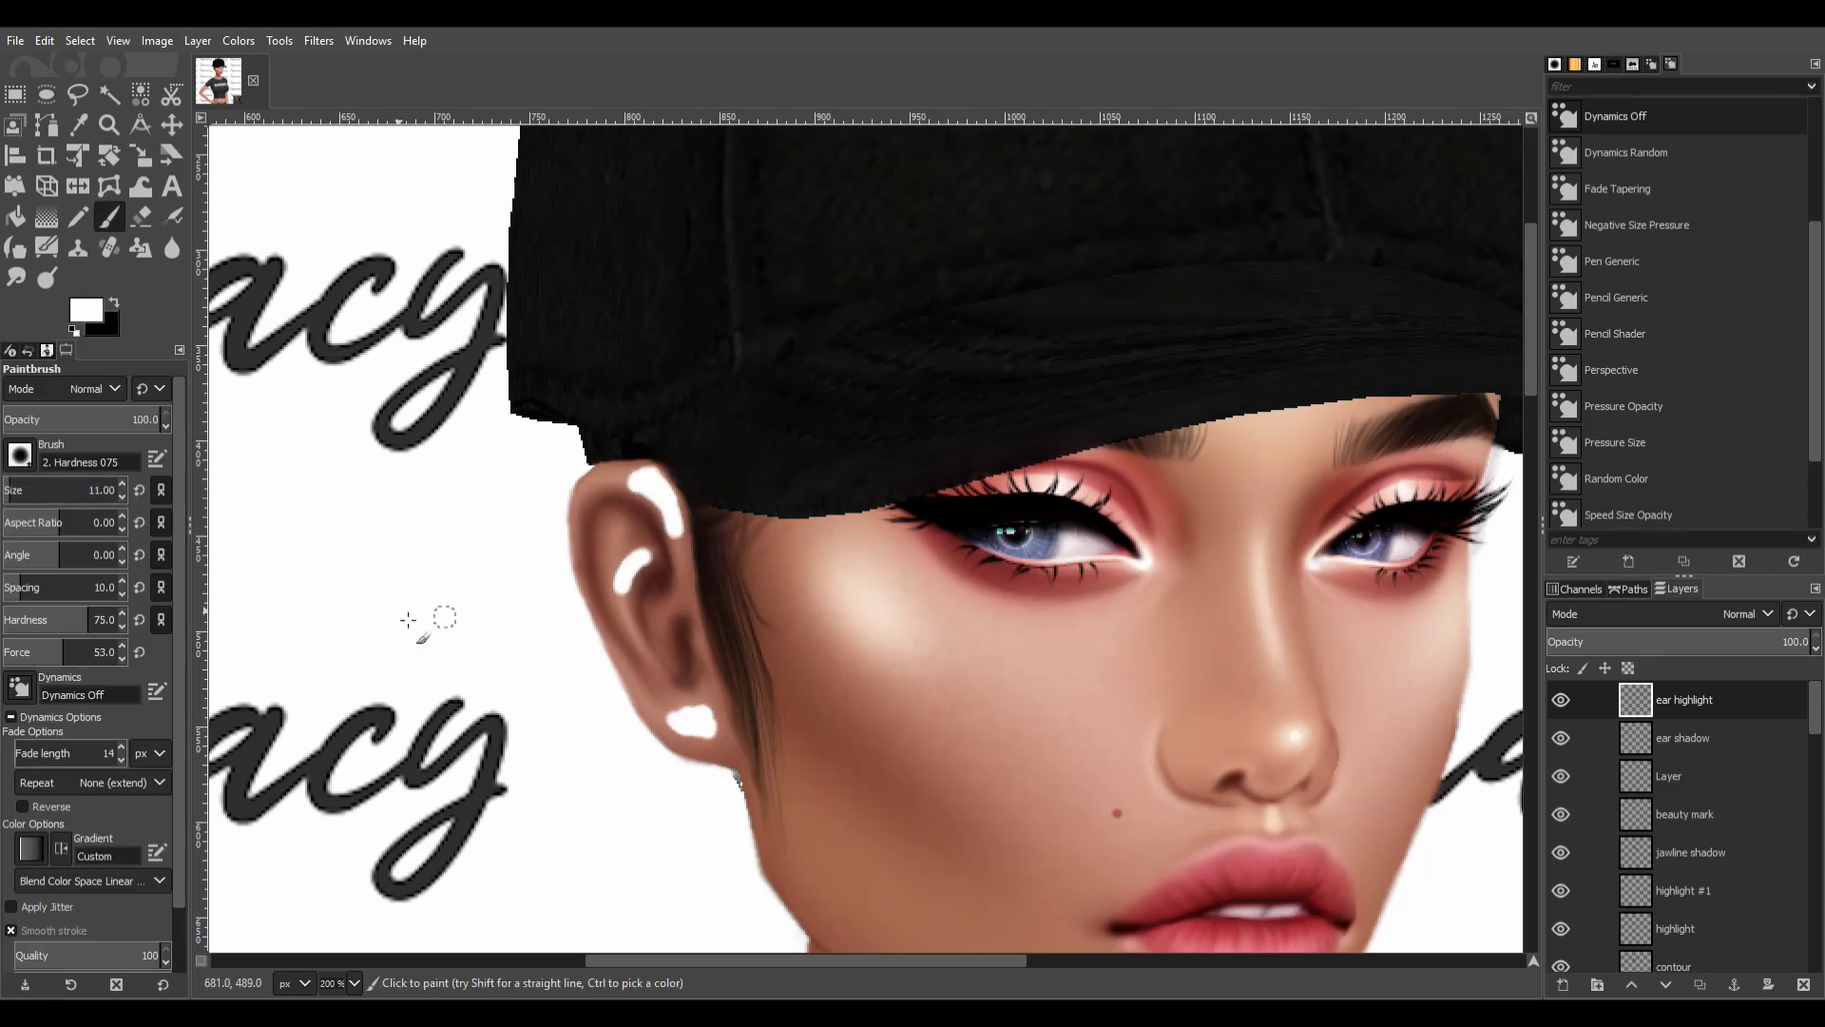
left_click_drag(616, 473, 615, 664)
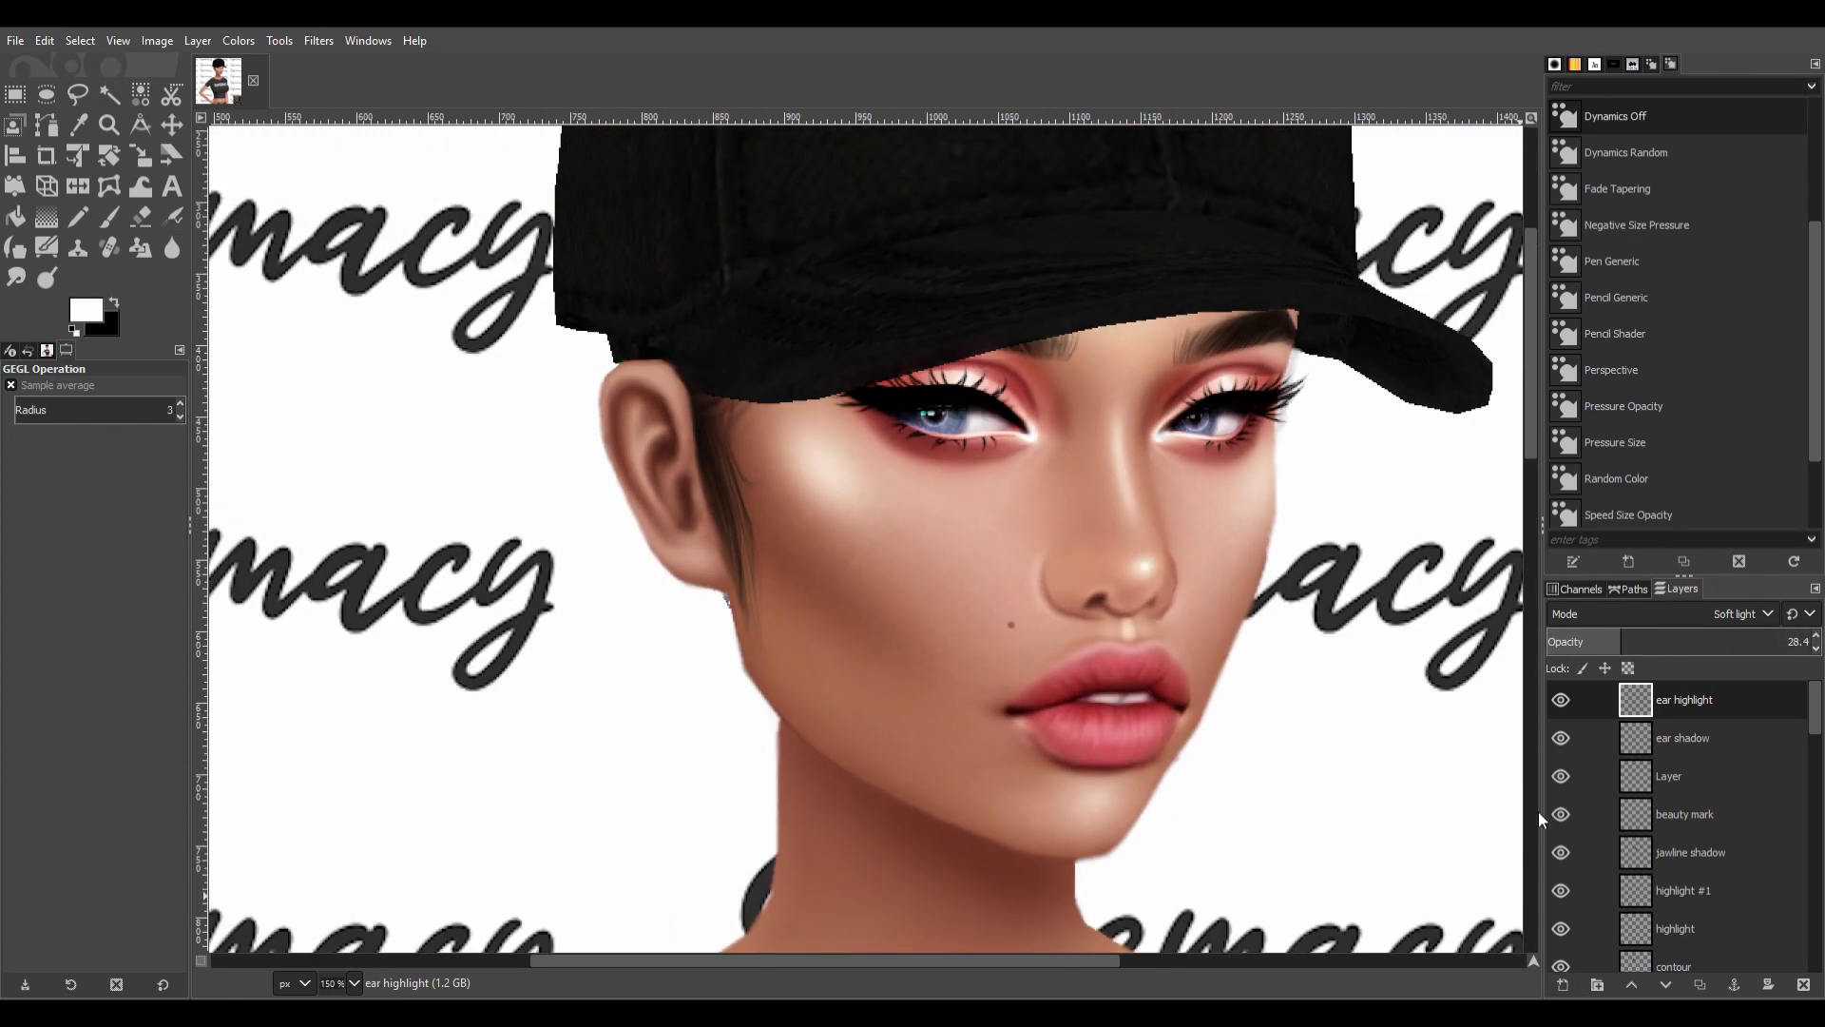
Paint a piercing dot on the earlobe and place a small oval selection on the upper ear rim.
key("3")
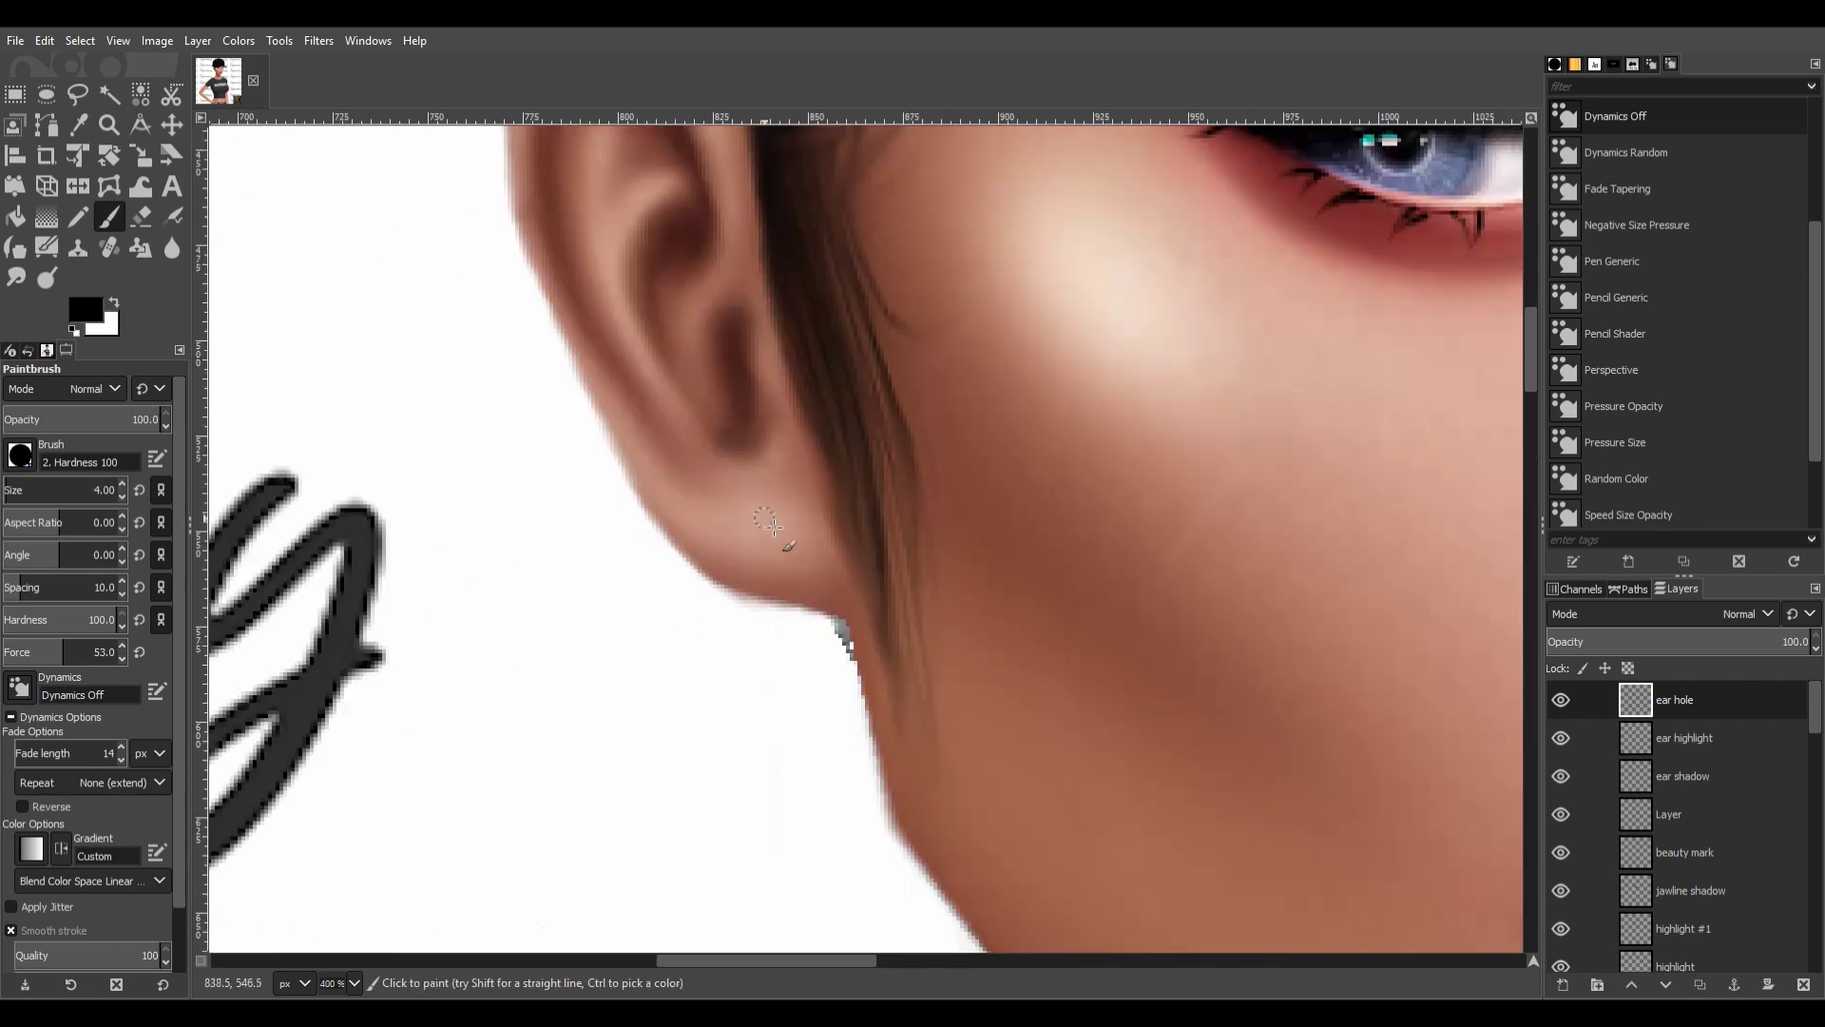
left_click(762, 522)
key("e")
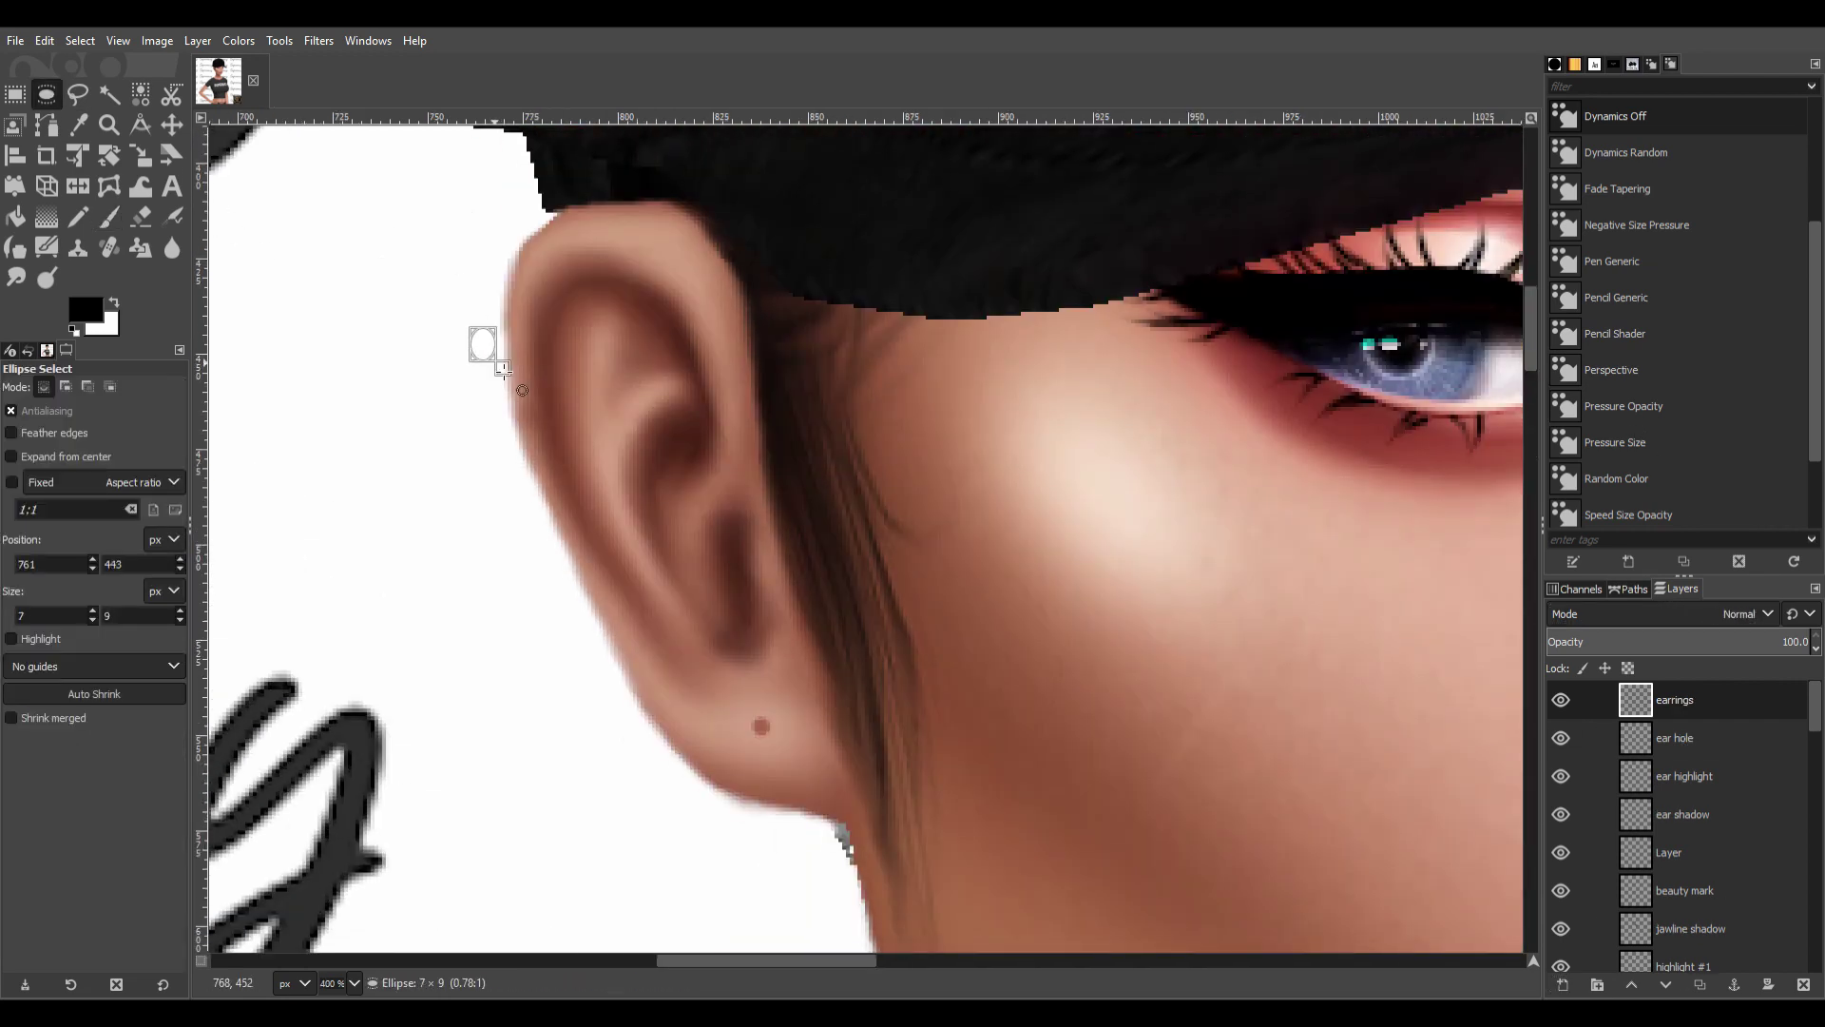
left_click_drag(469, 328, 561, 380)
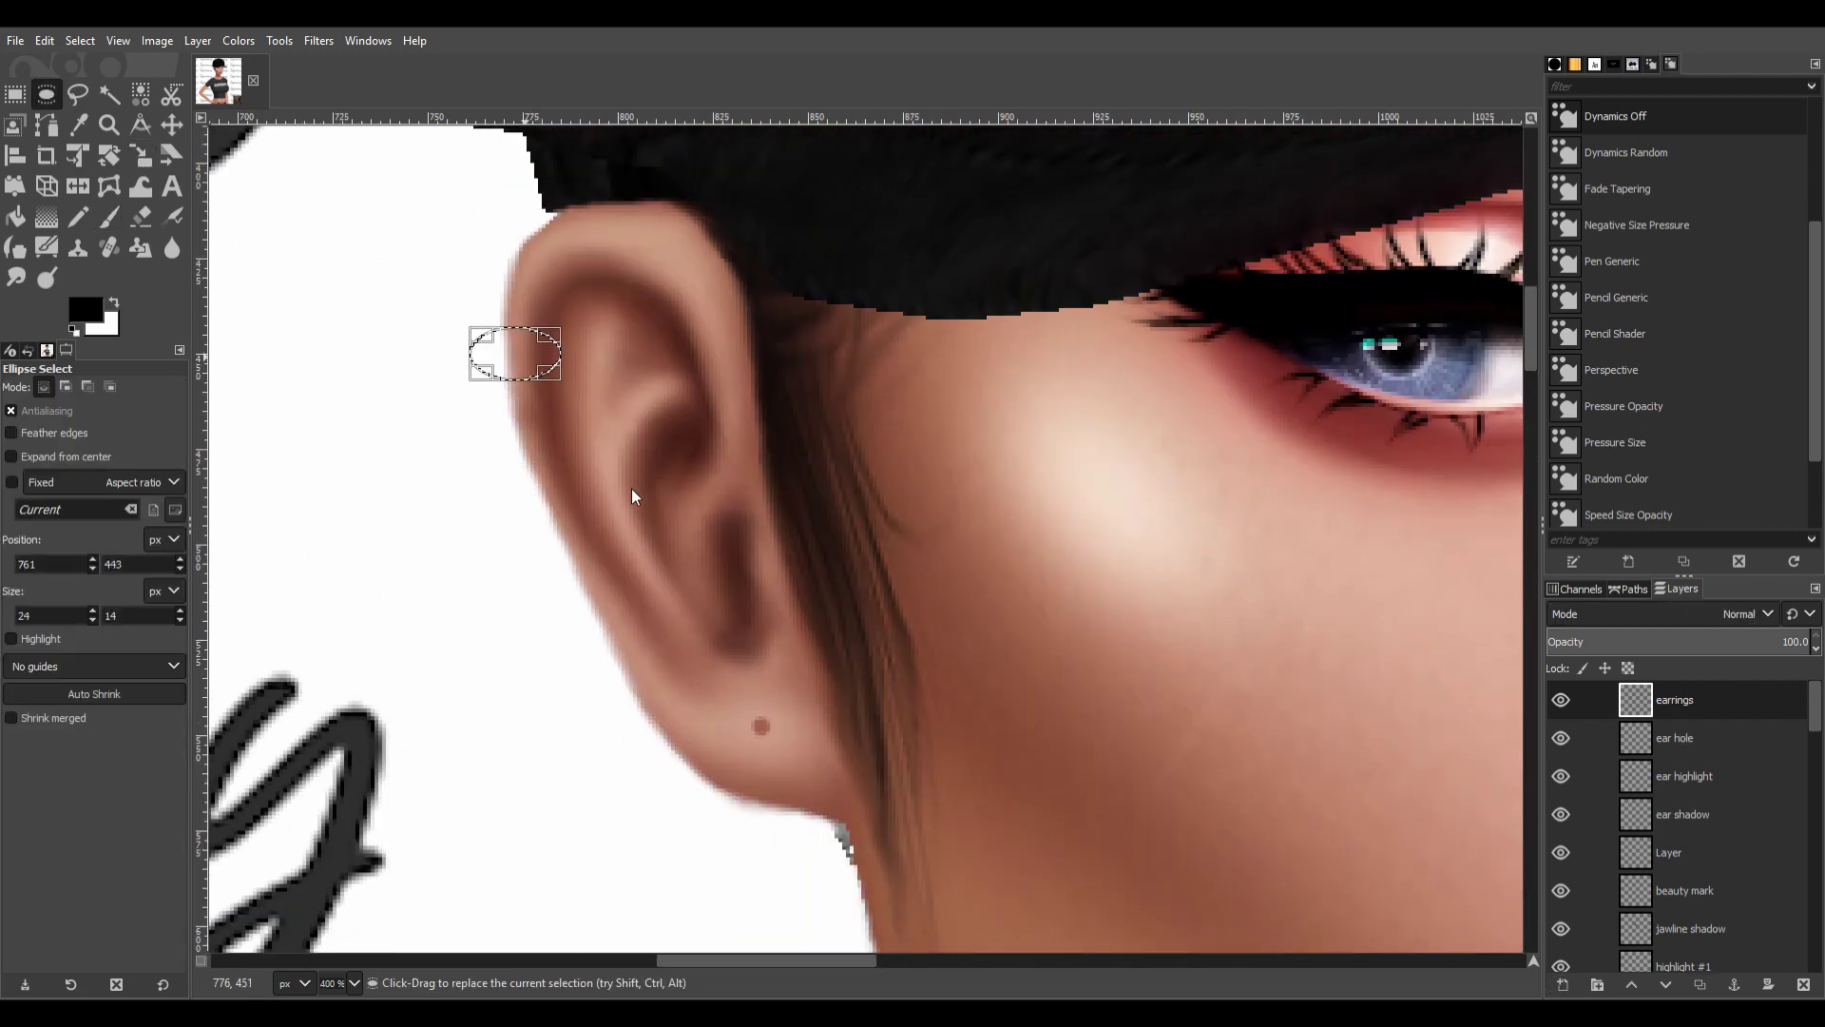
key("shift+r")
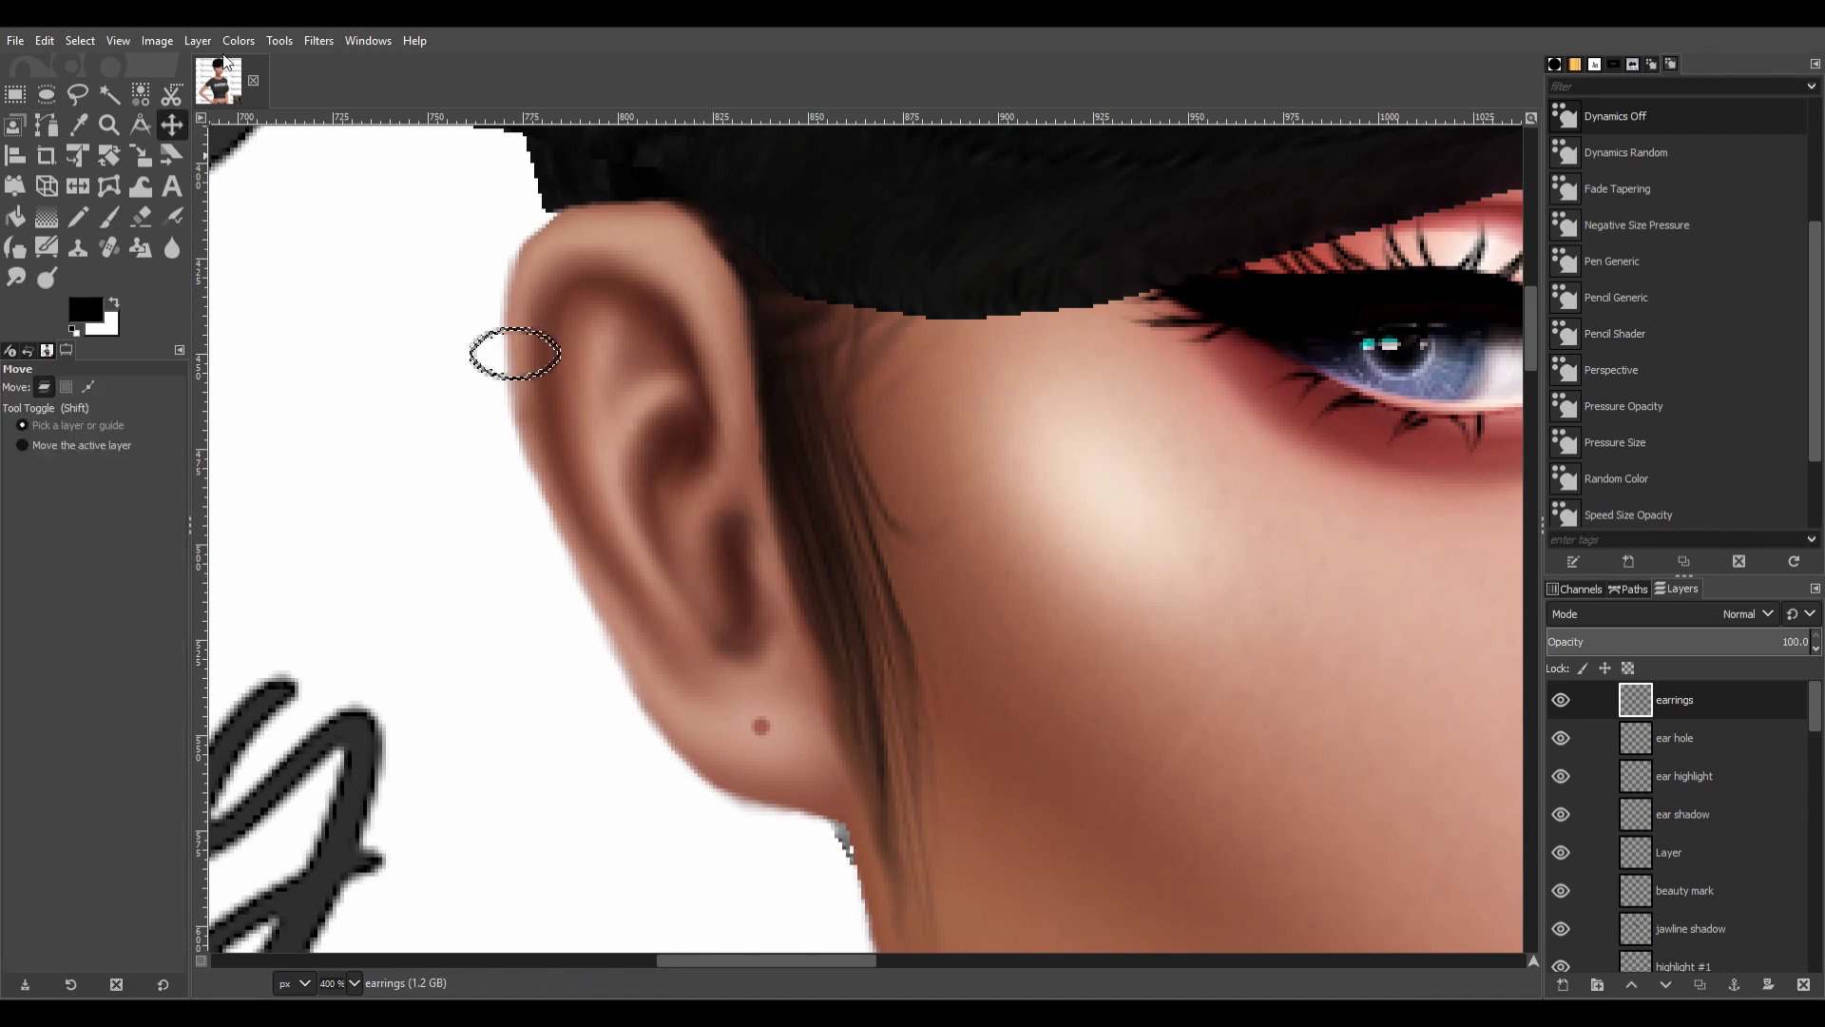
left_click_drag(606, 325, 612, 361)
key("Escape")
left_click(632, 367)
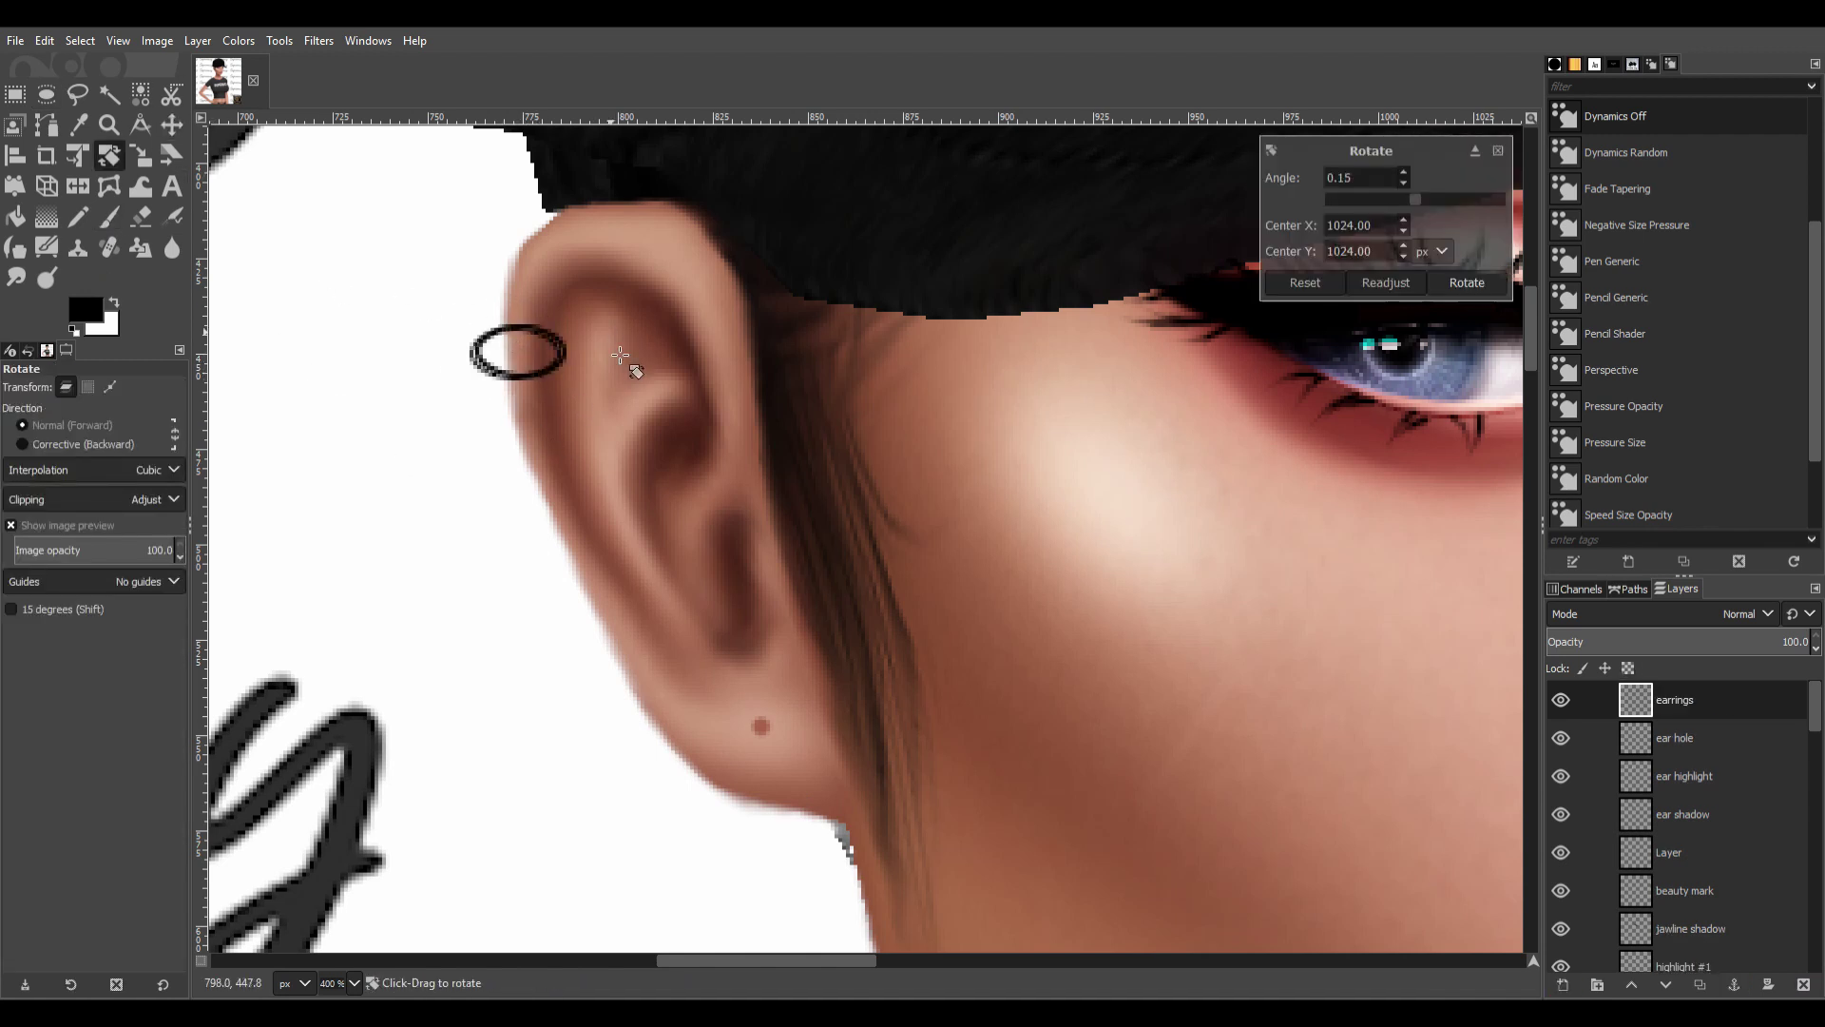
key("Escape")
key("m")
left_click_drag(450, 367, 450, 320)
Duplicate the earring ring layer and outline a second small oval over the ring.
key("shift+e")
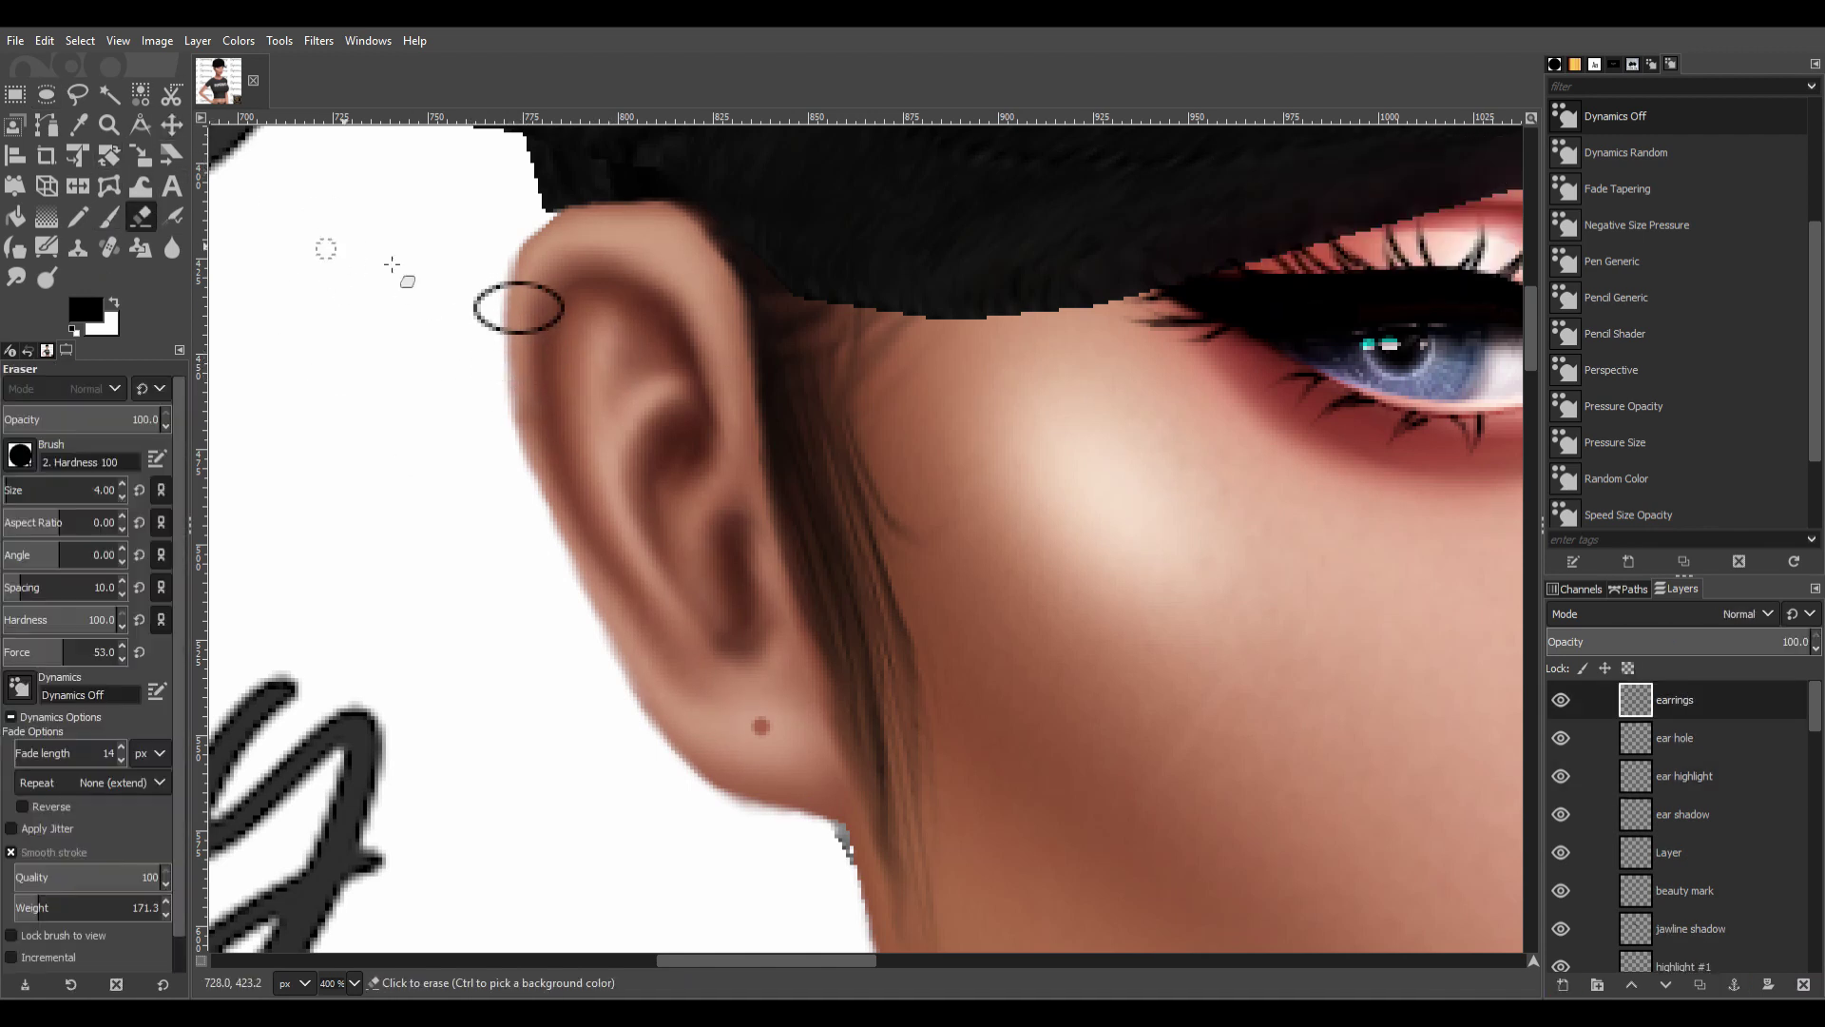
key("shift+ctrl+j")
key("3")
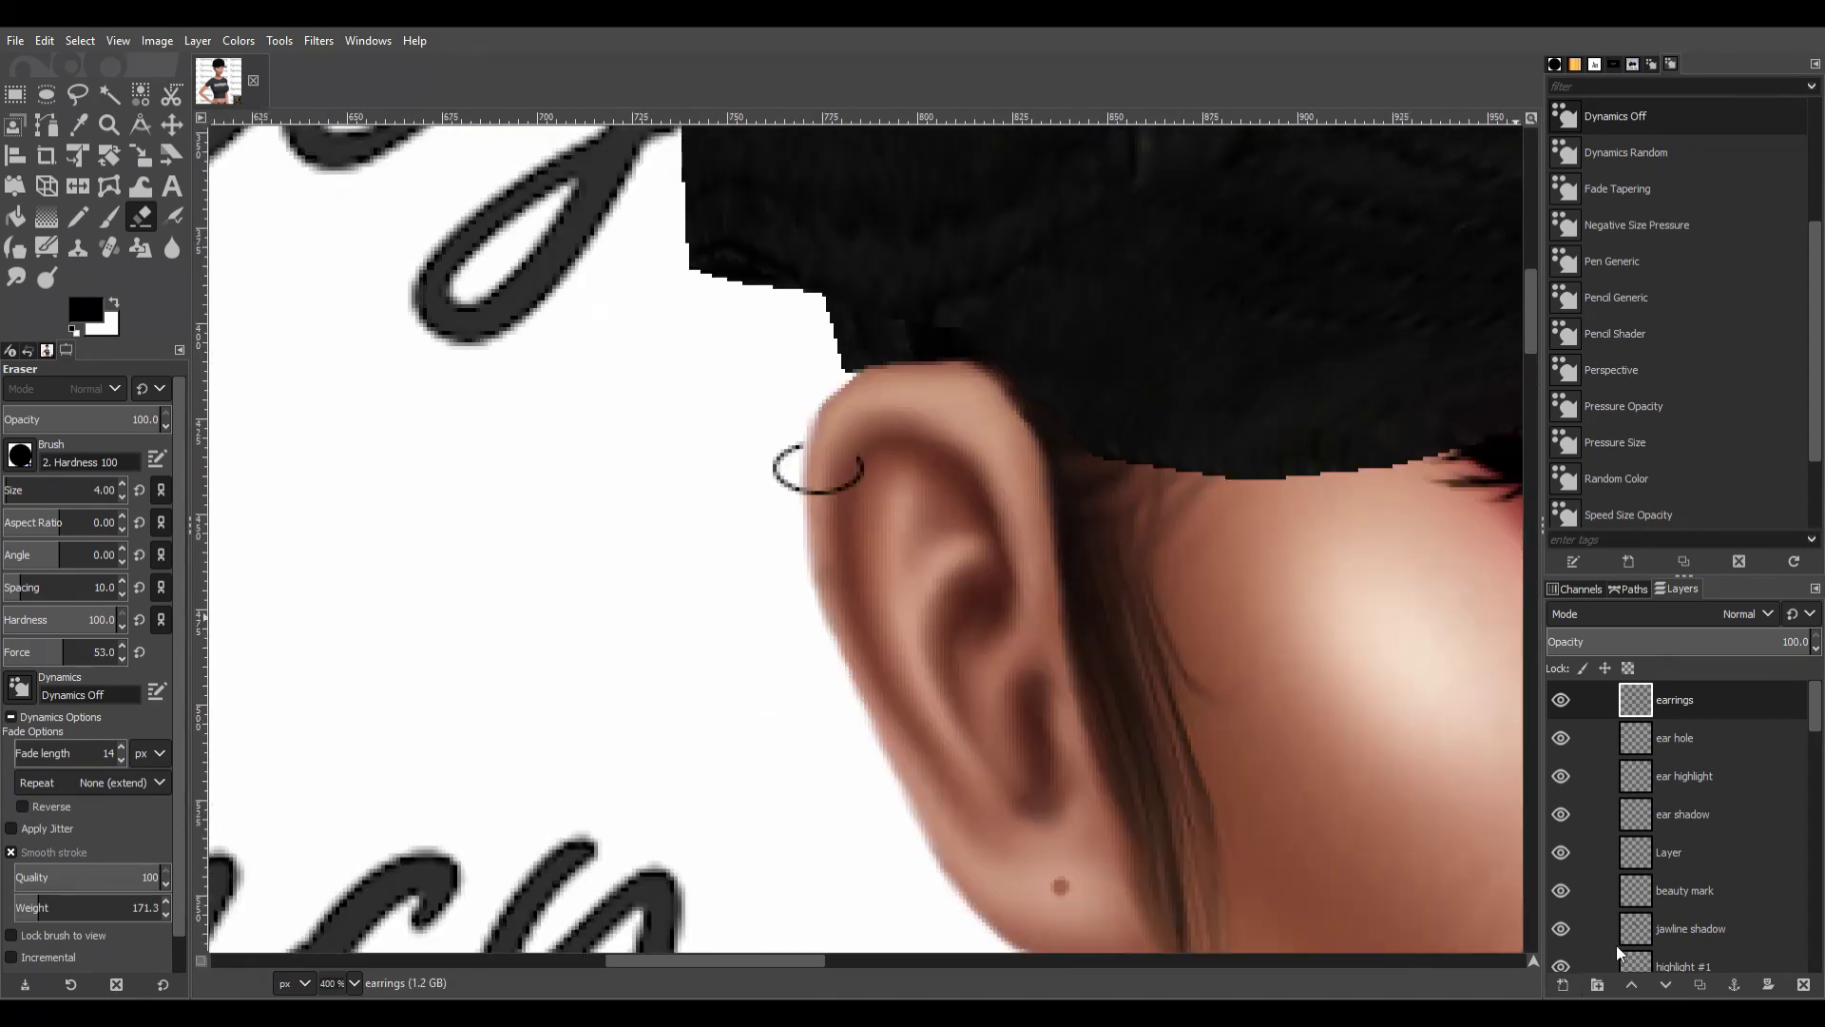
key("shift+ctrl+d")
key("p")
key("e")
left_click_drag(795, 571, 870, 604)
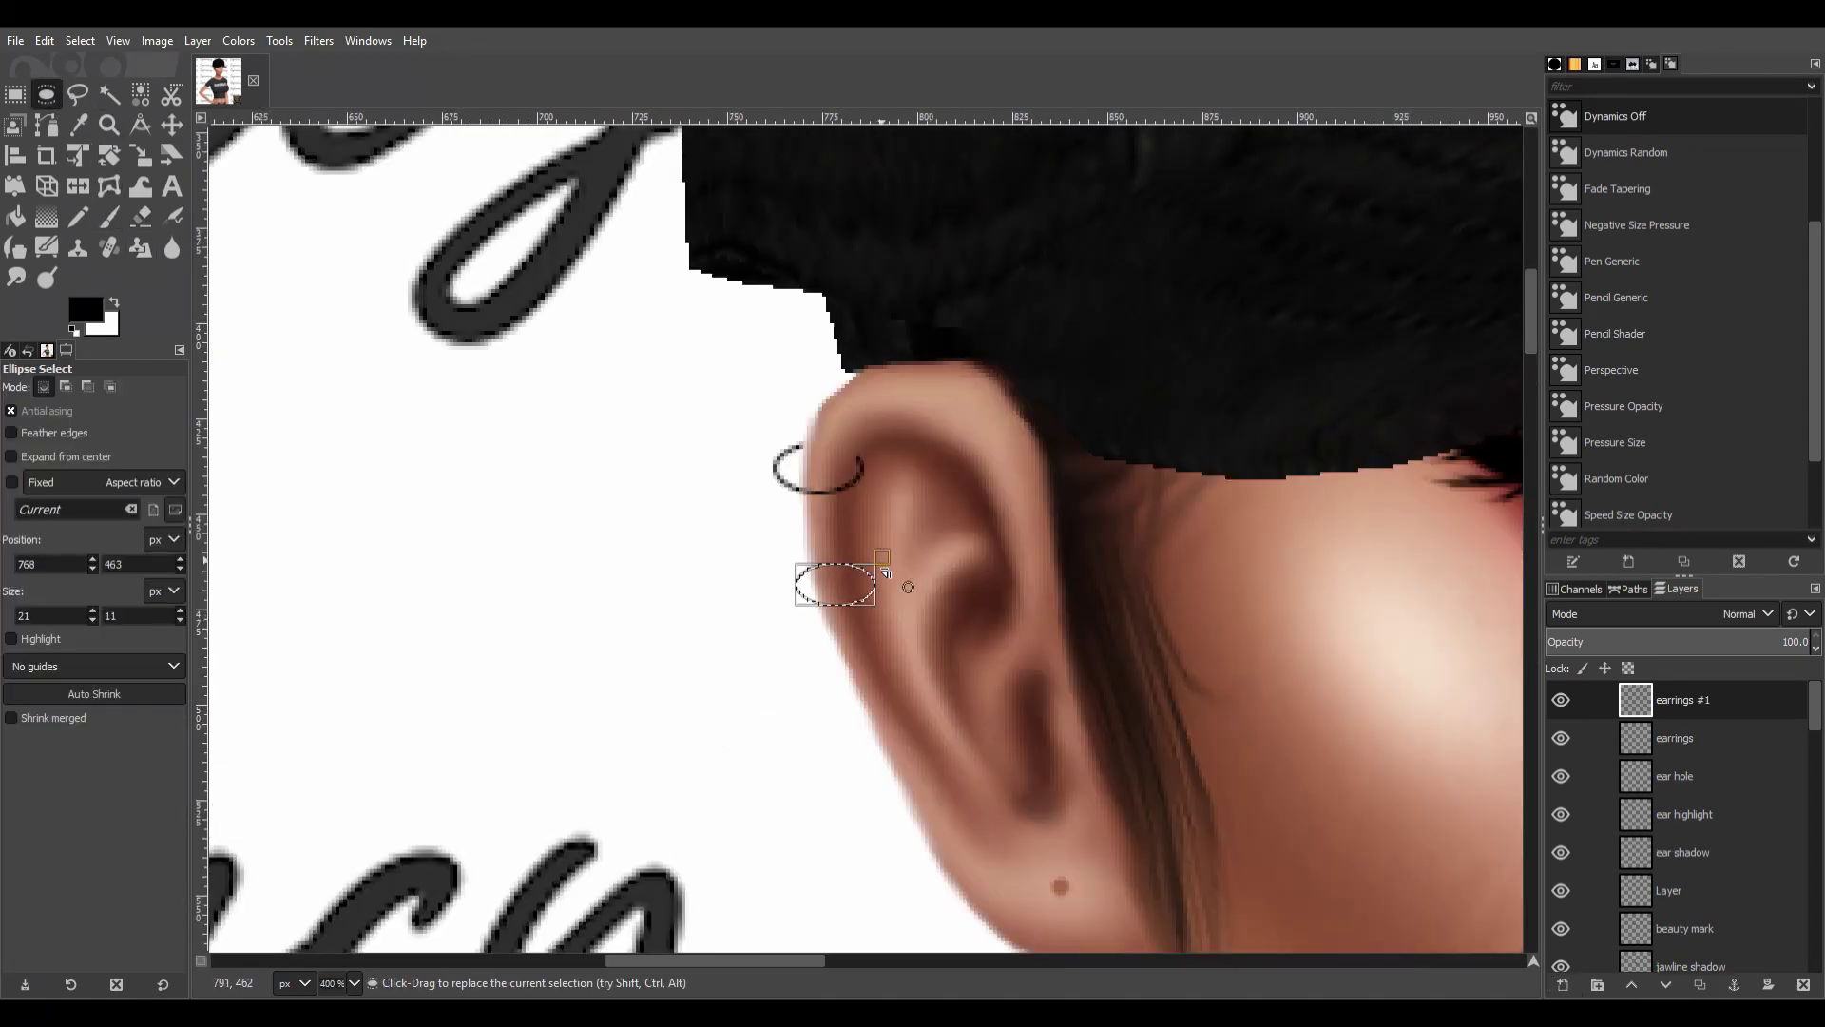
key("shift+r")
left_click(834, 587)
key("Return")
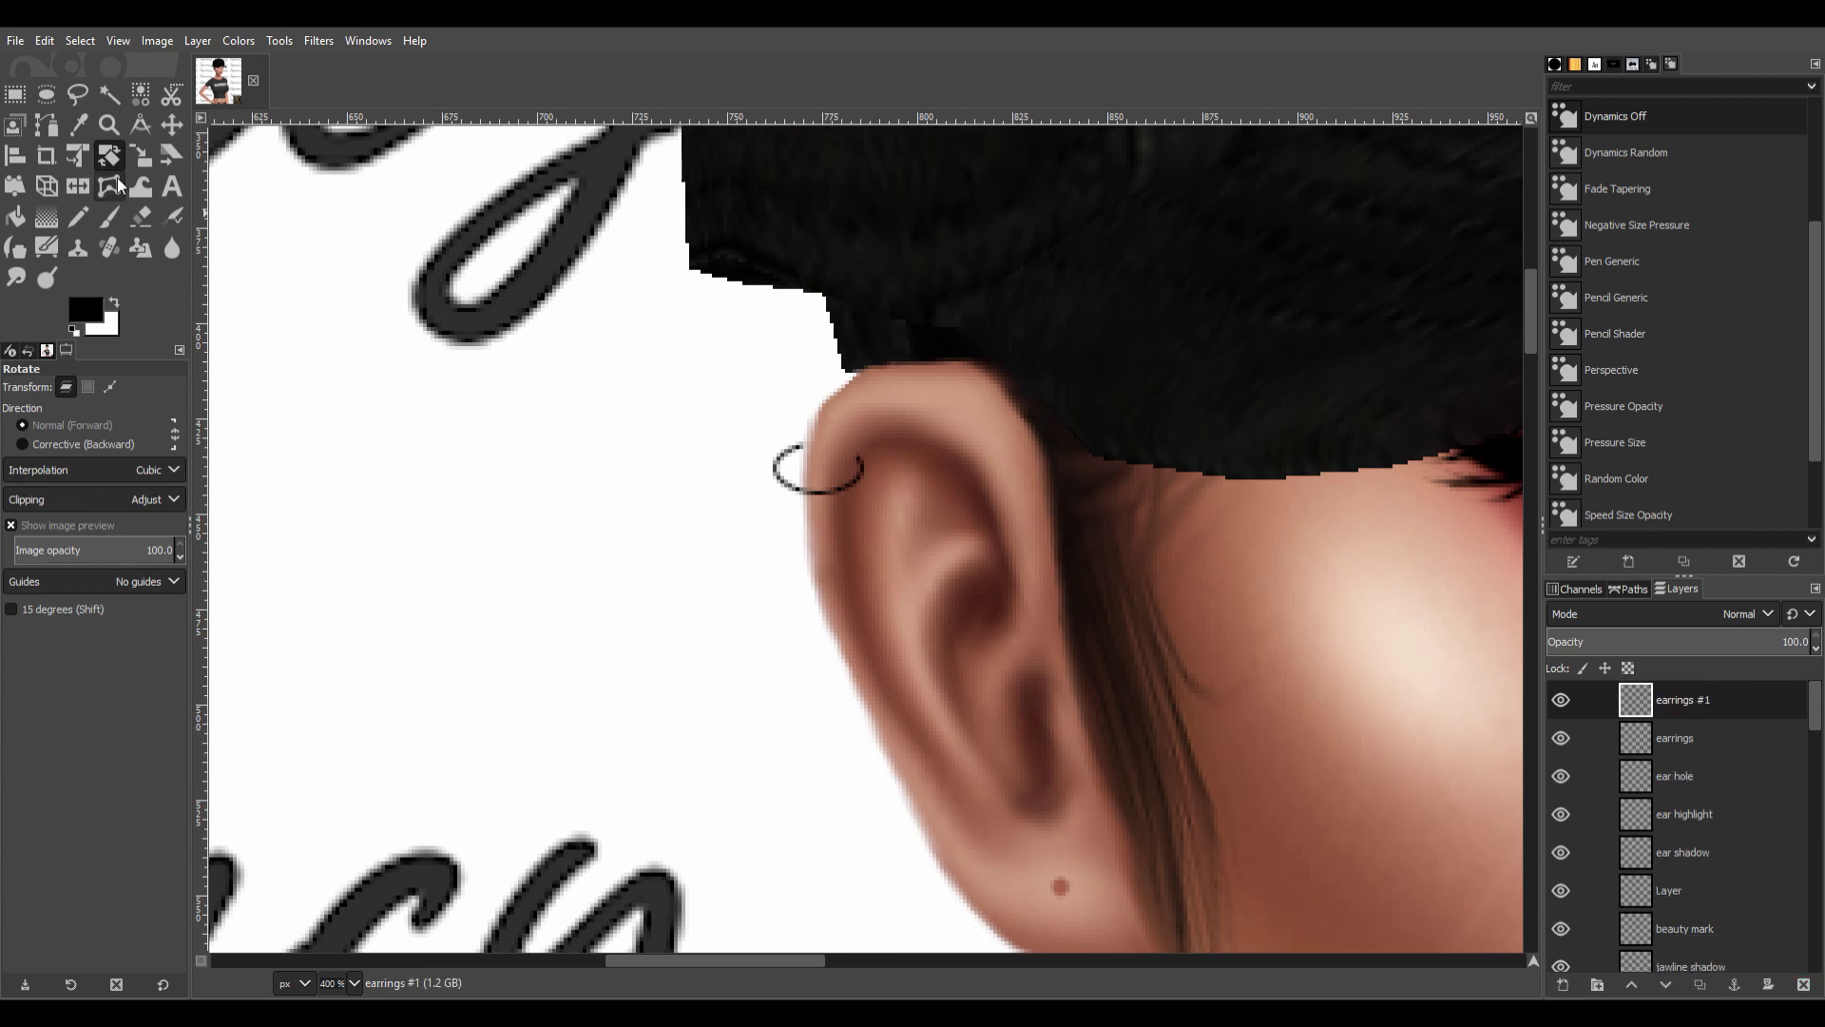
left_click(45, 92)
mouse_move(788, 526)
left_mouse_down()
mouse_move(860, 556)
mouse_move(835, 510)
left_mouse_up()
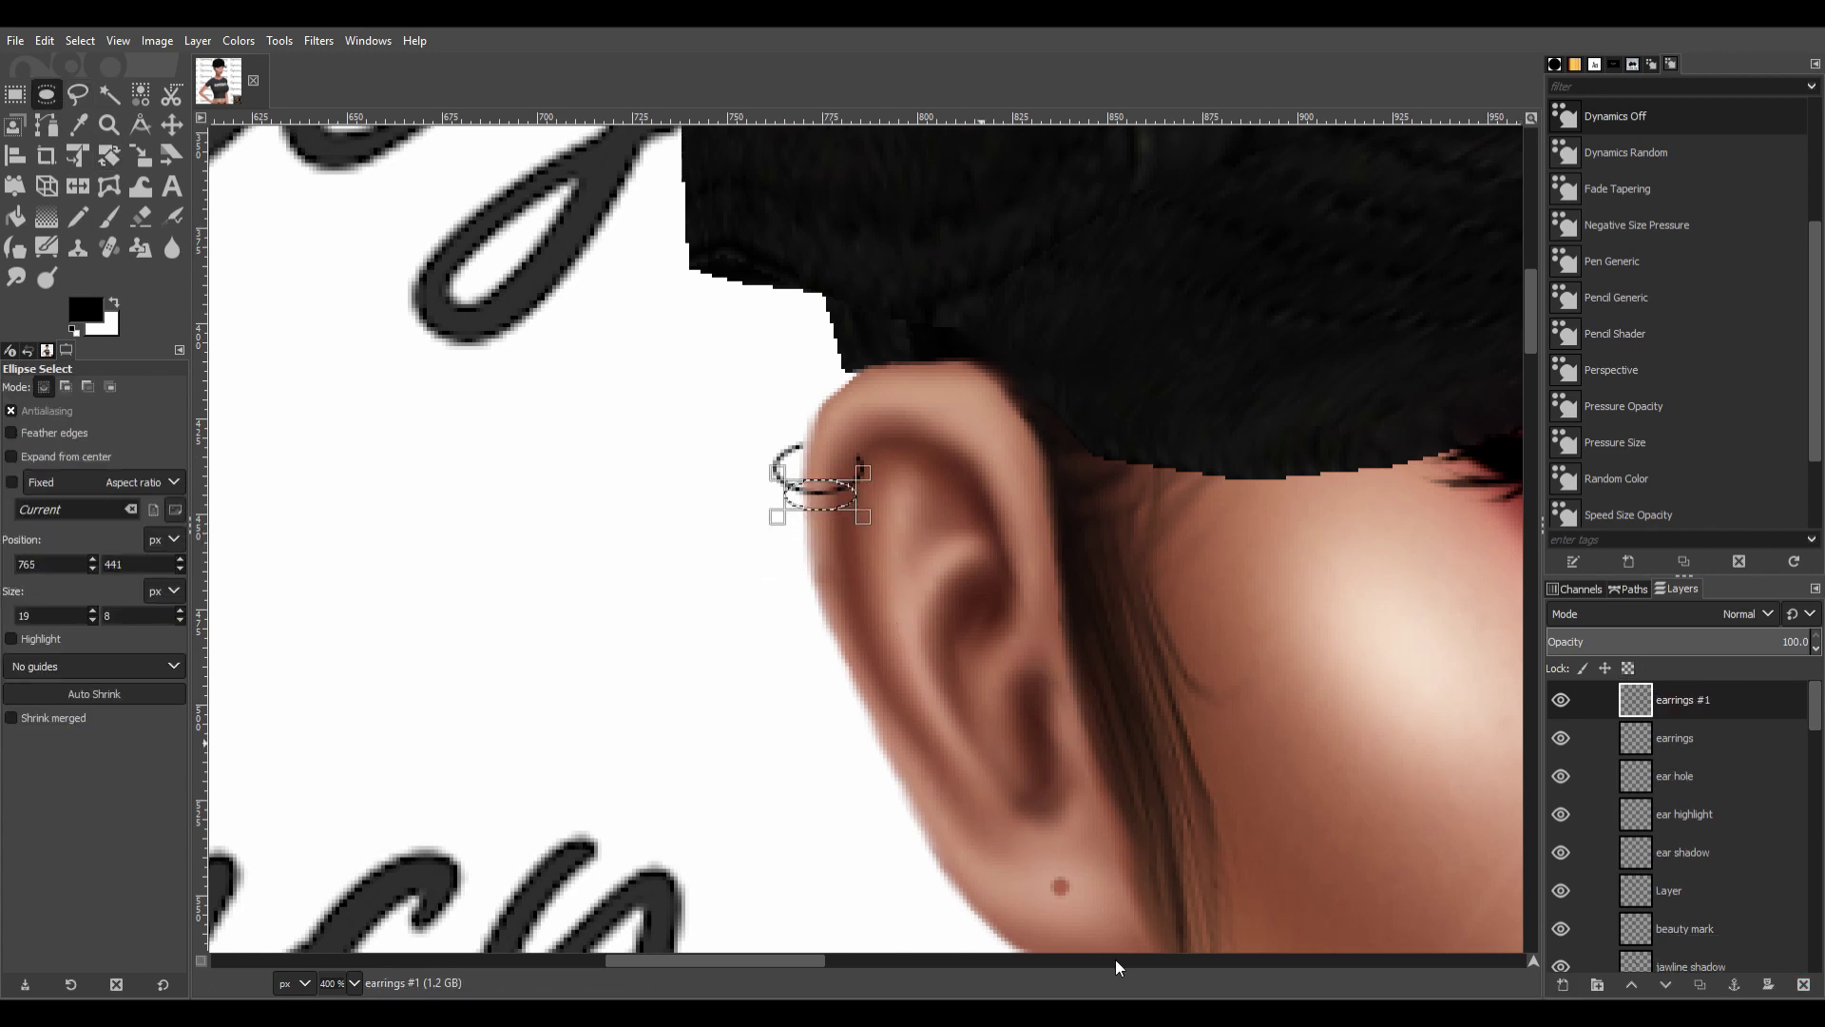
Rotate the copied ring by -38.6° and anchor it onto the upper ear as a second hoop.
key("ctrl+shift+a")
key("shift+r")
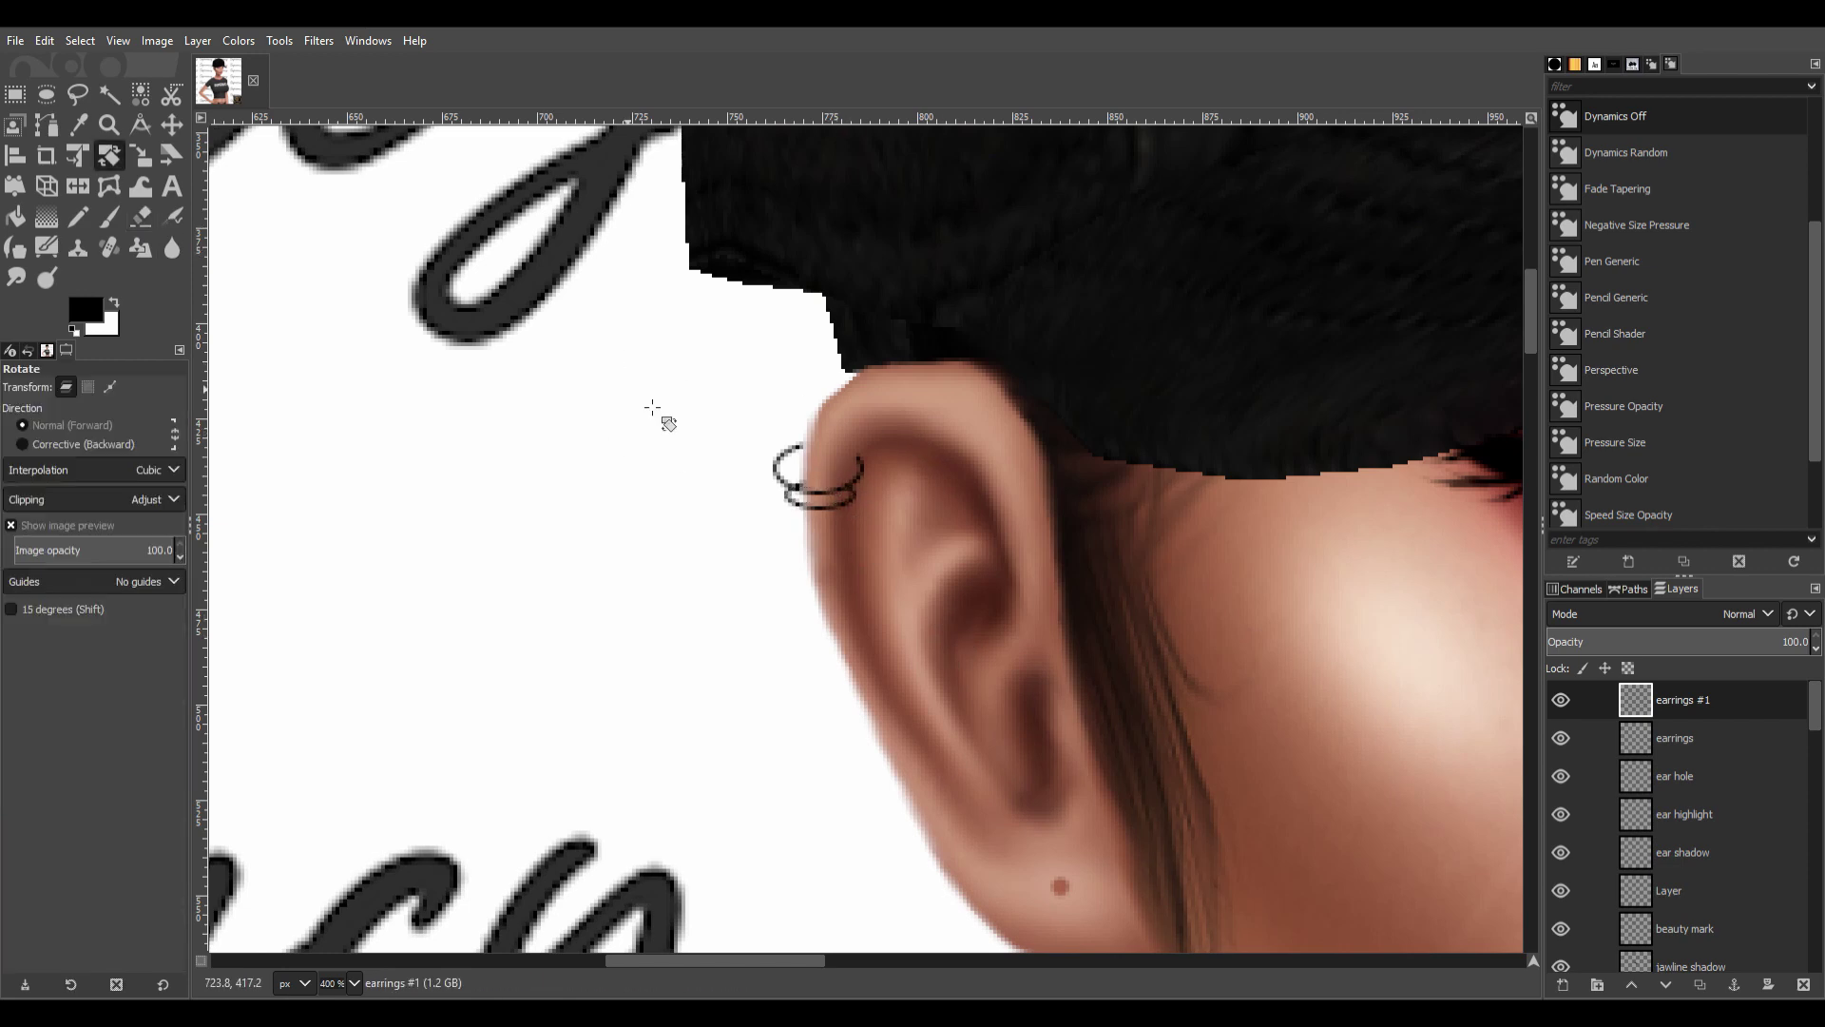
left_click_drag(653, 407, 122, 868)
key("minus")
key("minus")
key("minus")
key("Return")
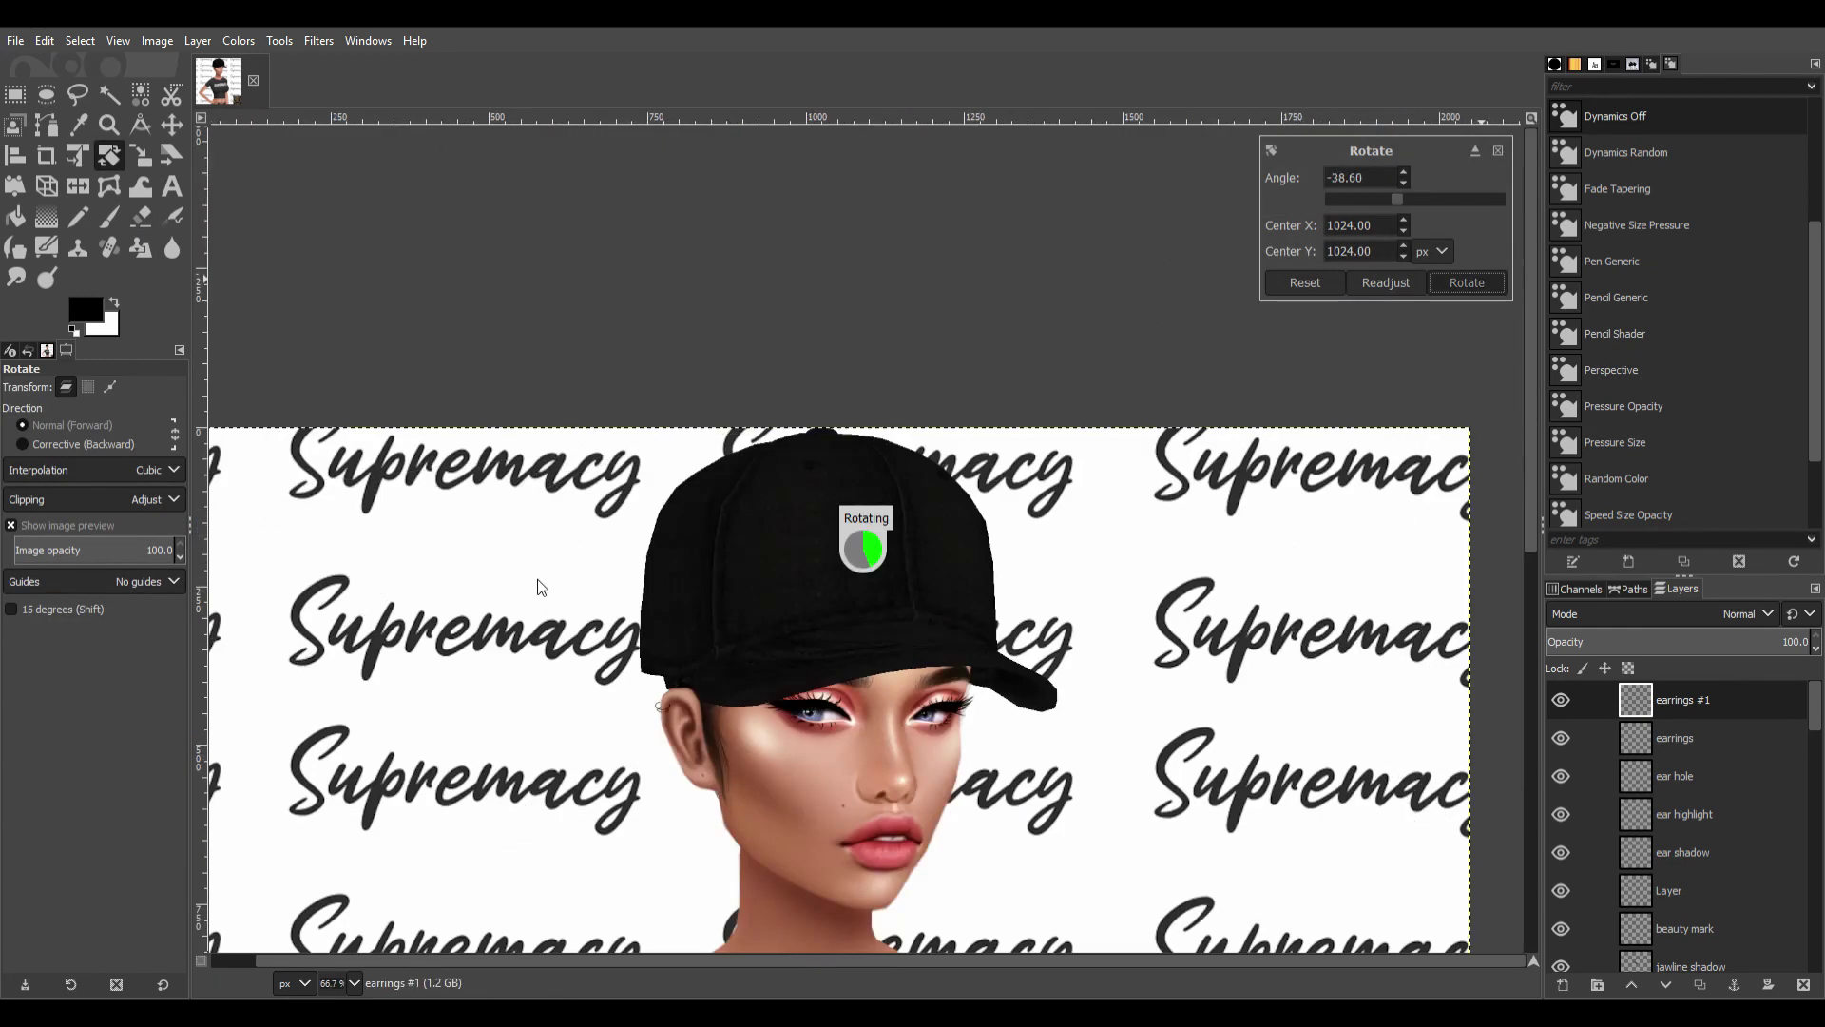
key("m")
key("2")
left_click_drag(543, 899, 670, 713)
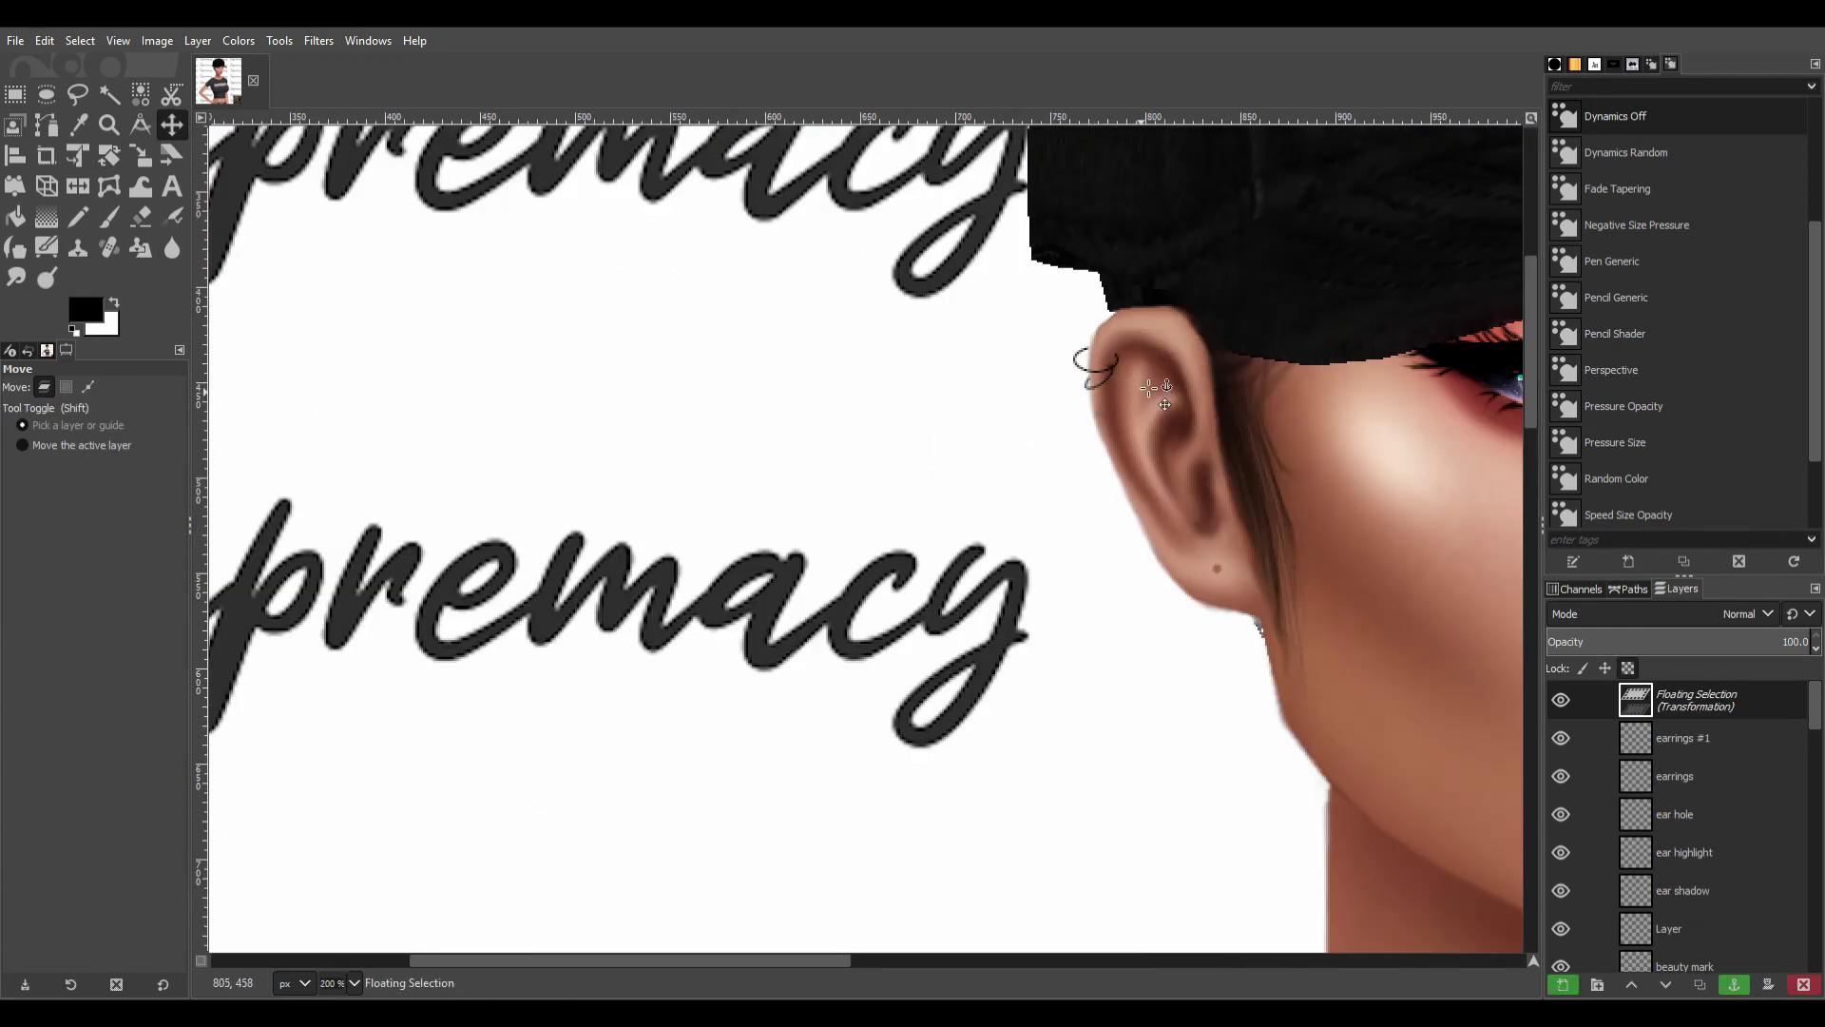
key("plus")
key("plus")
left_click(141, 216)
key("ctrl+h")
key("minus")
key("minus")
key("minus")
key("minus")
key("minus")
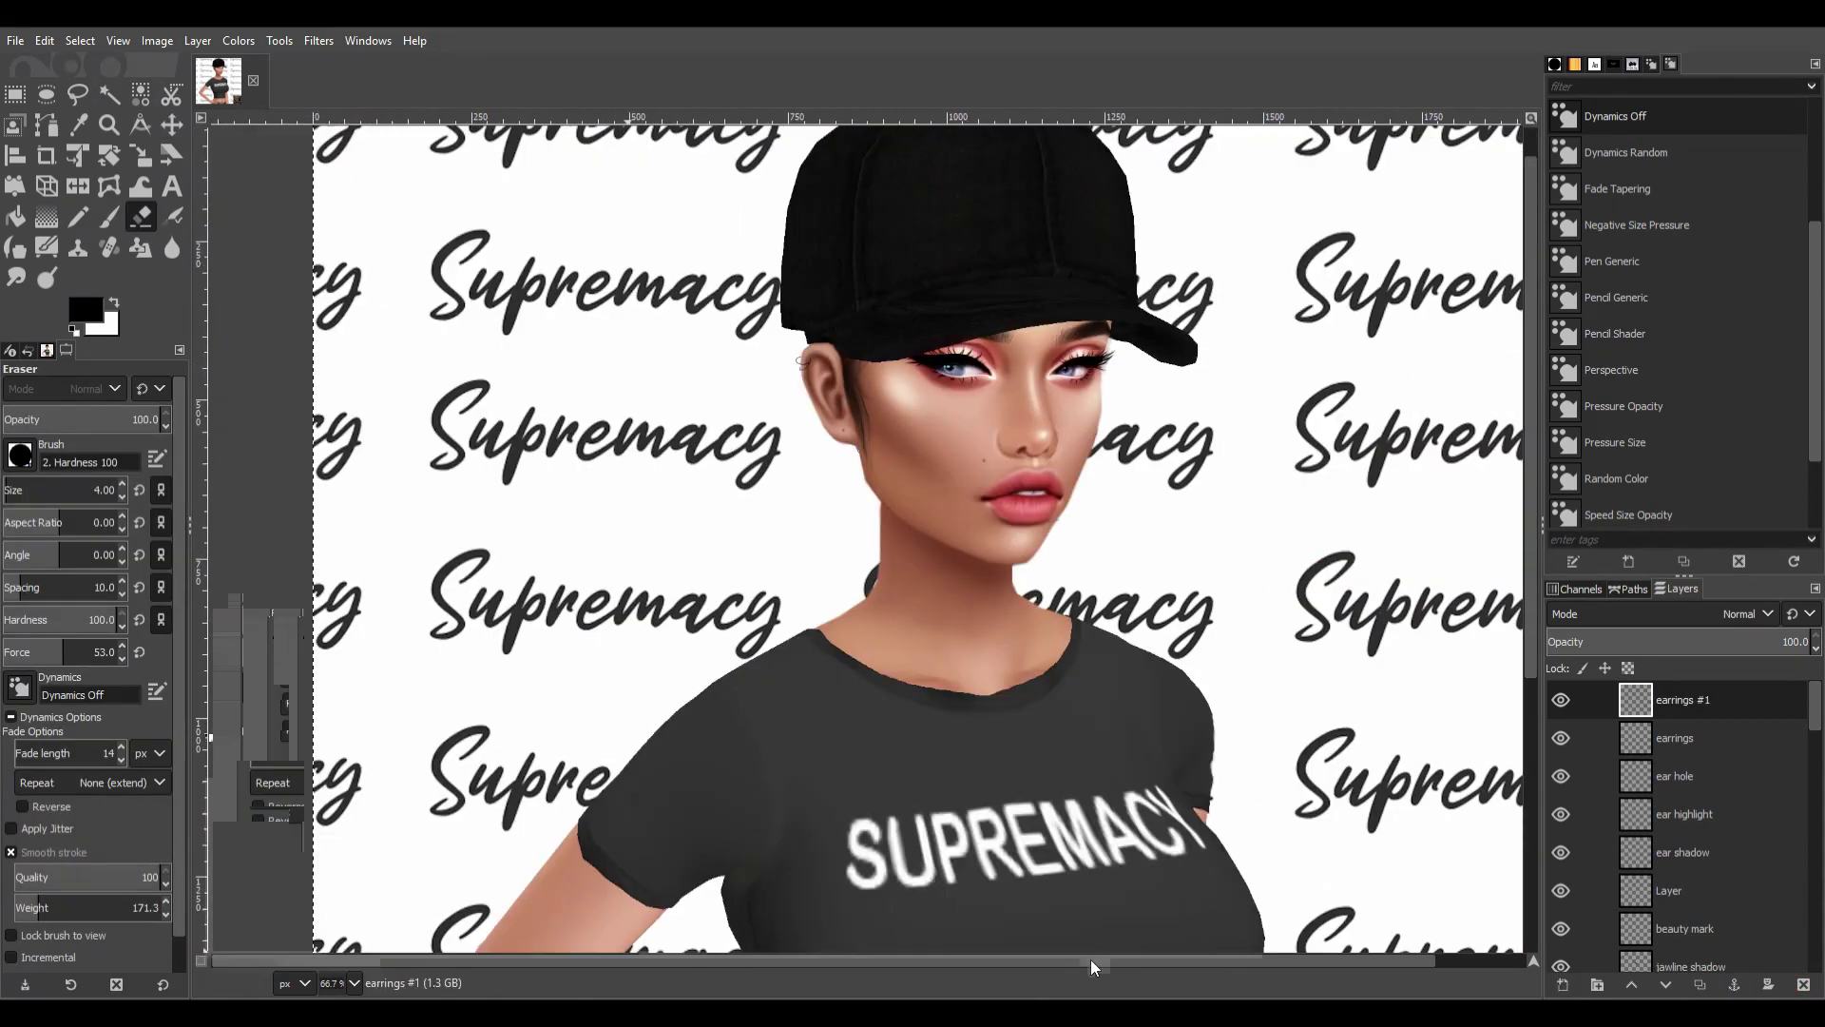
key("plus")
key("plus")
Add a jawline highlight layer with a white line along the jaw, smudged soft.
key("x")
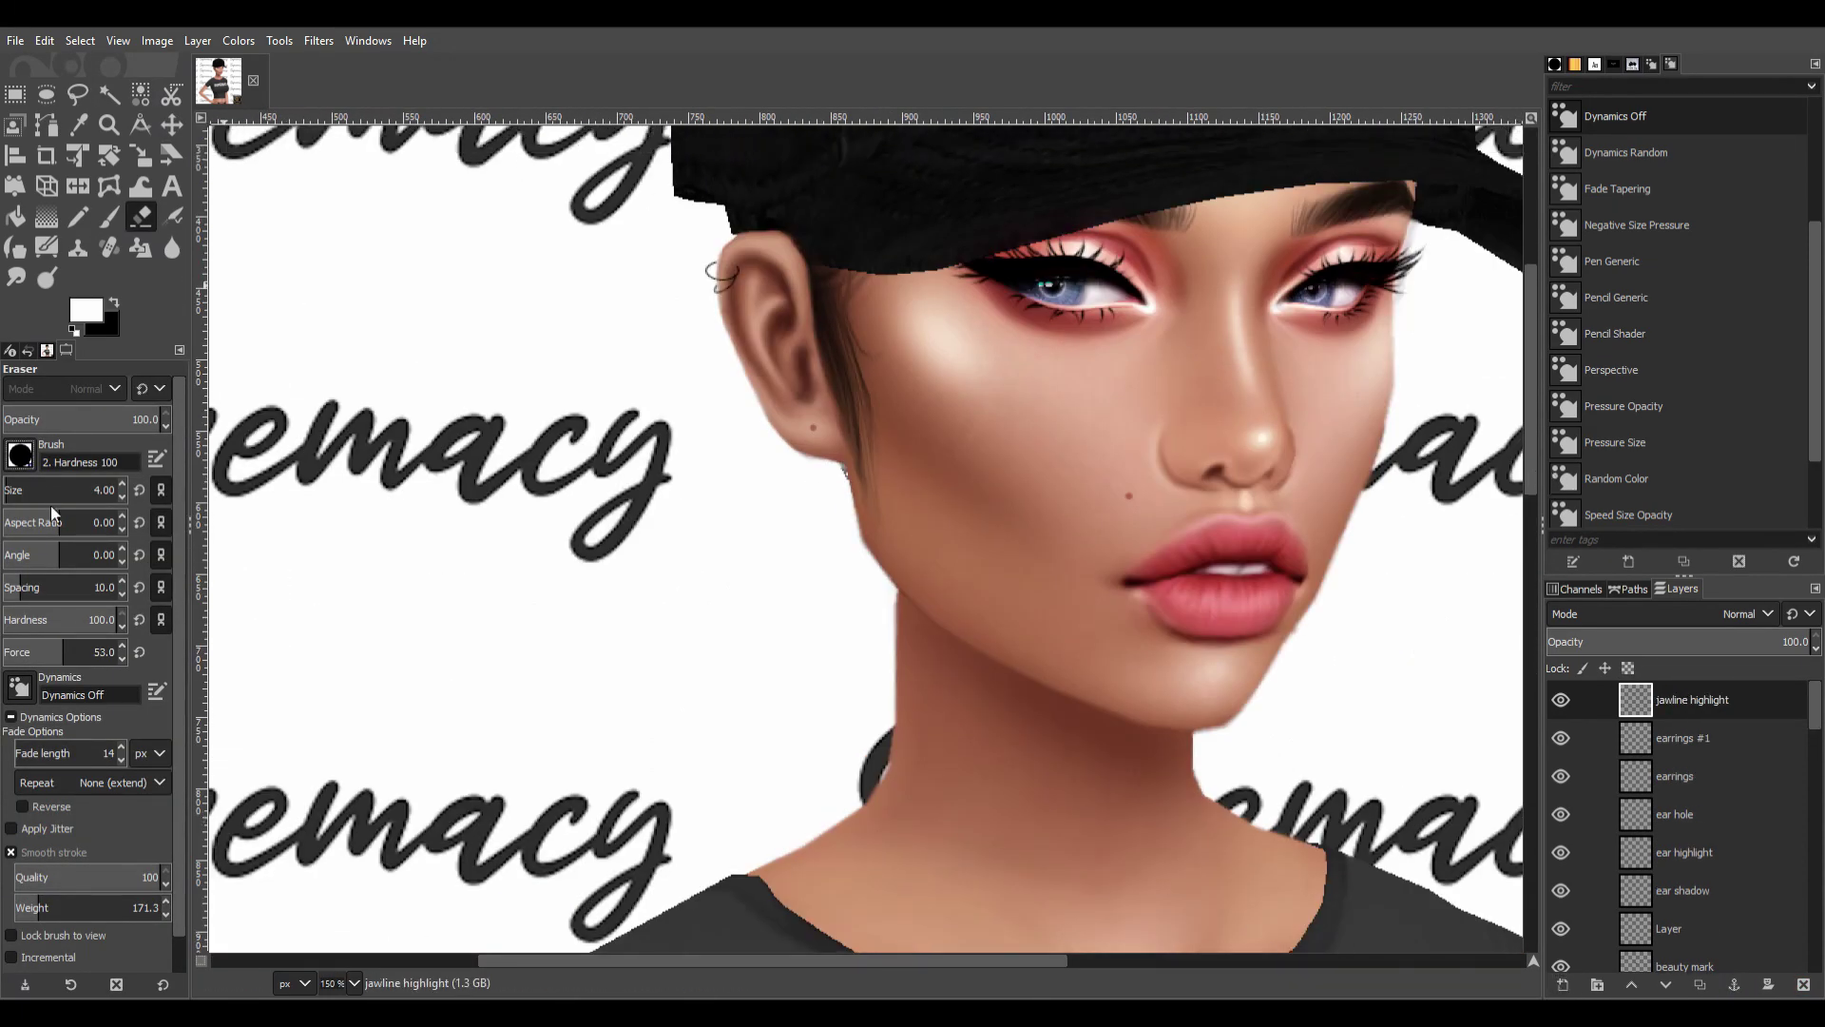
key("p")
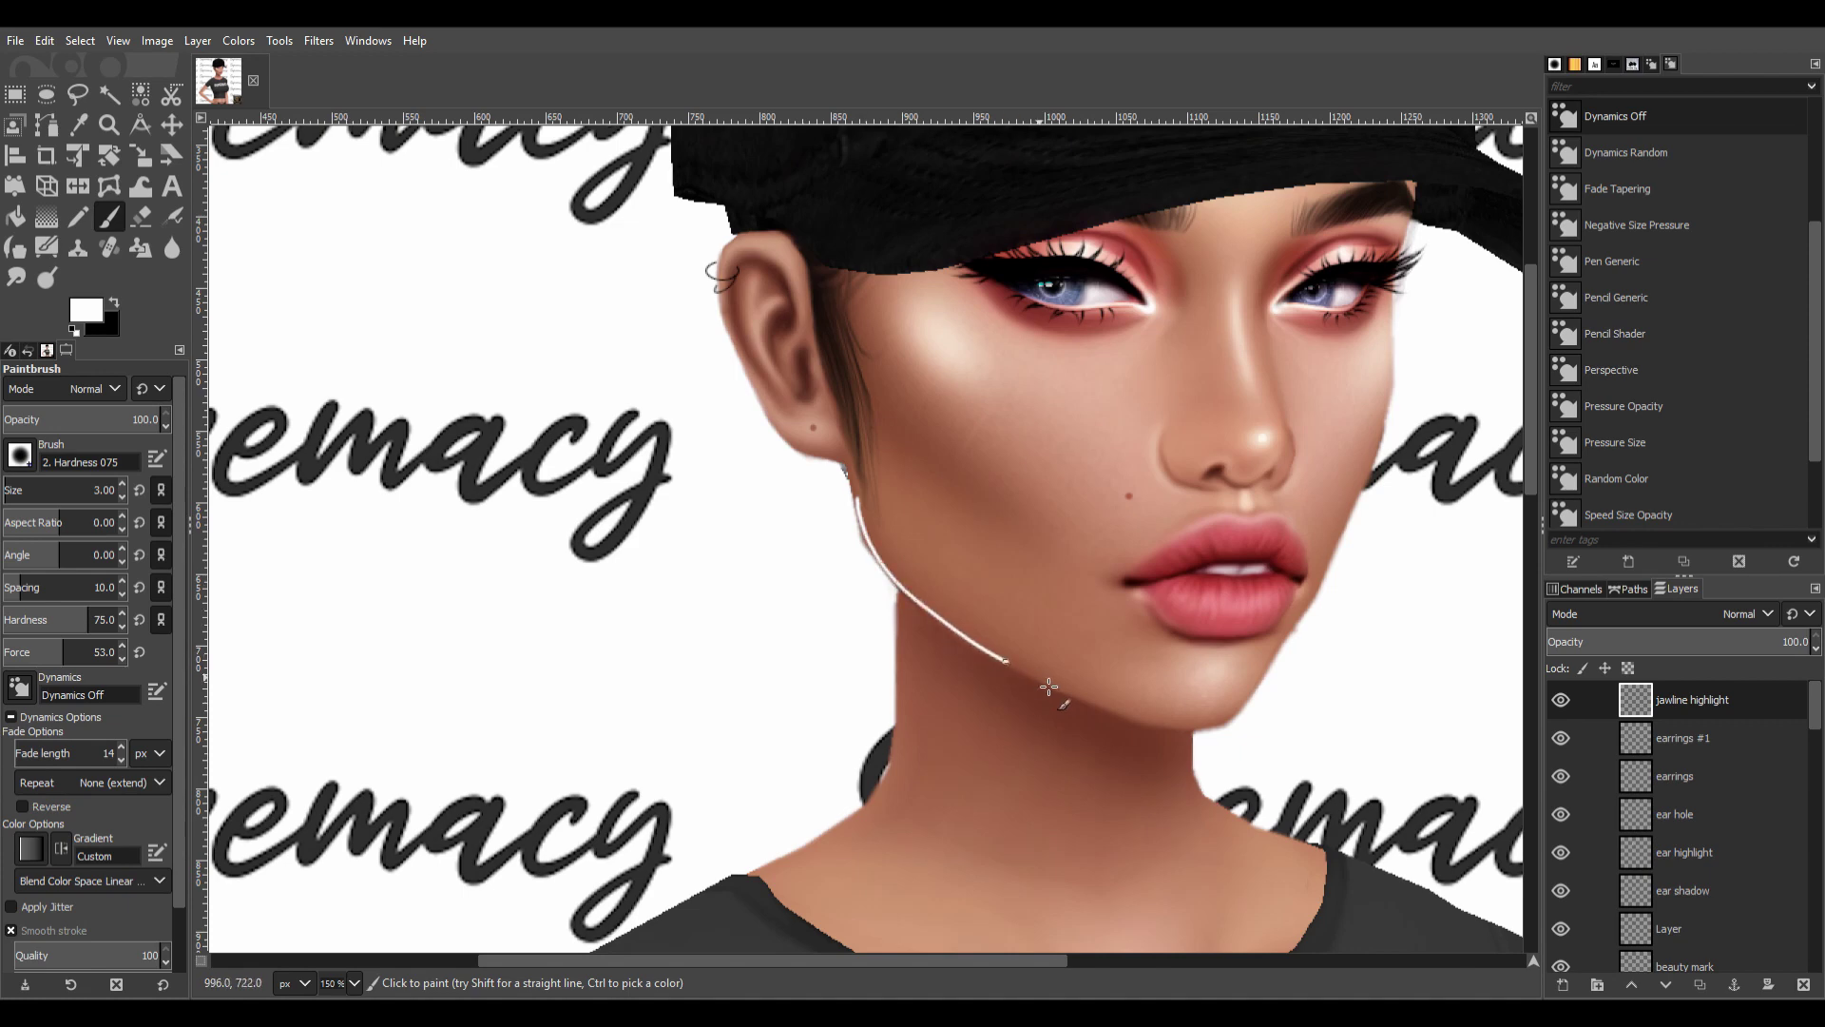
key("s")
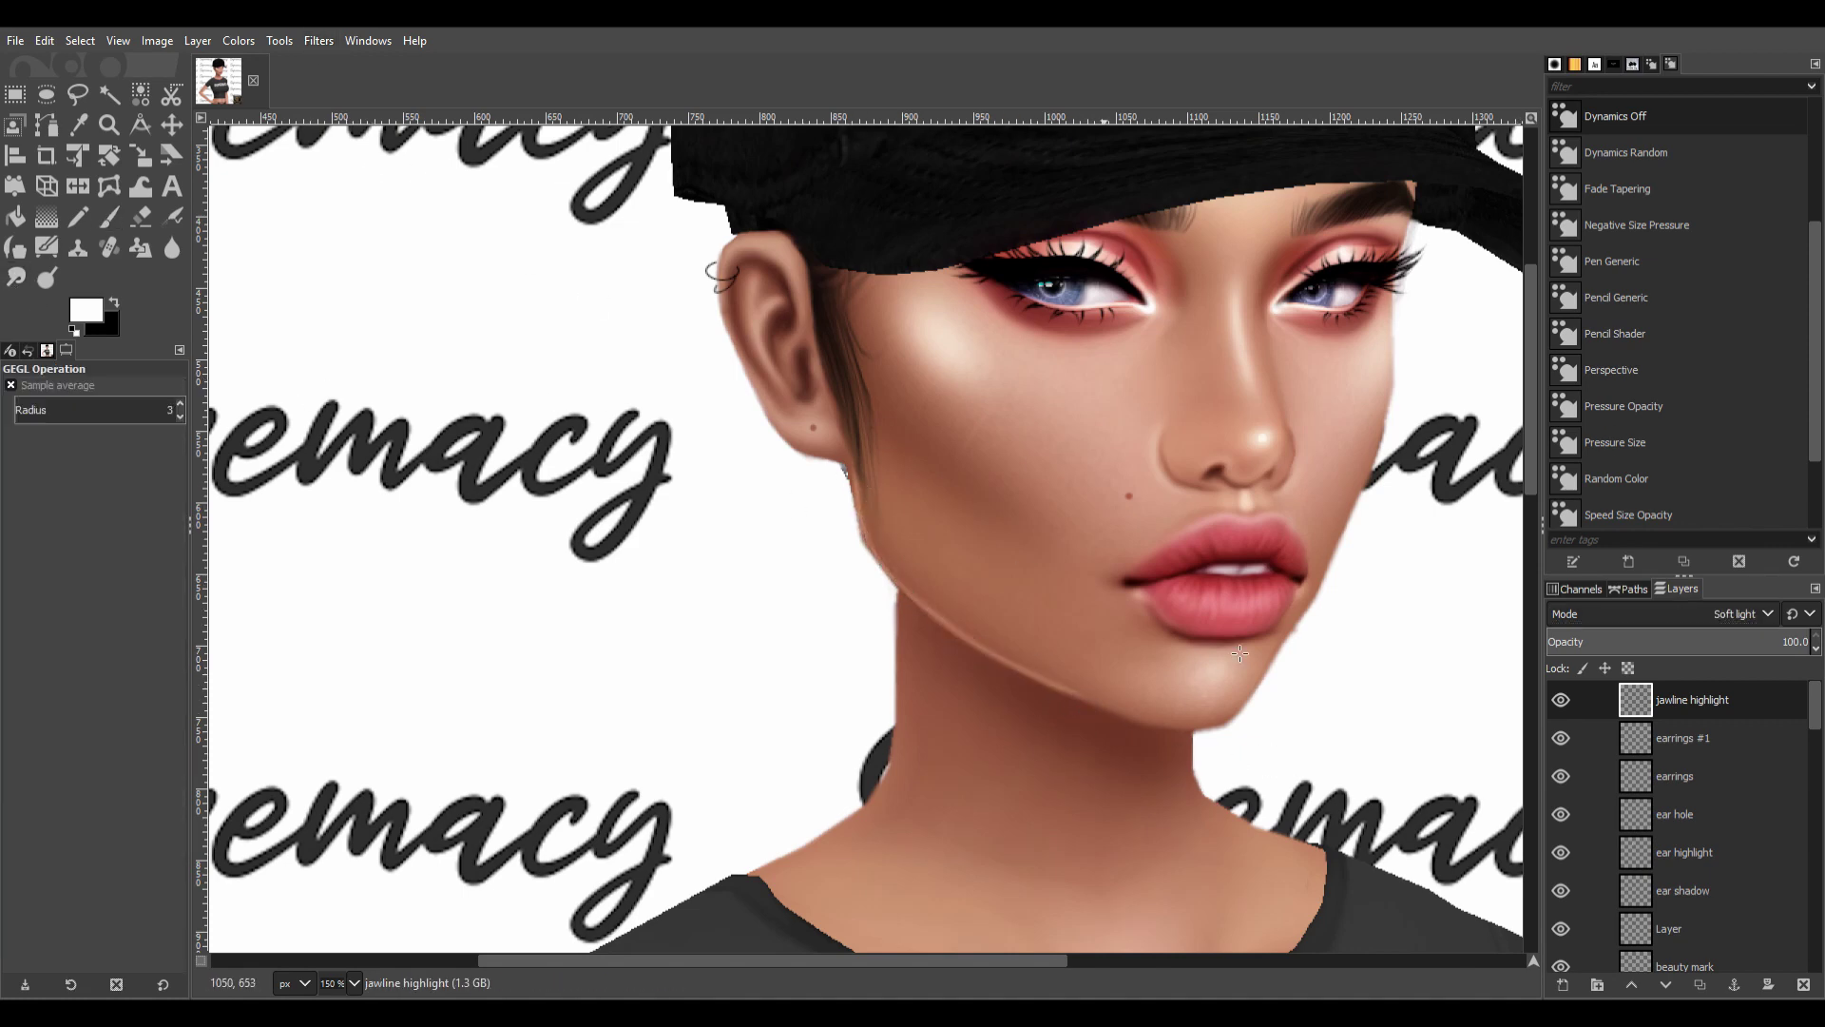
scroll(367, 497, "down", 3, "ctrl")
scroll(478, 504, "up", 2, "ctrl")
scroll(855, 494, "up", 2, "ctrl")
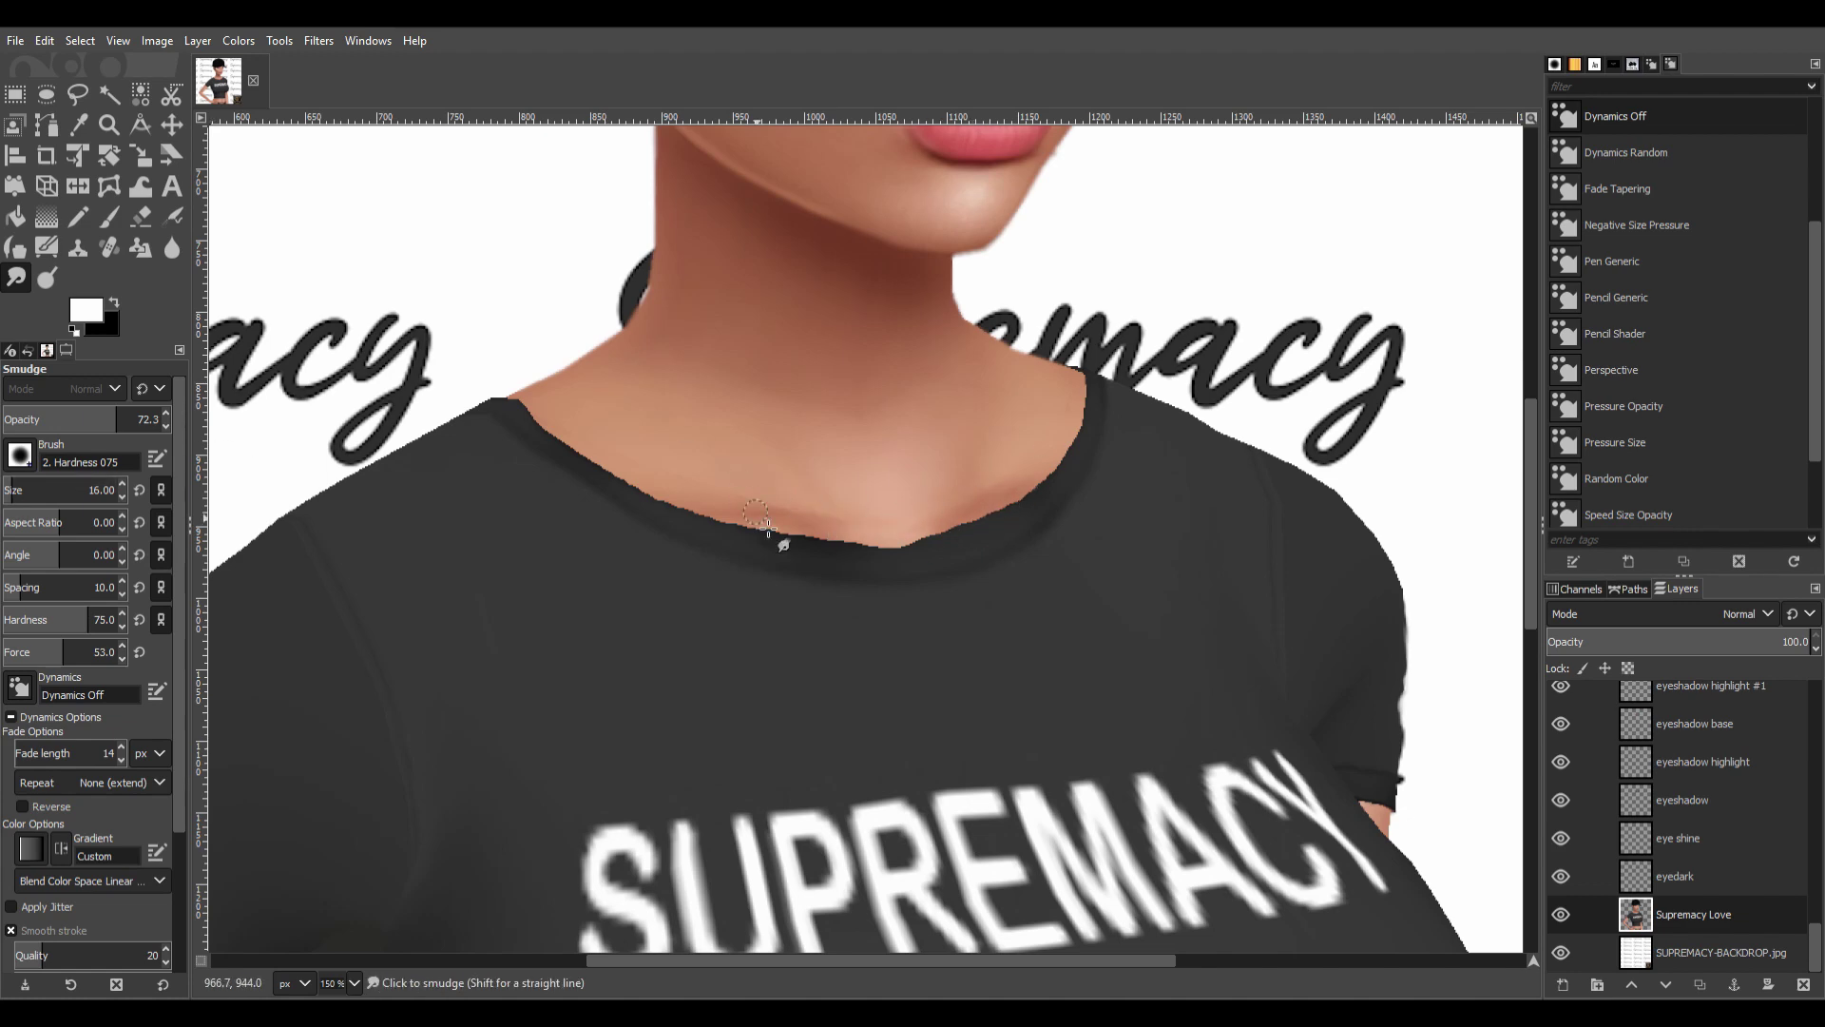
Blur the shirt's neckline edge to smooth it.
key("shift+u")
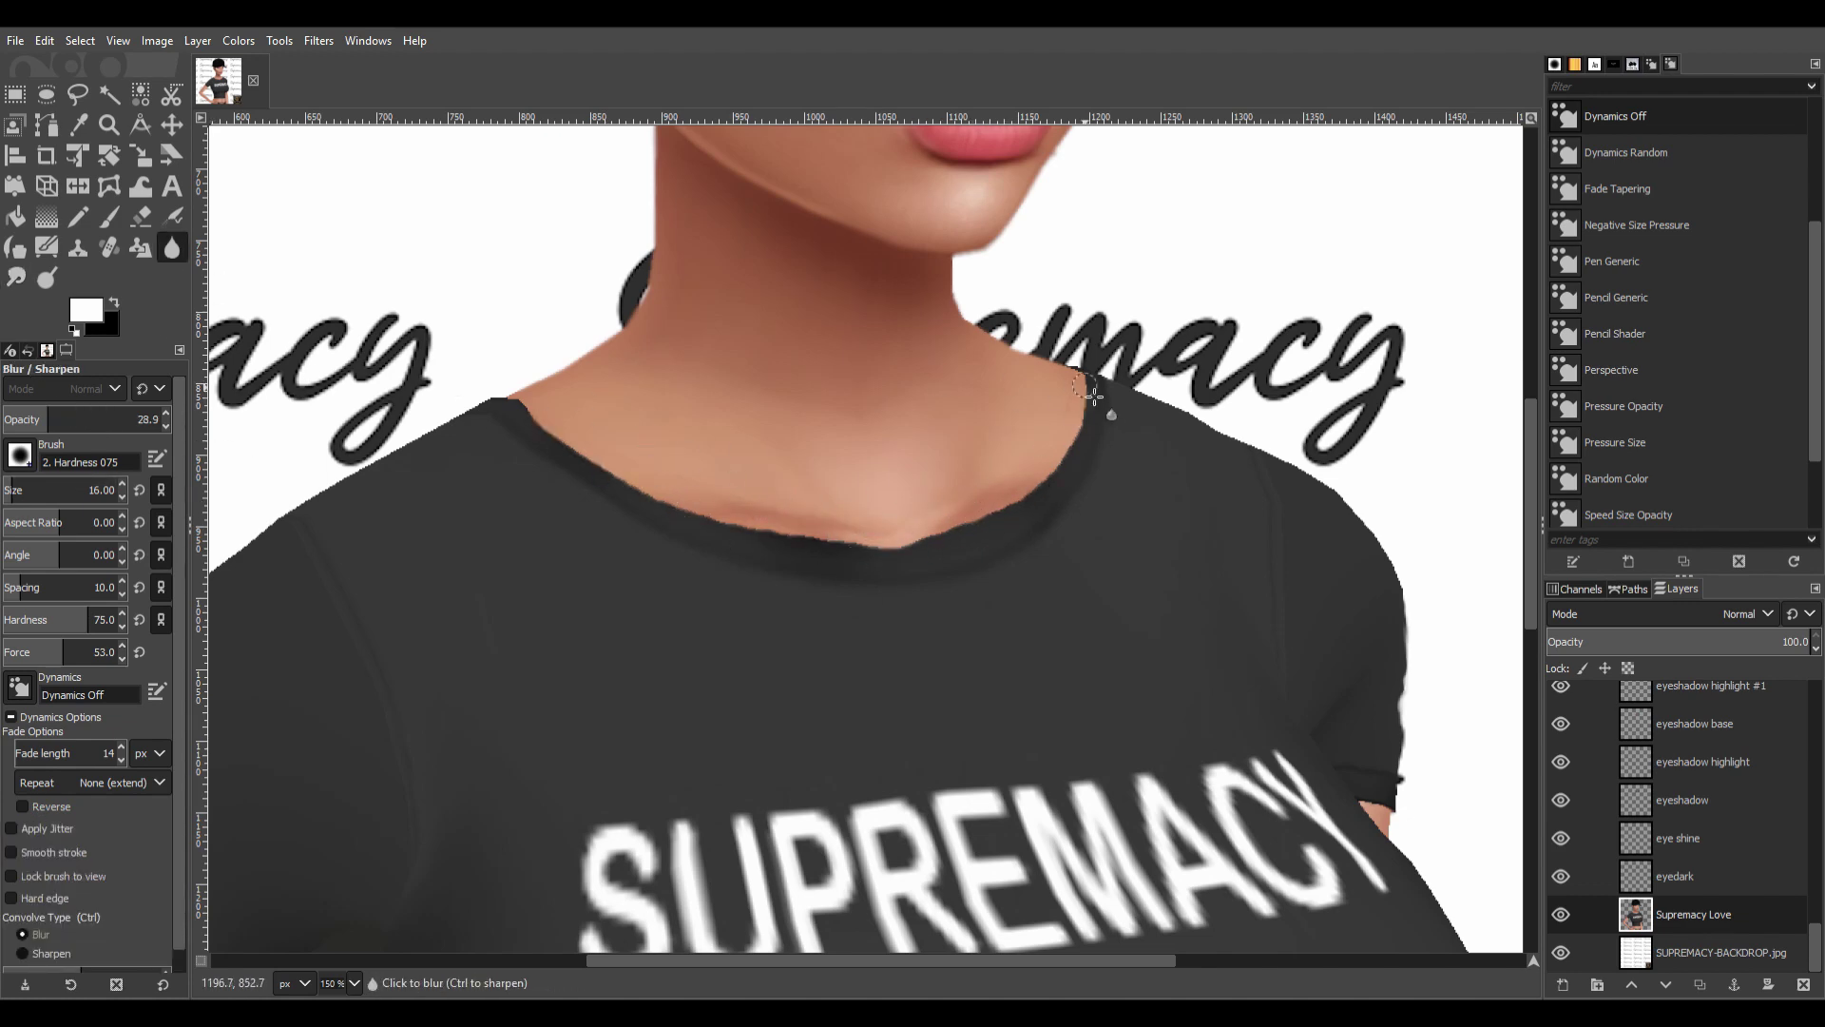
scroll(1236, 665, "down", 3, "ctrl")
scroll(1339, 701, "up", 3, "ctrl")
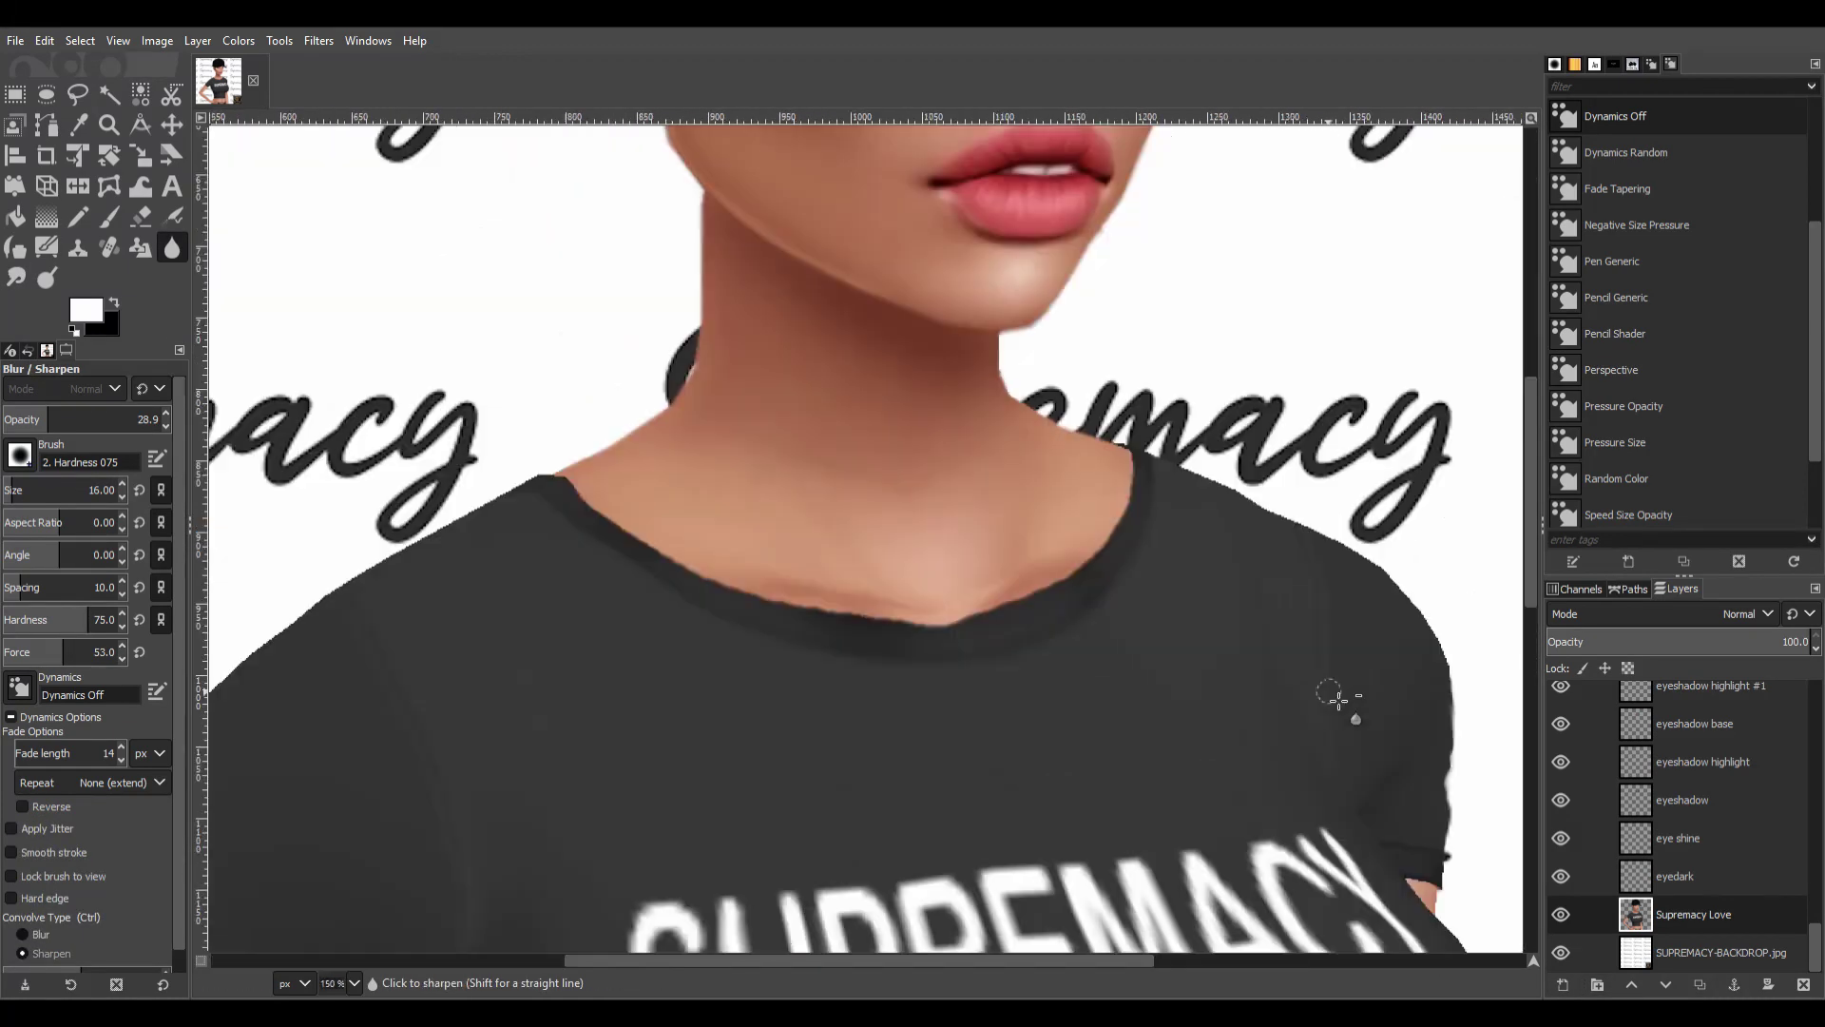
Paint a dark collar line on a new top line layer, duplicate it and blend in Soft light.
left_click(1562, 984, "shift")
left_click(109, 216)
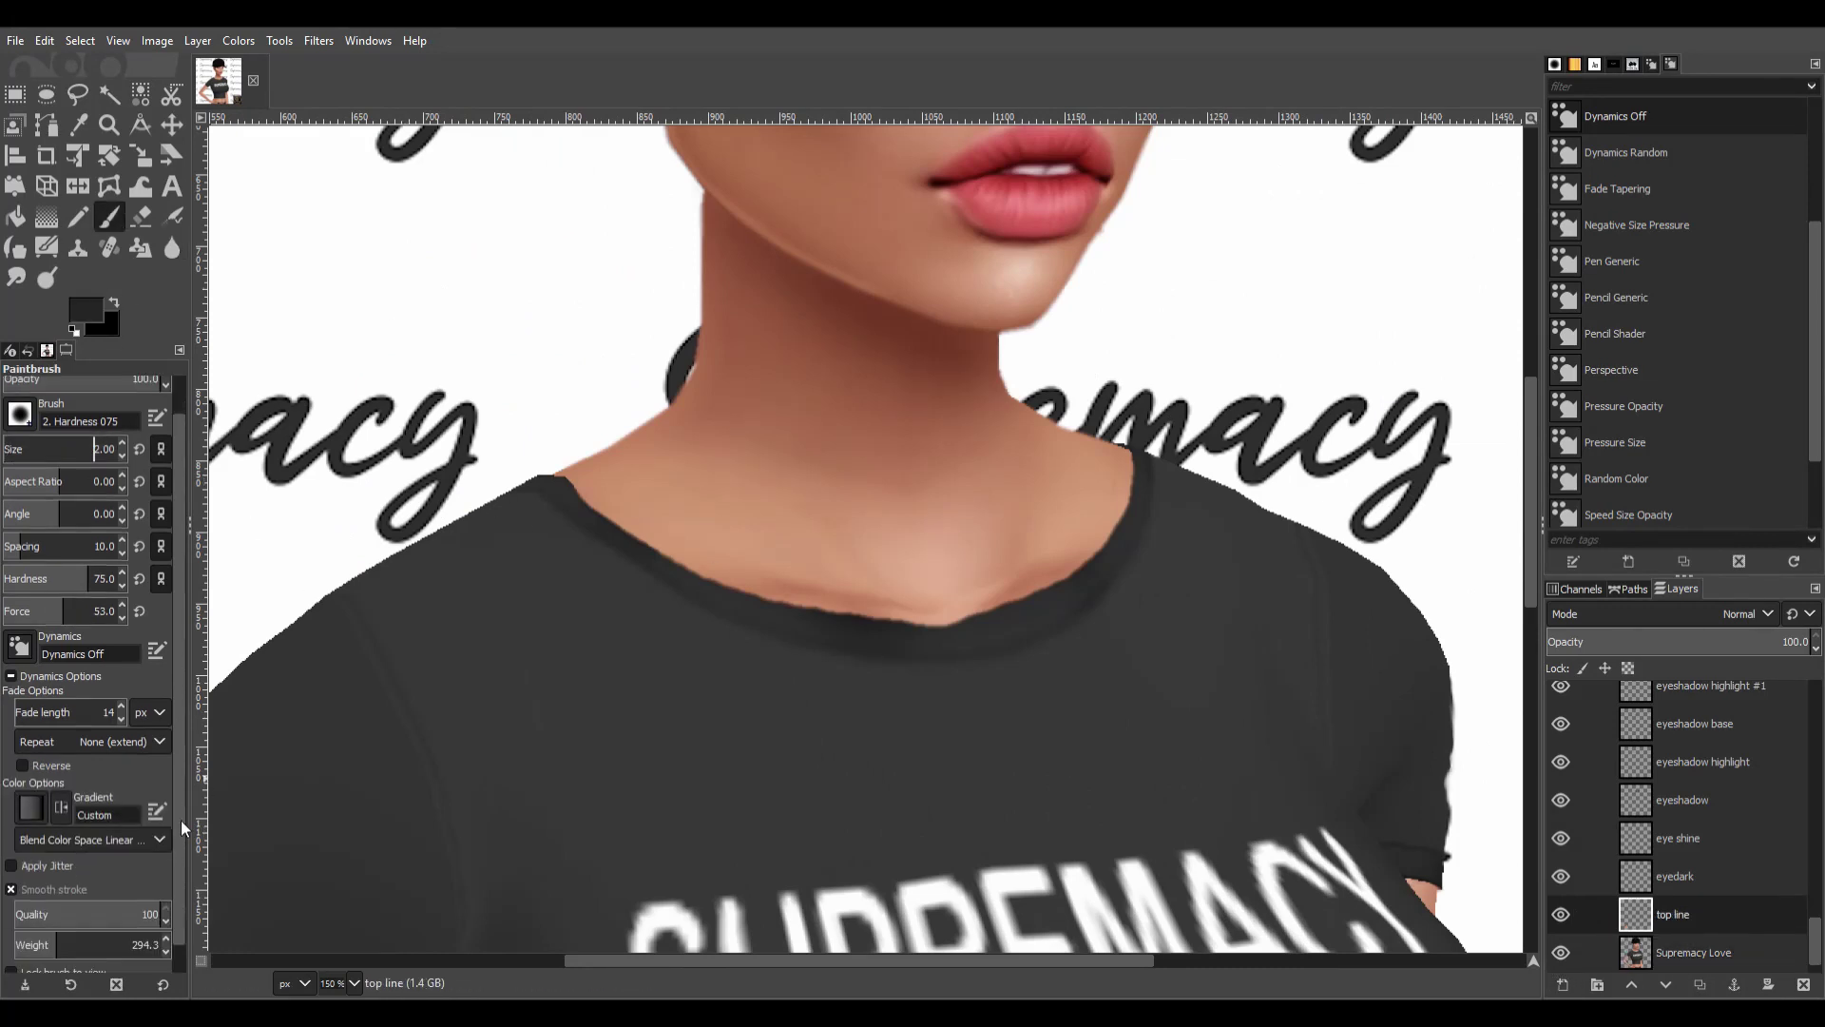
scroll(57, 489, "down", 9)
left_click_drag(552, 473, 1039, 585)
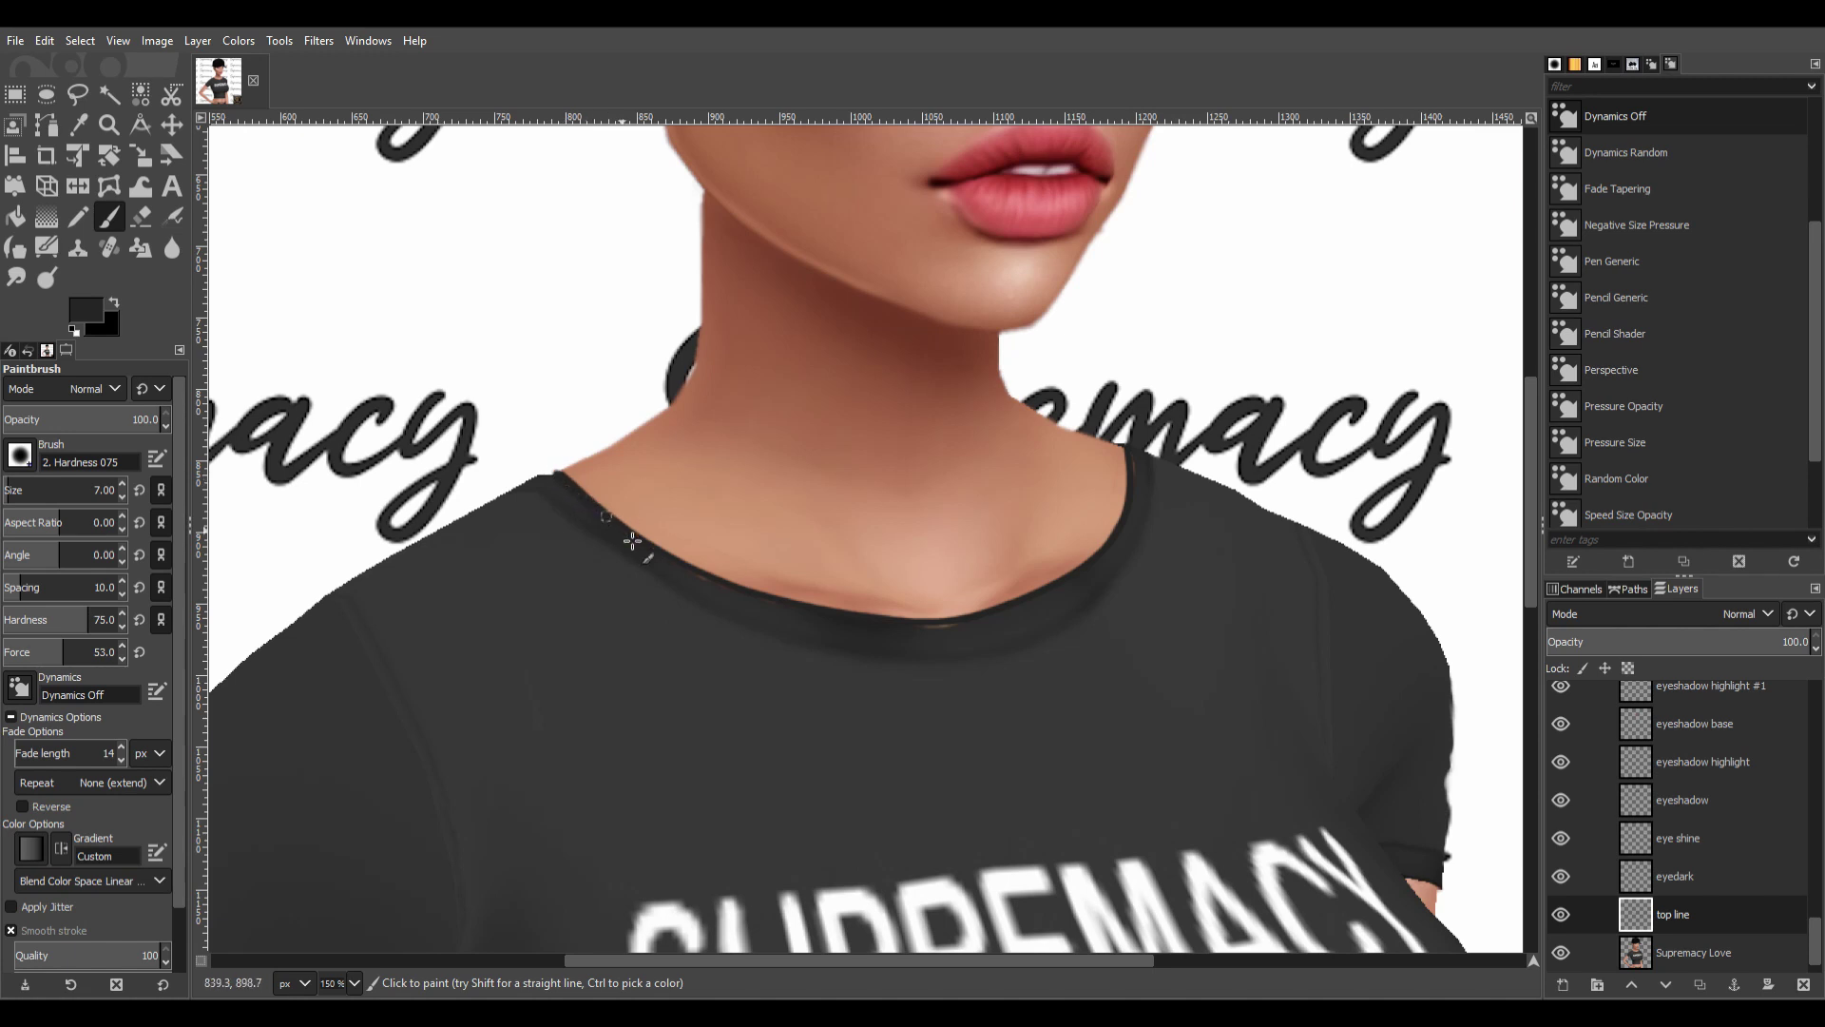
key("s")
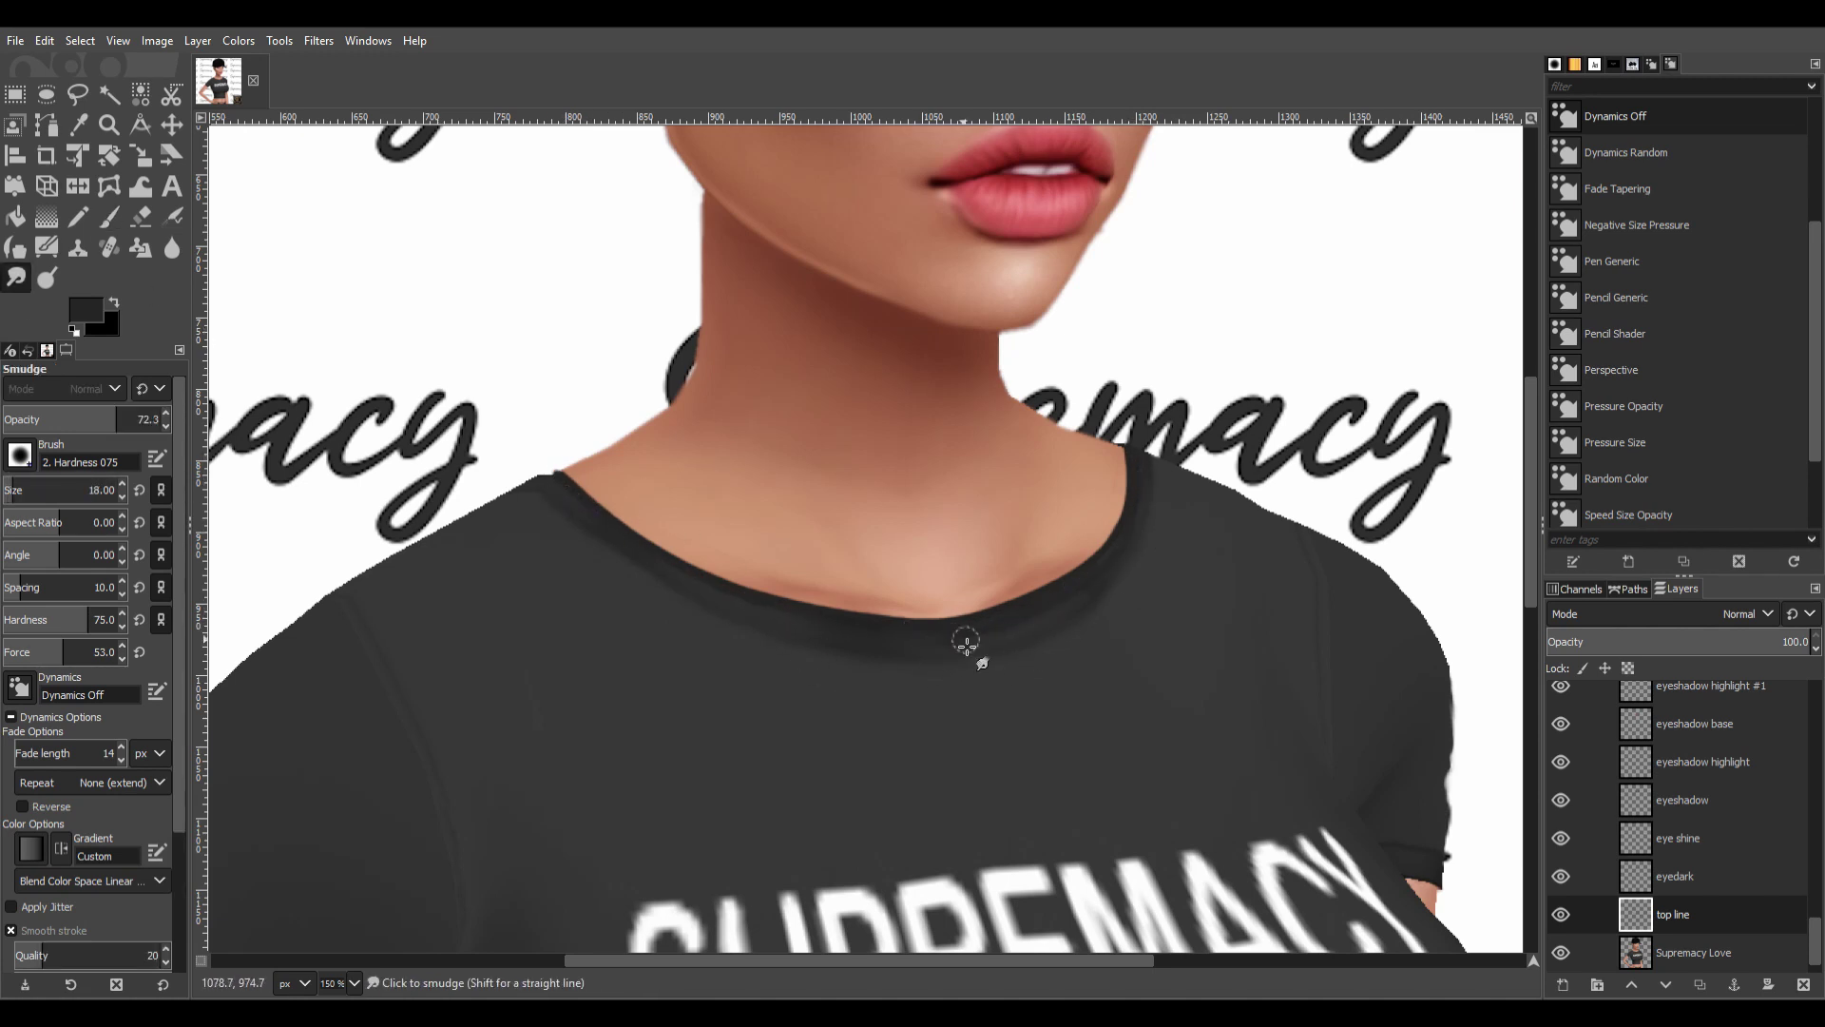
key("shift+ctrl+d")
key("p")
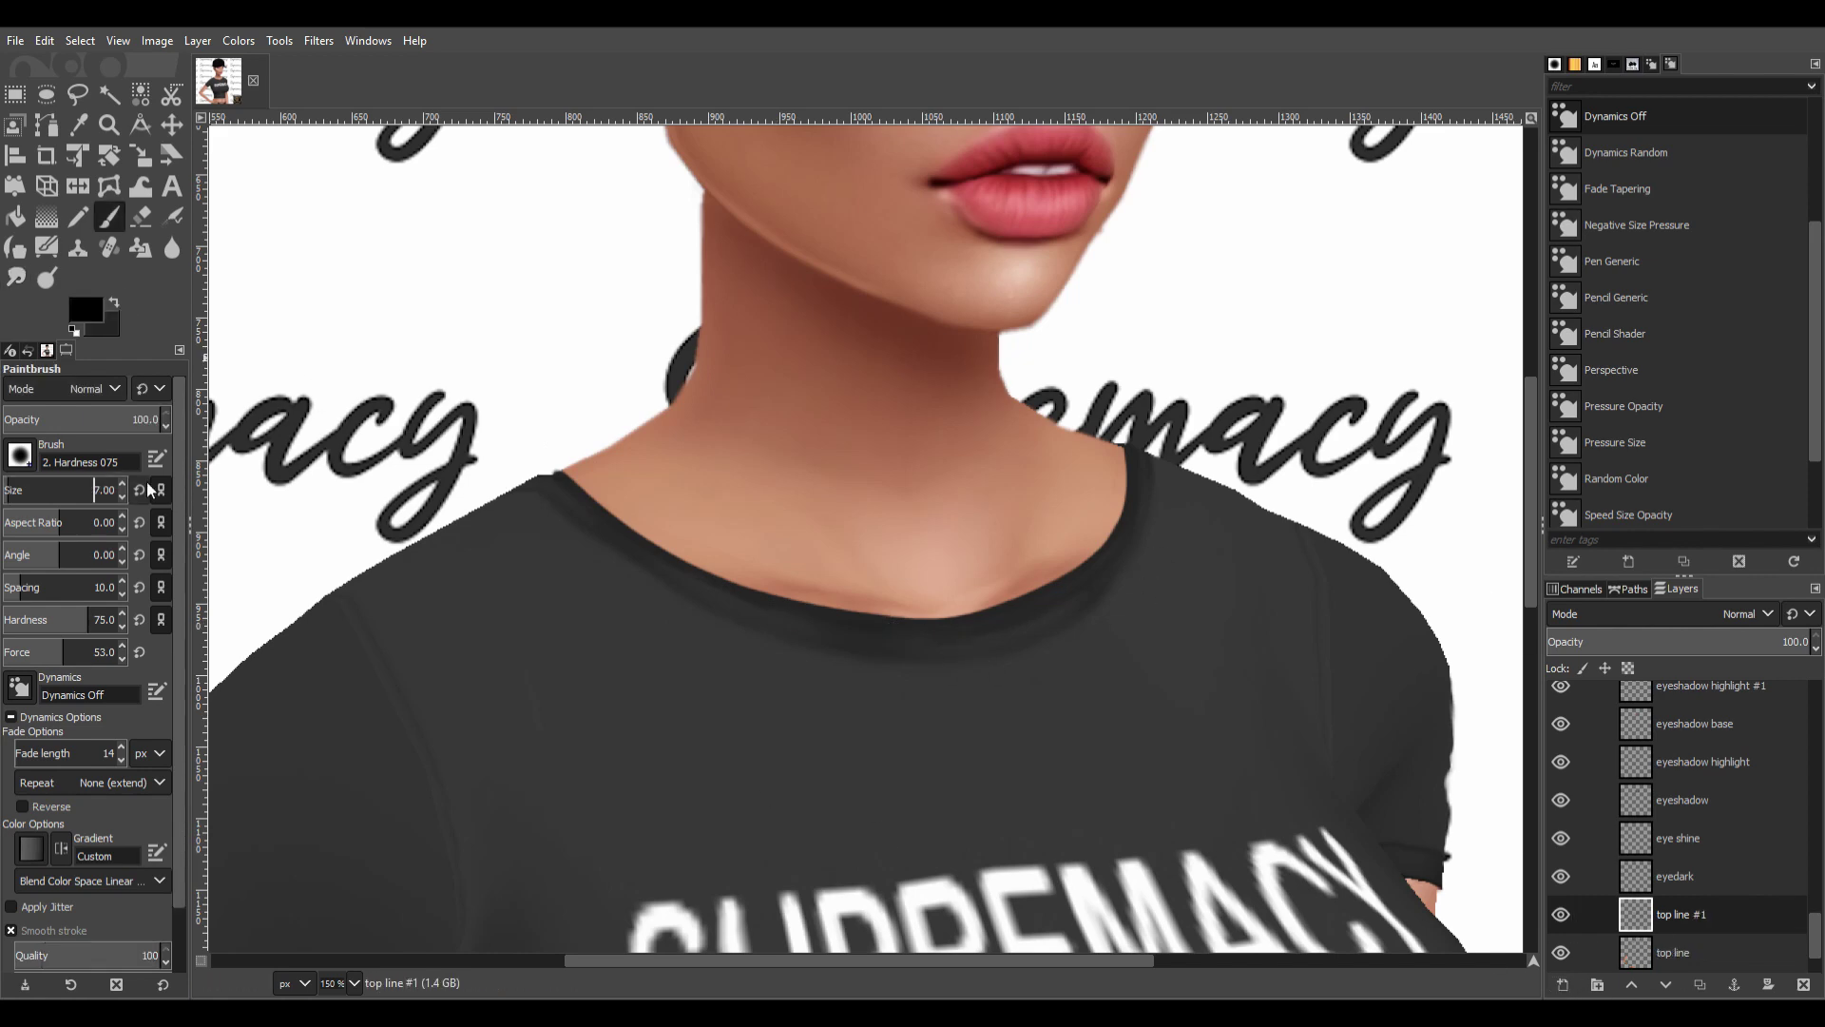
left_click_drag(537, 489, 739, 618)
key("minus")
key("minus")
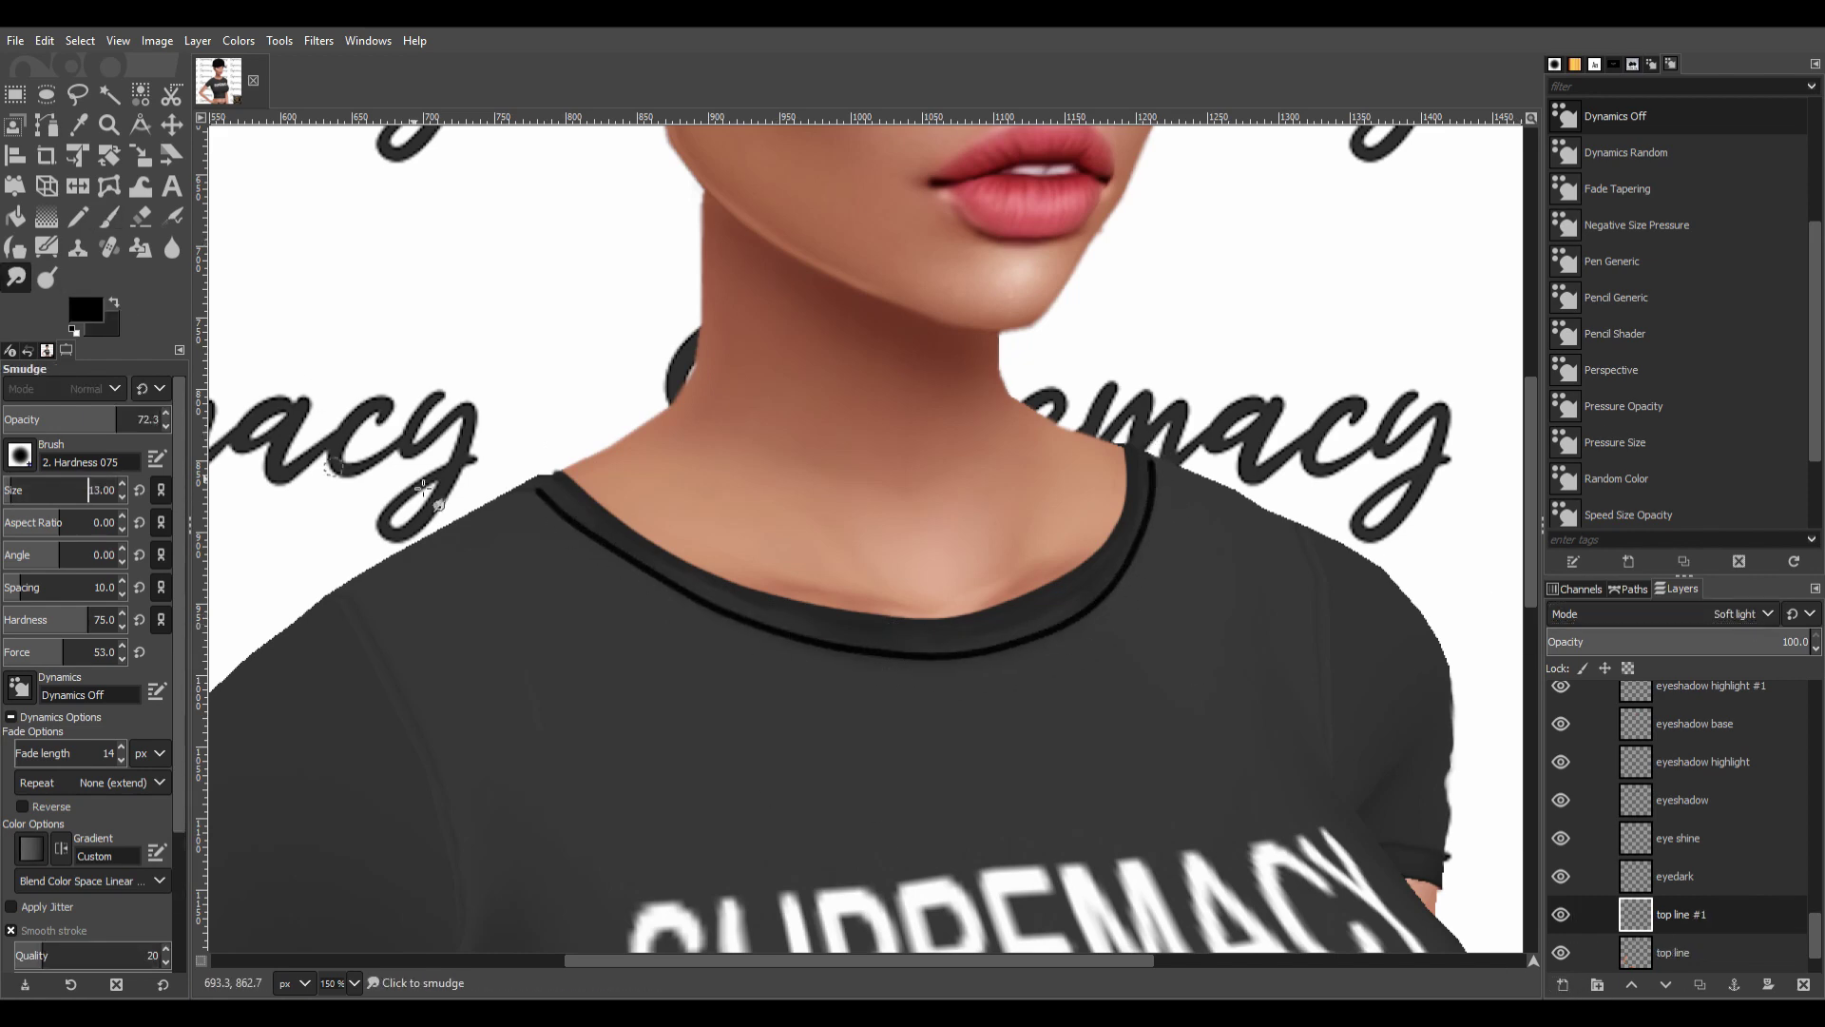
key("minus")
key("minus")
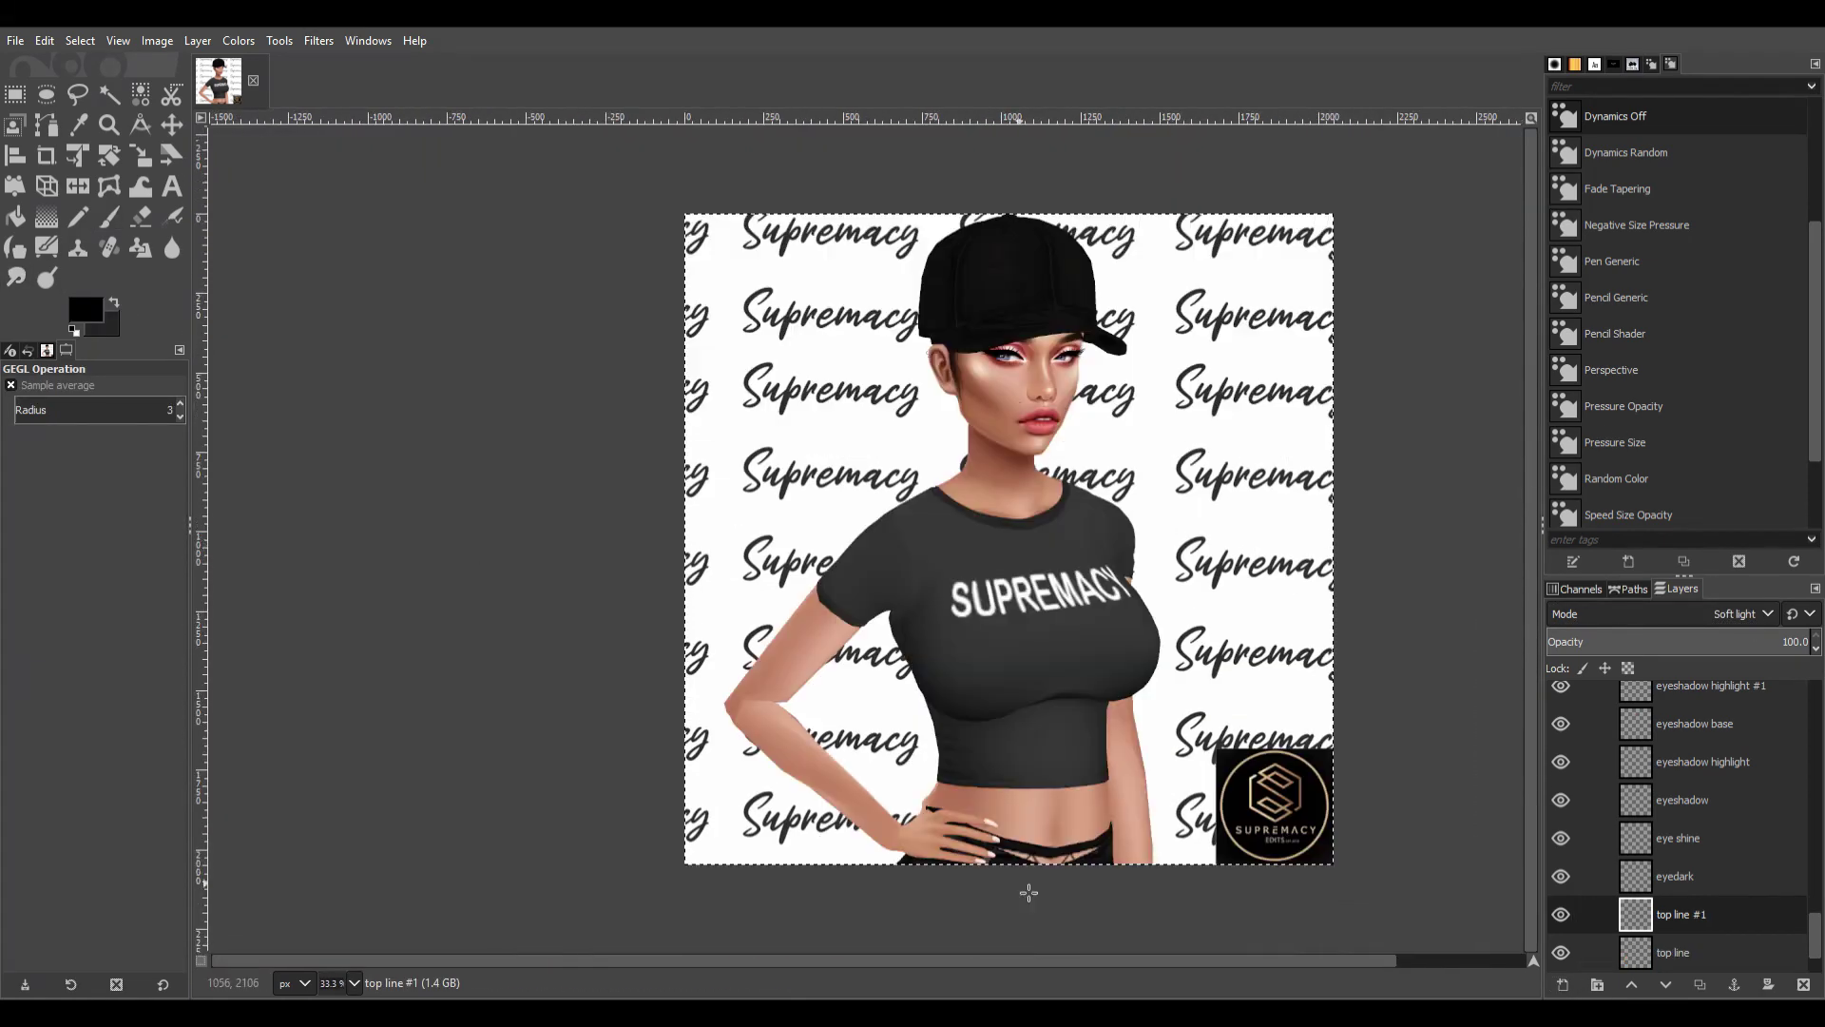
key("plus")
key("plus")
key("plus")
key("minus")
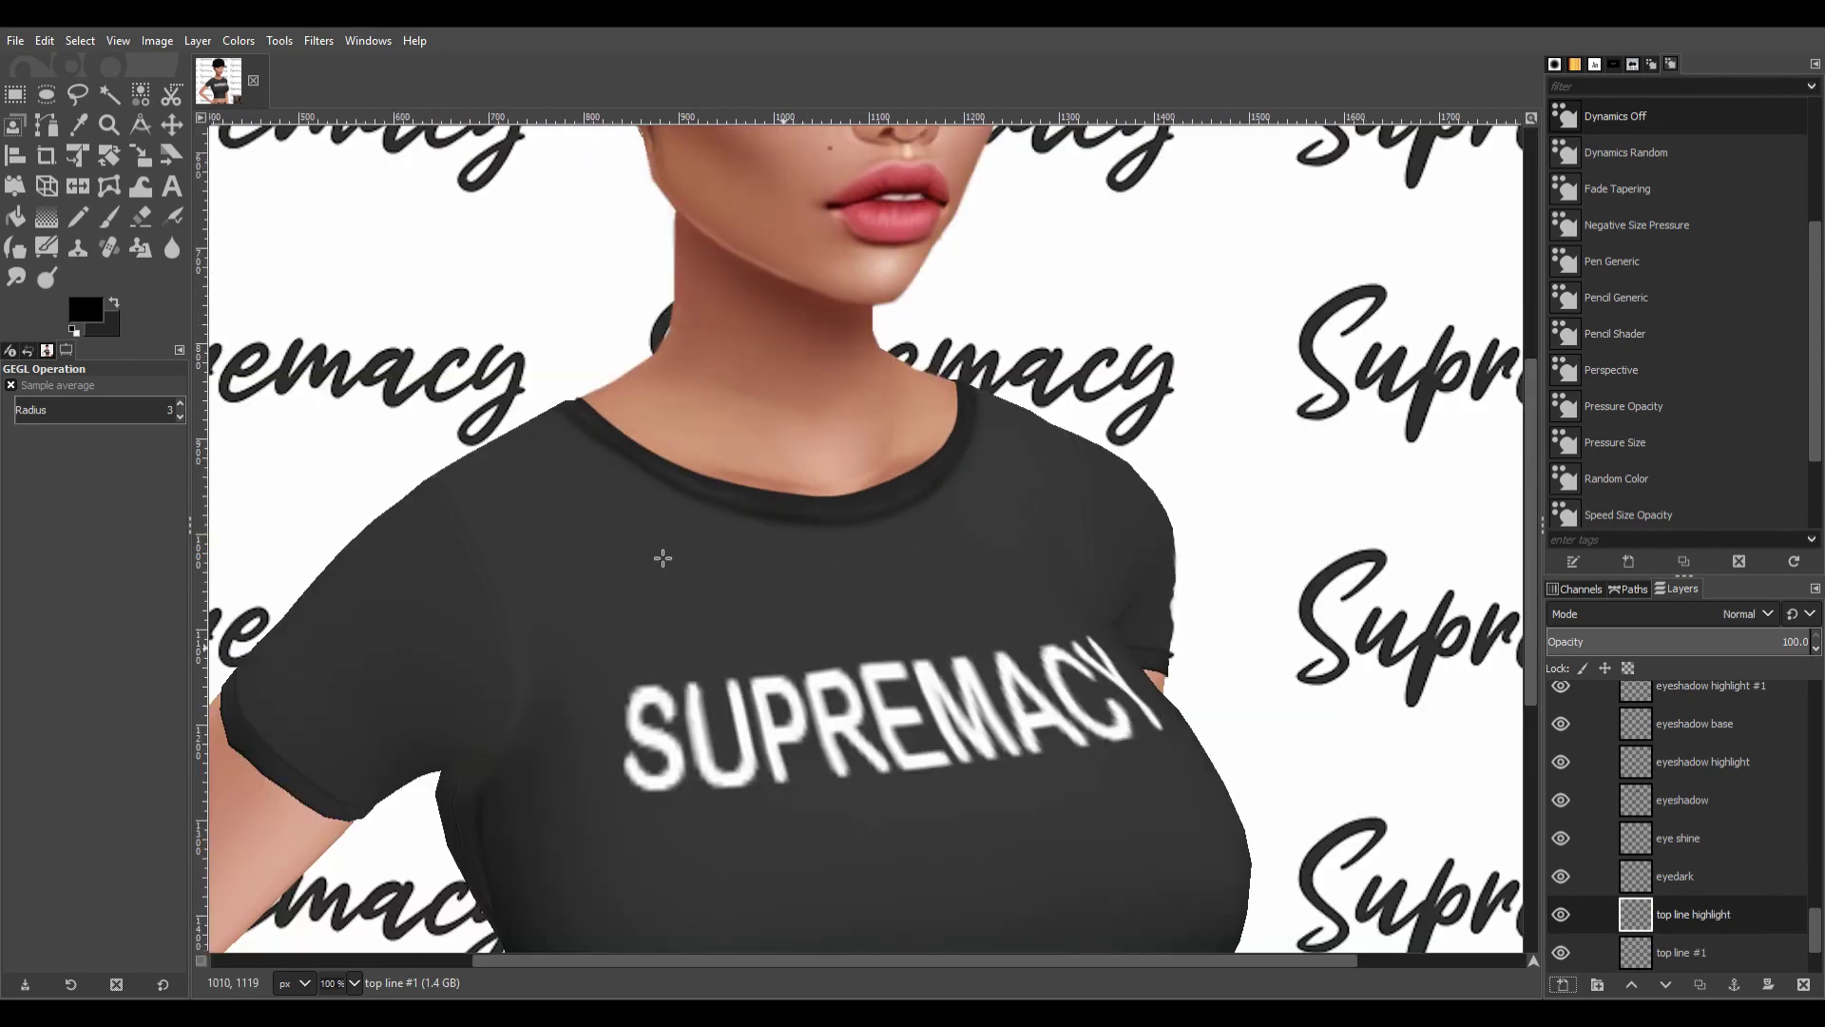
Paint a white neckline highlight, smudge it and blend it in Soft light.
key("p")
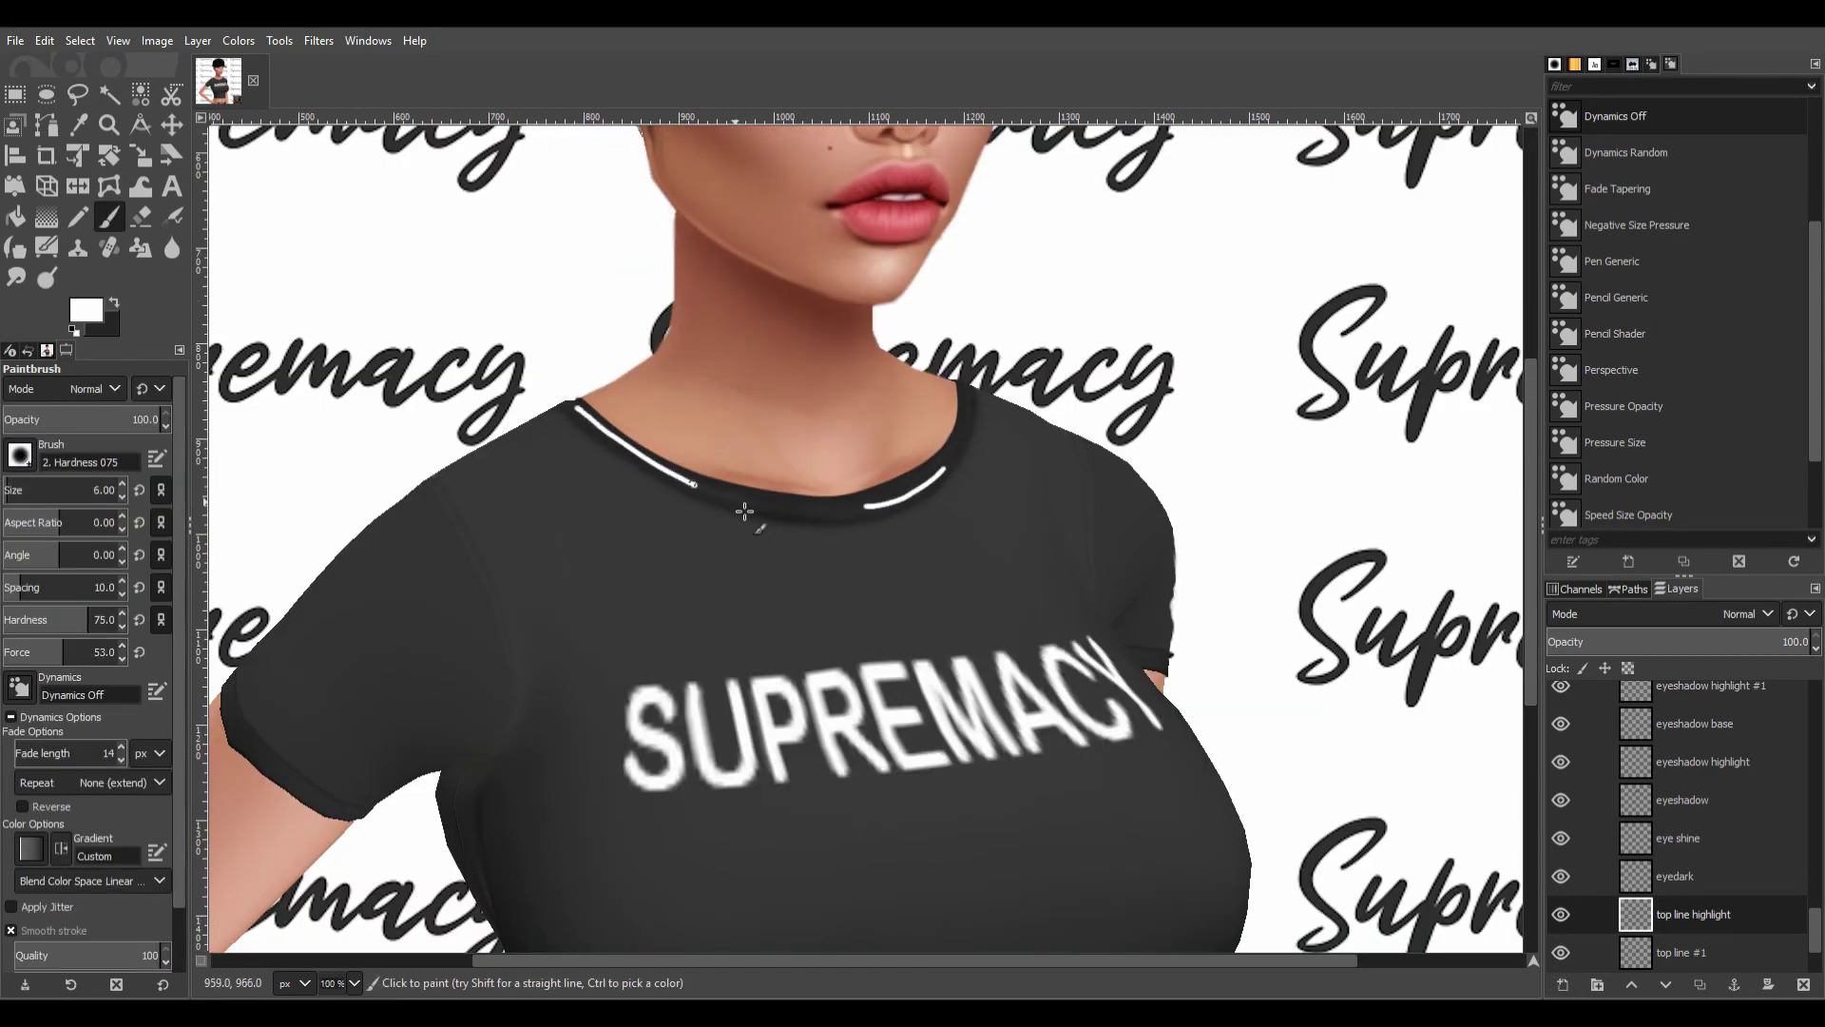
key("s")
scroll(894, 511, "up", 4)
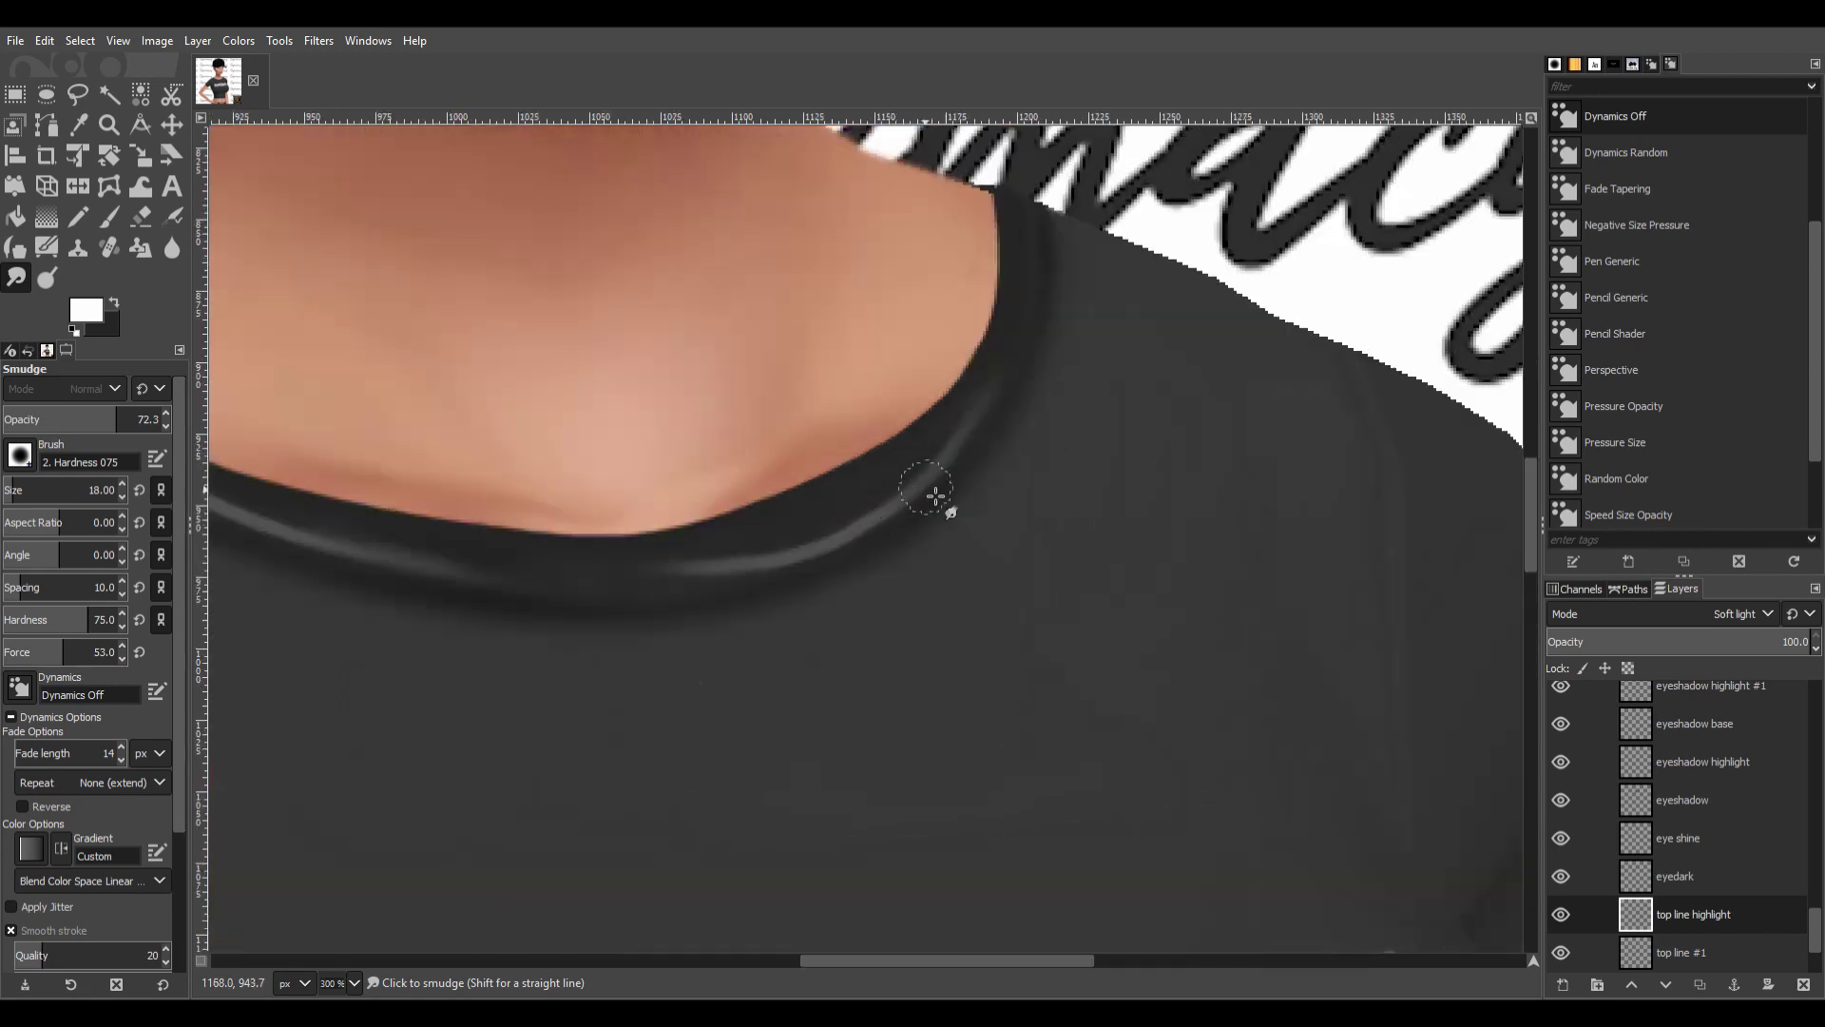
scroll(418, 502, "down", 2)
key("ctrl+f")
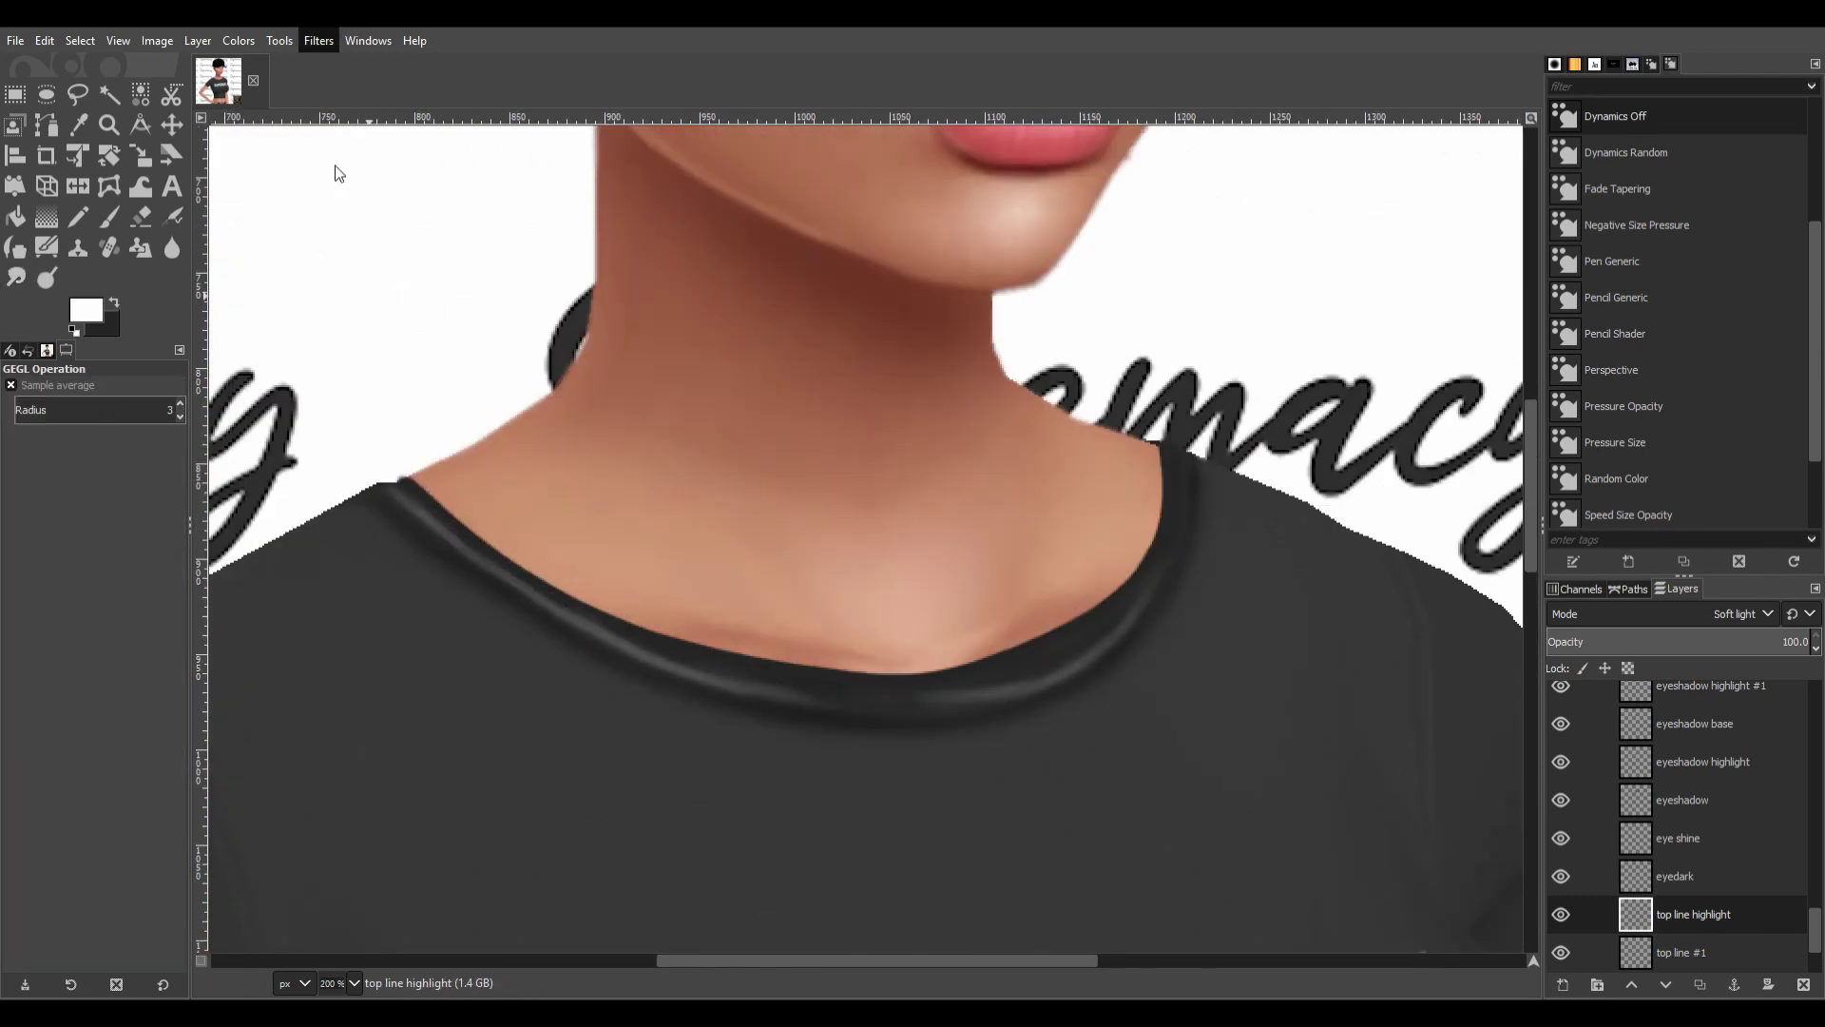
key("shift+ctrl+j")
scroll(666, 475, "up", 3)
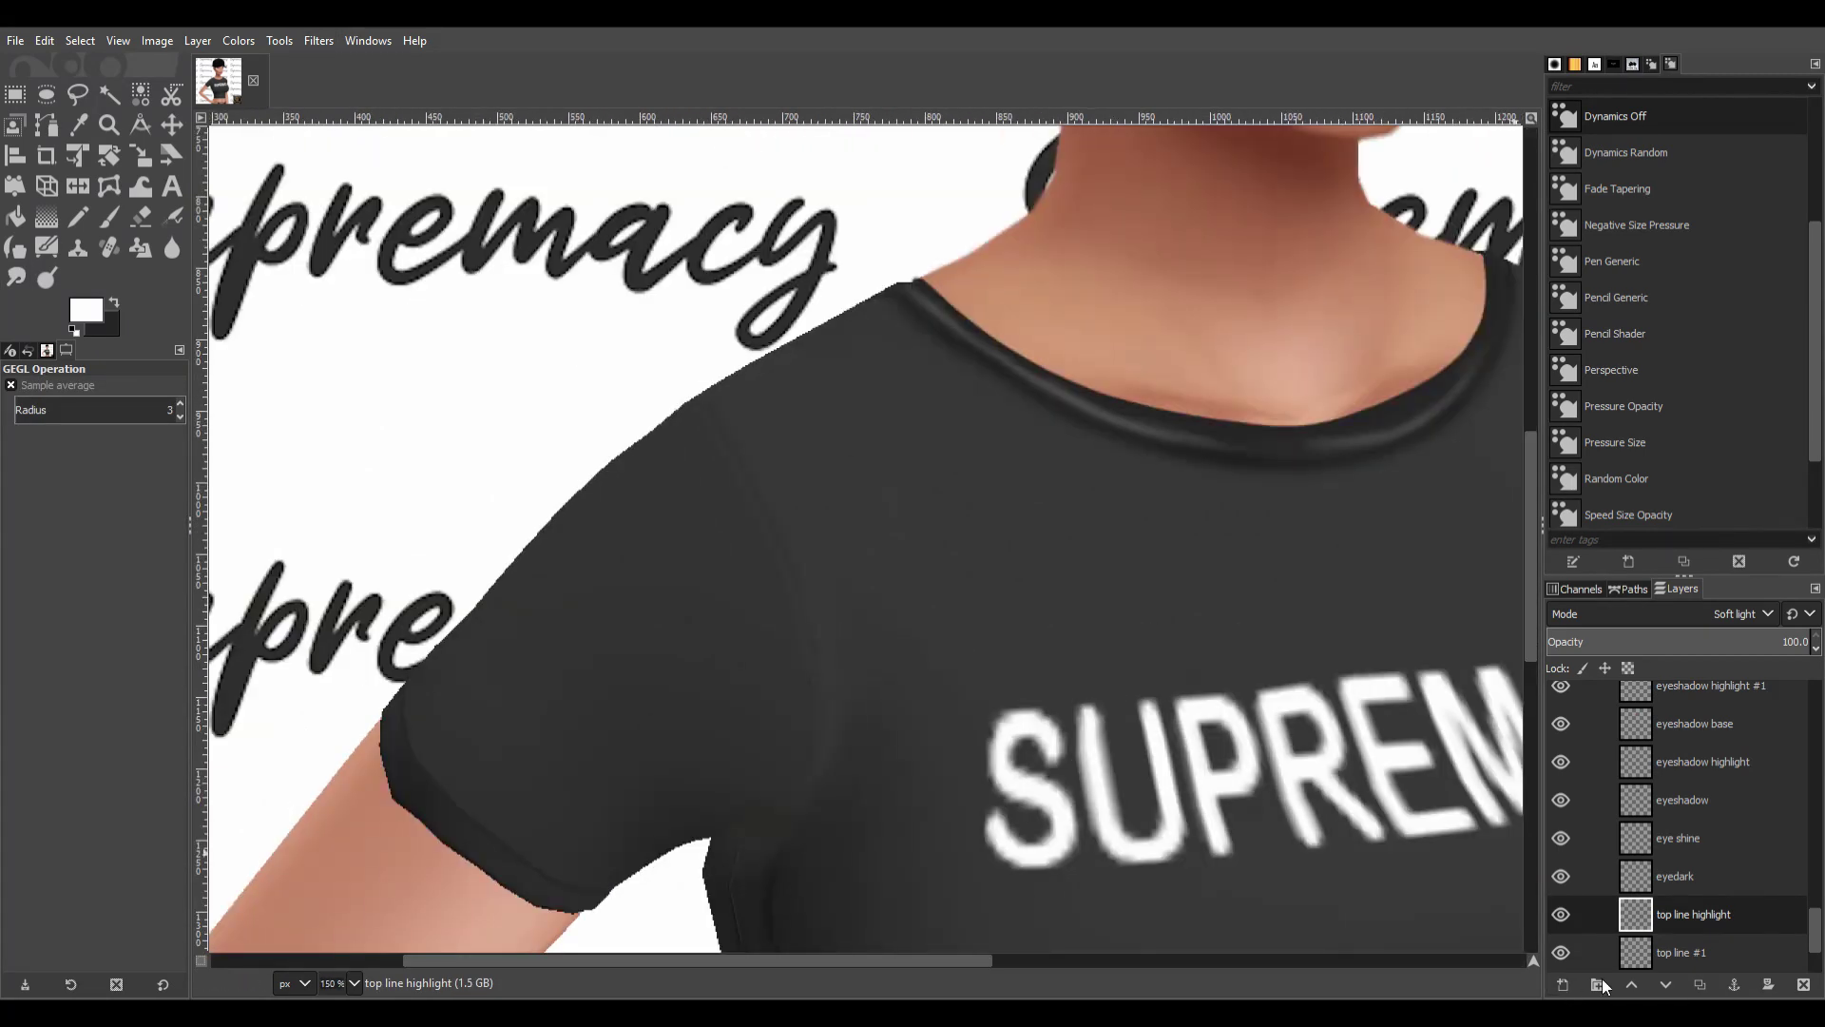
Paint a black seam line down the sleeve join, smudge it and blend it in Soft light.
key("x")
key("p")
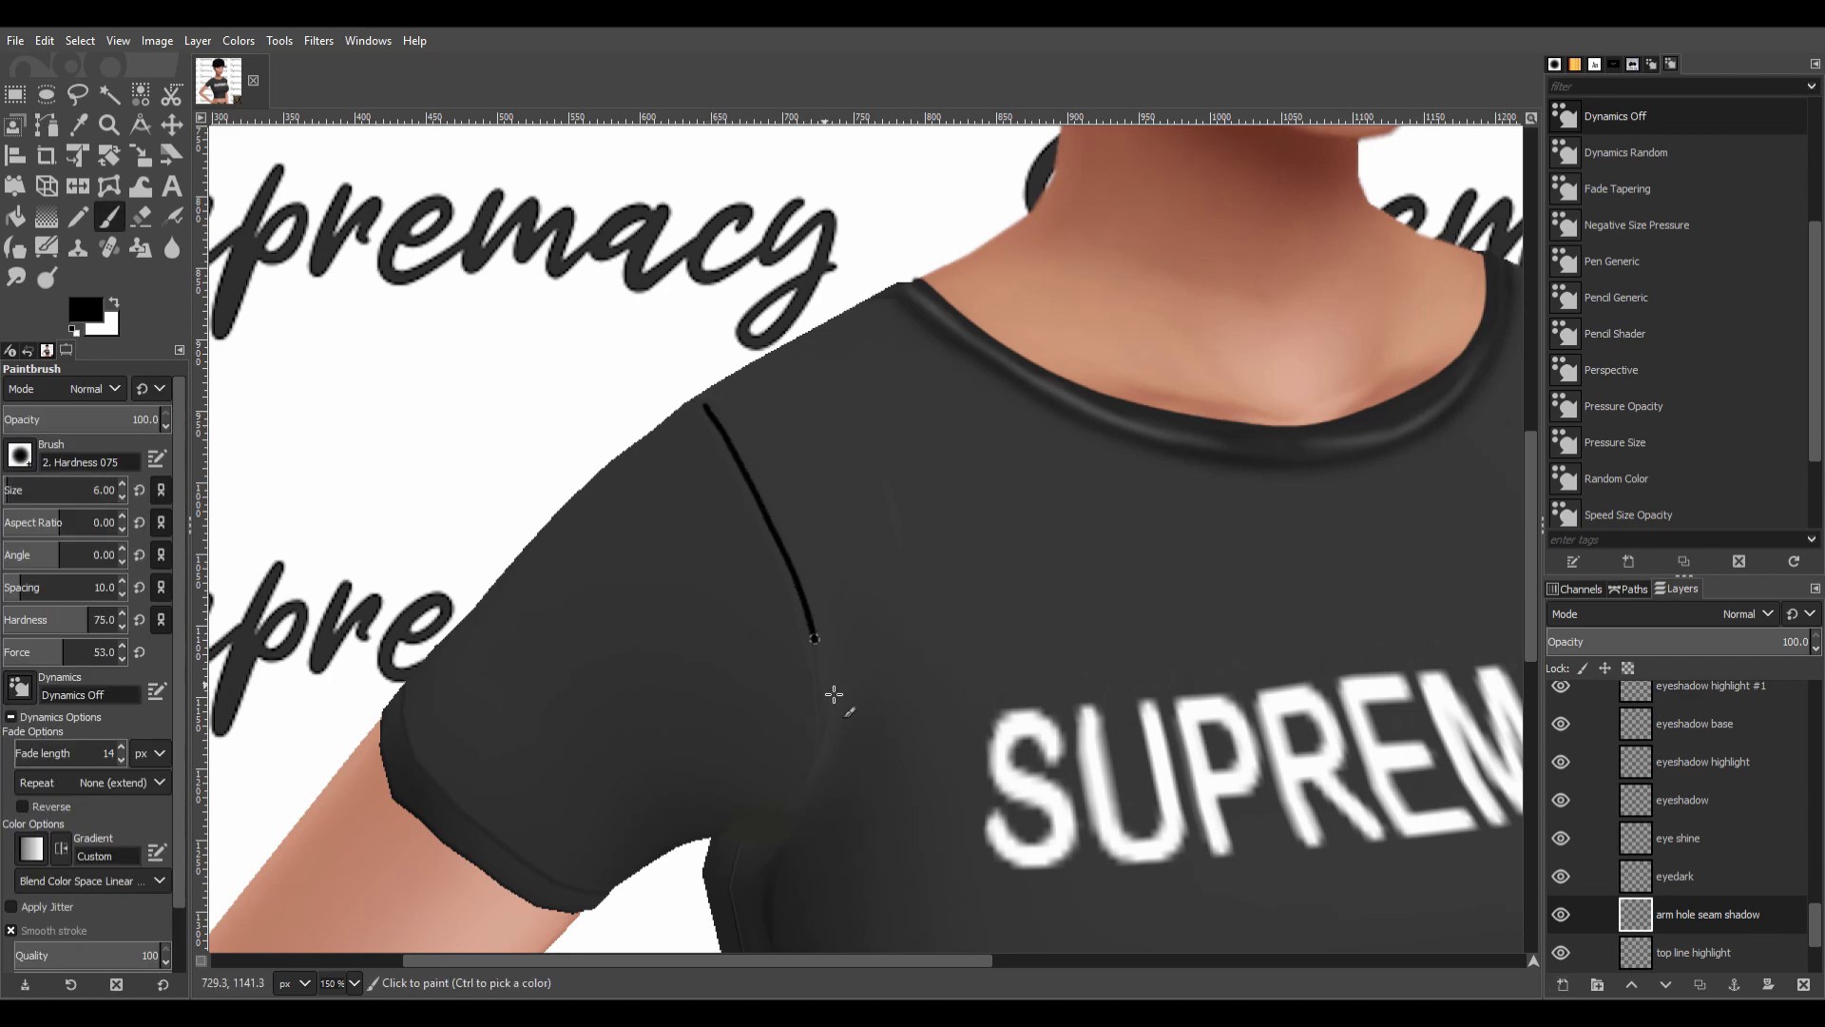
left_click_drag(816, 642, 780, 856)
key("s")
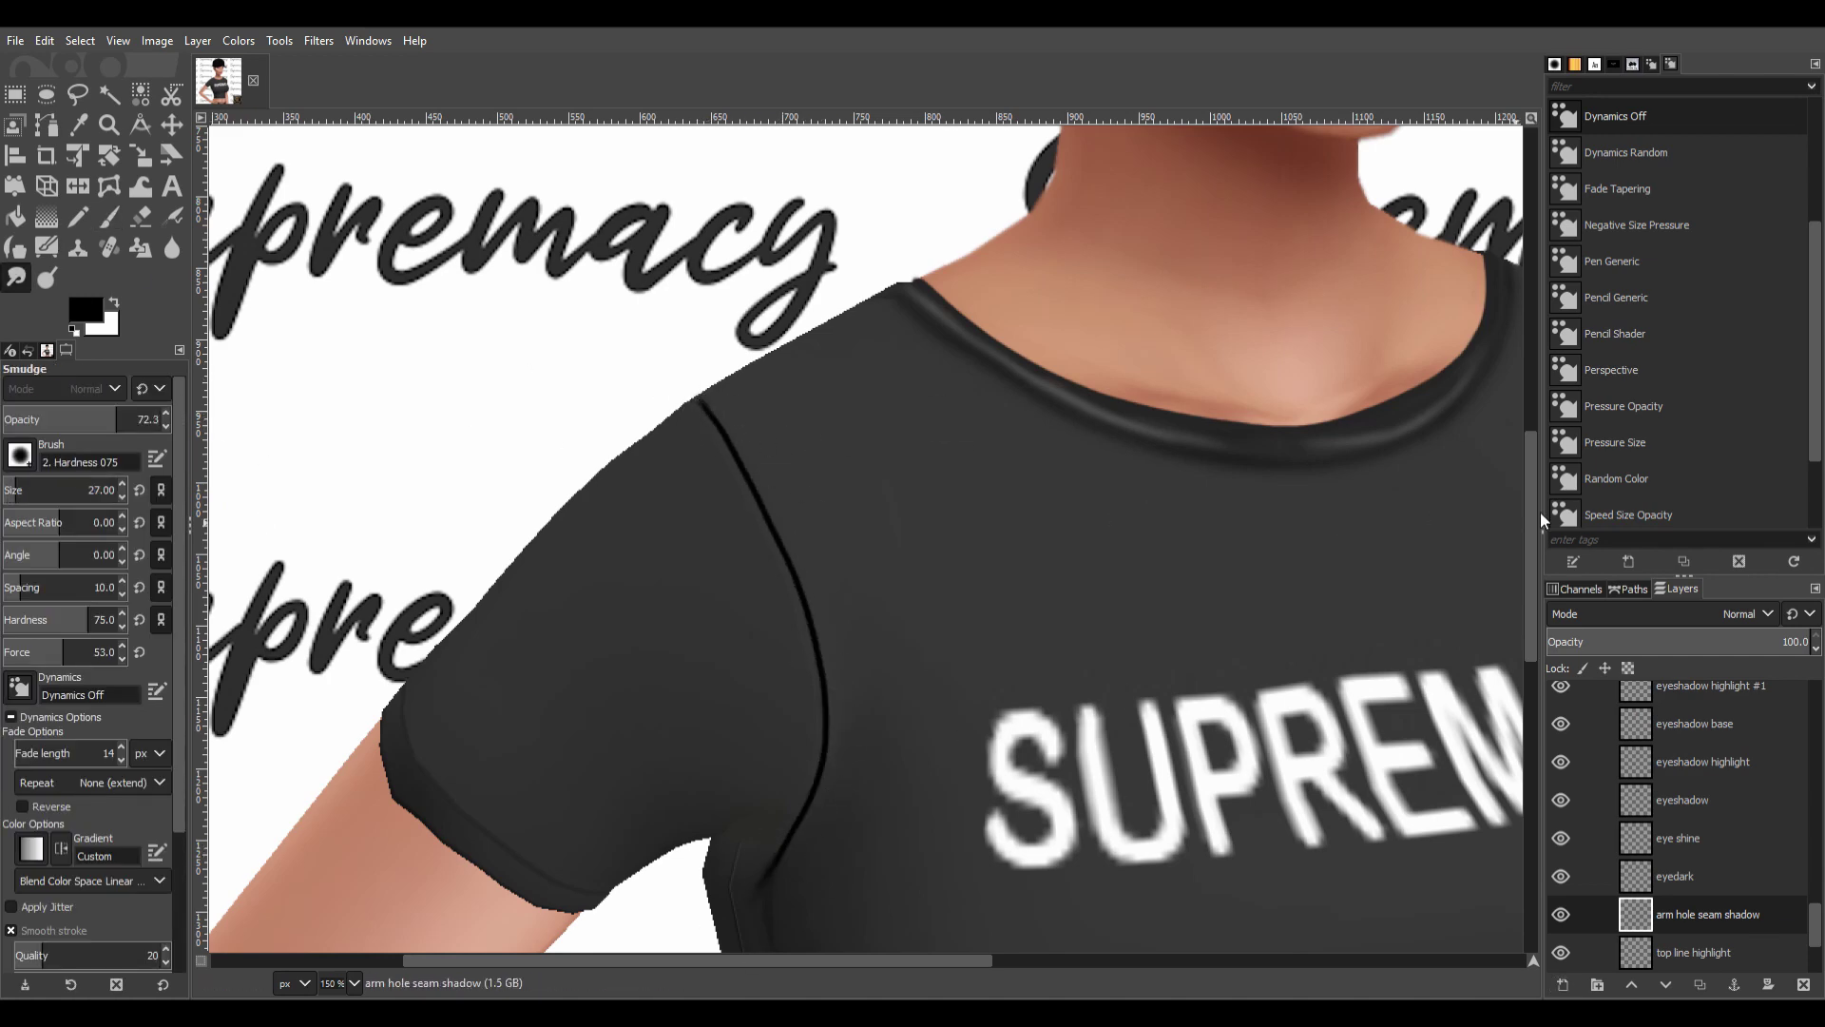
key("ctrl+f")
key("shift+ctrl+j")
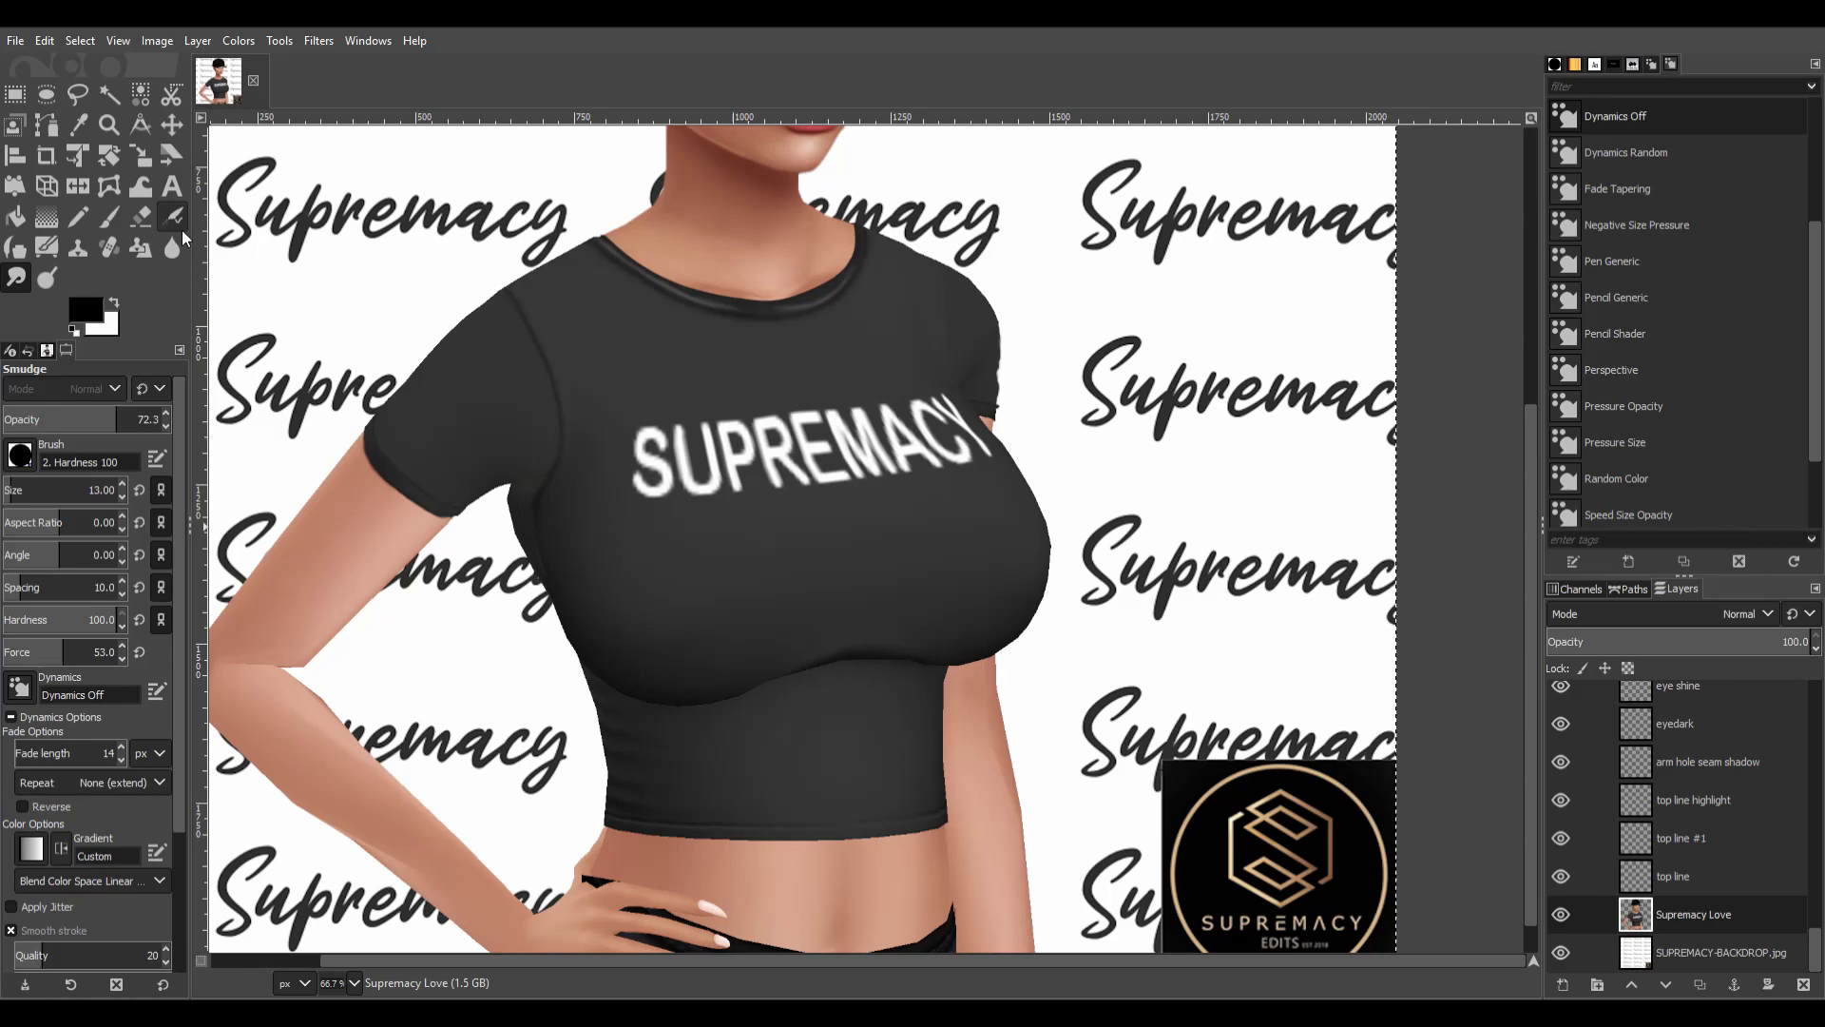
left_click(172, 247)
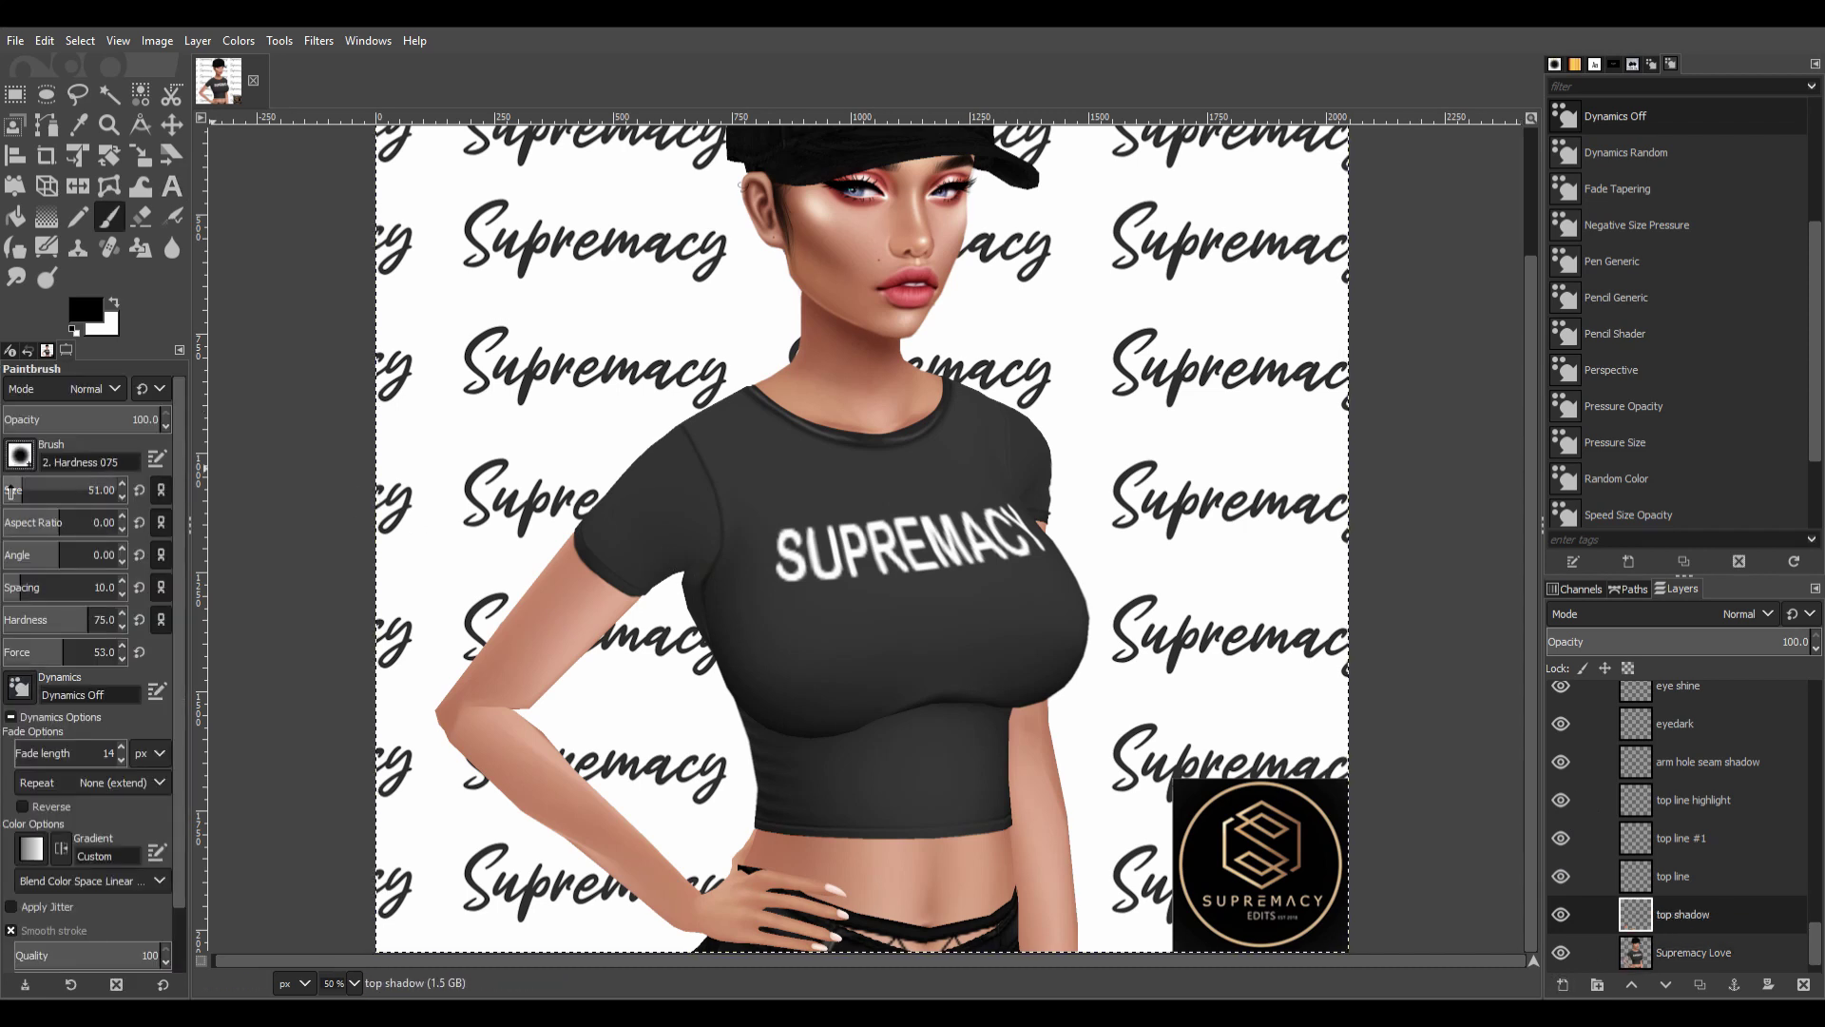
Paint black shadow along the shirt's lower band and left side, smudge it, and set Soft light.
left_click_drag(12, 492, 33, 492)
left_click_drag(760, 733, 1074, 656)
mouse_move(751, 723)
left_mouse_down()
mouse_move(656, 578)
mouse_move(1055, 666)
left_mouse_up()
left_click_drag(57, 492, 16, 491)
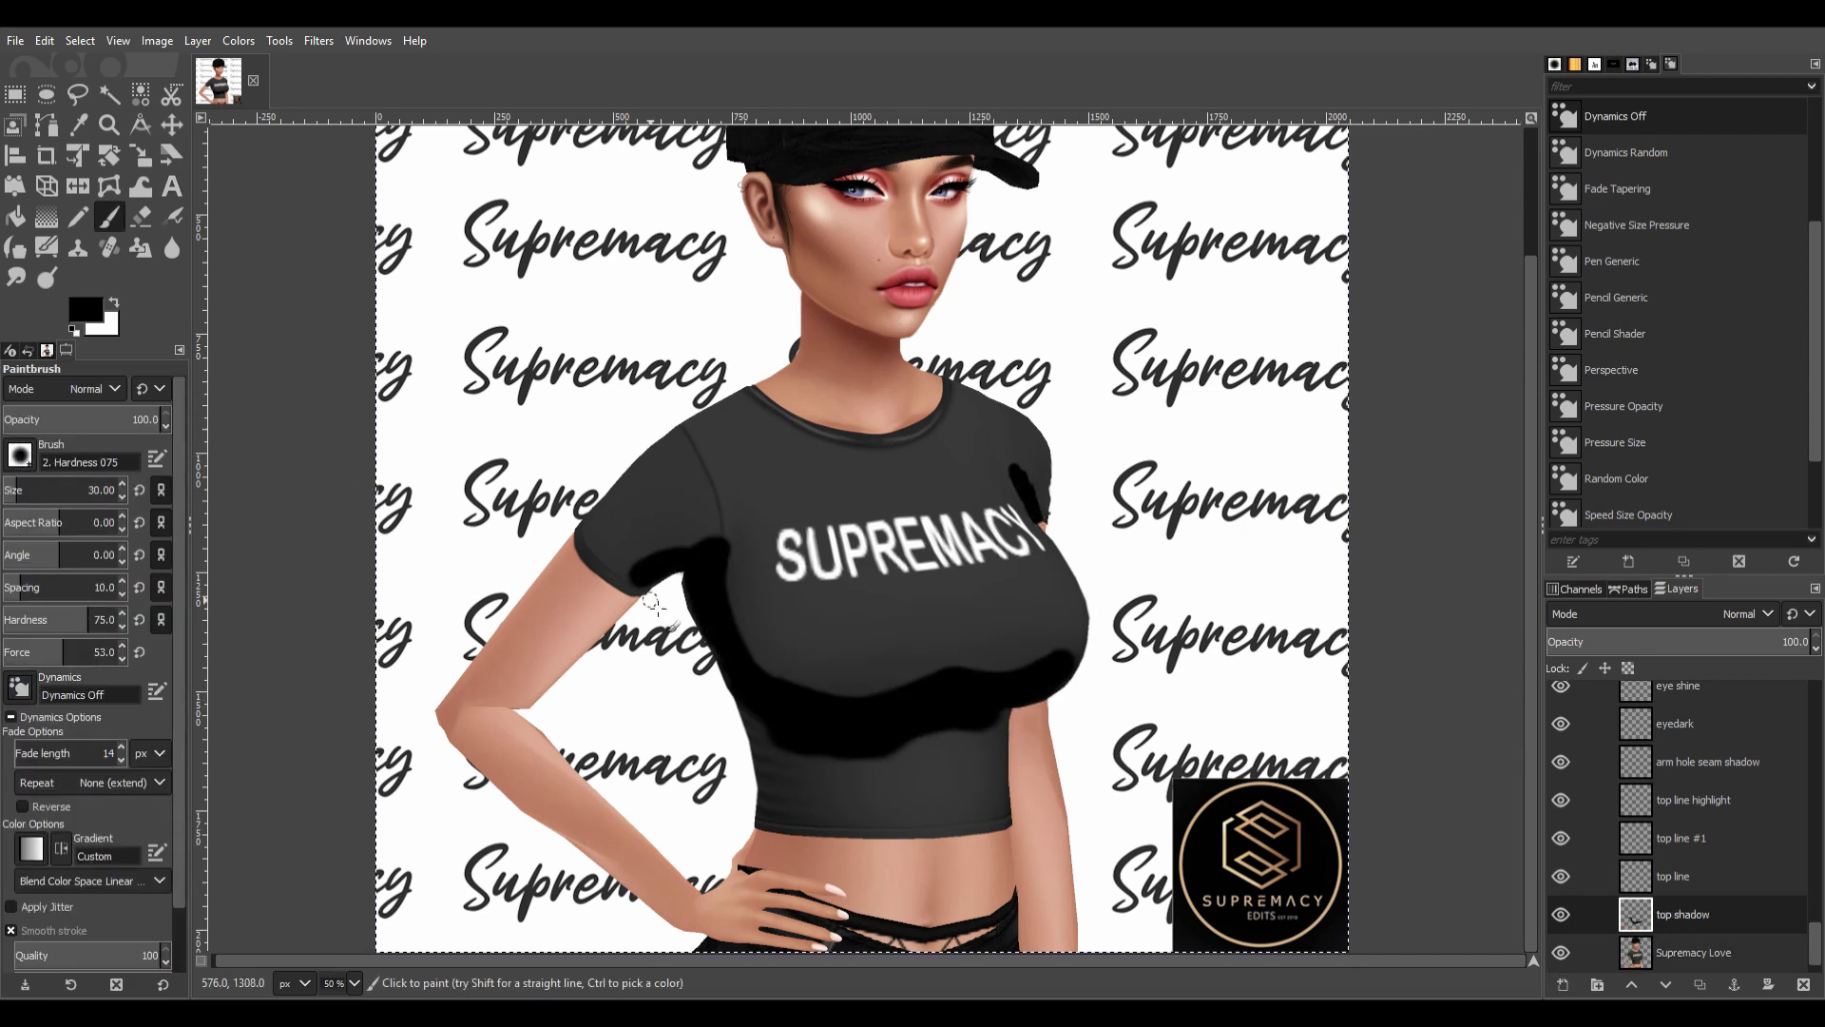
key("s")
mouse_move(936, 754)
left_mouse_down()
mouse_move(760, 741)
mouse_move(999, 741)
left_mouse_up()
left_click_drag(1084, 590, 1088, 665)
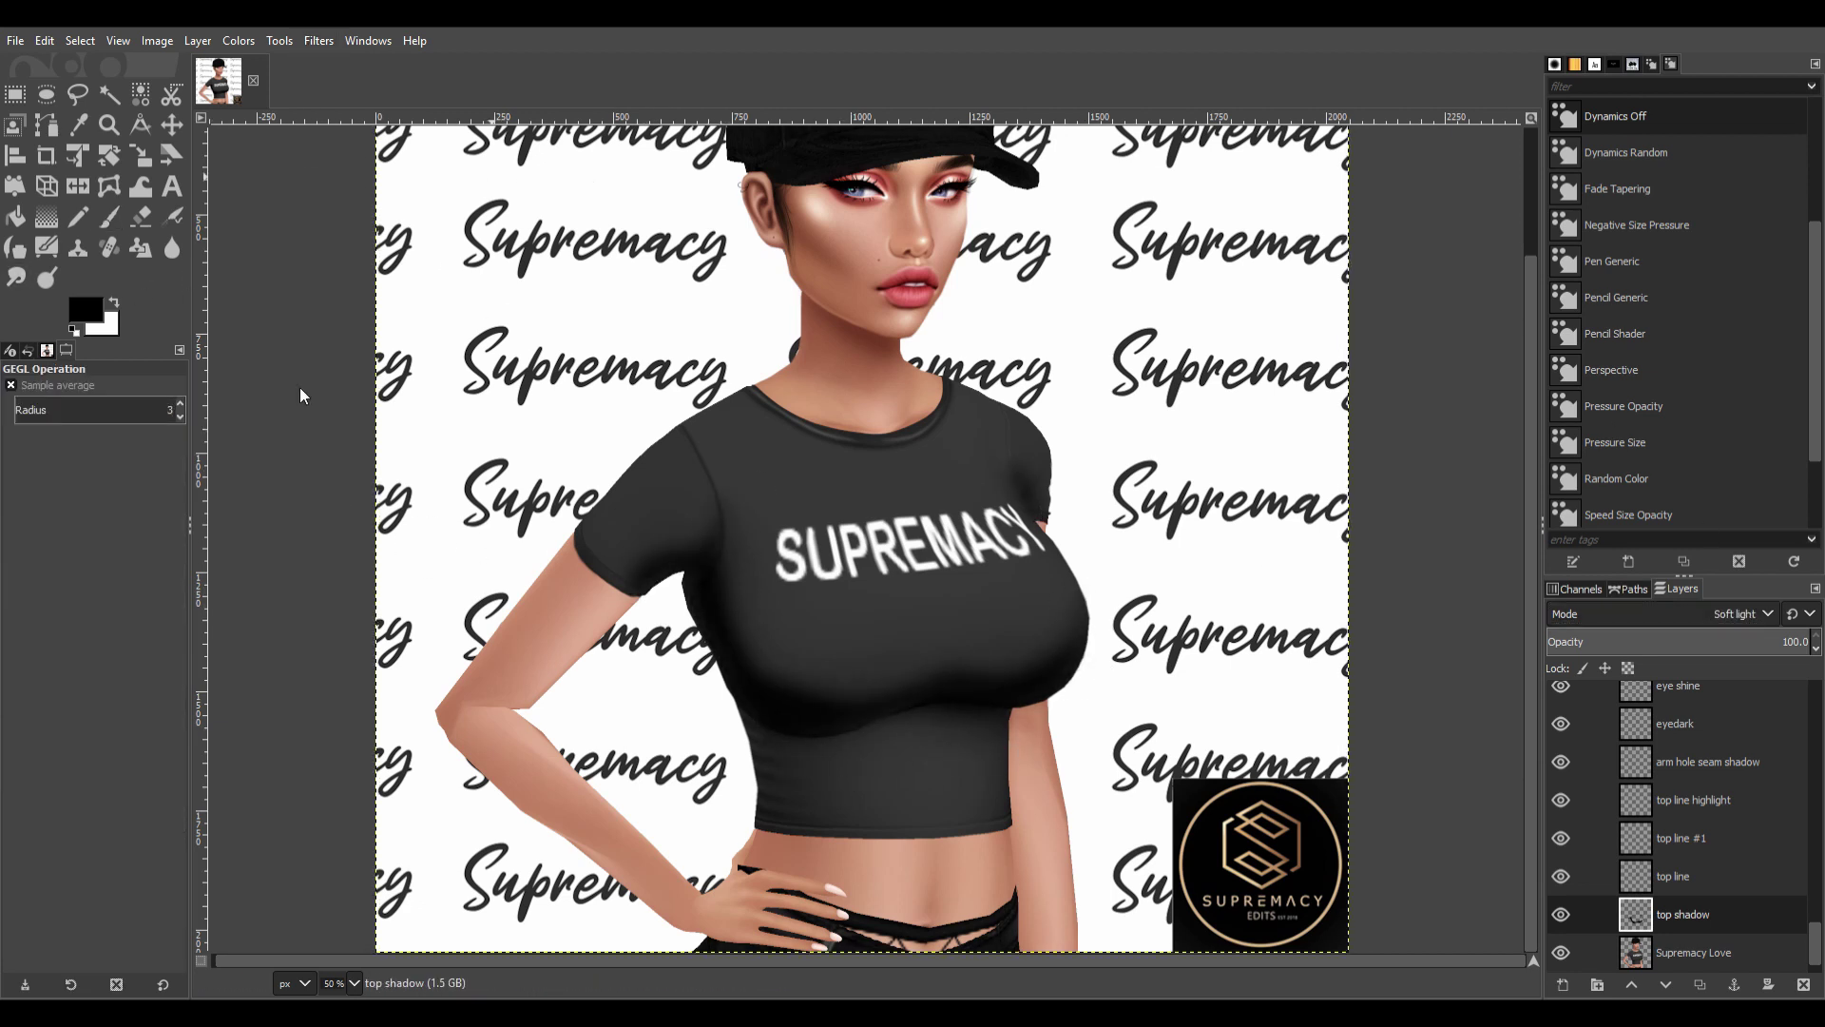
On a new top highlight layer, paint white patches on both shoulders, chest and lower shirt, then smudge.
left_click(1569, 987)
key("p")
key("x")
left_click_drag(594, 532, 741, 399)
mouse_move(961, 389)
left_mouse_down()
mouse_move(1036, 437)
mouse_move(1045, 509)
left_mouse_up()
key("bracketright")
key("bracketright")
key("bracketright")
mouse_move(798, 646)
left_mouse_down()
mouse_move(827, 608)
mouse_move(775, 599)
mouse_move(855, 551)
left_mouse_up()
left_click_drag(1036, 618, 991, 543)
left_click_drag(960, 732, 974, 808)
key("s")
mouse_move(742, 570)
left_mouse_down()
mouse_move(815, 611)
mouse_move(856, 514)
left_mouse_up()
Blend the shirt highlights in Soft light at 58.3 opacity.
left_click(1742, 613)
left_click(1743, 903)
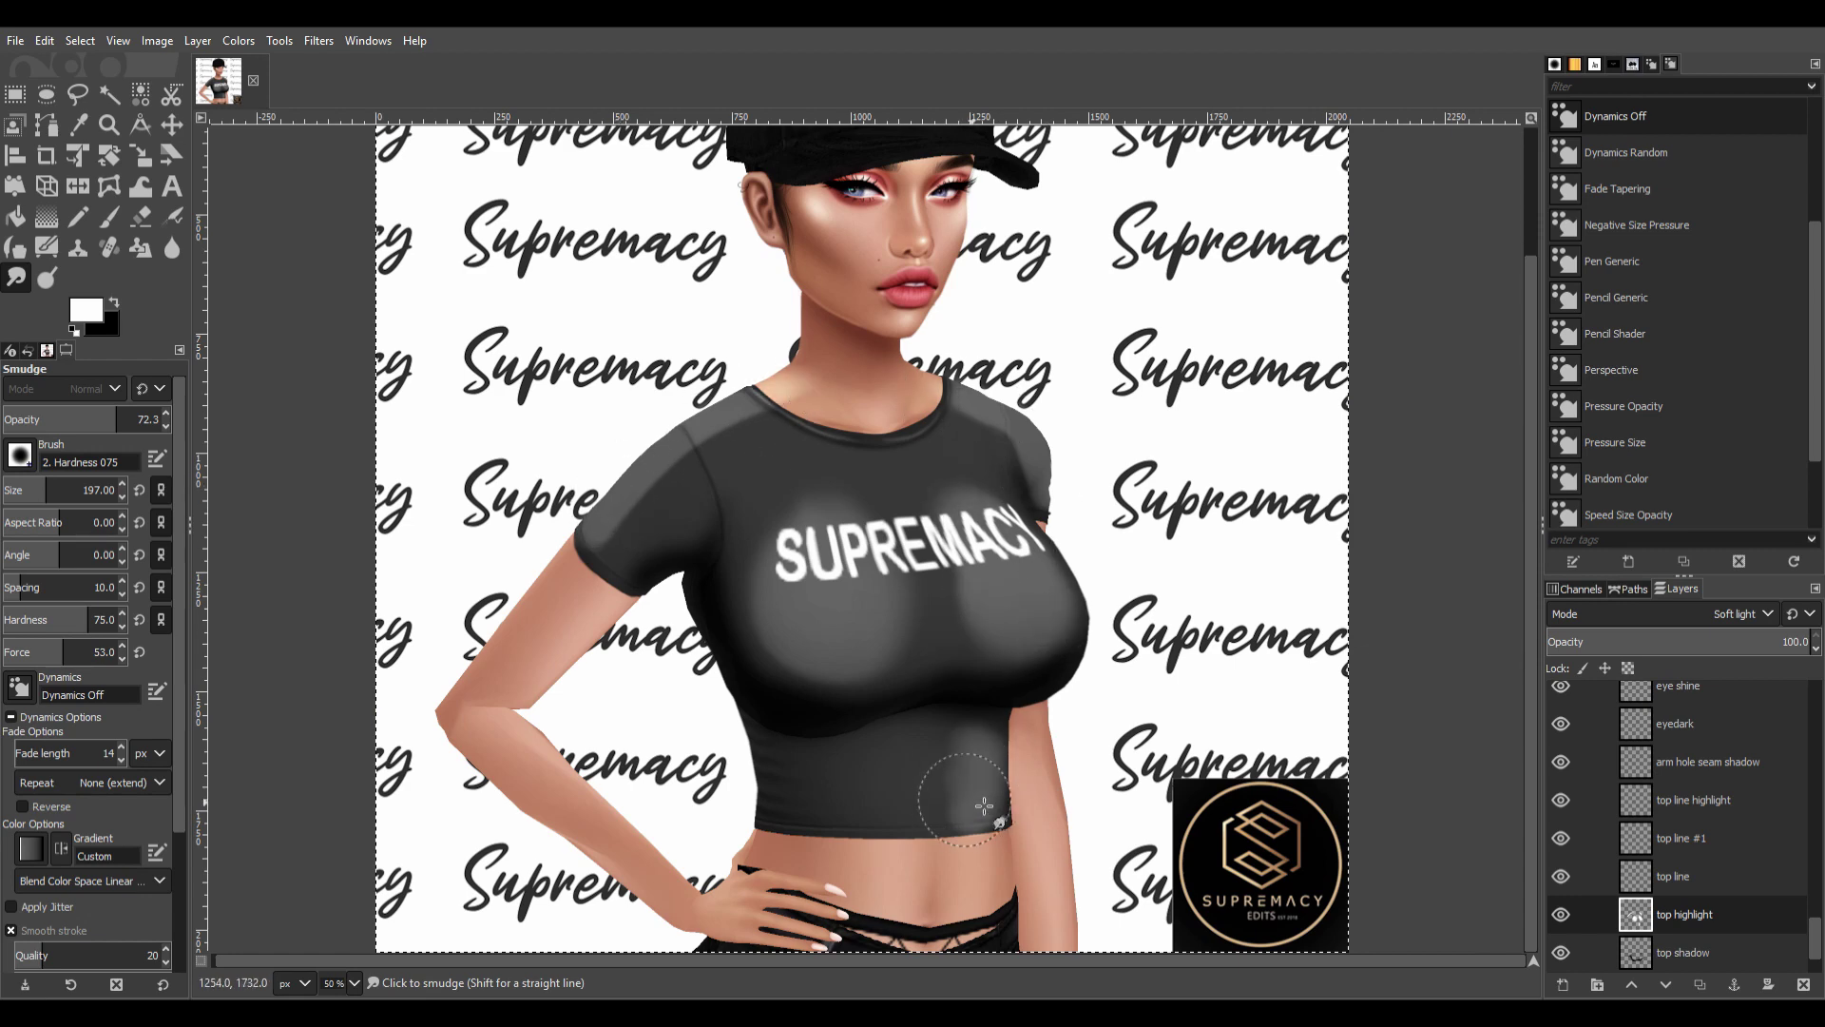
key("minus")
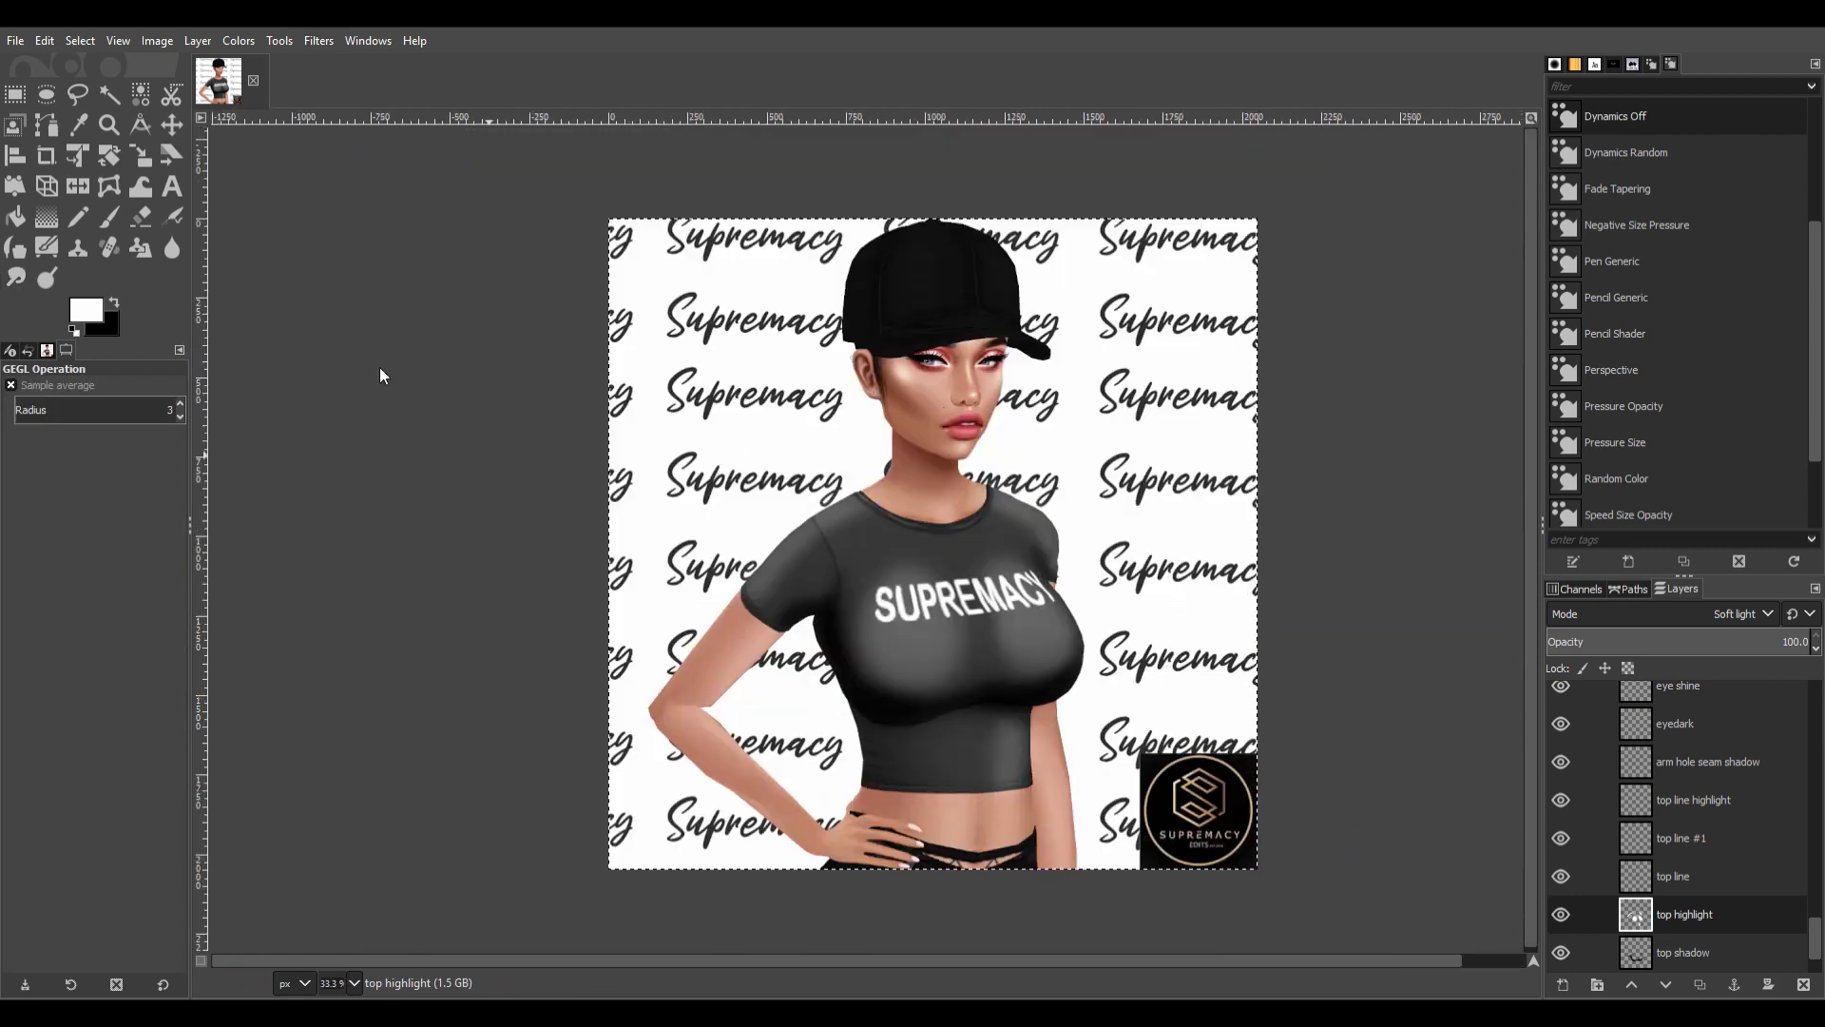
left_click_drag(1778, 648, 1123, 487)
key("1")
Paint two white strokes under the bust, smudge them into a curve, and duplicate the highlight layer.
left_click(1562, 985, "shift")
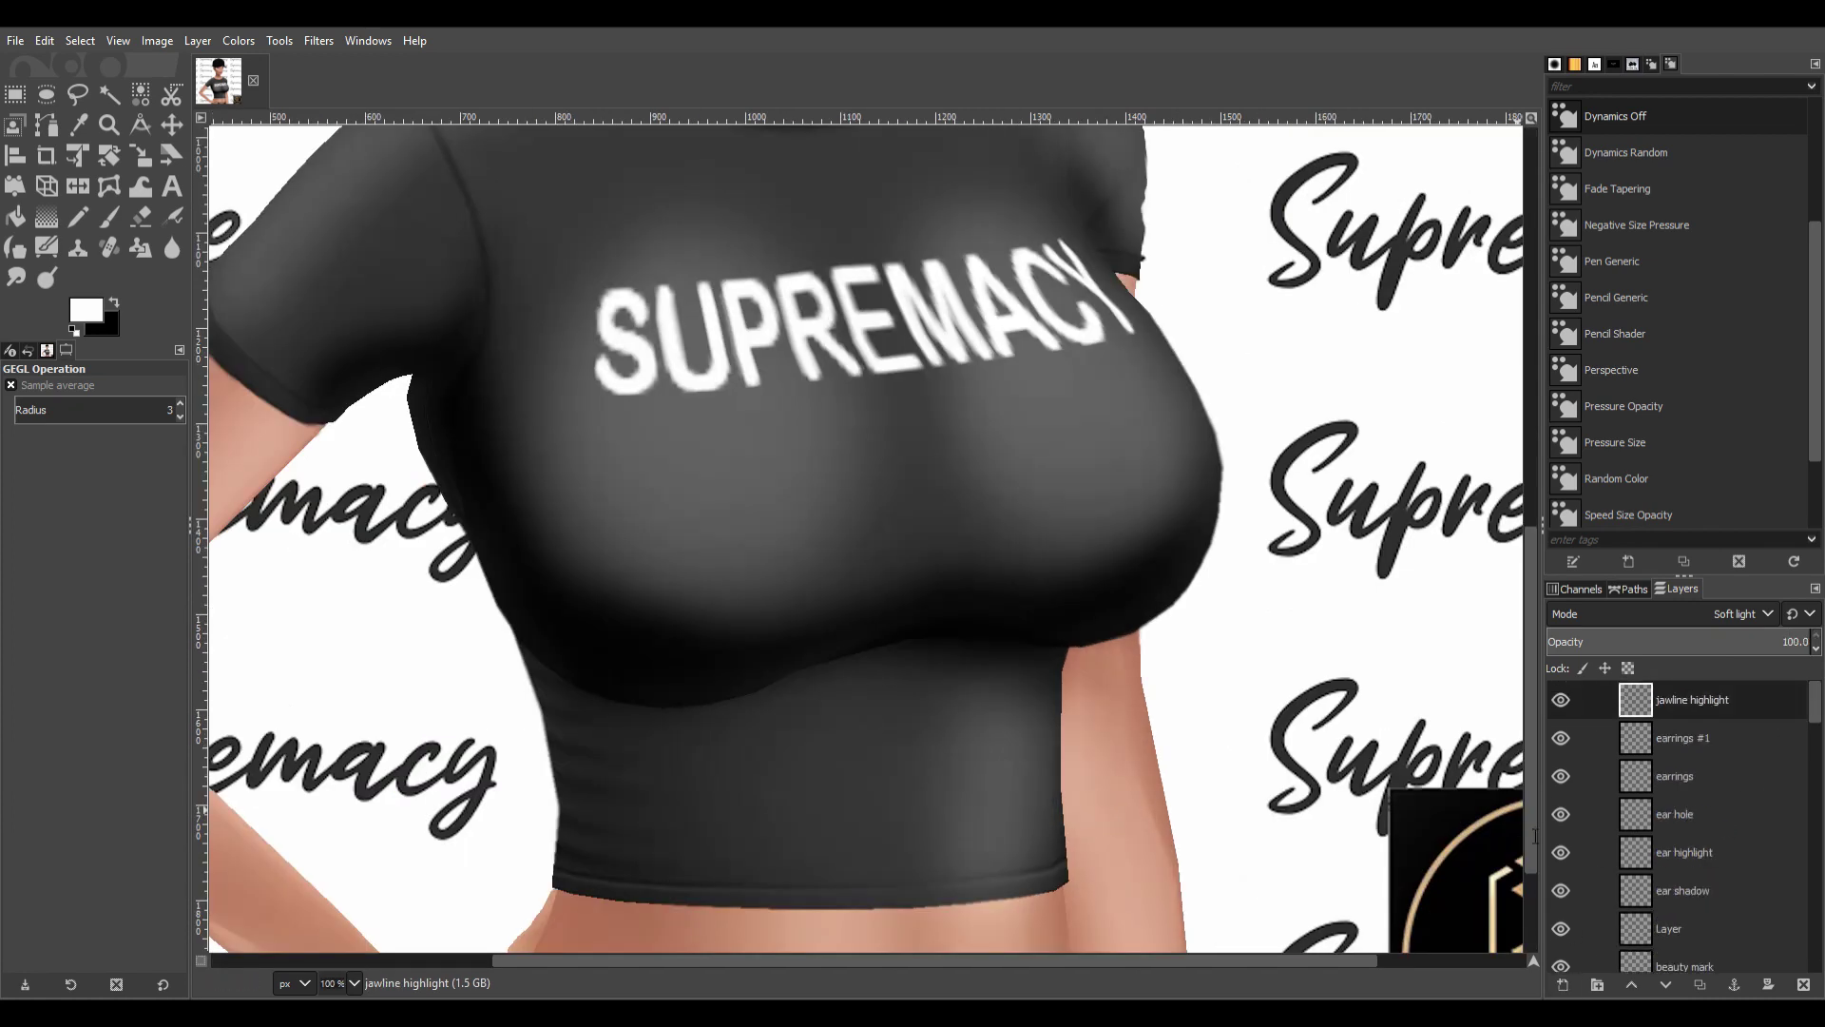
key("p")
left_click_drag(1193, 554, 1036, 635)
mouse_move(551, 652)
left_mouse_down()
mouse_move(575, 668)
mouse_move(793, 666)
left_mouse_up()
key("s")
left_click_drag(1208, 494, 1212, 560)
left_click_drag(533, 632, 616, 673)
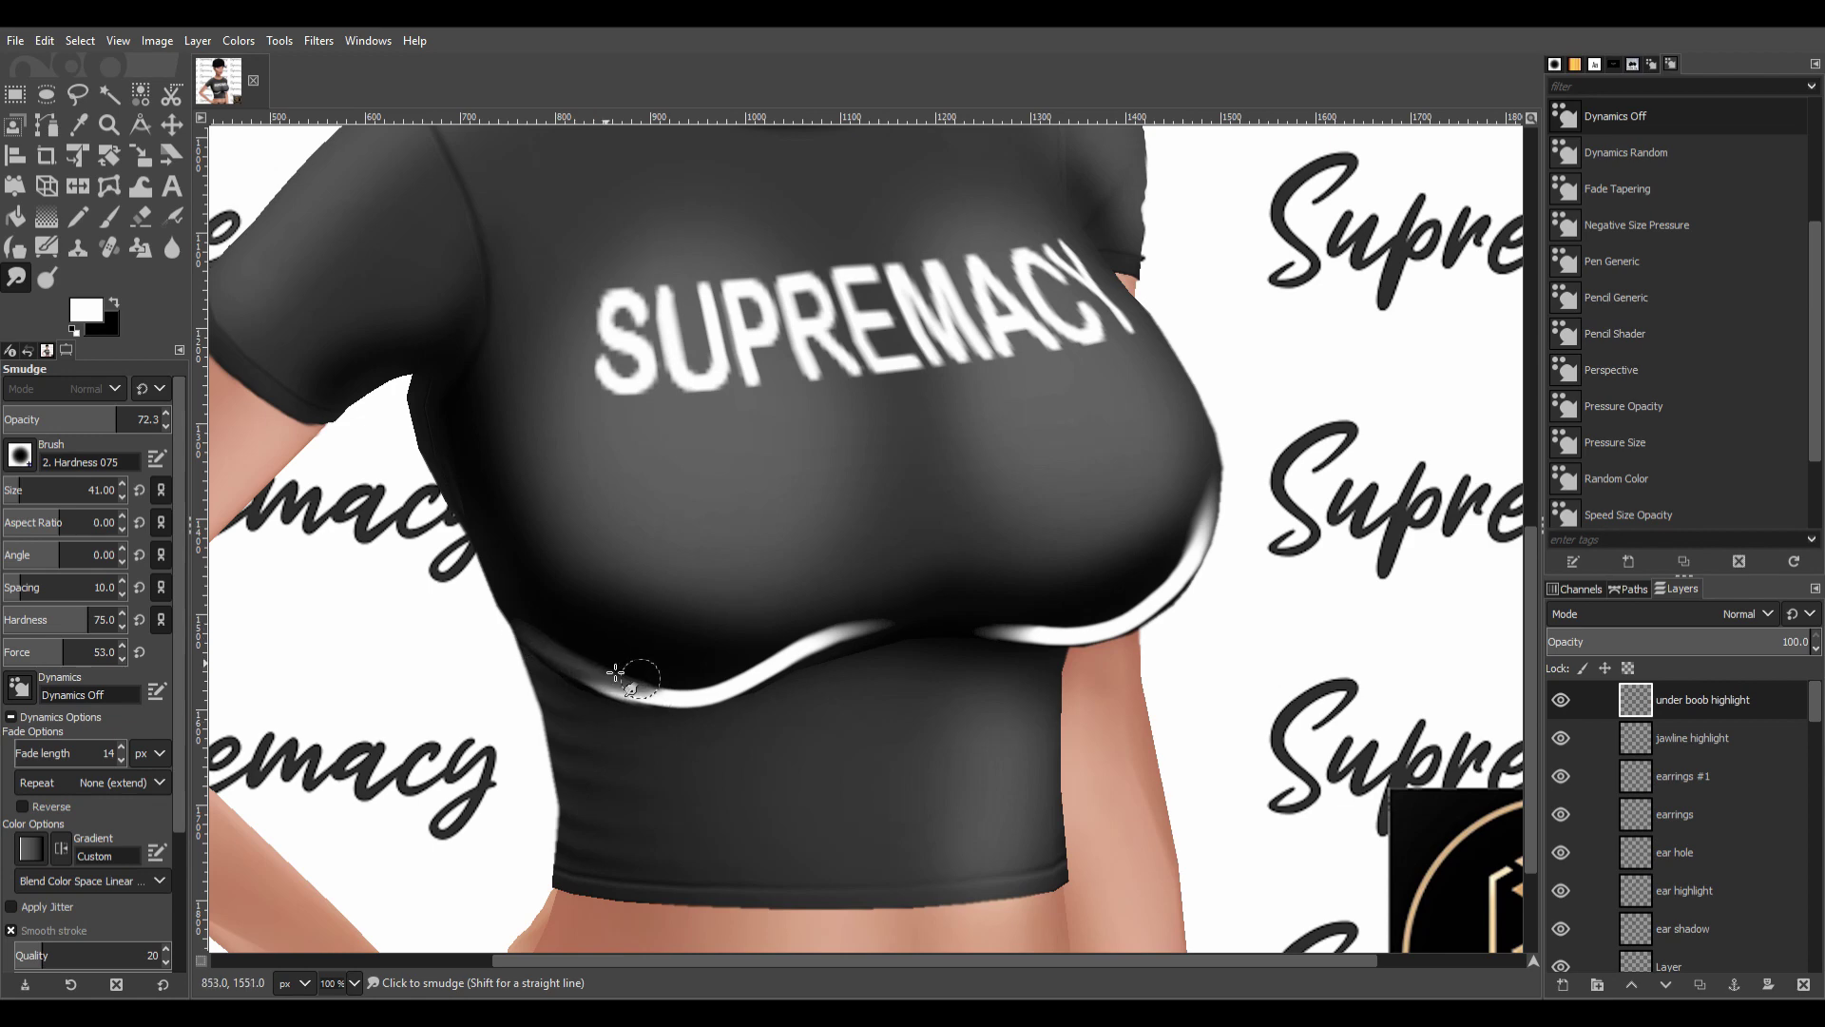
key("shift+ctrl+d")
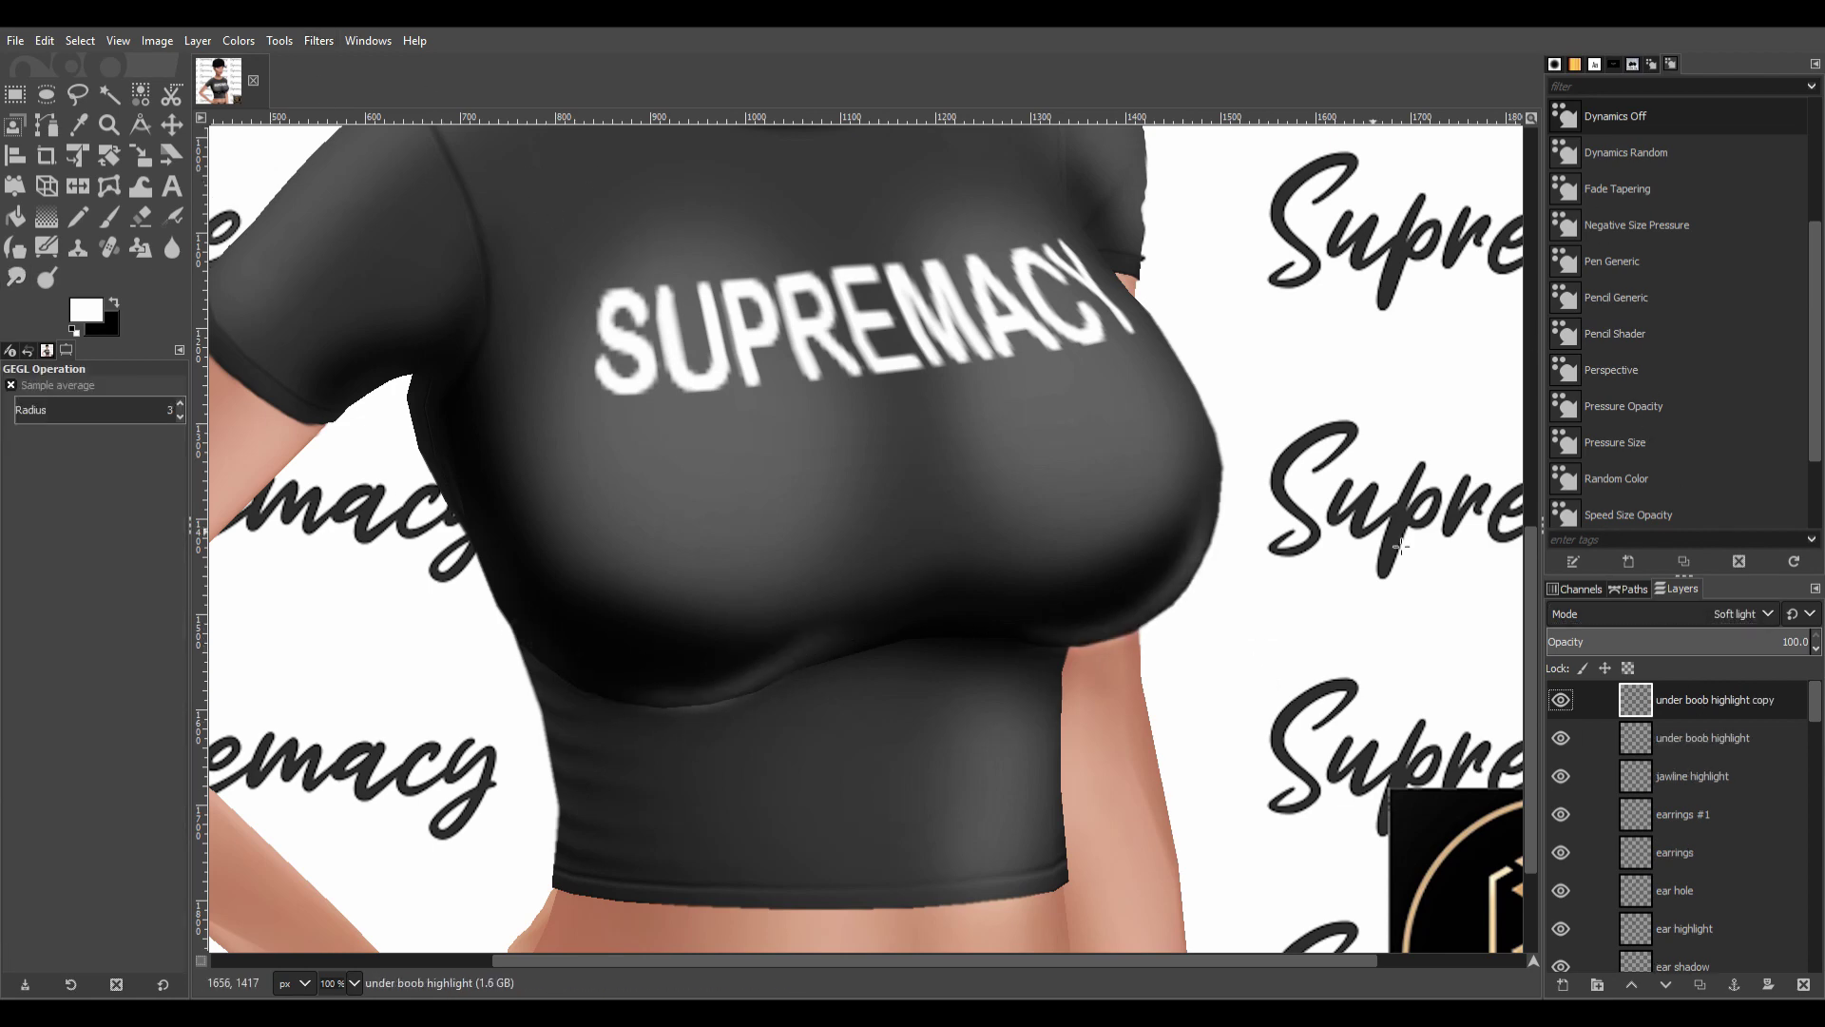
key("shift+e")
key("Page_Down")
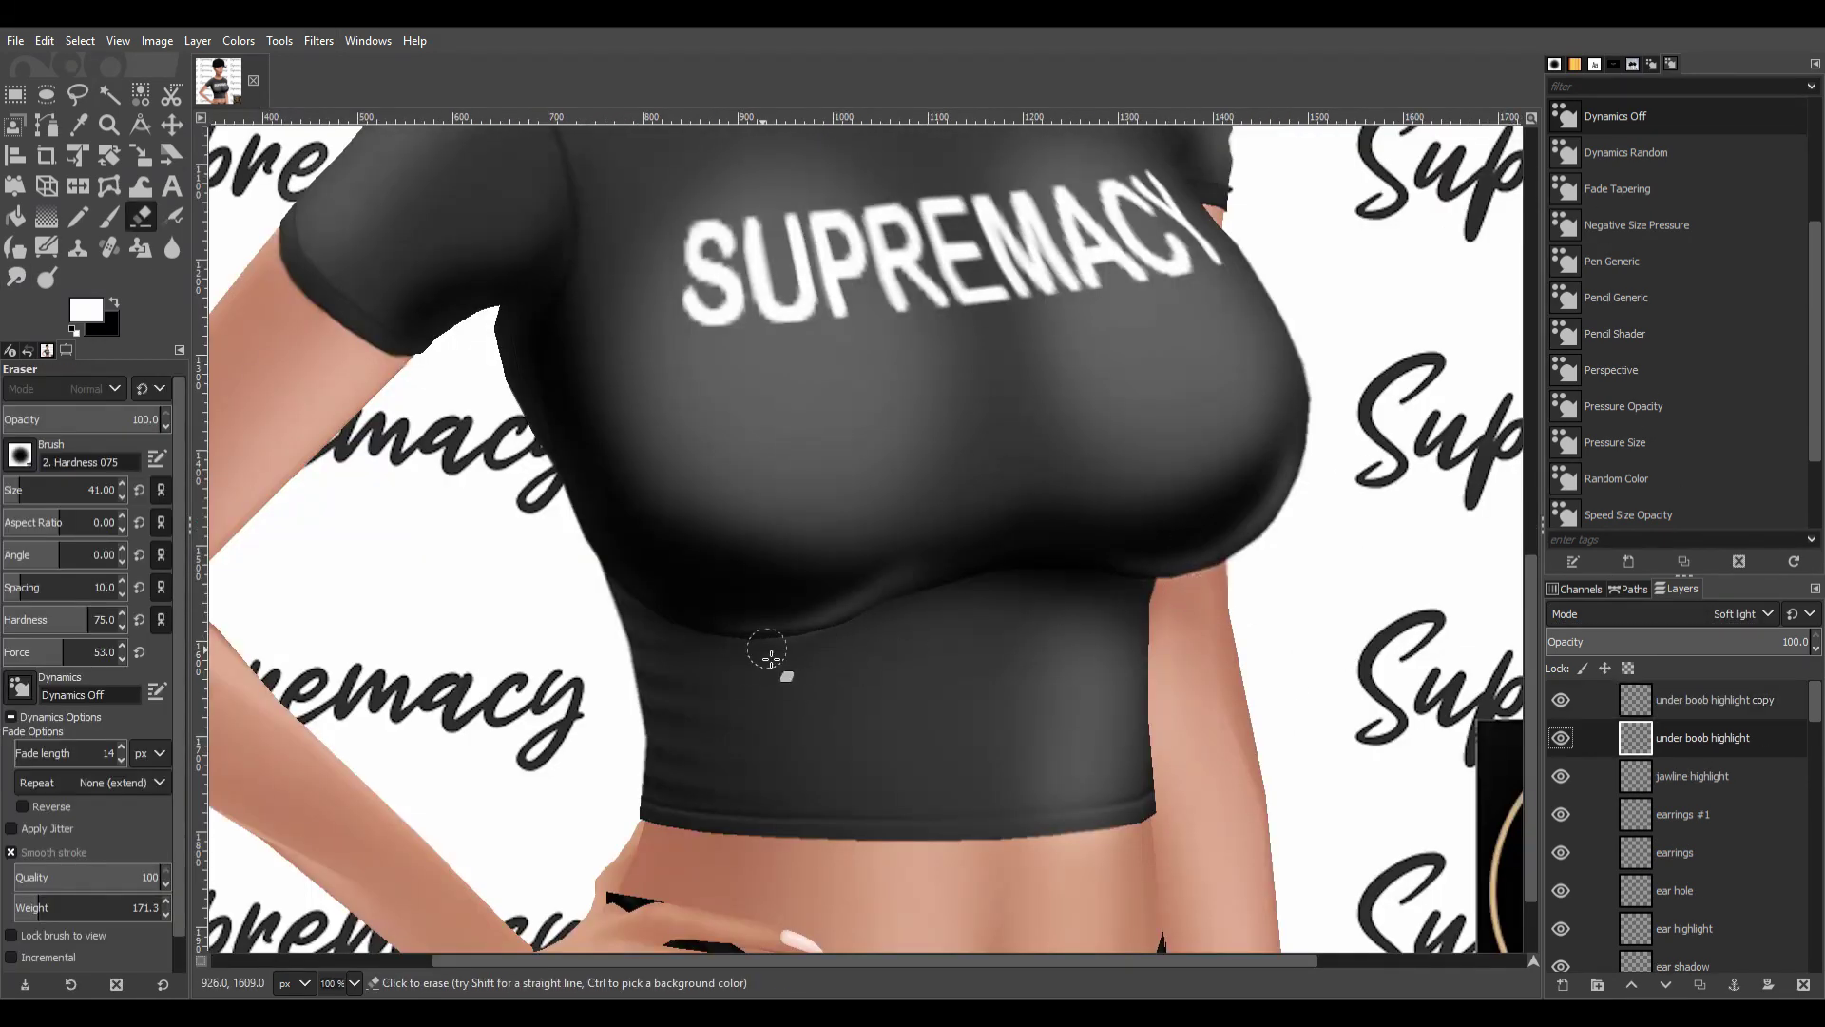
Paint dark shadow strokes along the jawline on the jawline shadow #1 layer.
key("shift+ctrl+j")
key("1")
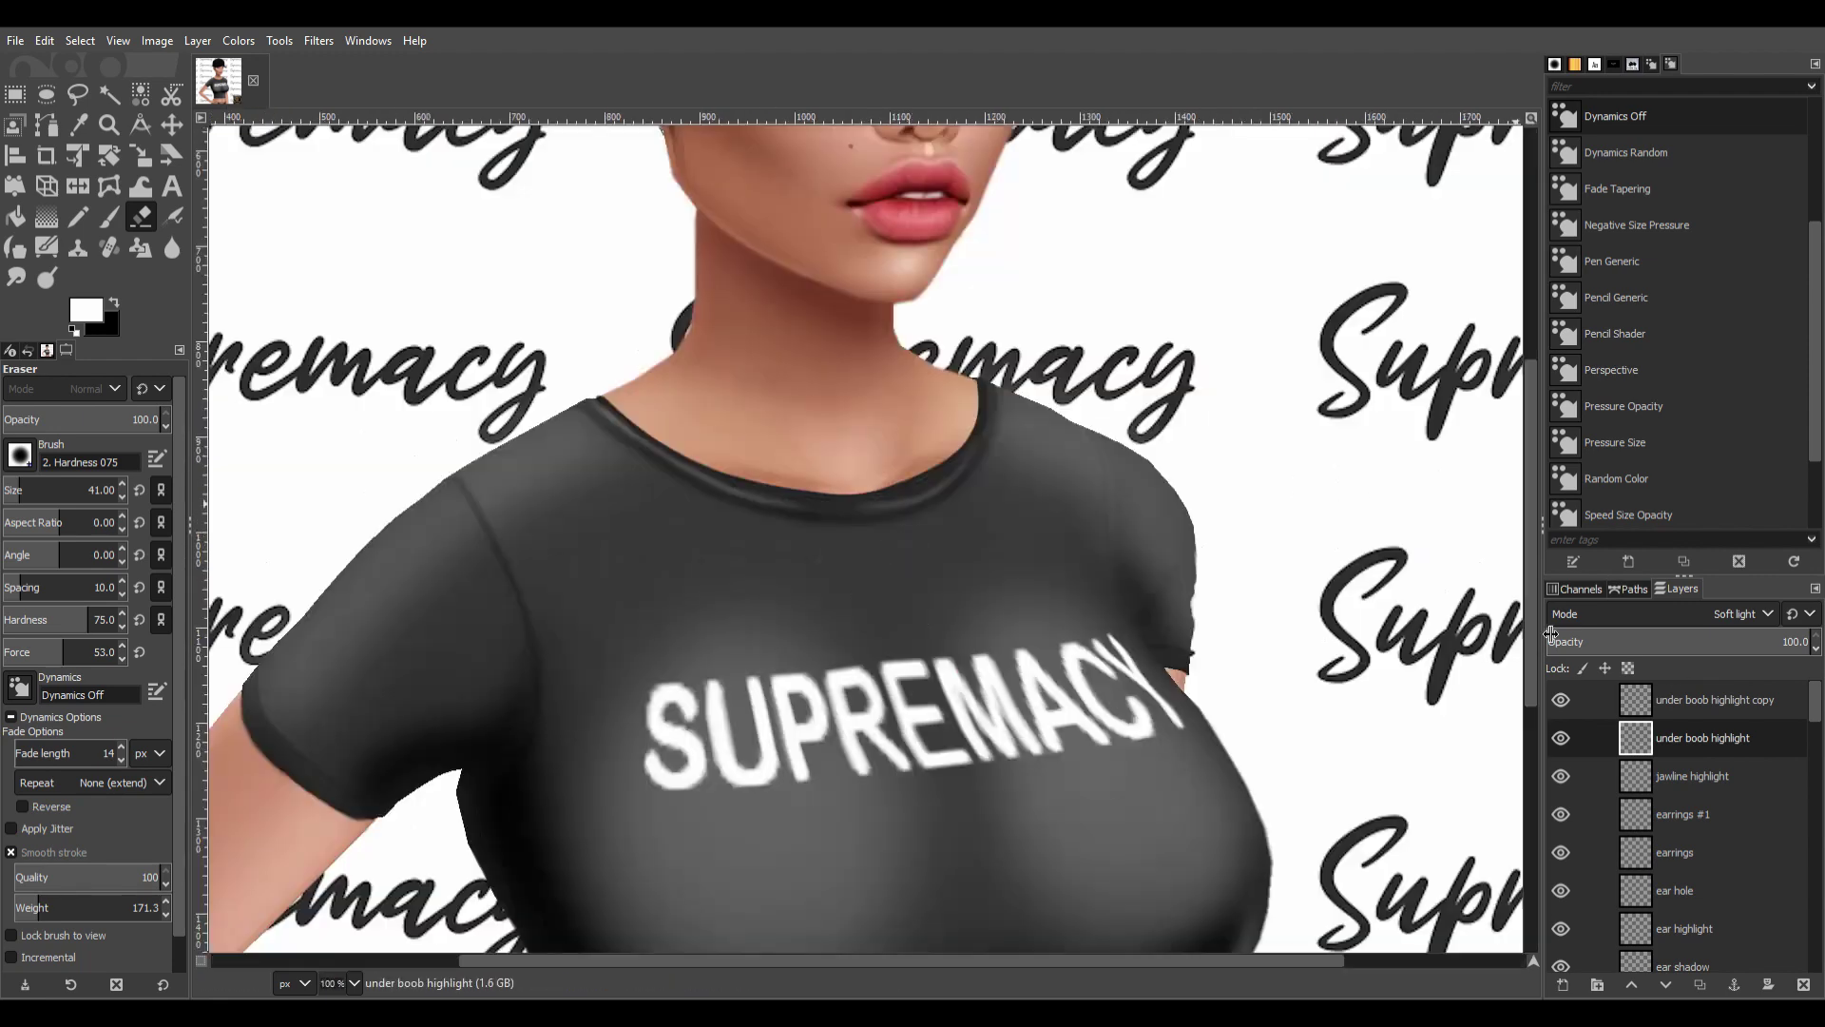
left_click(1697, 776)
scroll(1709, 802, "down", 3)
left_click(1697, 824)
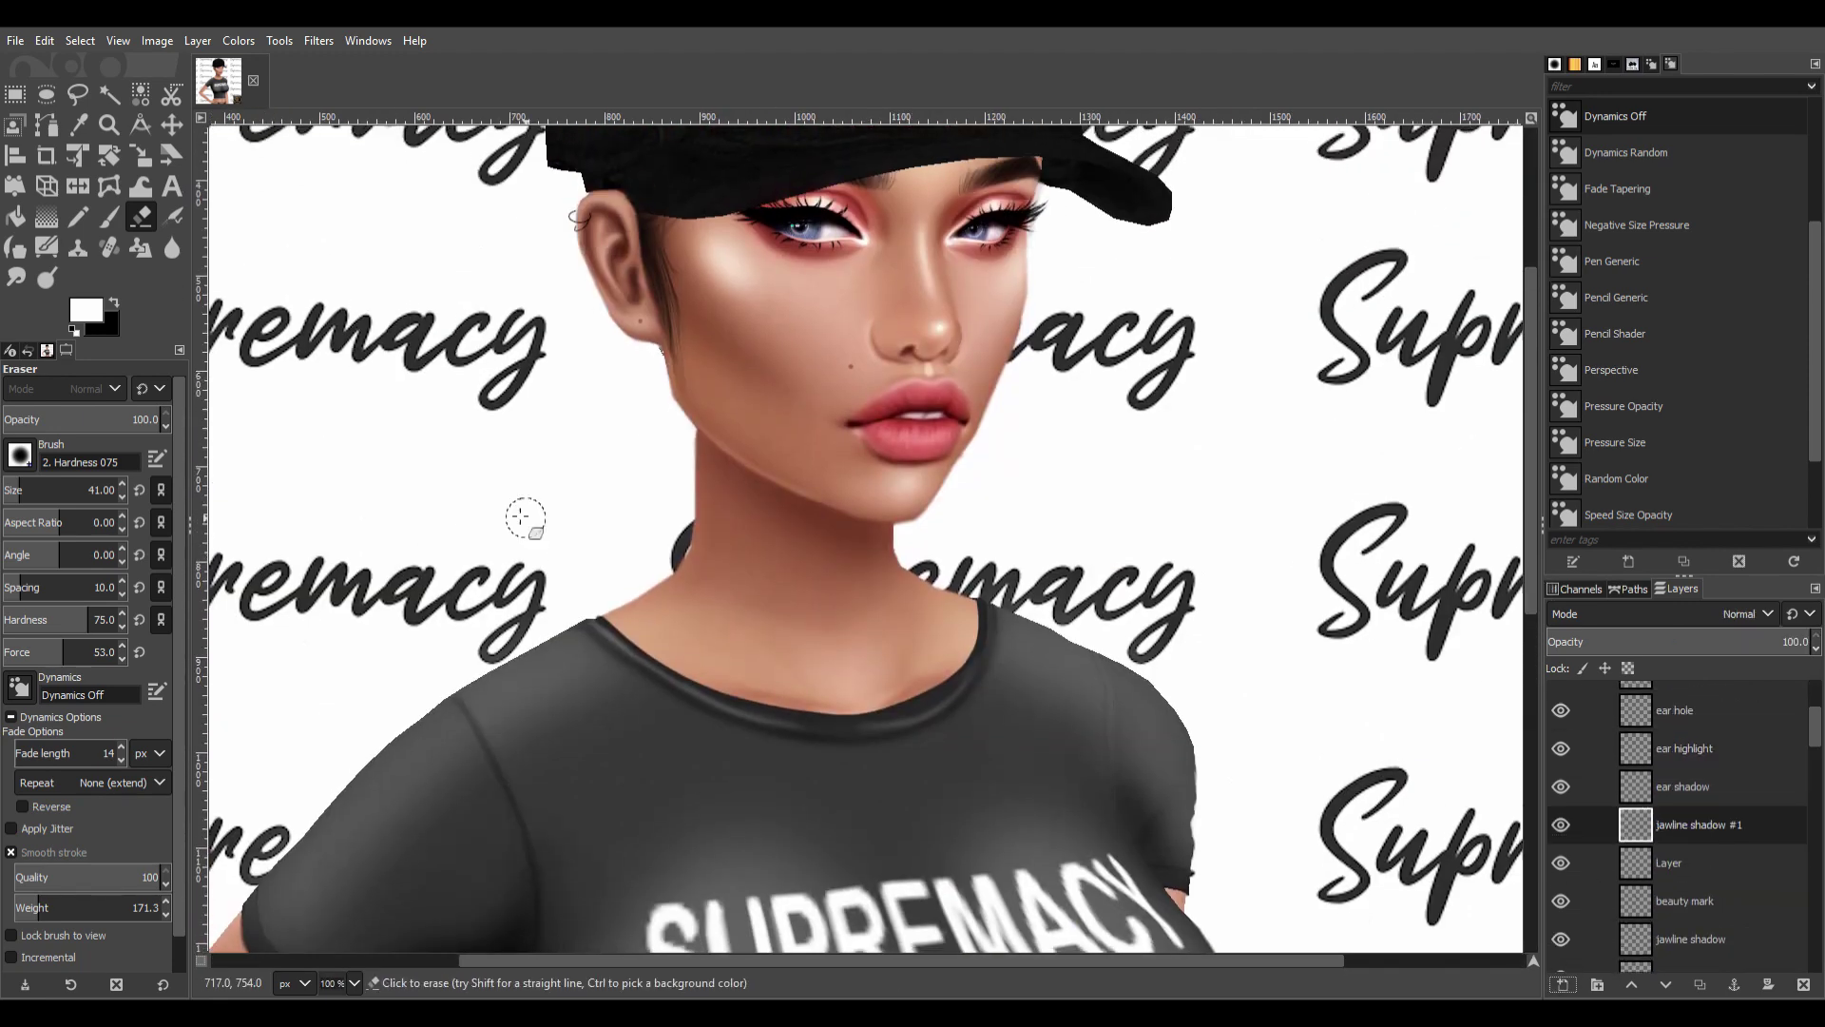
key("x")
key("p")
left_click_drag(19, 490, 33, 490)
left_click_drag(794, 490, 888, 542)
Smudge and soften the jawline shadow, then select the supremacy writing layer.
scroll(1740, 614, "down", 10)
key("s")
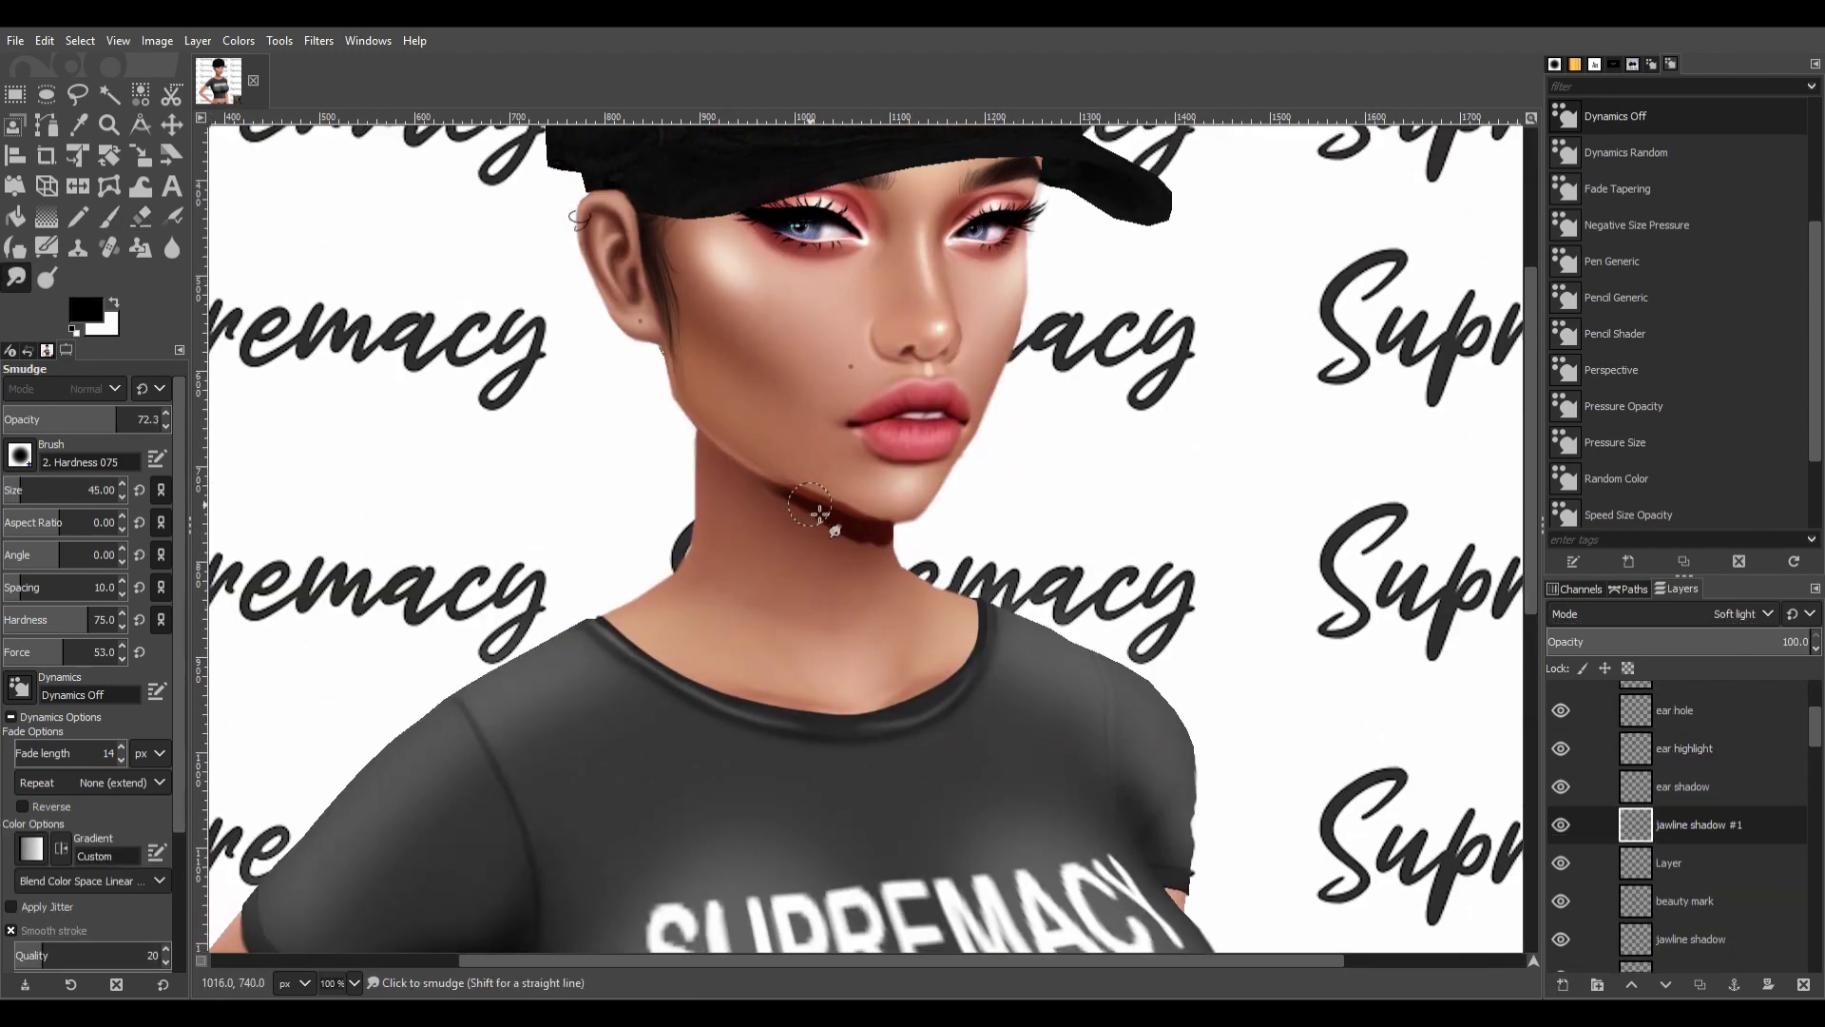
key("shift+s")
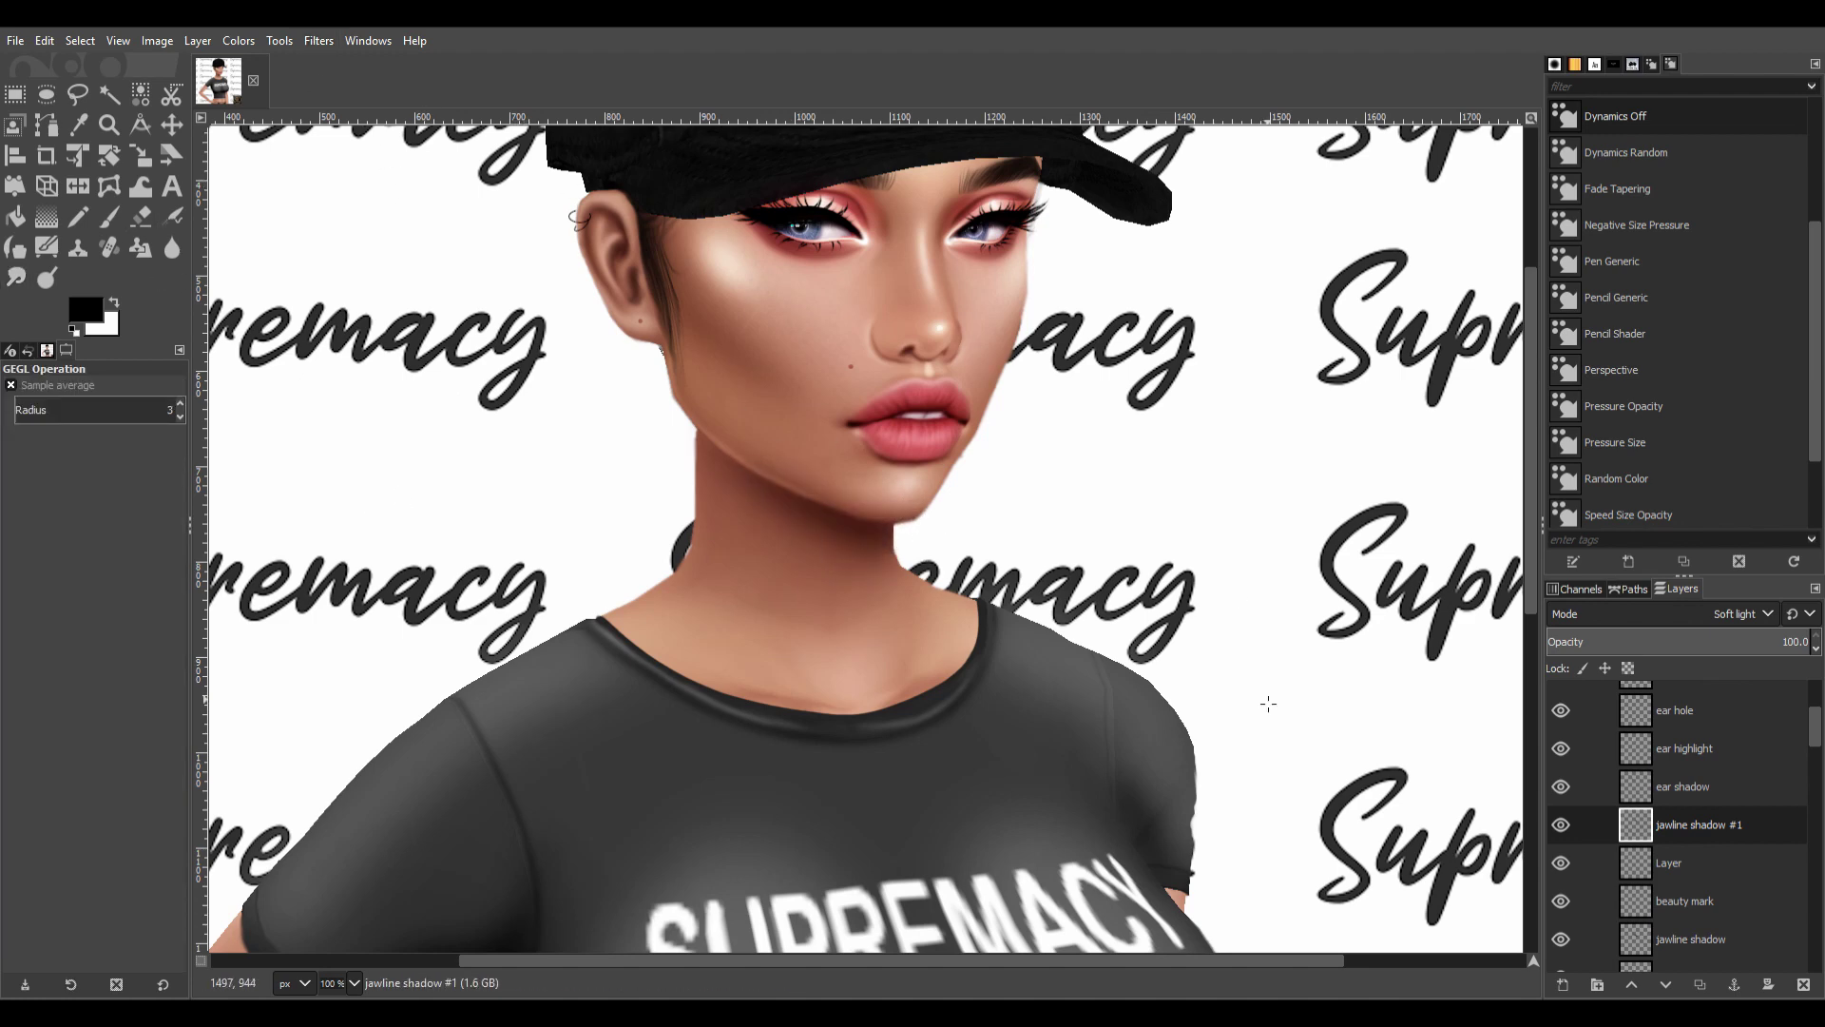
scroll(1268, 704, "down", 5)
scroll(1074, 620, "up", 4)
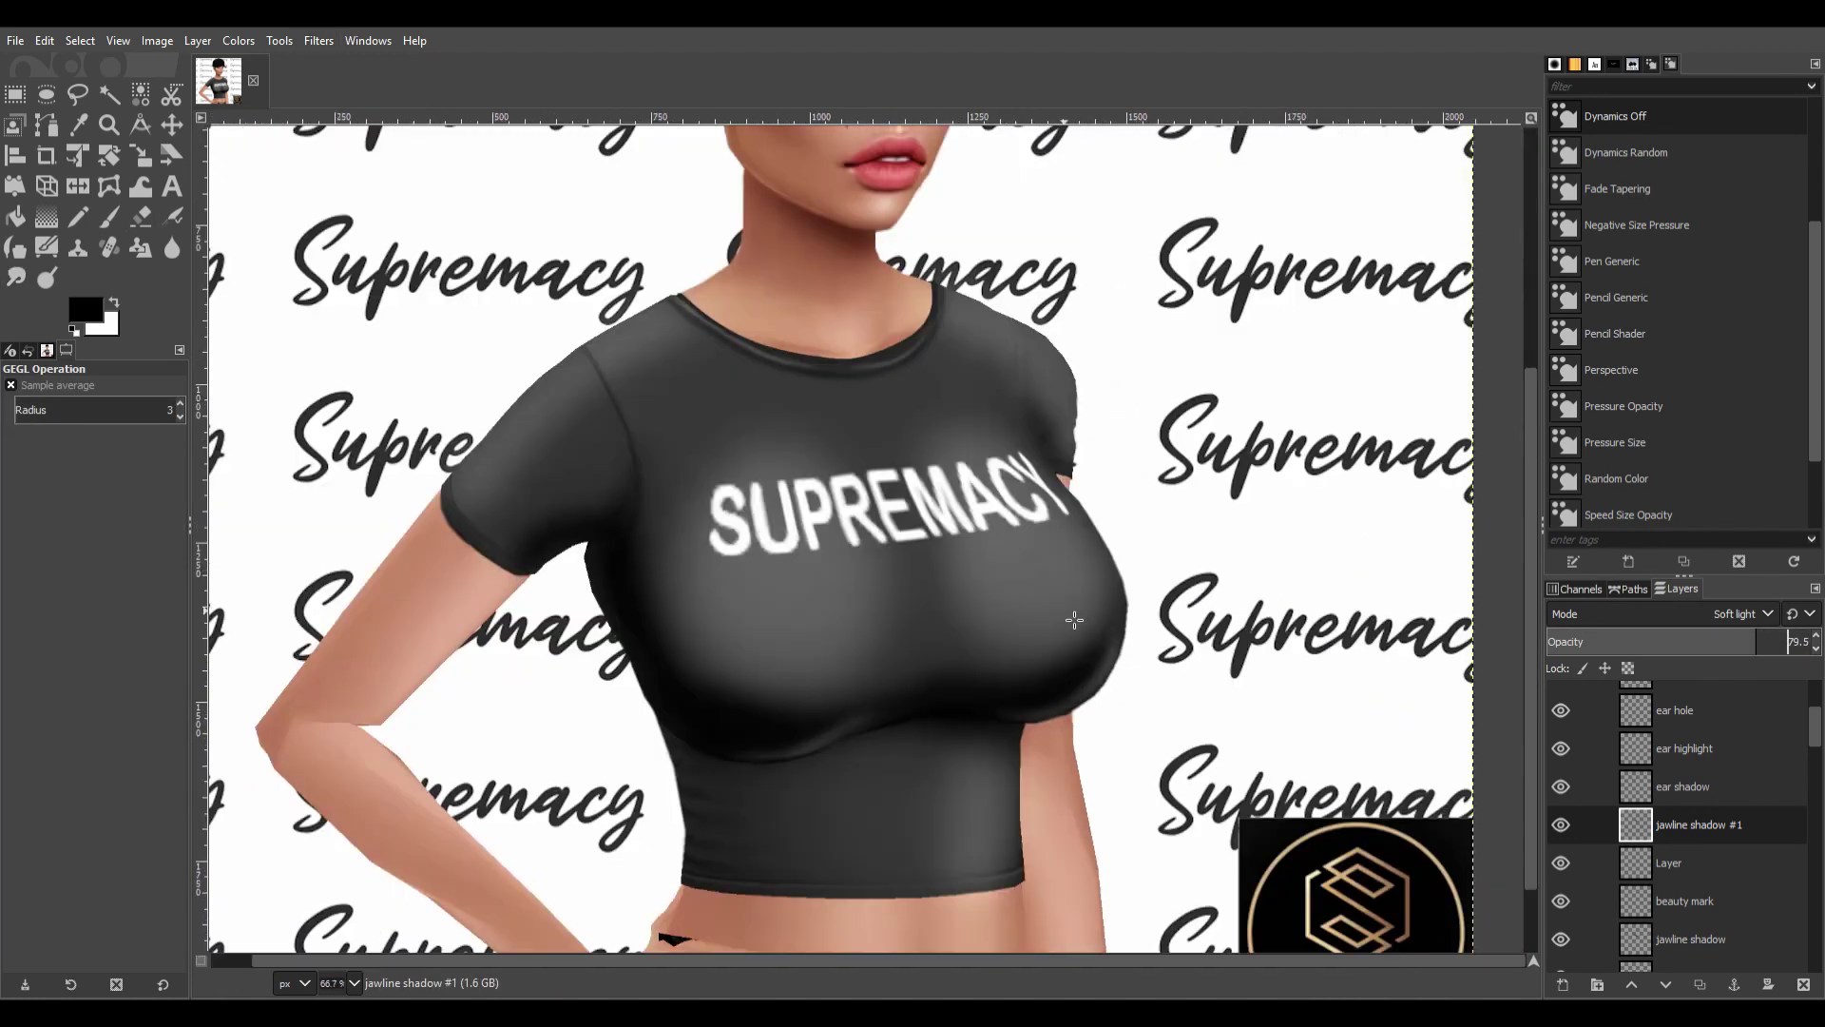
scroll(1074, 620, "up", 2)
scroll(1698, 761, "up", 5)
left_click(1698, 700)
Repaint the S of SUPREMACY in solid white with a hard size-11 brush.
left_click(1570, 778)
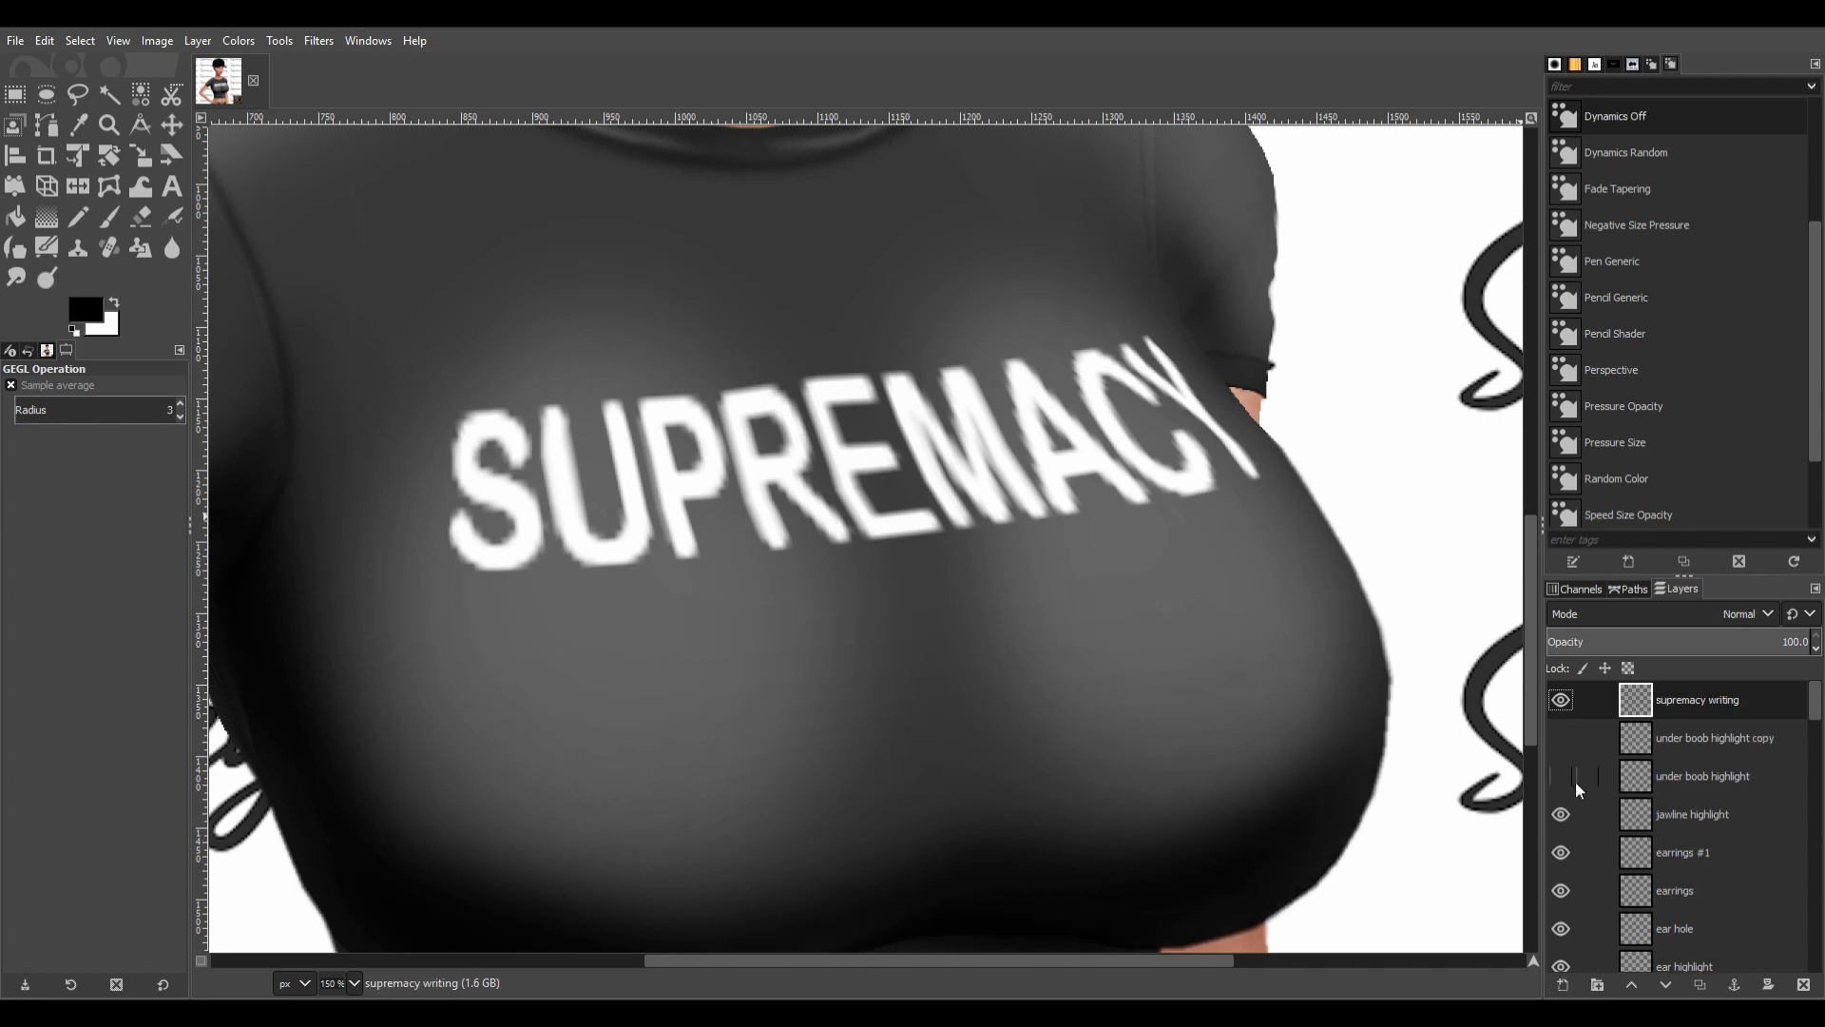
scroll(1639, 856, "down", 10)
left_click(1561, 875)
key("p")
key("x")
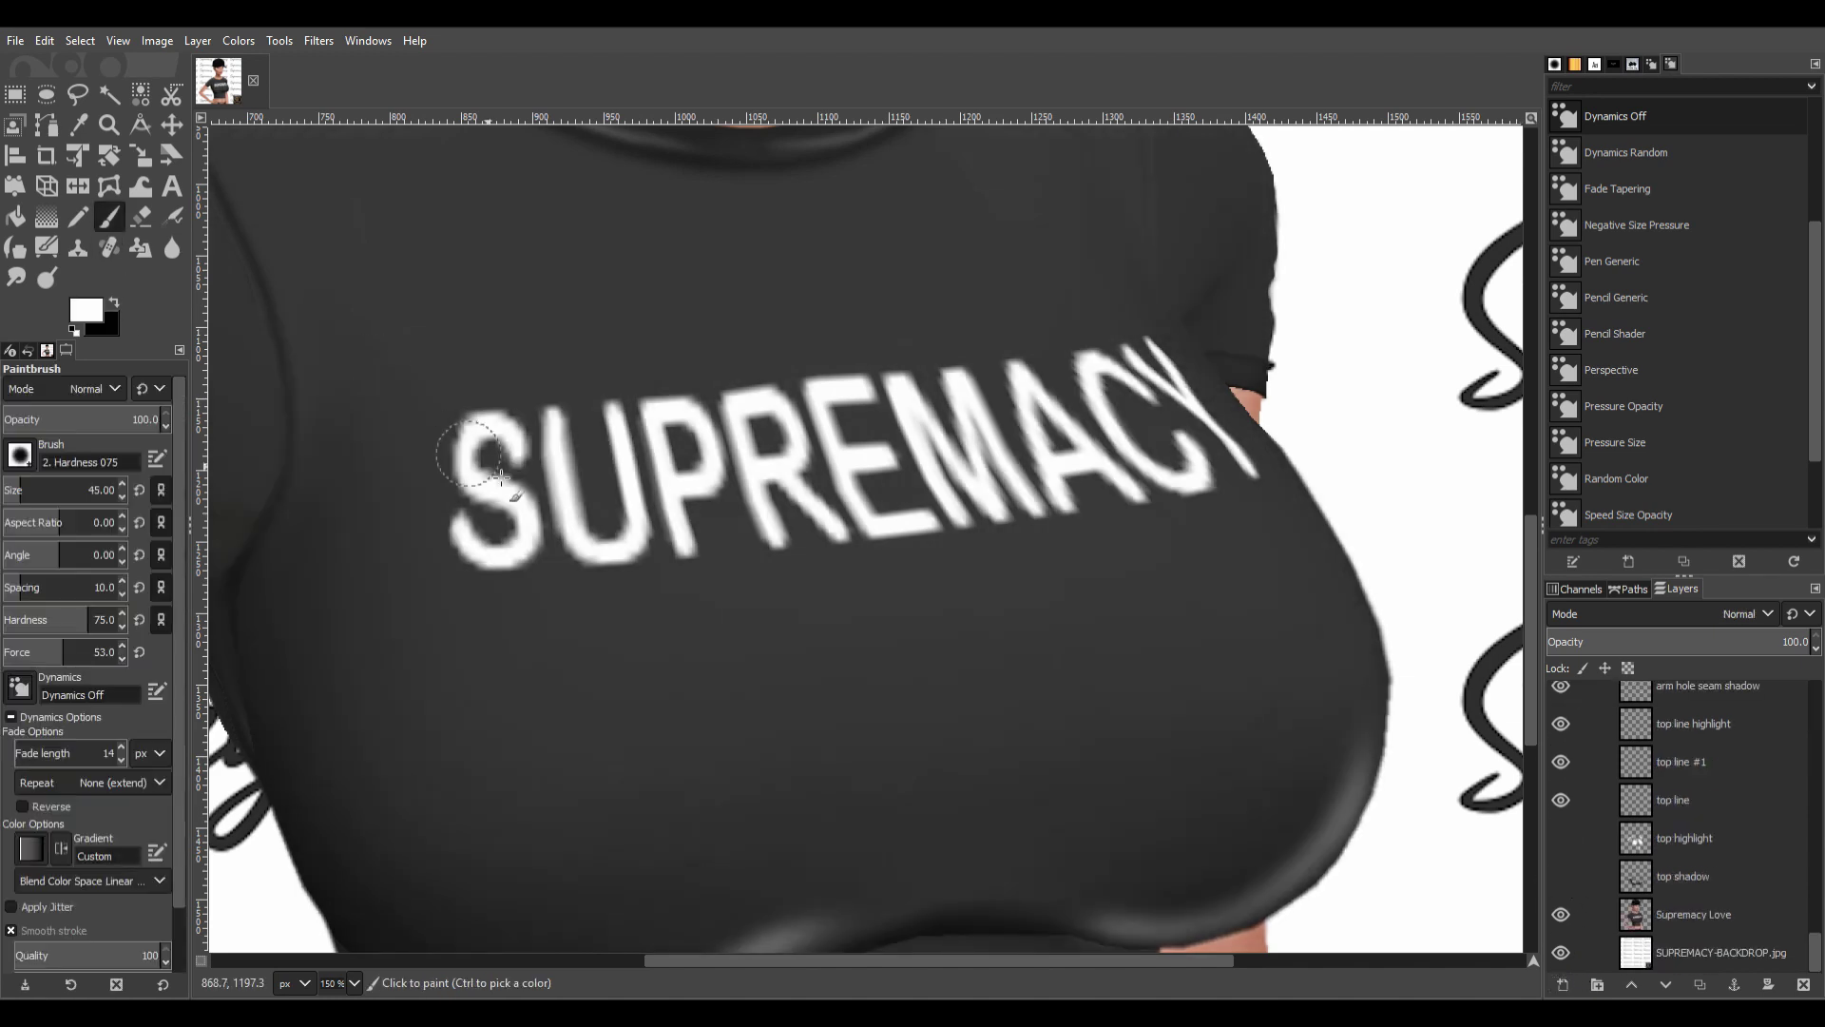
scroll(1683, 818, "up", 10)
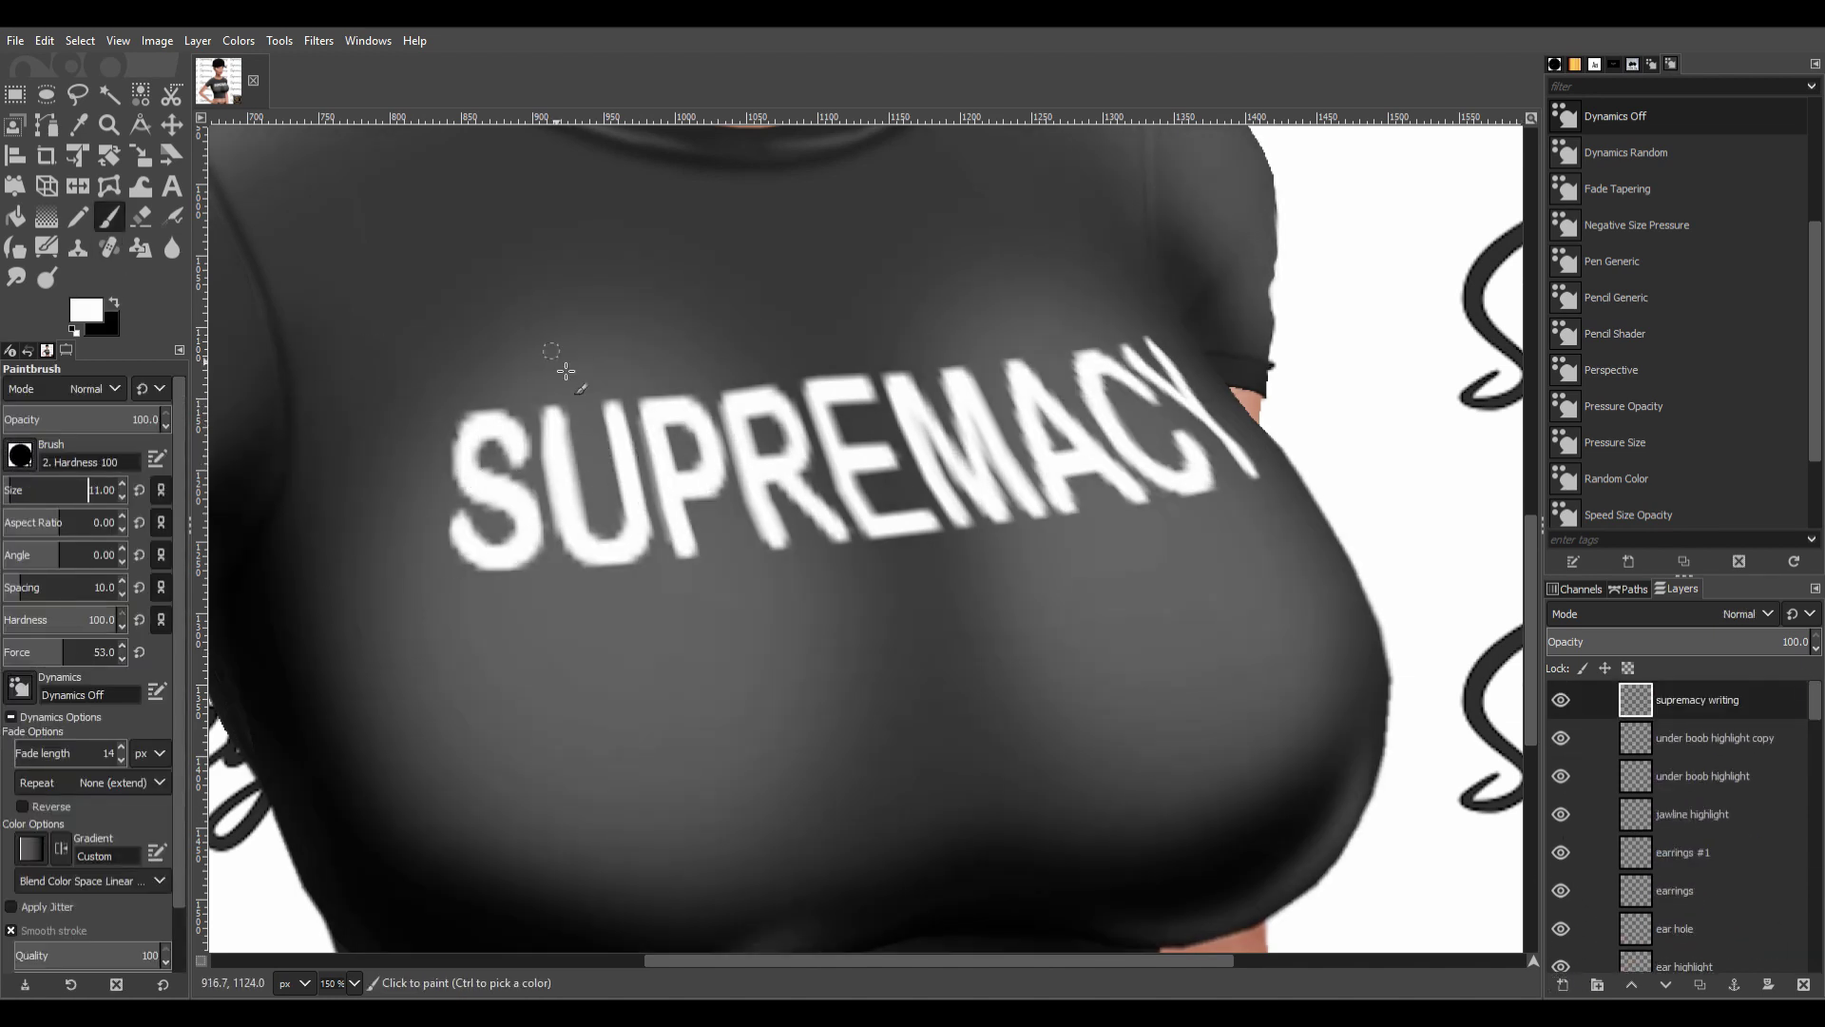
scroll(484, 439, "up", 2)
mouse_move(502, 447)
left_mouse_down()
mouse_move(409, 409)
mouse_move(518, 628)
mouse_move(399, 613)
mouse_move(446, 678)
mouse_move(481, 505)
mouse_move(457, 408)
left_mouse_up()
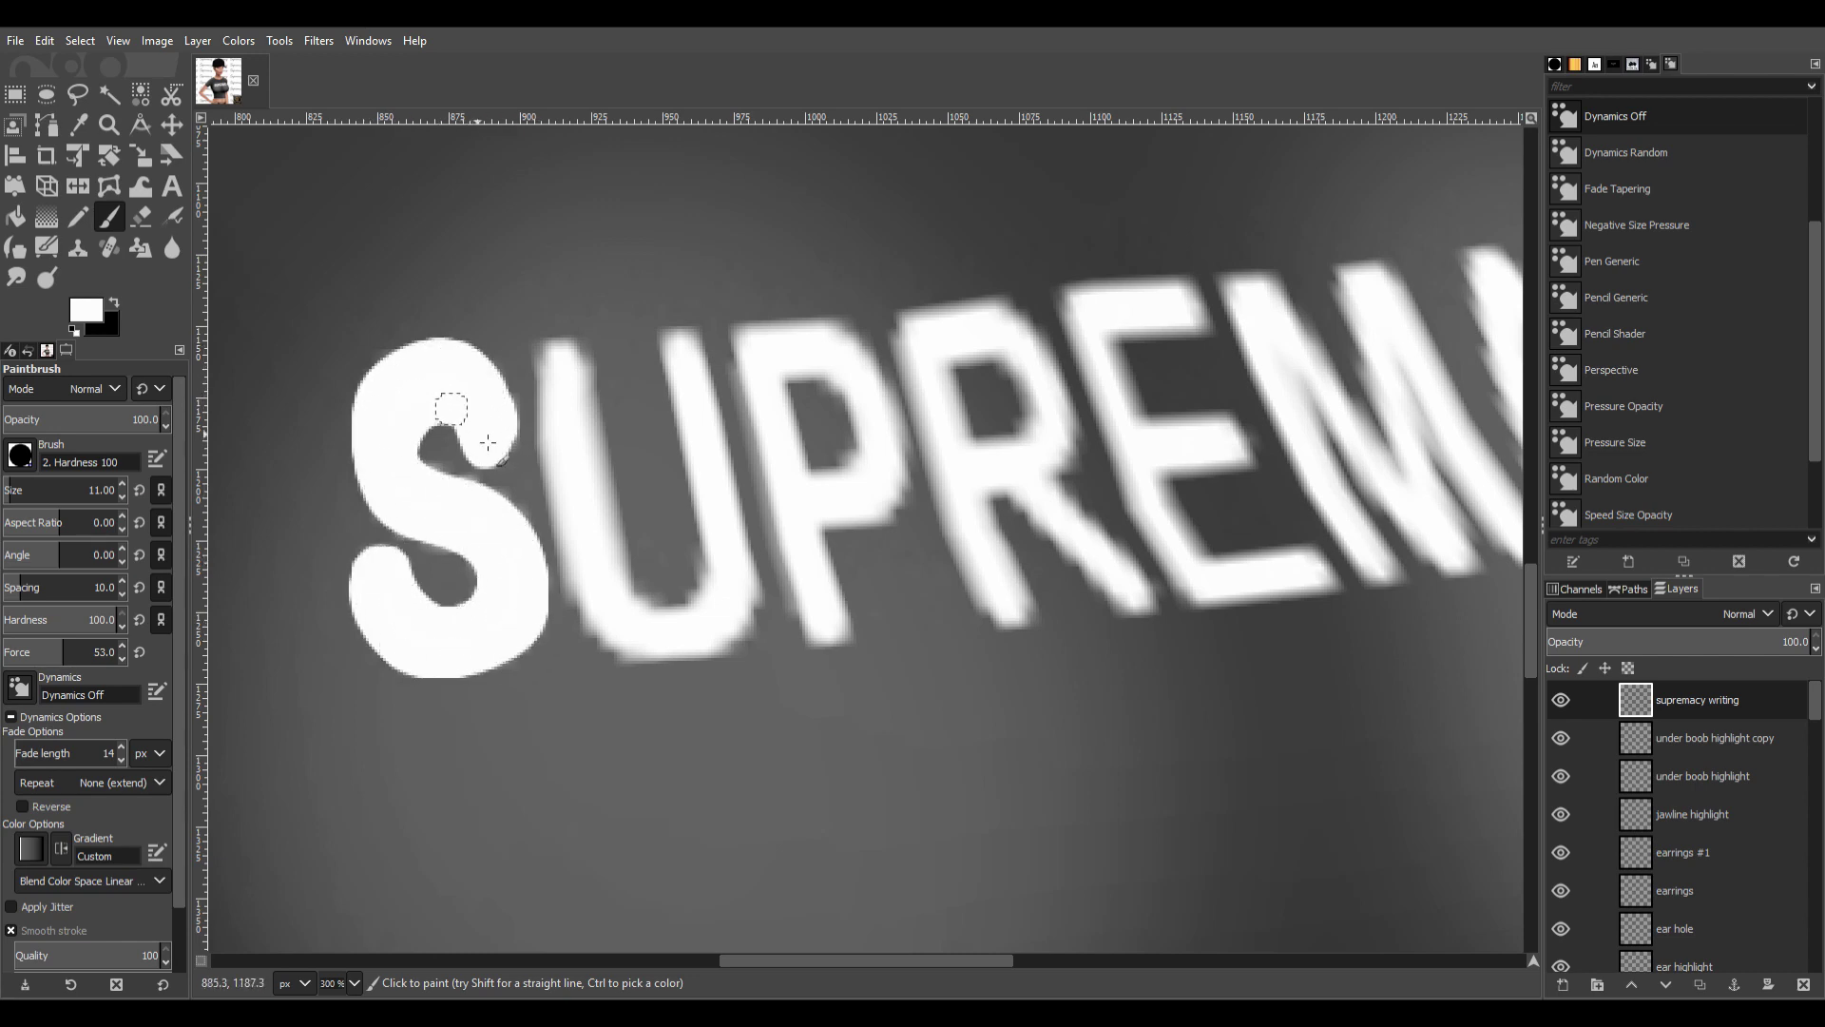
On the Supremacy Love layer, smudge the letter edges, including the Y's right arm.
scroll(953, 758, "down", 6)
scroll(975, 681, "up", 5)
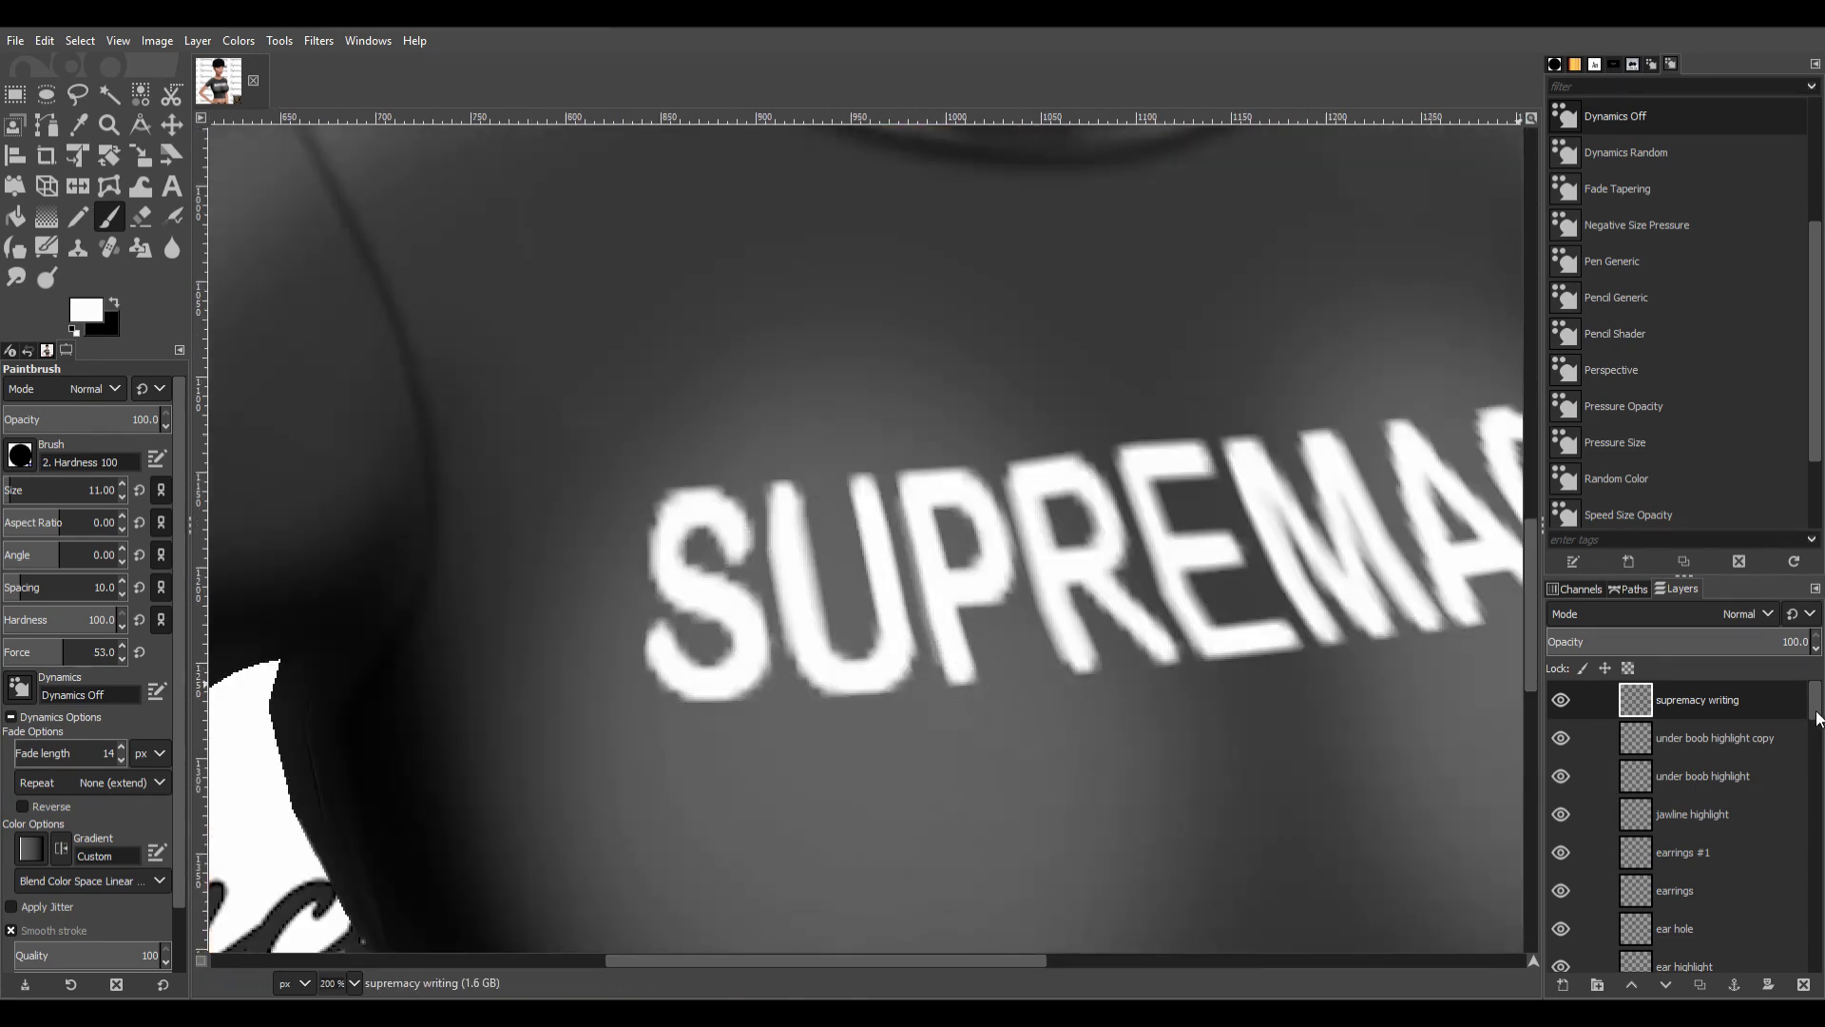
scroll(1683, 818, "down", 8)
left_click(1693, 914)
key("s")
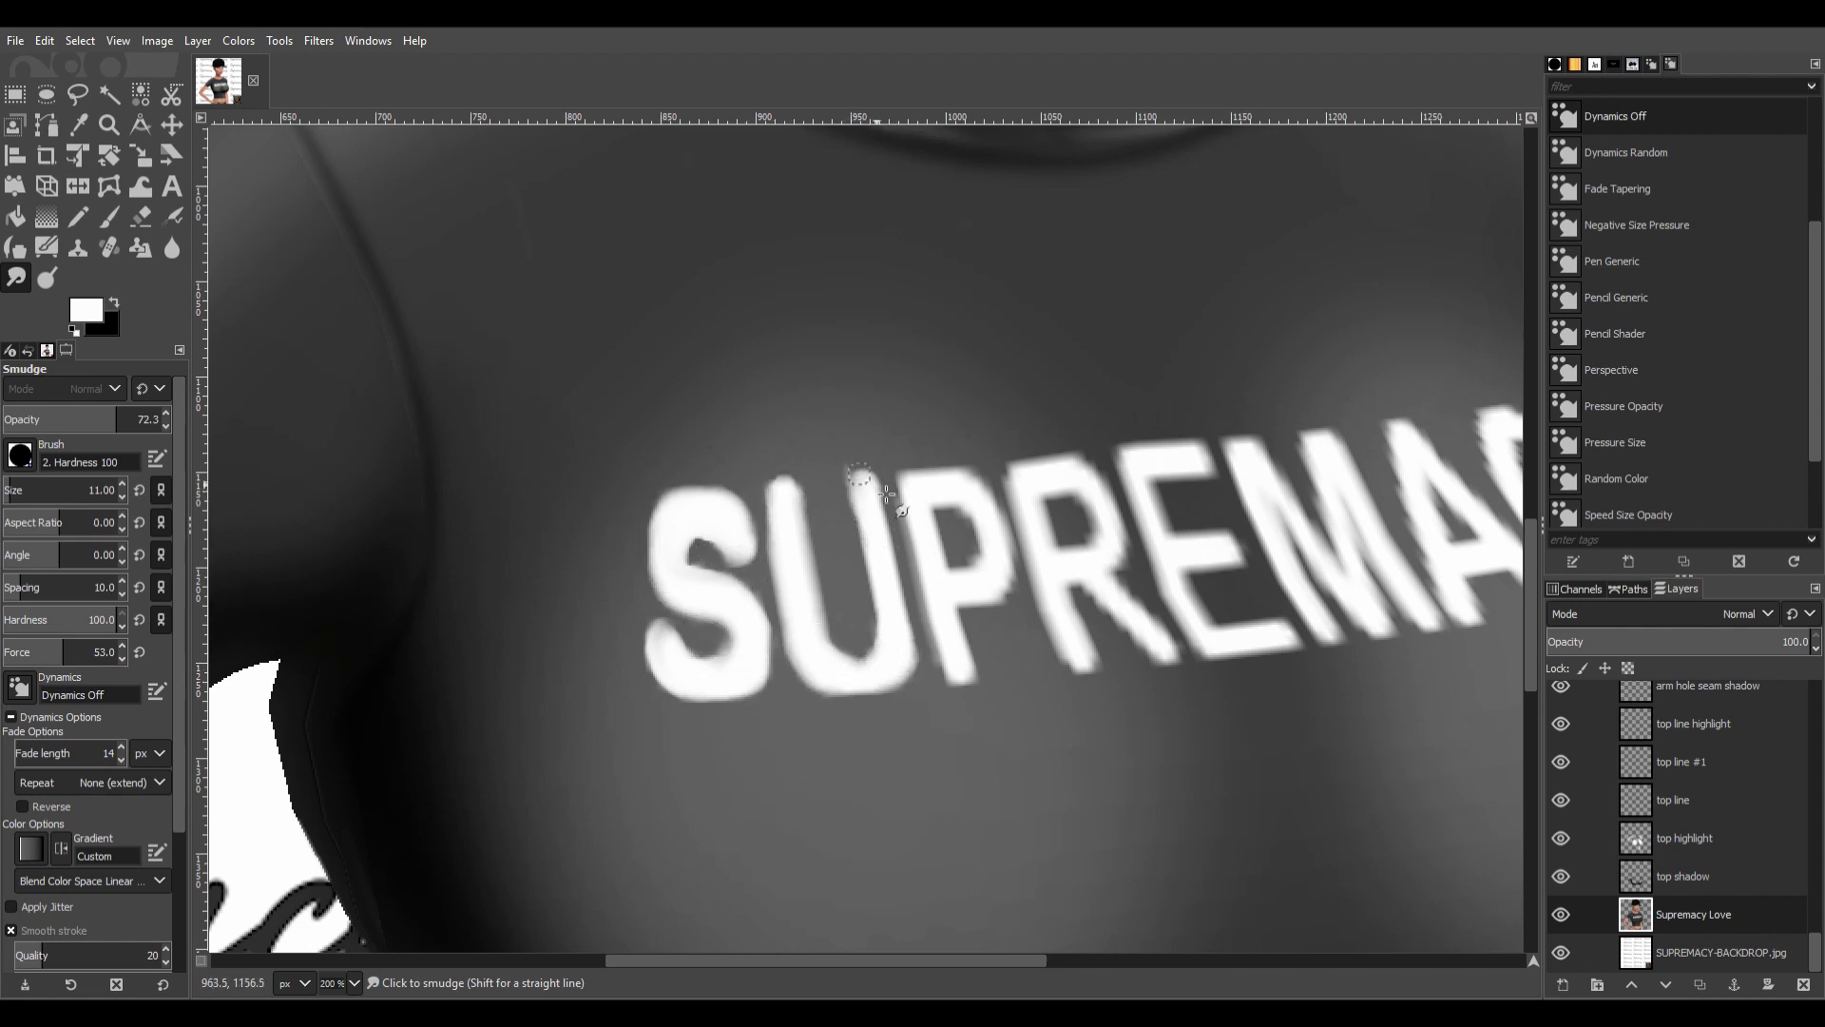
scroll(858, 603, "up", 3)
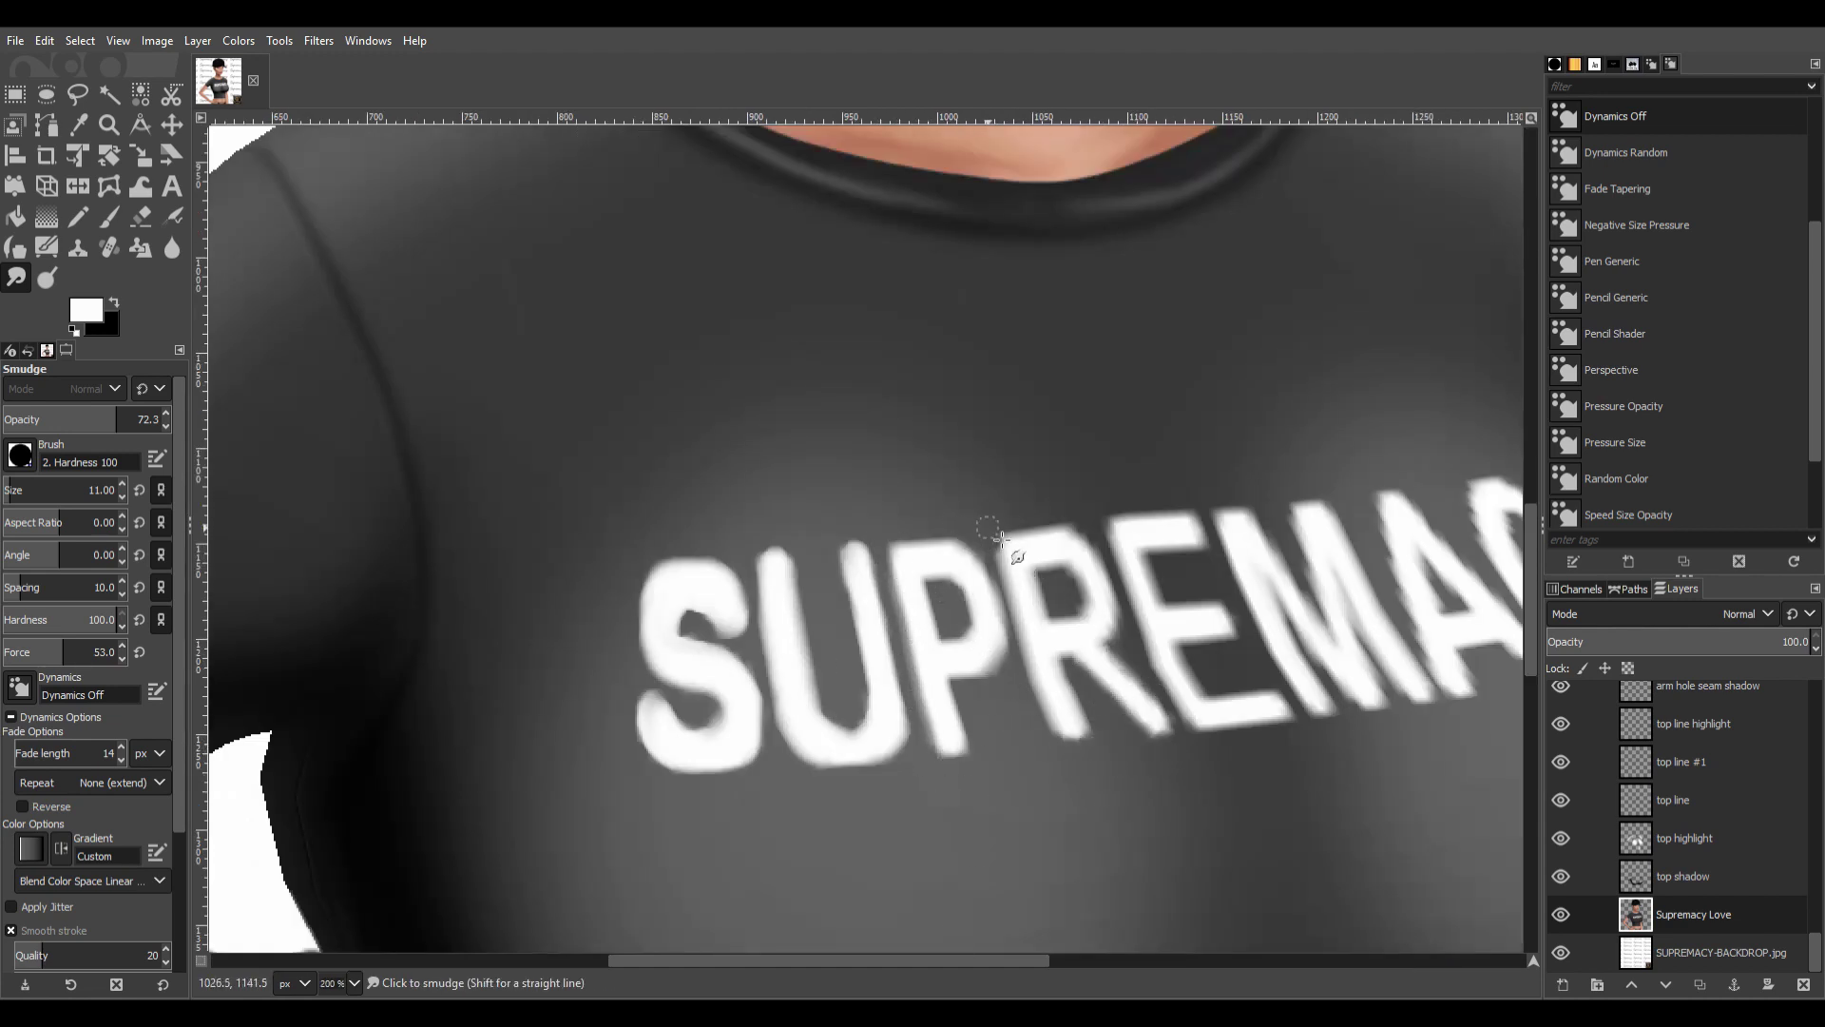
left_click_drag(1157, 725, 830, 673)
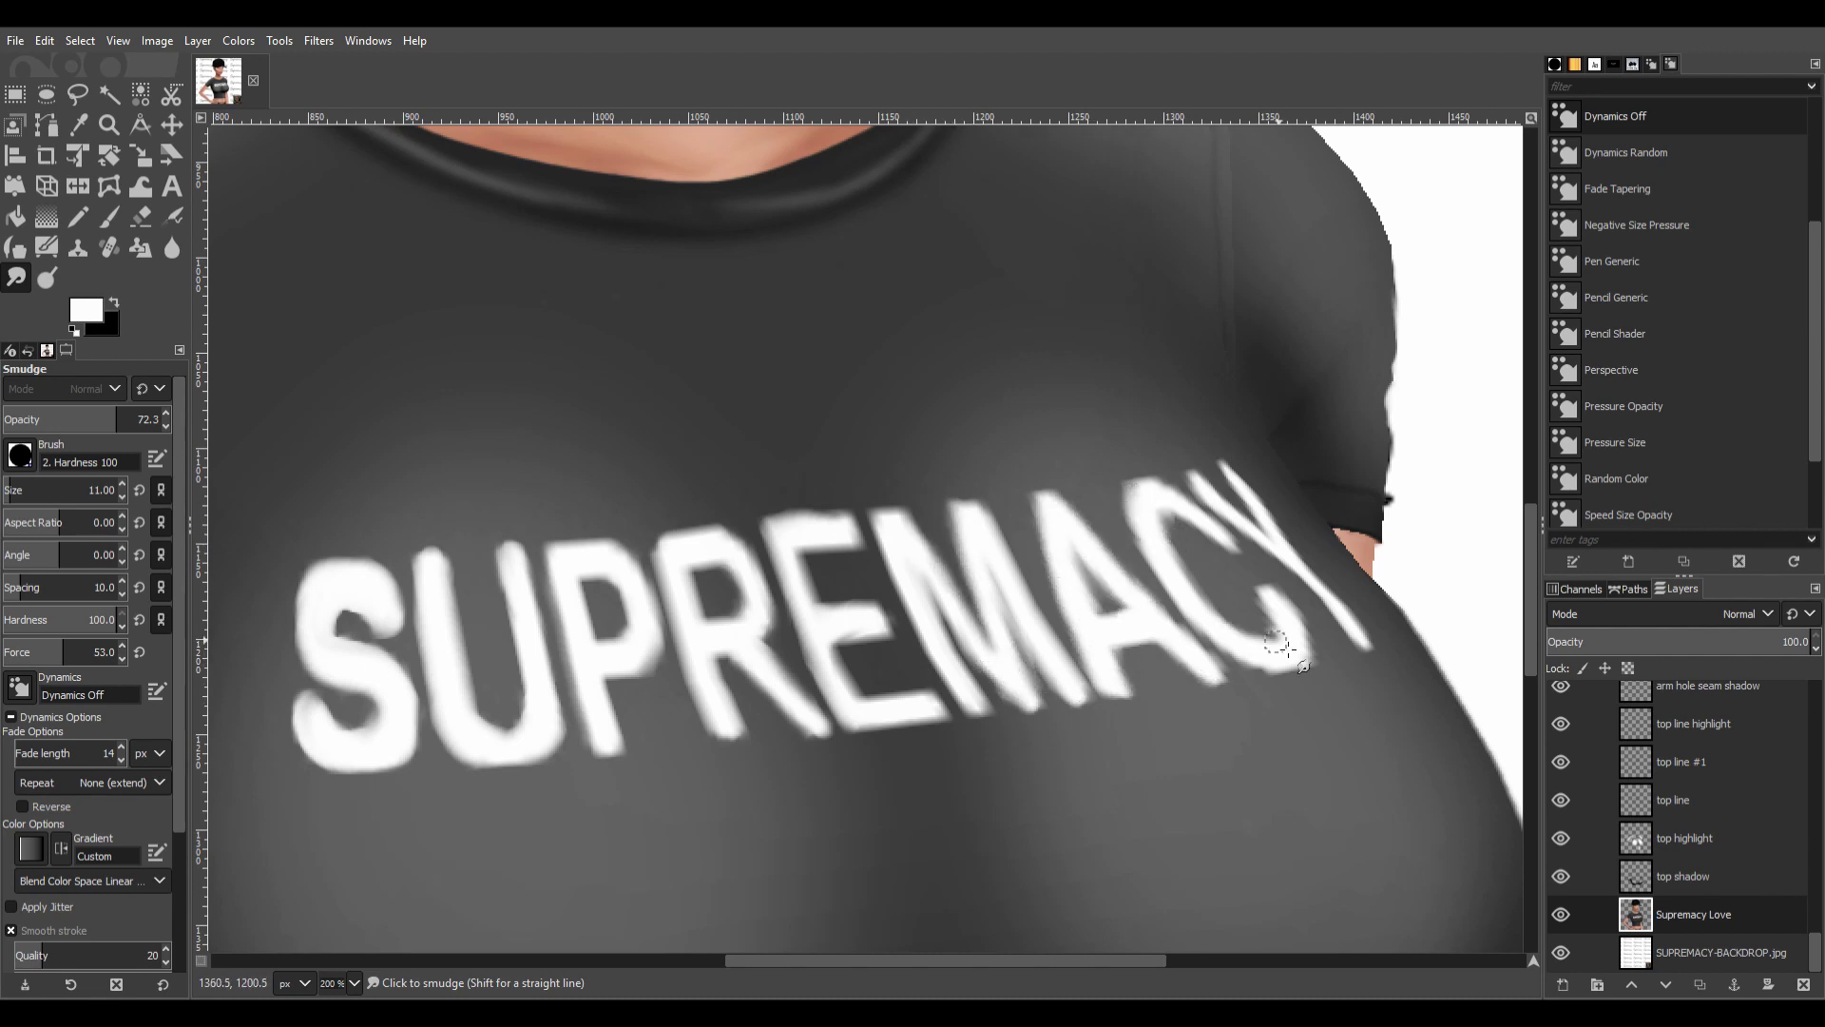
left_click_drag(1228, 540, 1317, 594)
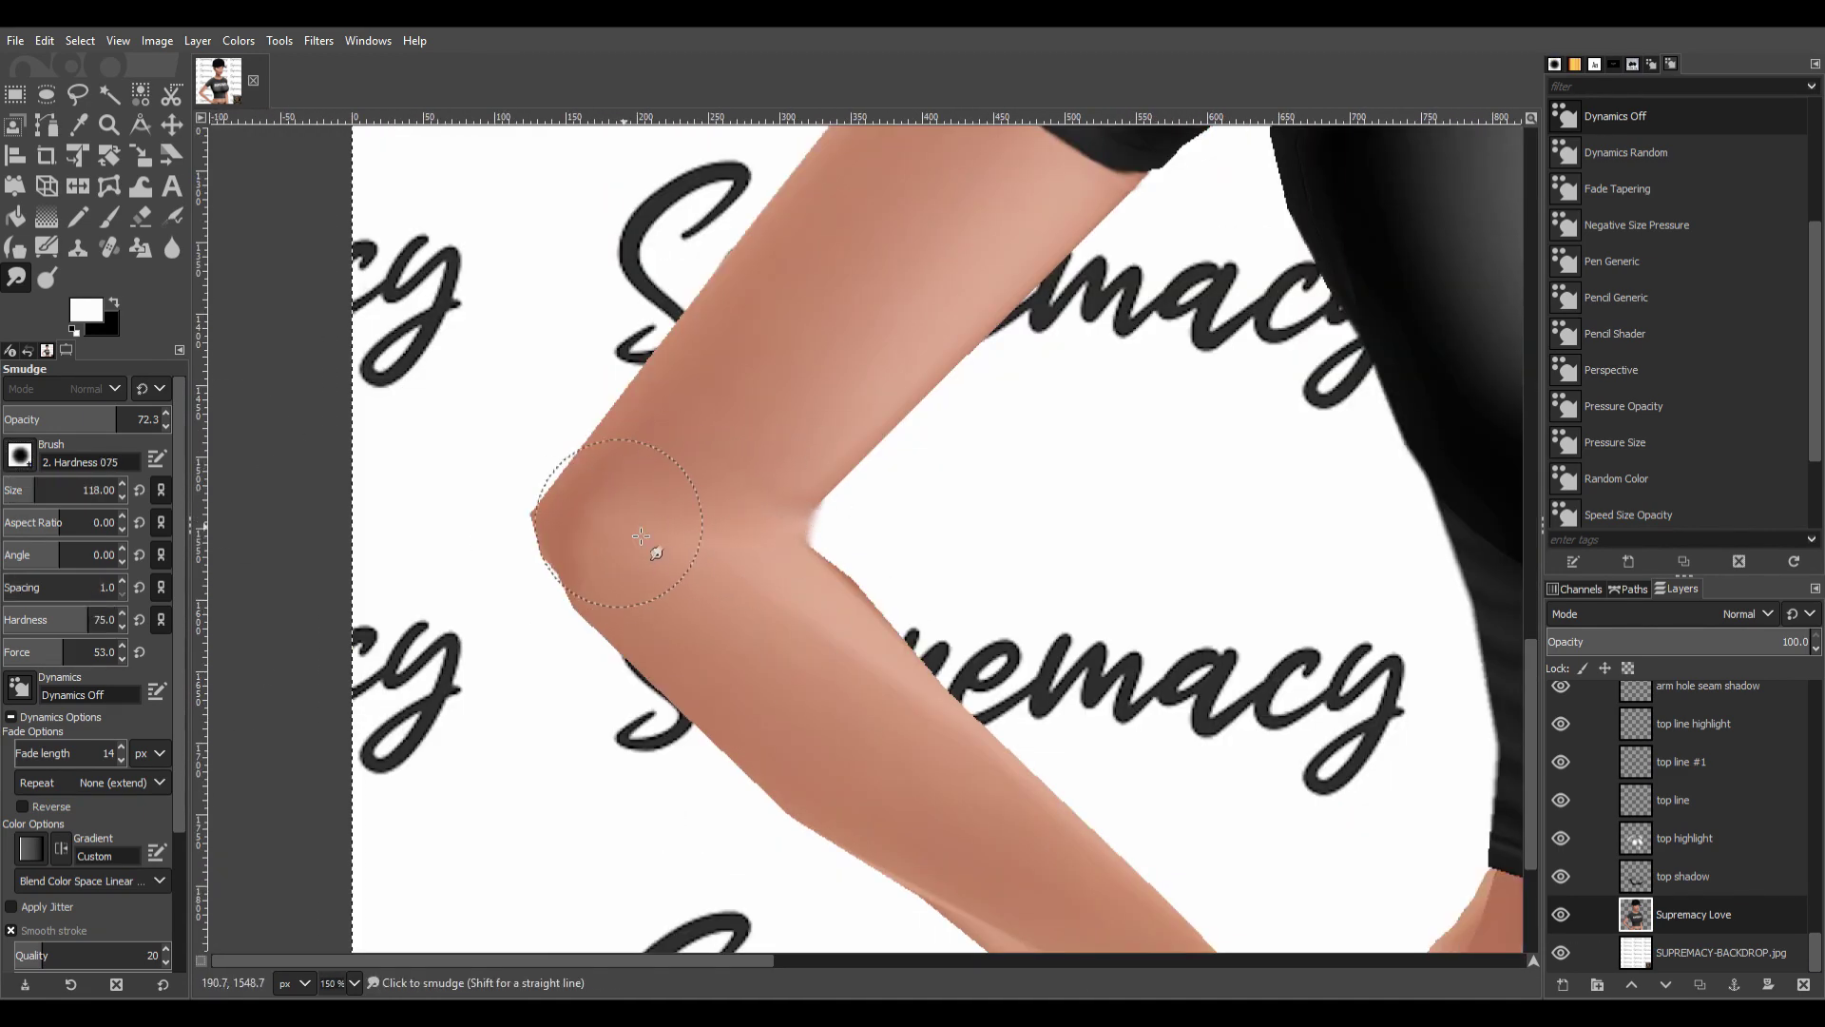
Shrink the smudge brush and erase ragged pixels along the arm's left edge.
left_click_drag(41, 490, 37, 490)
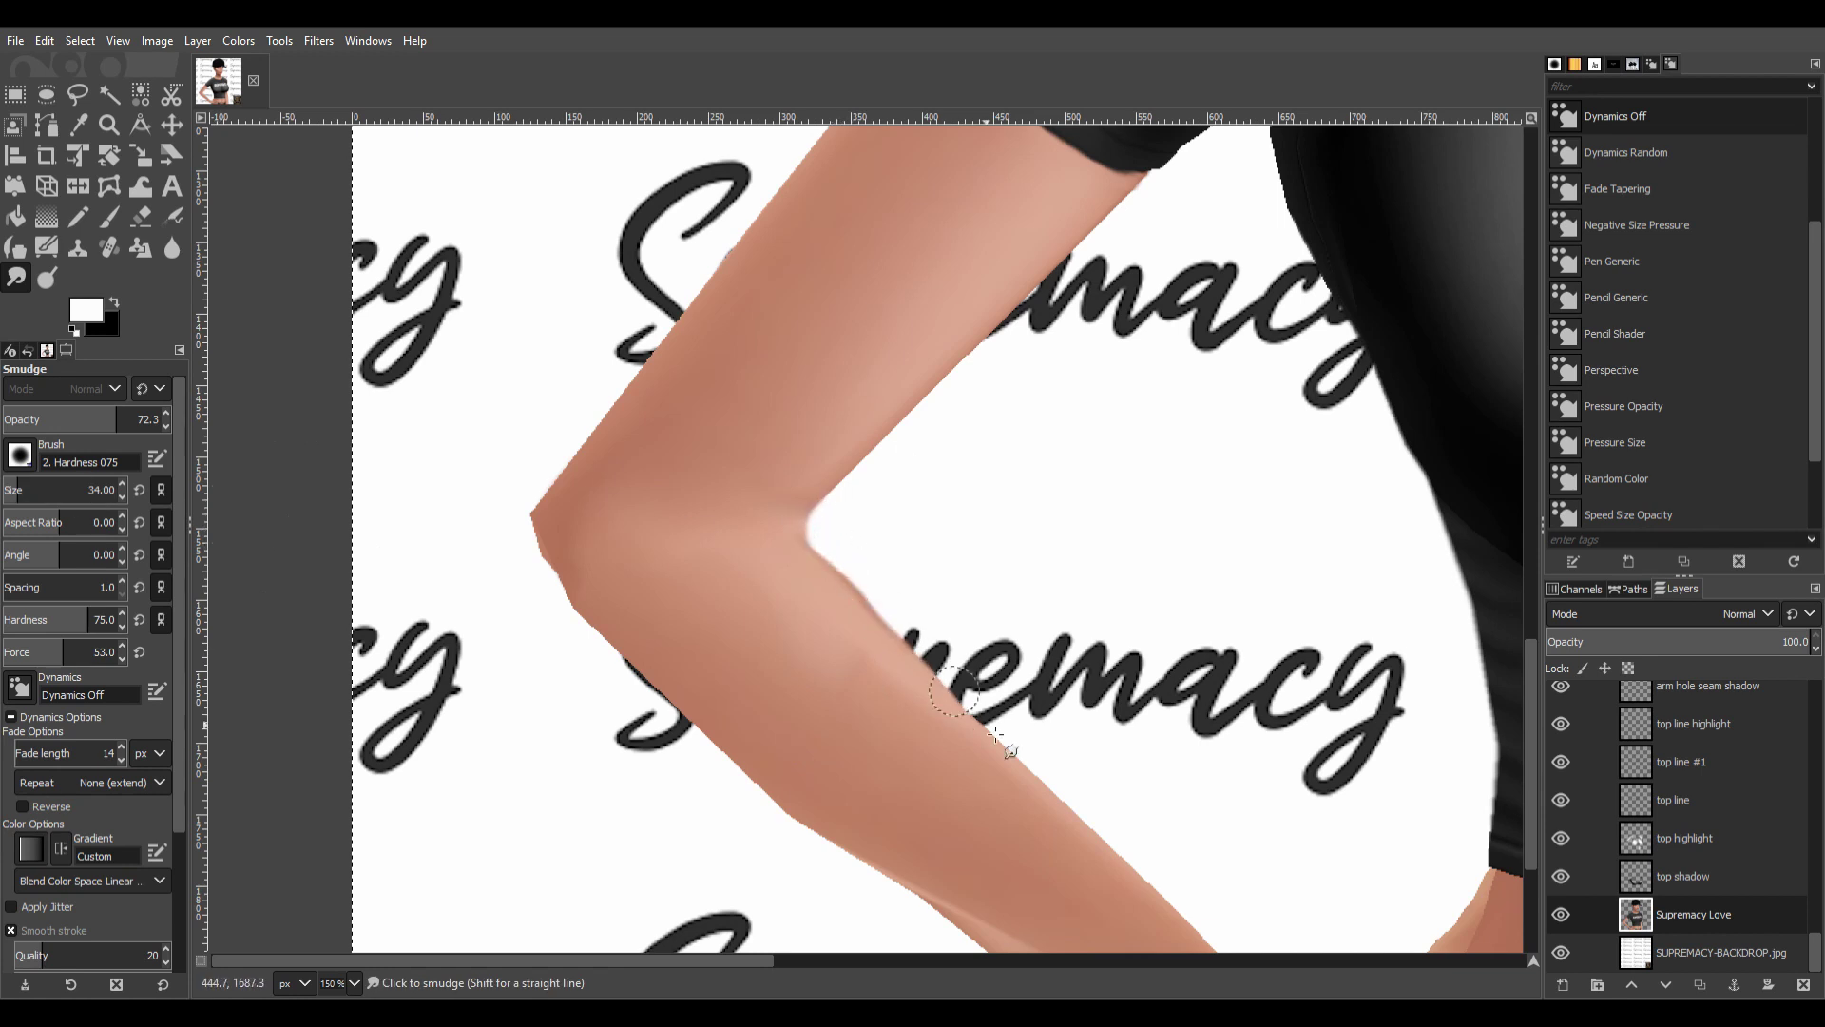
left_click(141, 217)
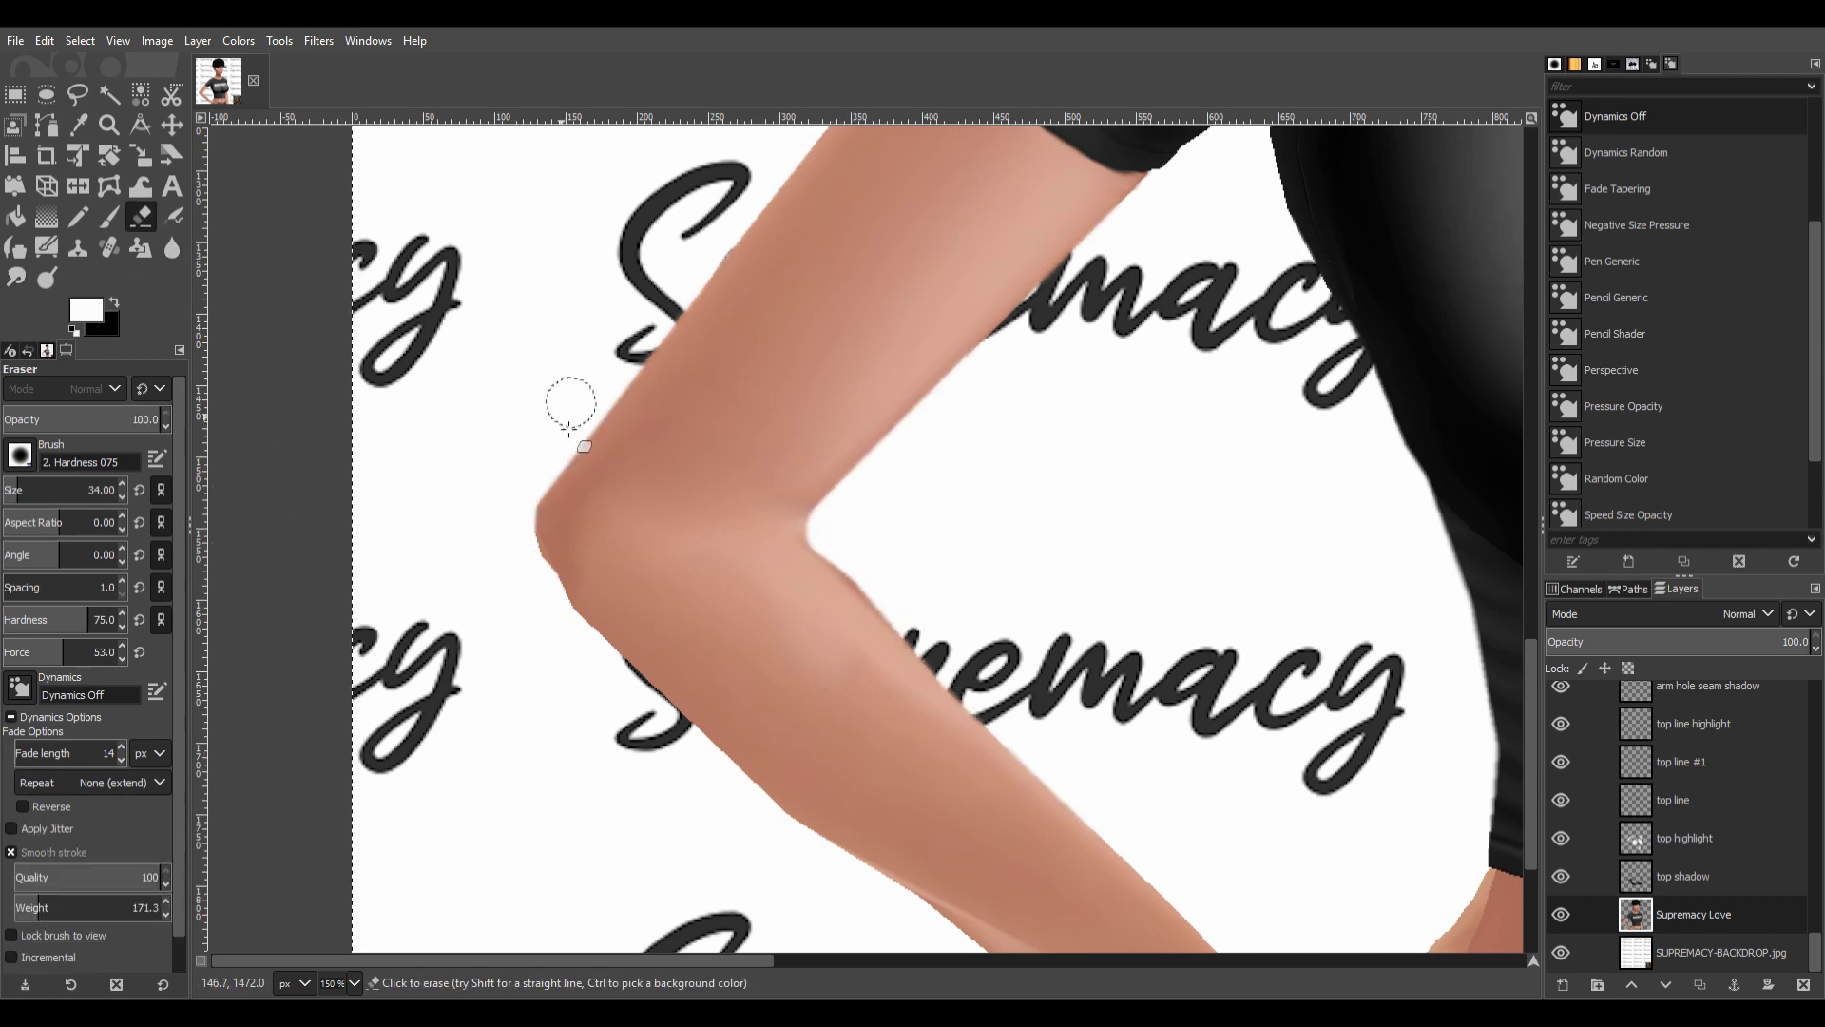
key("s")
scroll(1061, 665, "down", 5)
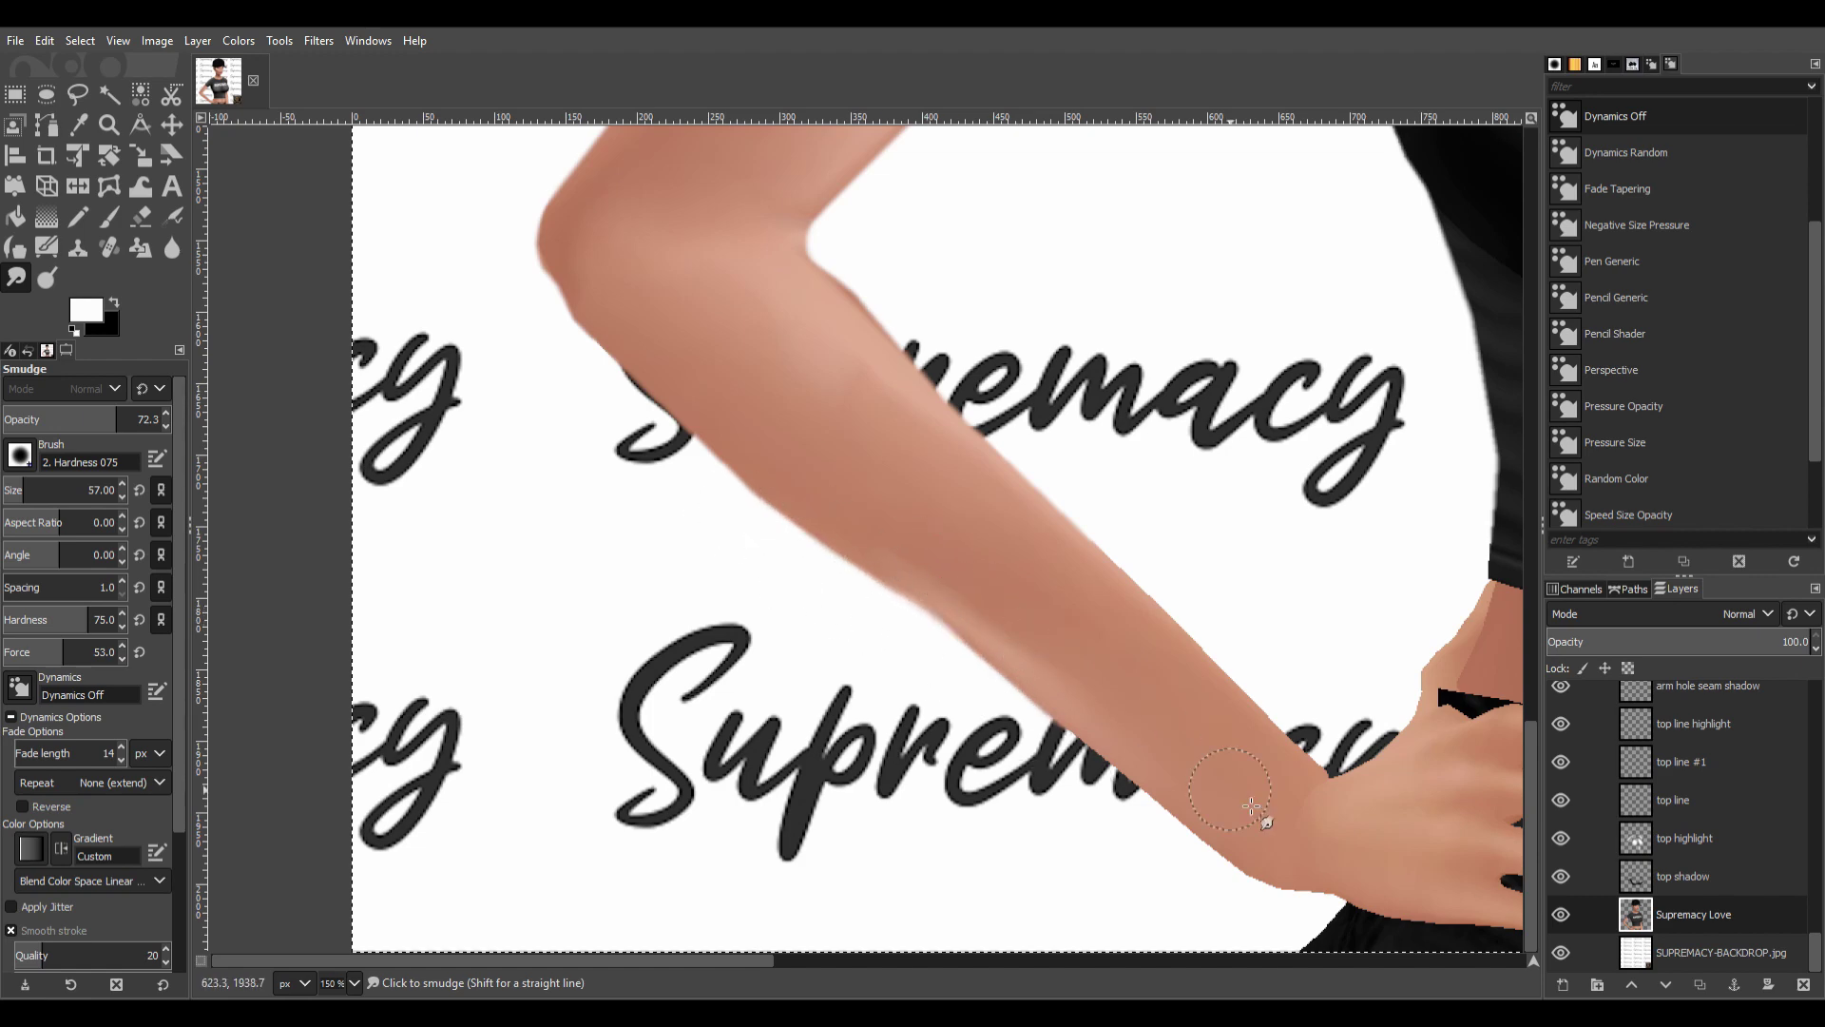
key("shift+ctrl+j")
key("1")
key("shift+e")
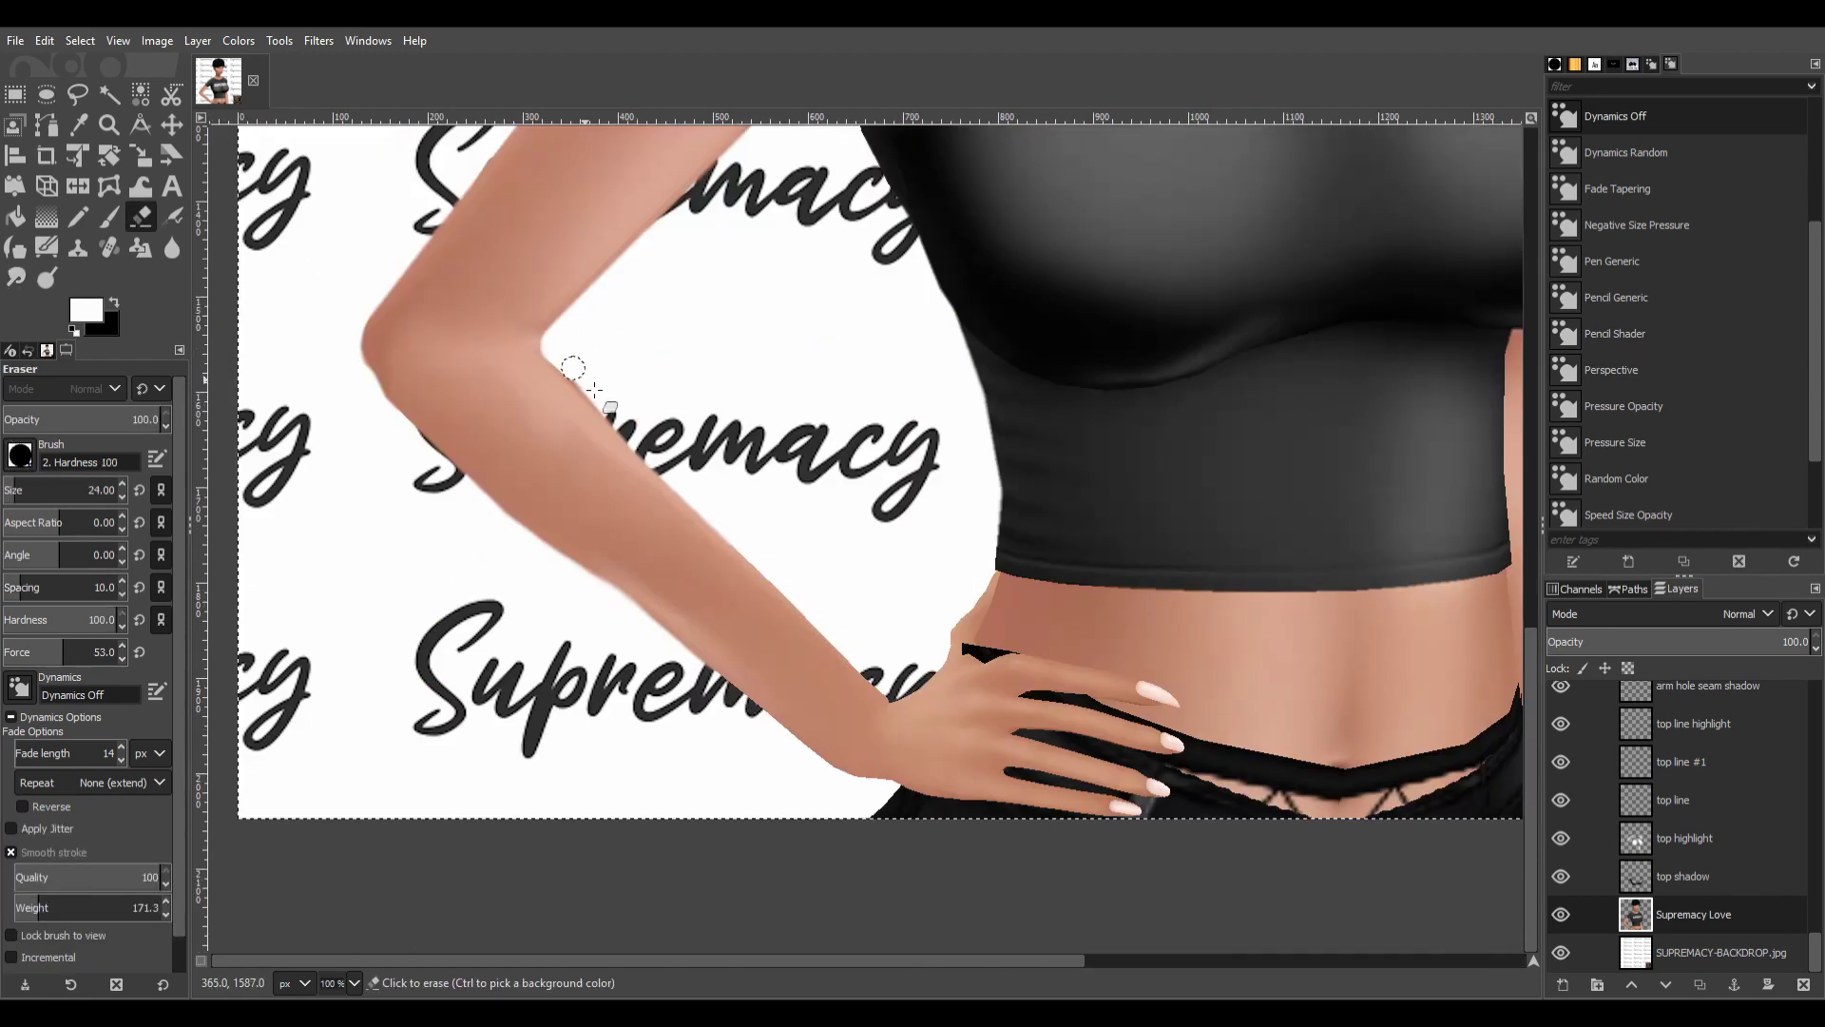
scroll(352, 407, "up", 3)
left_click_drag(380, 249, 754, 725)
Tidy the sleeve and underarm outline, alternating between Smudge and Eraser.
key("shift+ctrl+j")
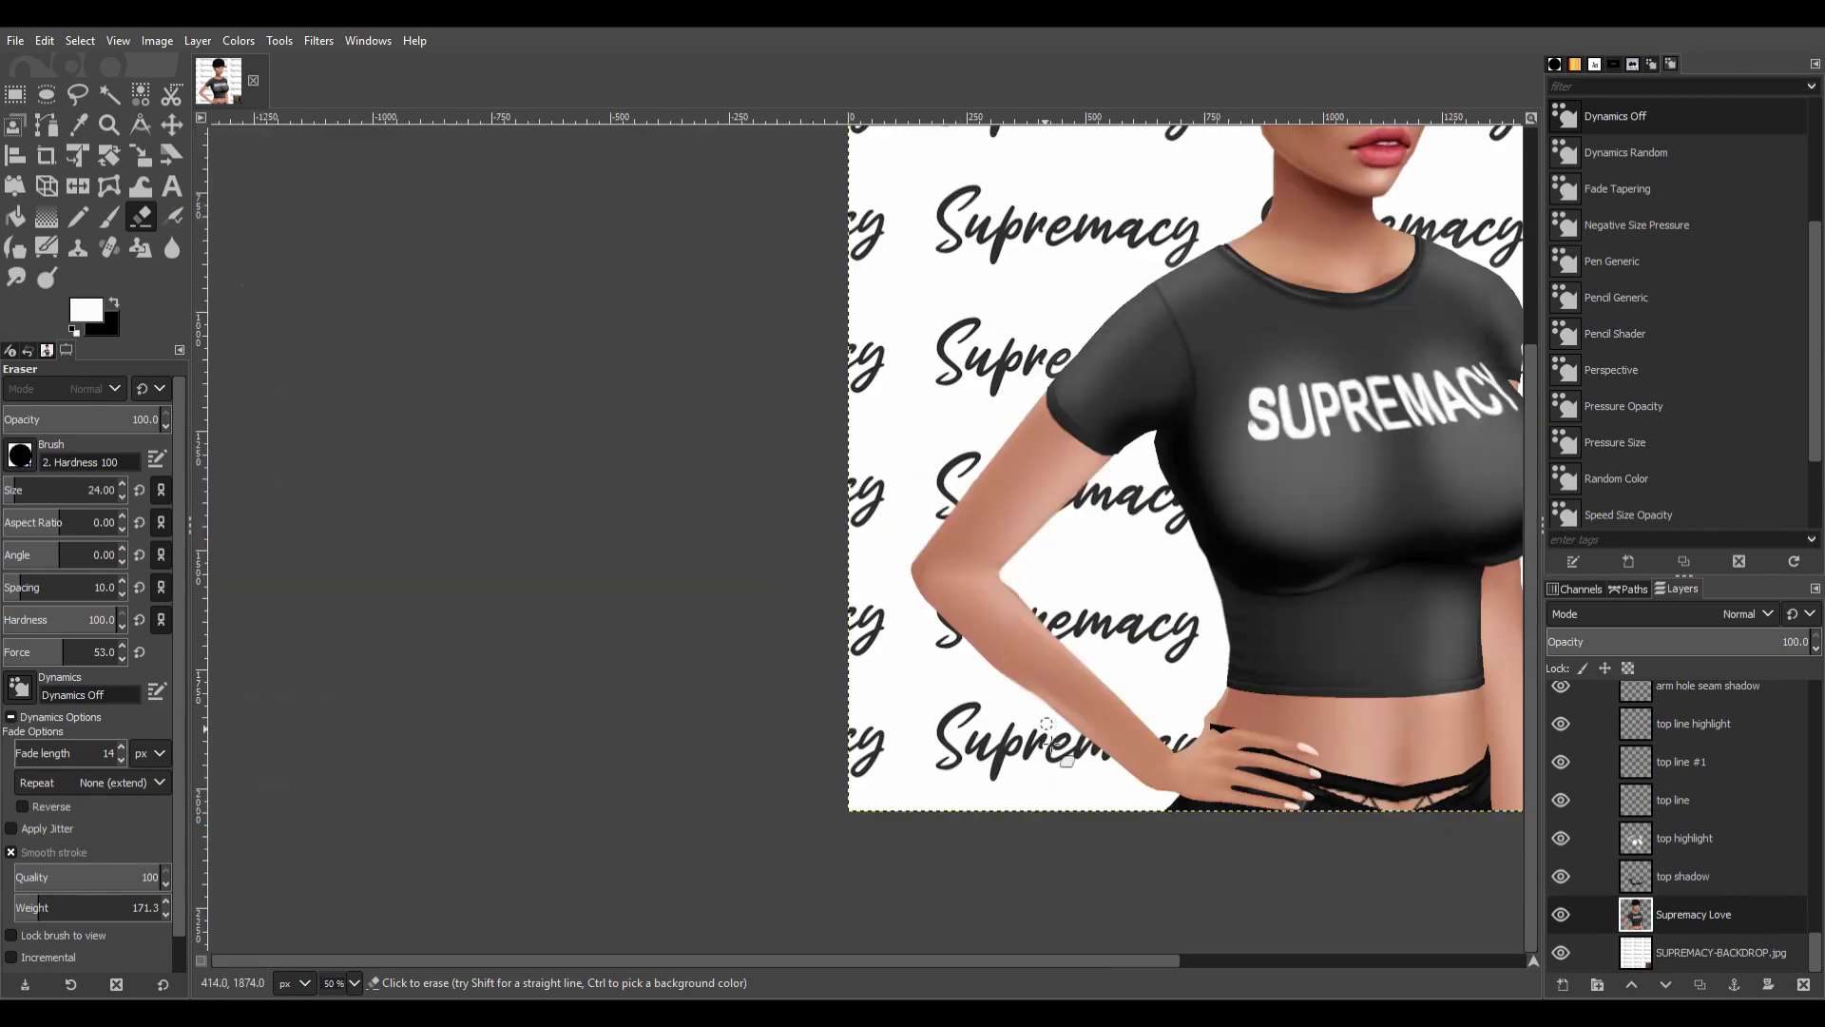
scroll(638, 266, "up", 3)
scroll(499, 485, "right", 1)
scroll(575, 699, "right", 1)
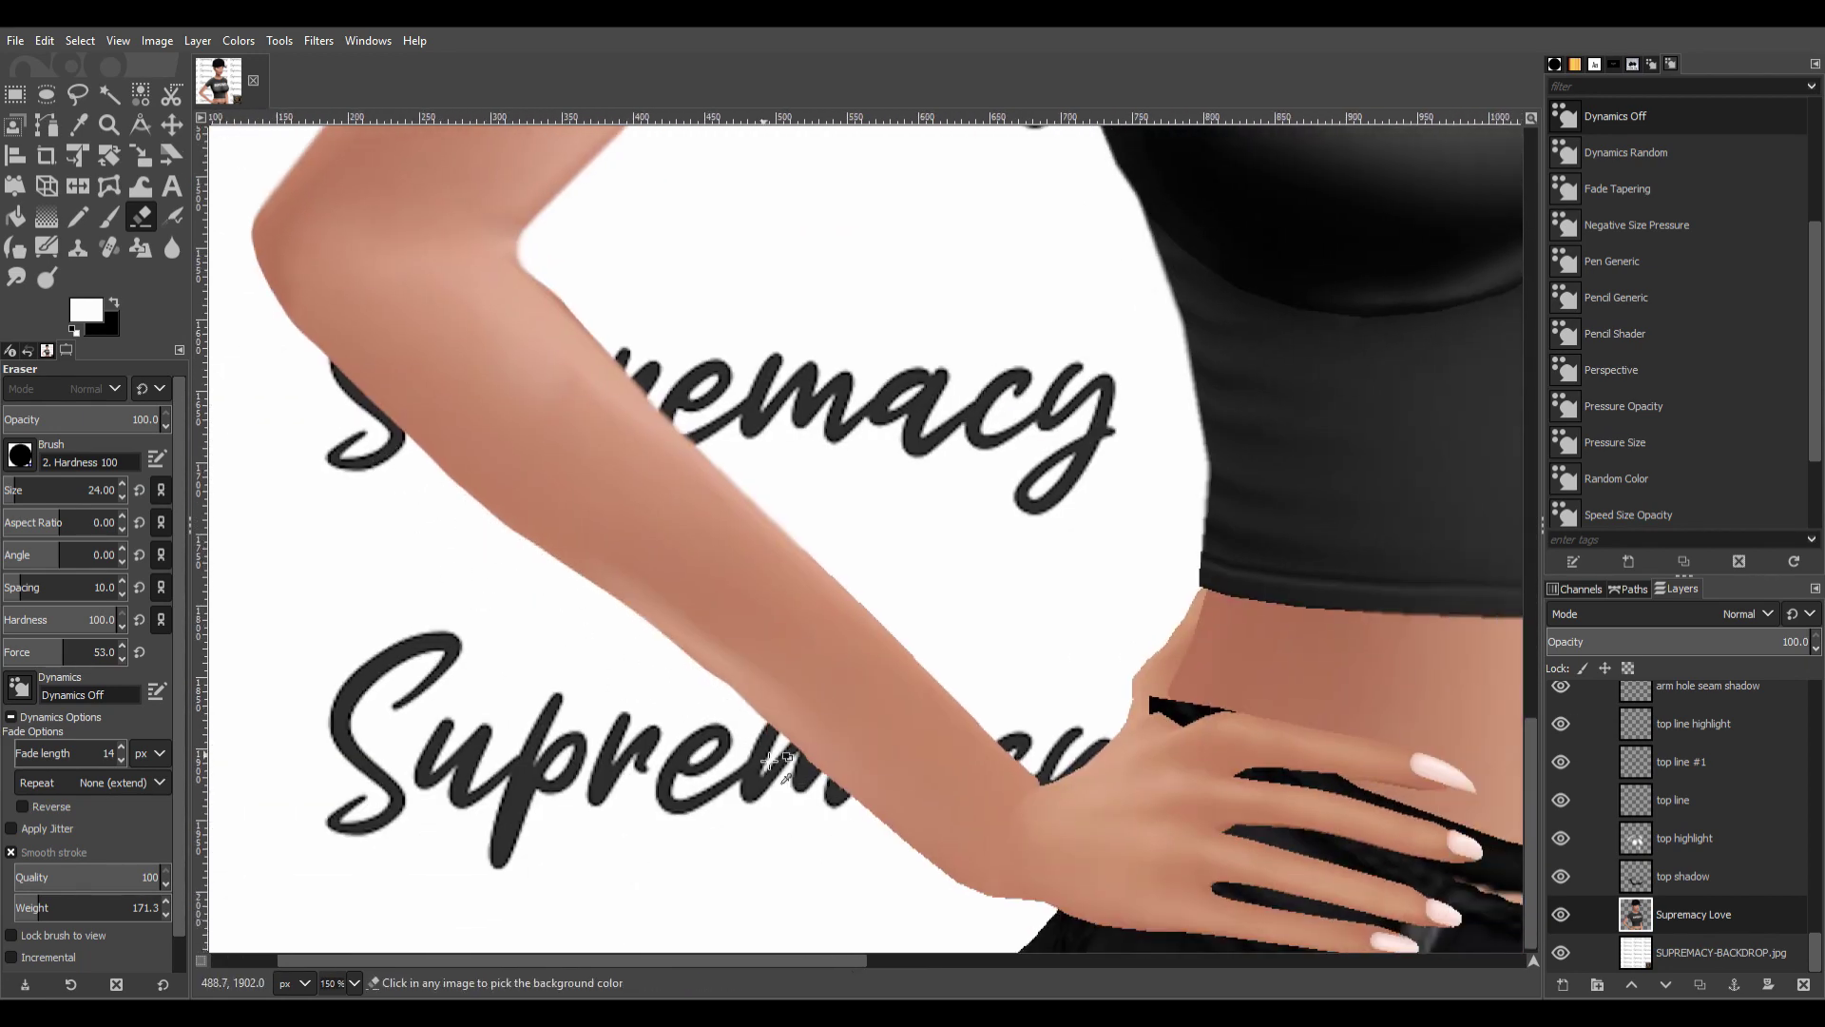
key("shift+ctrl+j")
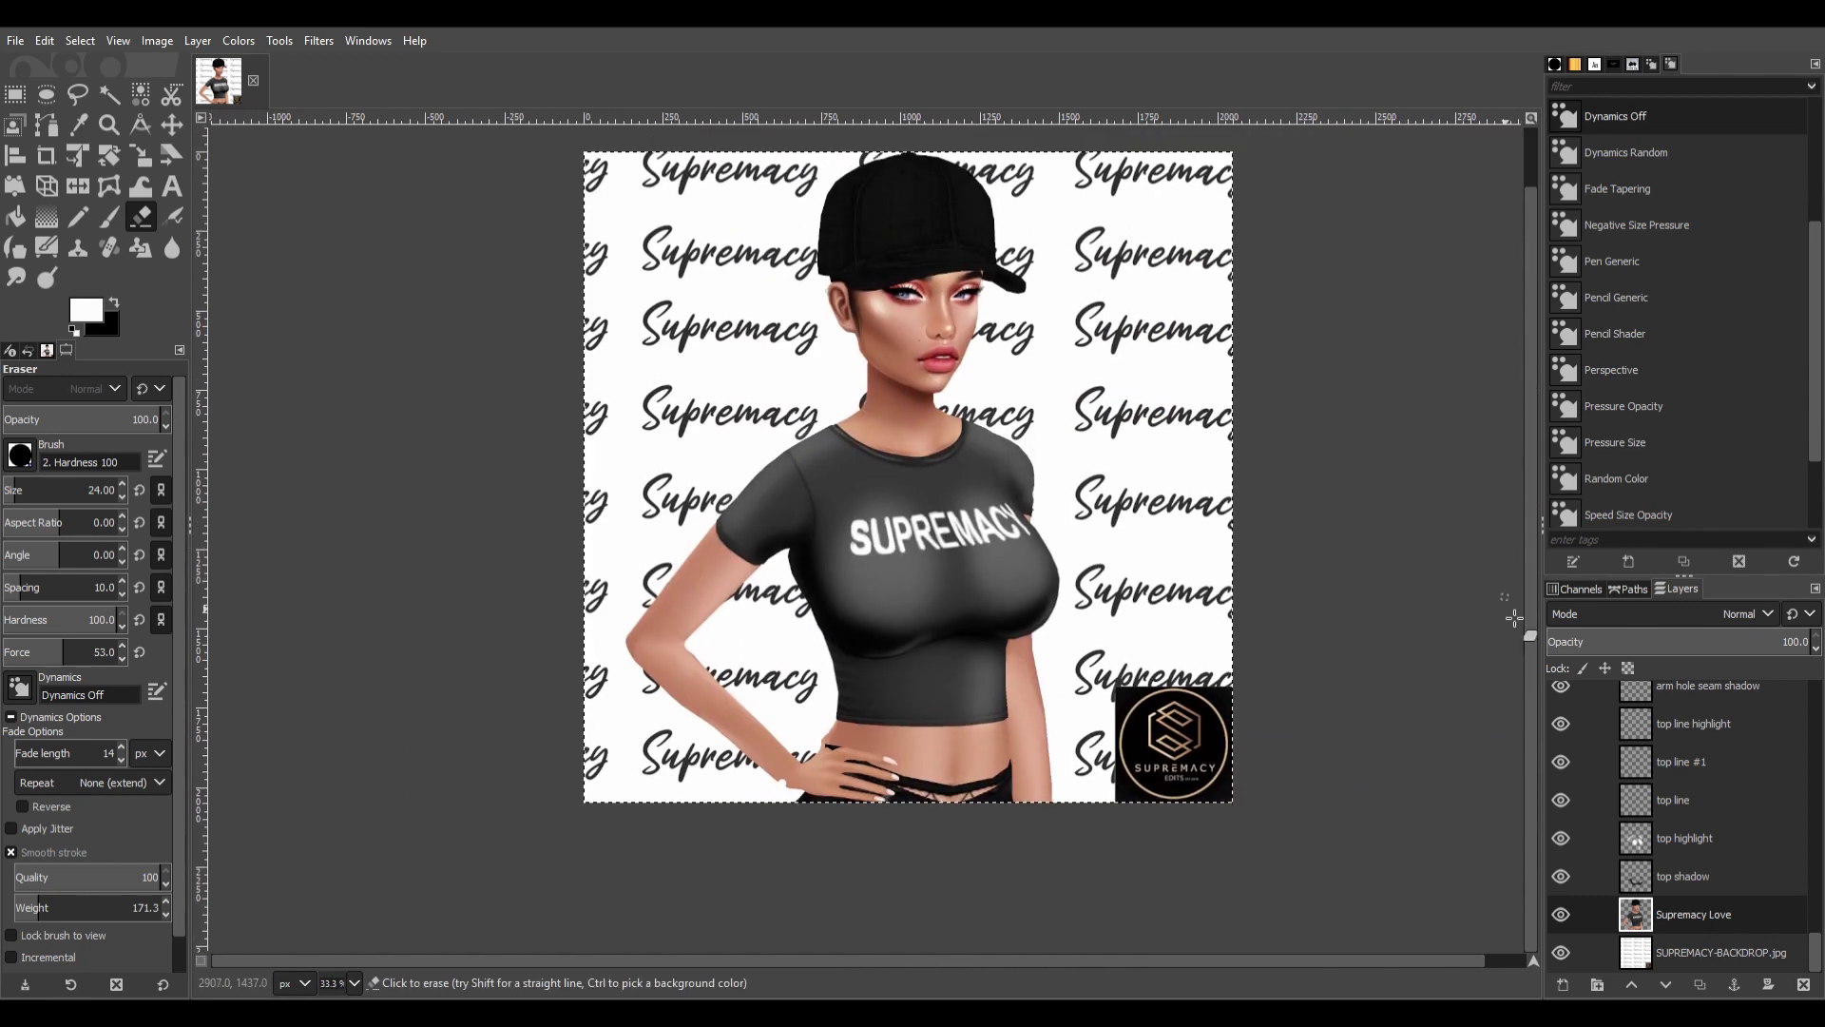
scroll(801, 760, "up", 2)
scroll(619, 733, "up", 1)
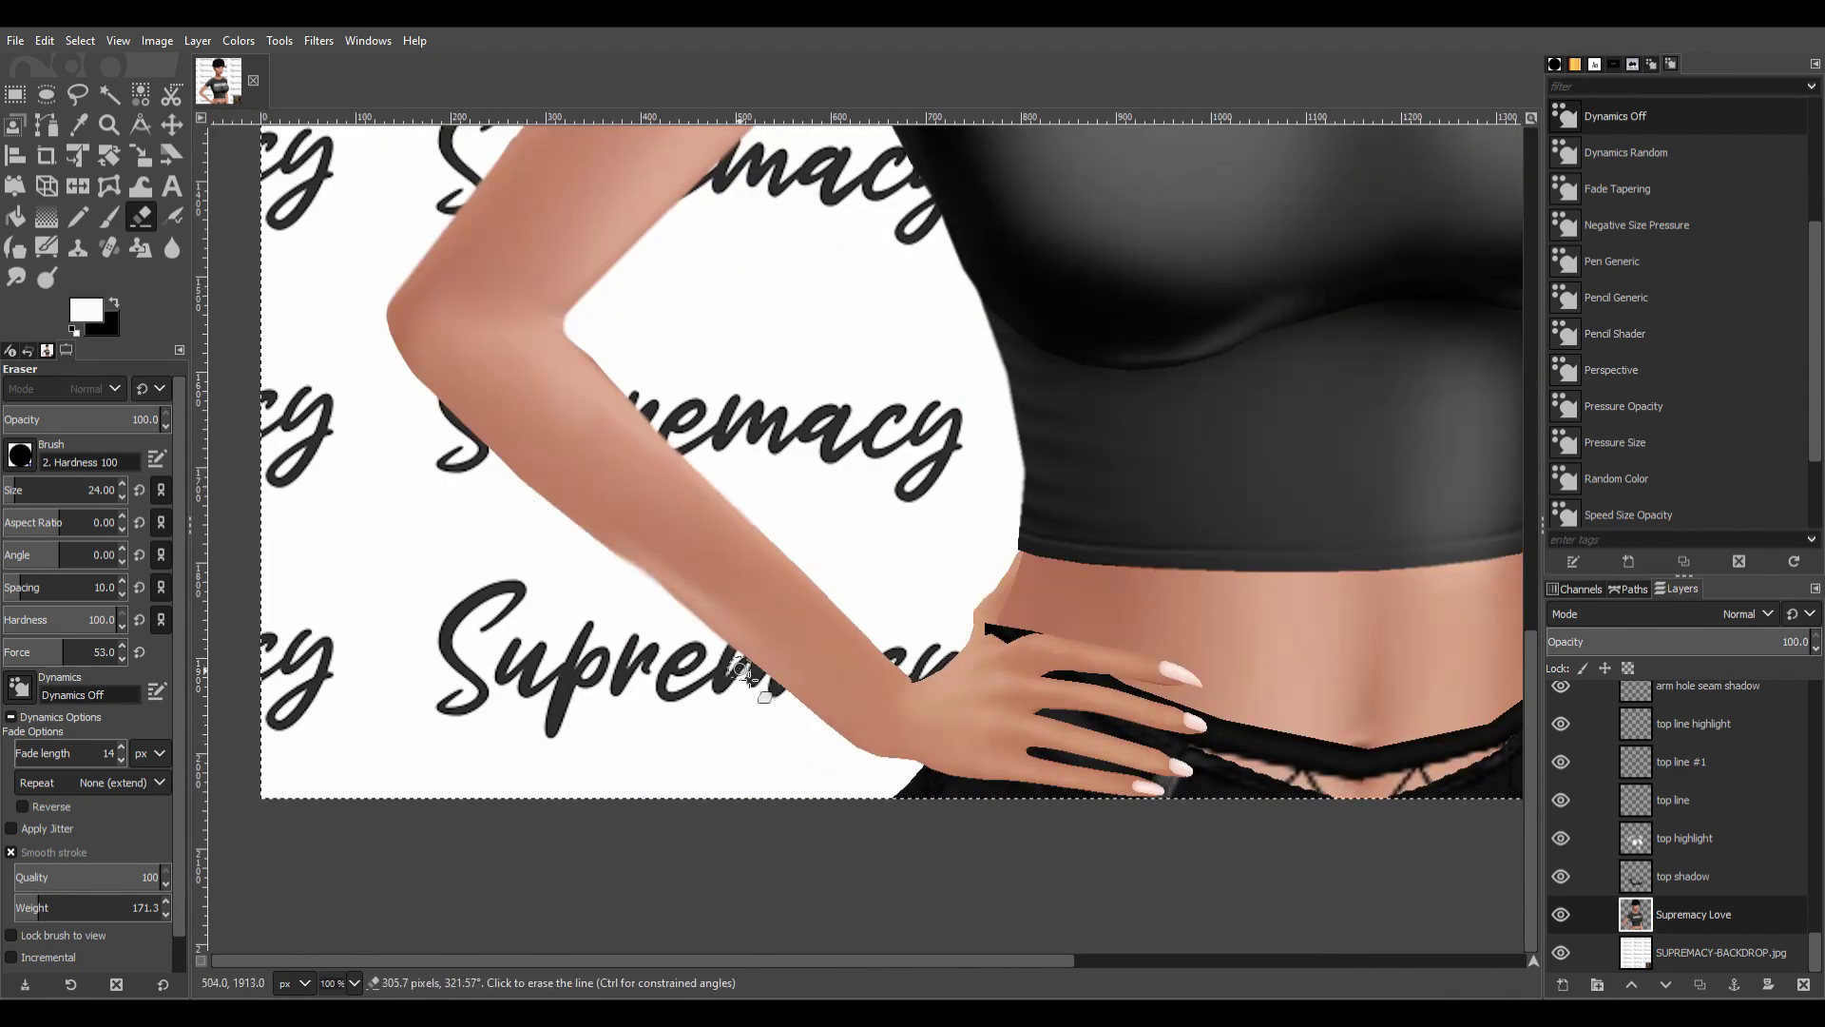
key("s")
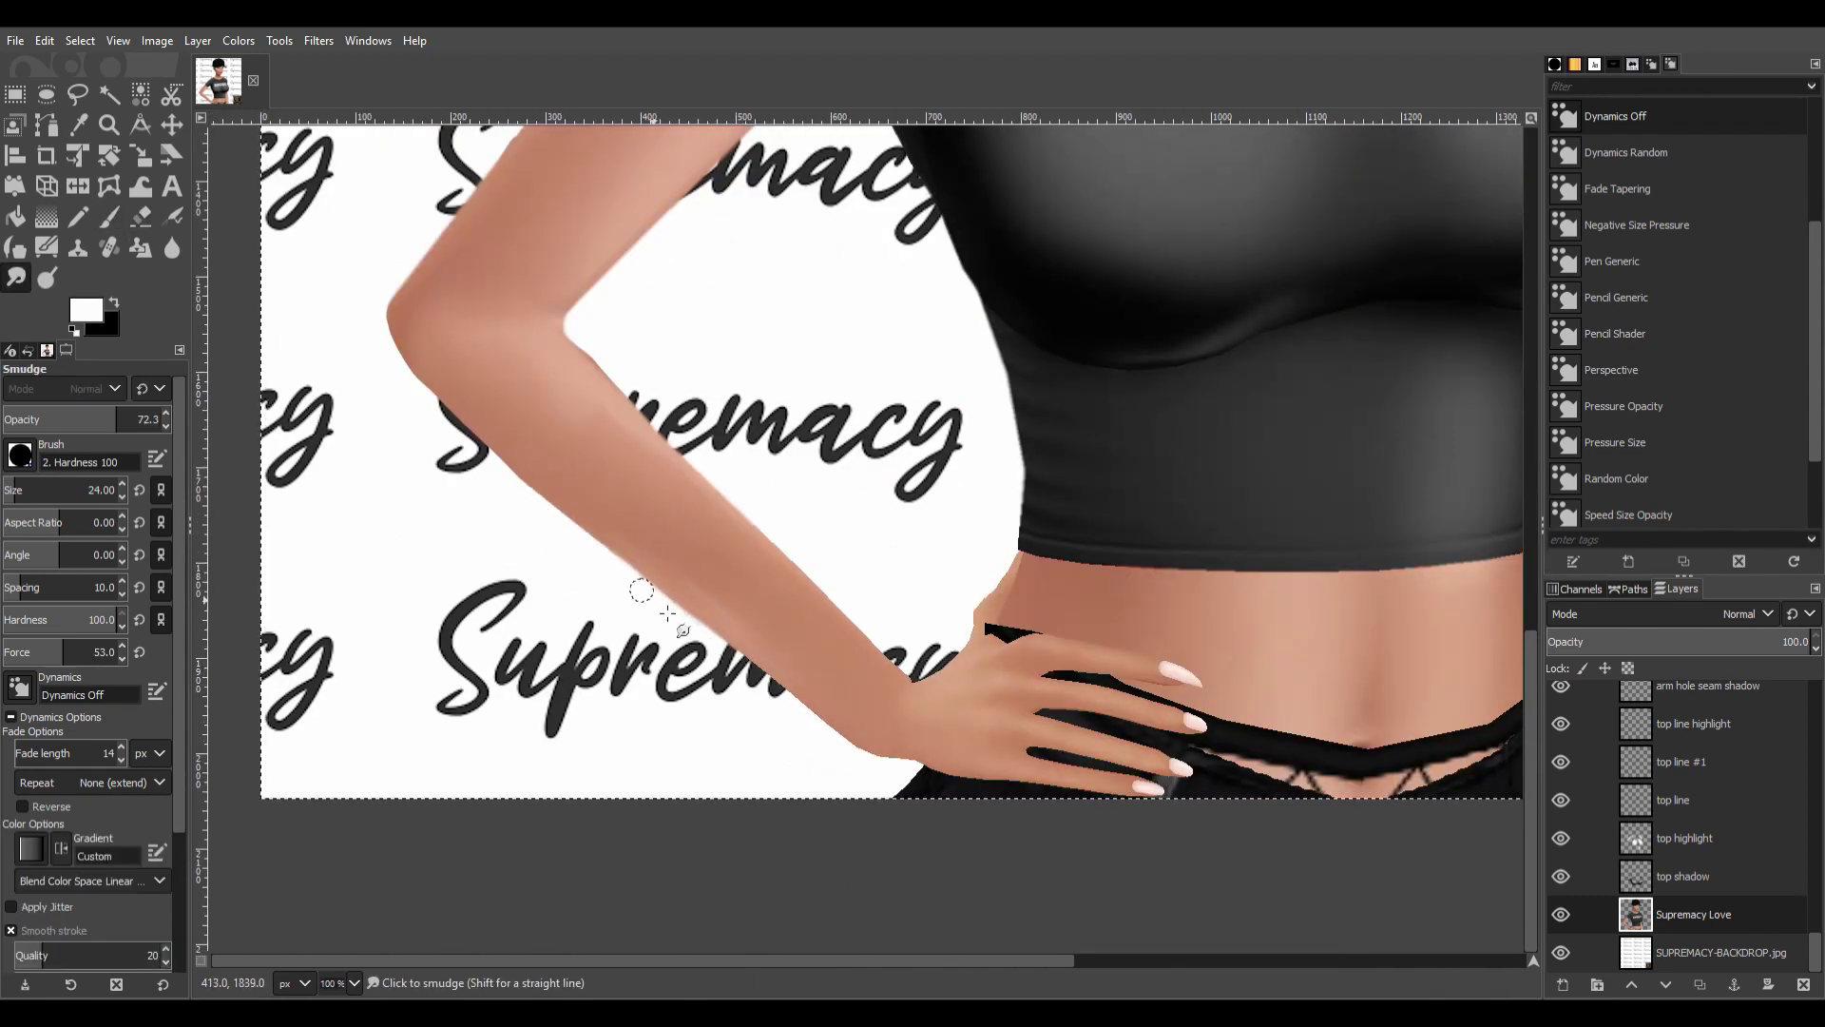
key("shift+e")
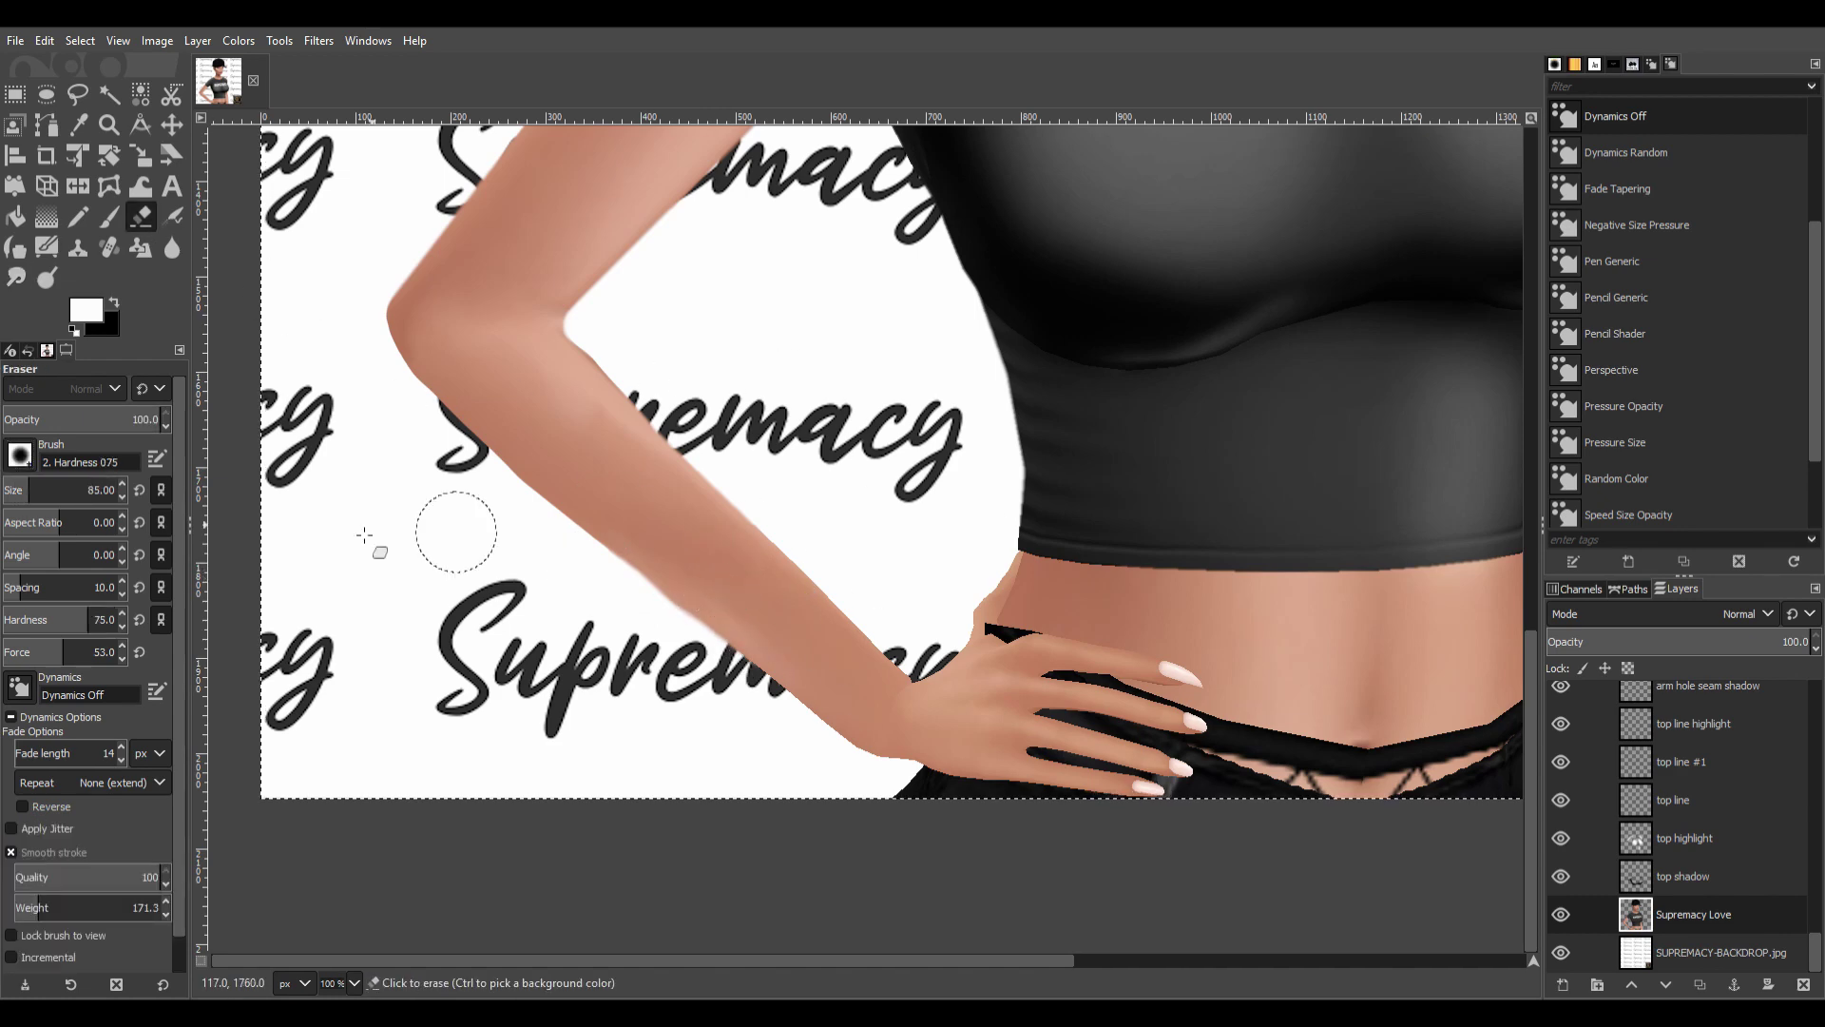
Smooth the black shirt's waistline edges with the Eraser and Smudge tools.
scroll(565, 545, "down", 1)
scroll(571, 570, "down", 2)
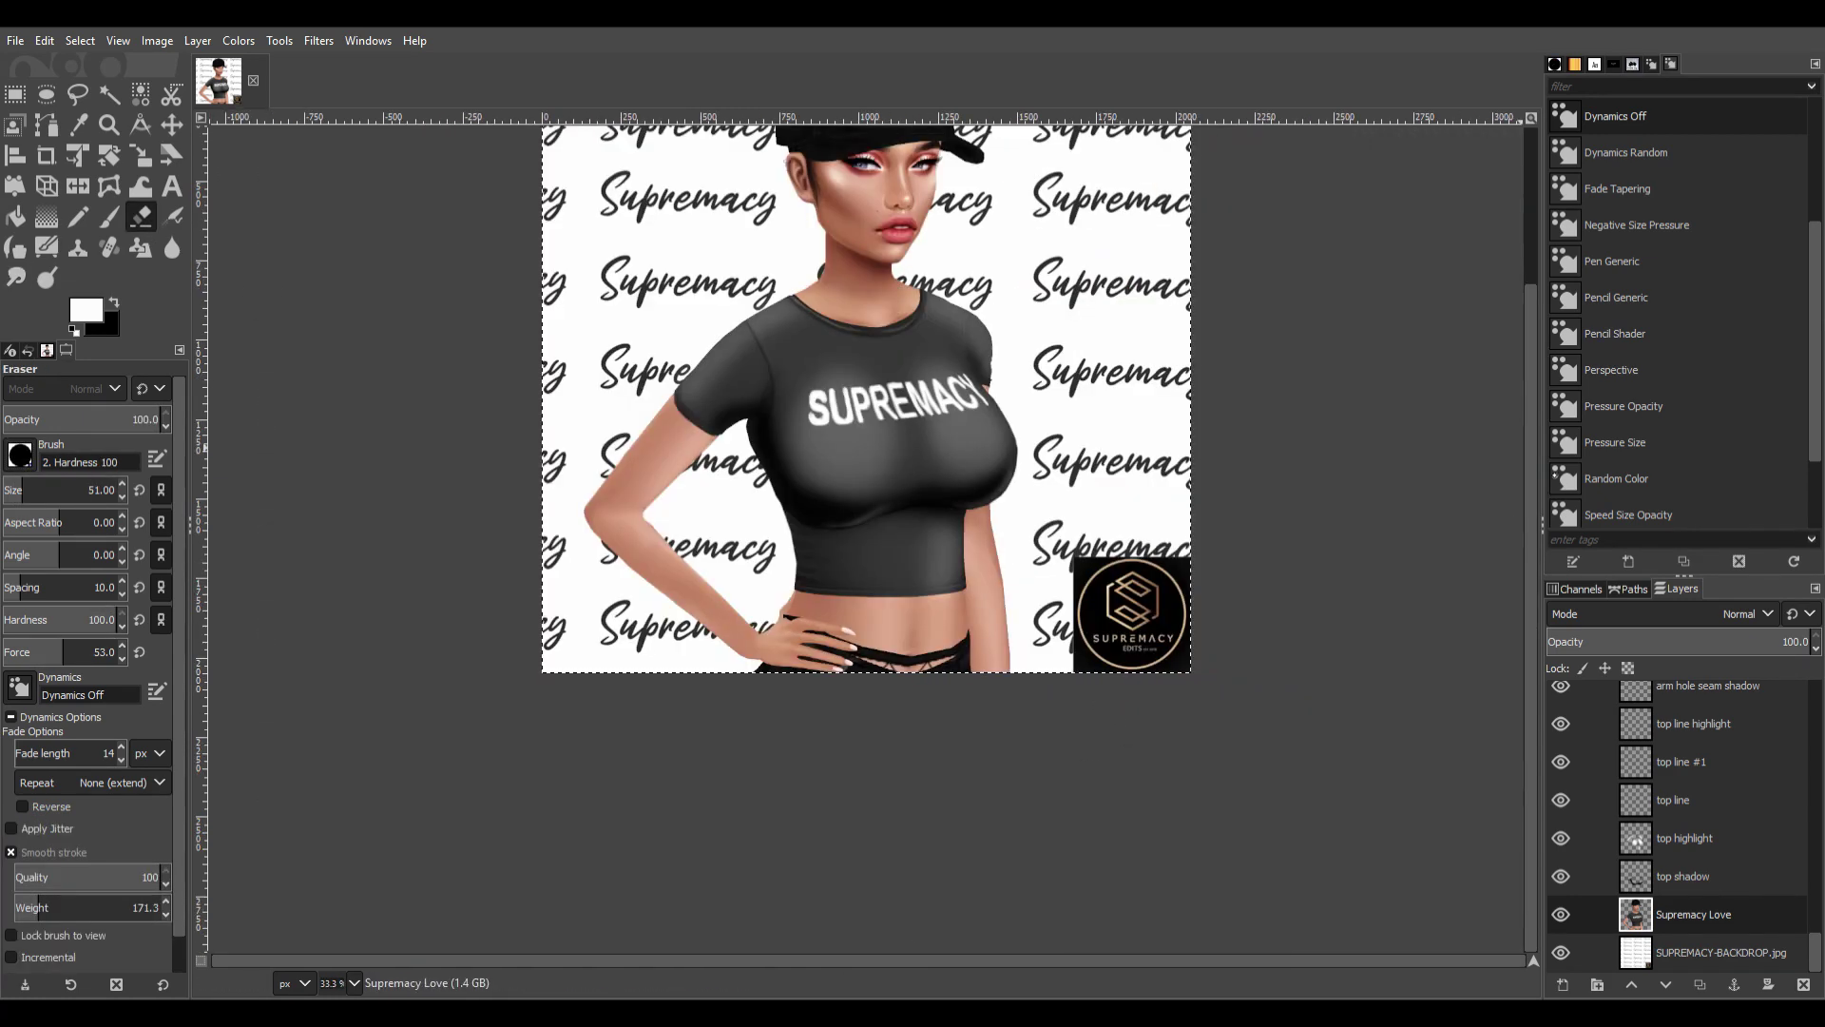
scroll(995, 480, "up", 4)
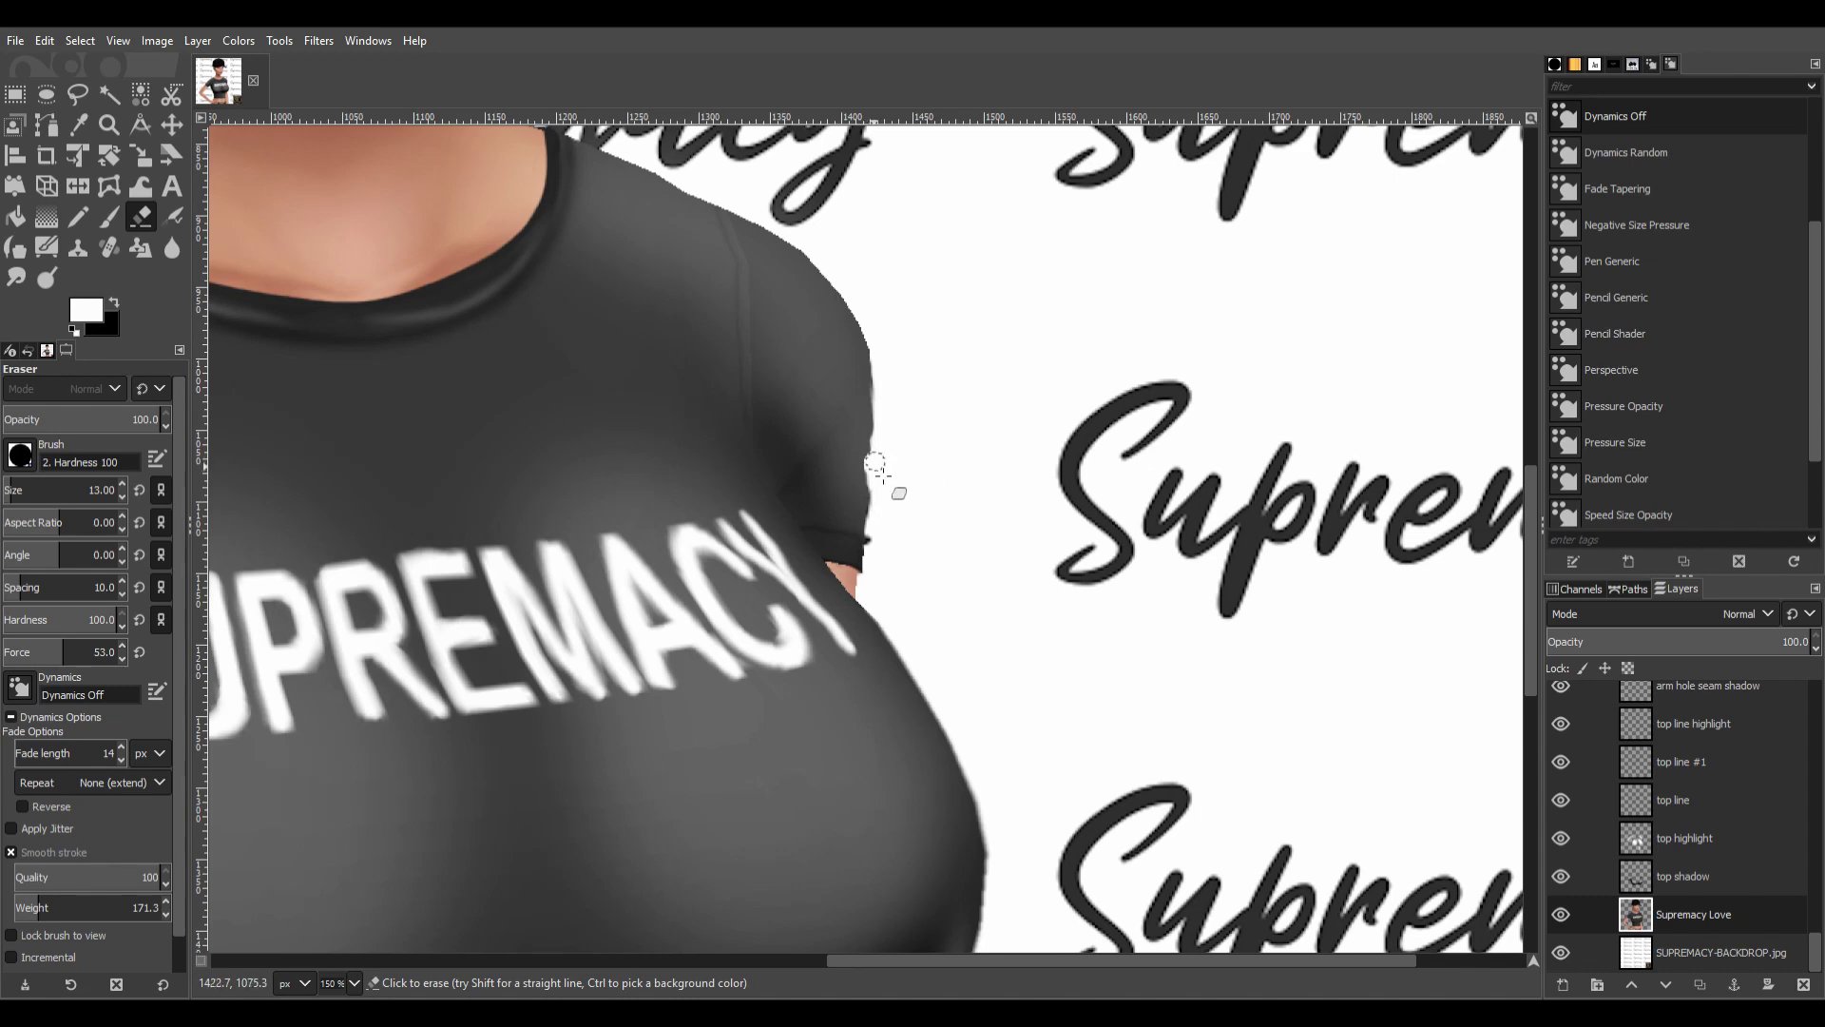
scroll(951, 321, "down", 4)
scroll(1080, 562, "up", 4)
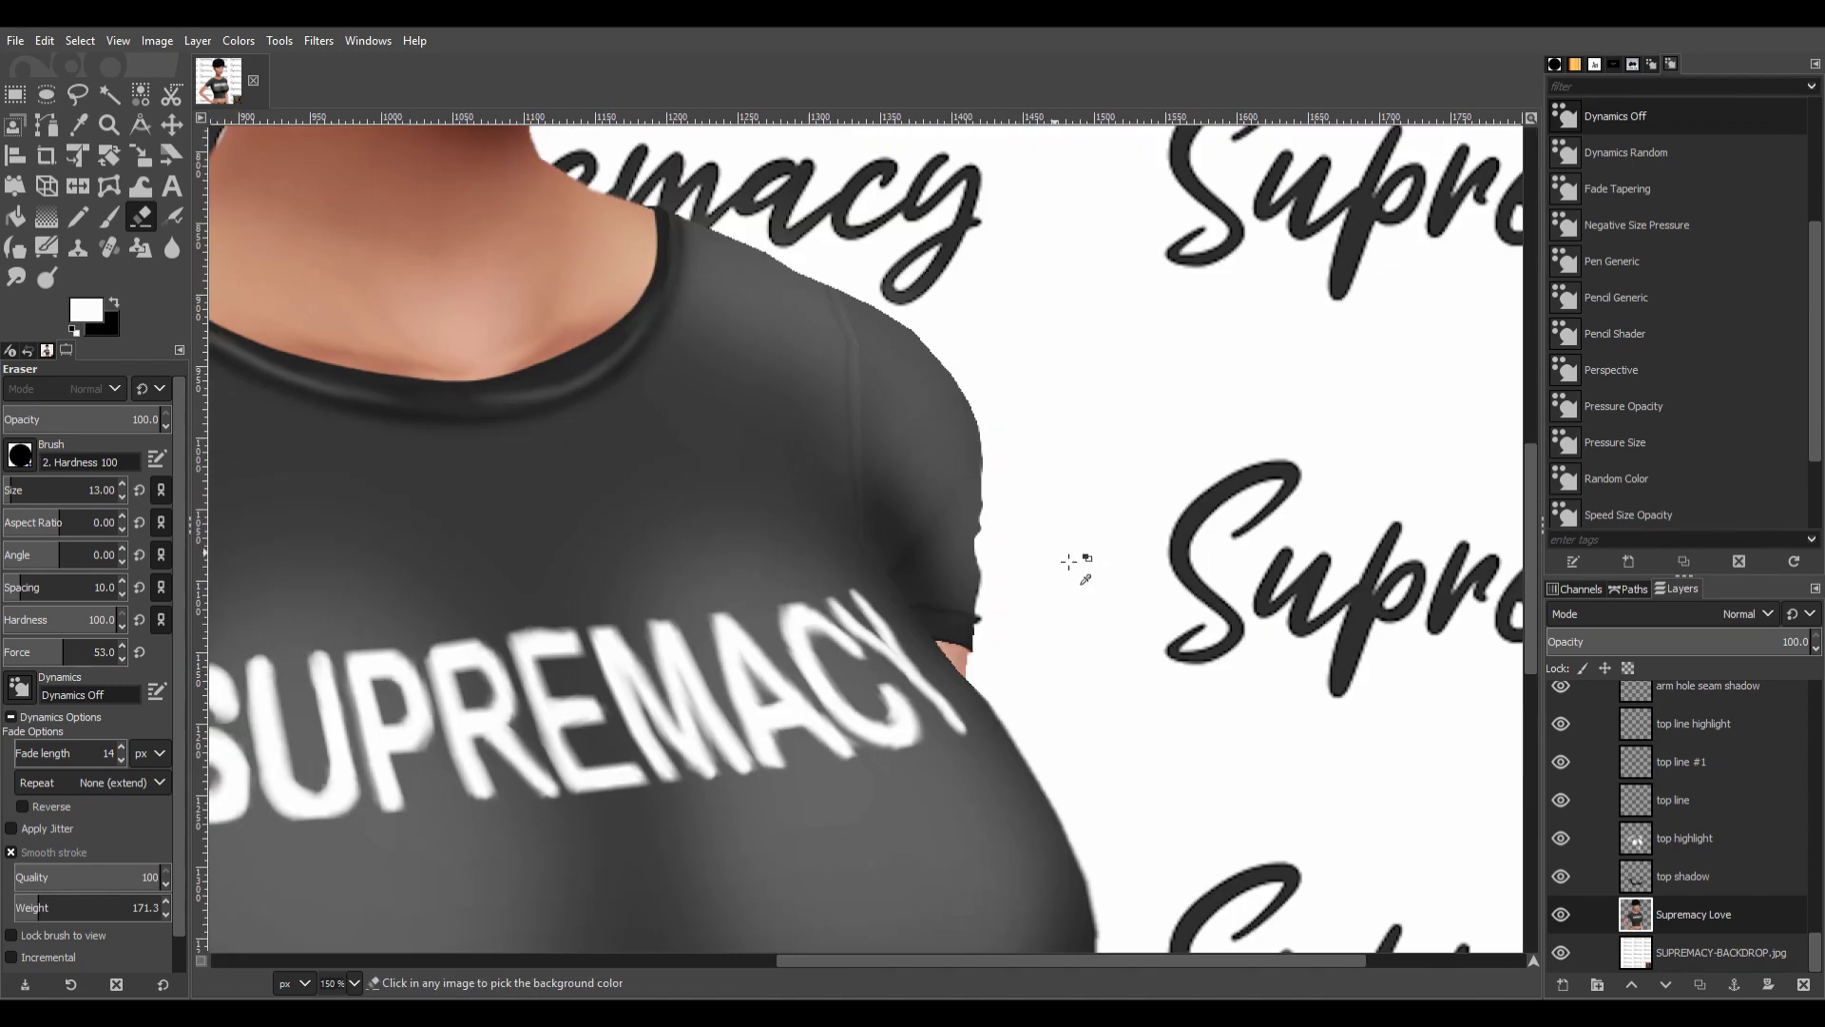
scroll(1080, 562, "down", 2)
scroll(684, 547, "up", 1)
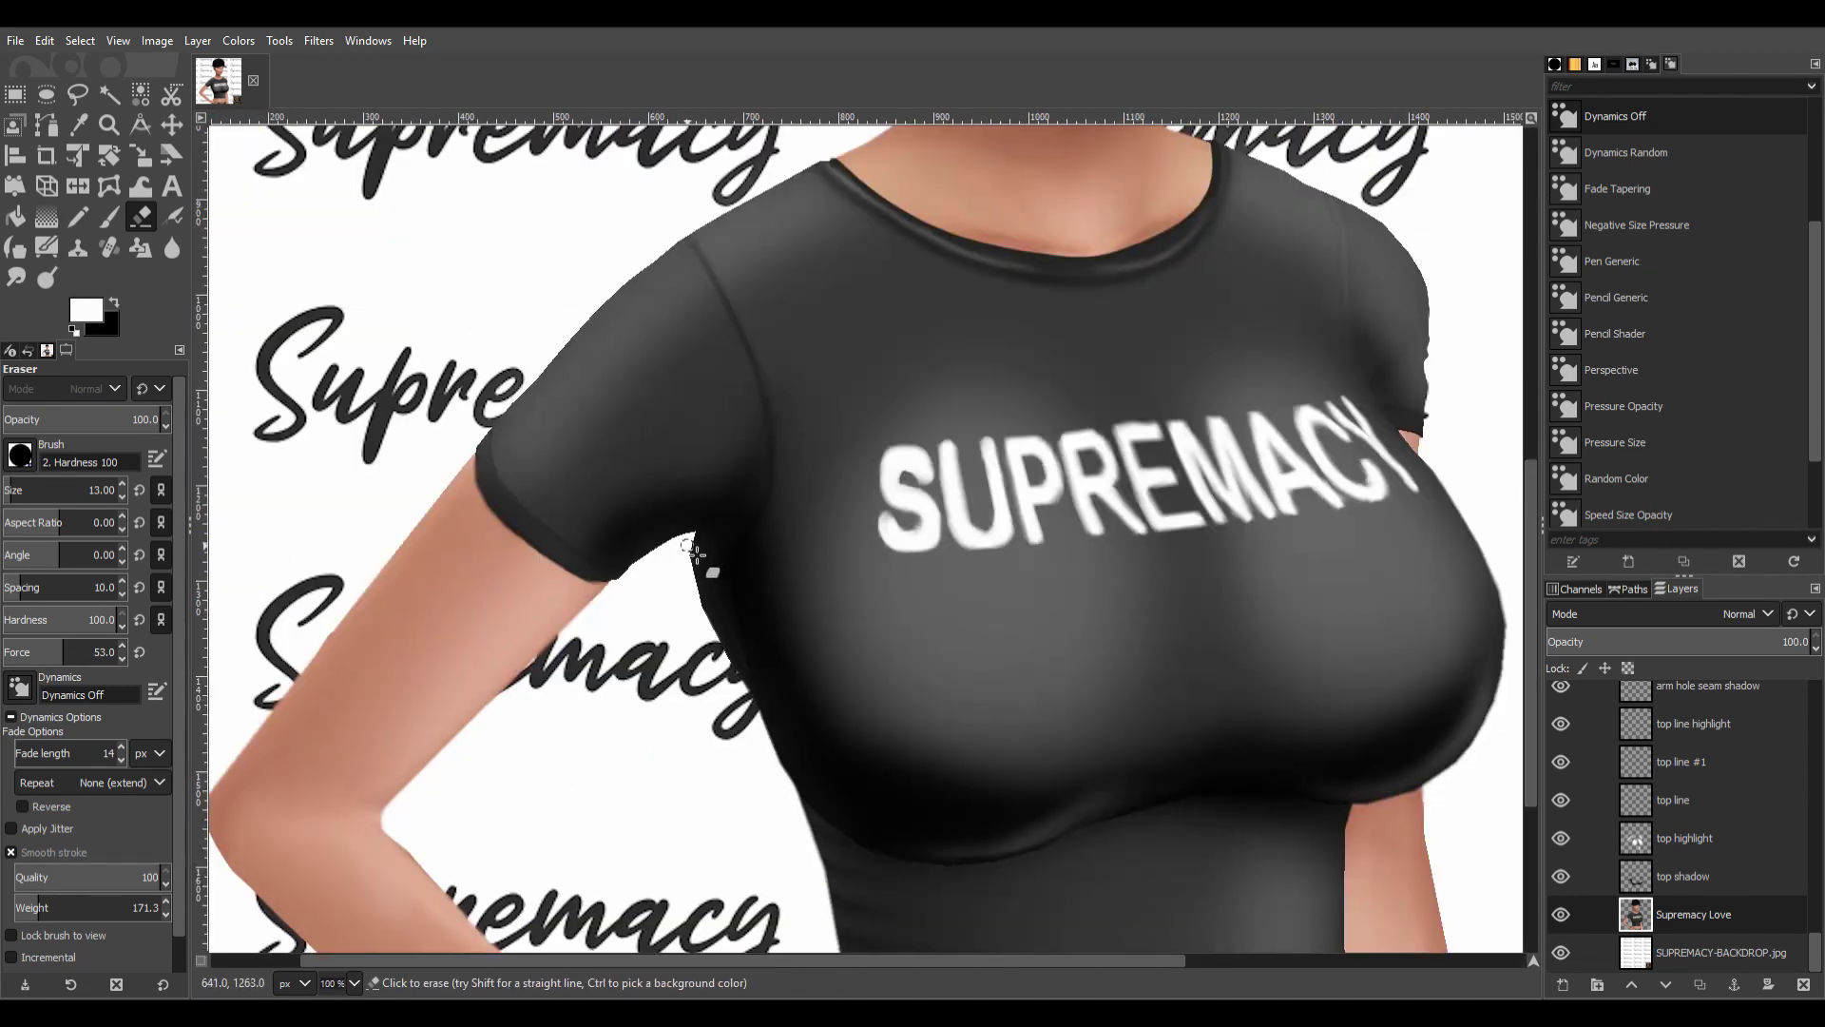
scroll(709, 775, "down", 2)
scroll(708, 775, "up", 3)
key("s")
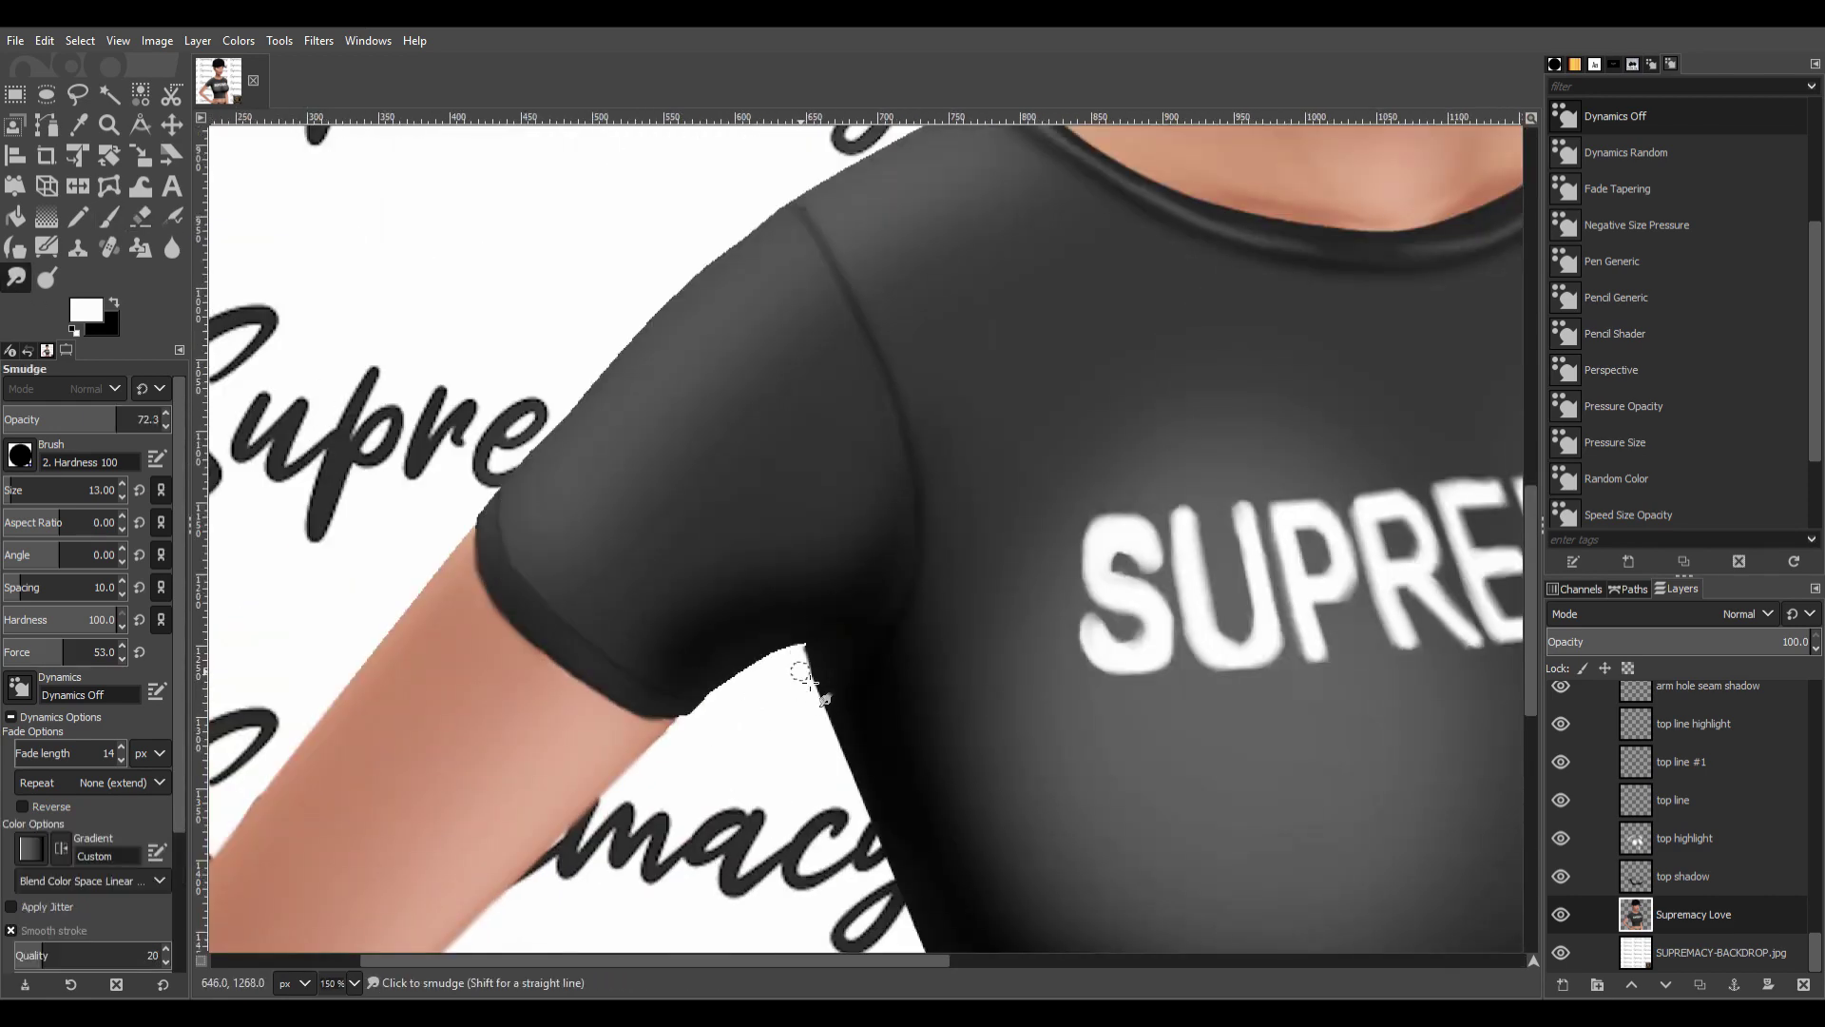
scroll(833, 903, "down", 4)
scroll(833, 903, "up", 3)
scroll(1417, 835, "up", 5)
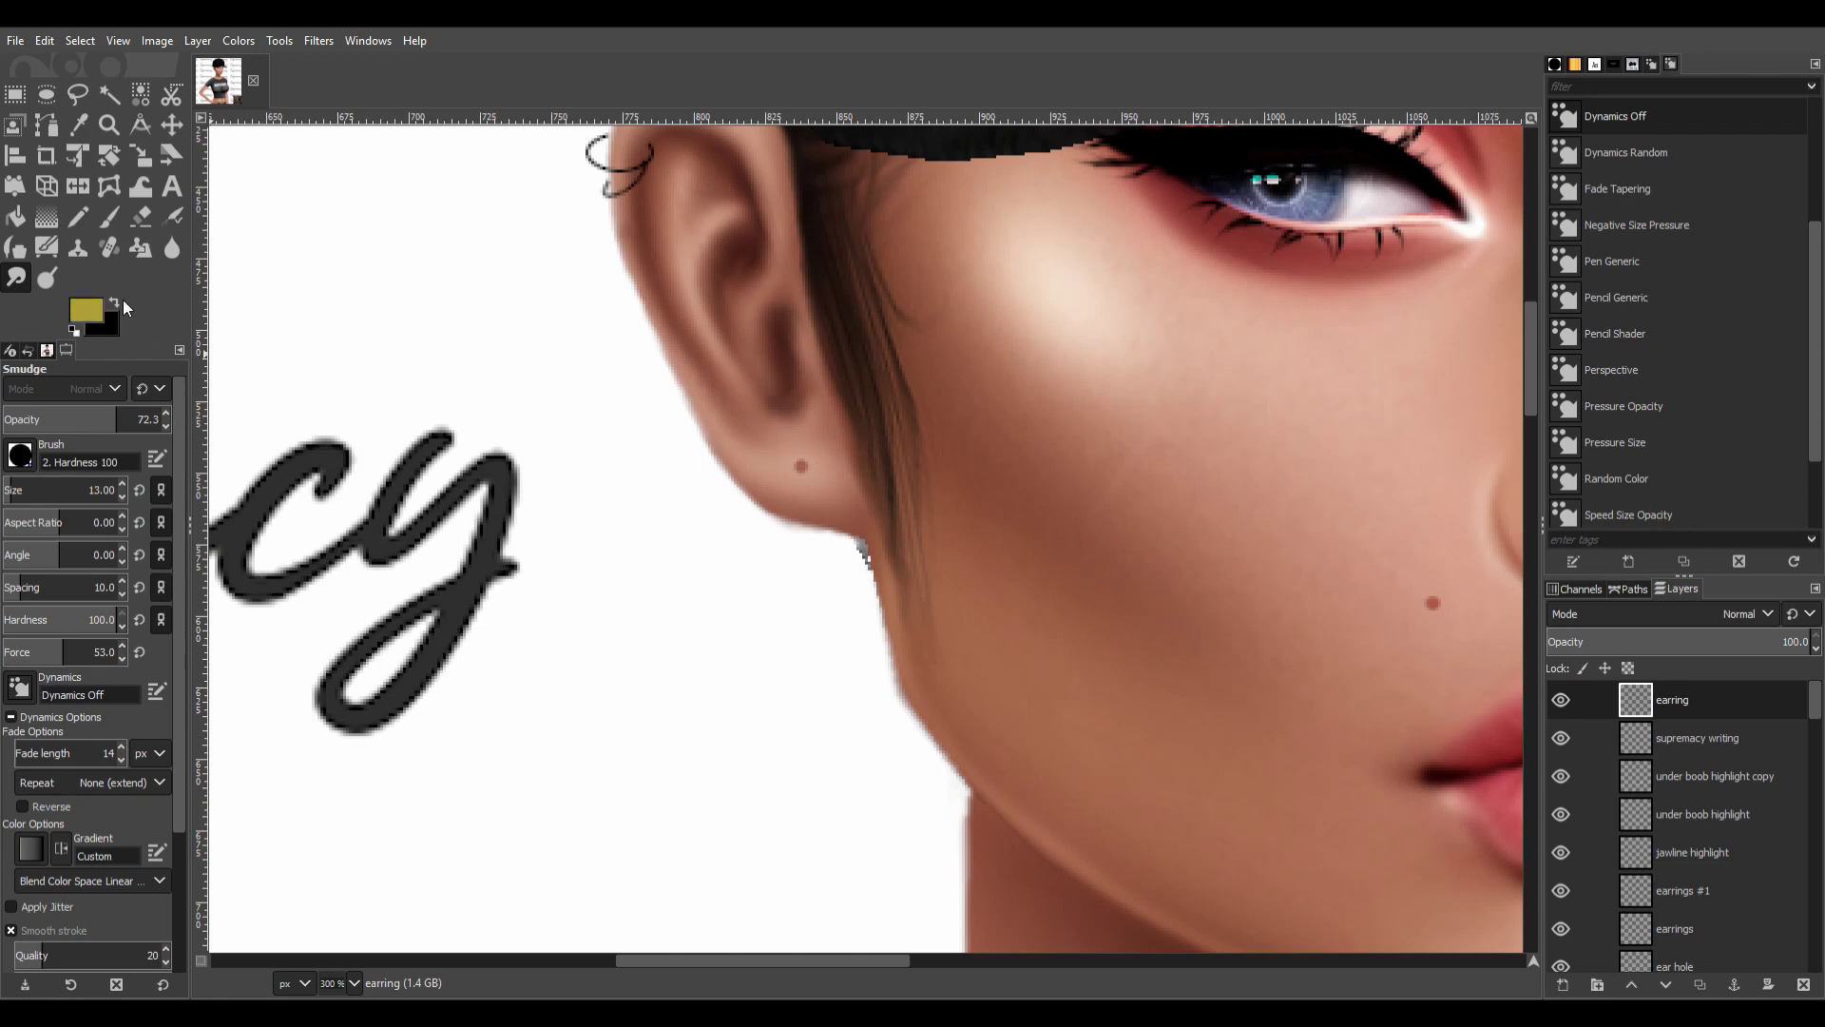
Paint a yellow disc on the earlobe, erase it into a crescent, and duplicate the layer.
left_click(88, 485)
key("p")
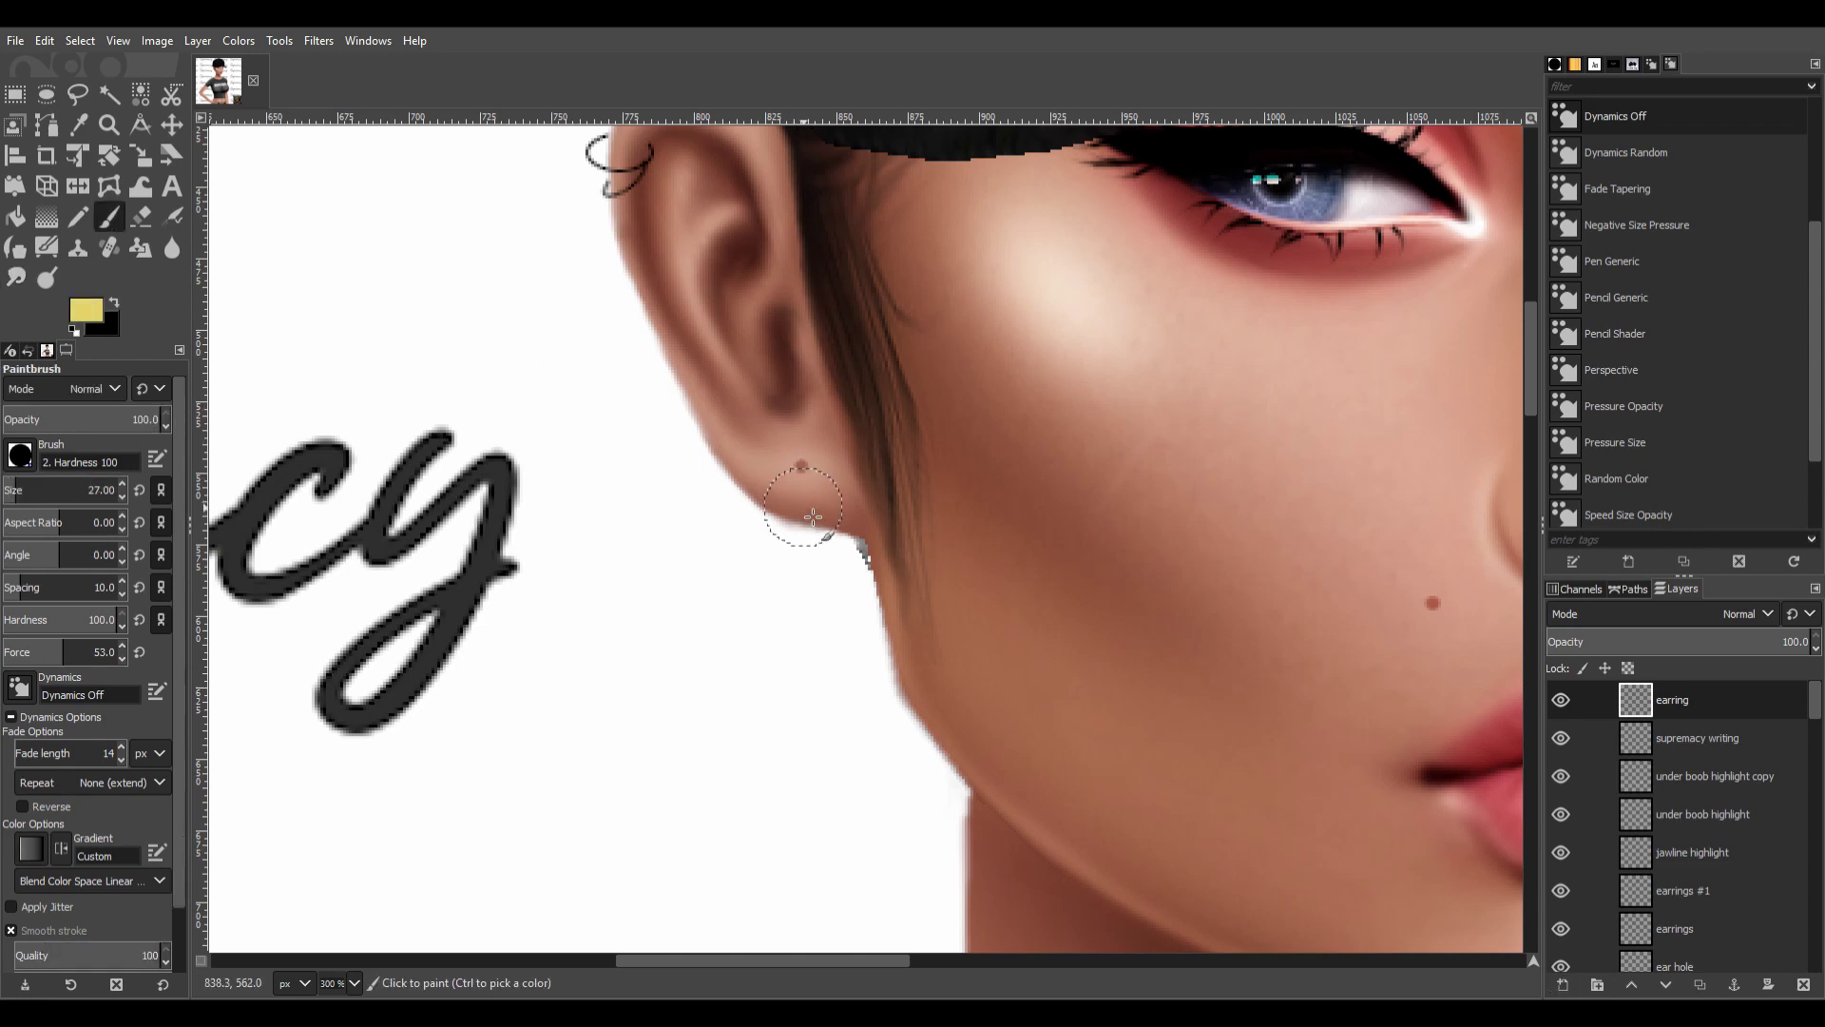
left_click(800, 532)
key("shift+e")
left_click(849, 543)
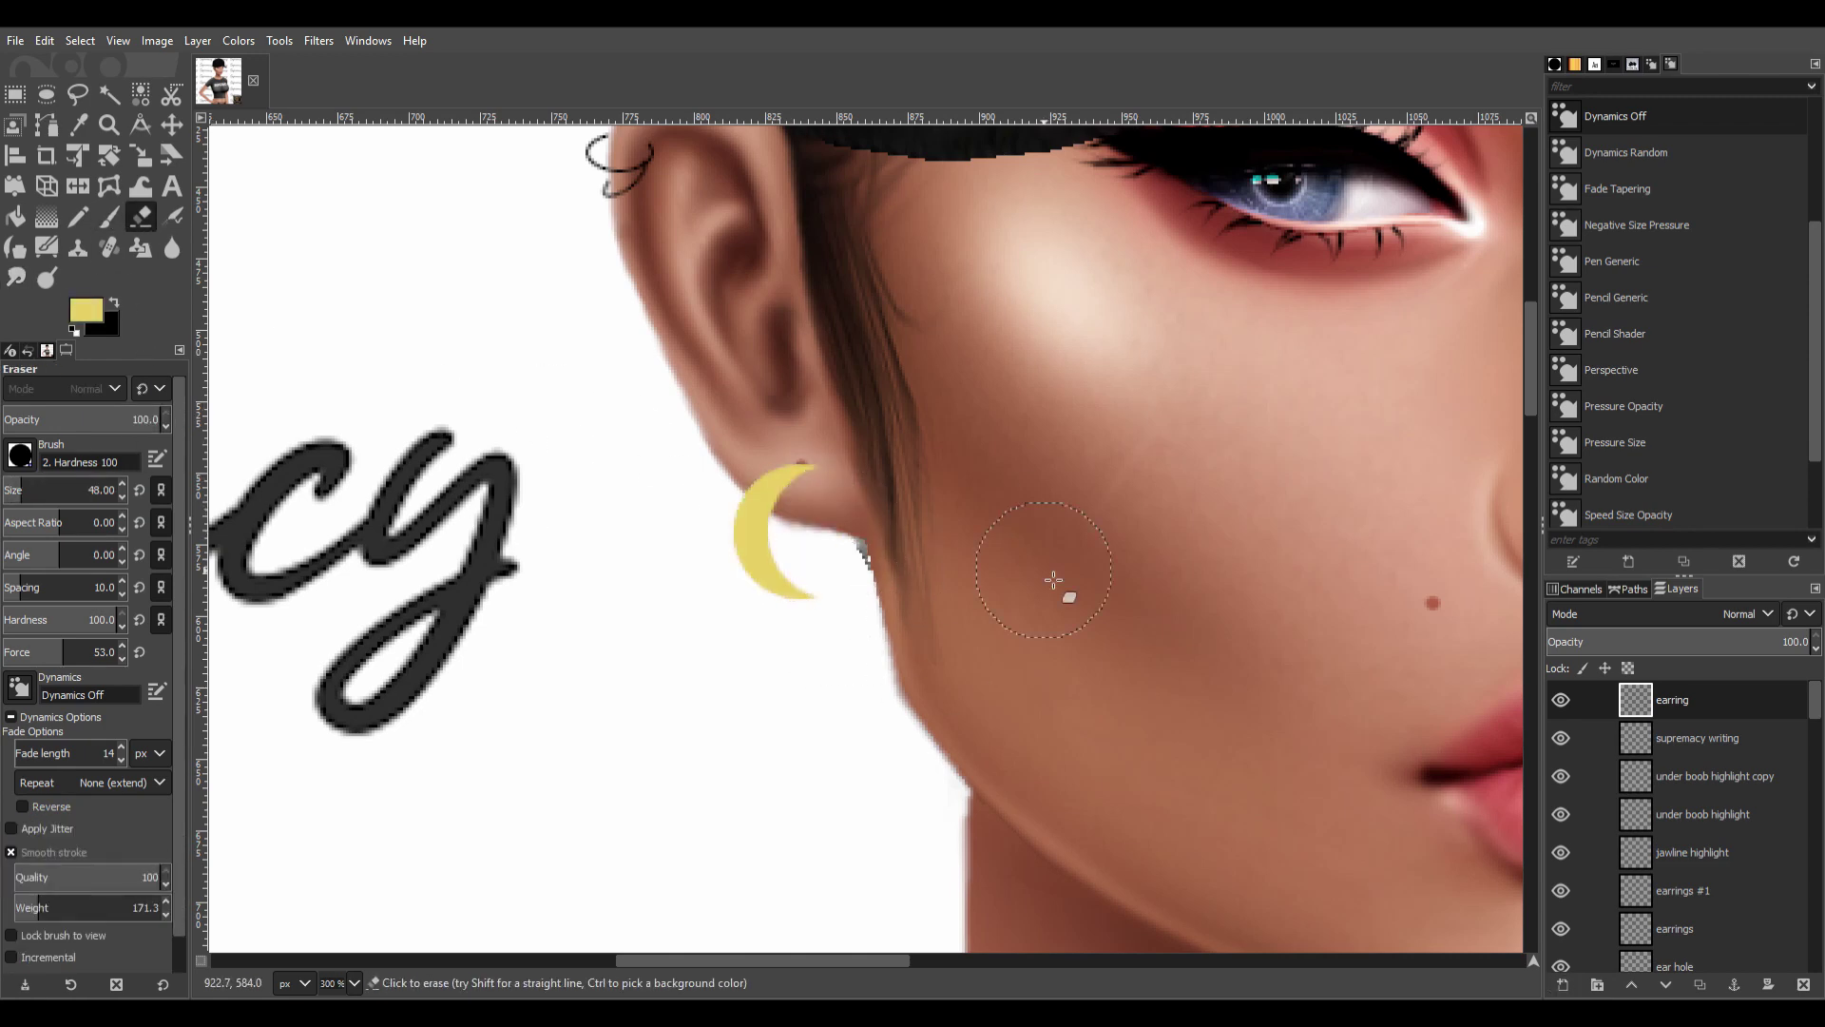
scroll(1020, 694, "down", 3)
scroll(1020, 694, "left", 3)
left_click(1700, 985)
Draw a straight chain line down from the crescent tip and add a layer for beads.
key("bracketleft")
key("bracketleft")
key("bracketleft")
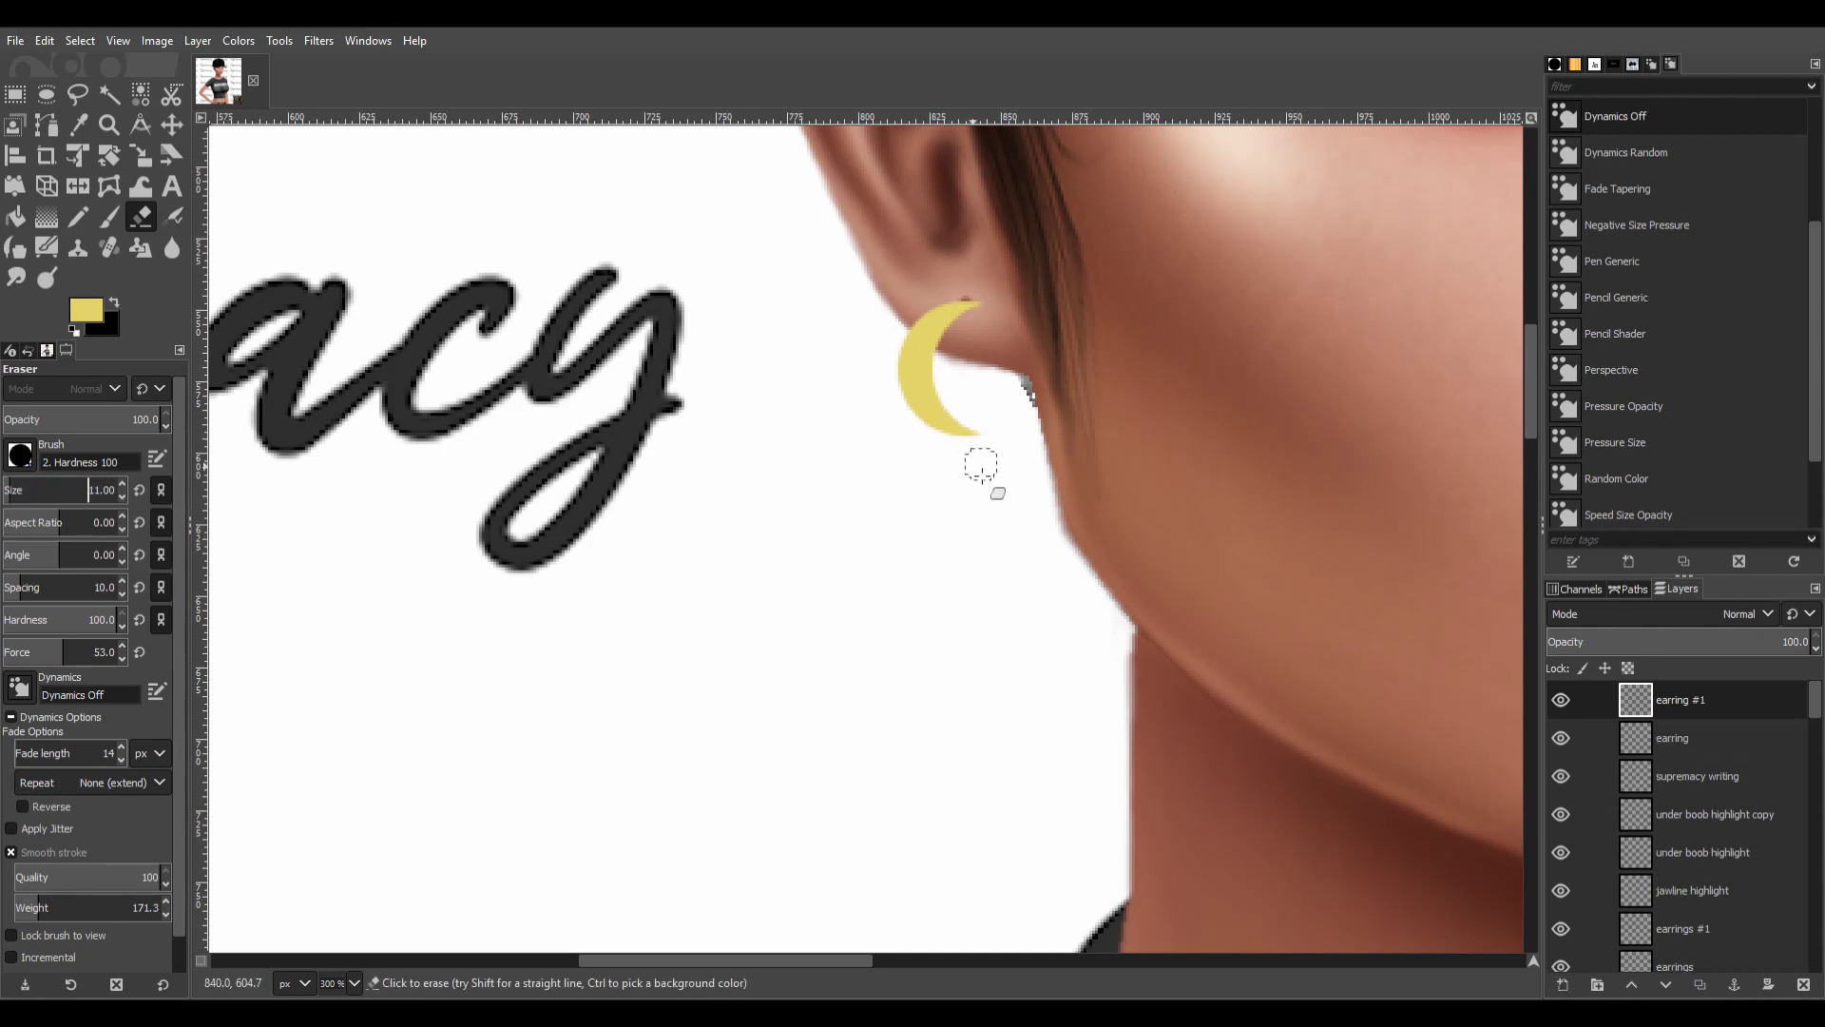
key("p")
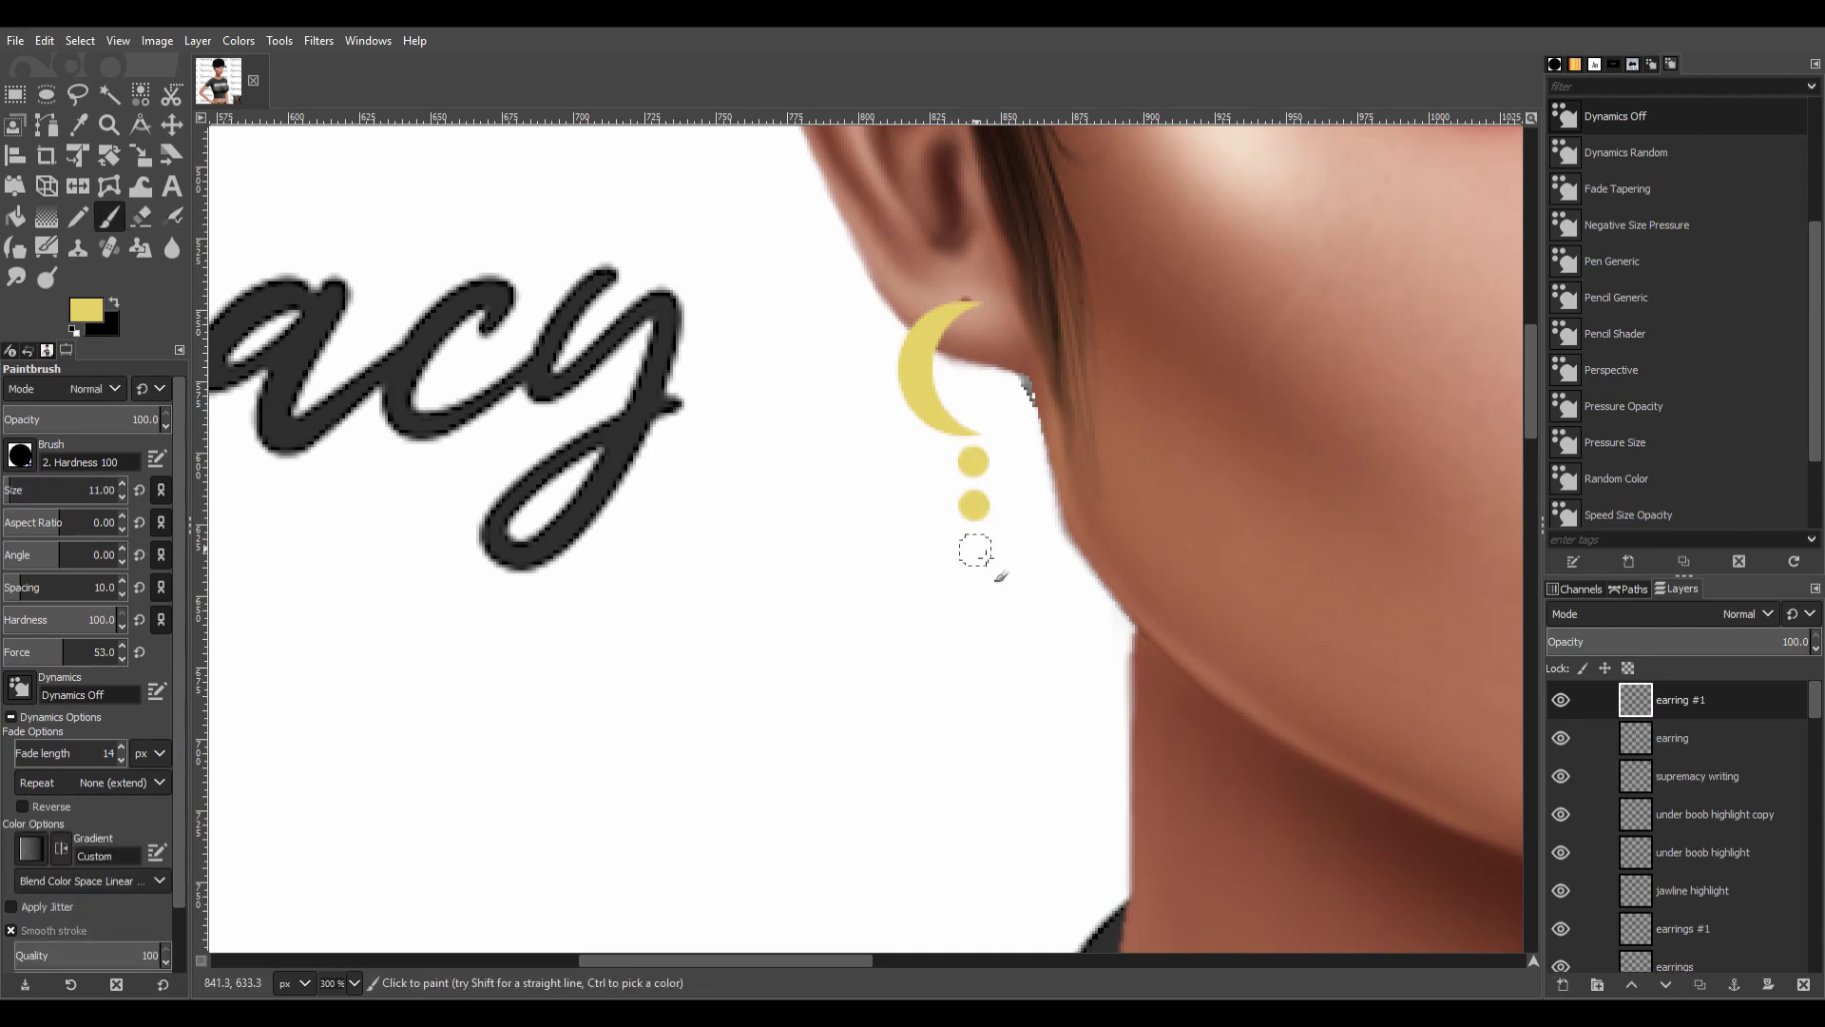
key("ctrl+z")
key("ctrl+z")
key("bracketleft")
key("bracketleft")
key("bracketleft")
left_click(969, 435)
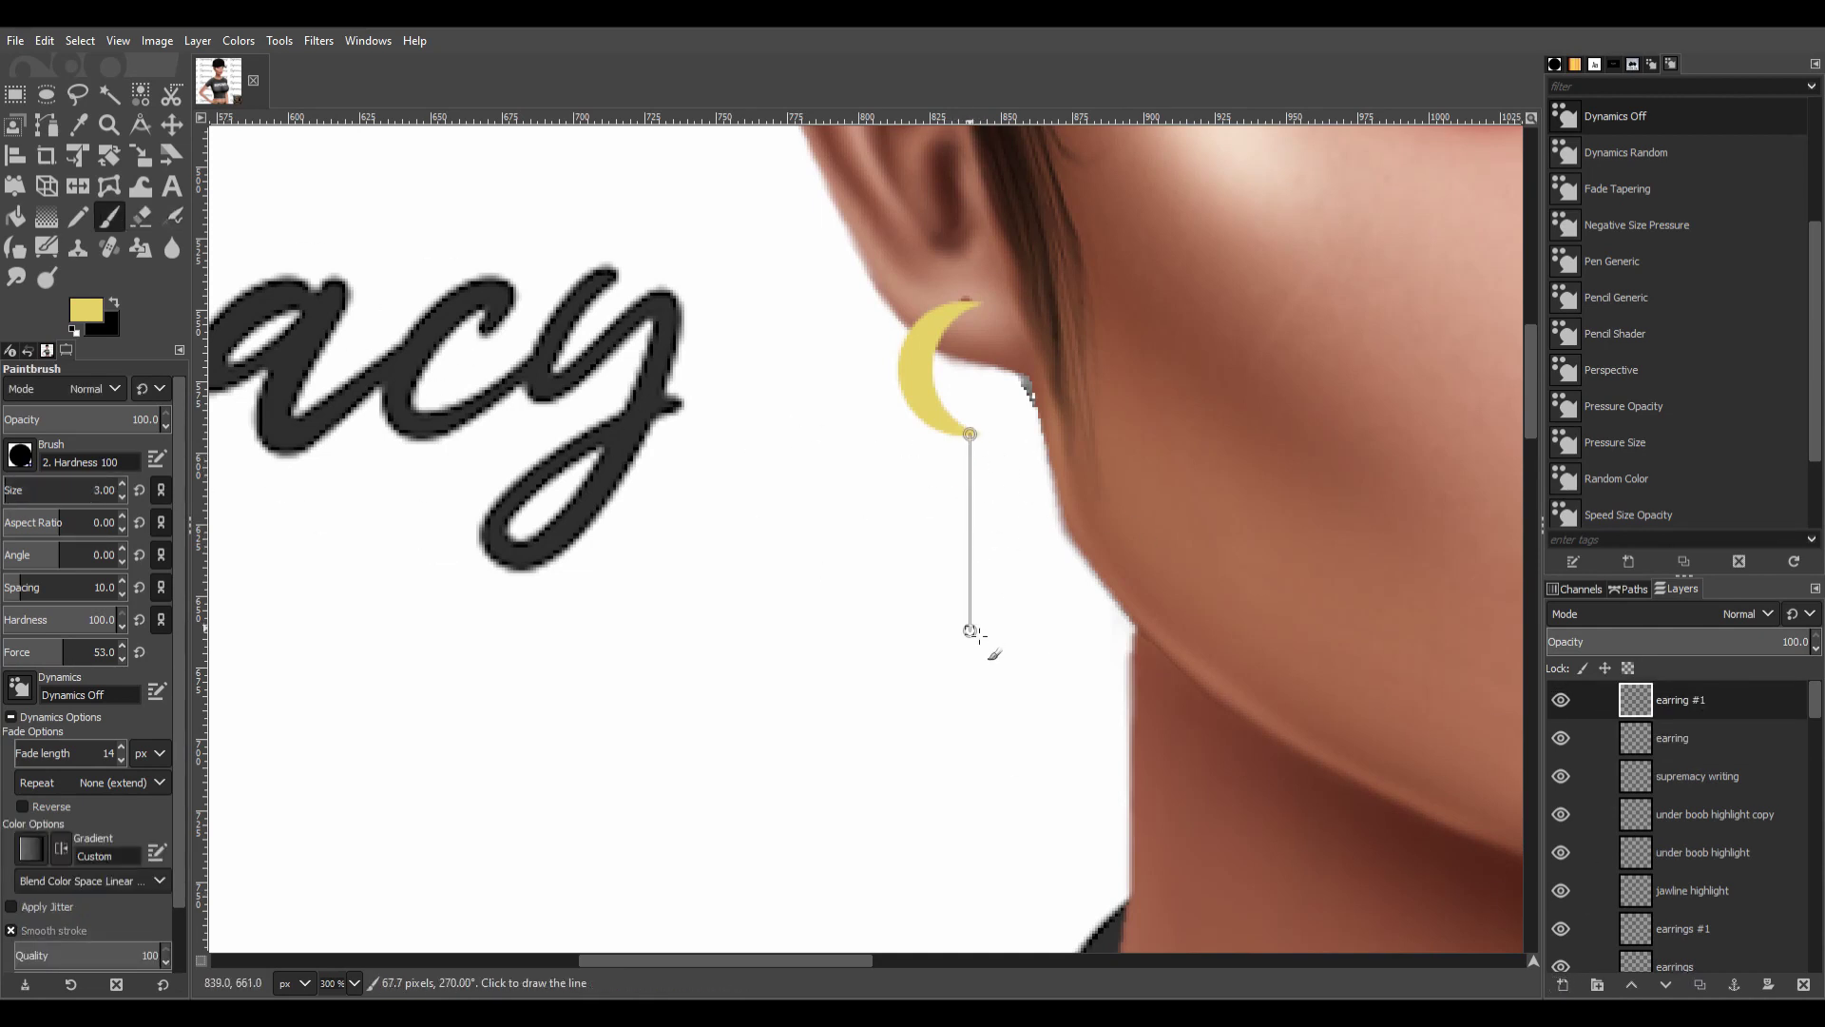
left_click(969, 629, "shift")
key("shift+ctrl+d")
key("bracketright")
key("bracketright")
key("bracketright")
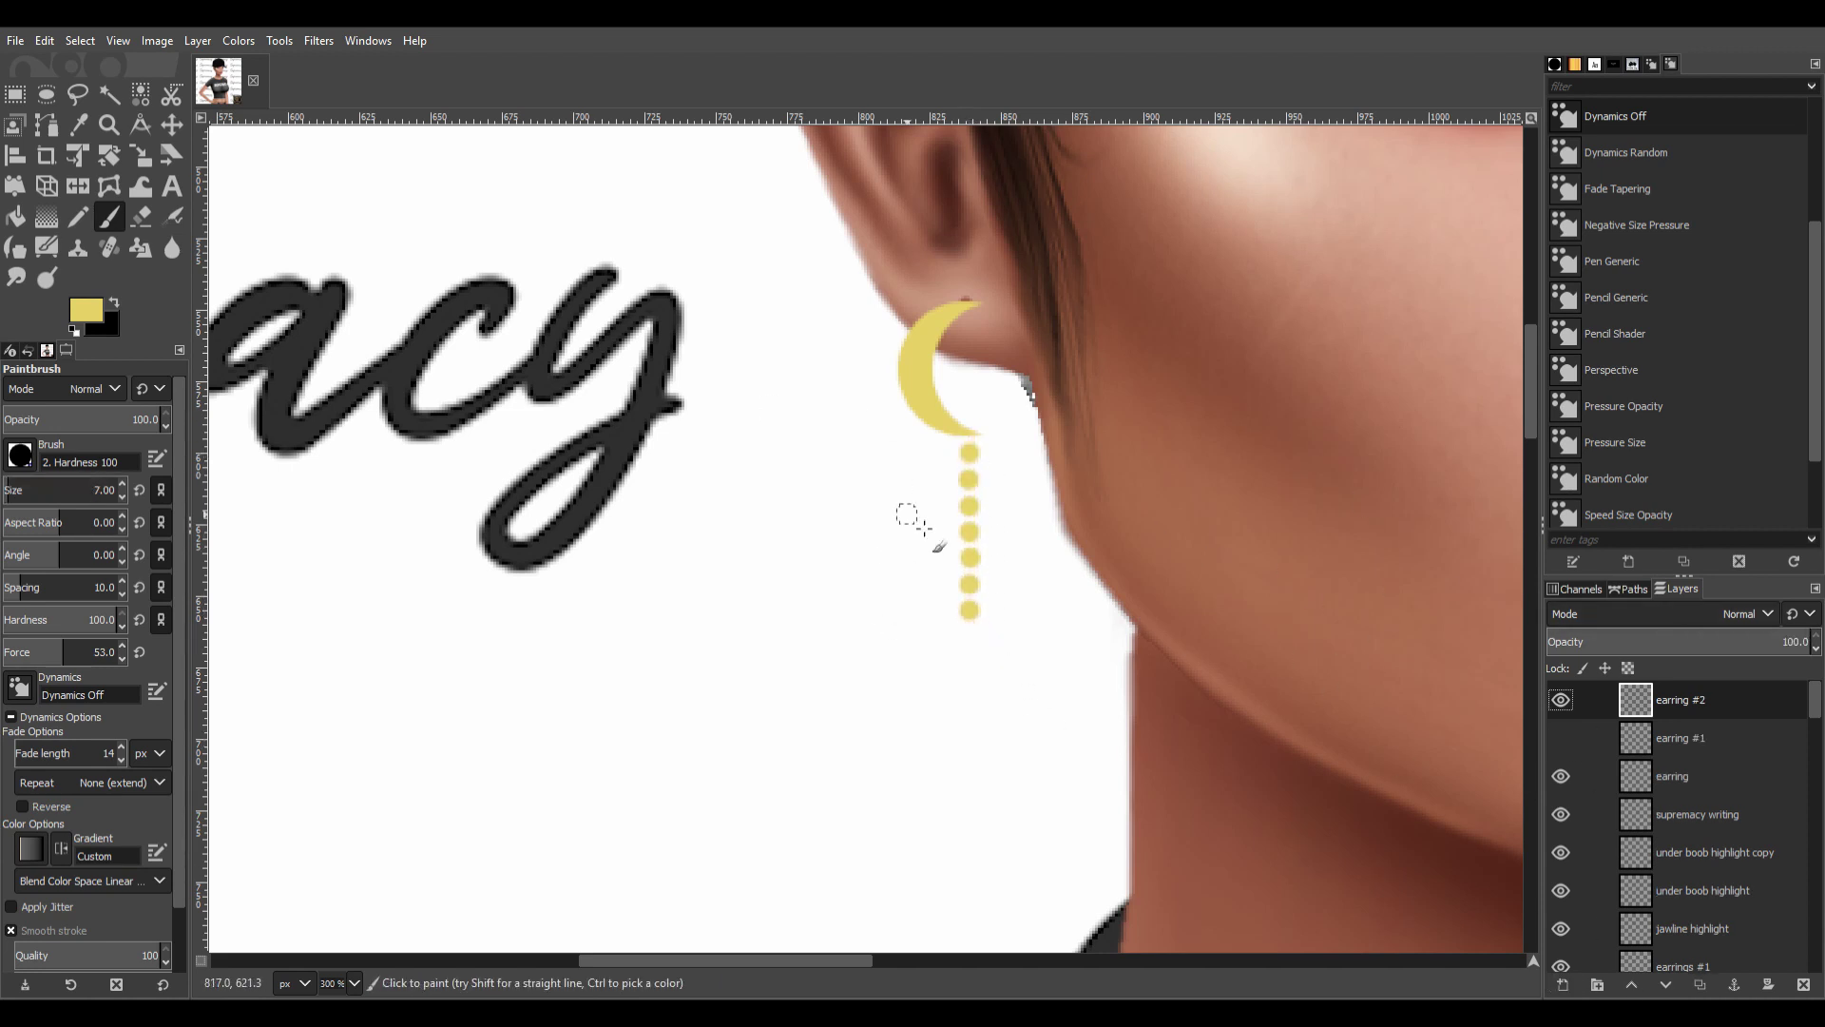
scroll(923, 528, "up", 2)
key("bracketleft")
key("bracketleft")
key("bracketleft")
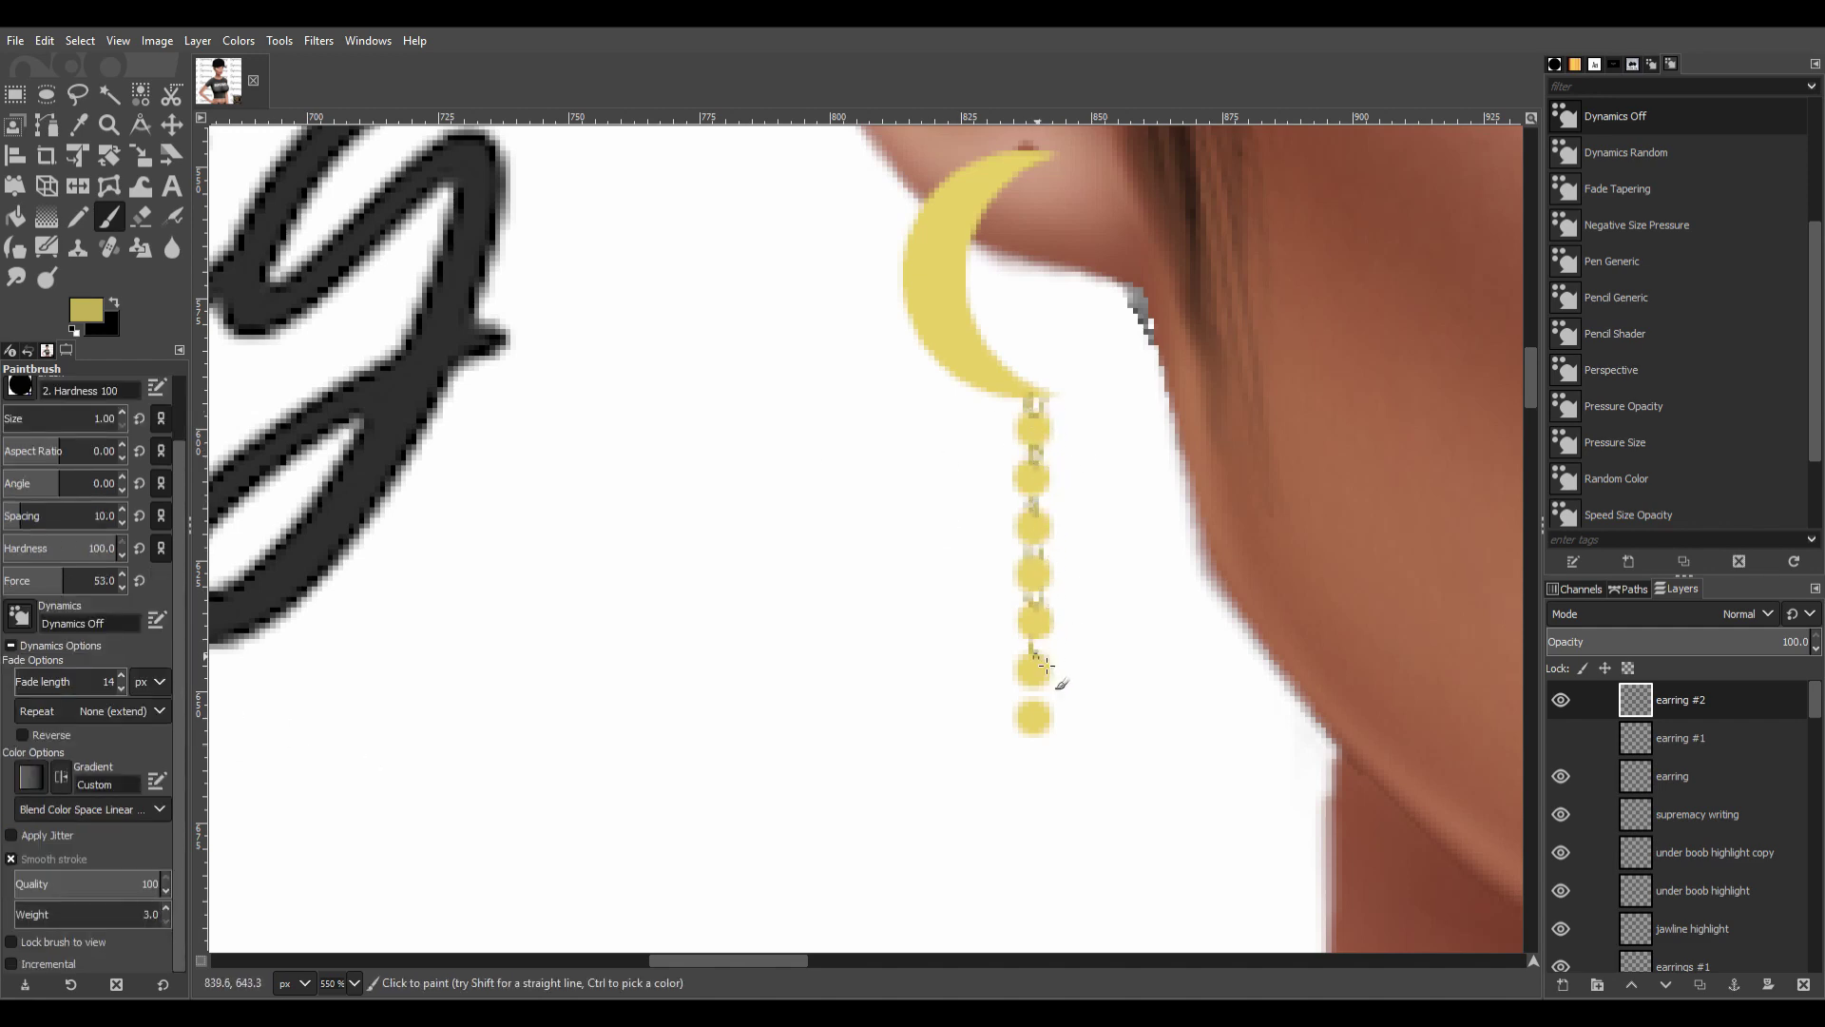
scroll(1193, 735, "down", 1)
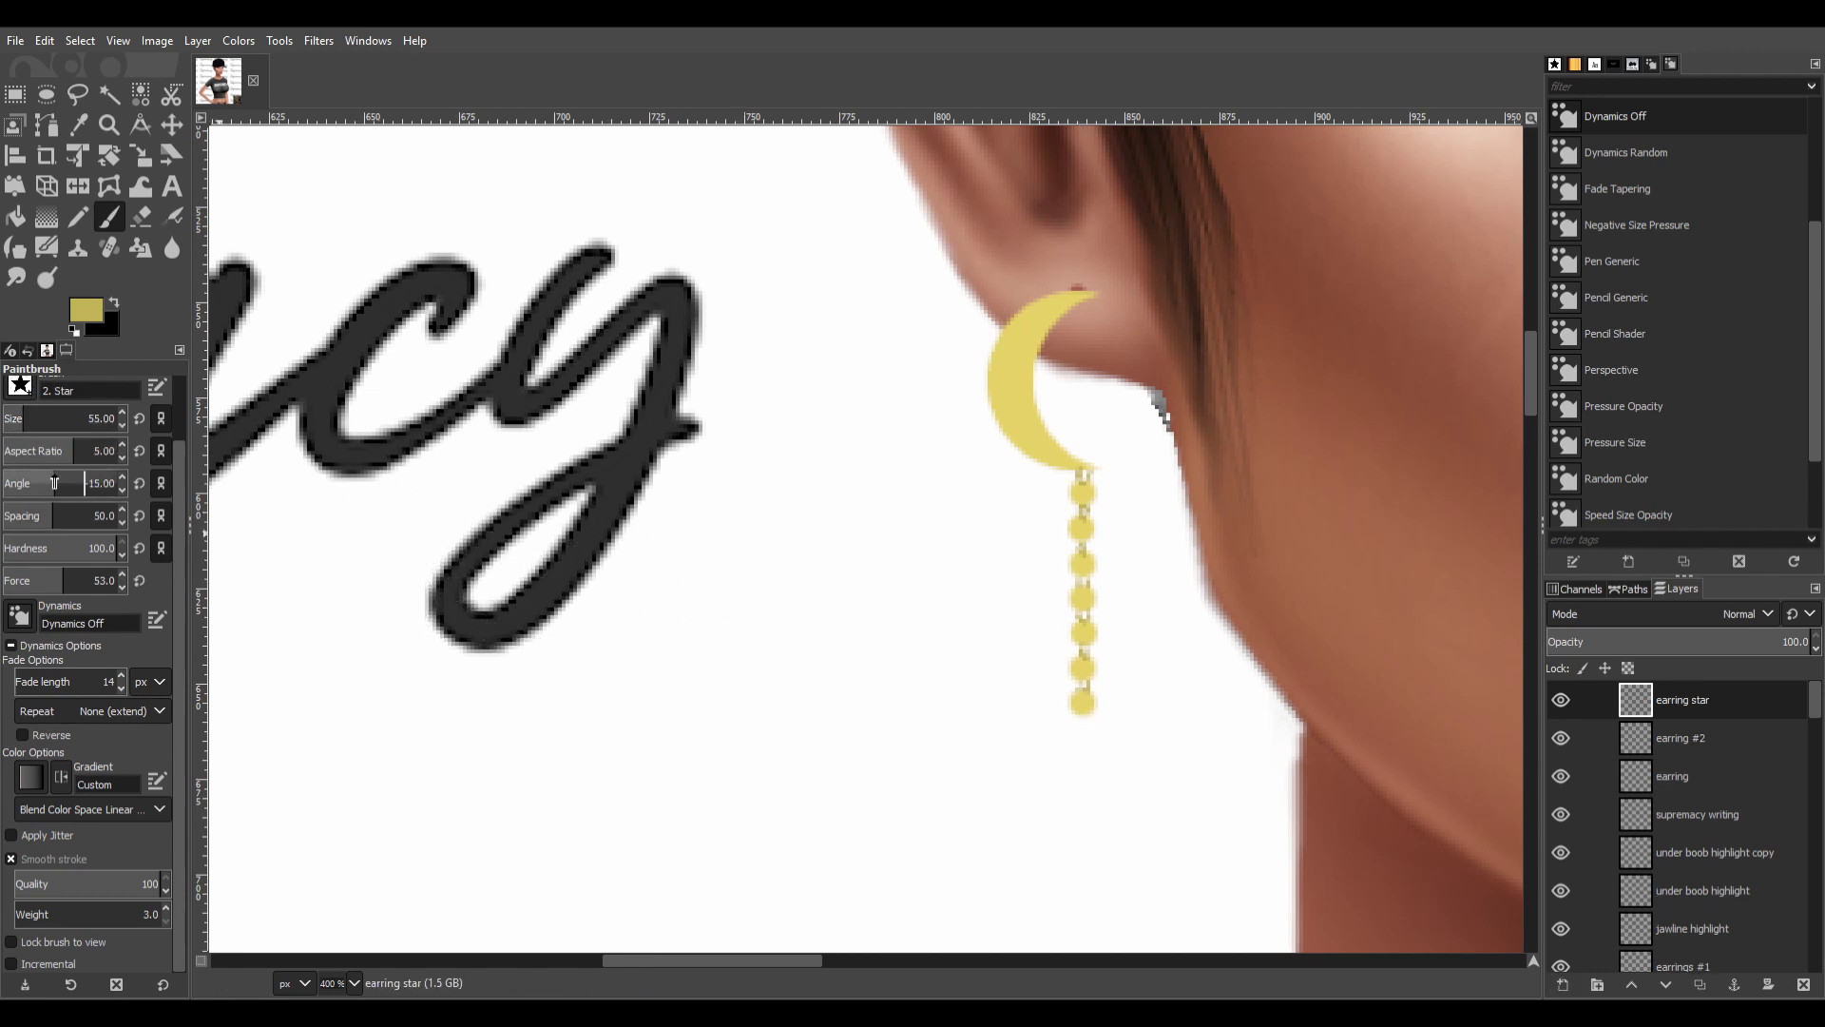
Stamp a yellow Star-brush pendant at the chain end, resizing the brush to fit.
scroll(54, 483, "down", 3)
scroll(57, 515, "up", 2)
left_click(1081, 819)
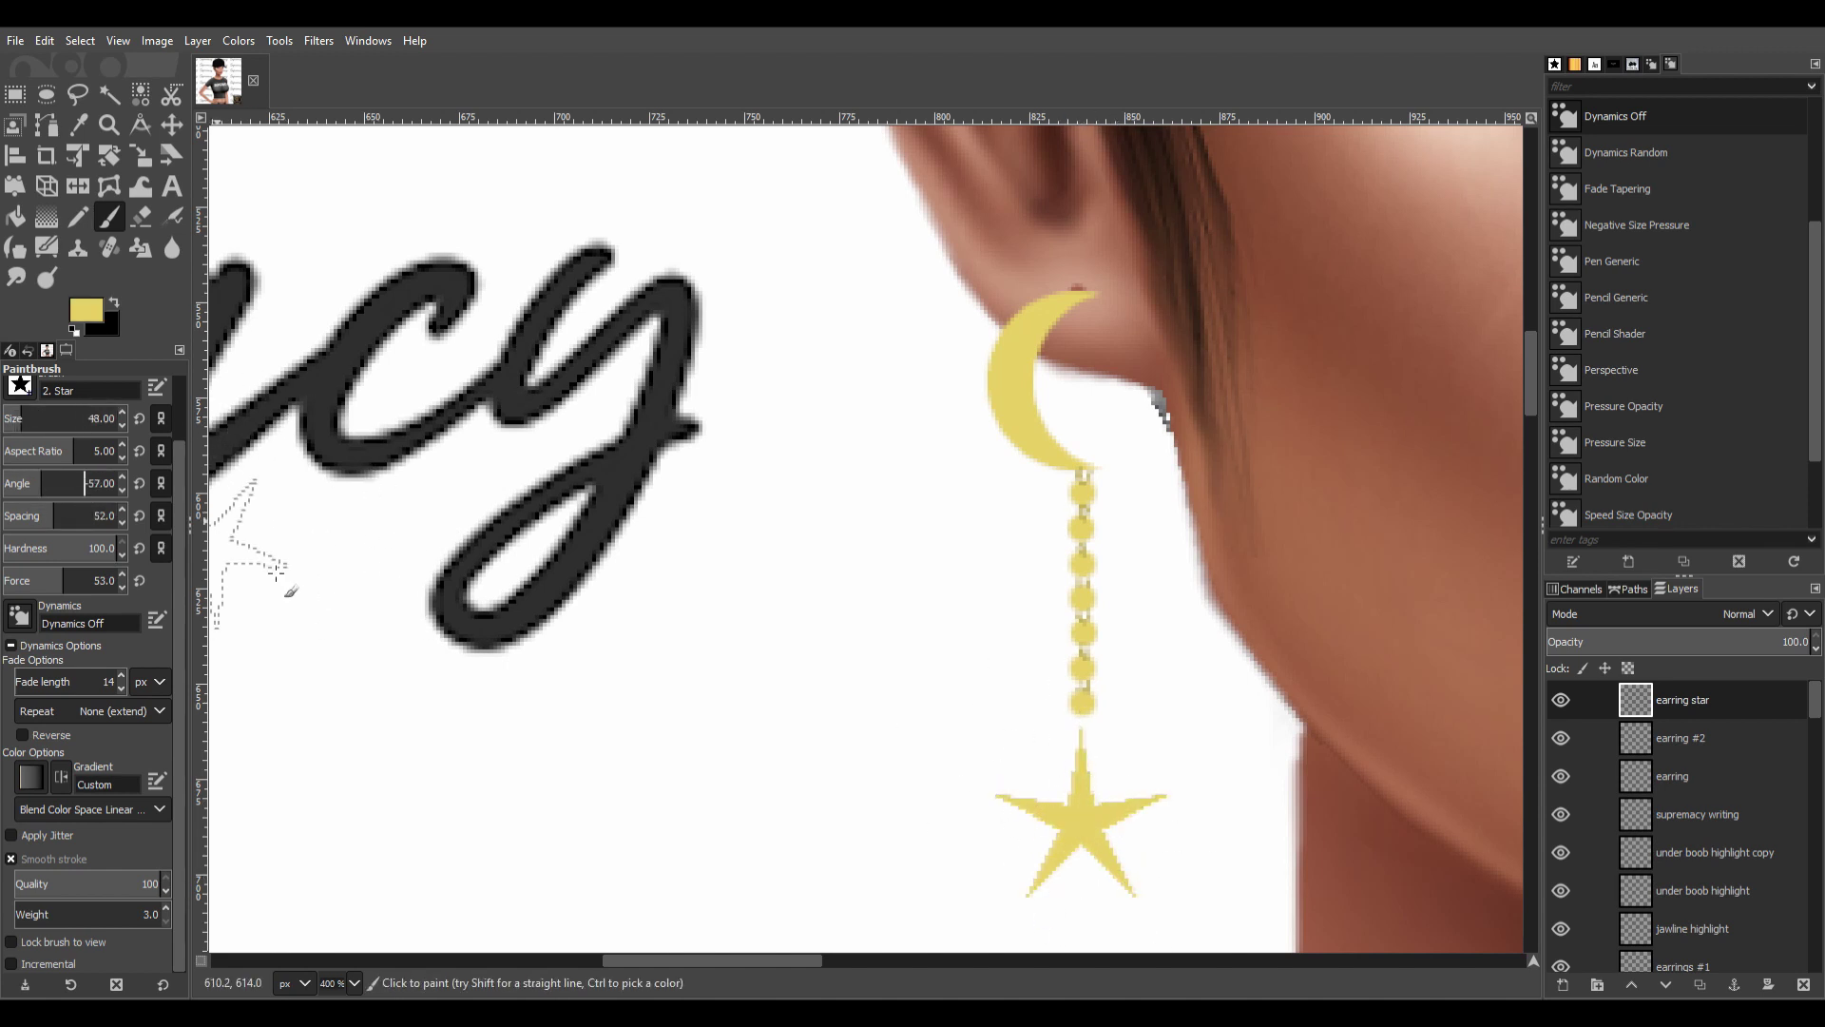
key("ctrl+z")
key("shift+ctrl+j")
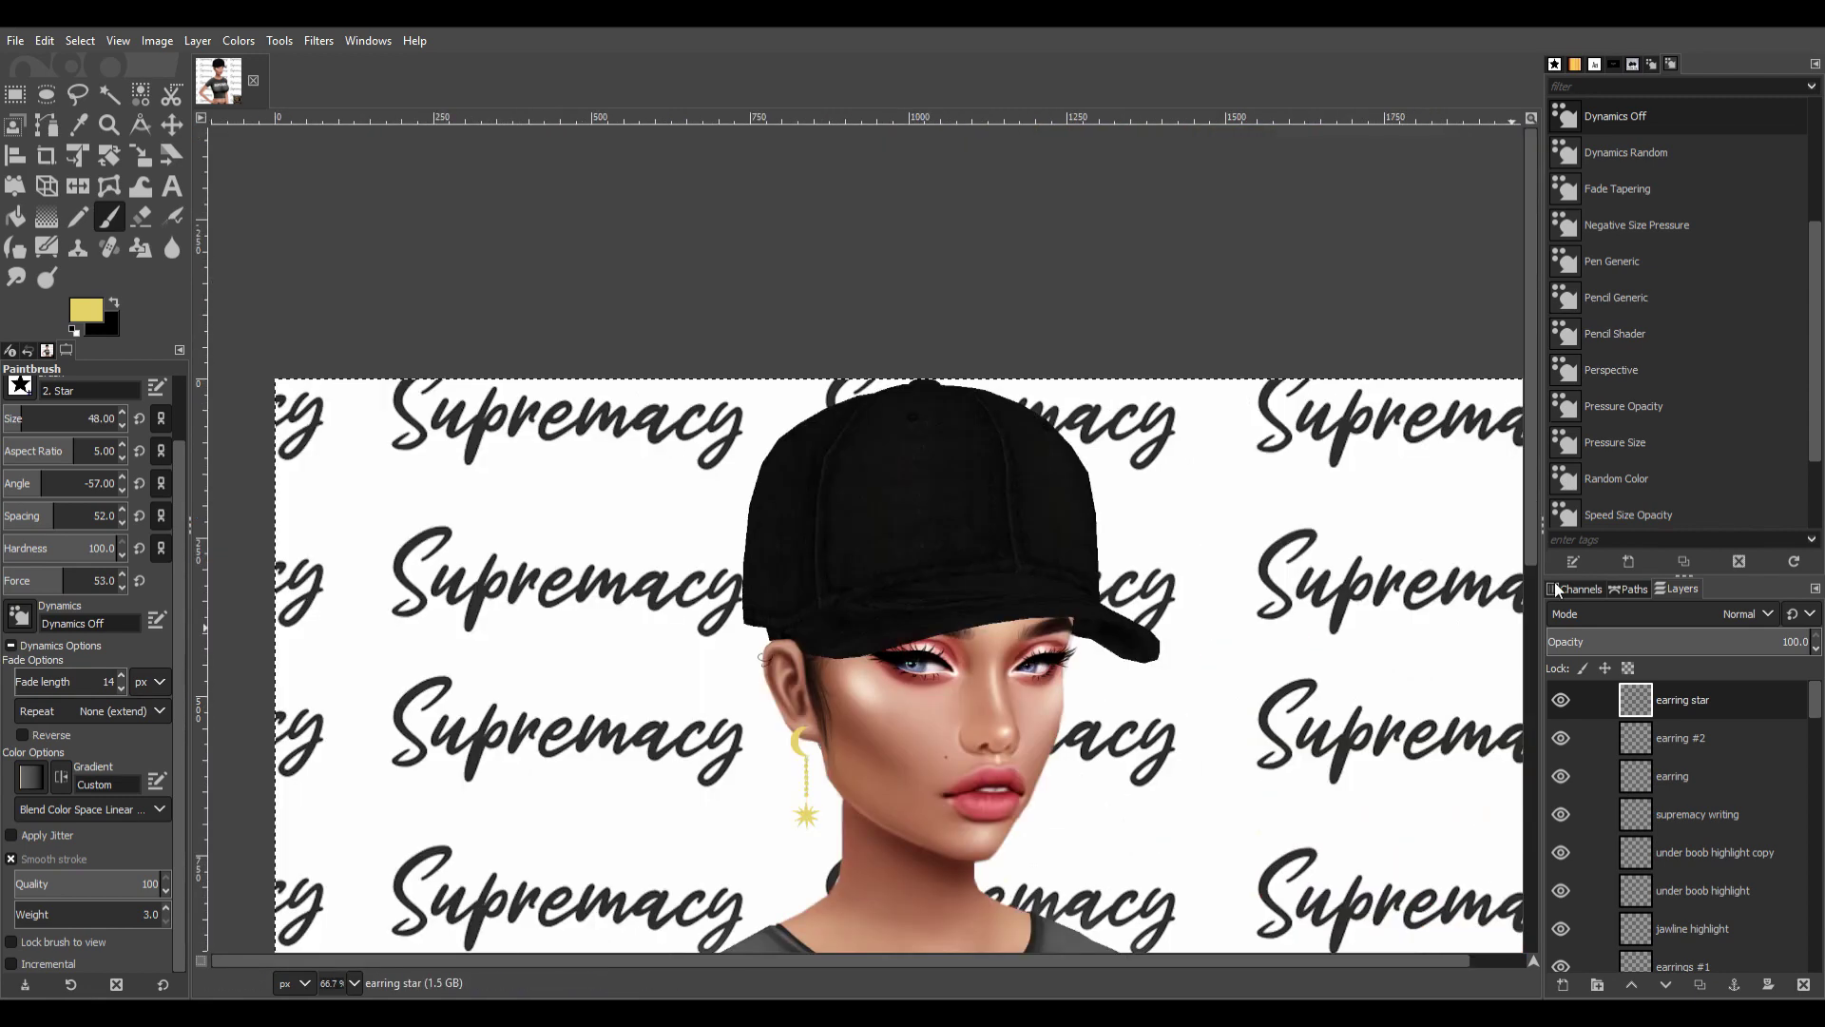
key("3")
left_click_drag(95, 515, 9, 515)
left_click_drag(60, 418, 48, 418)
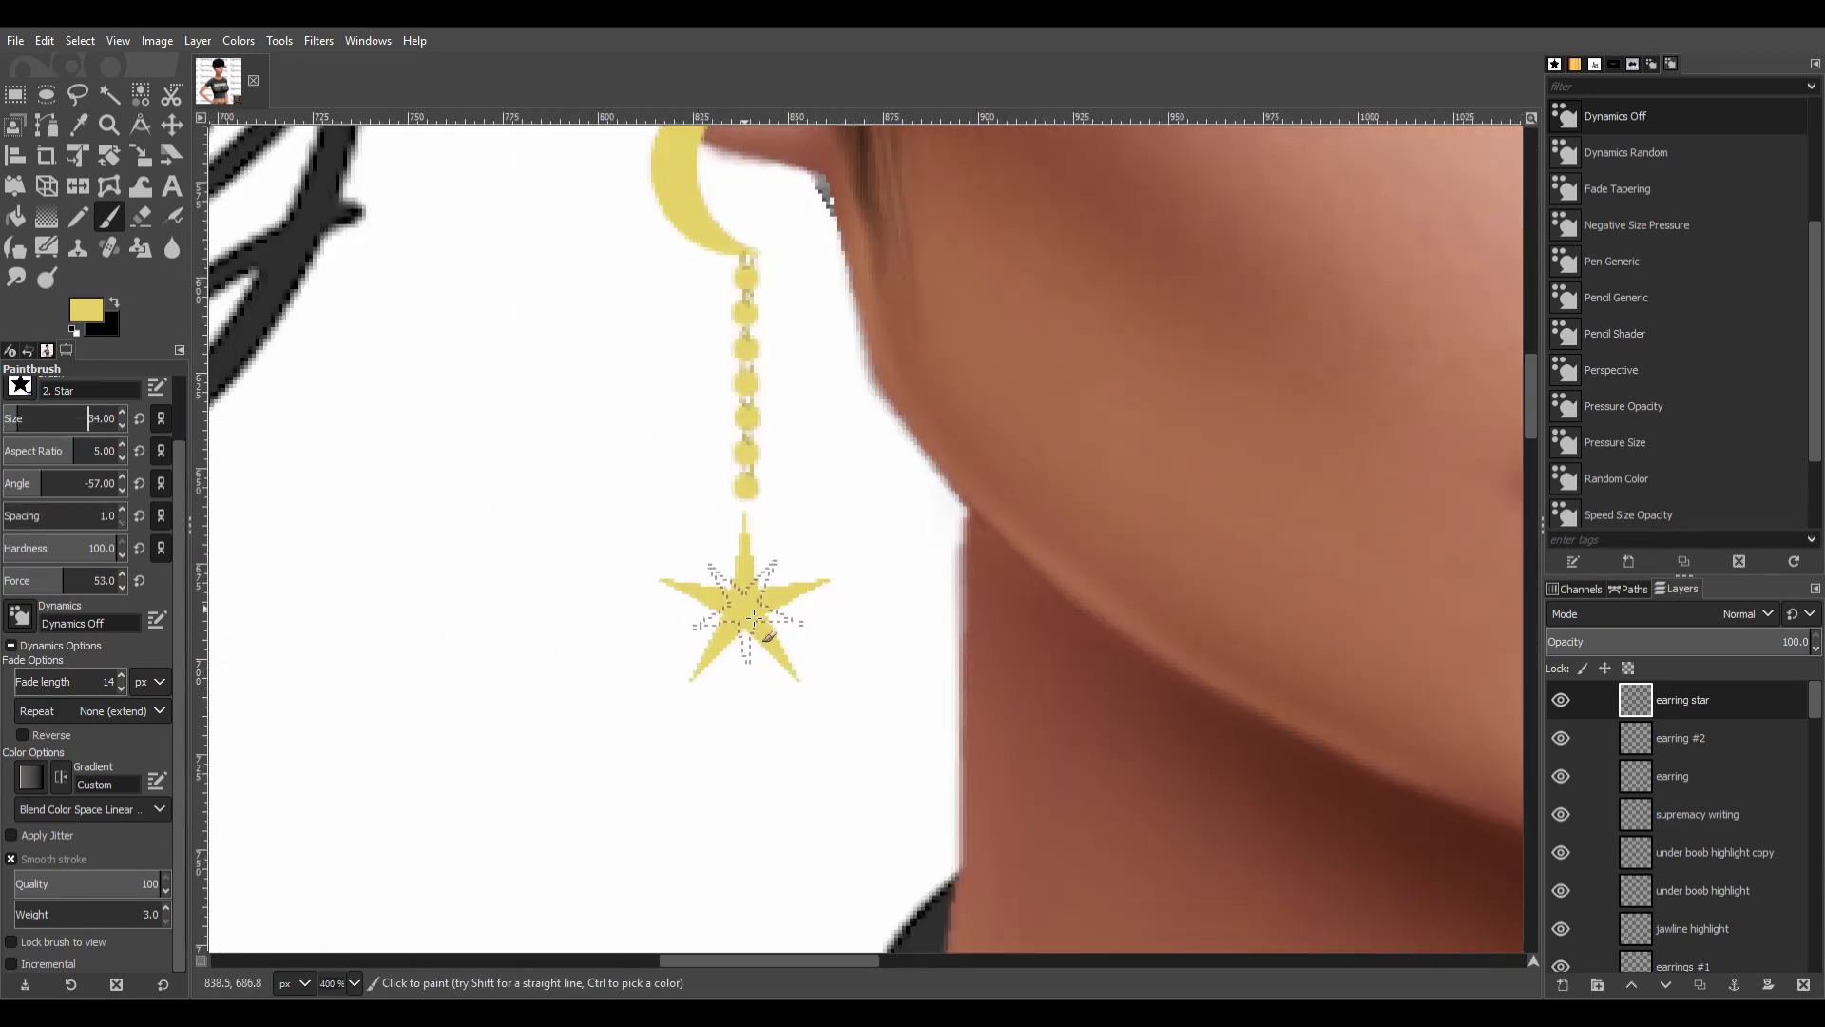
key("ctrl+z")
key("shift+ctrl+j")
key("3")
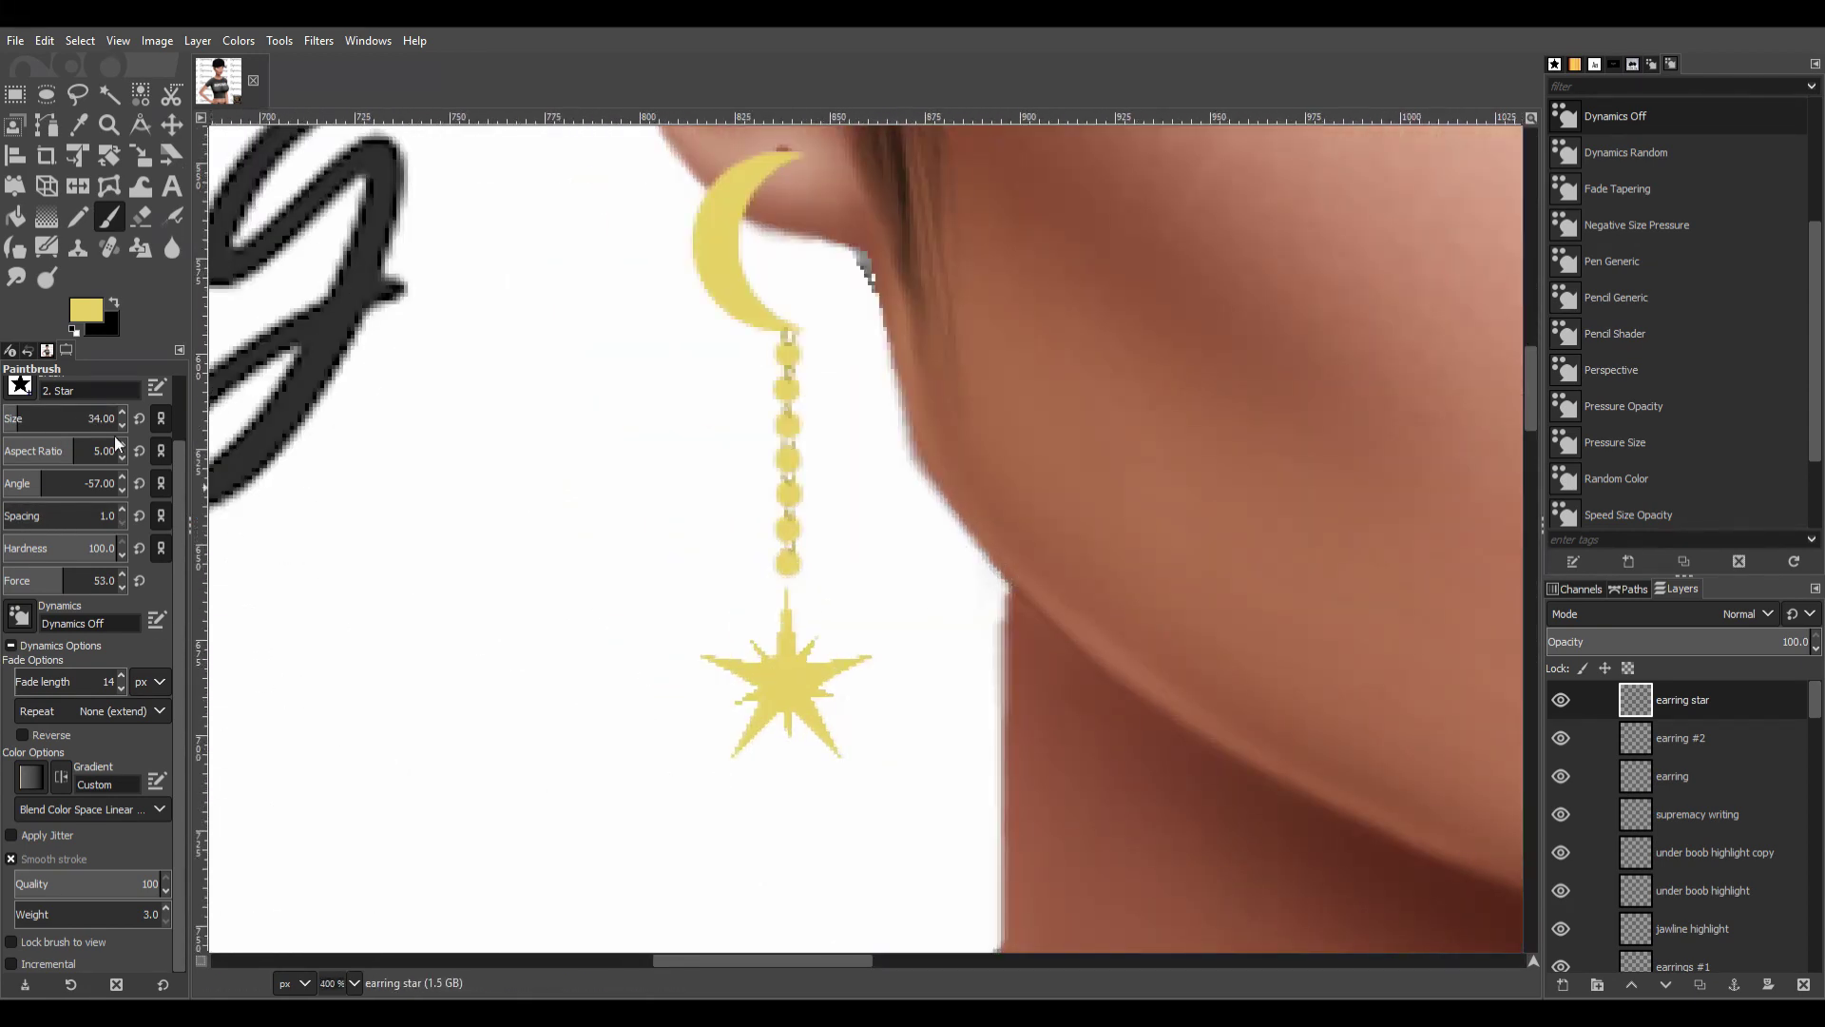
scroll(114, 435, "up", 10)
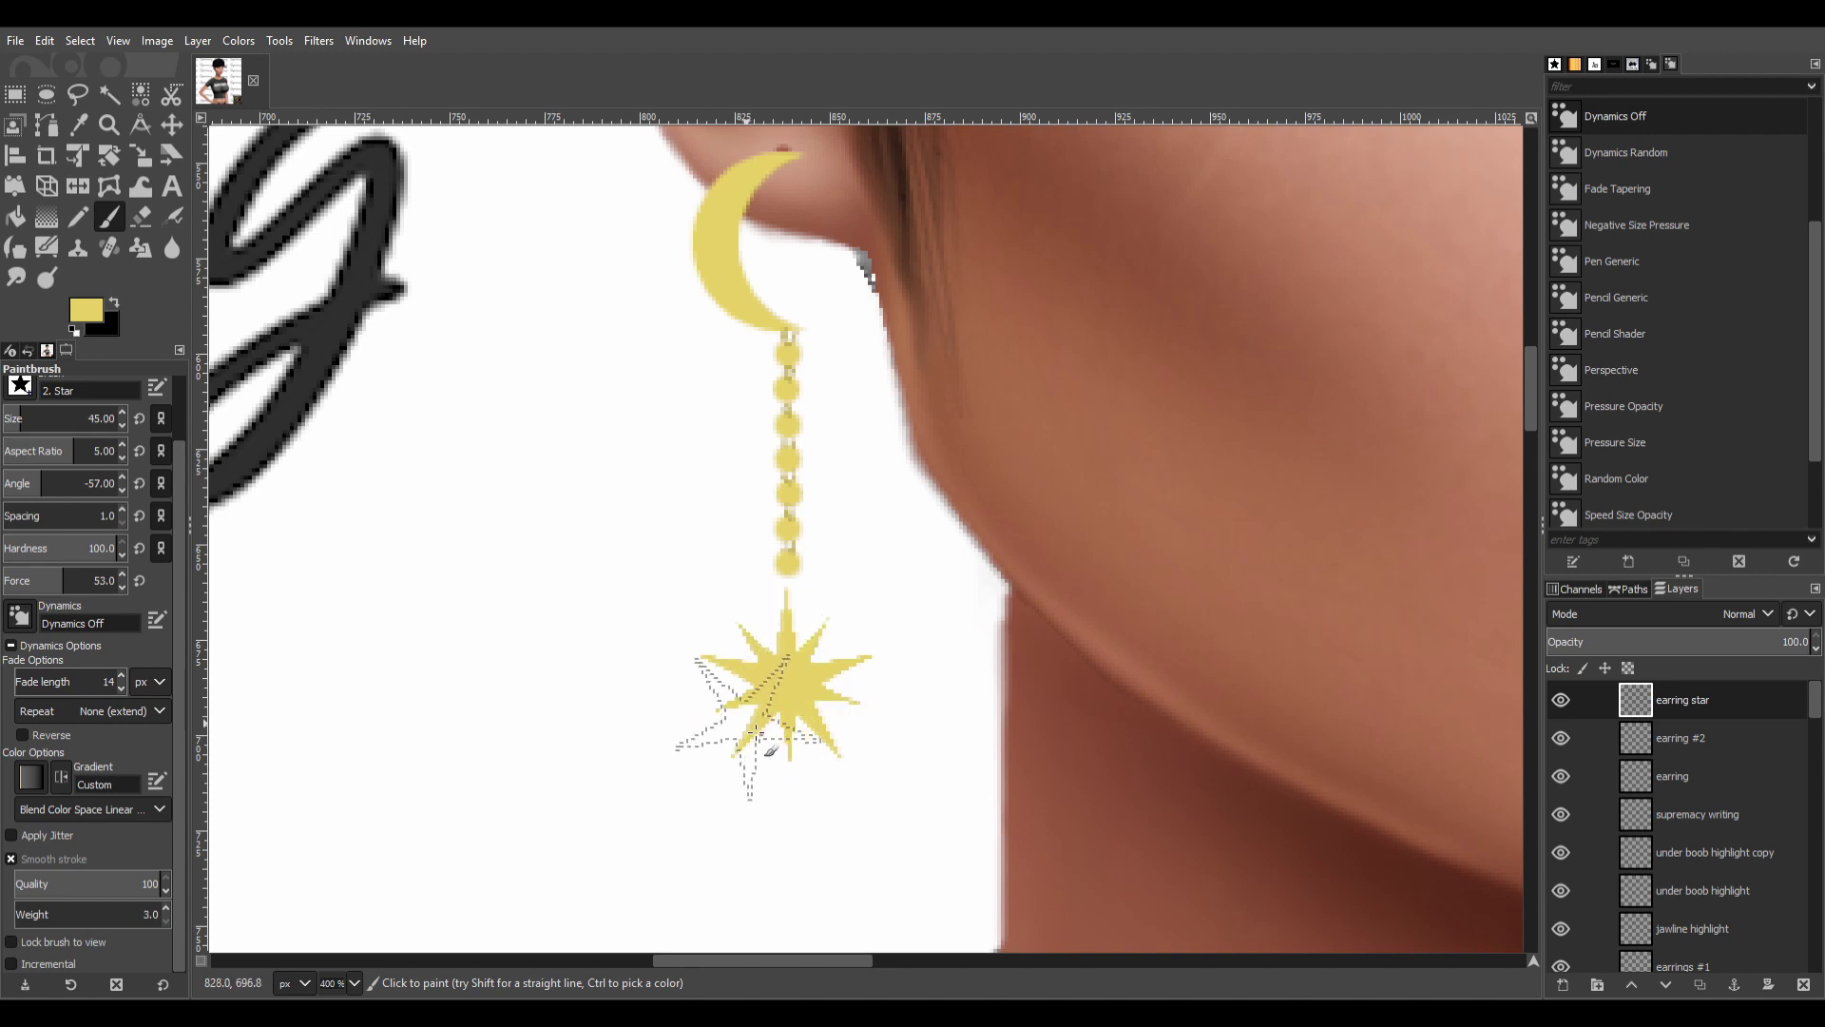
On a new layer, paint a soft white glow on the star centre at 54 opacity.
key("shift+ctrl+n")
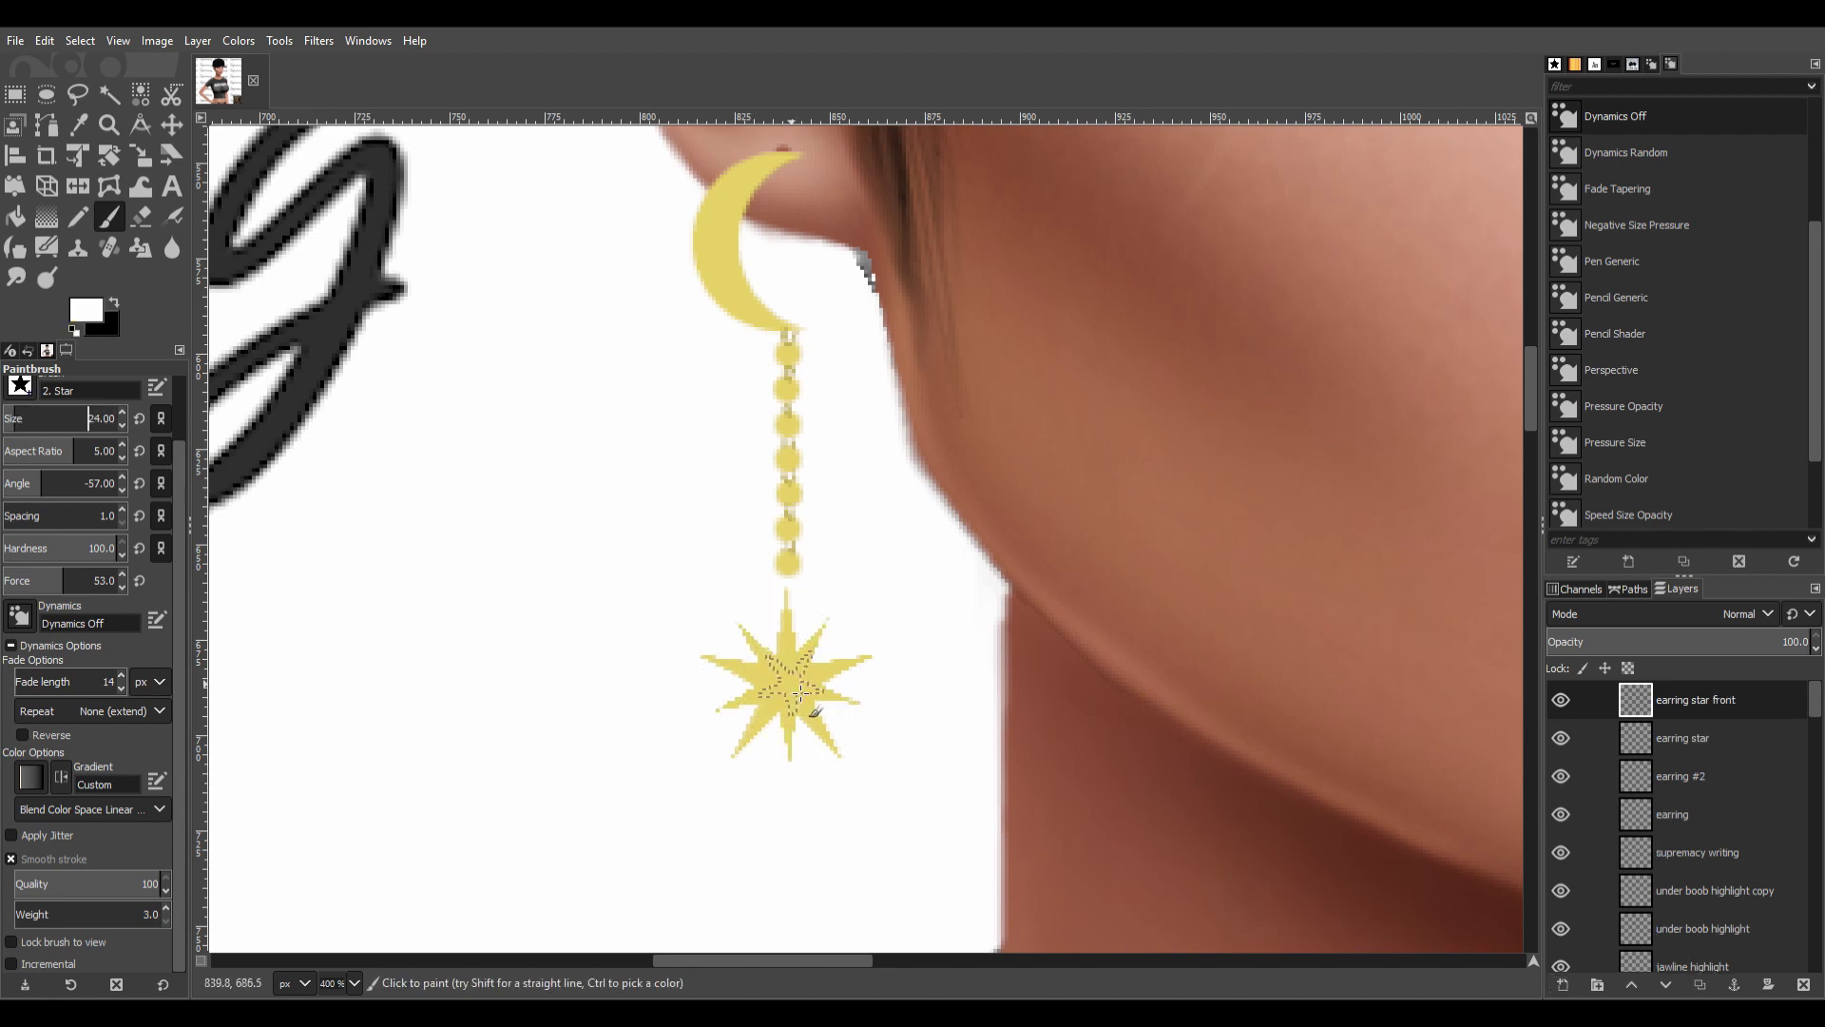
left_click(787, 683)
left_click(1688, 642)
left_click(23, 418)
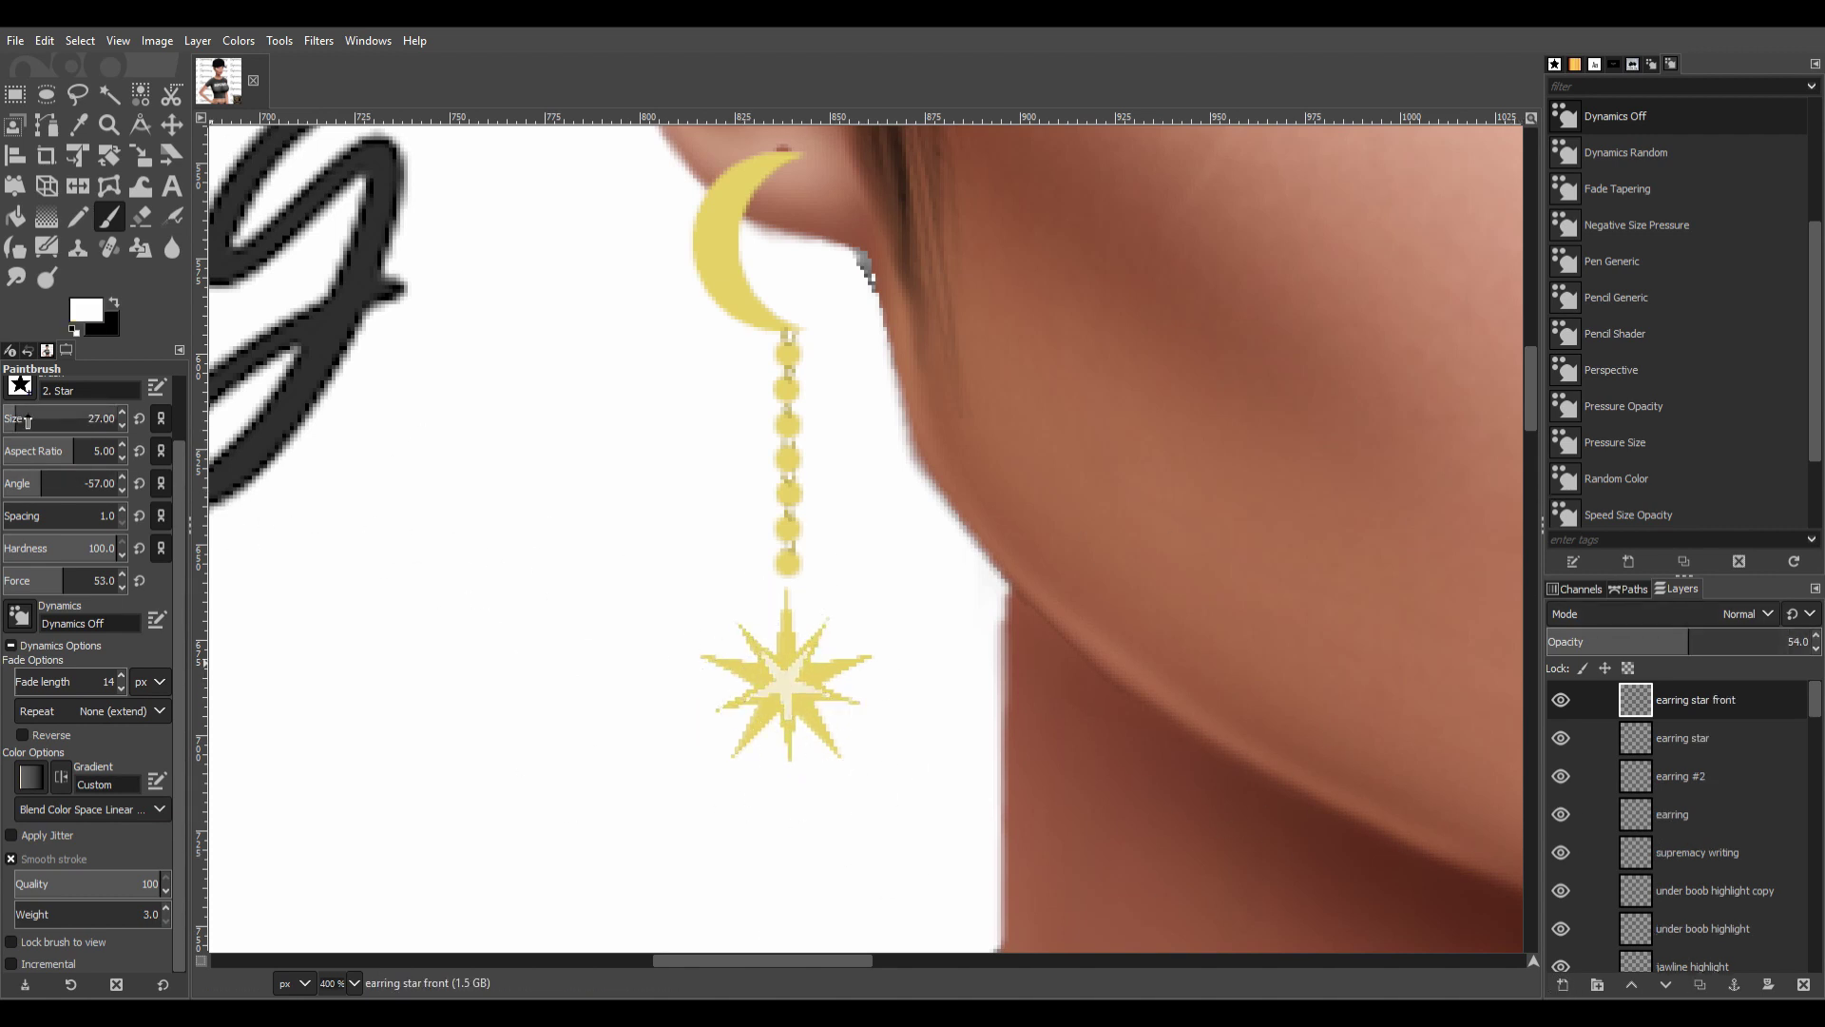
left_click(51, 483)
left_click_drag(51, 483, 54, 483)
left_click(15, 418)
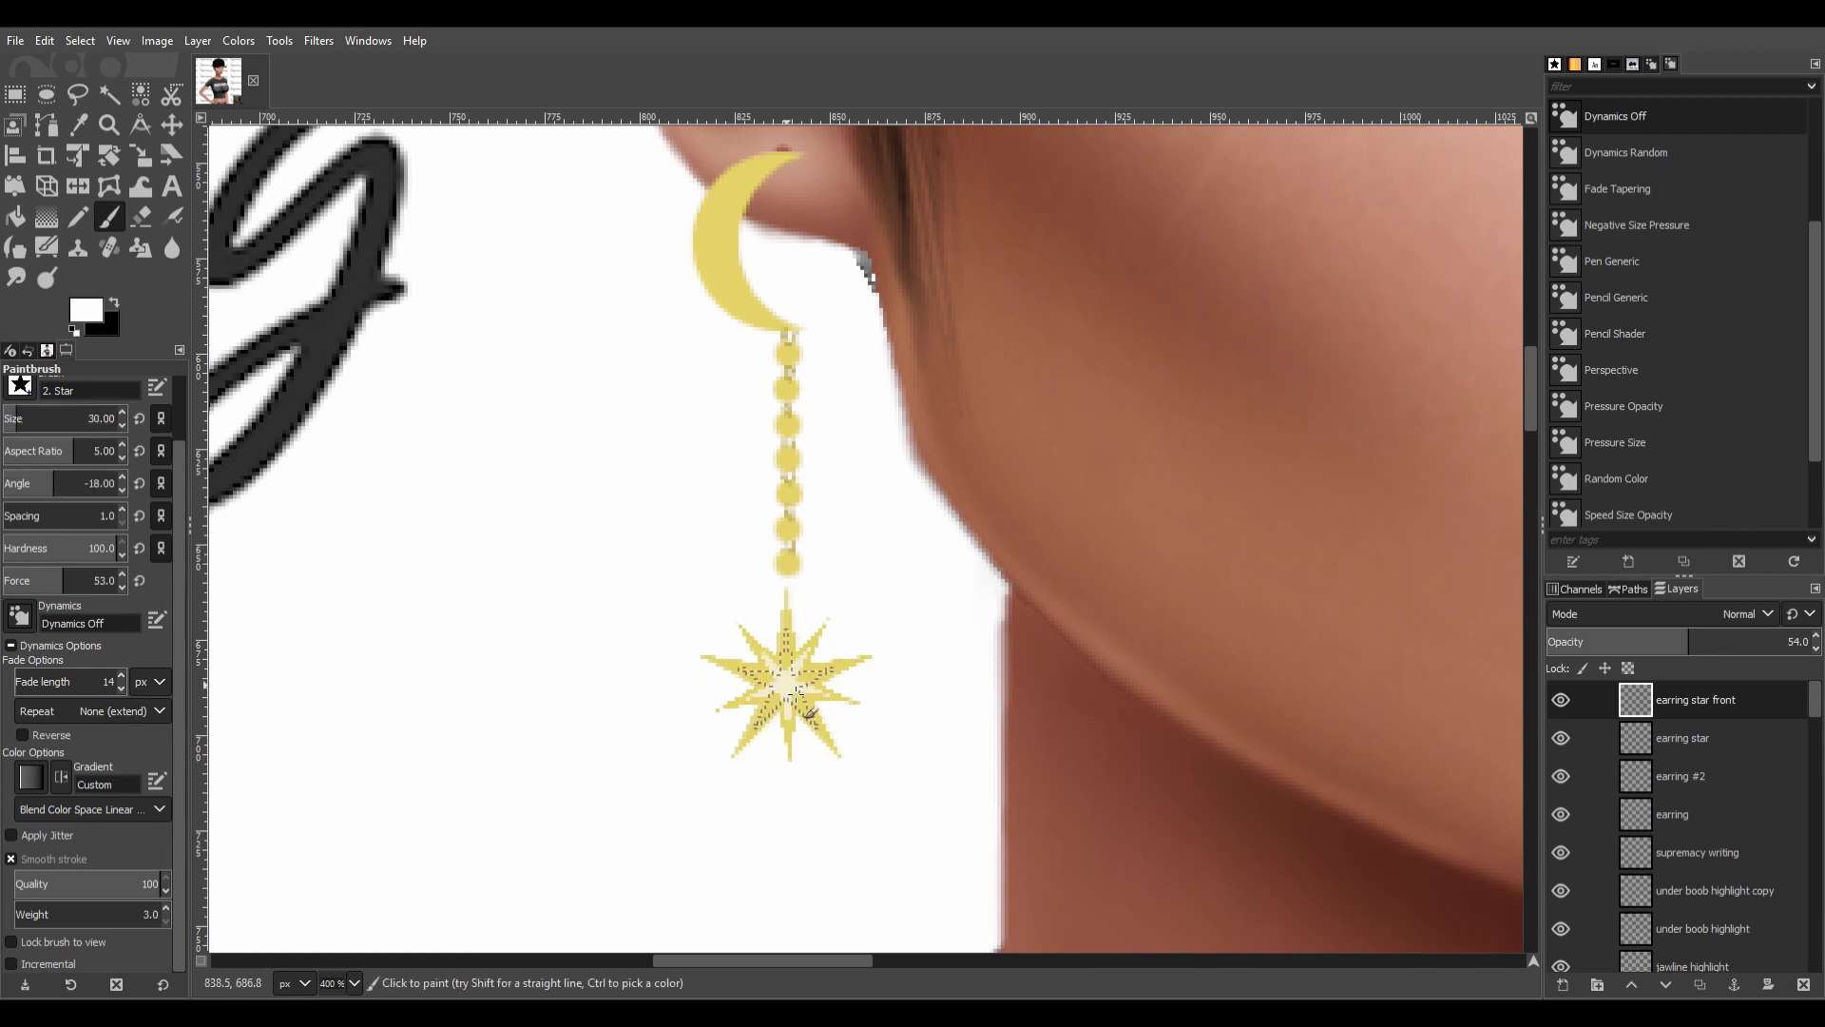
scroll(1531, 407, "down", 1)
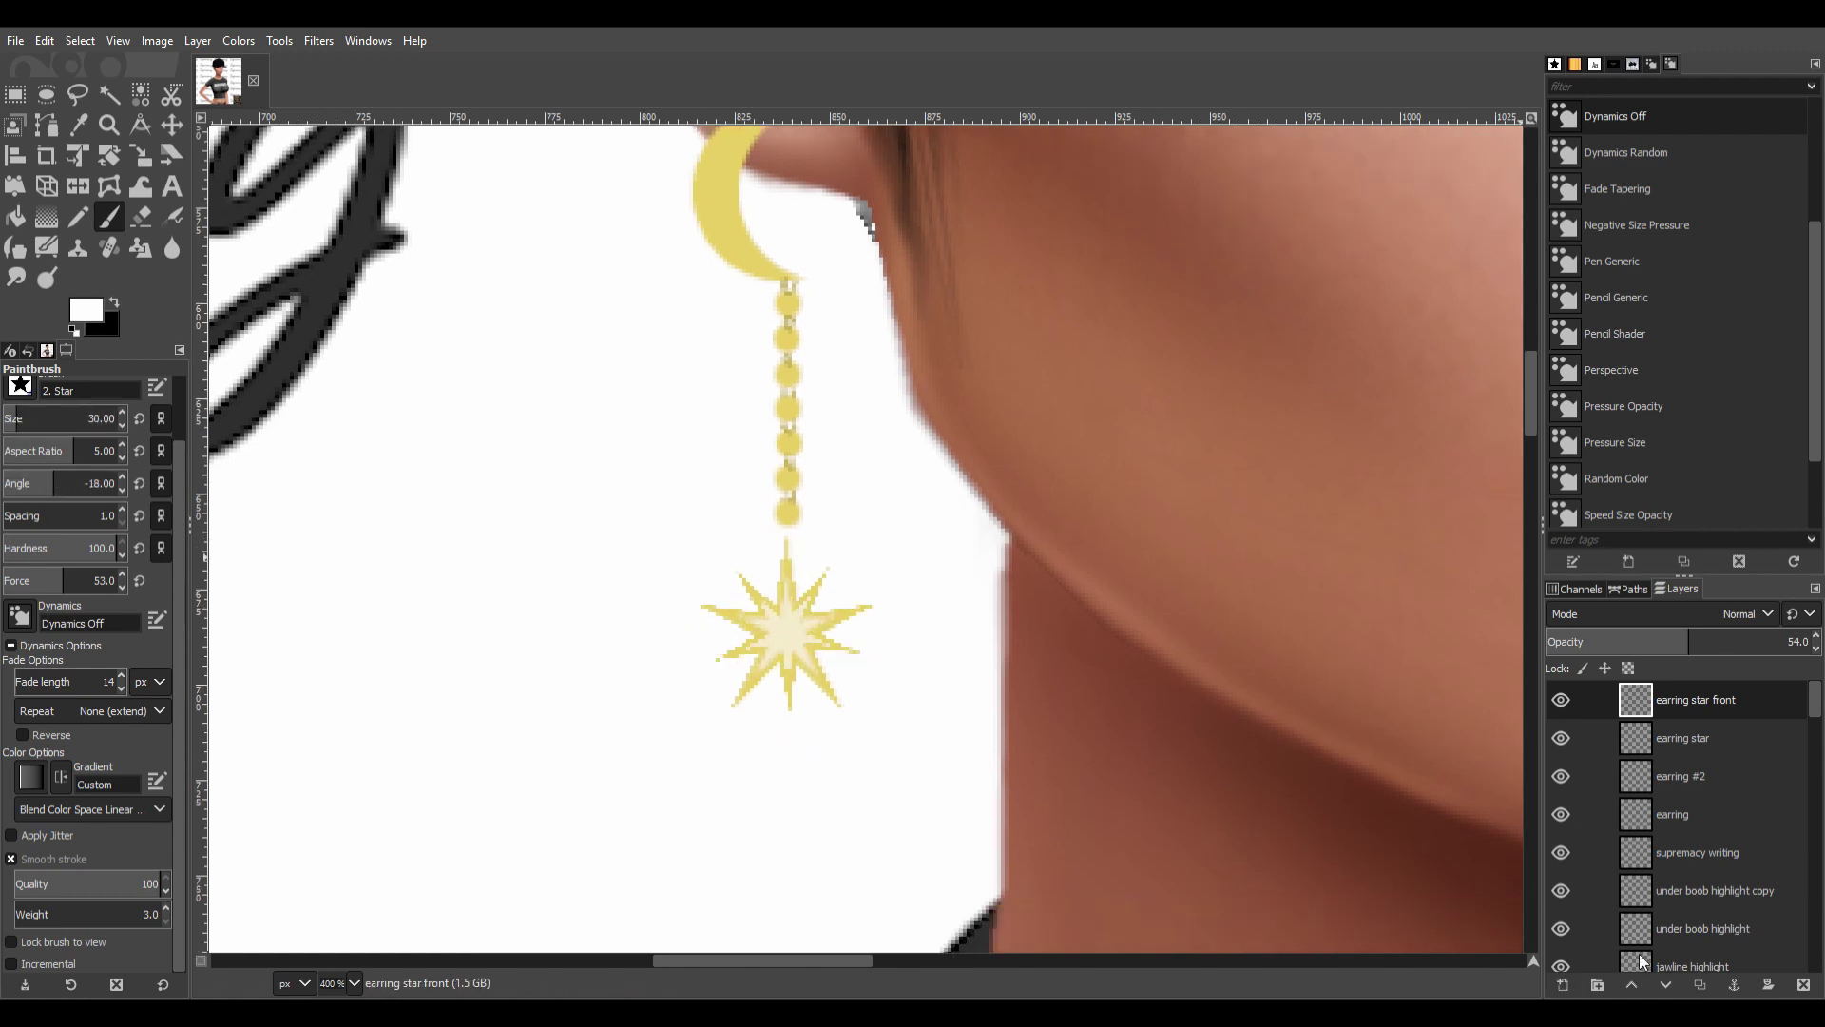
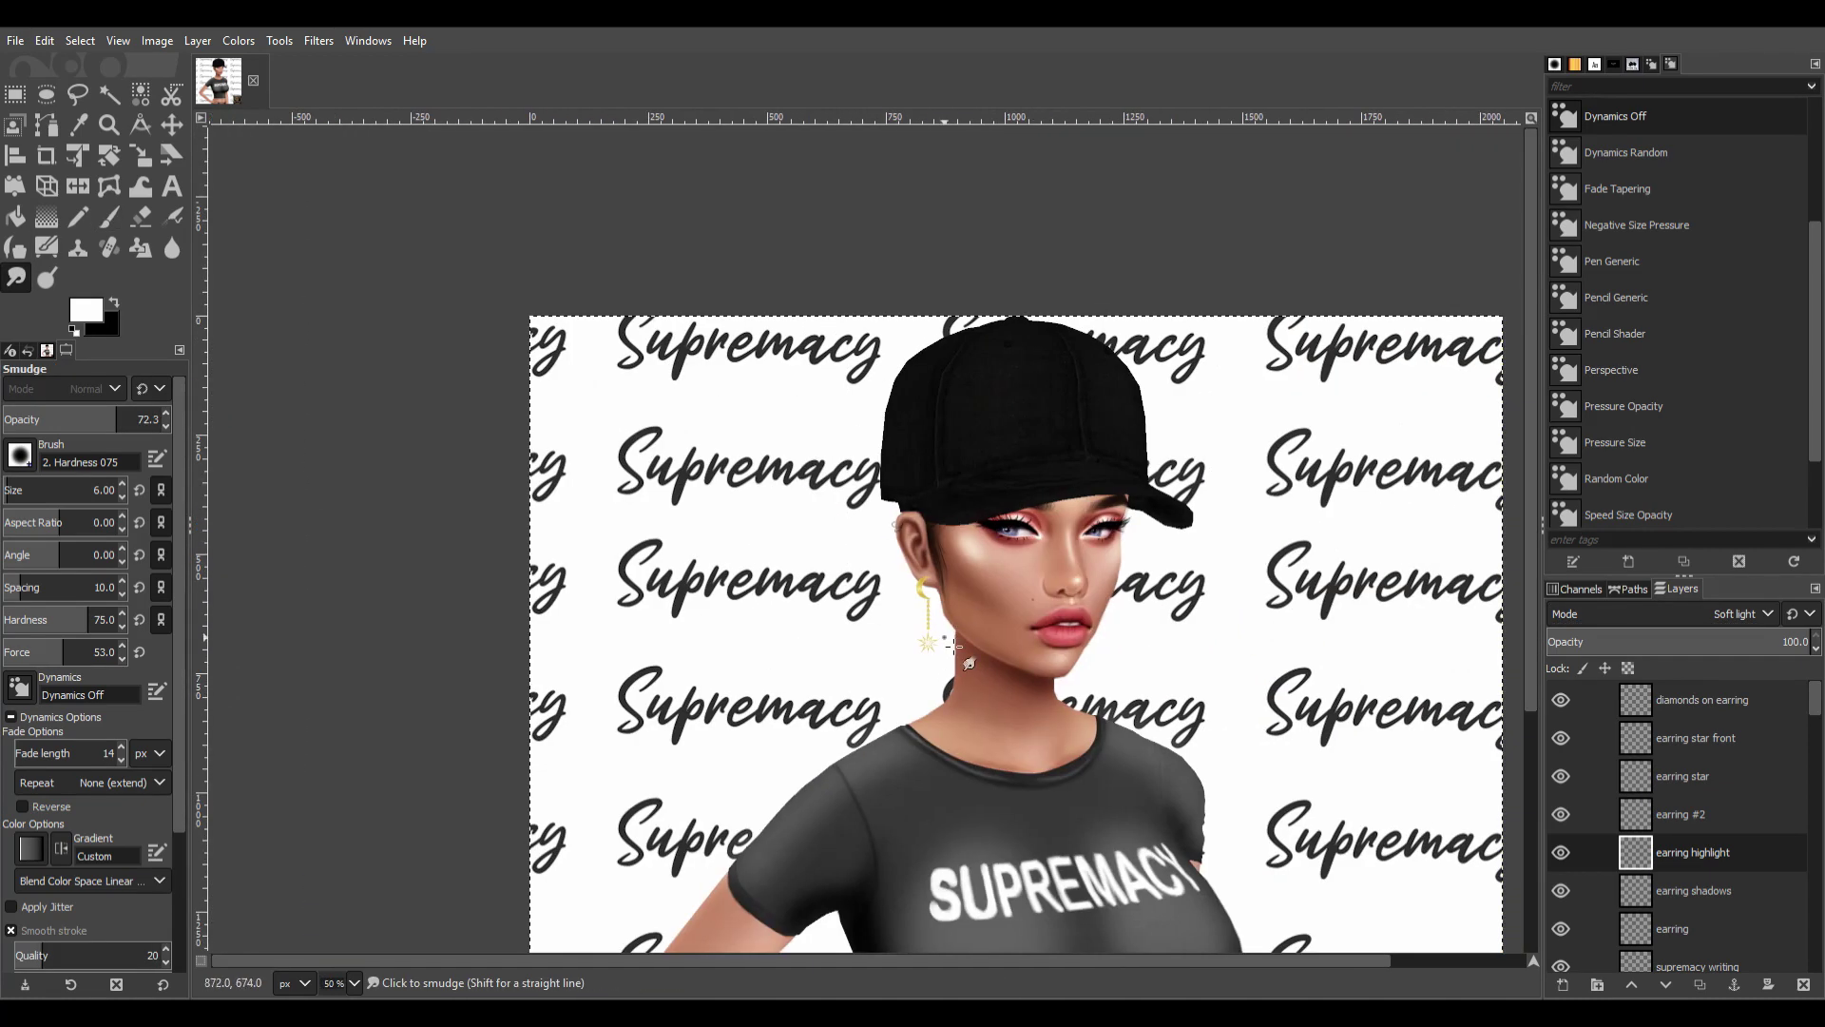
Smudge the black shading on the earring star so it blends into the gold.
left_click(1639, 819)
left_click(109, 94)
left_click(854, 524)
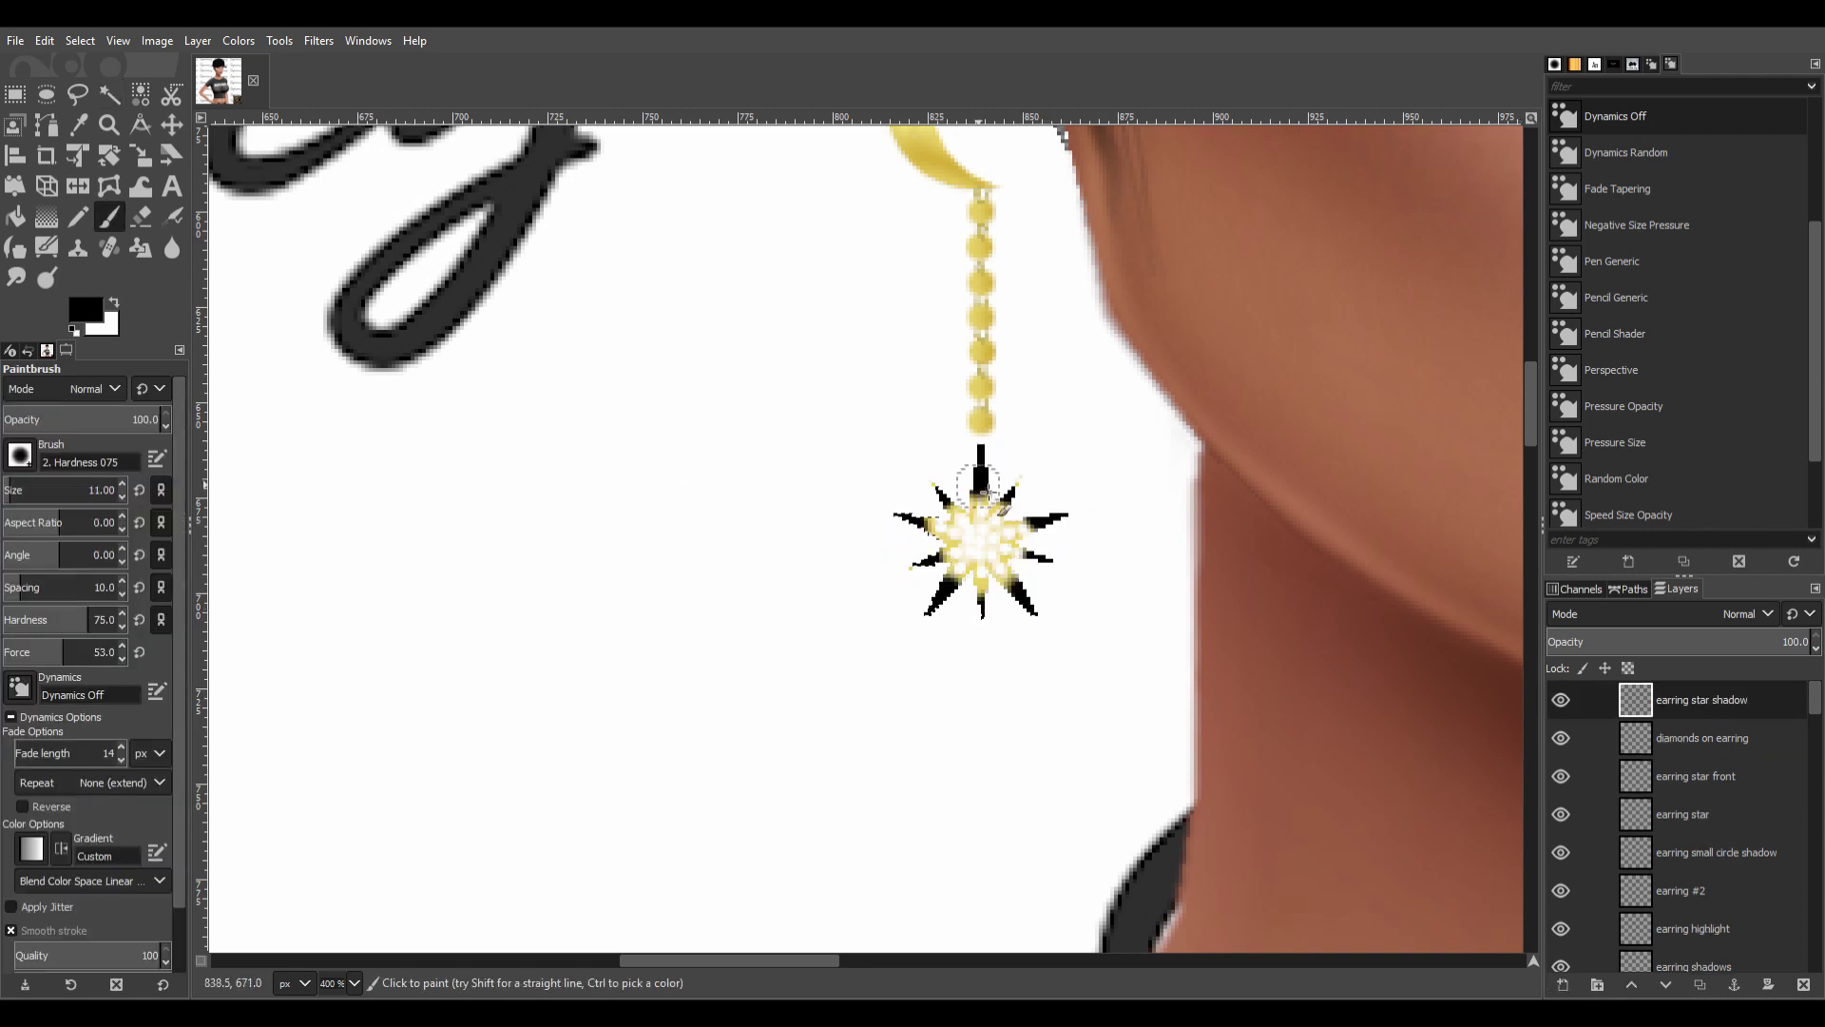
key("s")
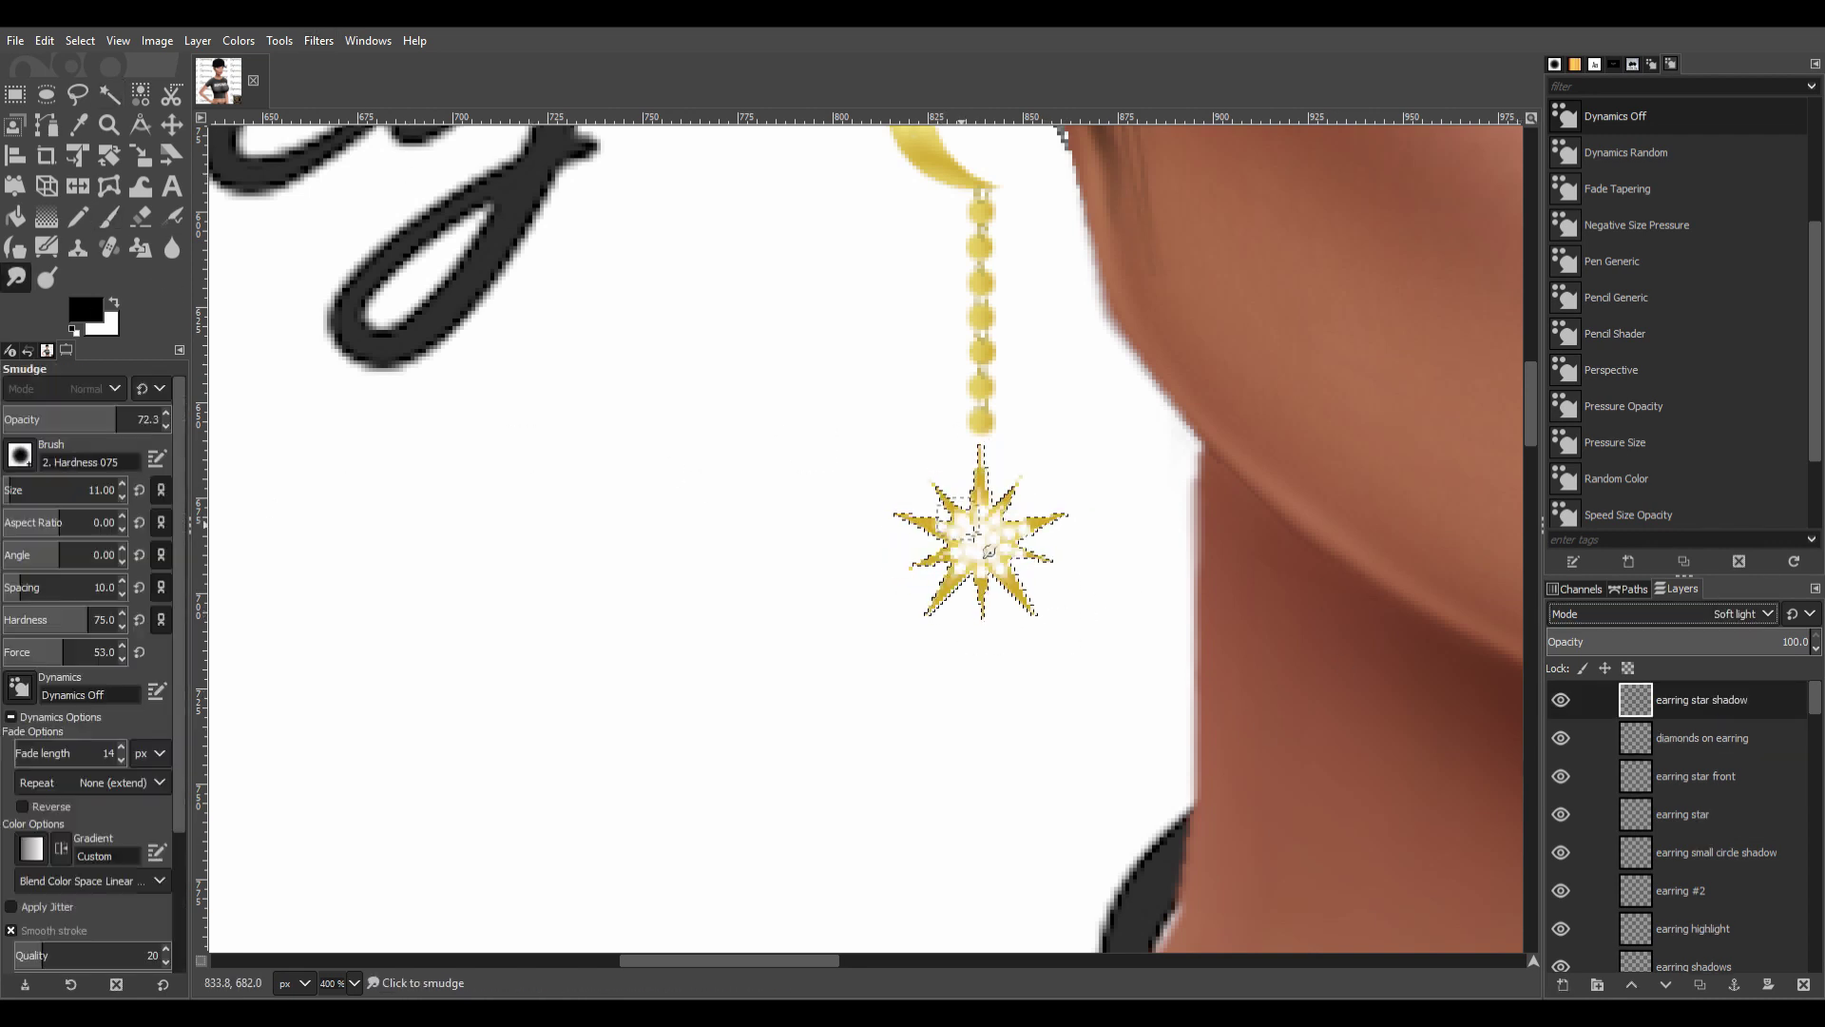
Fit the whole image in the window and select the earring layer.
key("shift+ctrl+j")
scroll(795, 672, "up", 5, "ctrl")
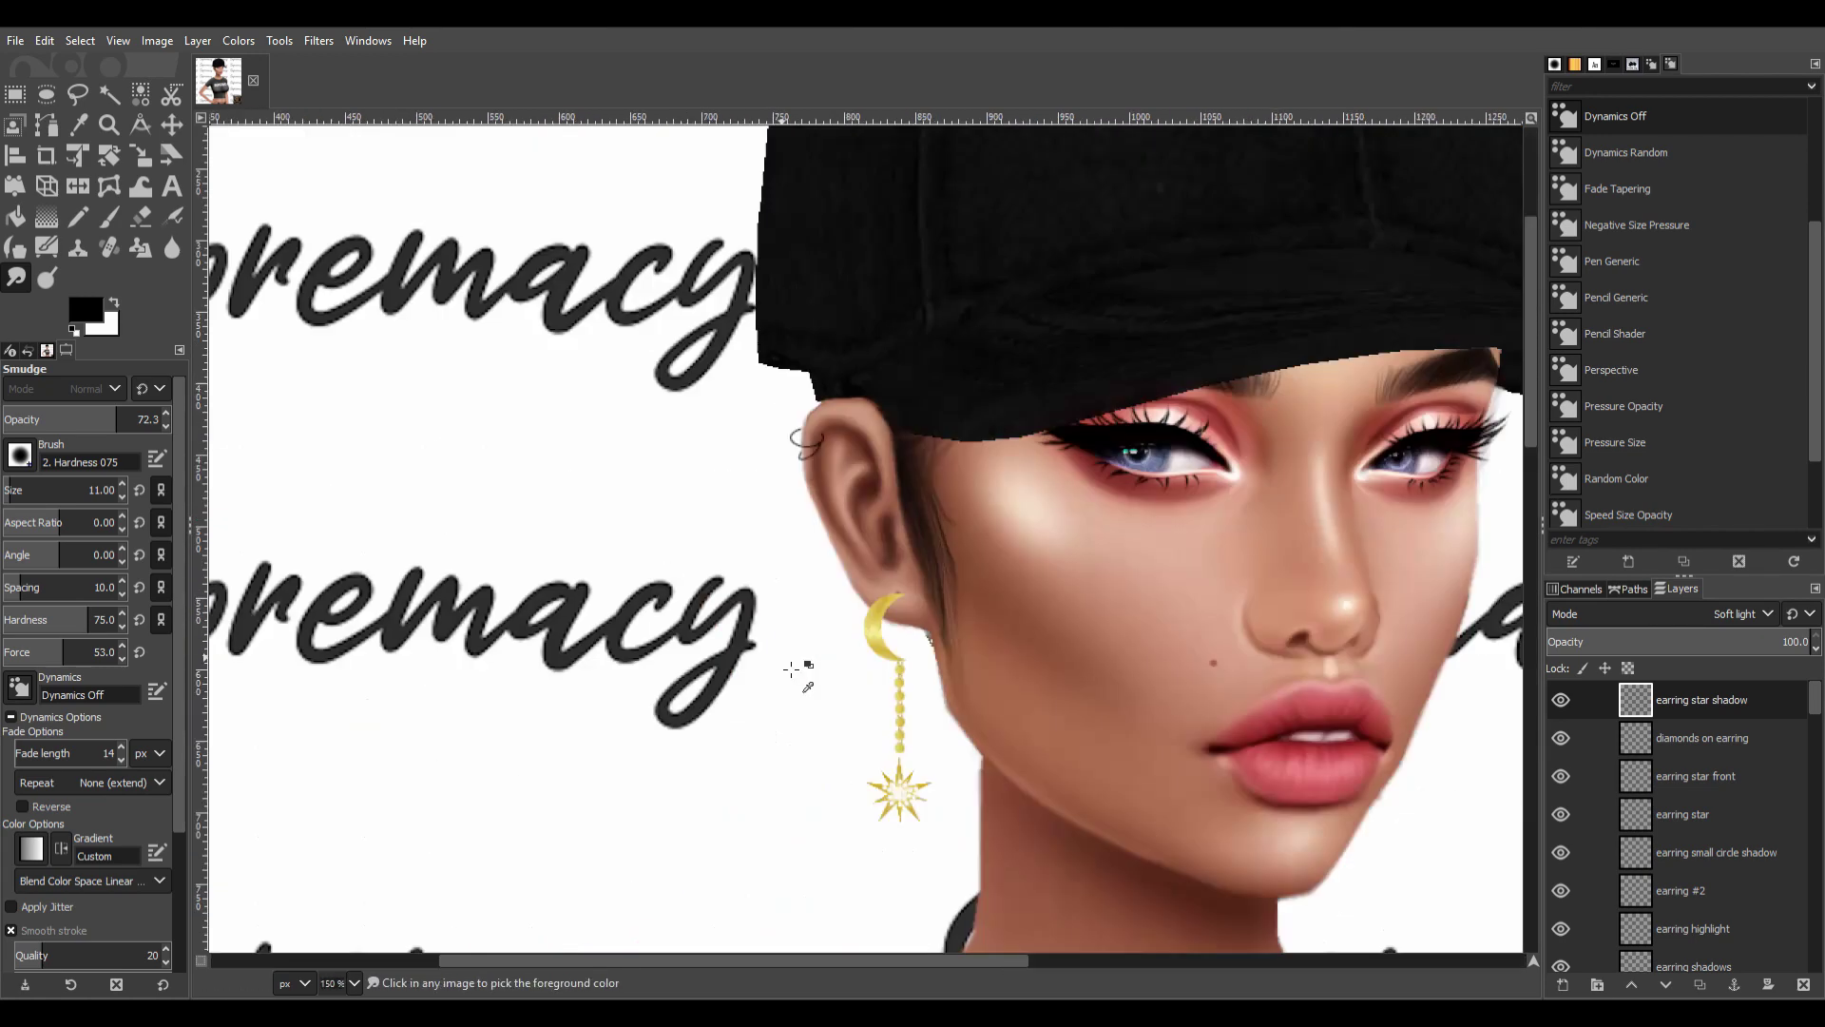
scroll(795, 673, "up", 3, "ctrl")
scroll(1702, 817, "down", 3)
left_click(1700, 904)
Make a black copy of the moon earring, shift it right and below the original, in Soft light.
key("shift+ctrl+d")
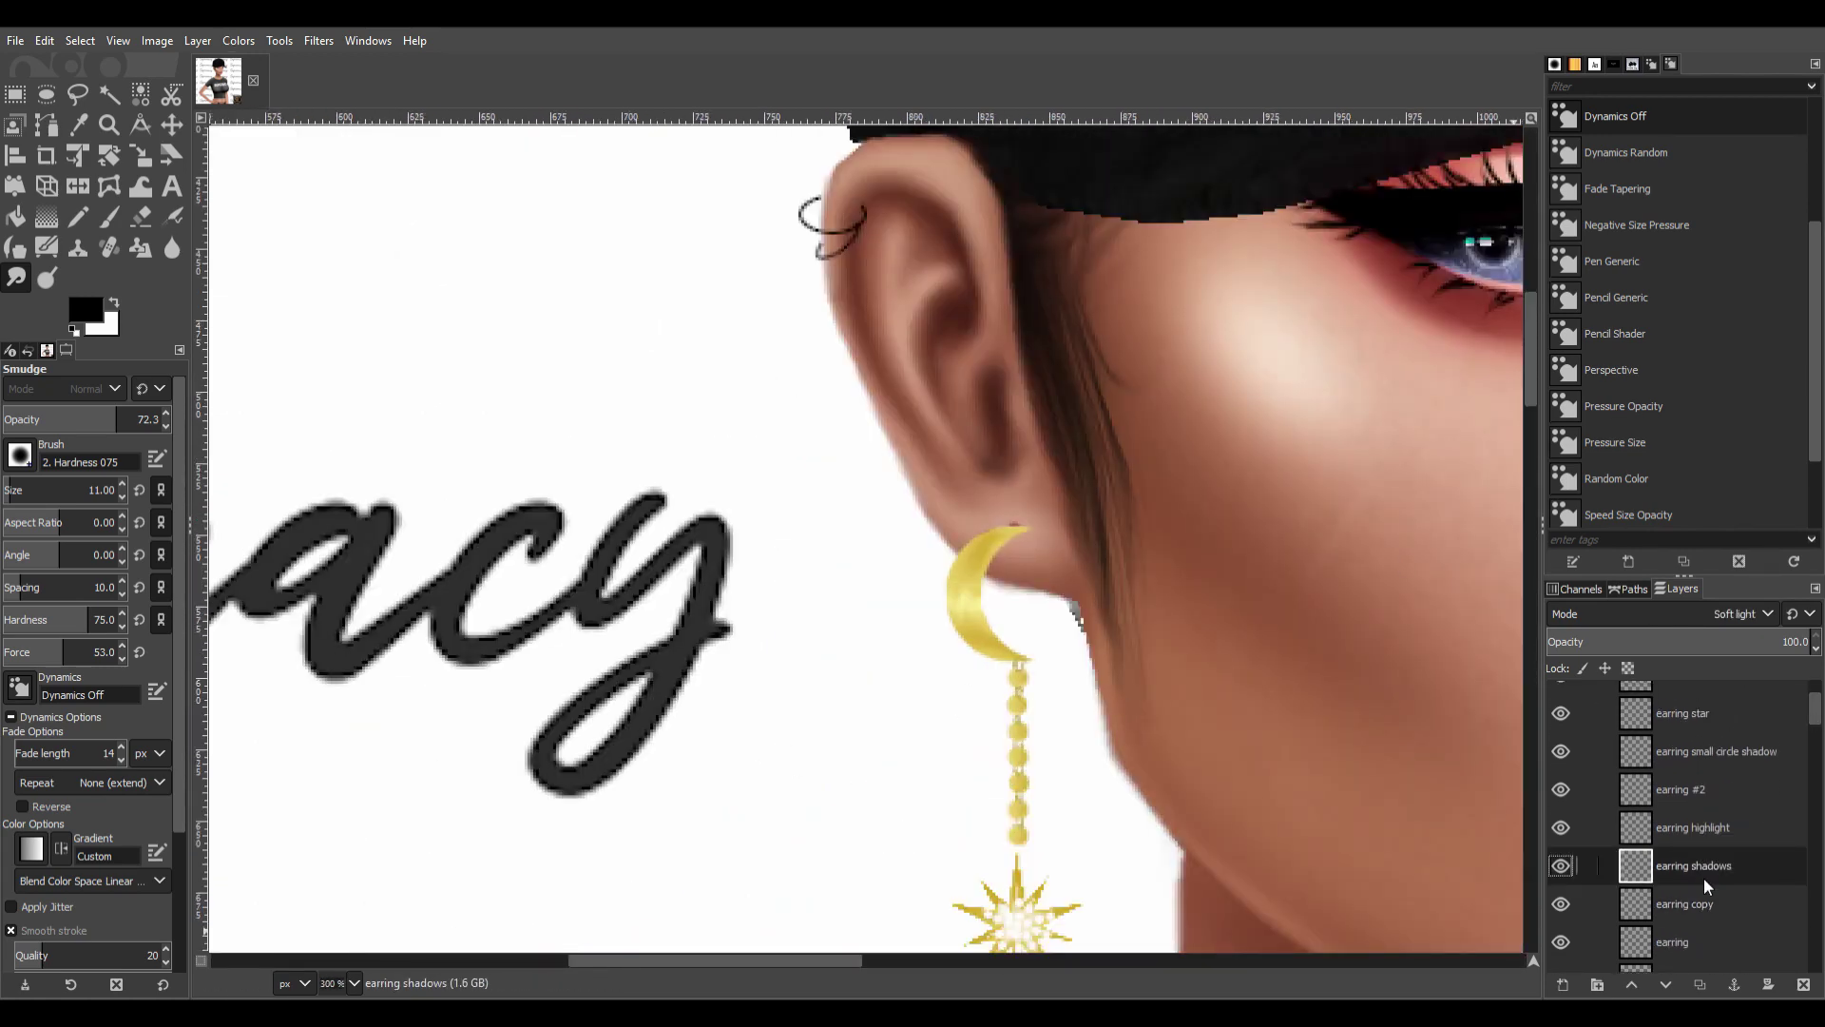
key("shift+ctrl+f")
key("m")
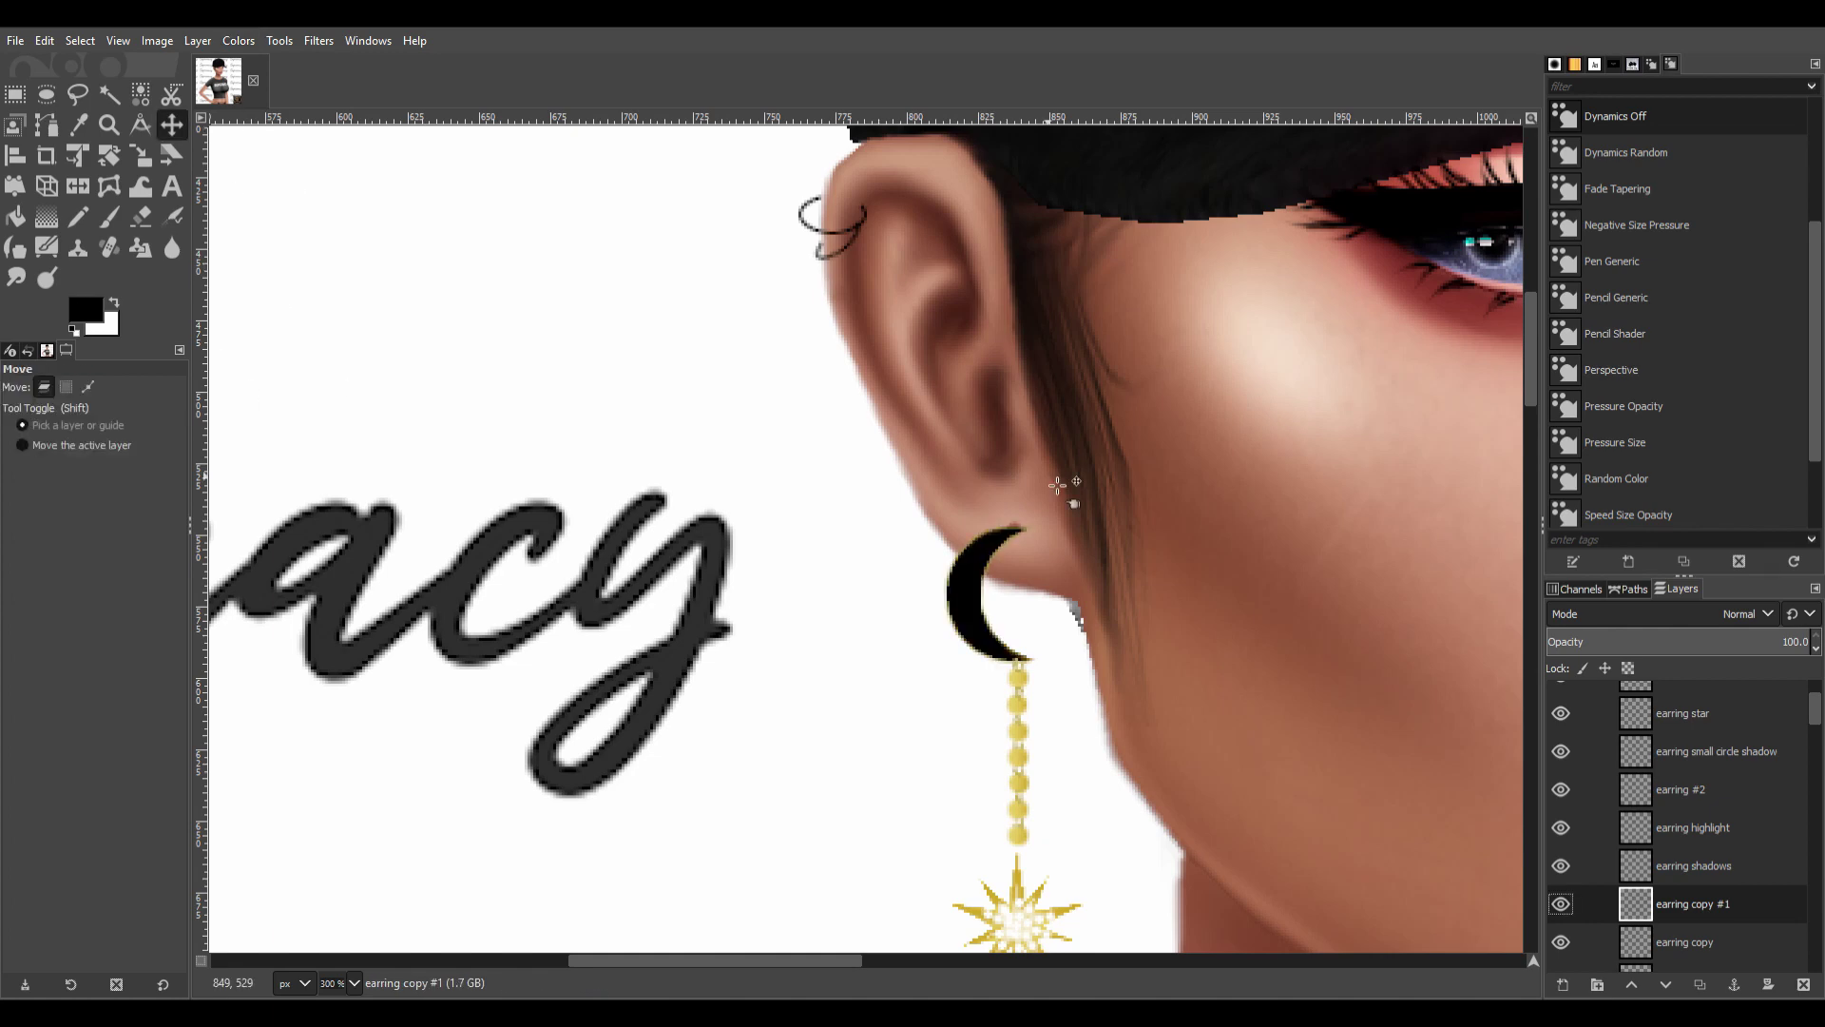
key("Right")
key("Right")
key("Right")
key("Right")
key("Right")
key("shift+Page_Down")
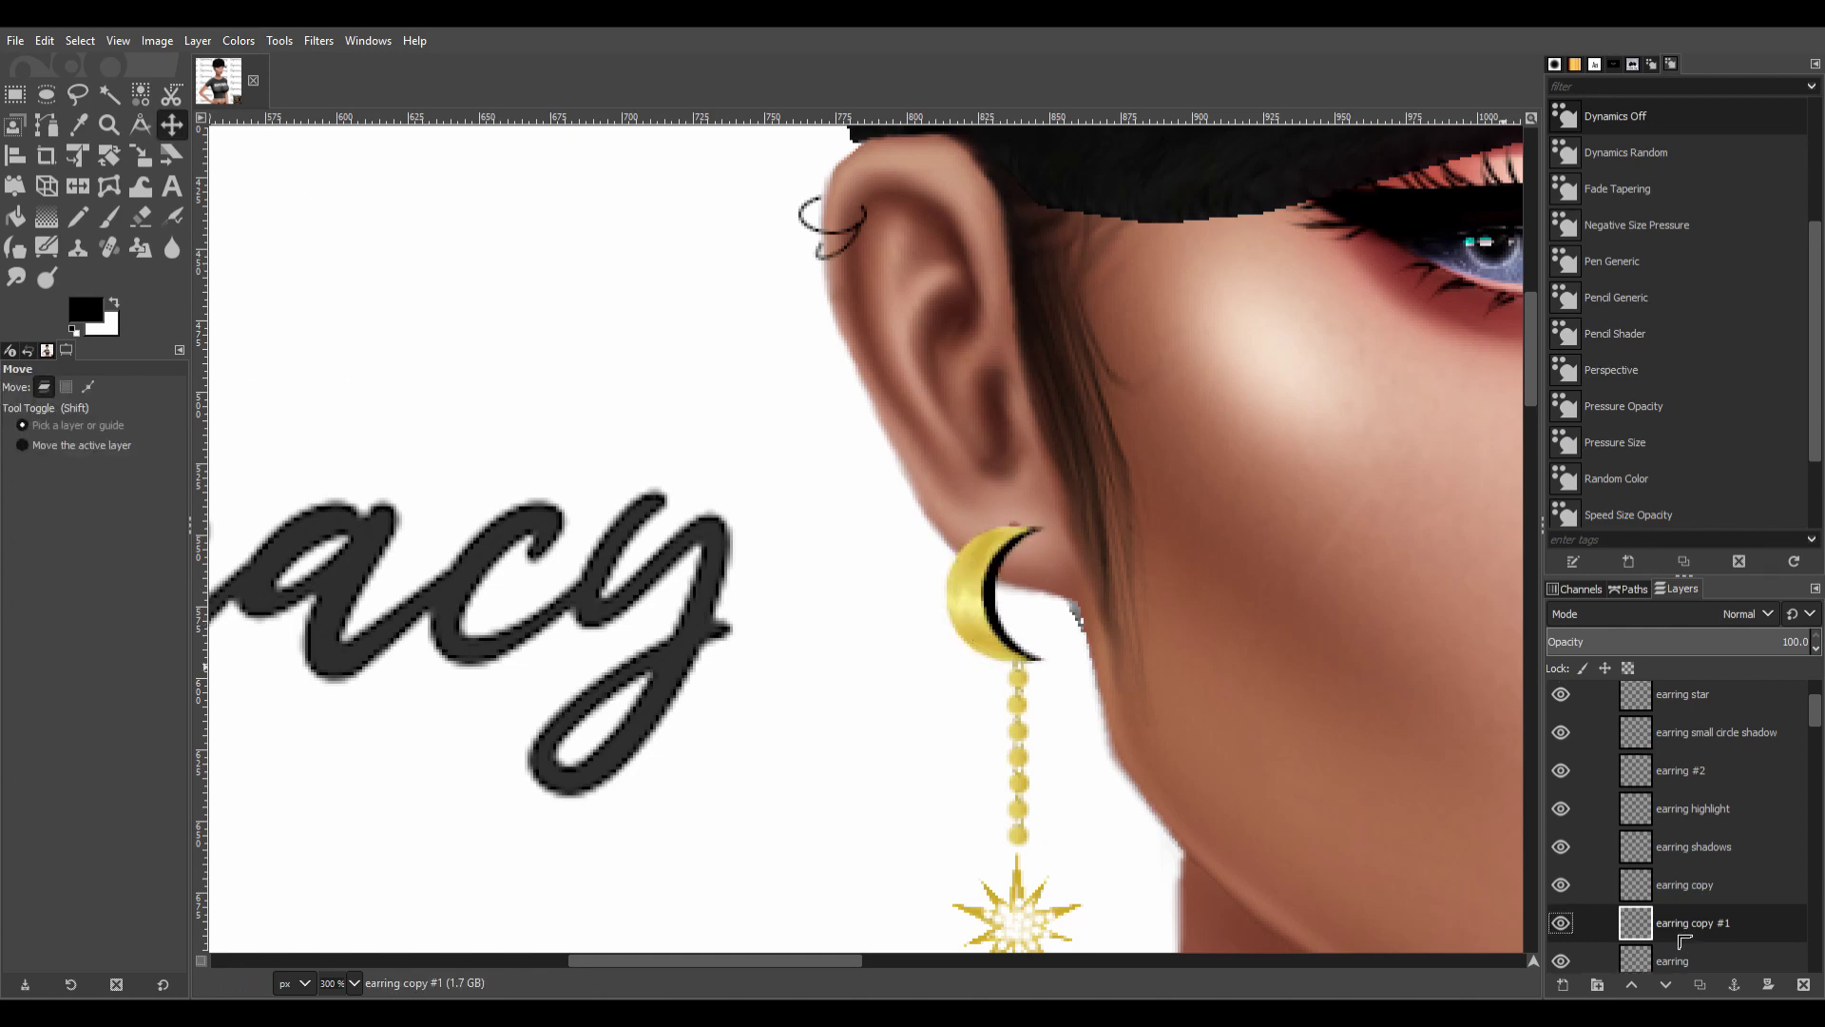
key("shift+Page_Down")
key("shift+alt+plus")
Zoom in closely on the earring star and make earring #2 the working layer.
scroll(986, 525, "down", 5)
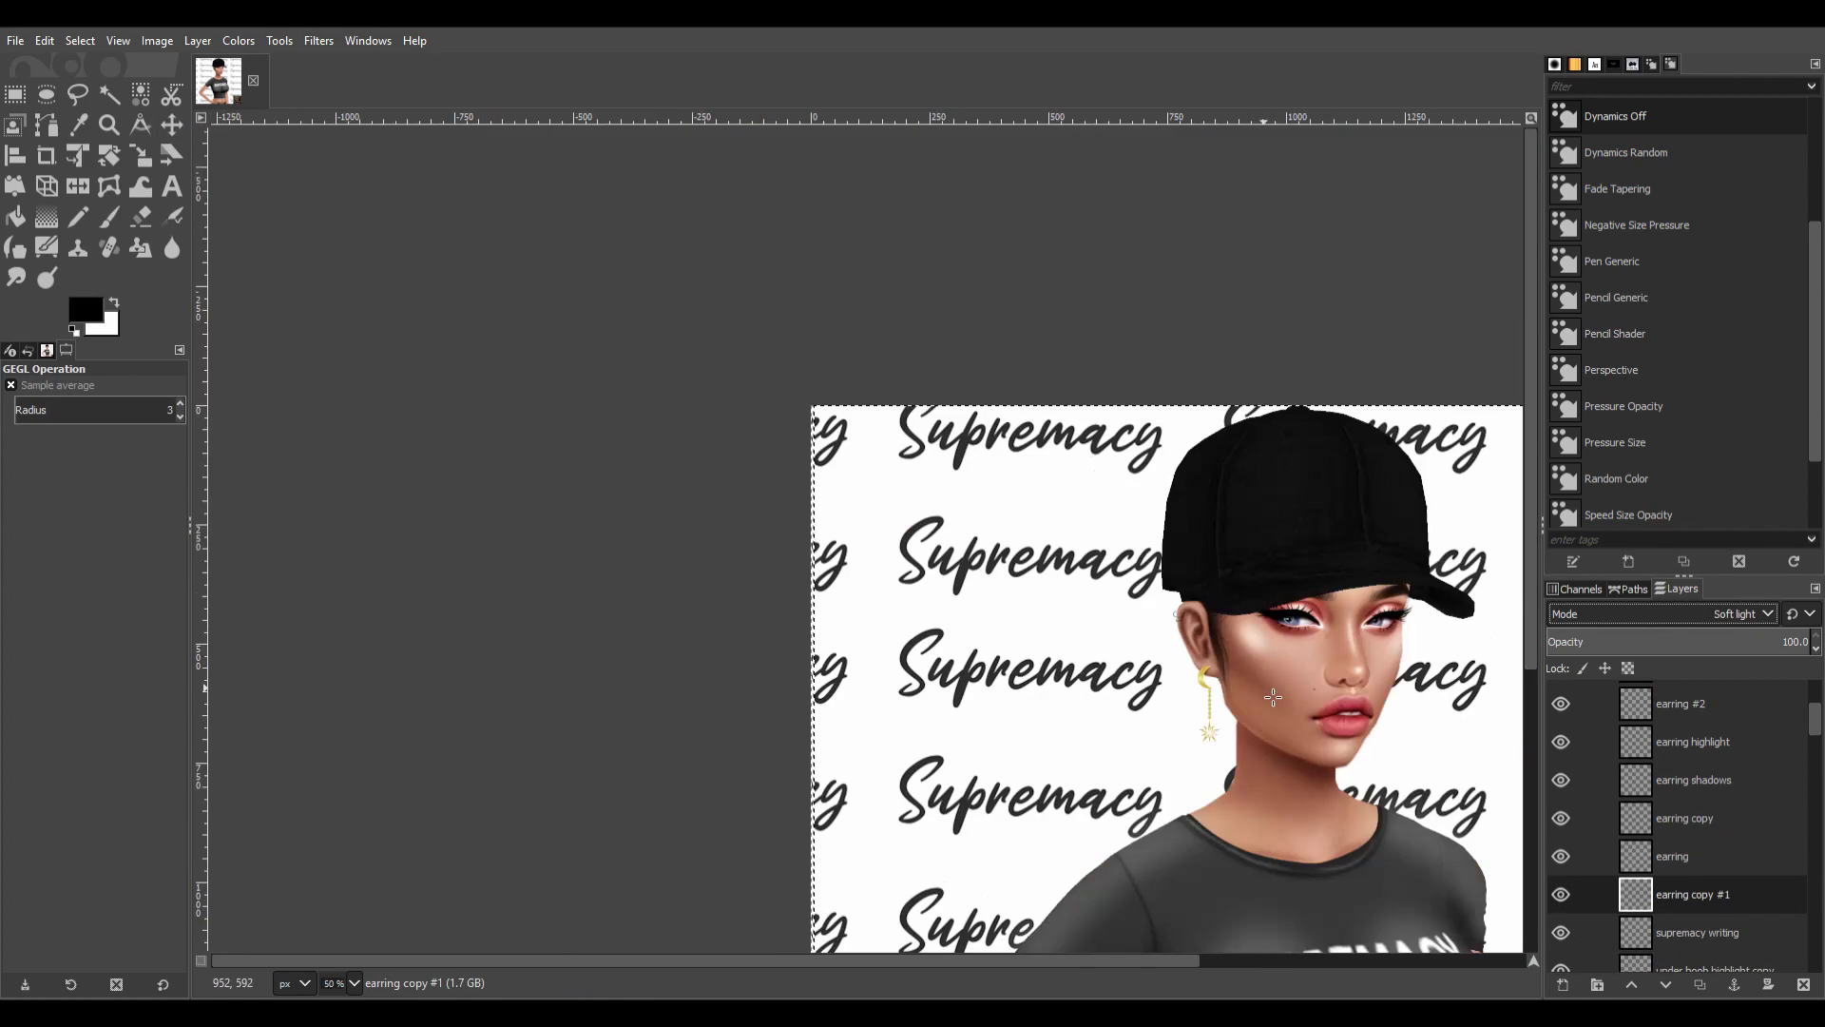
scroll(986, 525, "up", 2)
scroll(986, 525, "down", 2)
scroll(986, 526, "up", 2)
key("2")
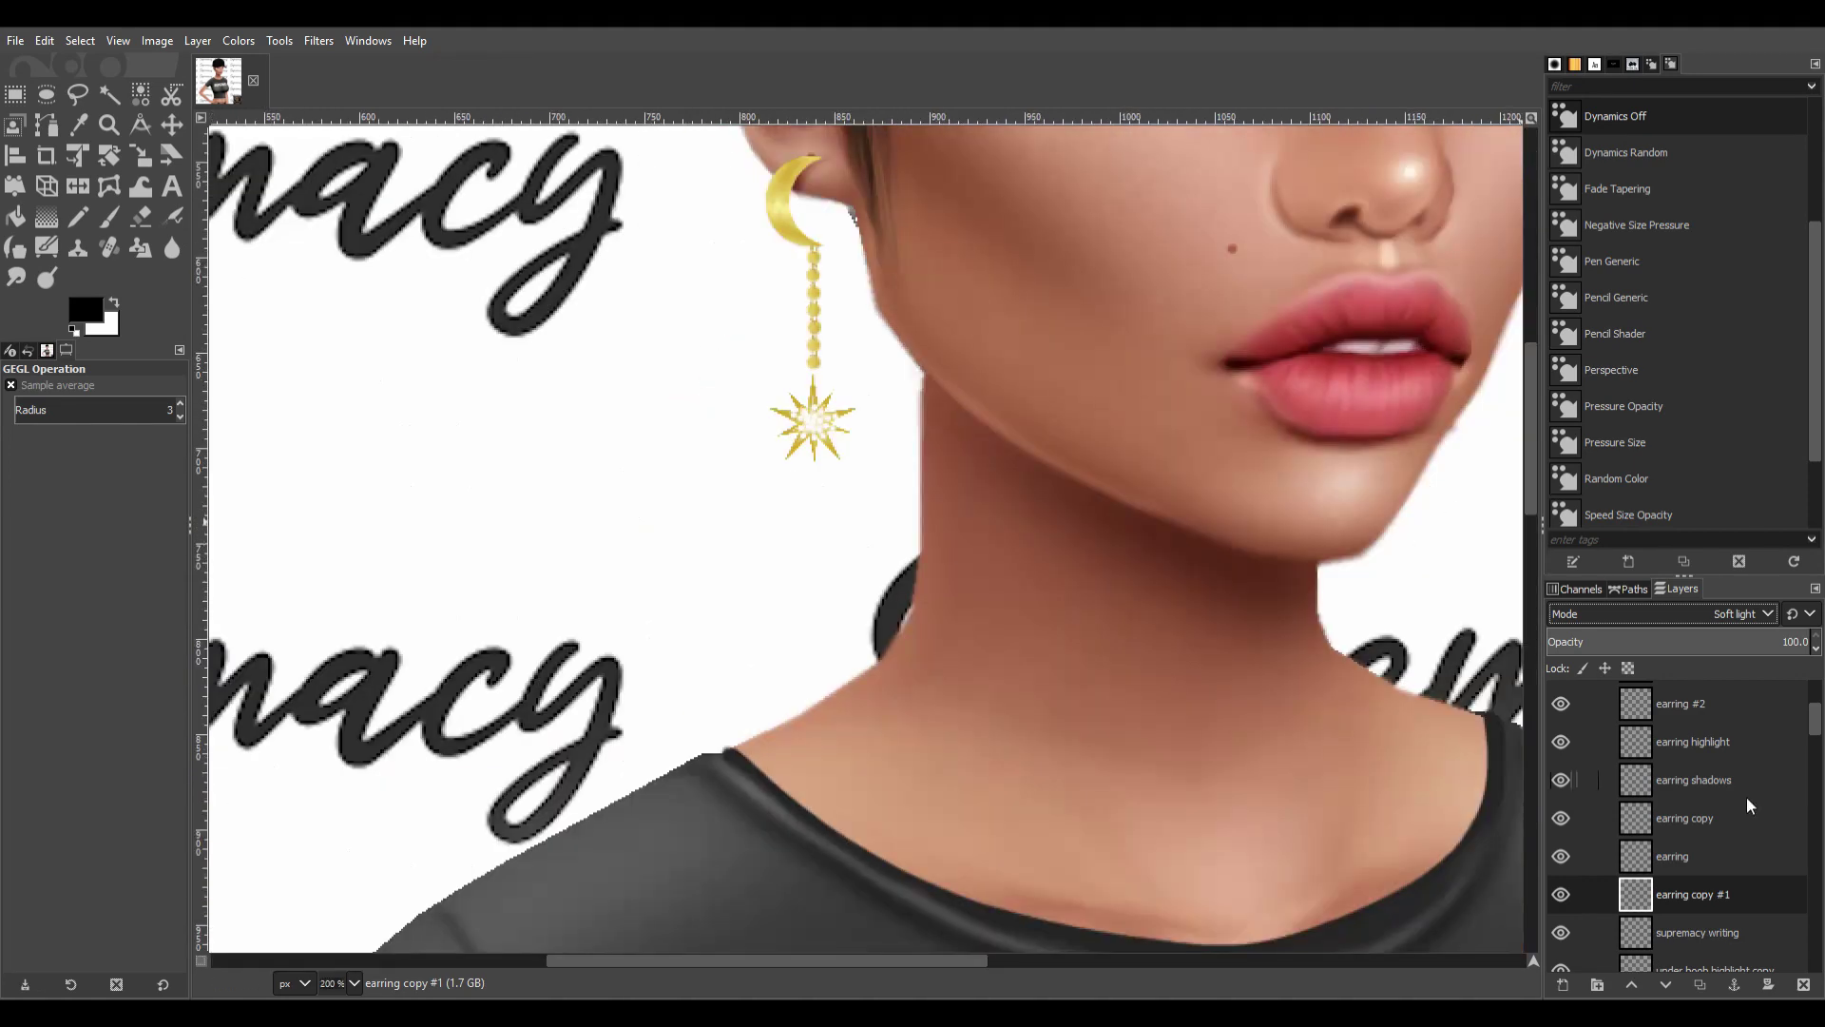
left_click(1753, 739)
left_click(1681, 703)
key("4")
Choose the paintbrush, zoom in on the ear, and select the top 'earring cuff' layer.
left_click(109, 217)
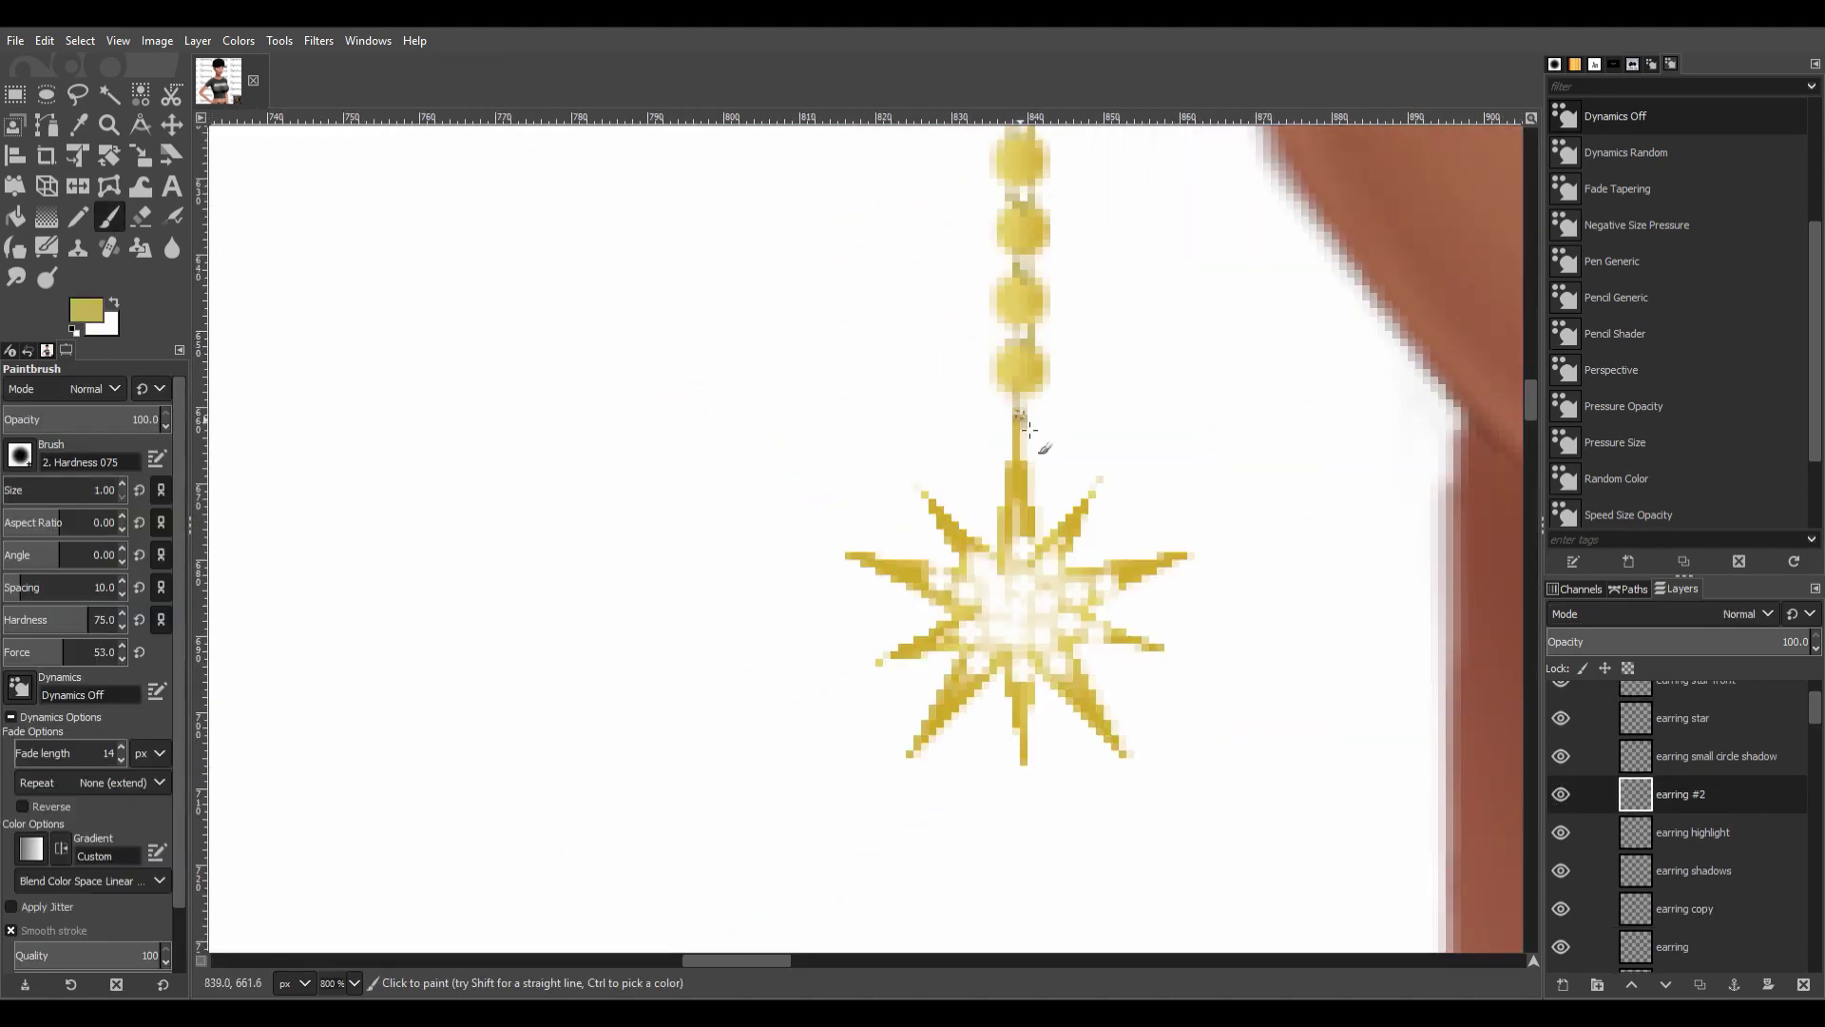
scroll(1030, 440, "down", 6)
scroll(835, 304, "up", 2)
scroll(834, 304, "up", 2)
key("2")
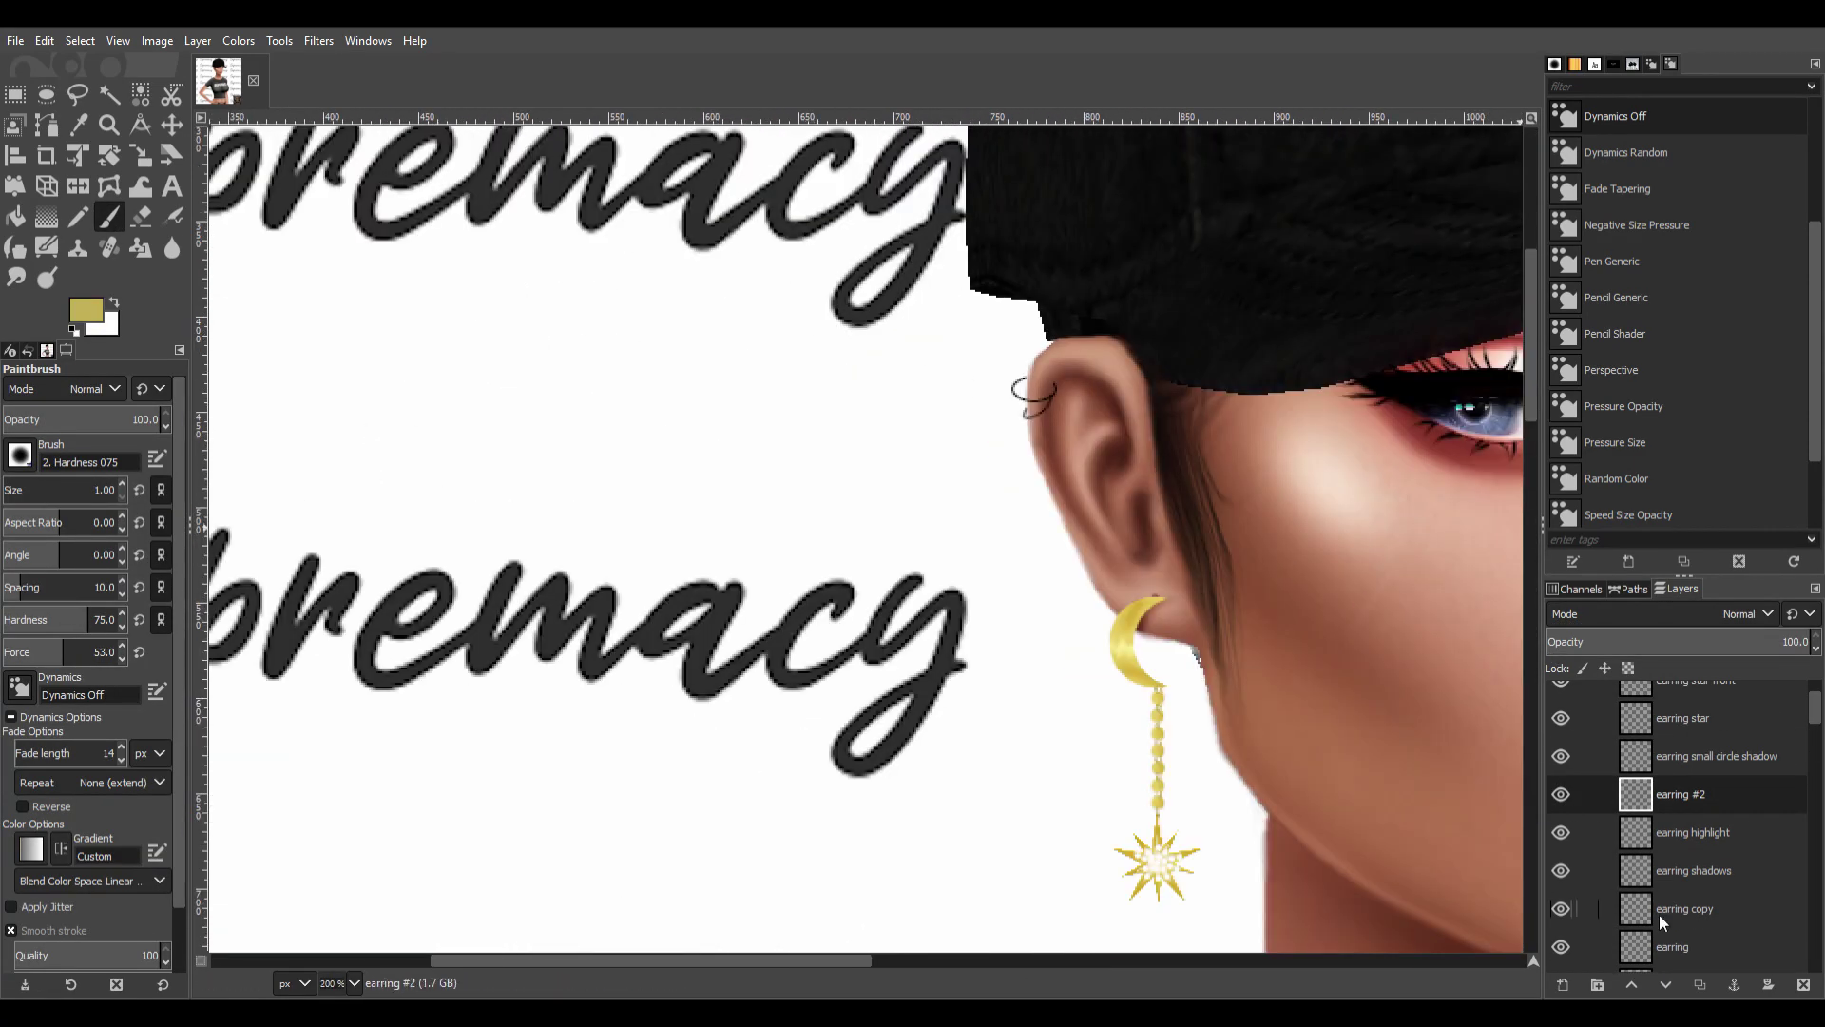
scroll(1673, 818, "up", 2)
left_click(1750, 699)
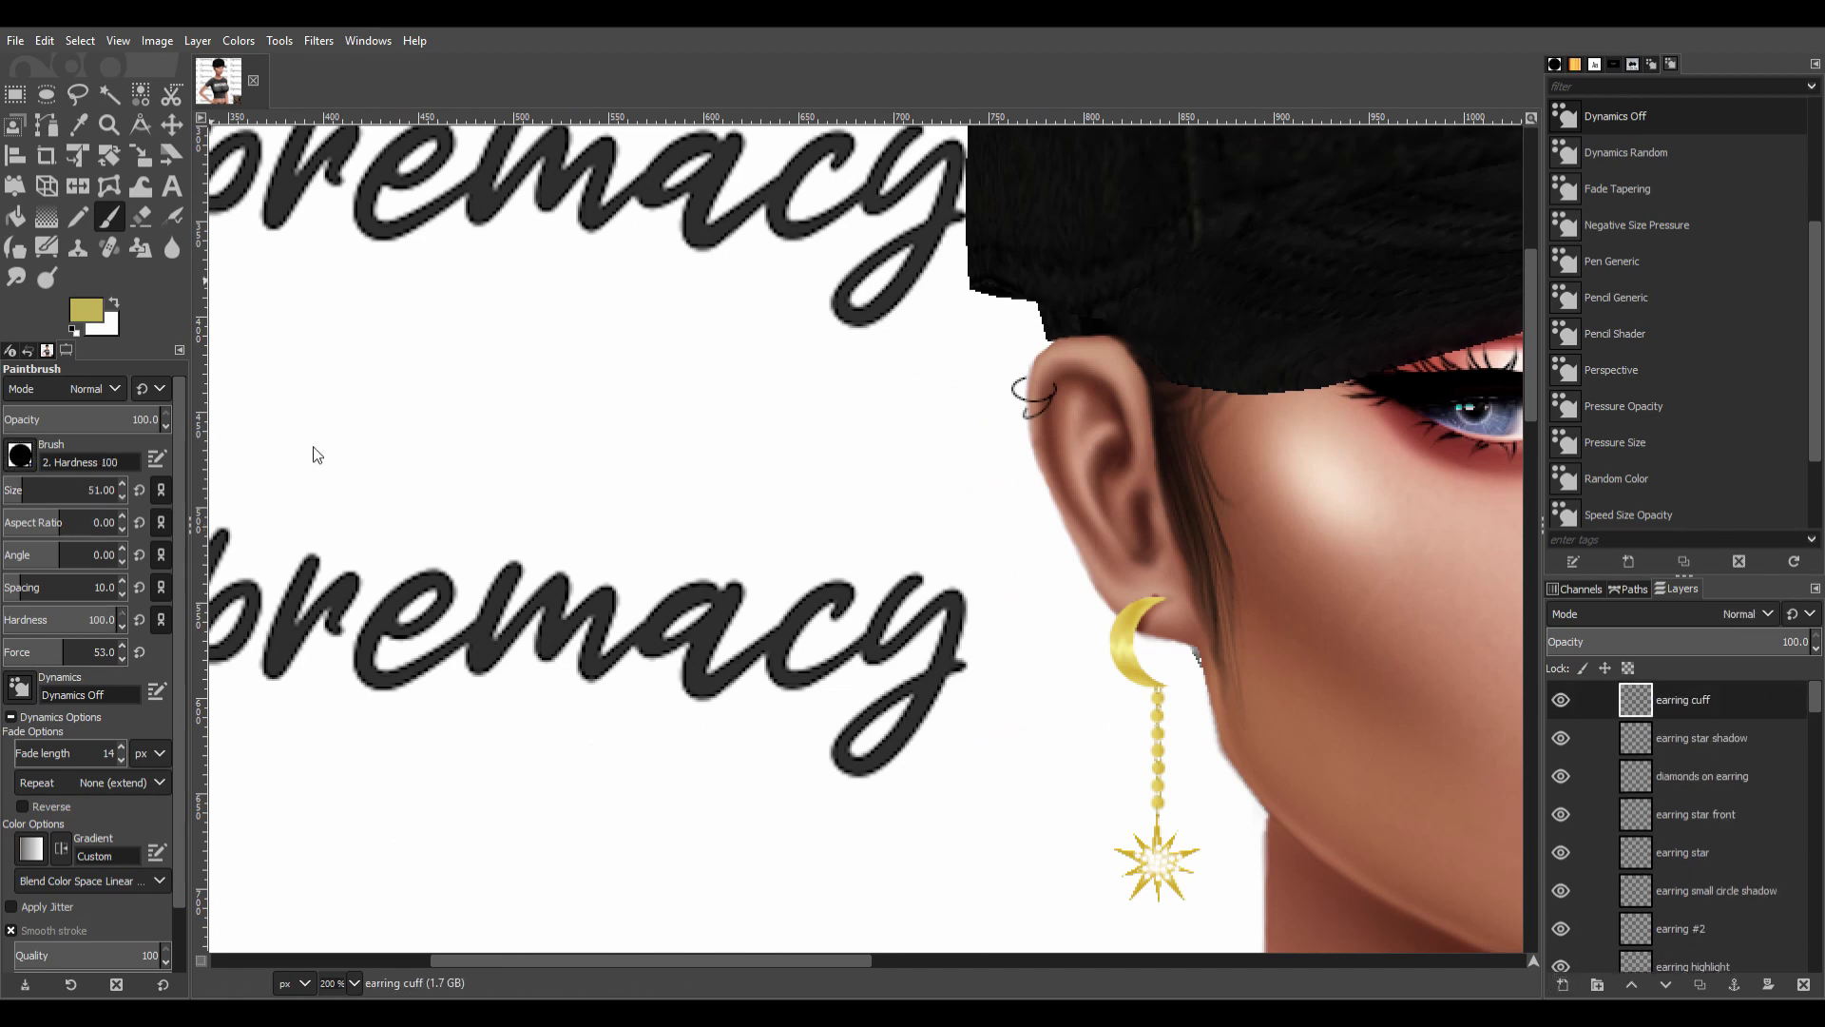
Paint a gold cuff shape on the upper ear and trim it with a smaller eraser.
left_click_drag(1023, 438, 1036, 440)
key("shift+e")
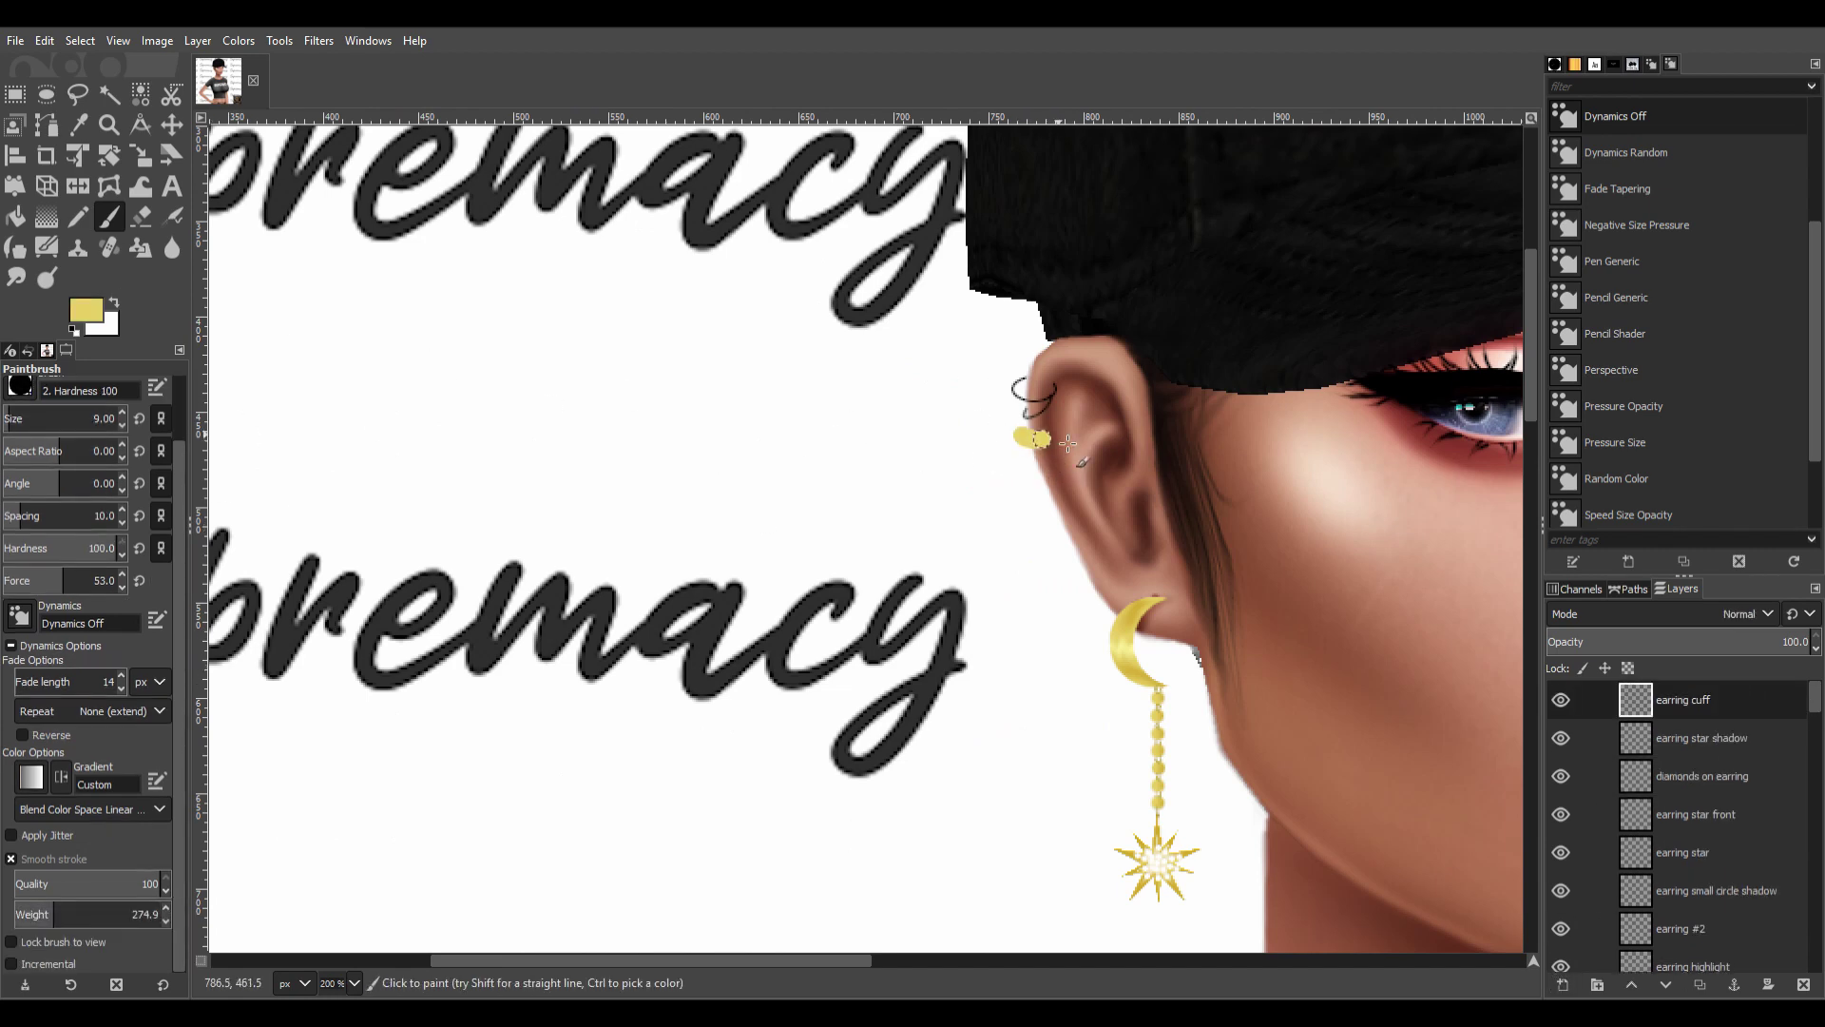
scroll(1087, 425, "up", 3)
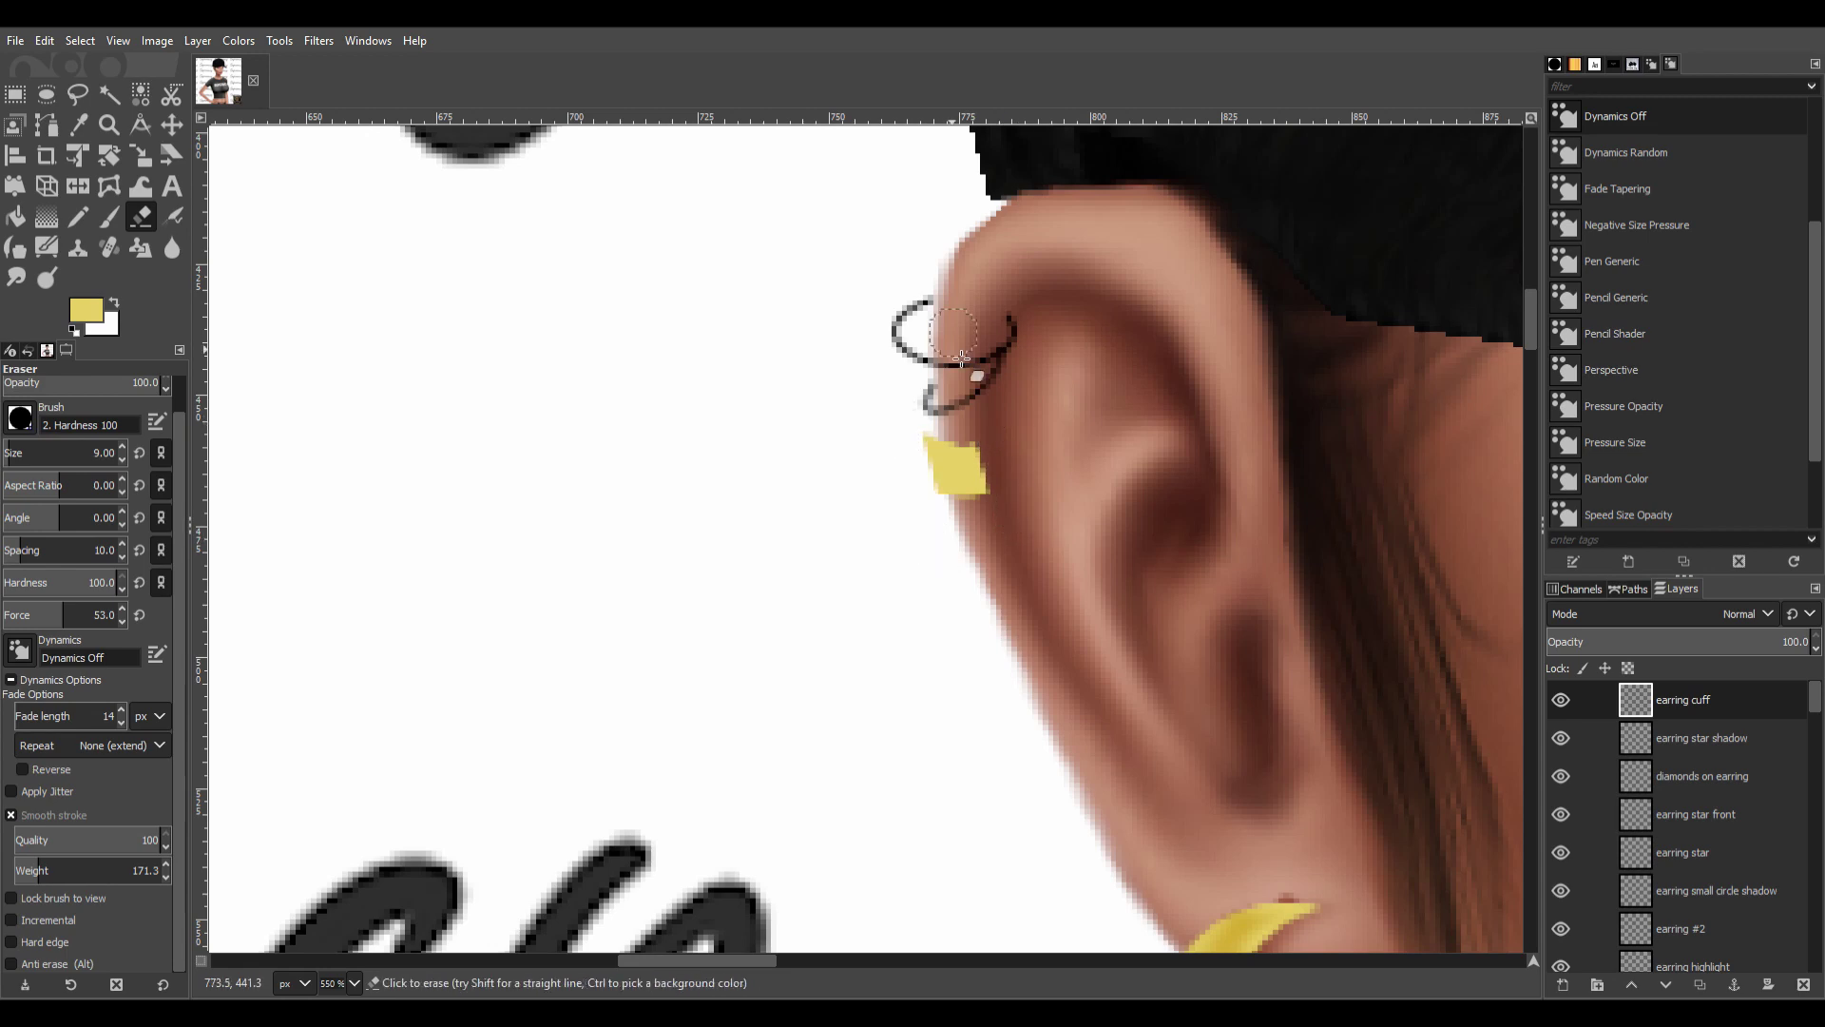
scroll(962, 359, "down", 2)
scroll(269, 326, "up", 1)
left_click(11, 453)
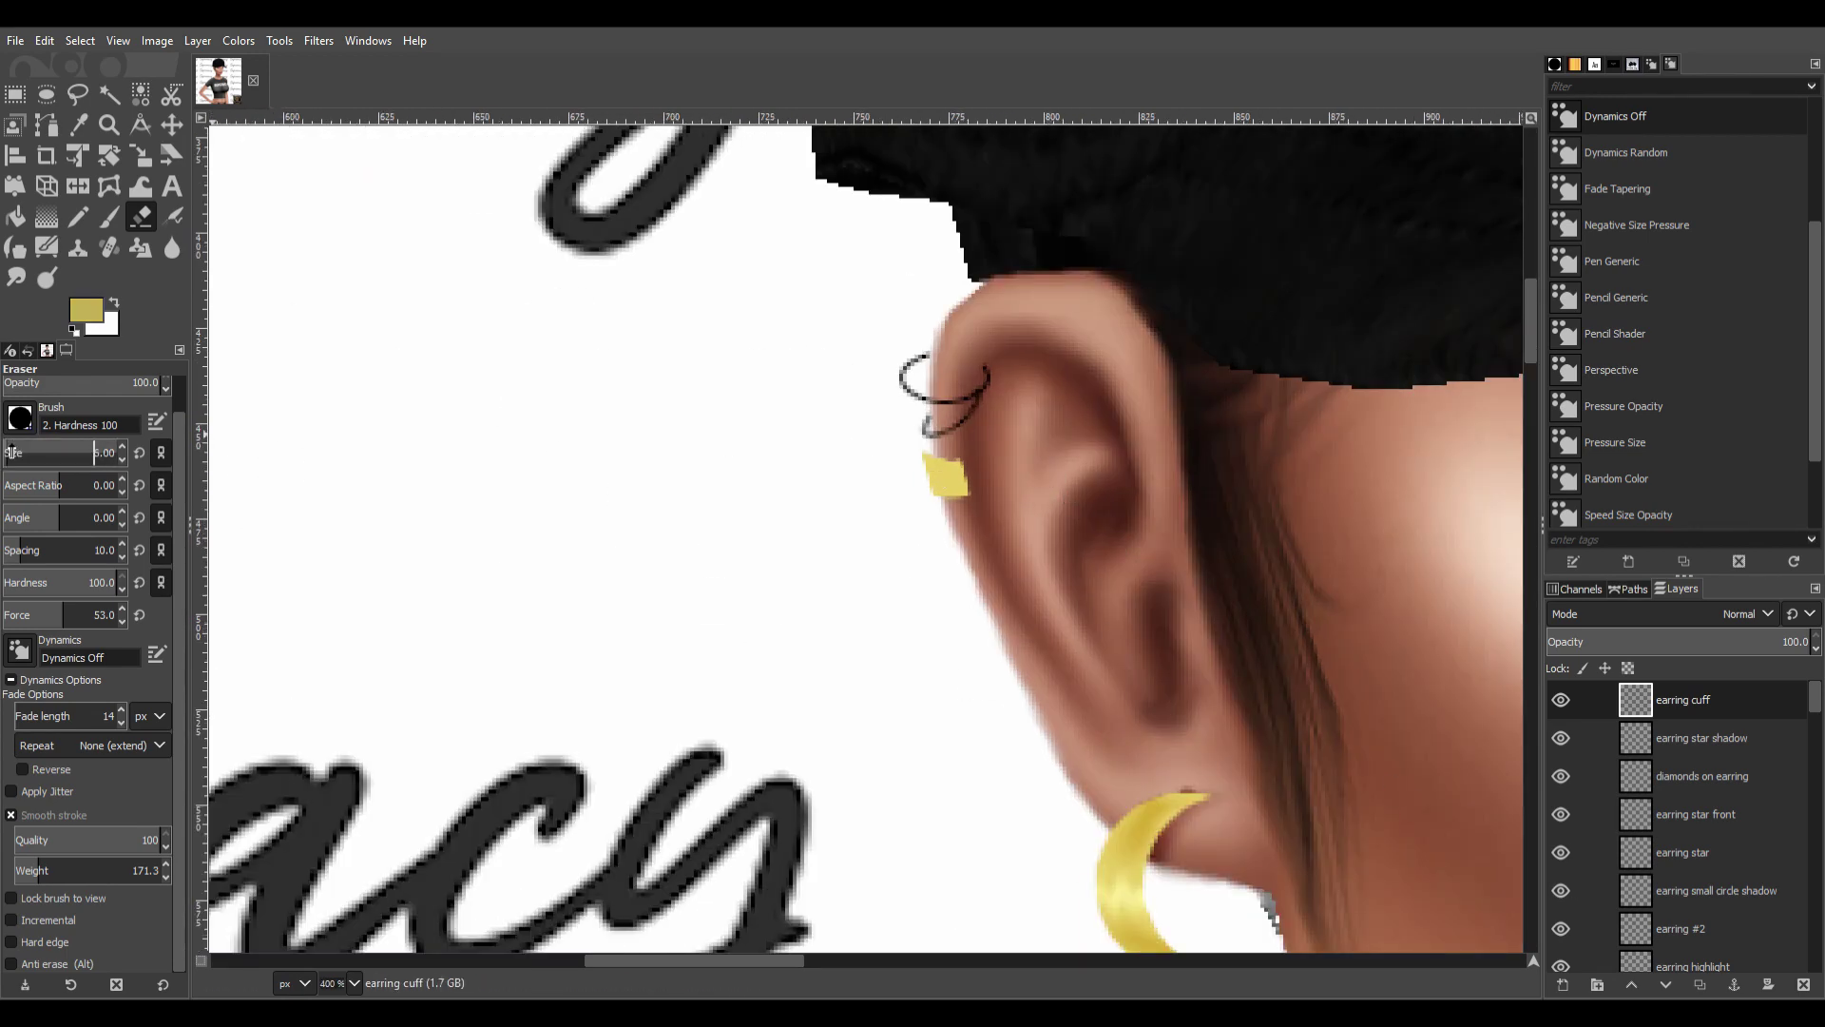
key("p")
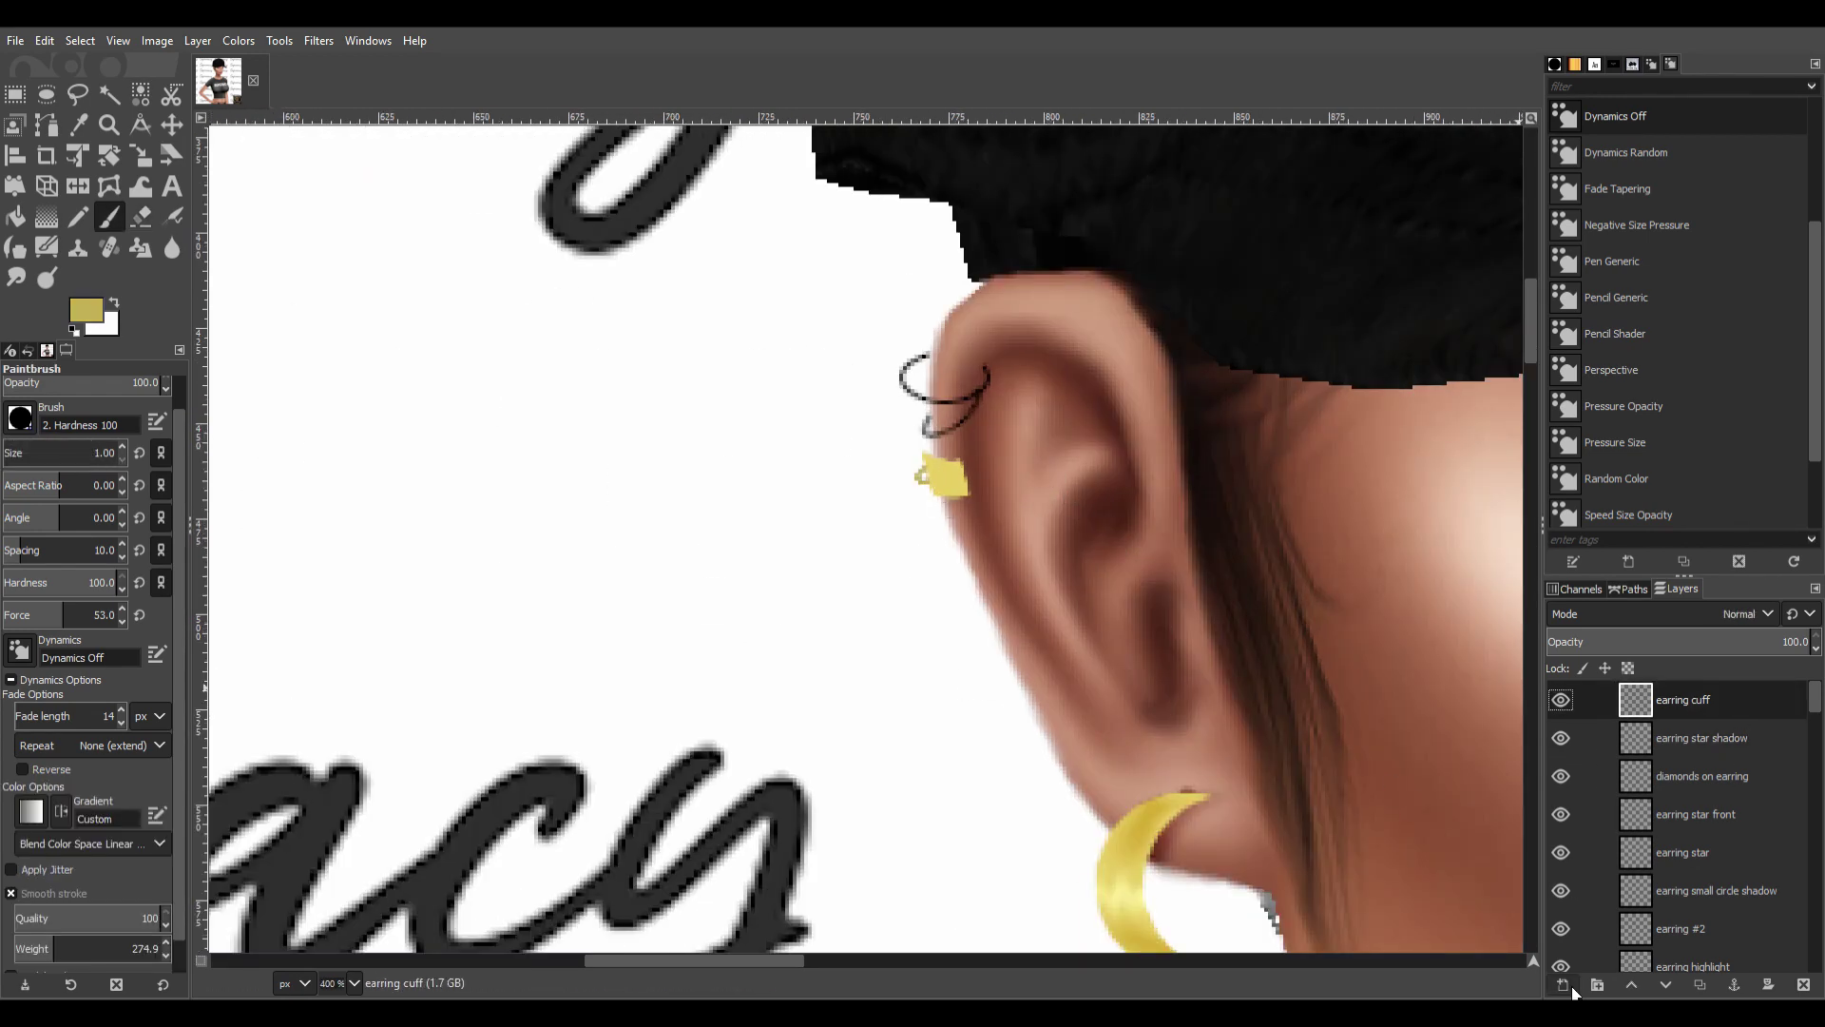
Select the cuff by colour and paint white highlights on a new highlight layer.
key("u")
key("shift+ctrl+n")
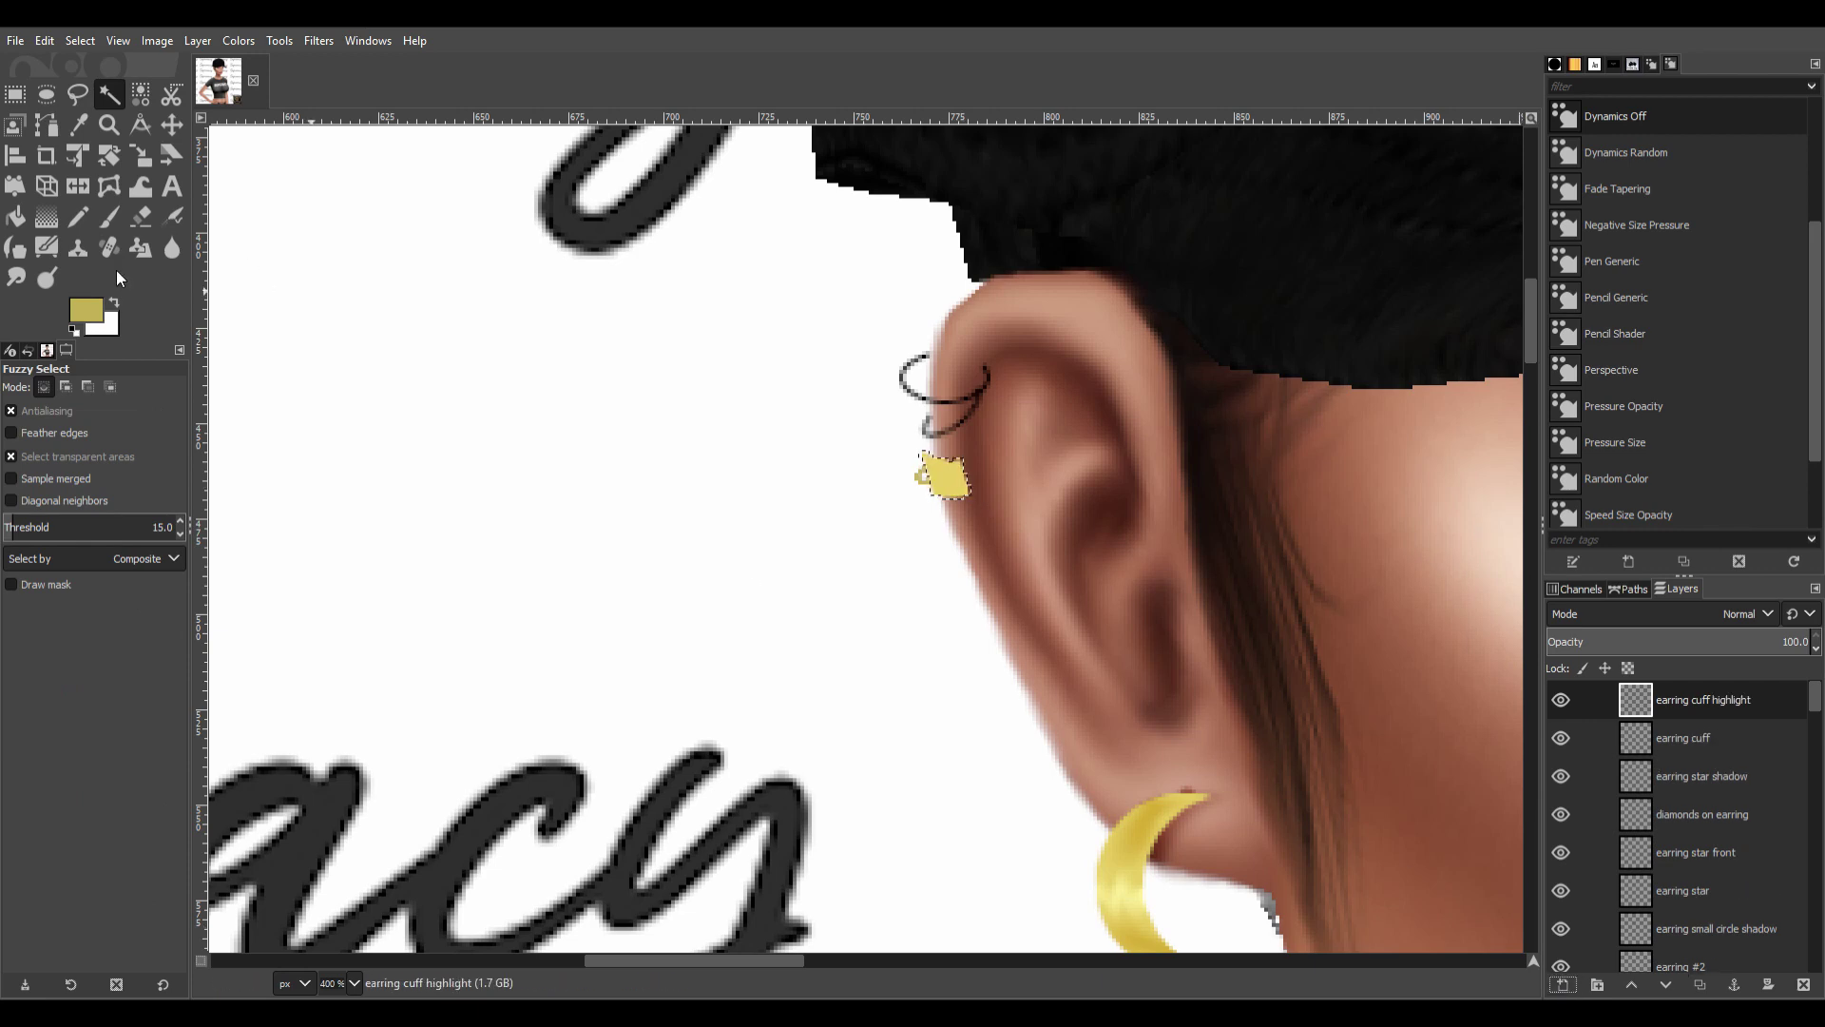
key("x")
key("p")
left_click_drag(924, 461, 968, 494)
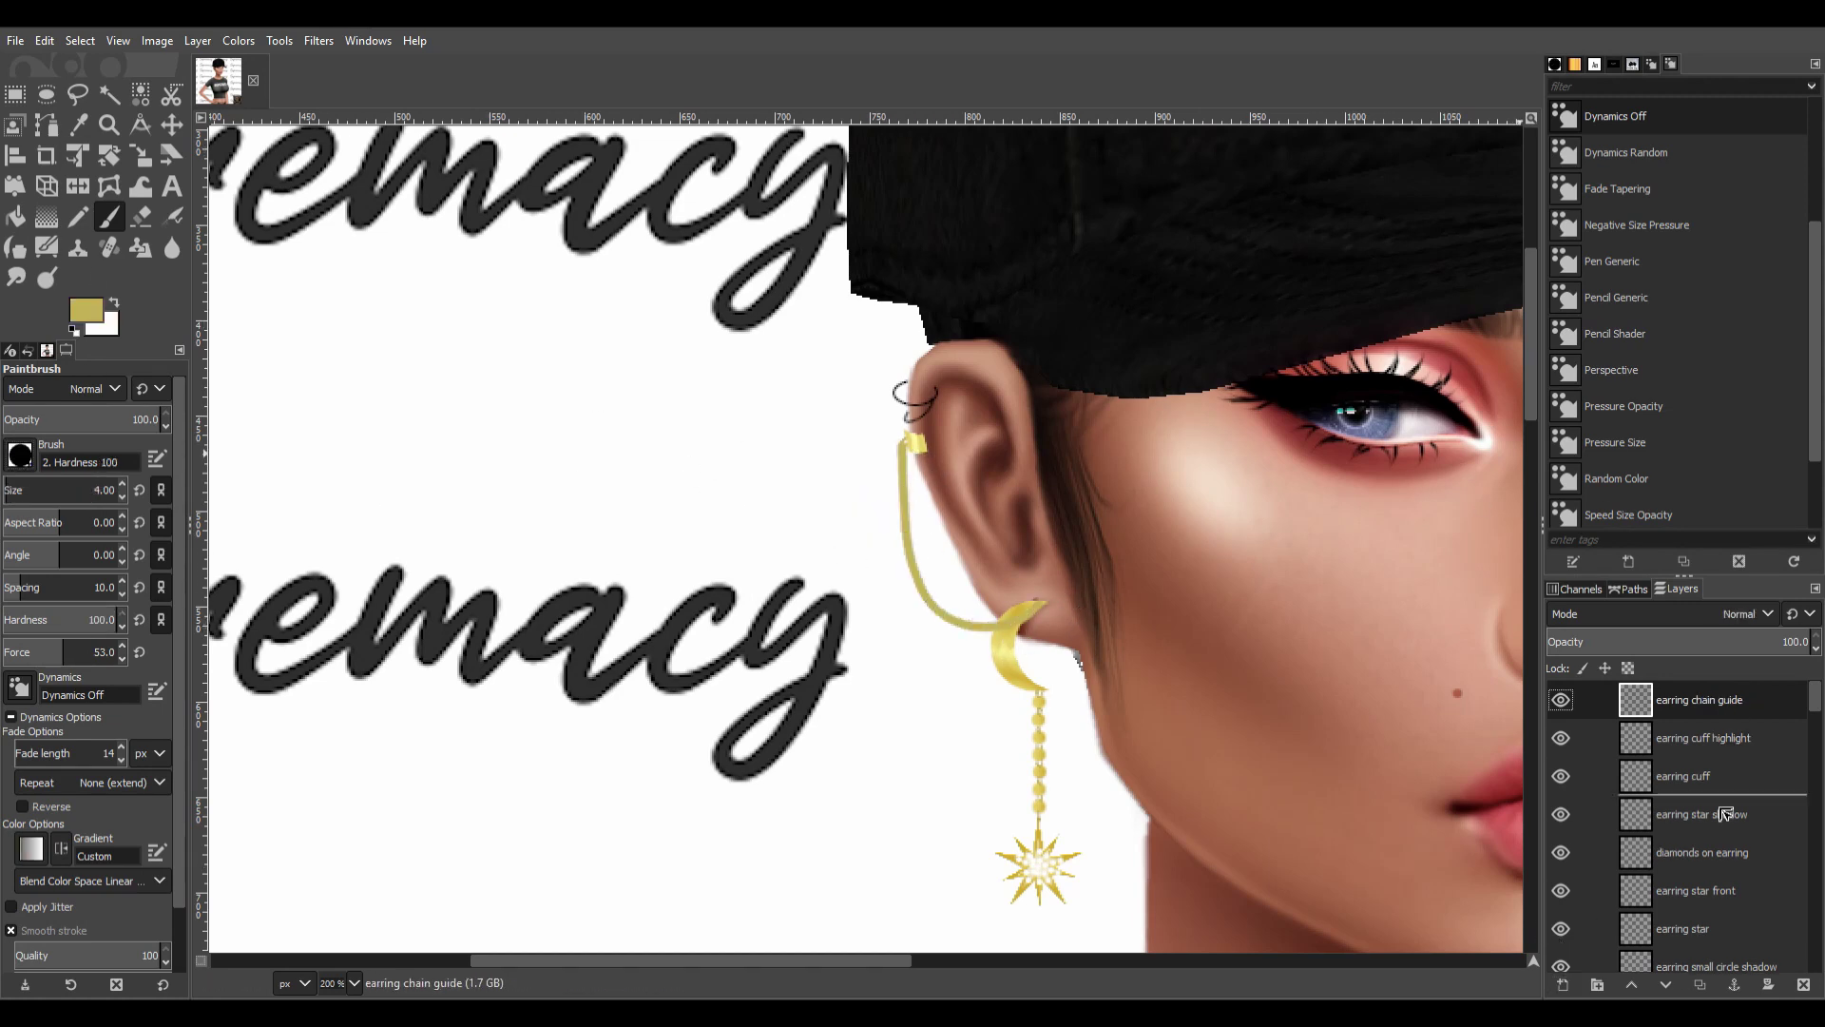
Lower the chain guide layer, then paint a size-3 gold chain line and beads below the cuff.
left_click_drag(1698, 700, 1699, 856)
scroll(1437, 766, "up", 1)
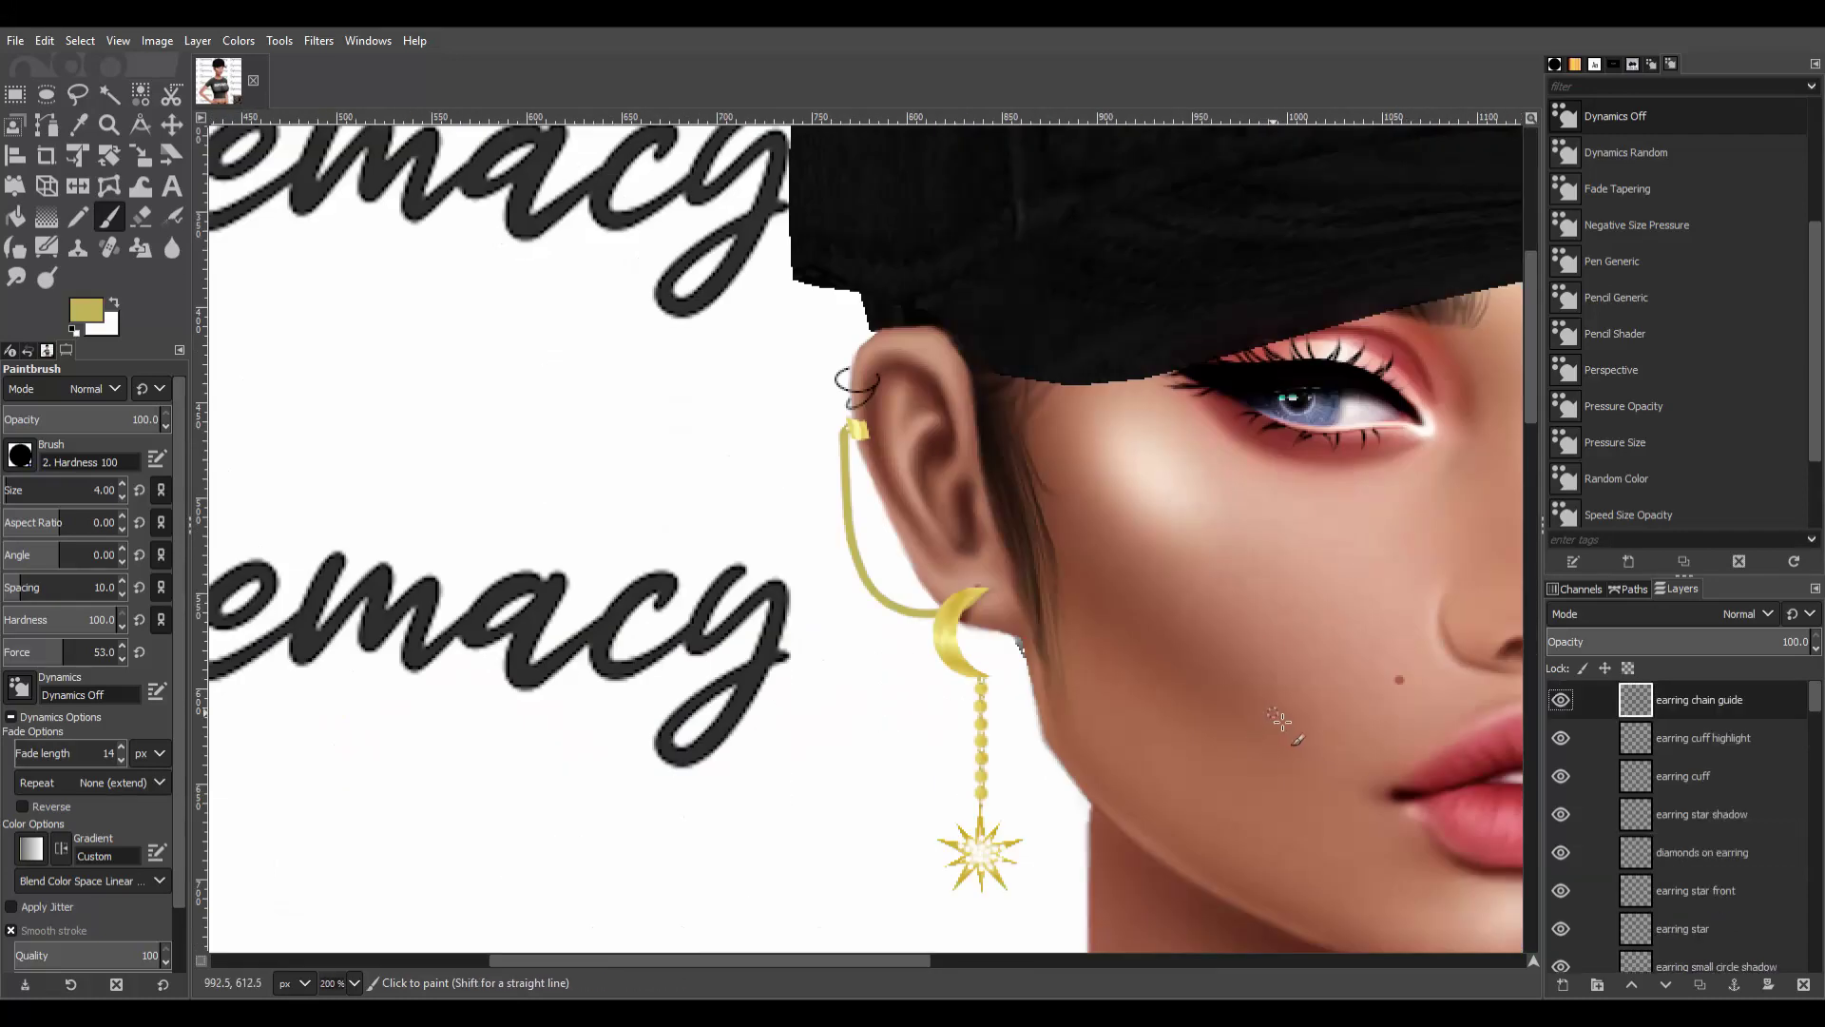
left_click_drag(12, 489, 7, 490)
left_click_drag(847, 426, 850, 487)
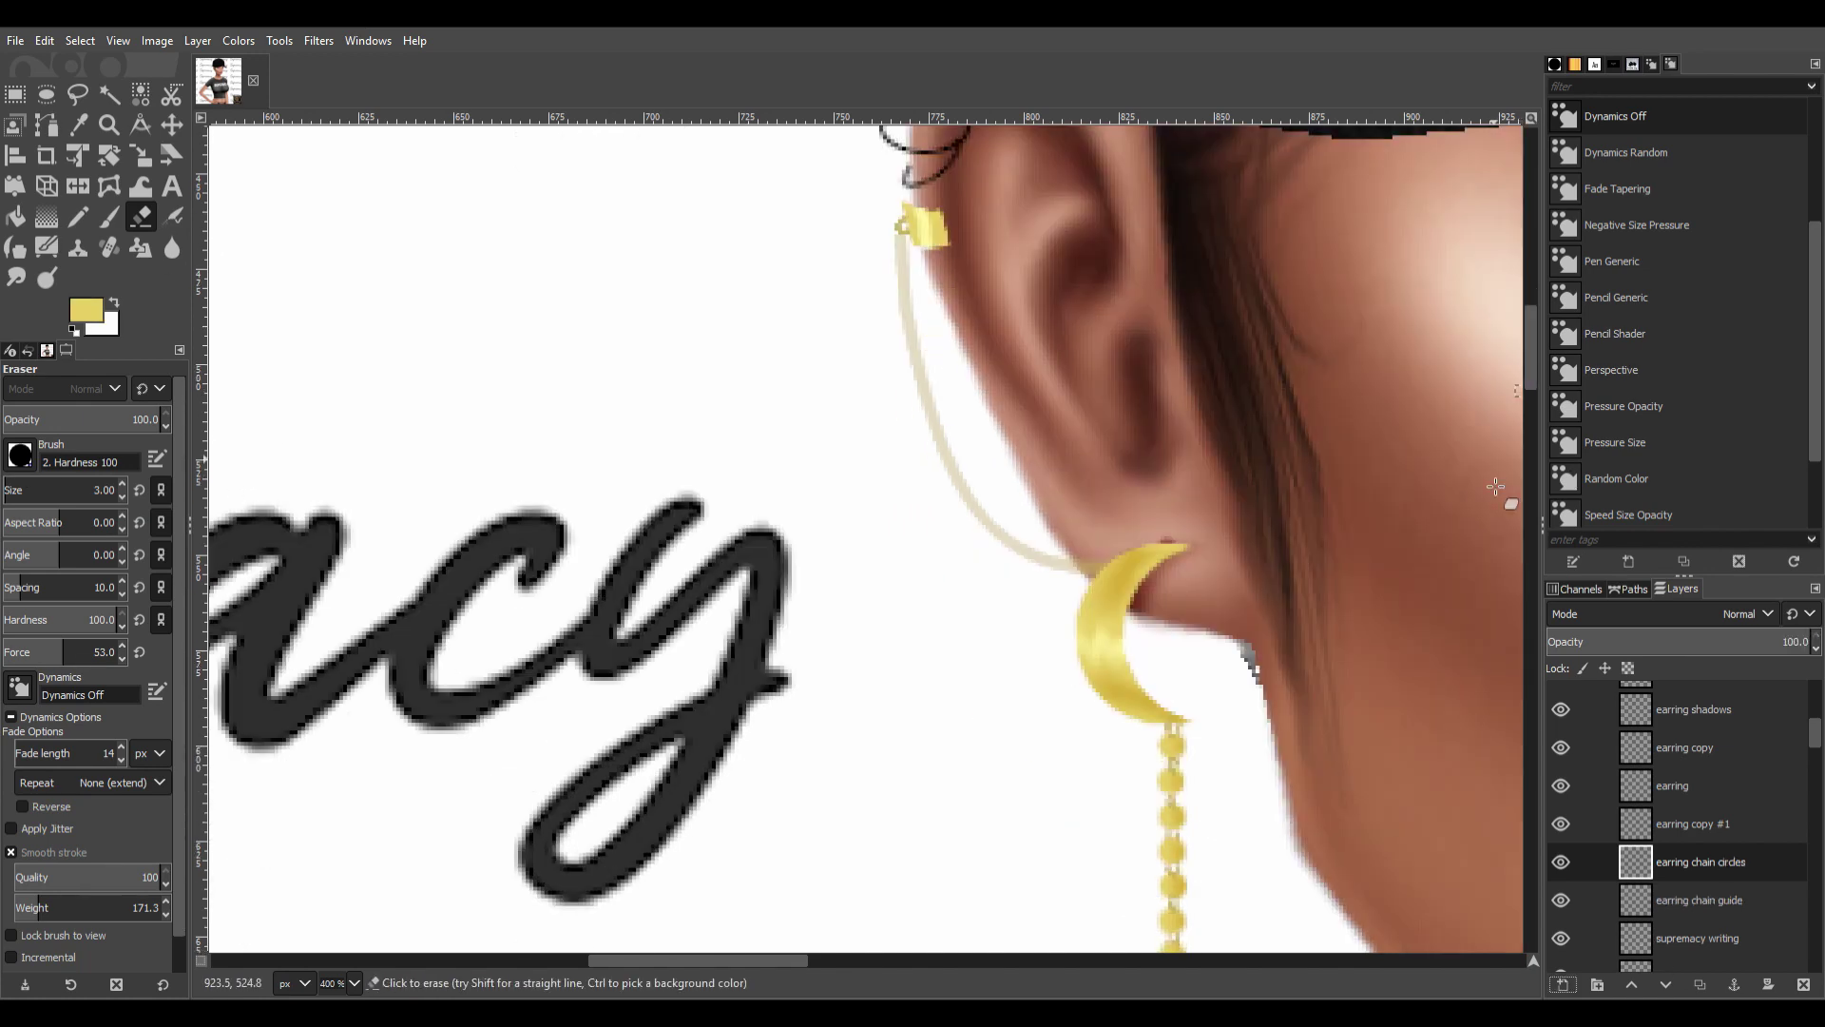
key("p")
left_click(900, 259)
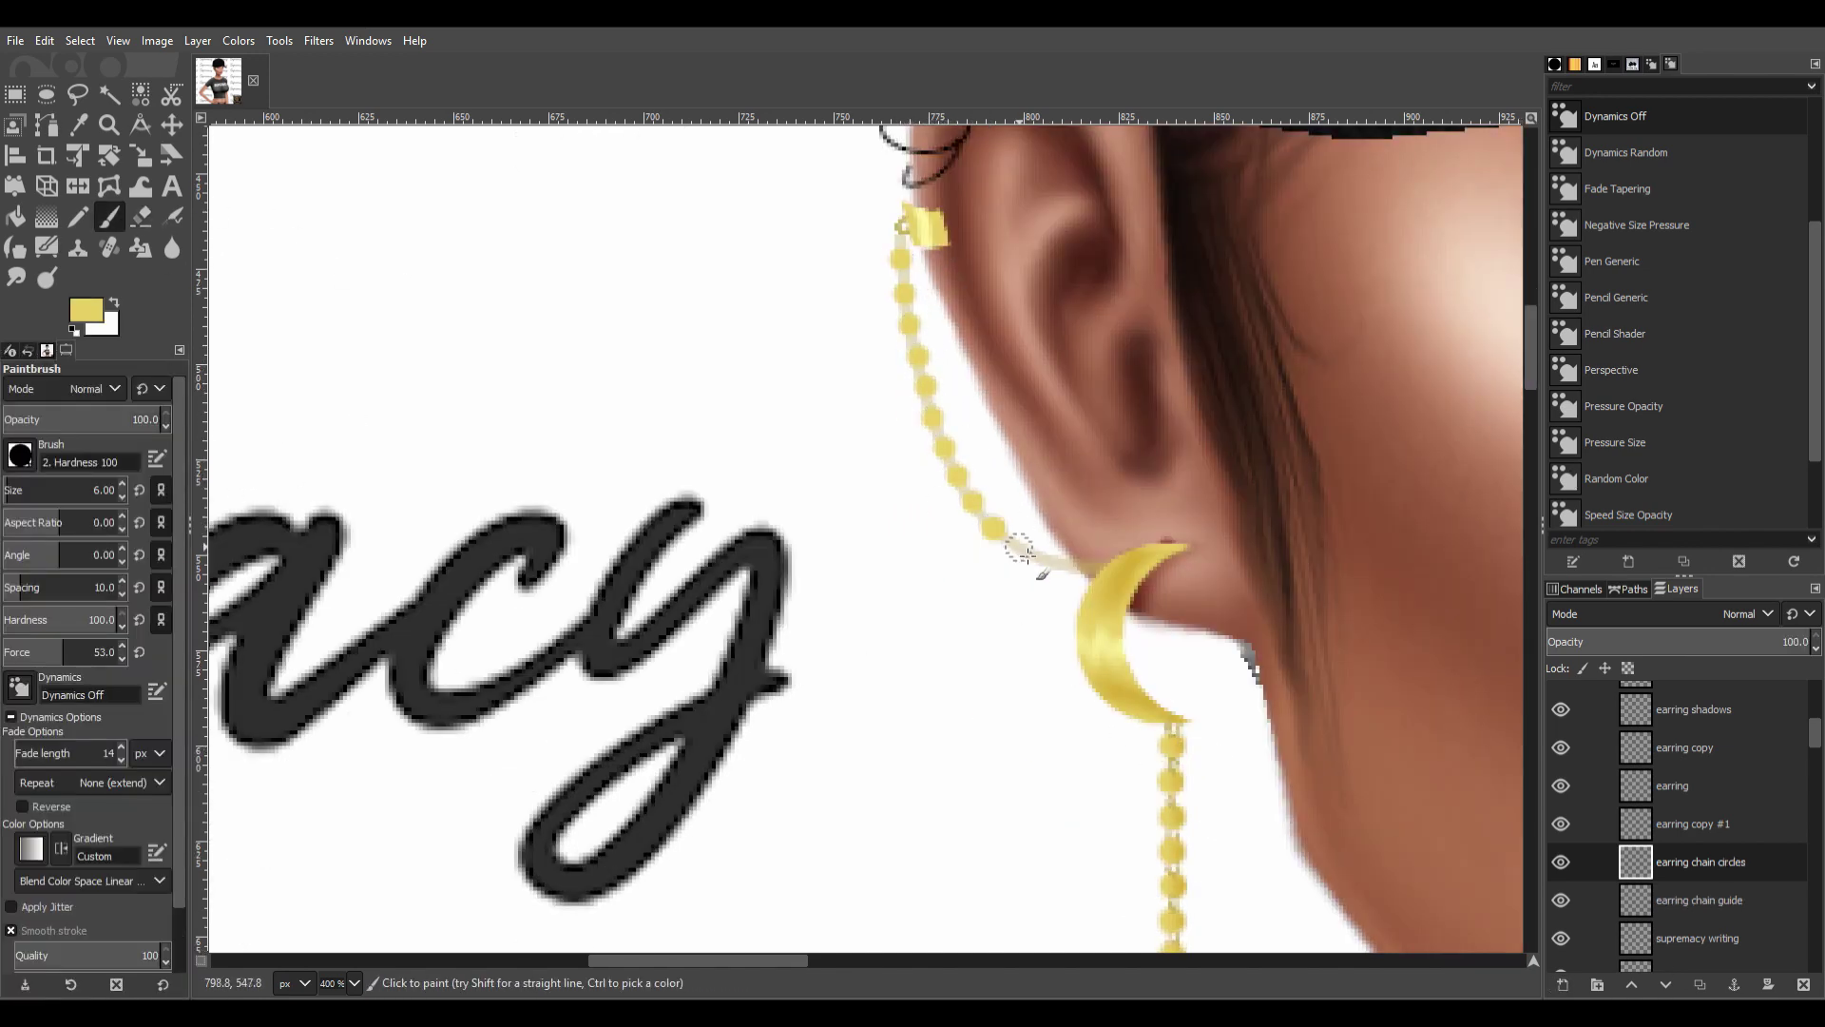
scroll(446, 464, "up", 1)
scroll(880, 676, "up", 2)
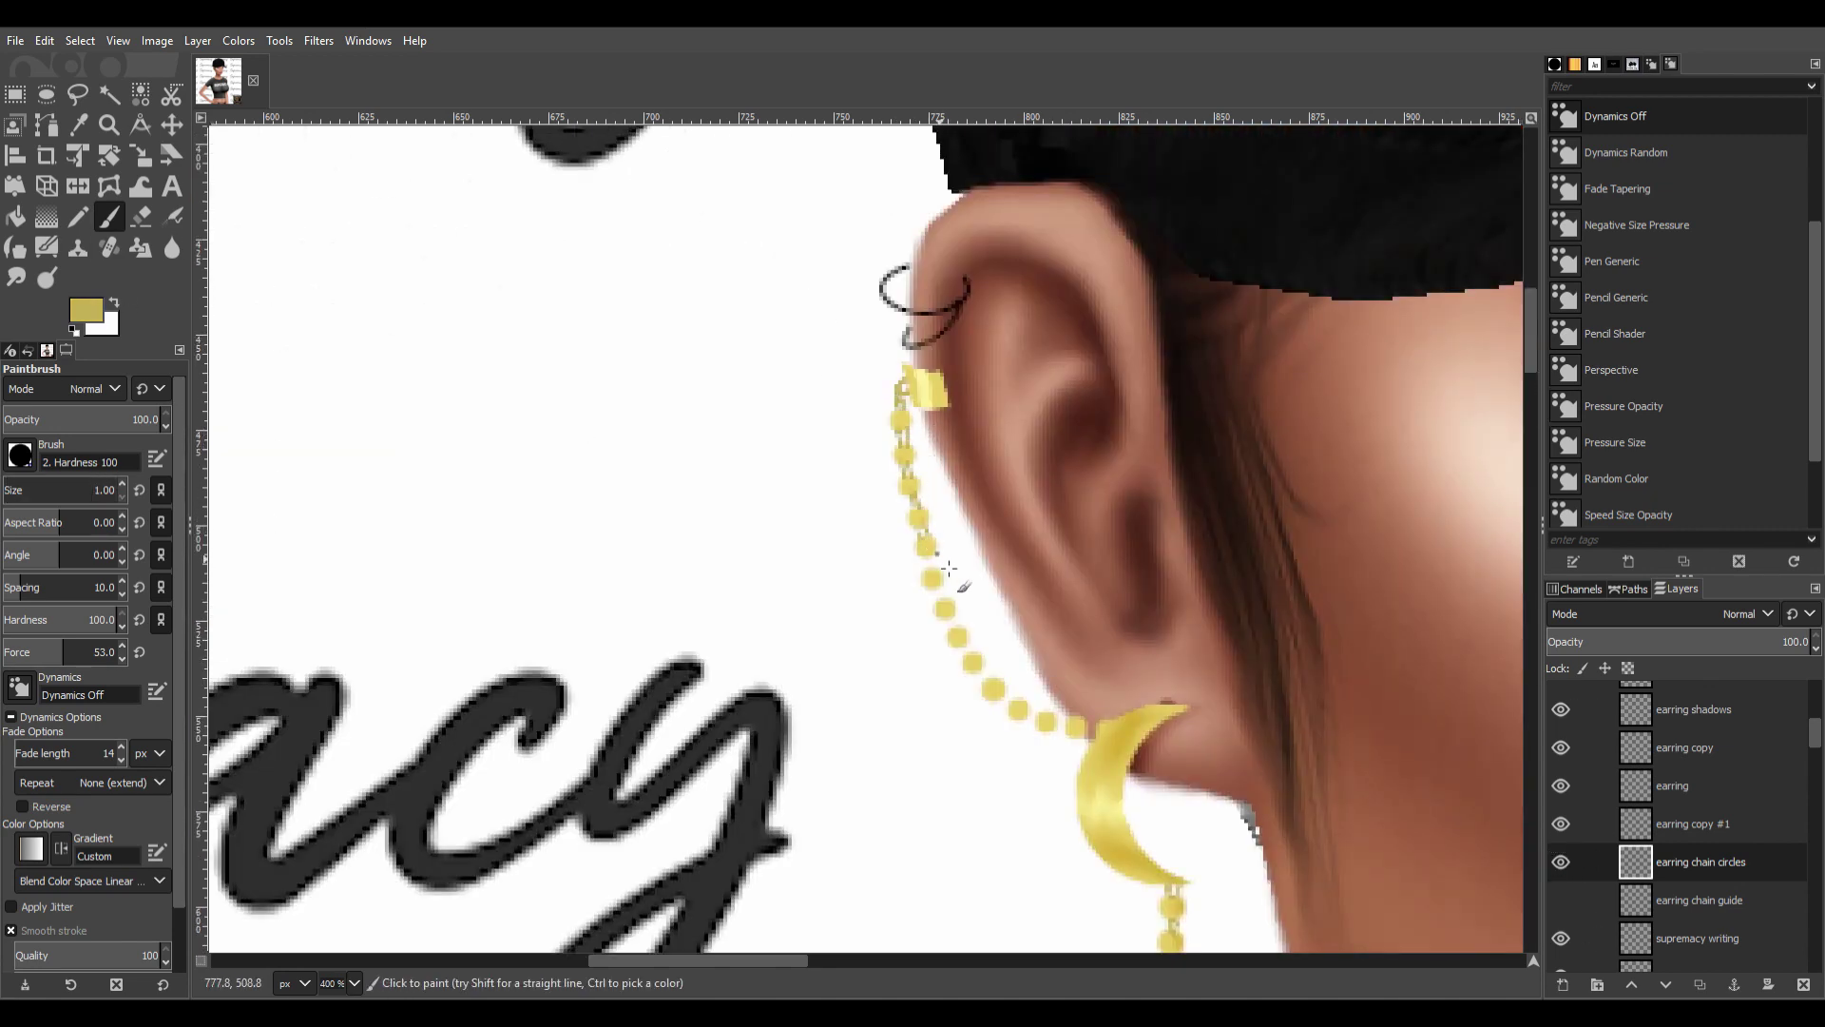
Fuzzy-select all the chain beads near the ear.
key("shift+ctrl+j")
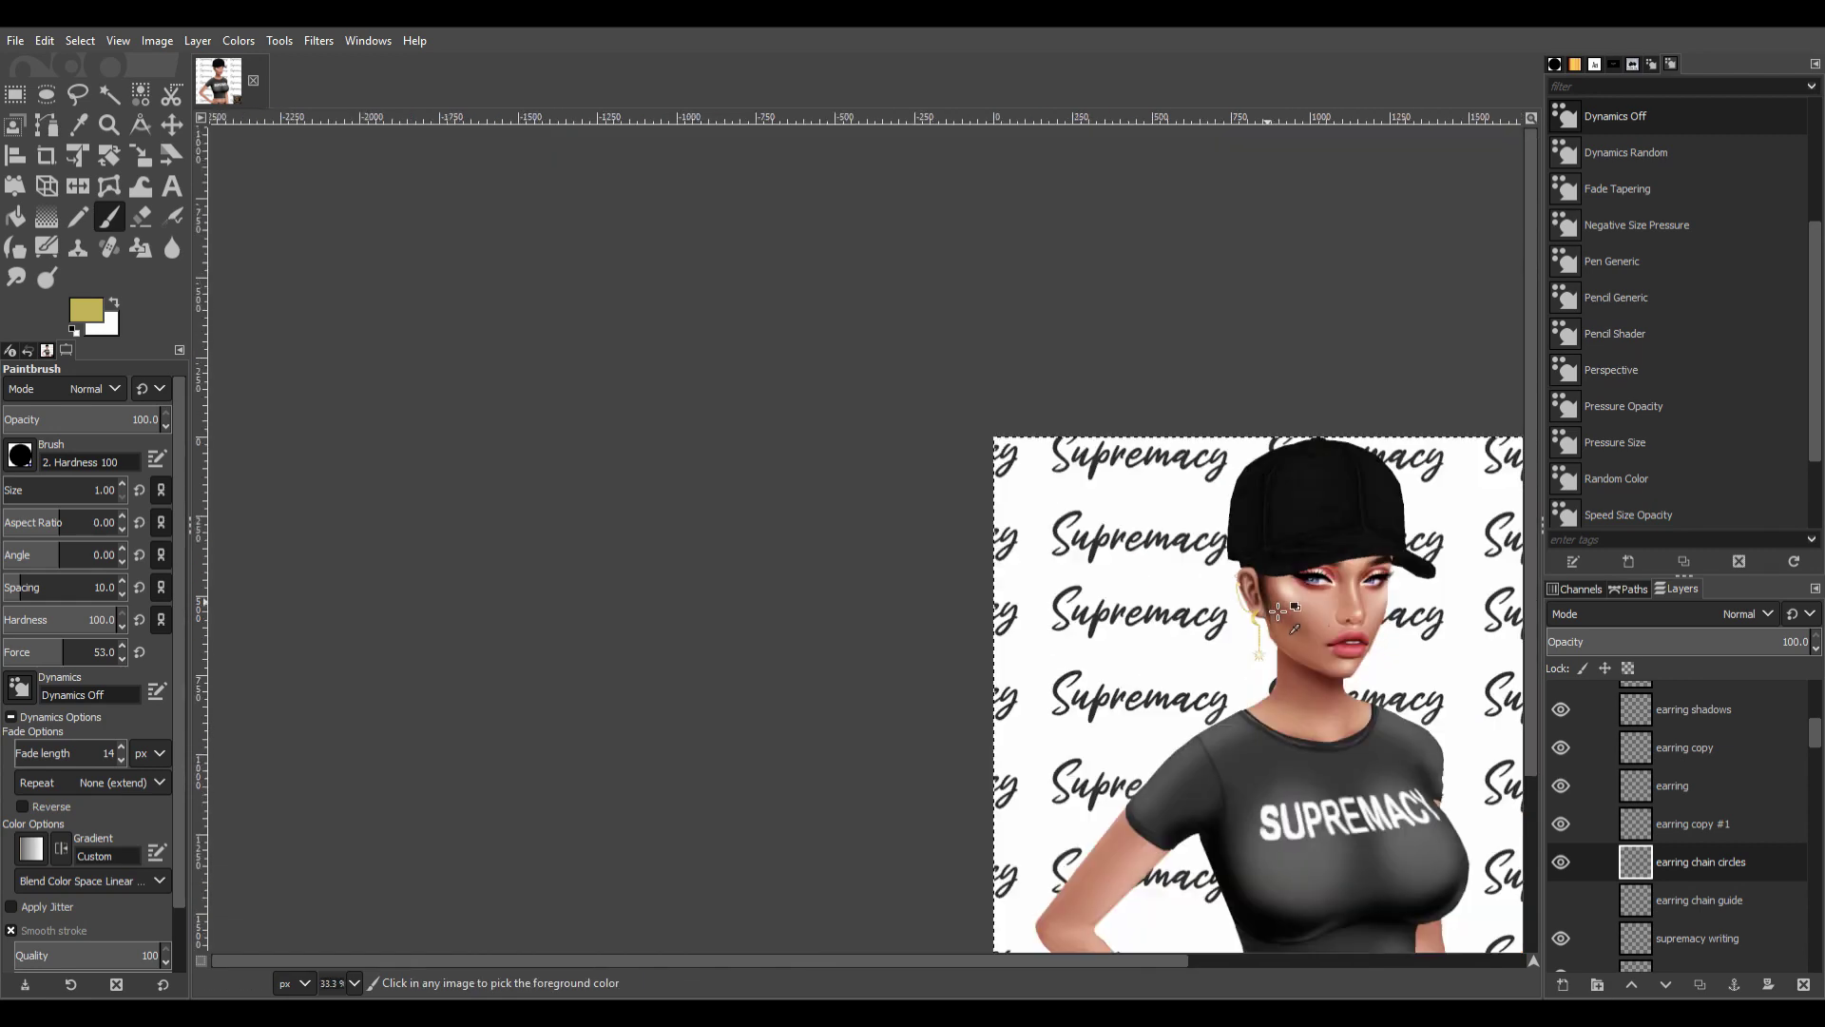
key("1")
scroll(608, 457, "up", 3)
key("u")
left_click(590, 456)
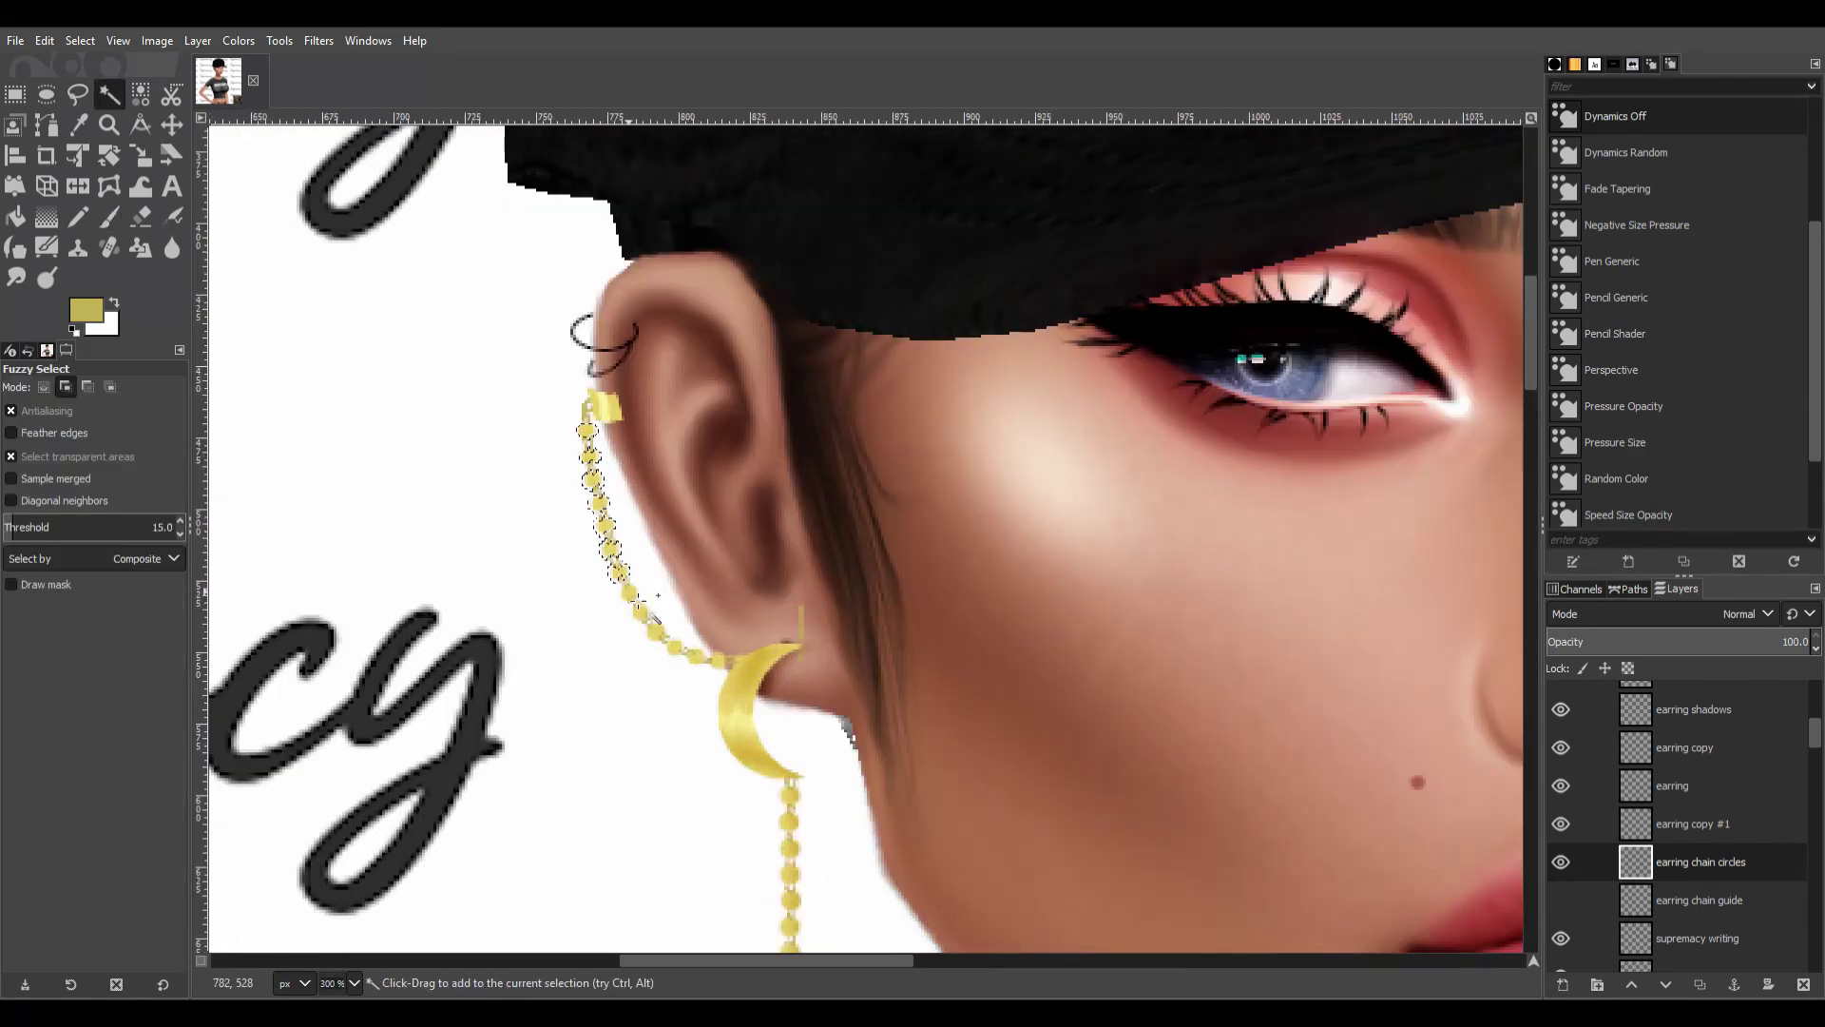
left_click(656, 606, "shift")
key("shift+e")
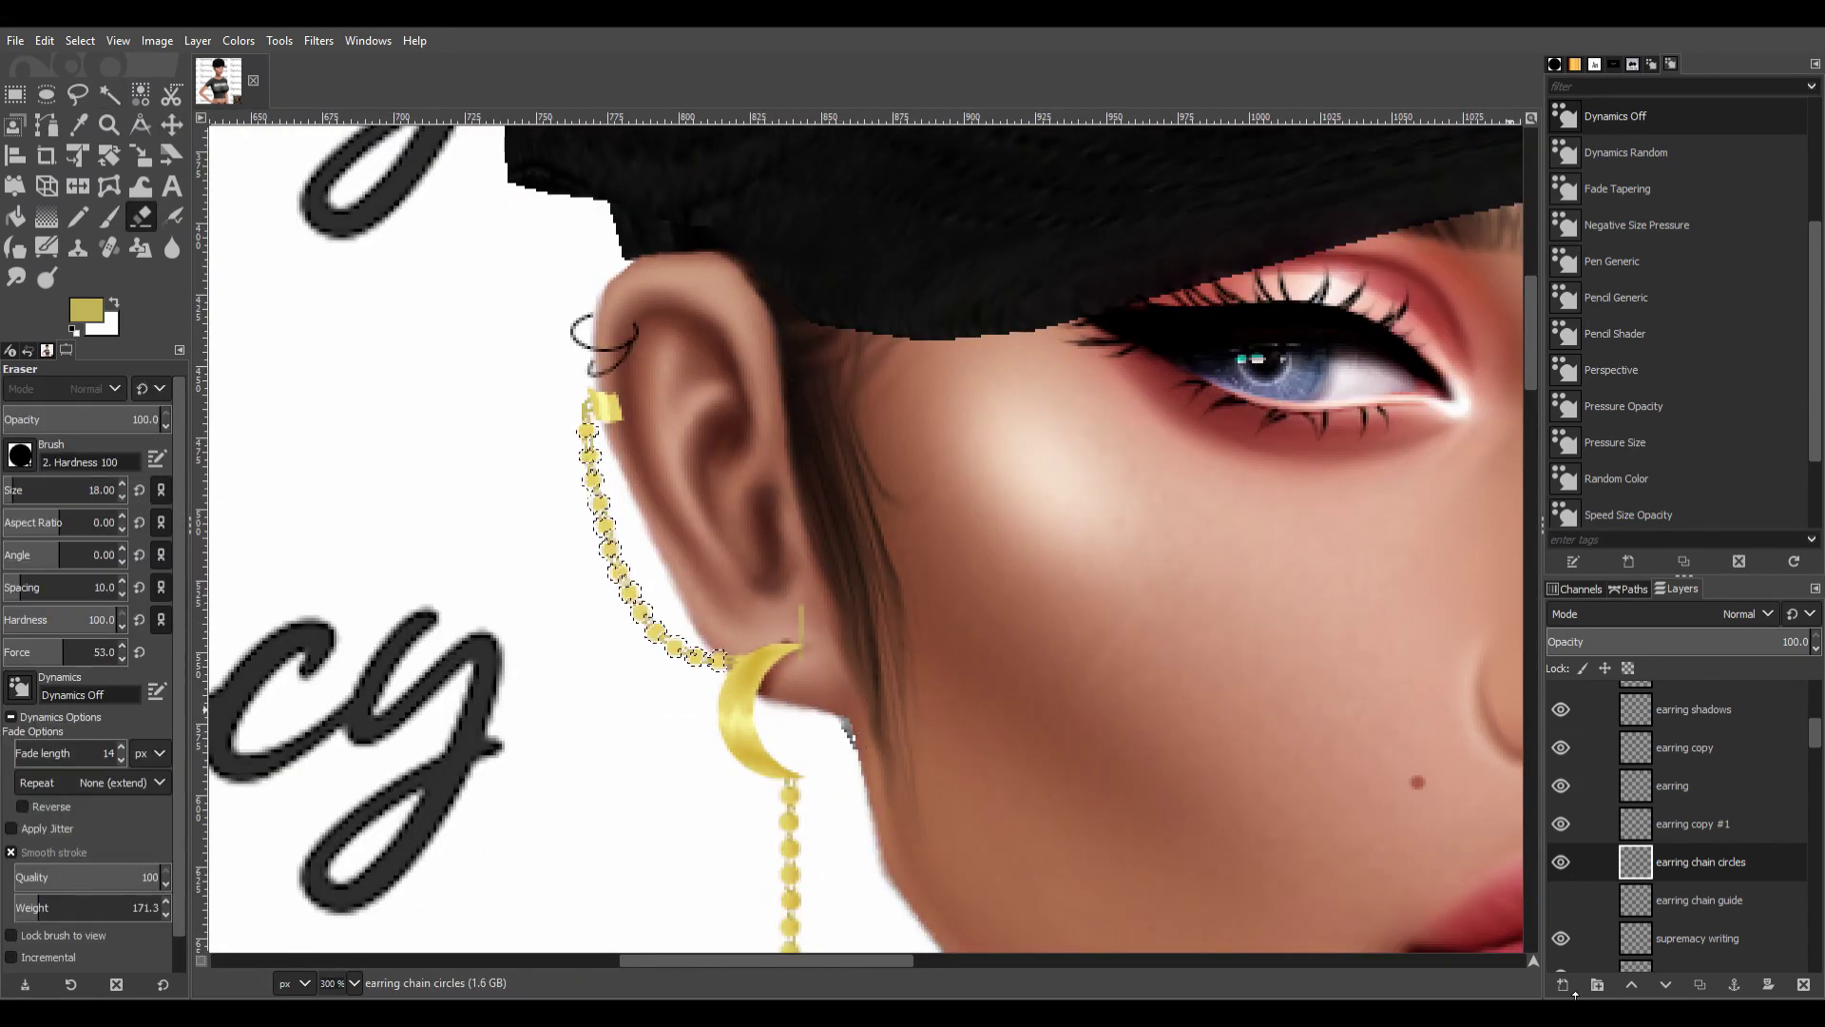
Paint a bead shadow on a new layer, deselect, and return to the chain circles layer.
left_click(1564, 986, "shift")
key("p")
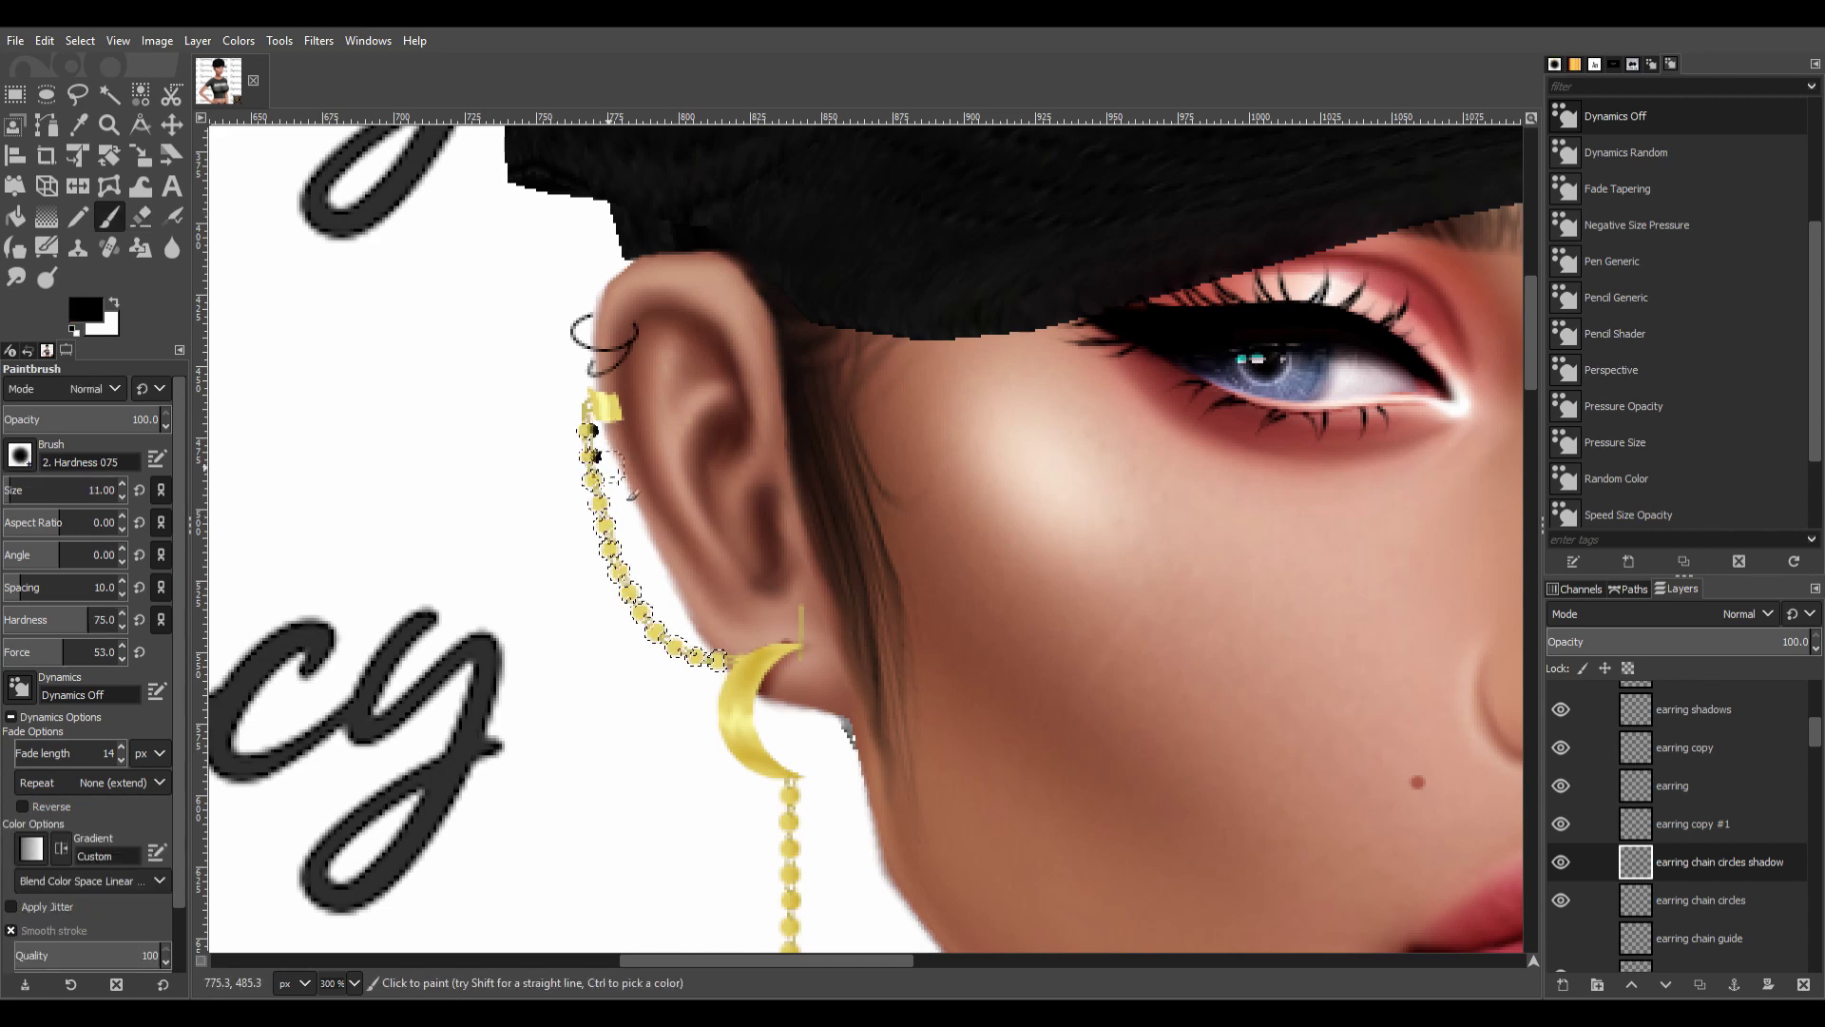
key("ctrl+shift+a")
key("shift+e")
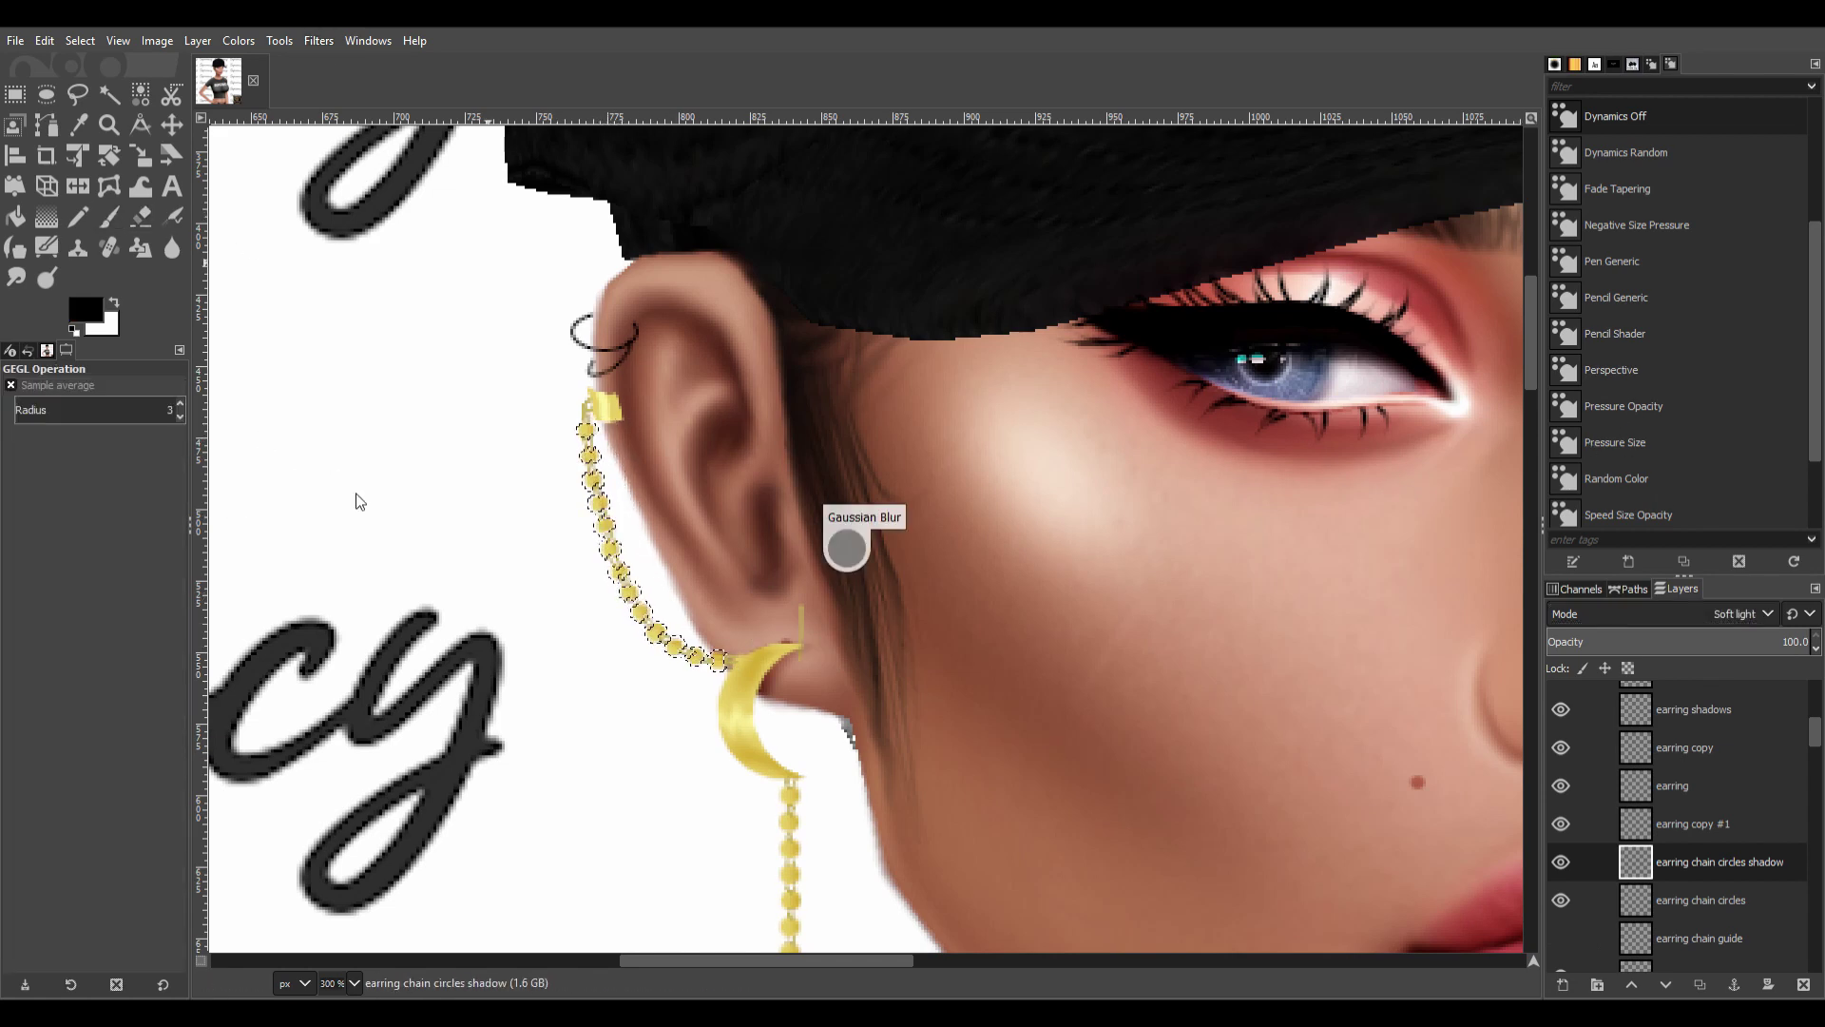
left_click(1702, 899)
key("minus")
key("minus")
key("minus")
key("minus")
key("minus")
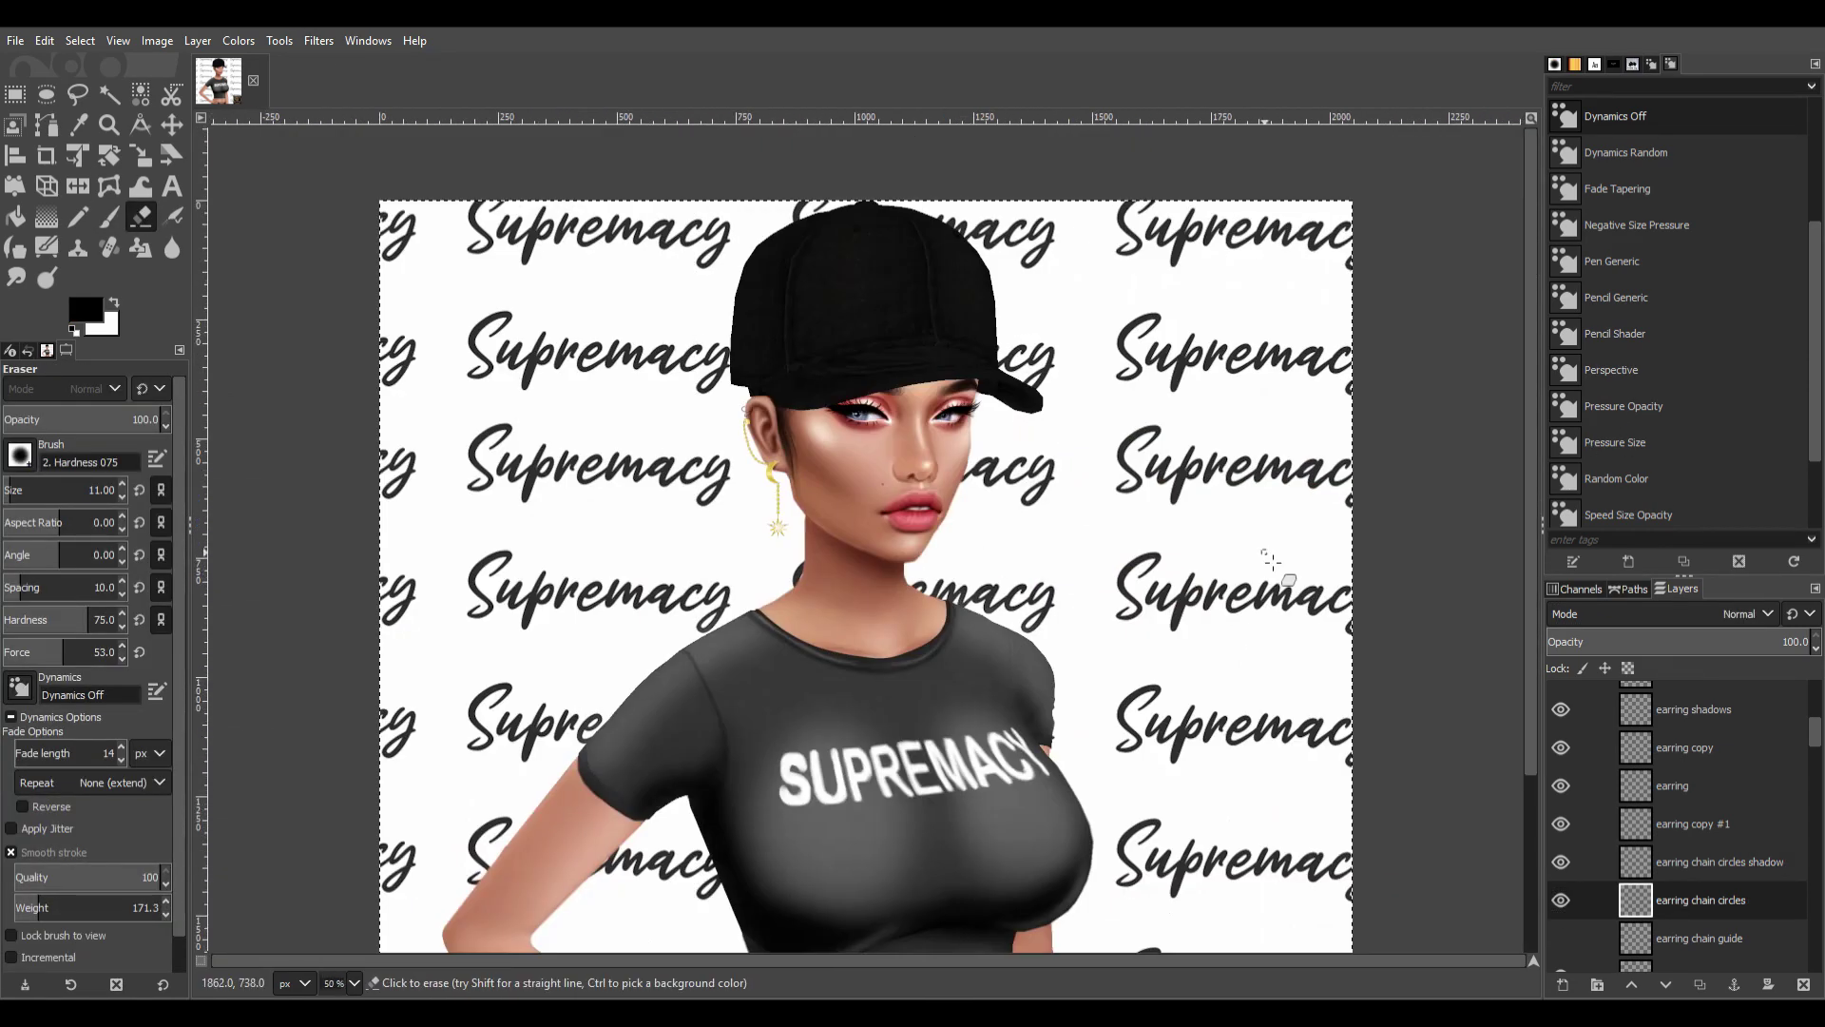
Paint a soft hem line on a new layer along the shirt's lower edge.
scroll(1527, 443, "down", 2)
key("plus")
key("plus")
key("plus")
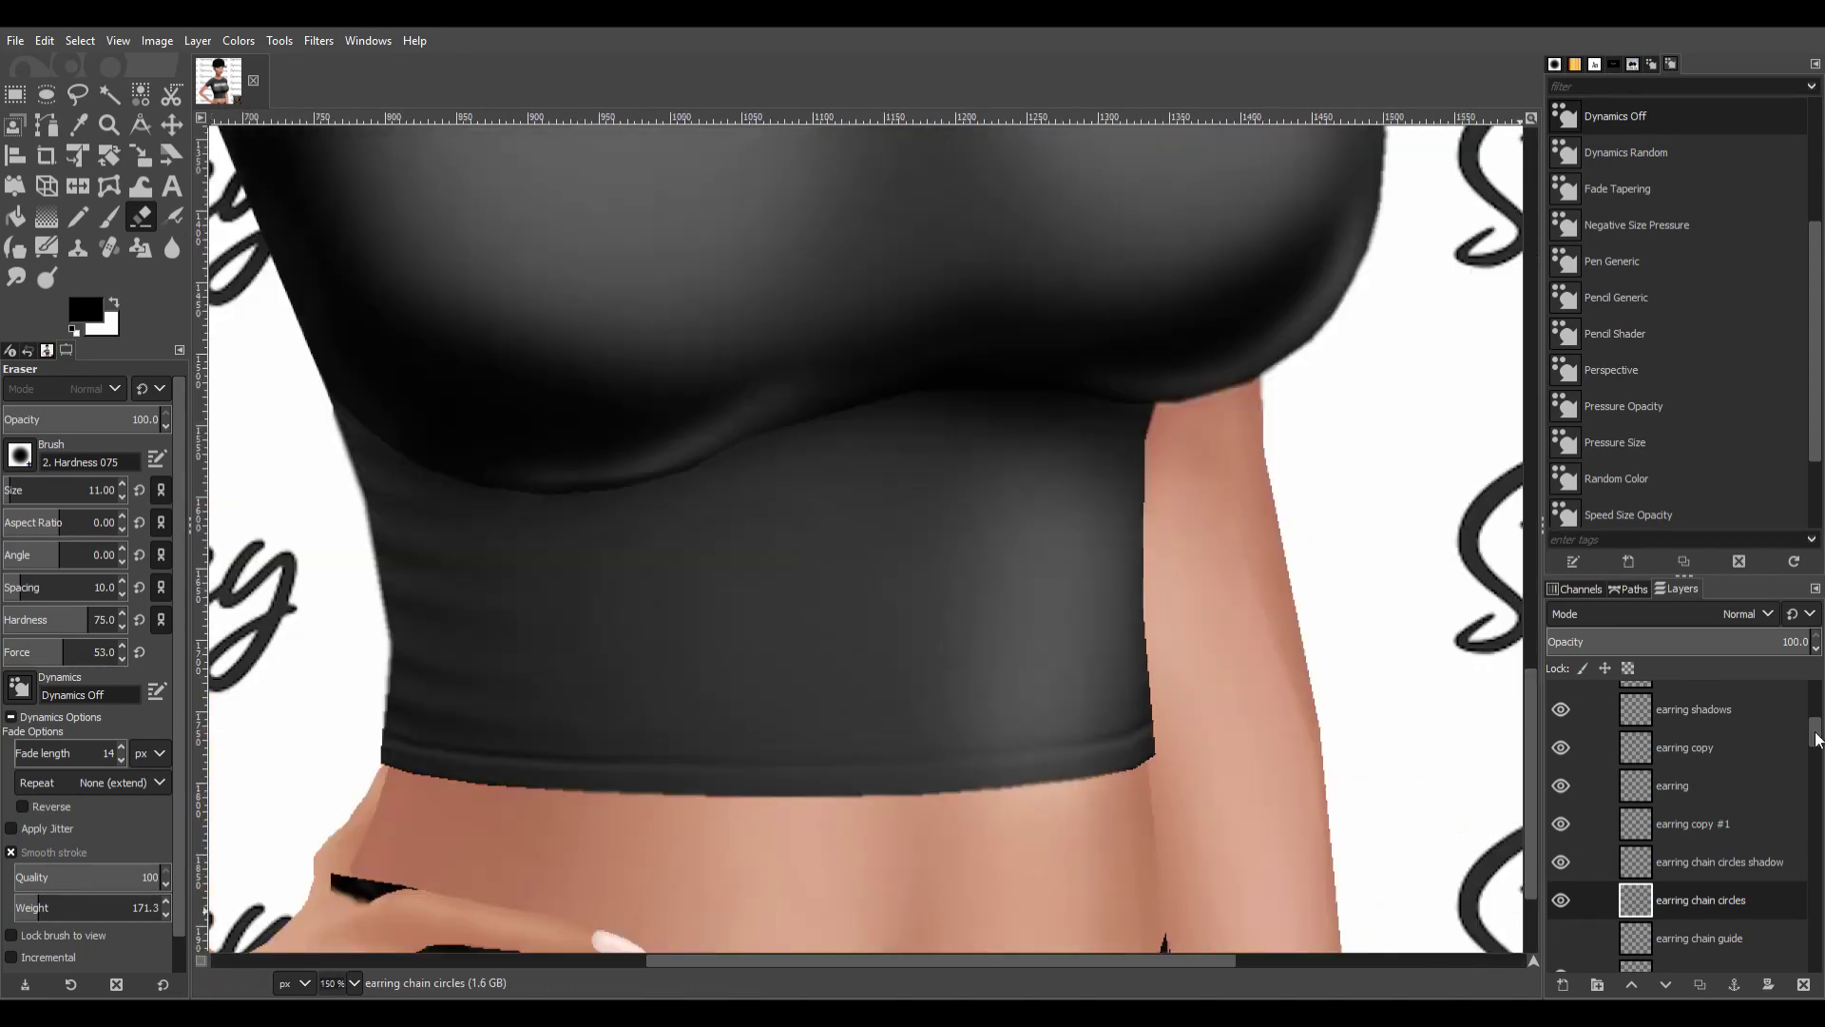
key("Home")
left_click(112, 219)
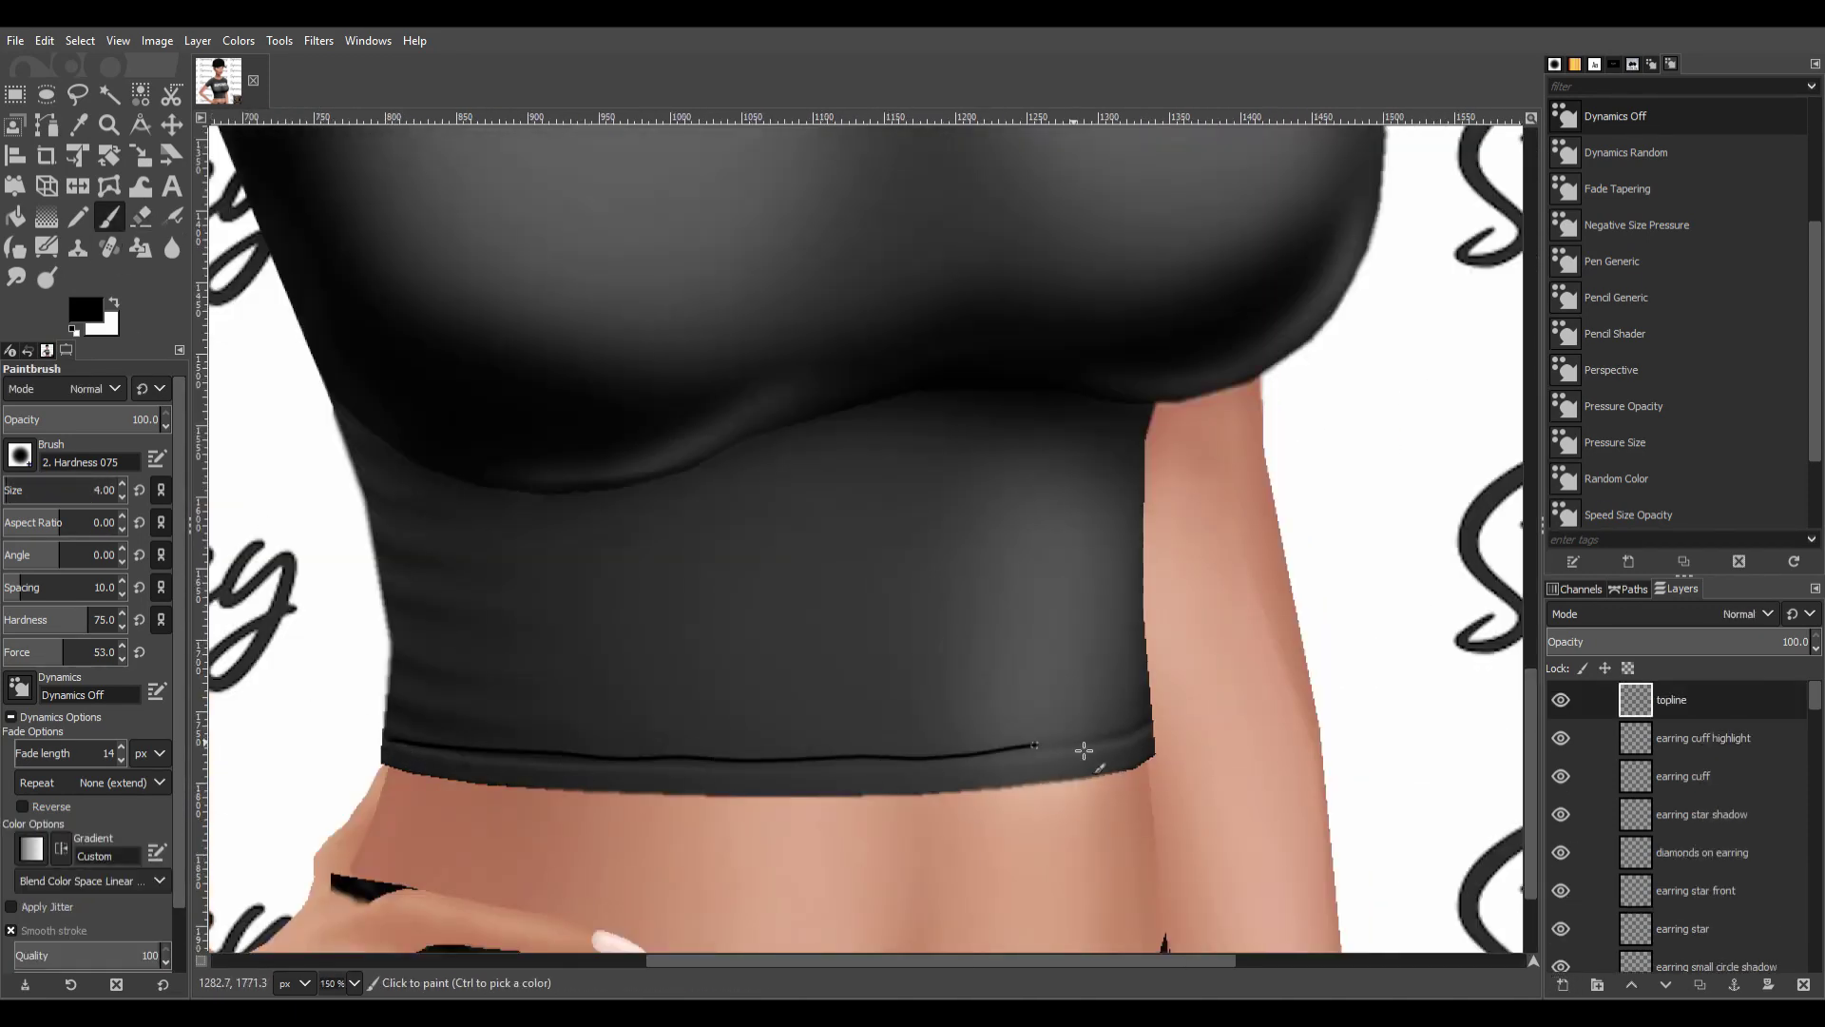
key("shift+ctrl+j")
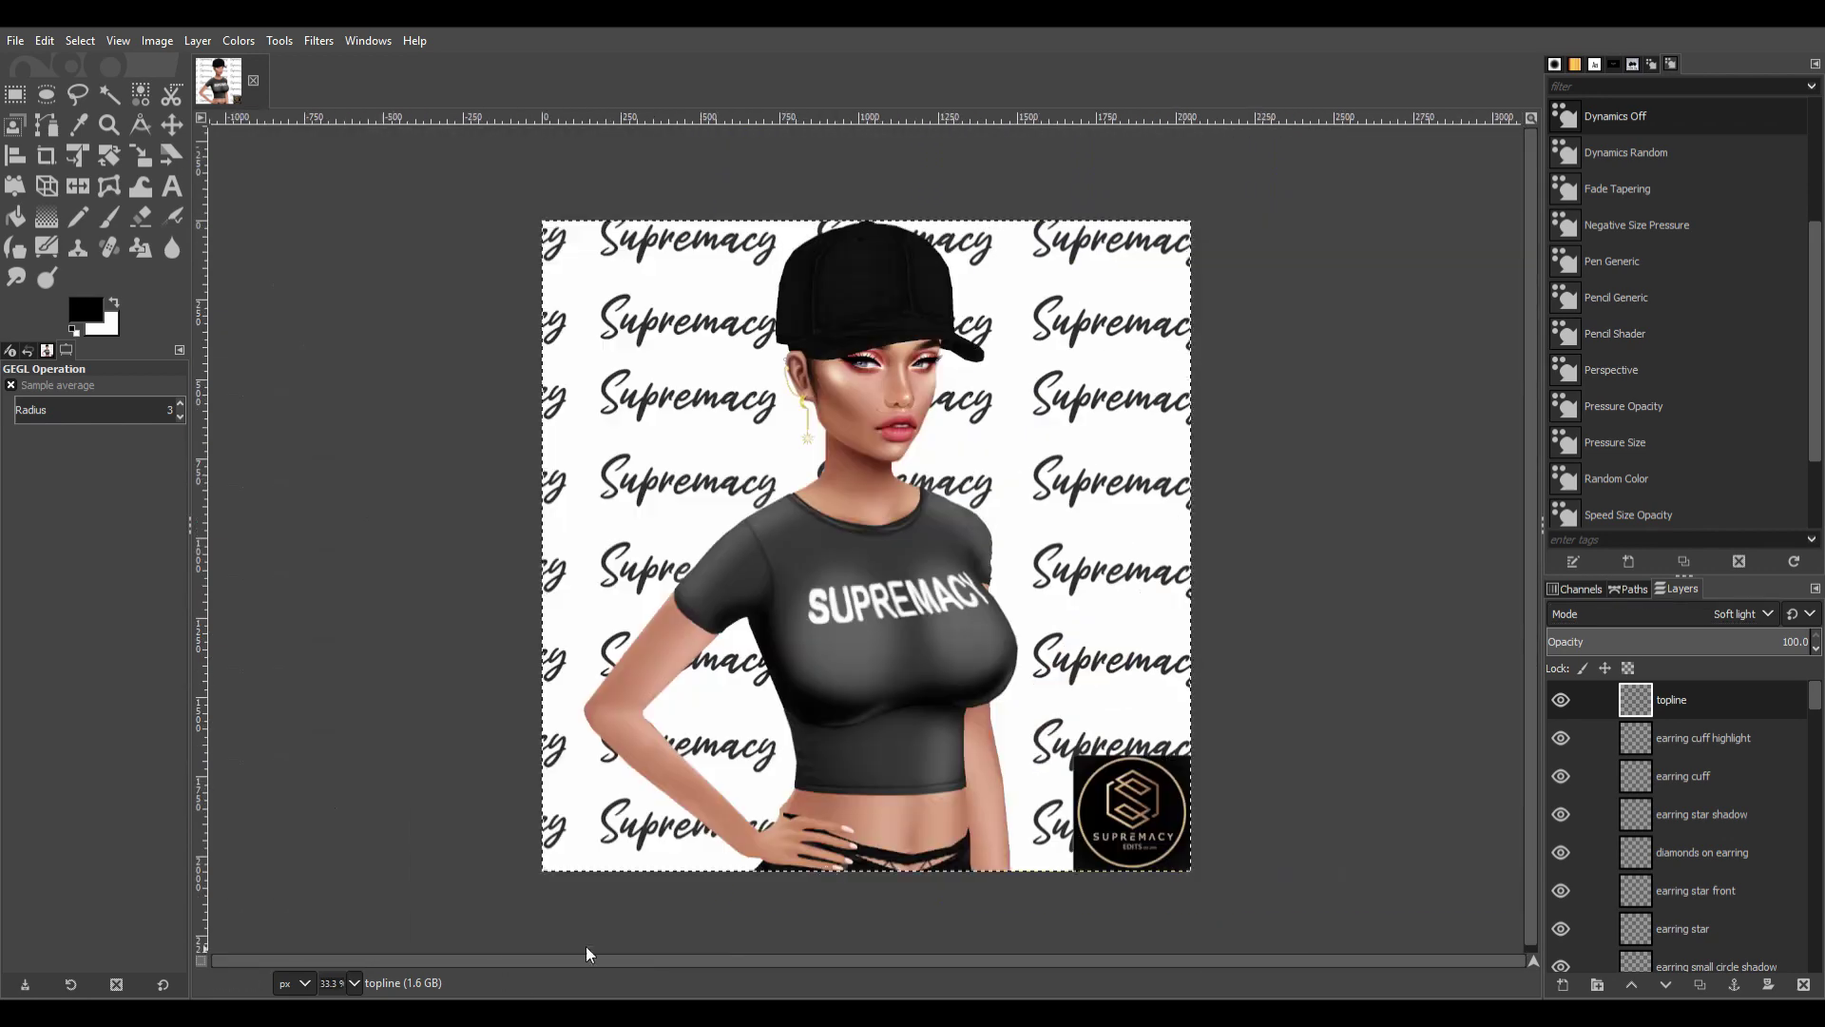
Paint dark fold strokes on the shirt's left side, then smudge, blur and clean them up.
left_click_drag(592, 697, 661, 707)
left_click_drag(588, 743, 655, 749)
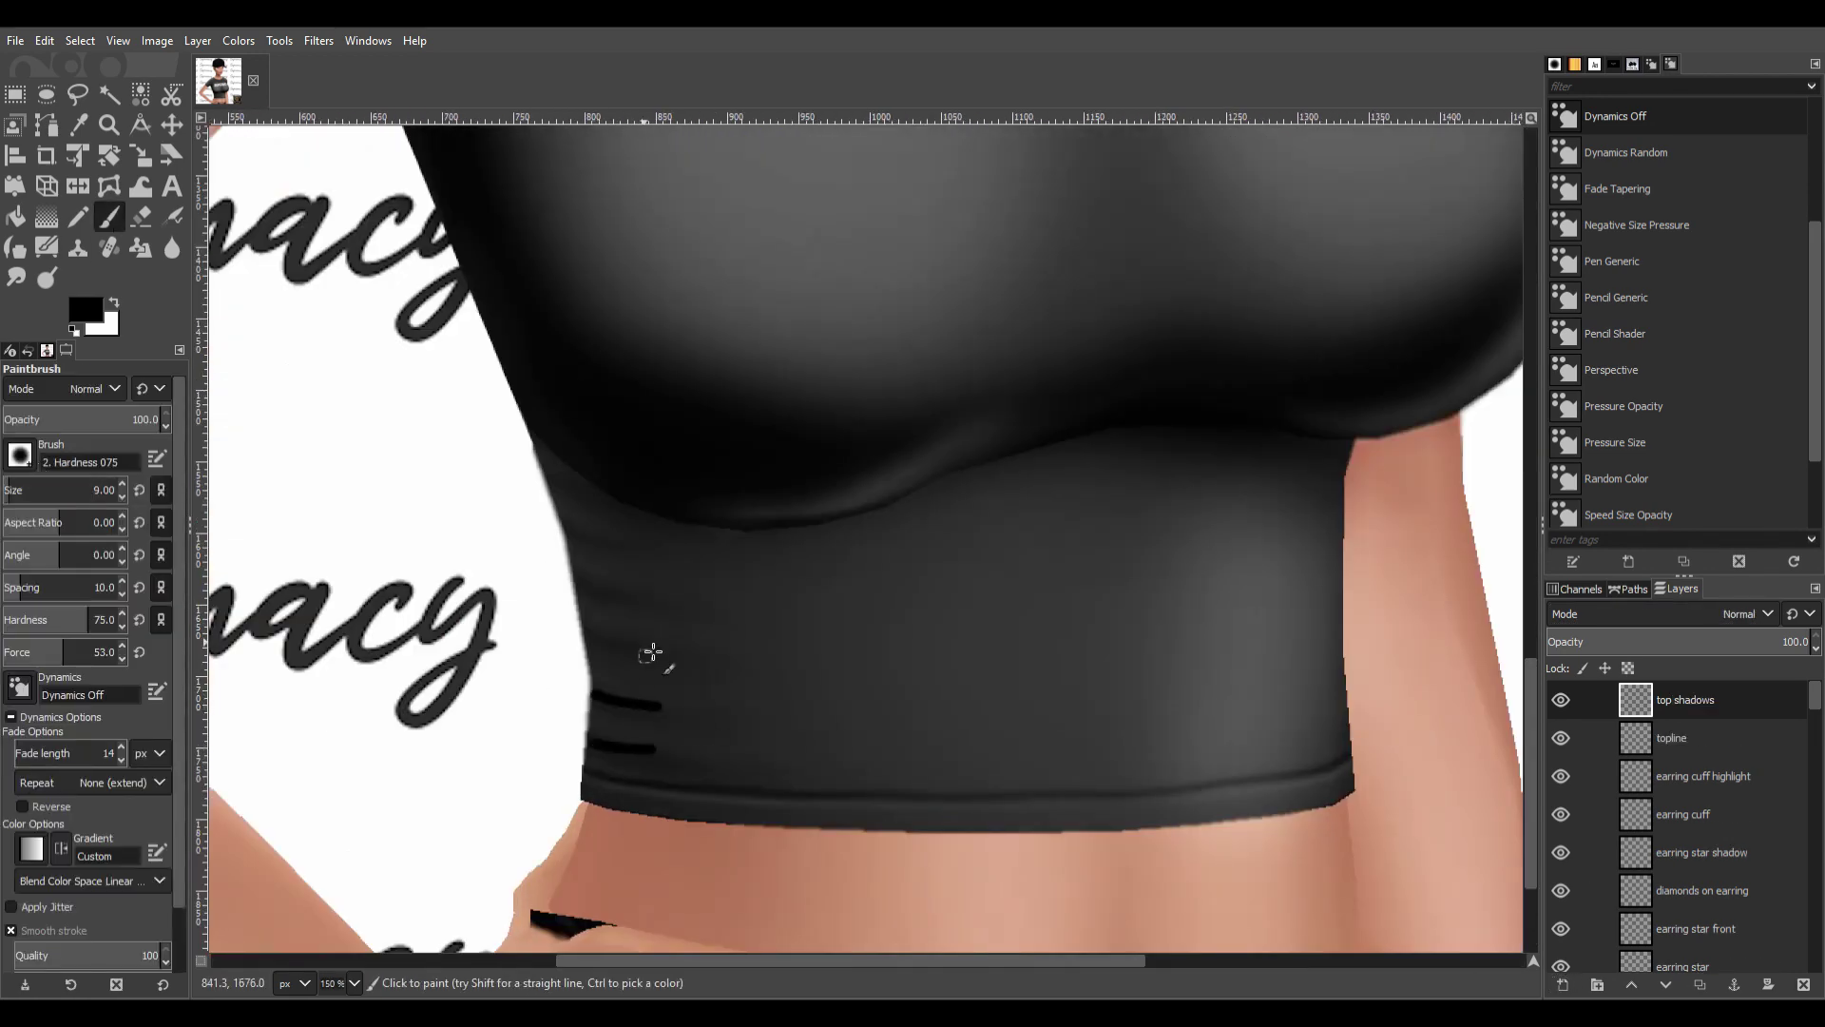
key("s")
left_click_drag(656, 597, 689, 601)
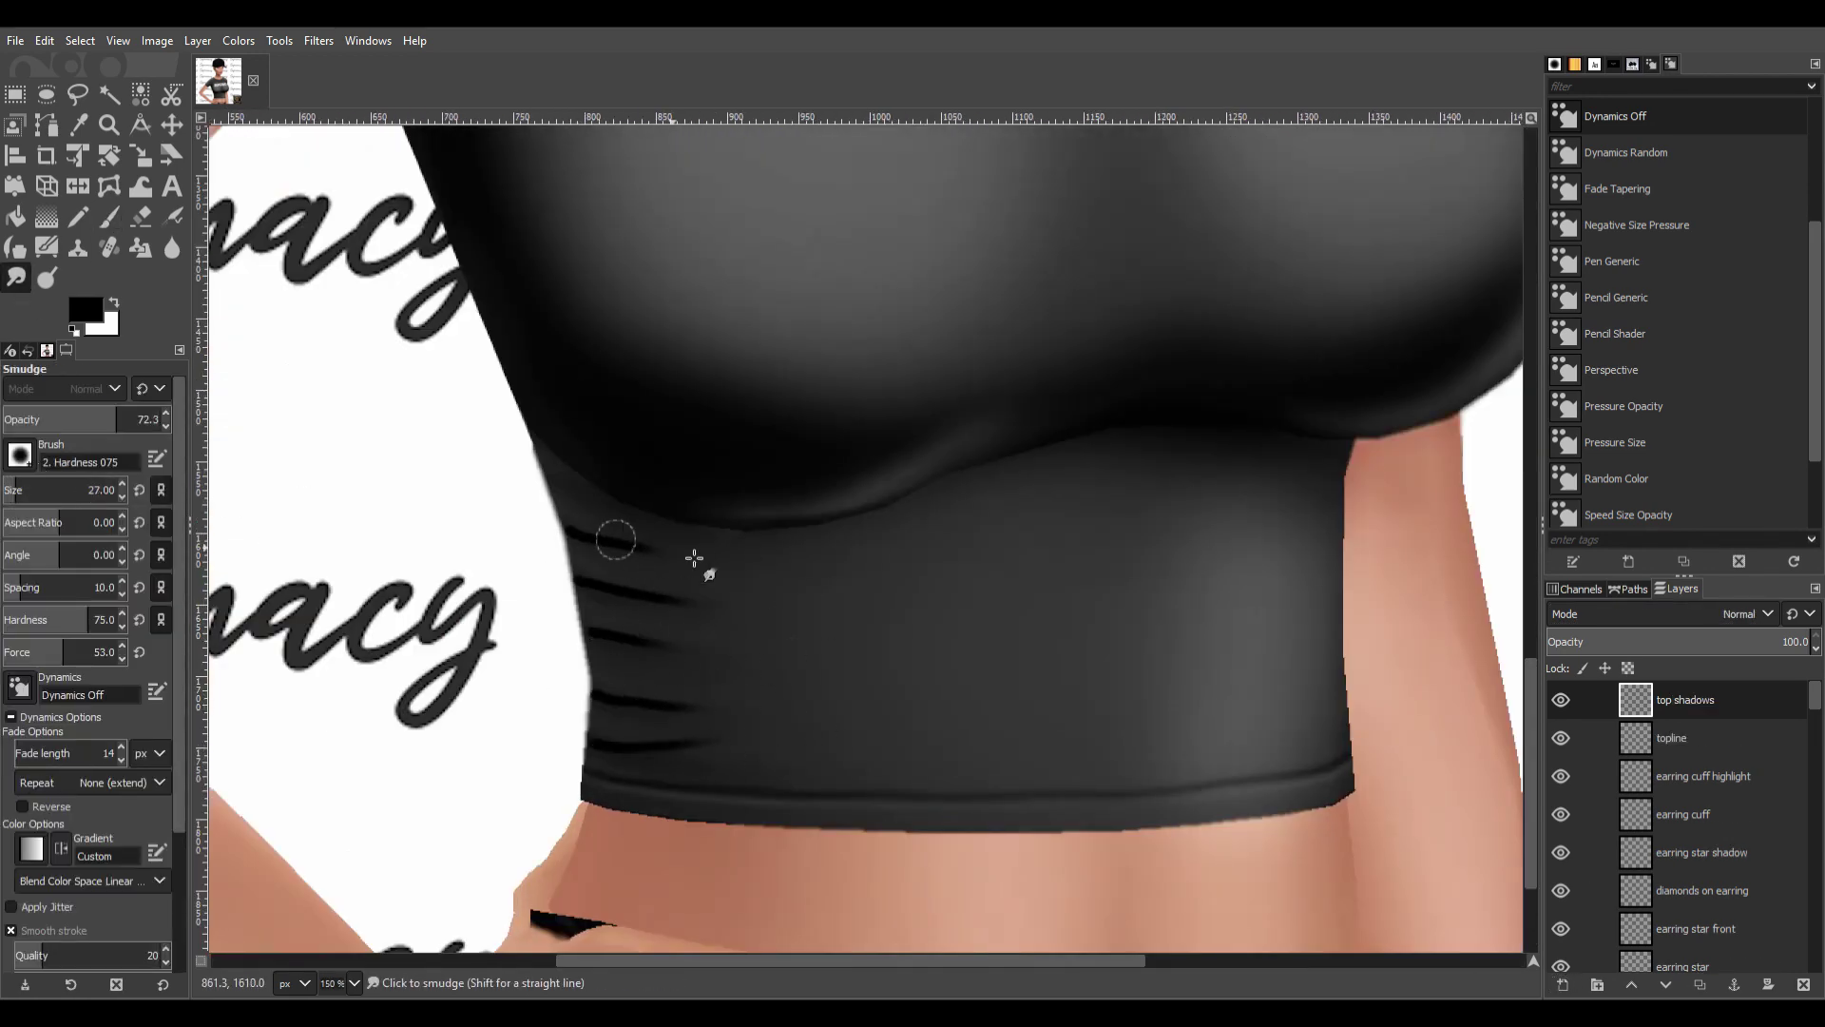
left_click(318, 40)
left_click(569, 198)
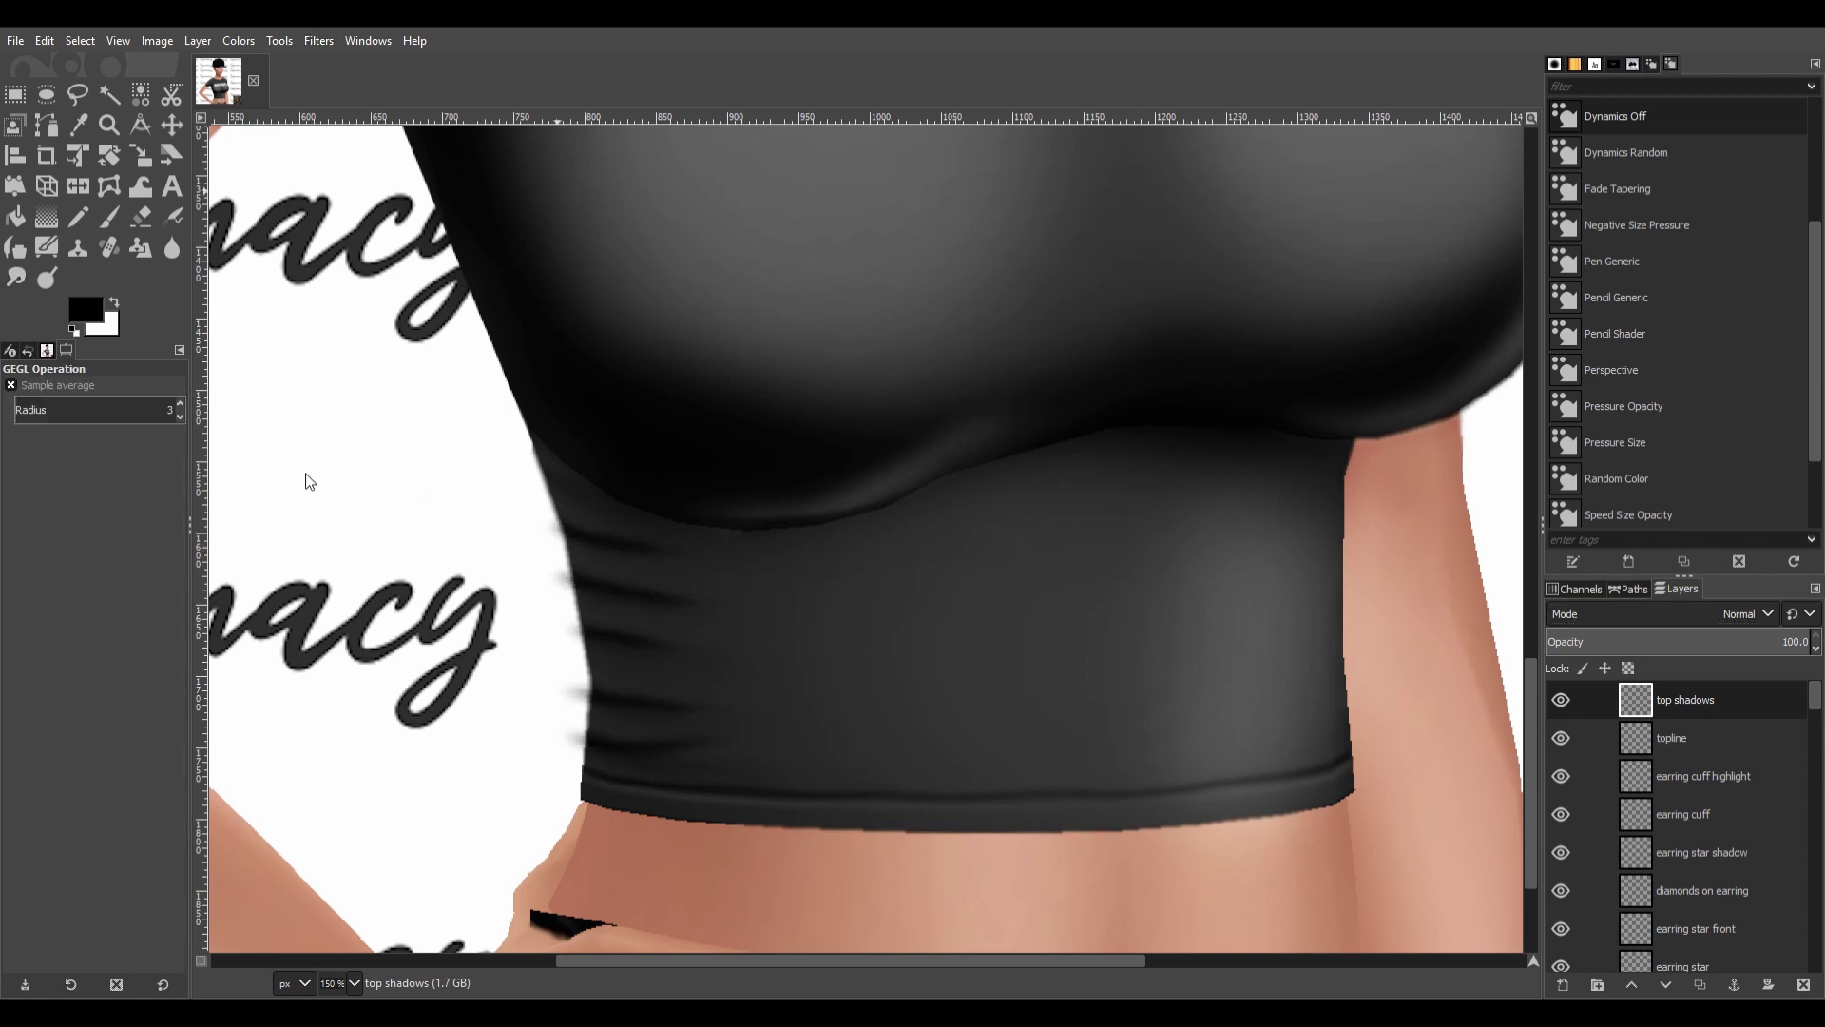
key("shift+e")
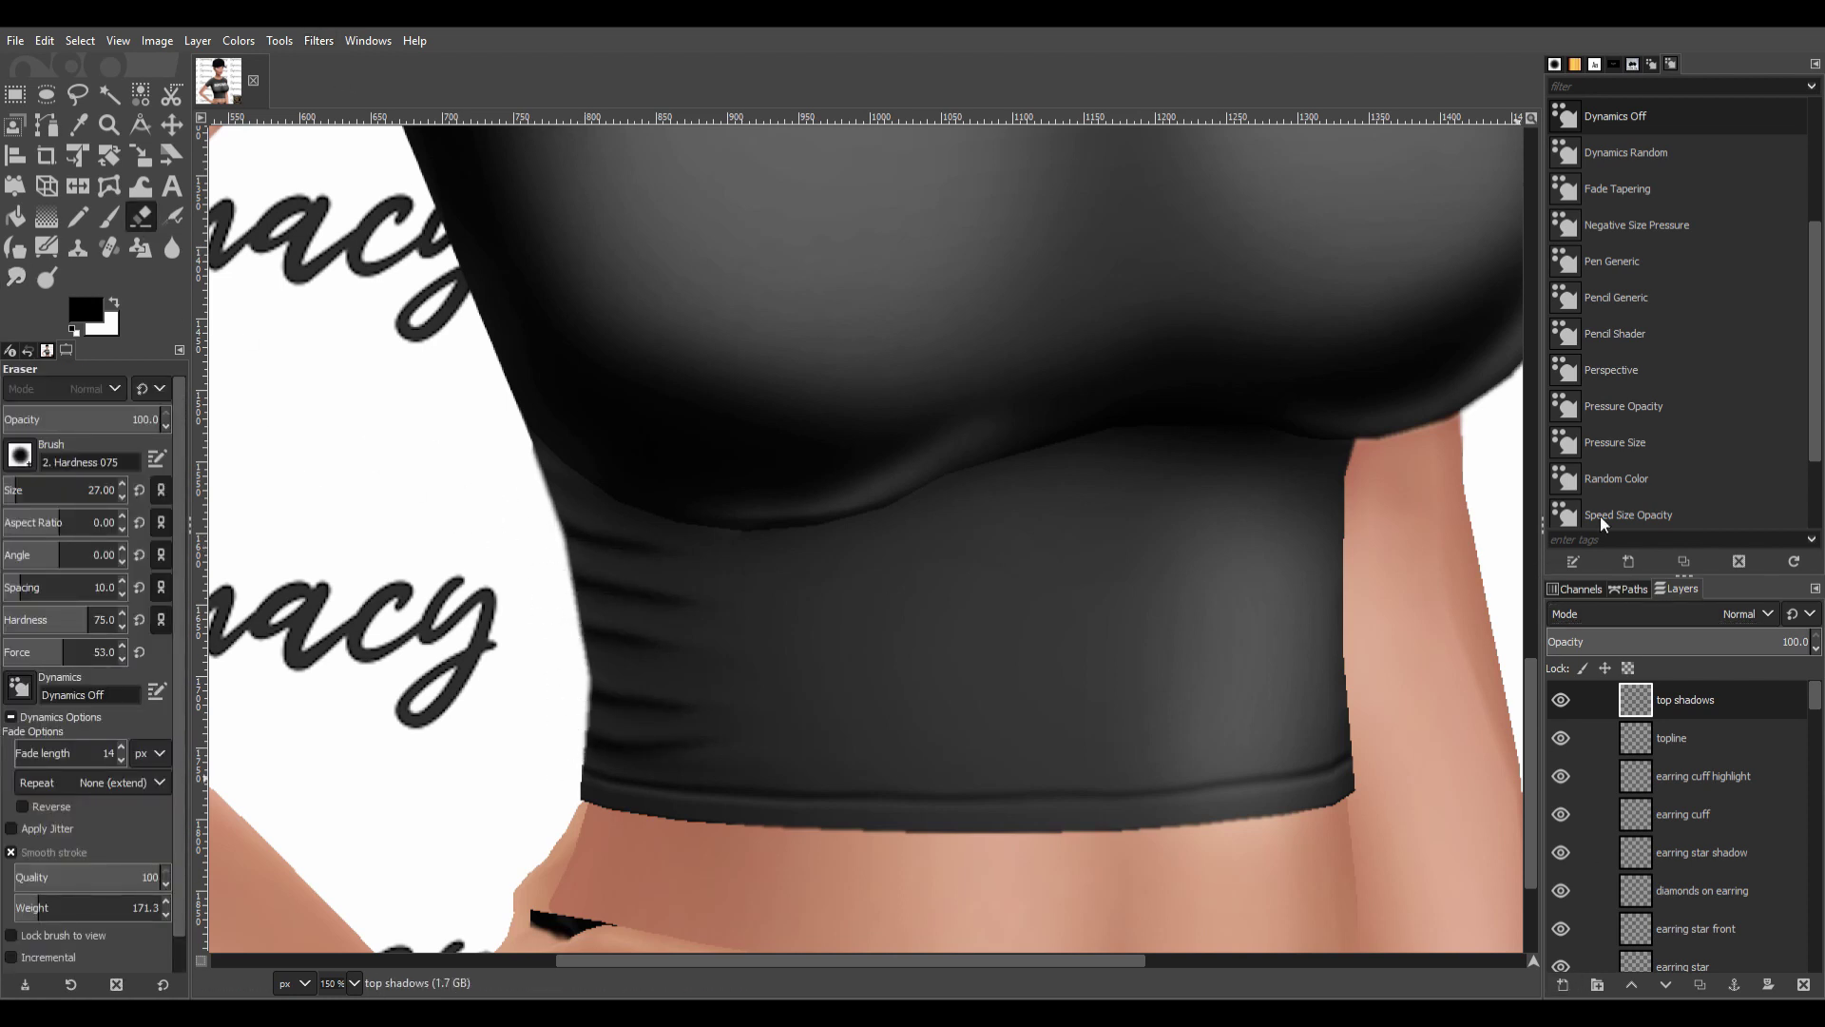
Paint white highlight strokes between the folds on a new layer, smudged and set to Soft light.
key("shift+ctrl+n")
key("Return")
key("x")
key("p")
left_click_drag(576, 558, 647, 571)
left_click_drag(583, 605, 641, 619)
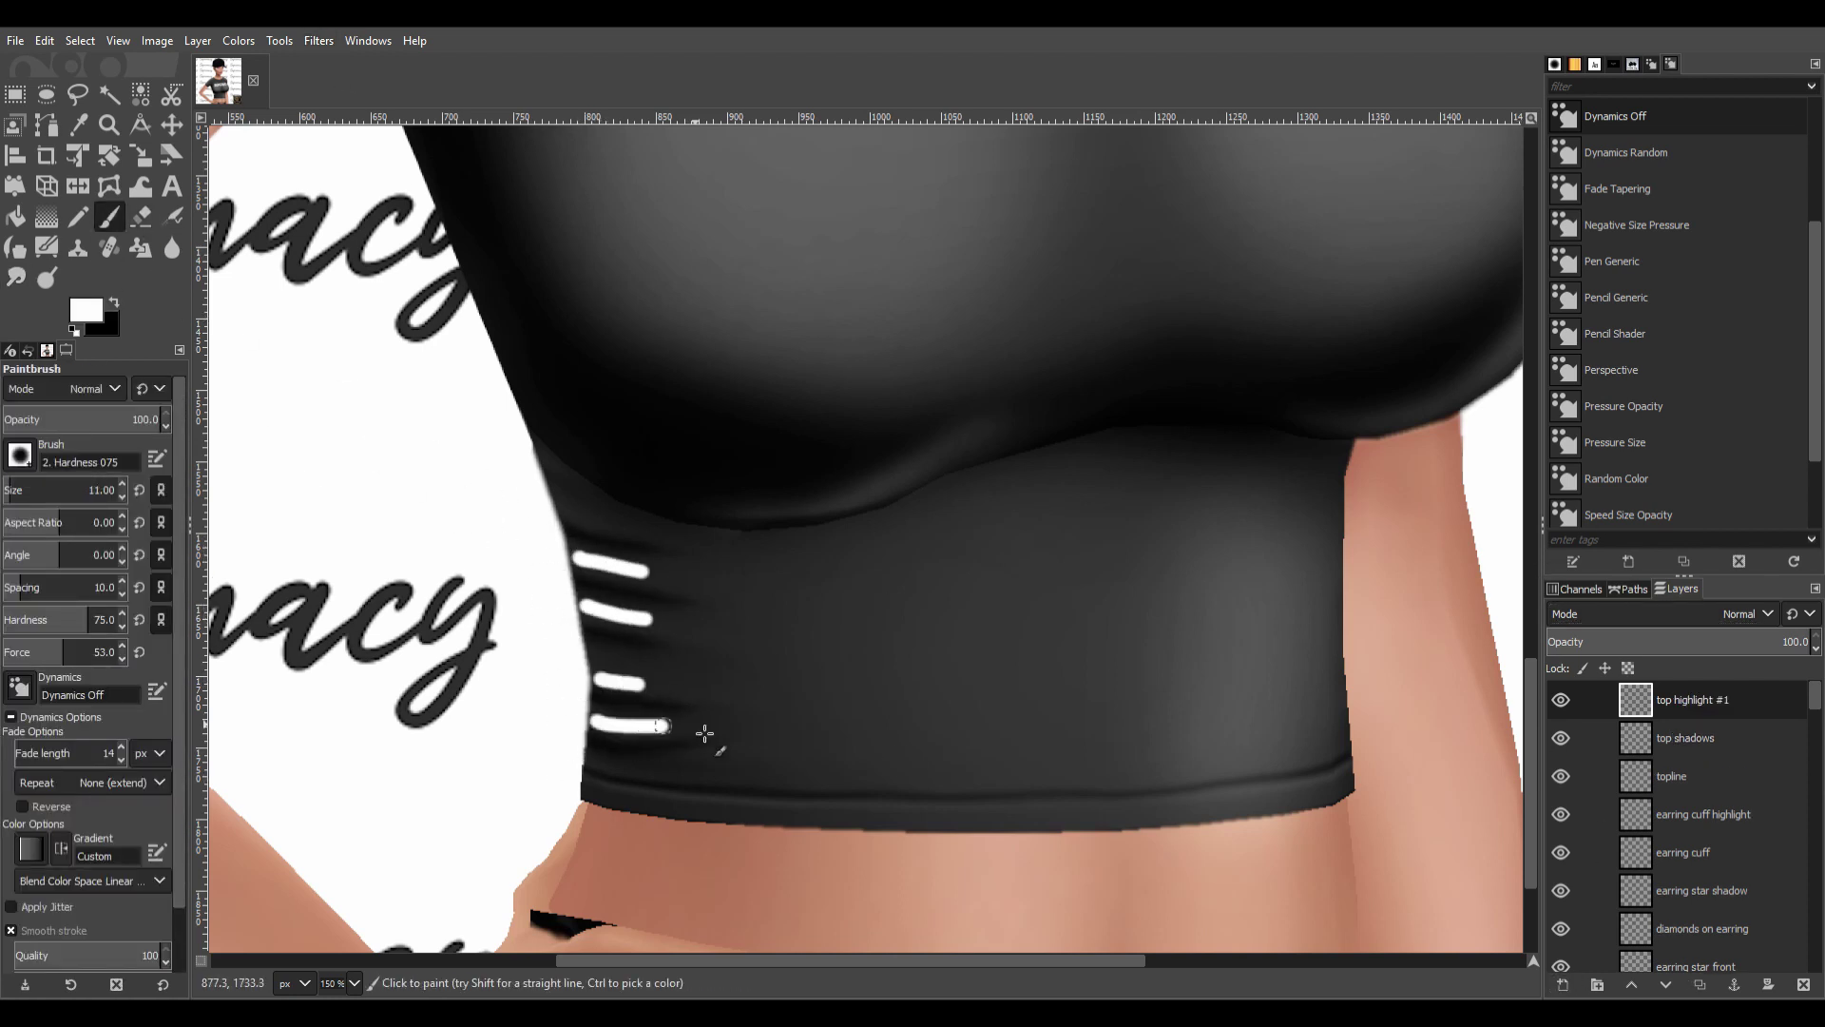
key("s")
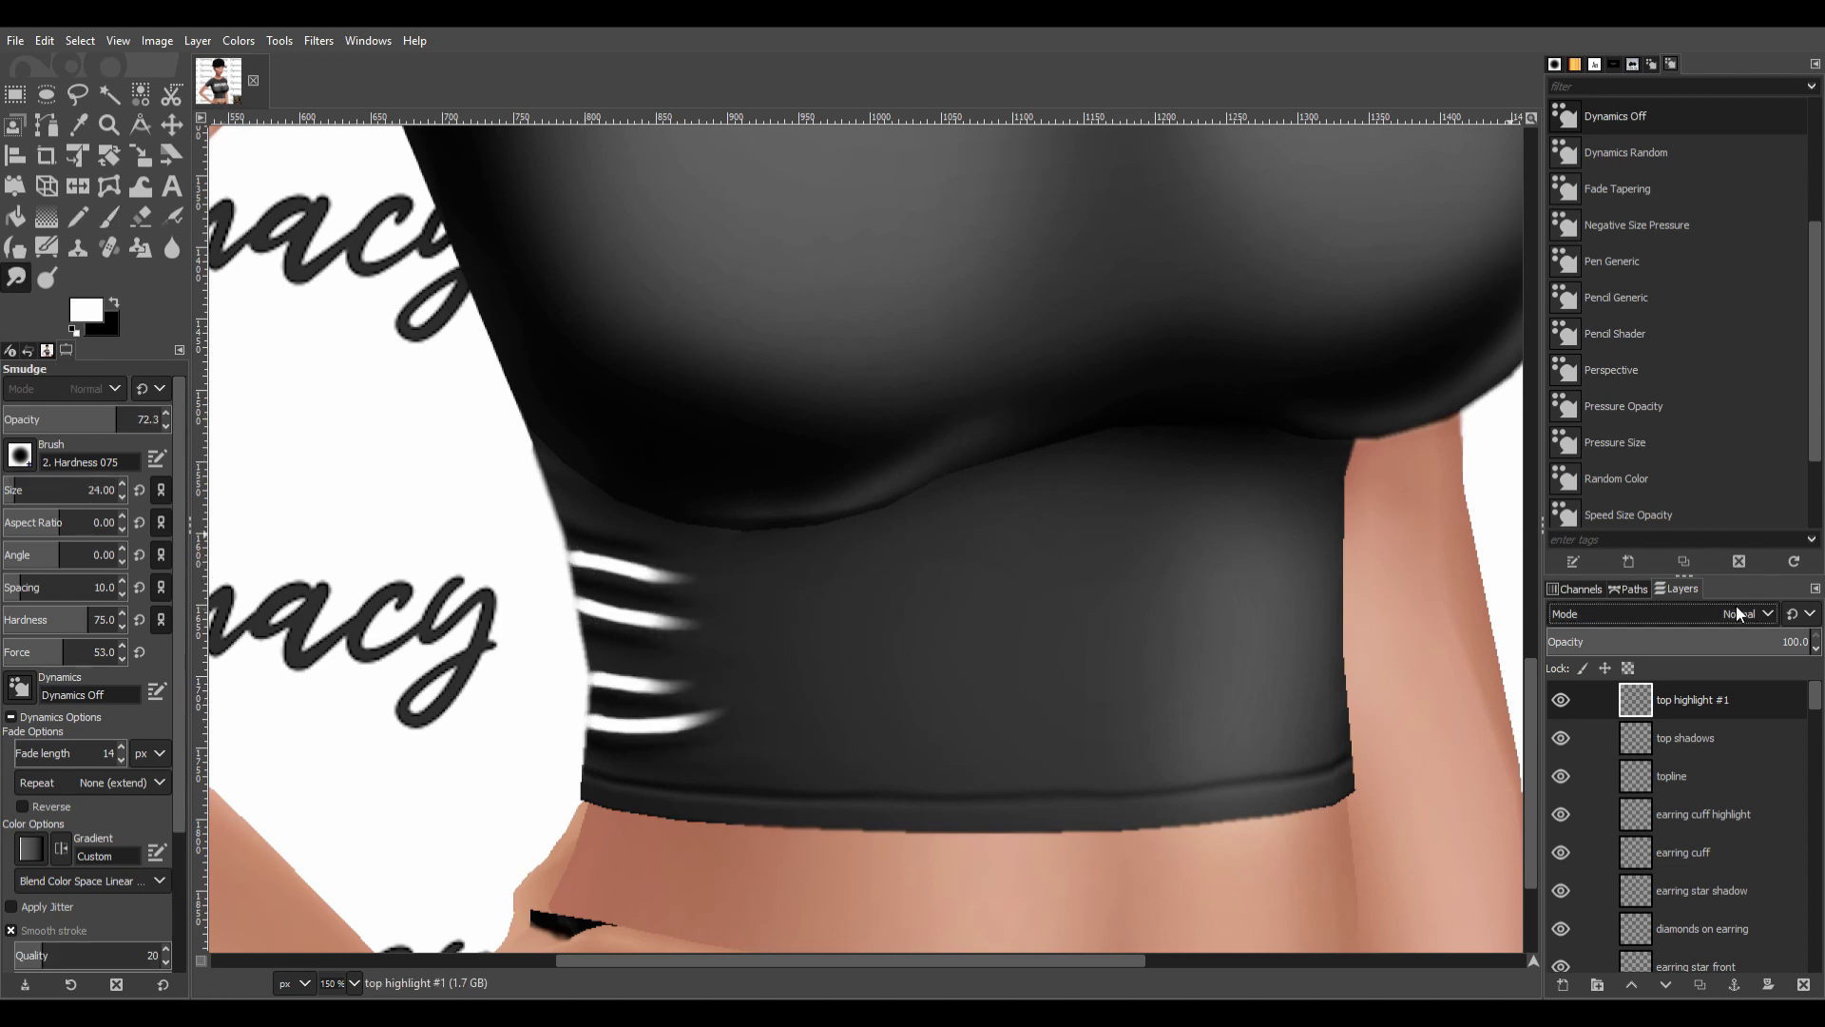
key("shift+e")
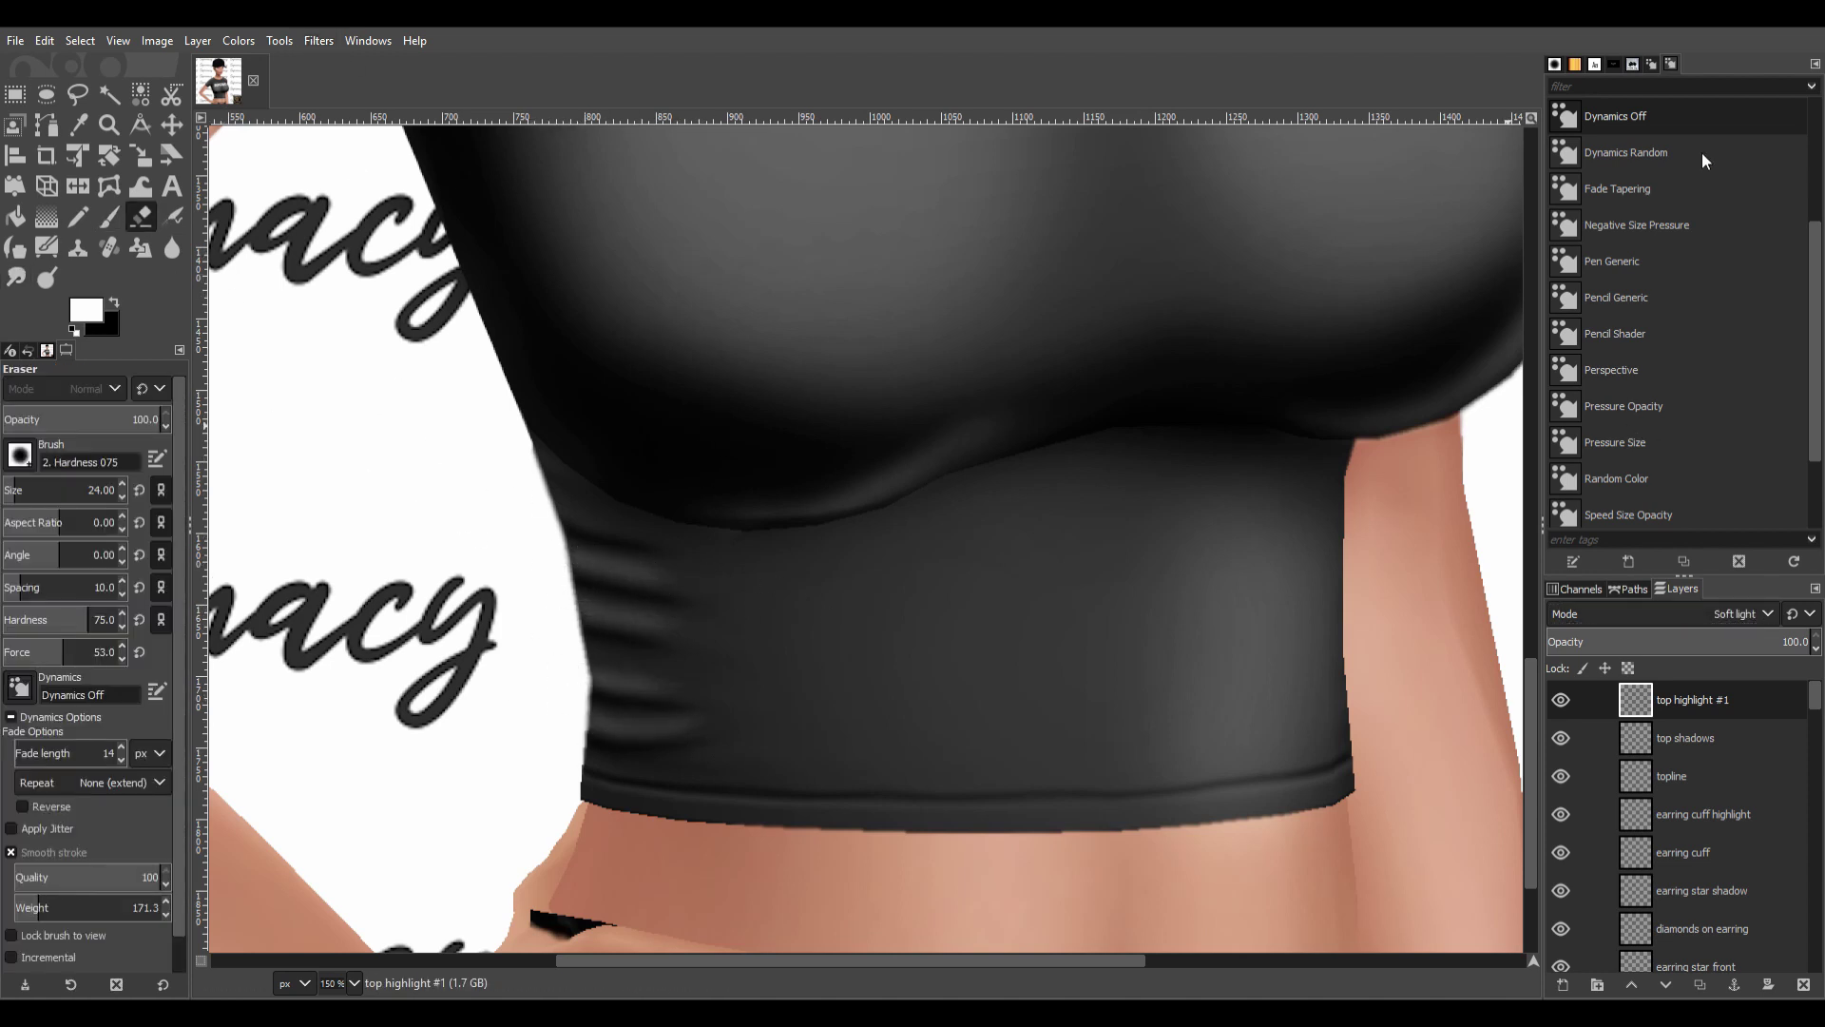
Smudge the top shadows and highlight layers further with a greatly enlarged brush.
scroll(618, 618, "right", 1)
key("Page_Down")
key("s")
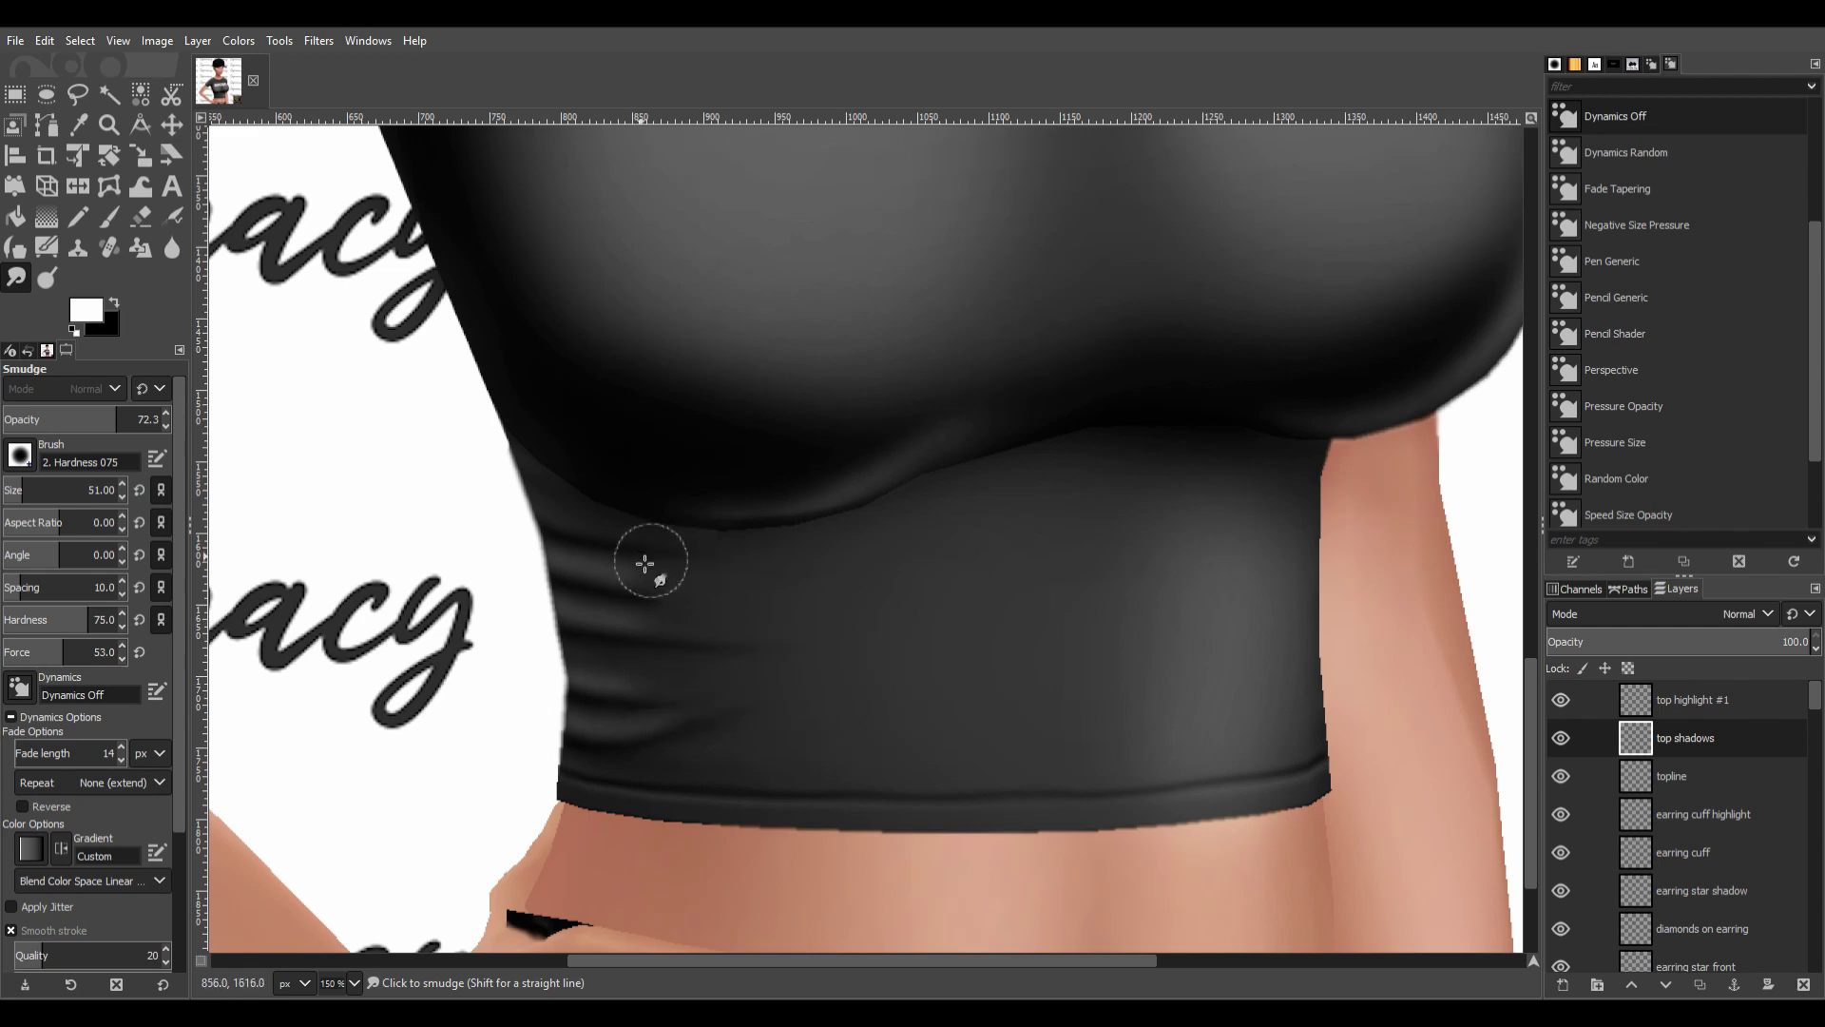
key("shift+ctrl+j")
key("1")
key("bracketright")
key("bracketright")
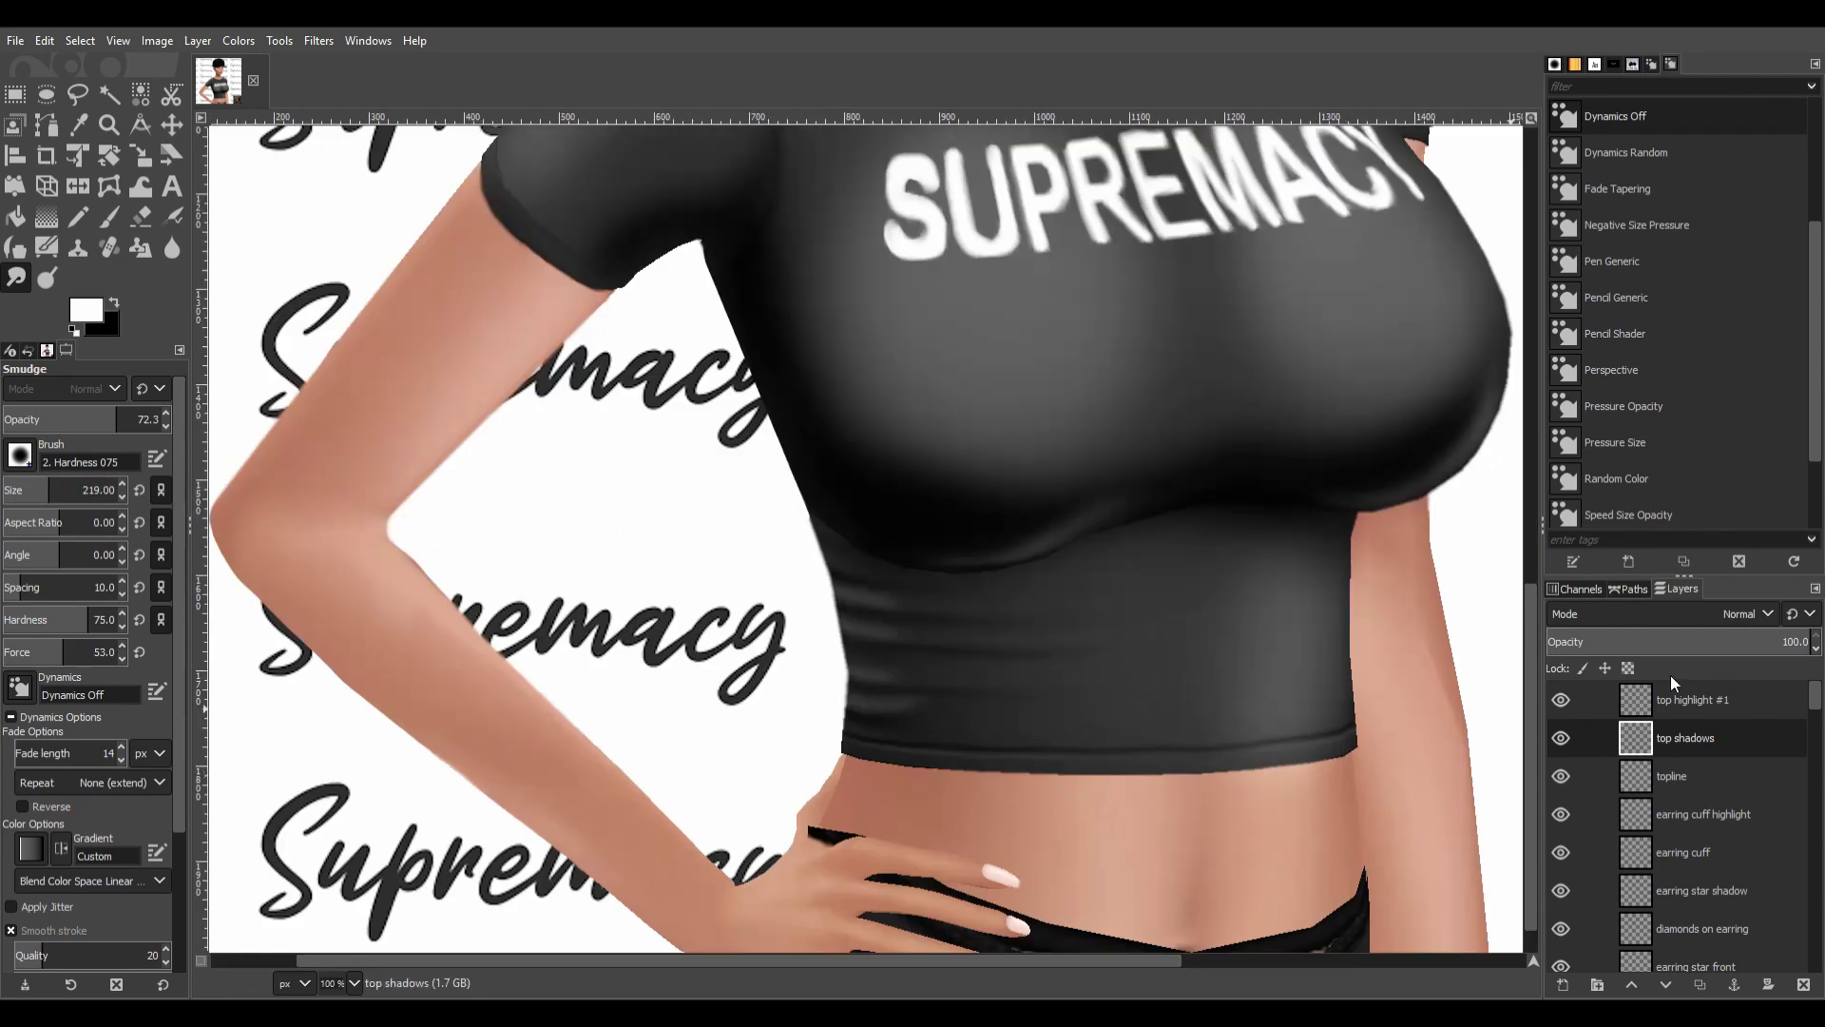
key("Page_Up")
key("Page_Down")
key("bracketright")
key("bracketright")
key("bracketright")
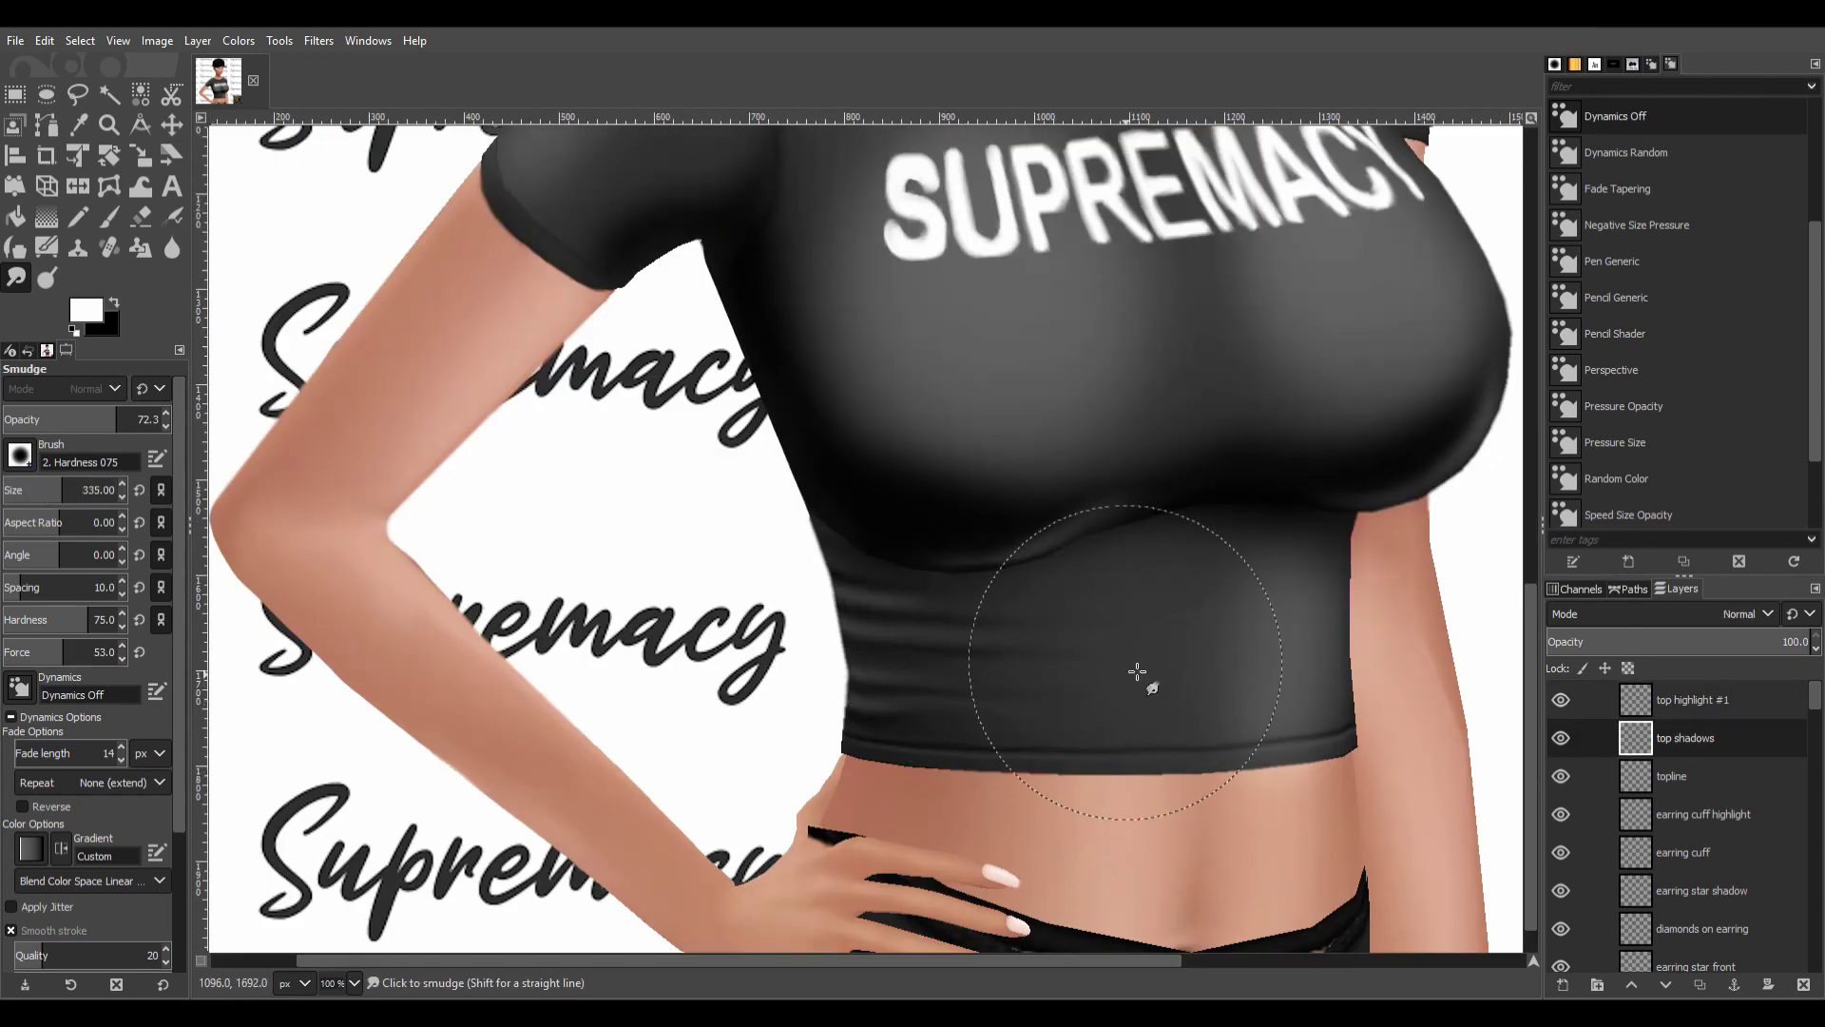
scroll(1141, 672, "down", 3)
Set black paint and try curving hair strokes beside the head, undoing the first attempts.
key("End")
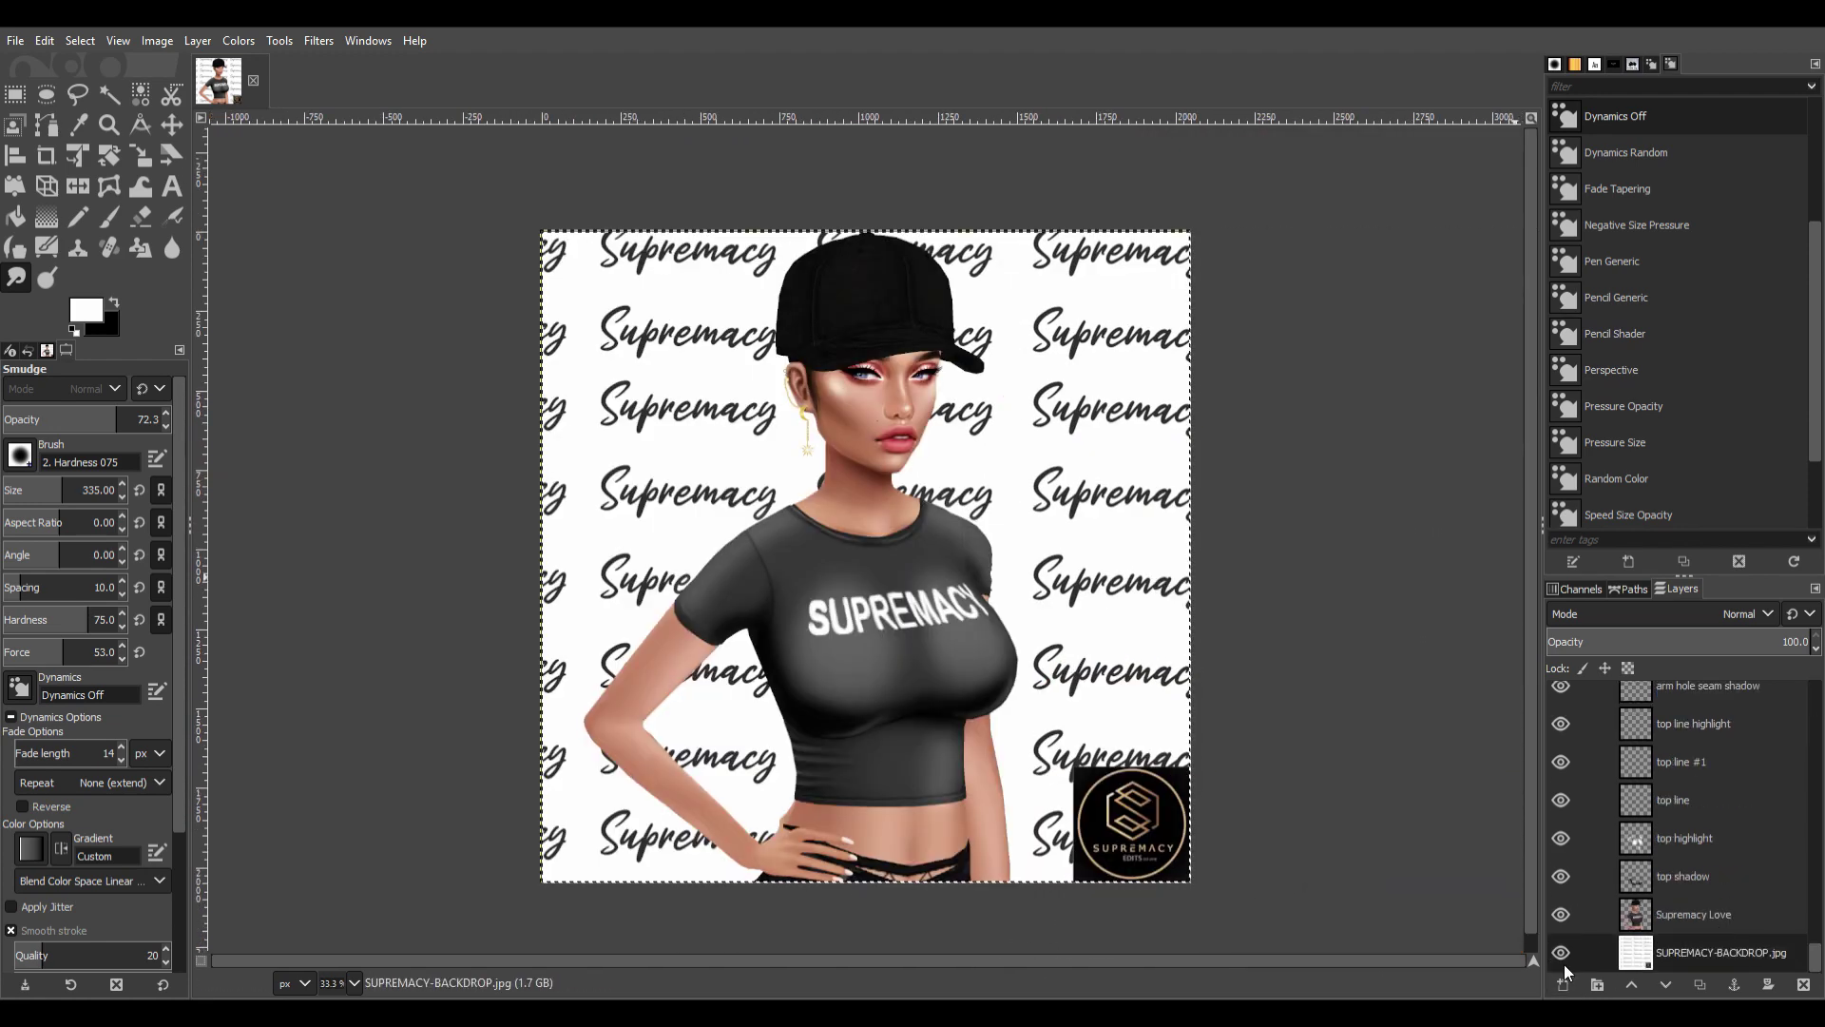
left_click(1563, 985, "shift")
key("p")
type("x")
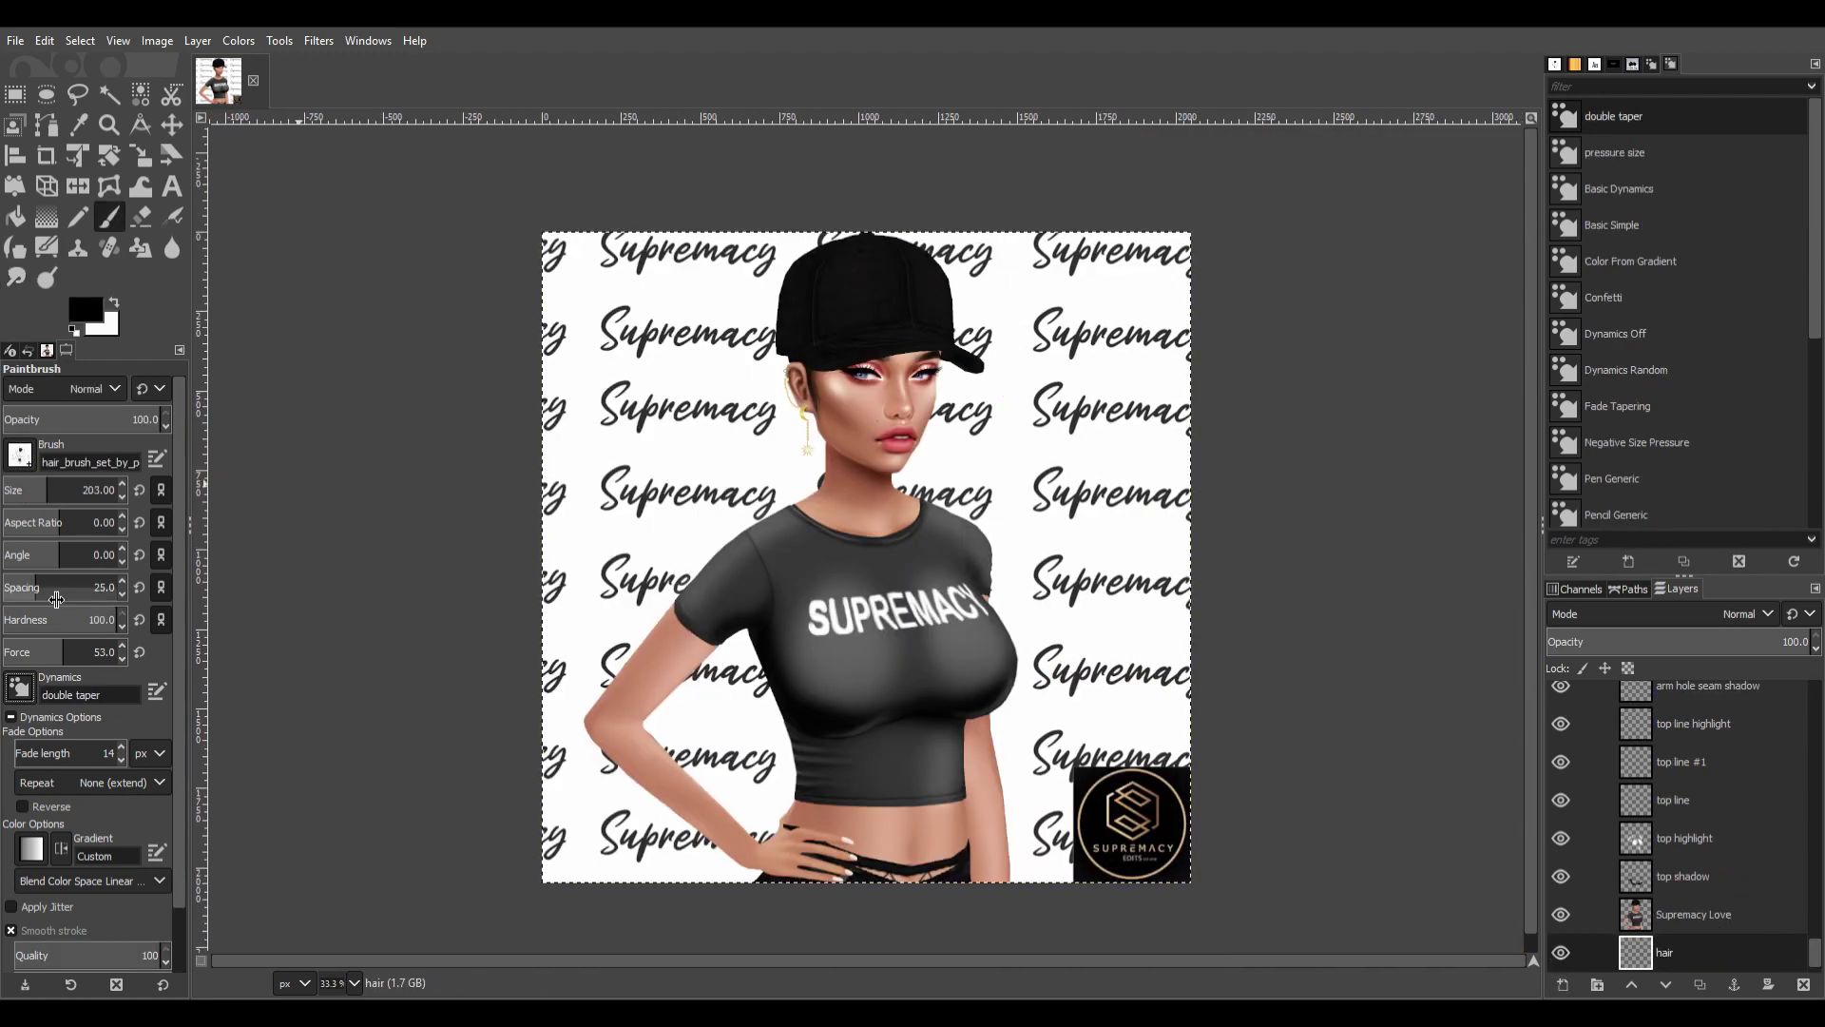
type("1000")
key("ctrl+z")
mouse_move(665, 352)
left_mouse_down()
mouse_move(684, 556)
mouse_move(599, 632)
left_mouse_up()
key("ctrl+z")
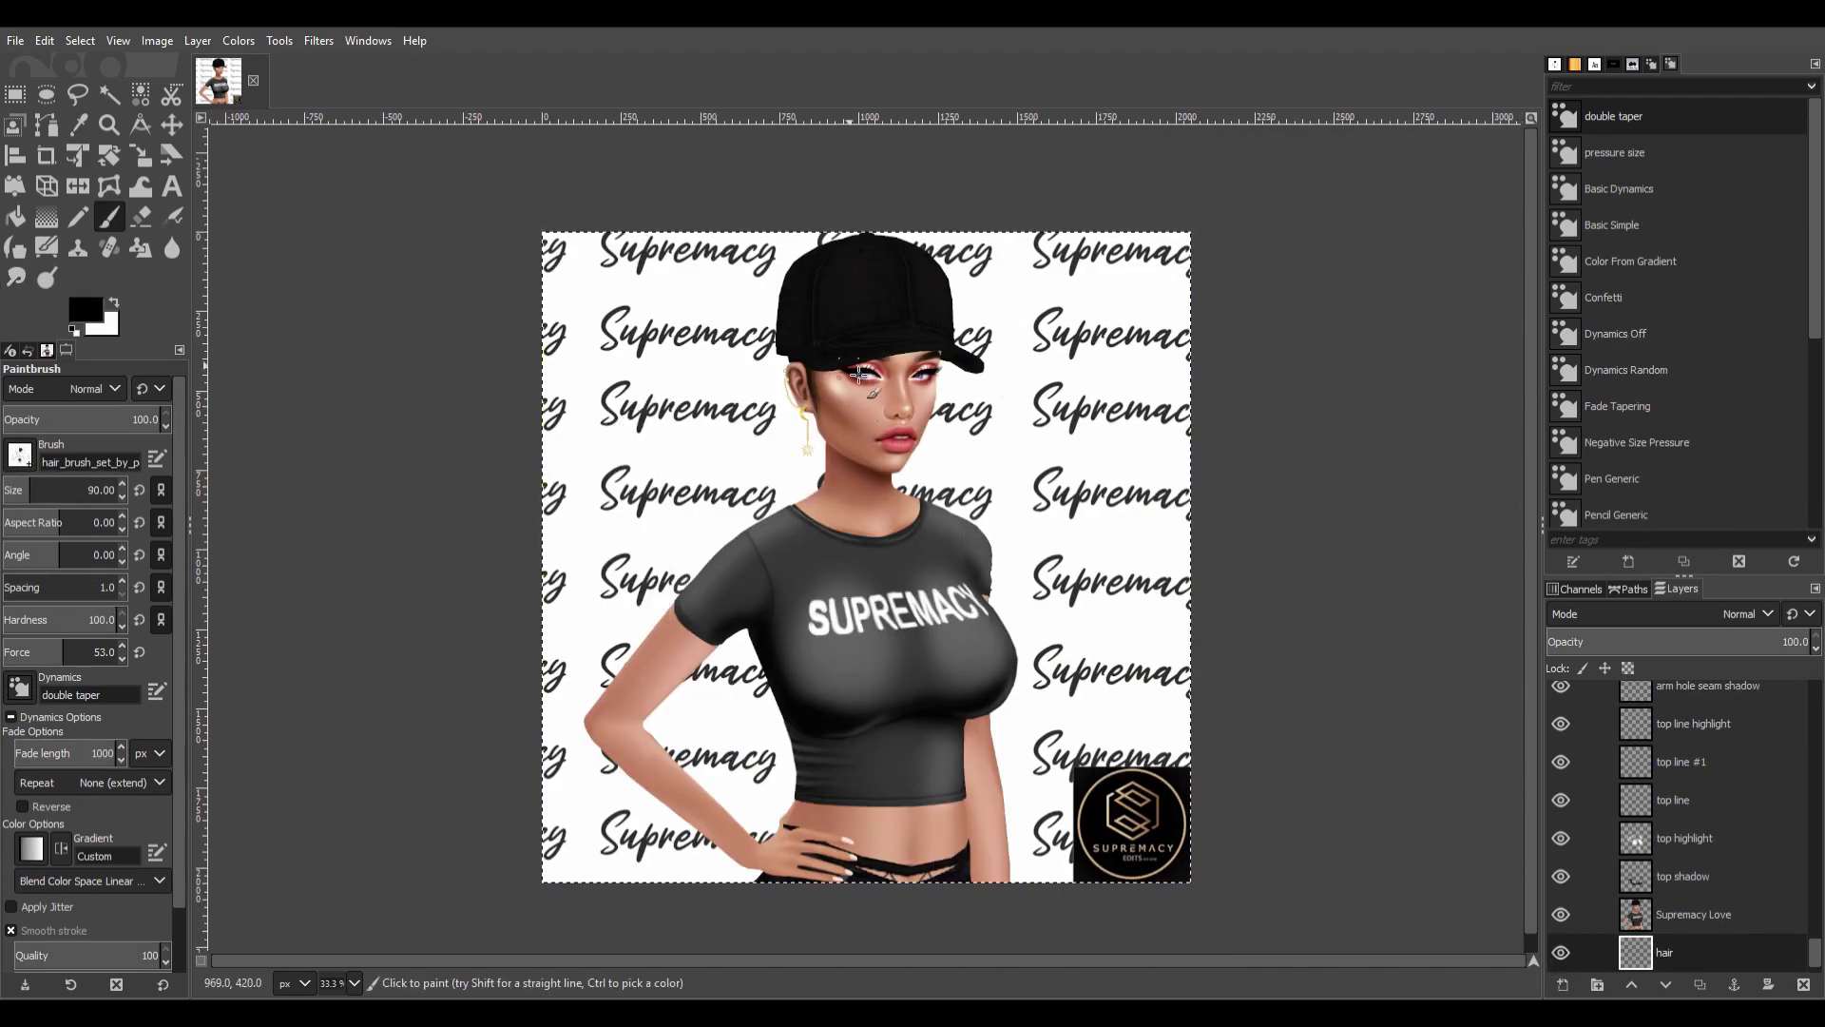
left_click_drag(794, 380, 742, 533)
Paint ponytail strokes beside the head and strands sweeping past the shirt's right side.
scroll(90, 760, "down", 2)
key("ctrl+z")
left_click_drag(808, 411, 789, 518)
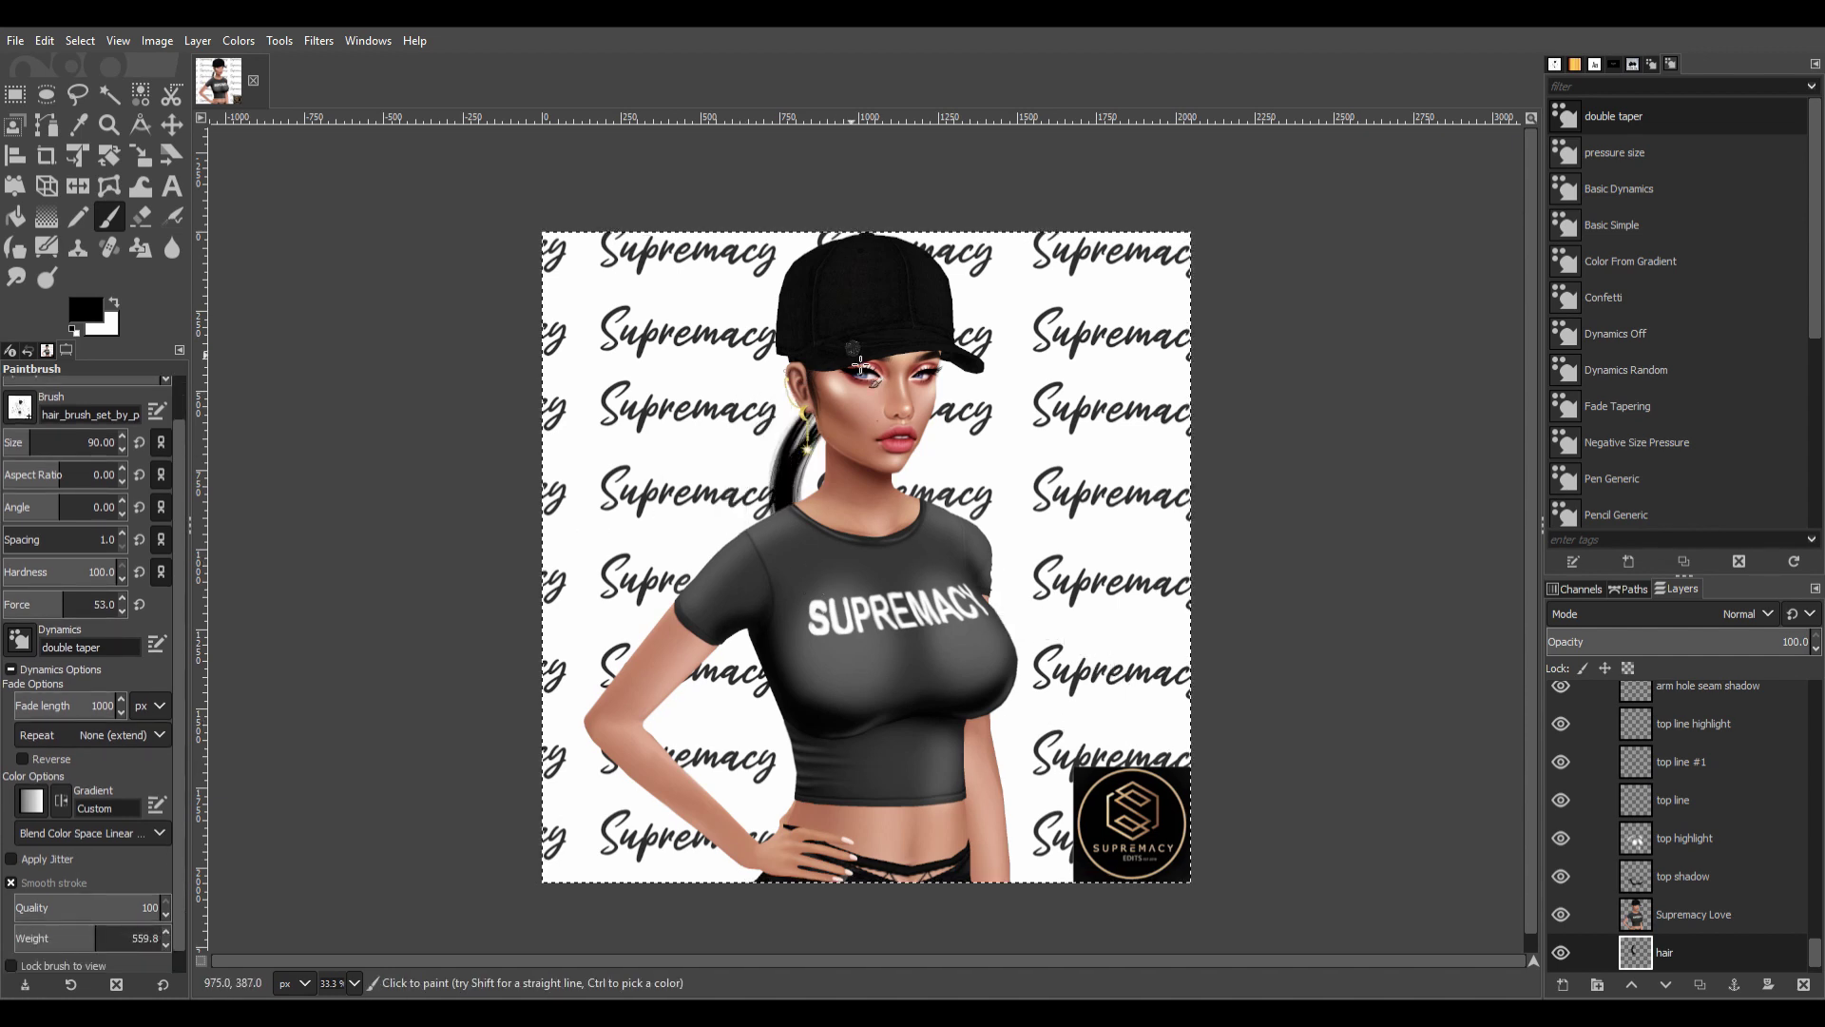
left_click_drag(786, 375, 727, 528)
left_click_drag(989, 589, 1112, 713)
left_click_drag(794, 385, 730, 523)
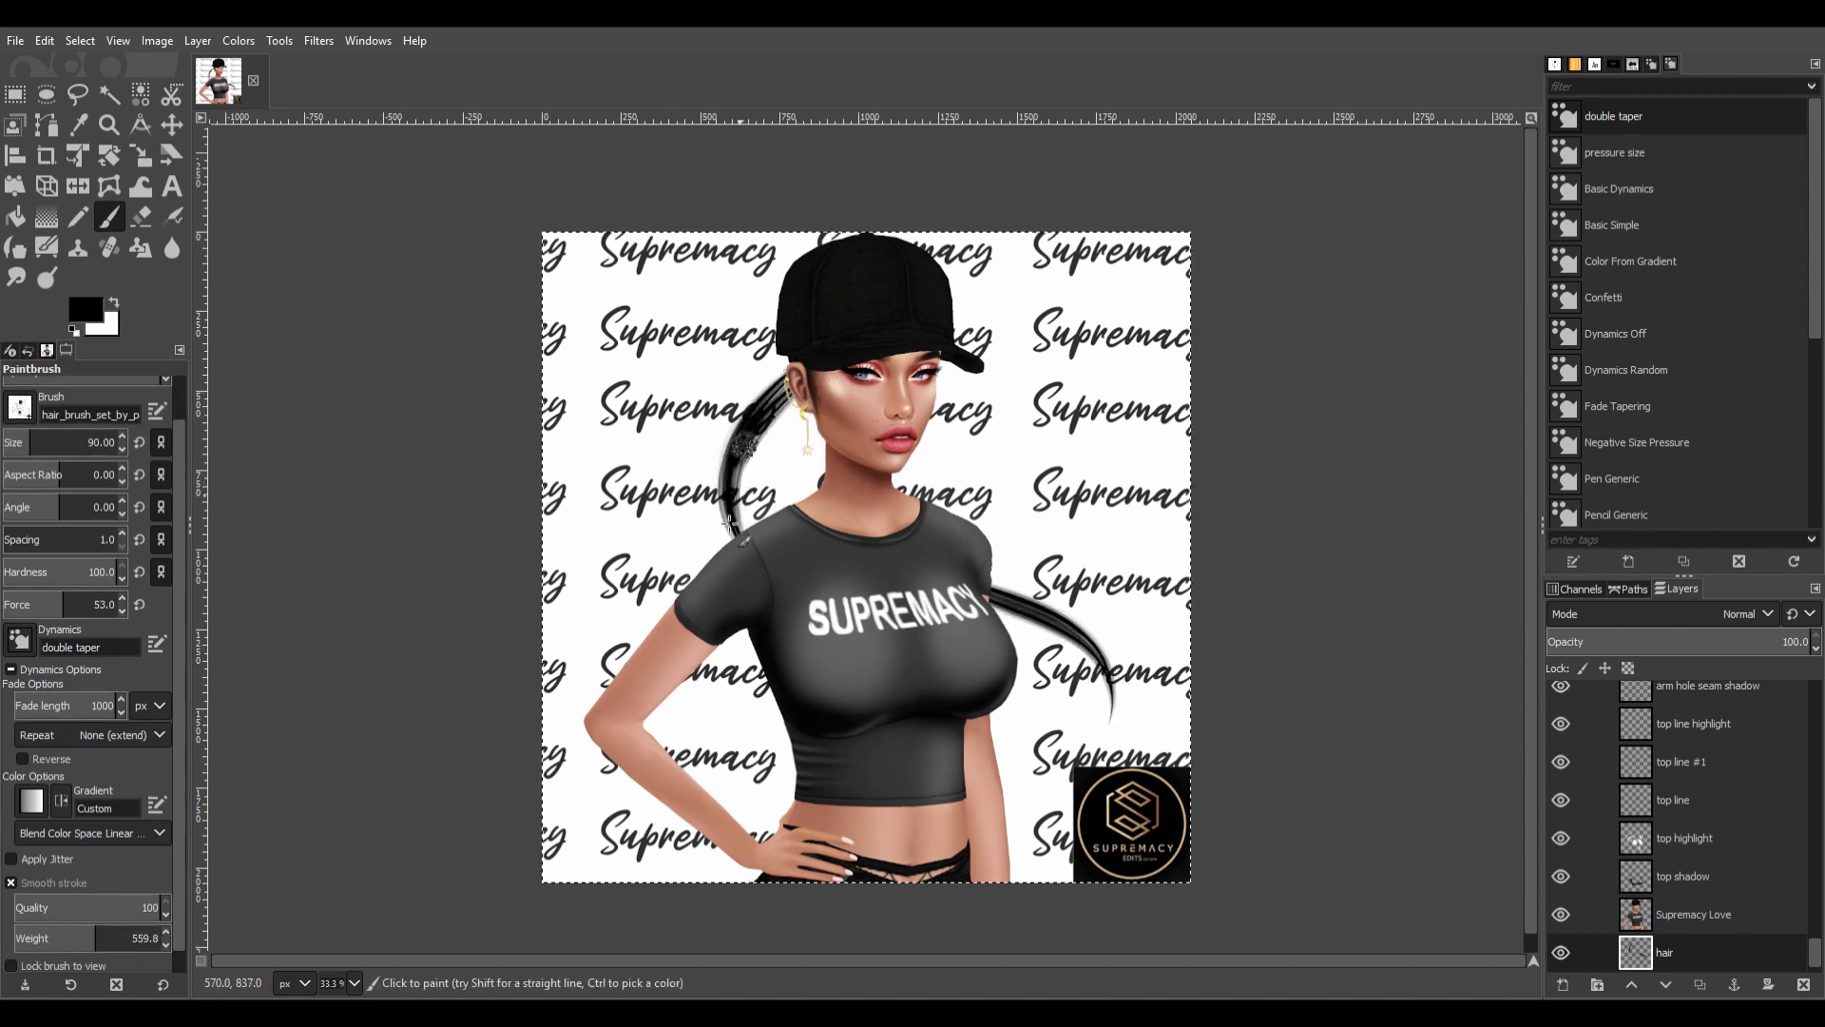
left_click_drag(810, 404, 751, 523)
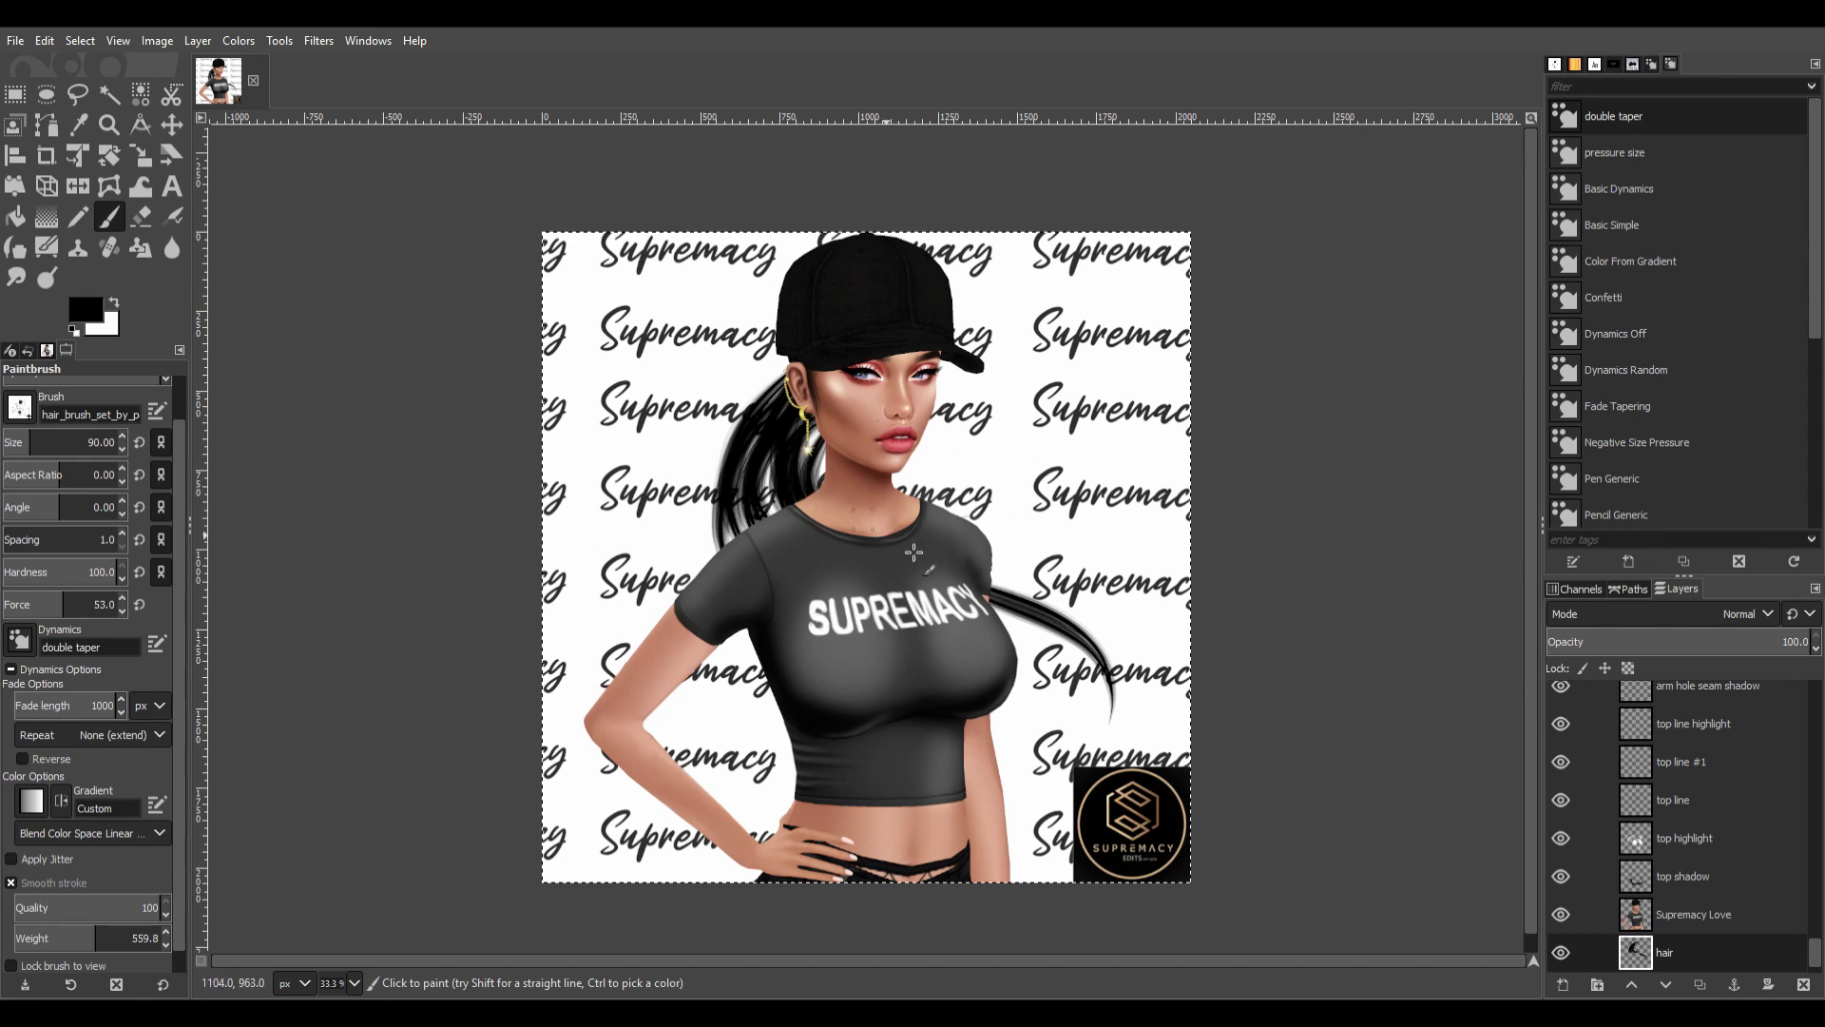
left_click_drag(993, 556, 1139, 635)
left_click_drag(989, 601, 1095, 727)
left_click_drag(825, 347, 756, 532)
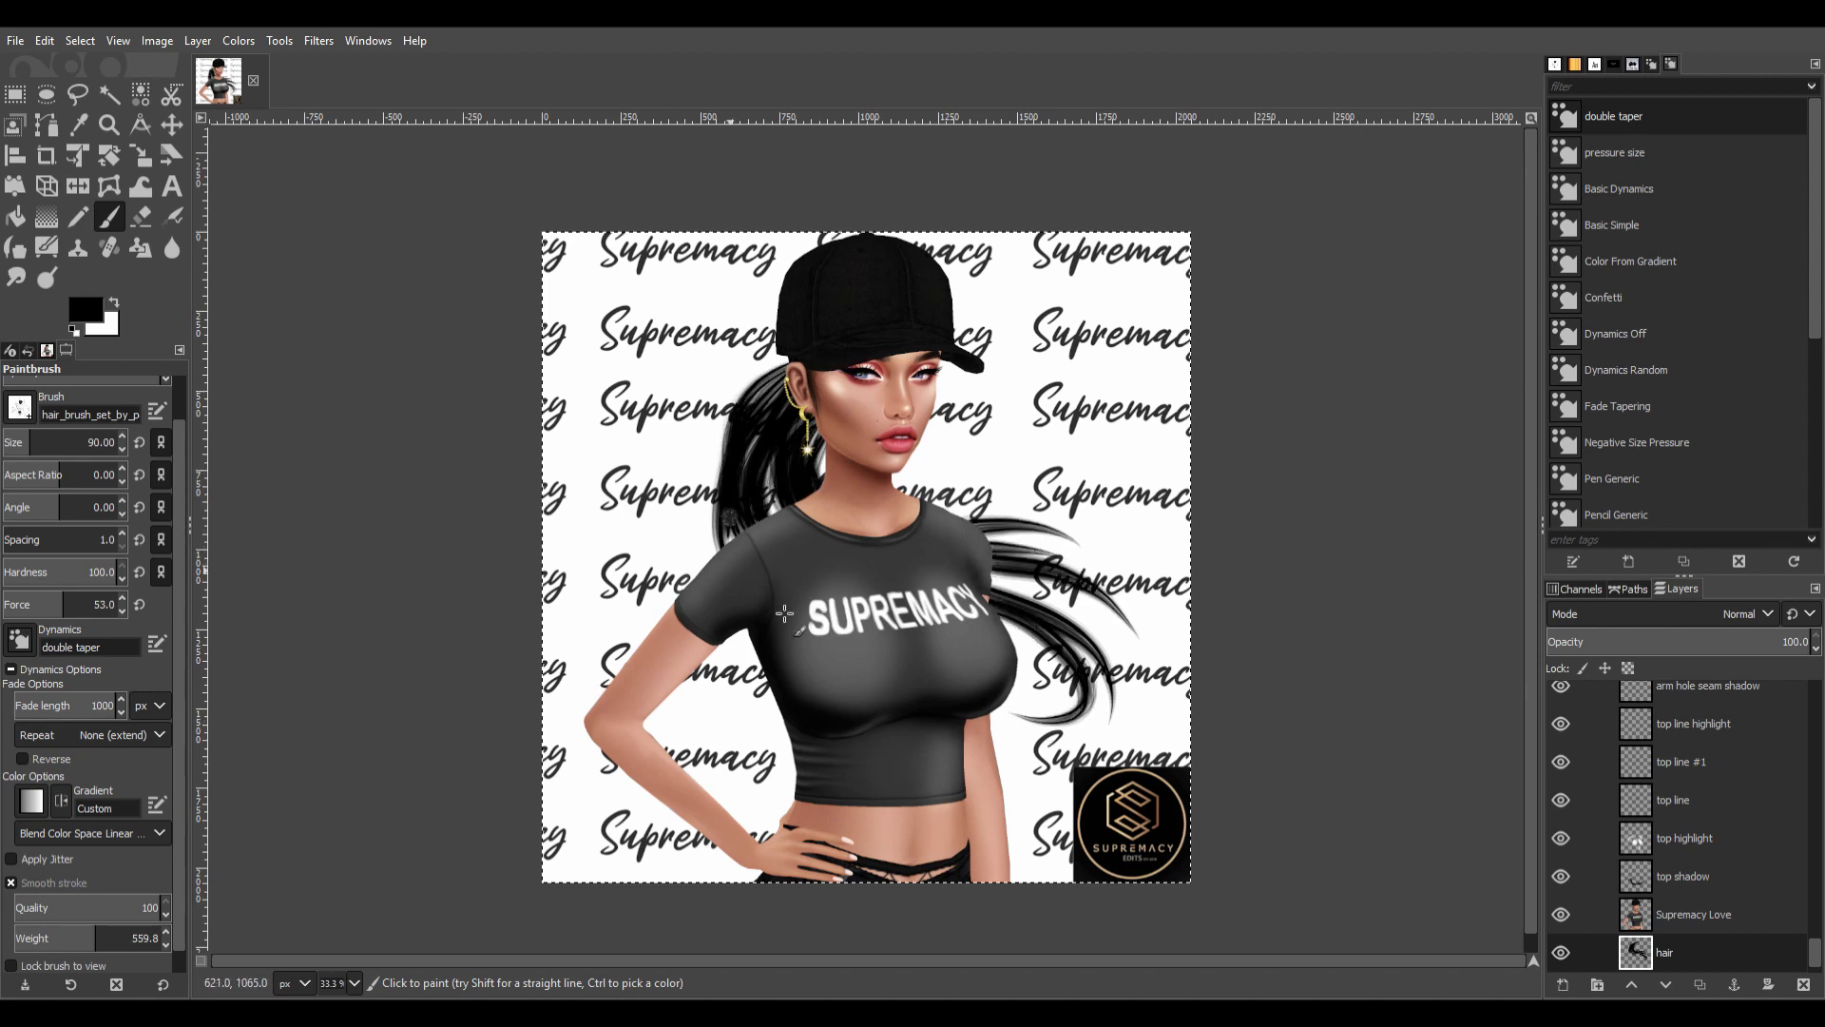
Enlarge the hair brush to 155 and paint thick strands behind the neck and shoulder.
left_click(42, 439)
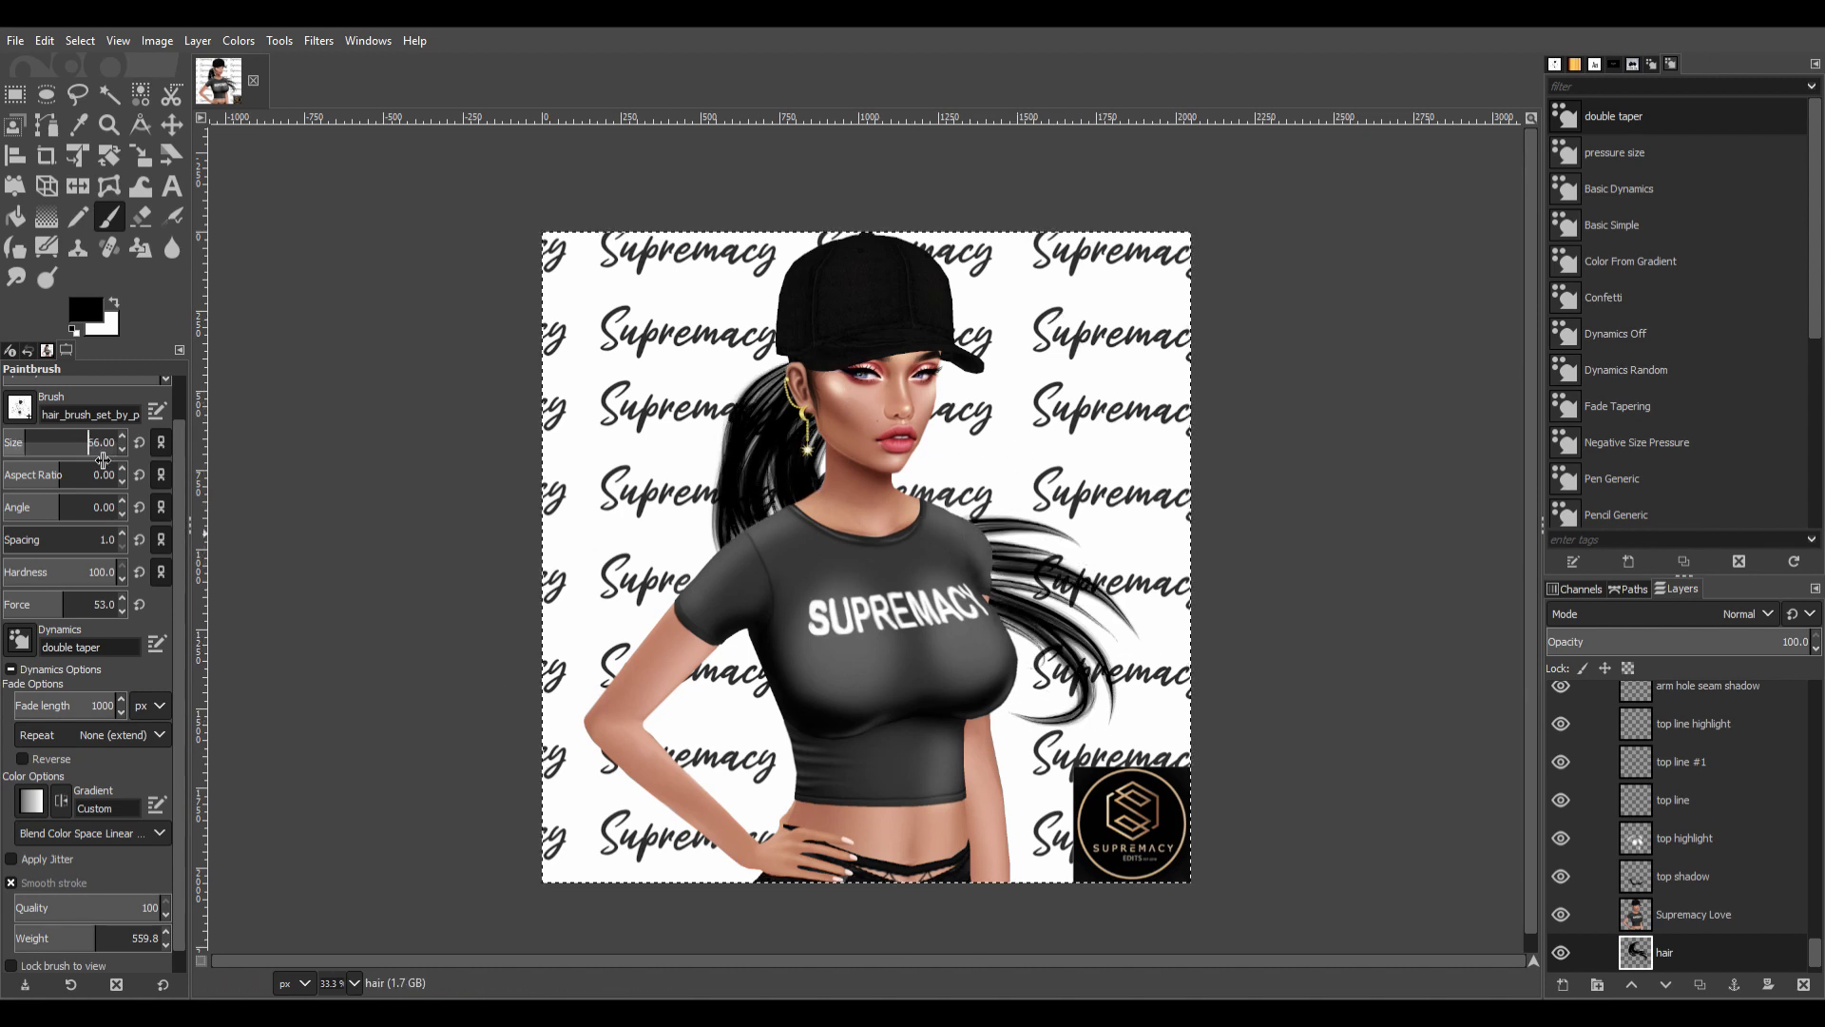
left_click_drag(1074, 656, 927, 504)
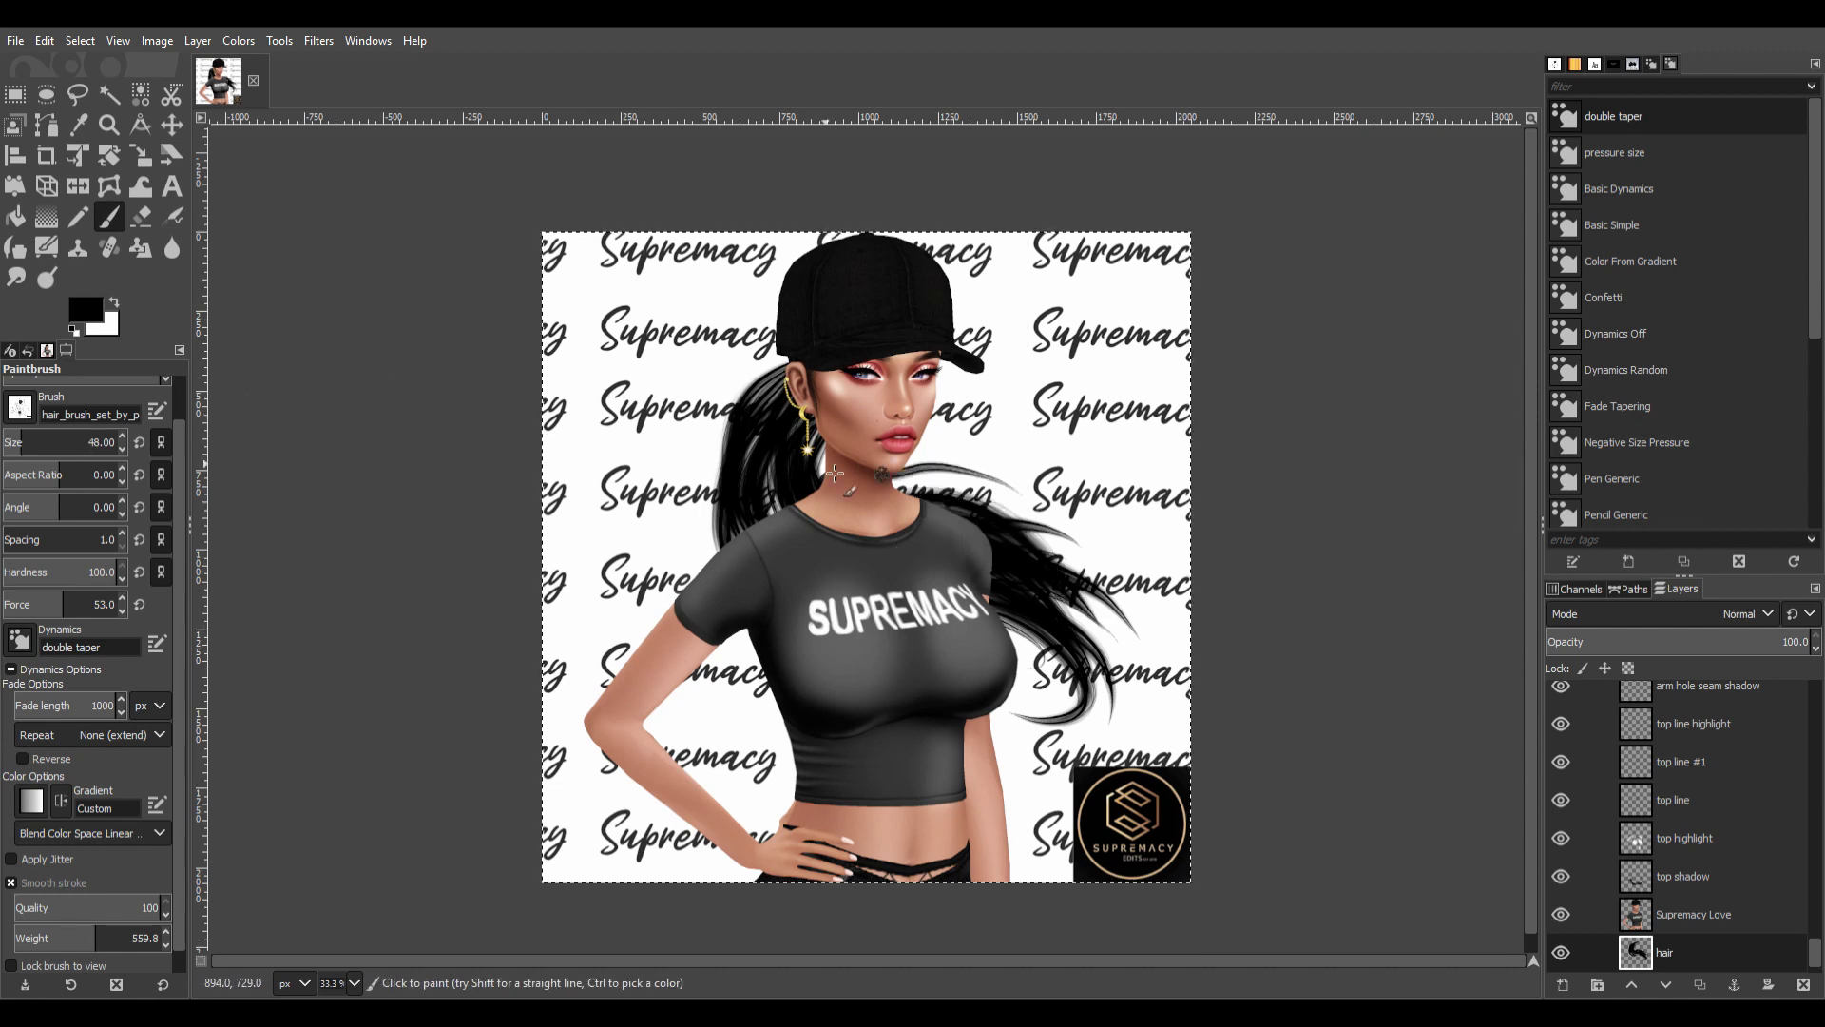
left_click_drag(768, 391, 708, 565)
left_click(41, 442)
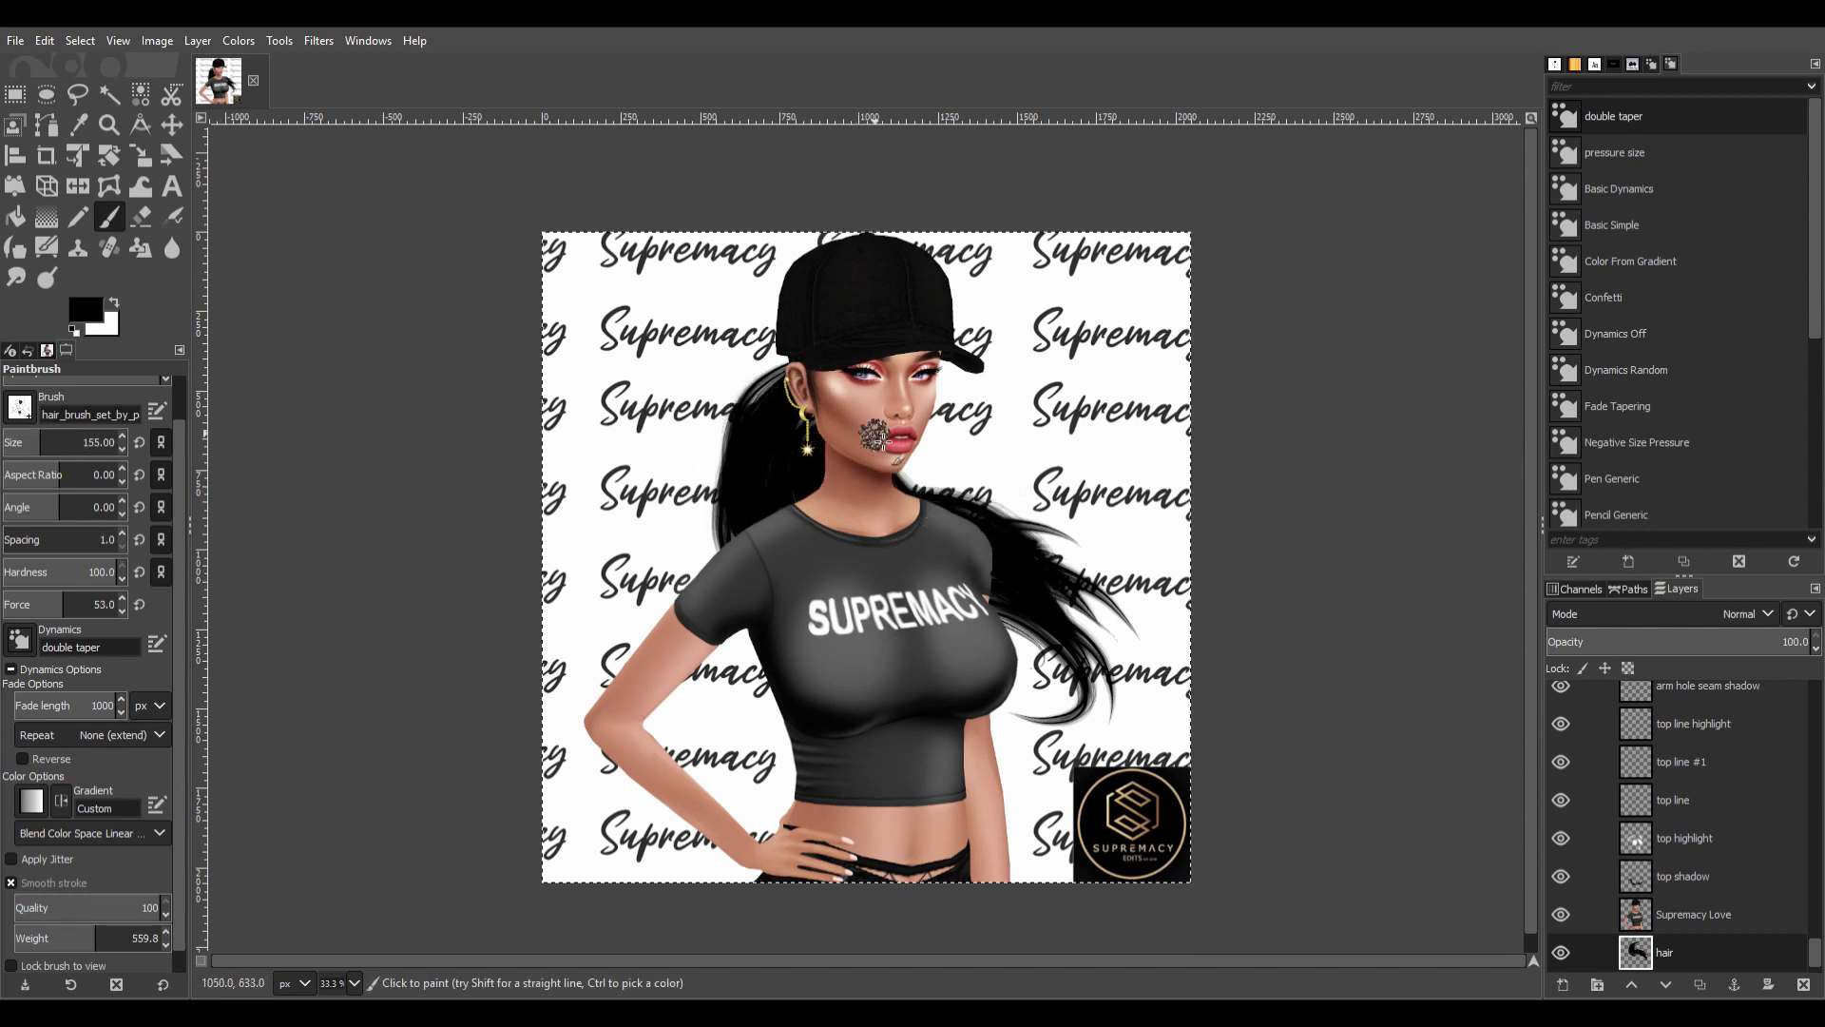
key("ctrl+z")
left_click_drag(993, 565, 1086, 684)
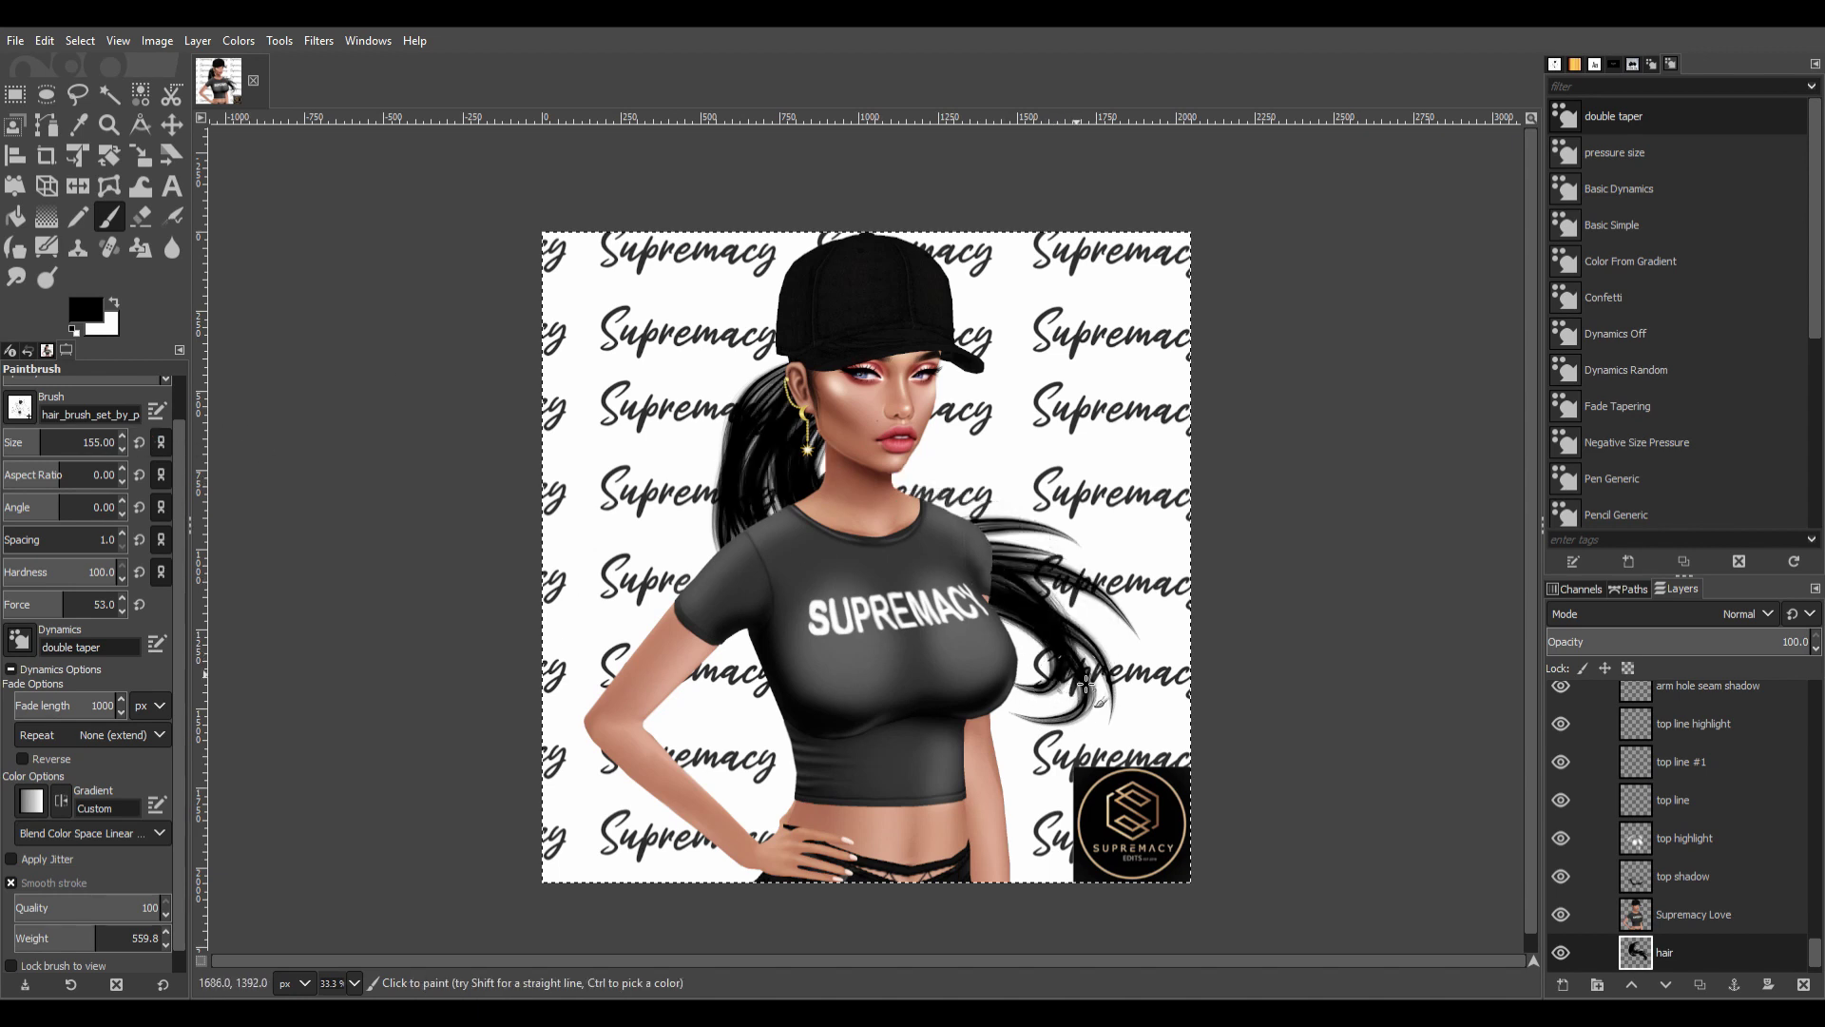
Use Fade Tapering dynamics with fade length 346 for strands near the ear, then set size 24.
left_click(1616, 406)
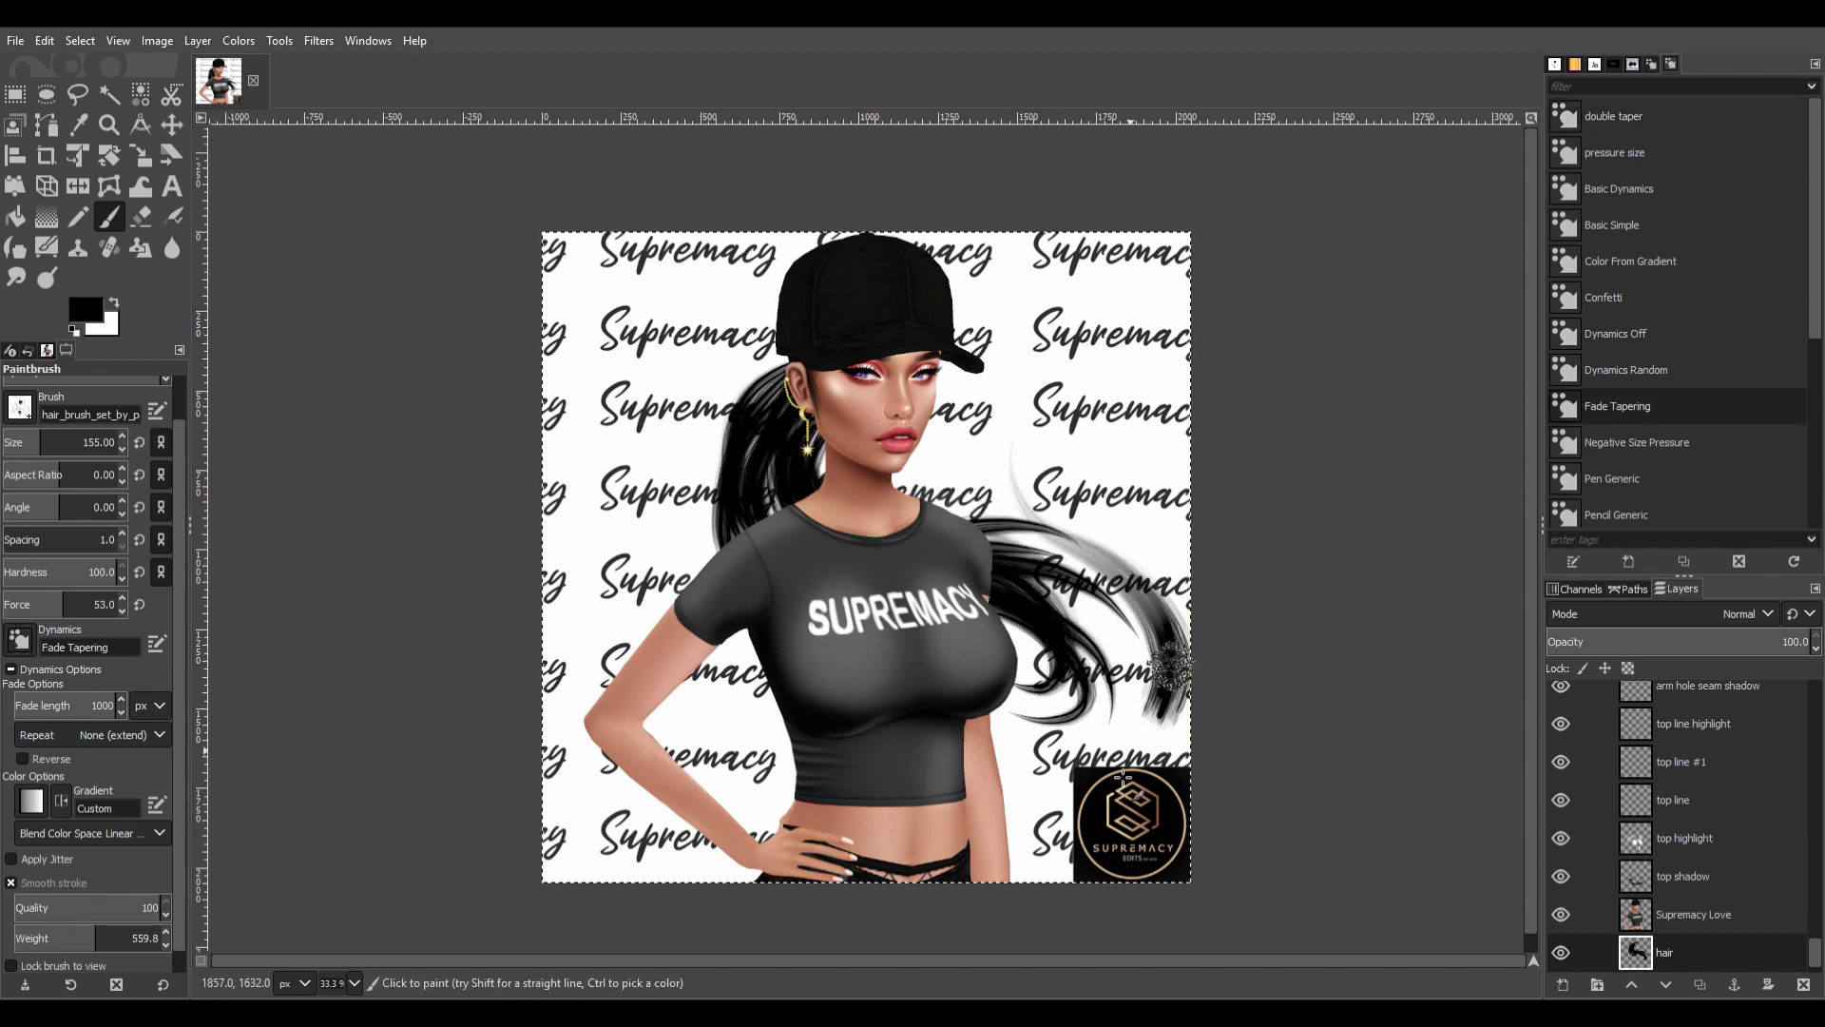
key("ctrl+z")
left_click(72, 751)
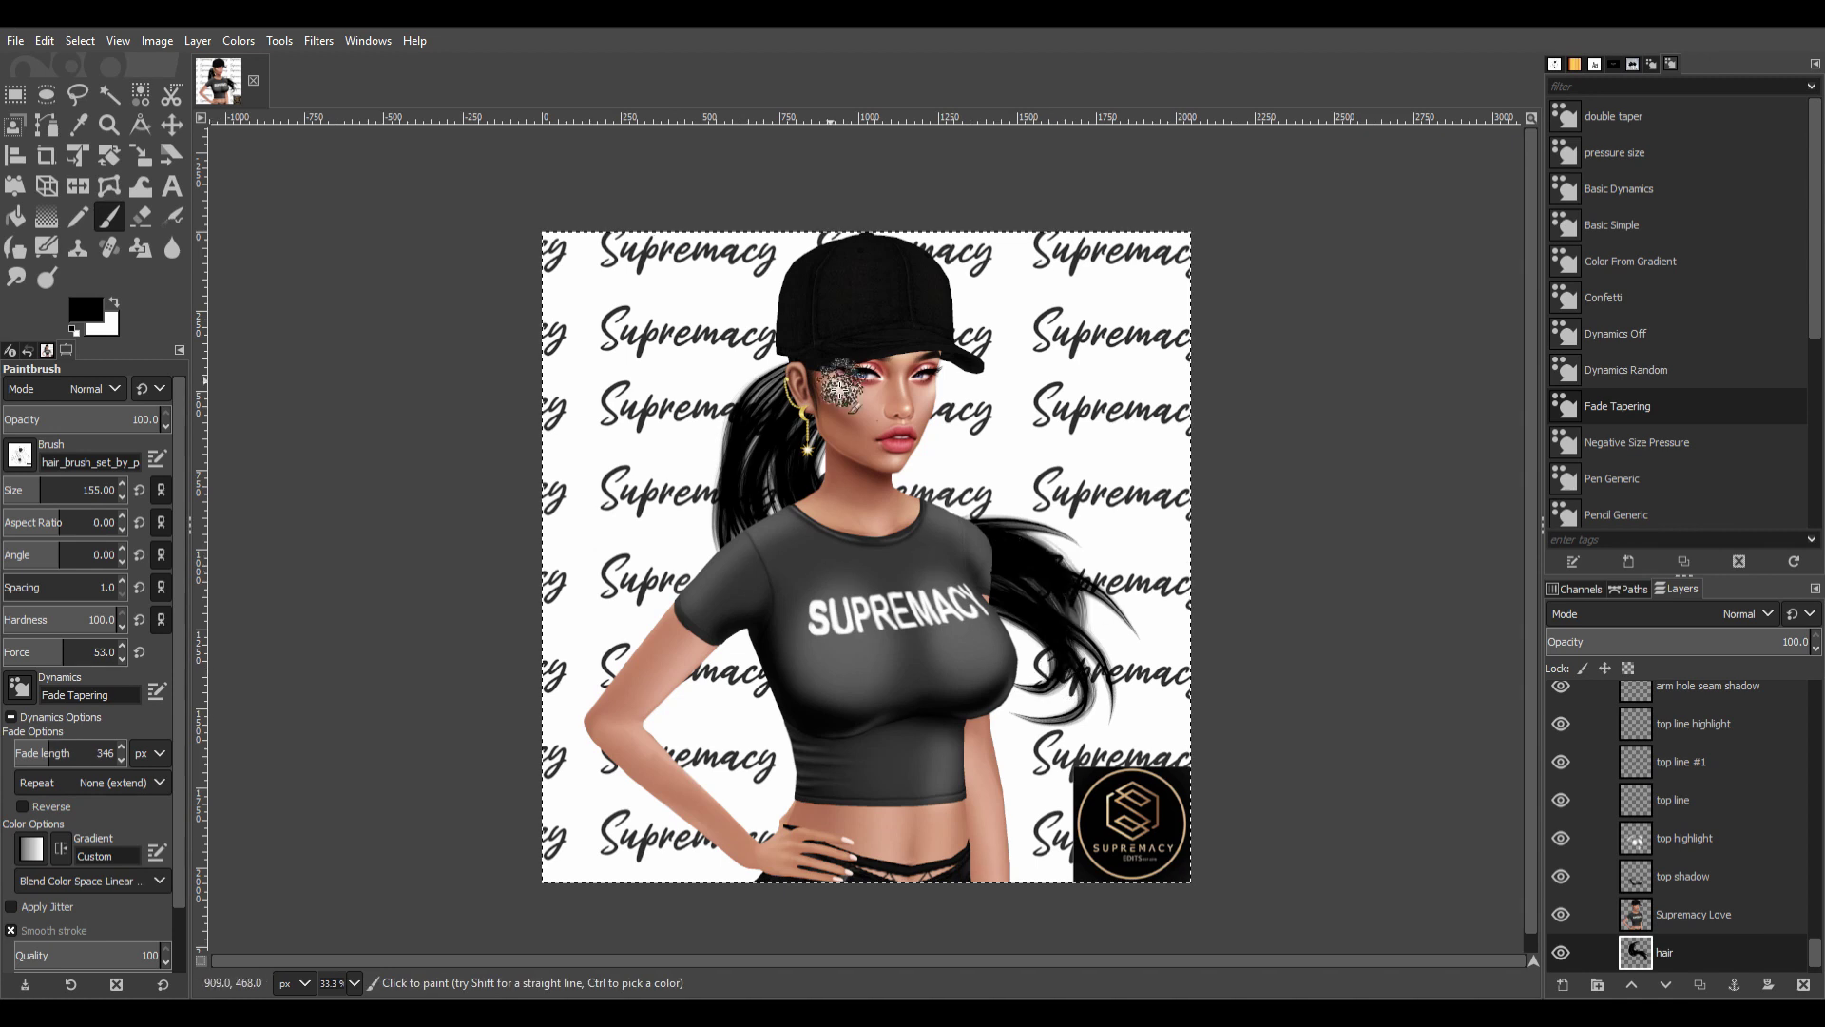
left_click_drag(804, 385, 765, 430)
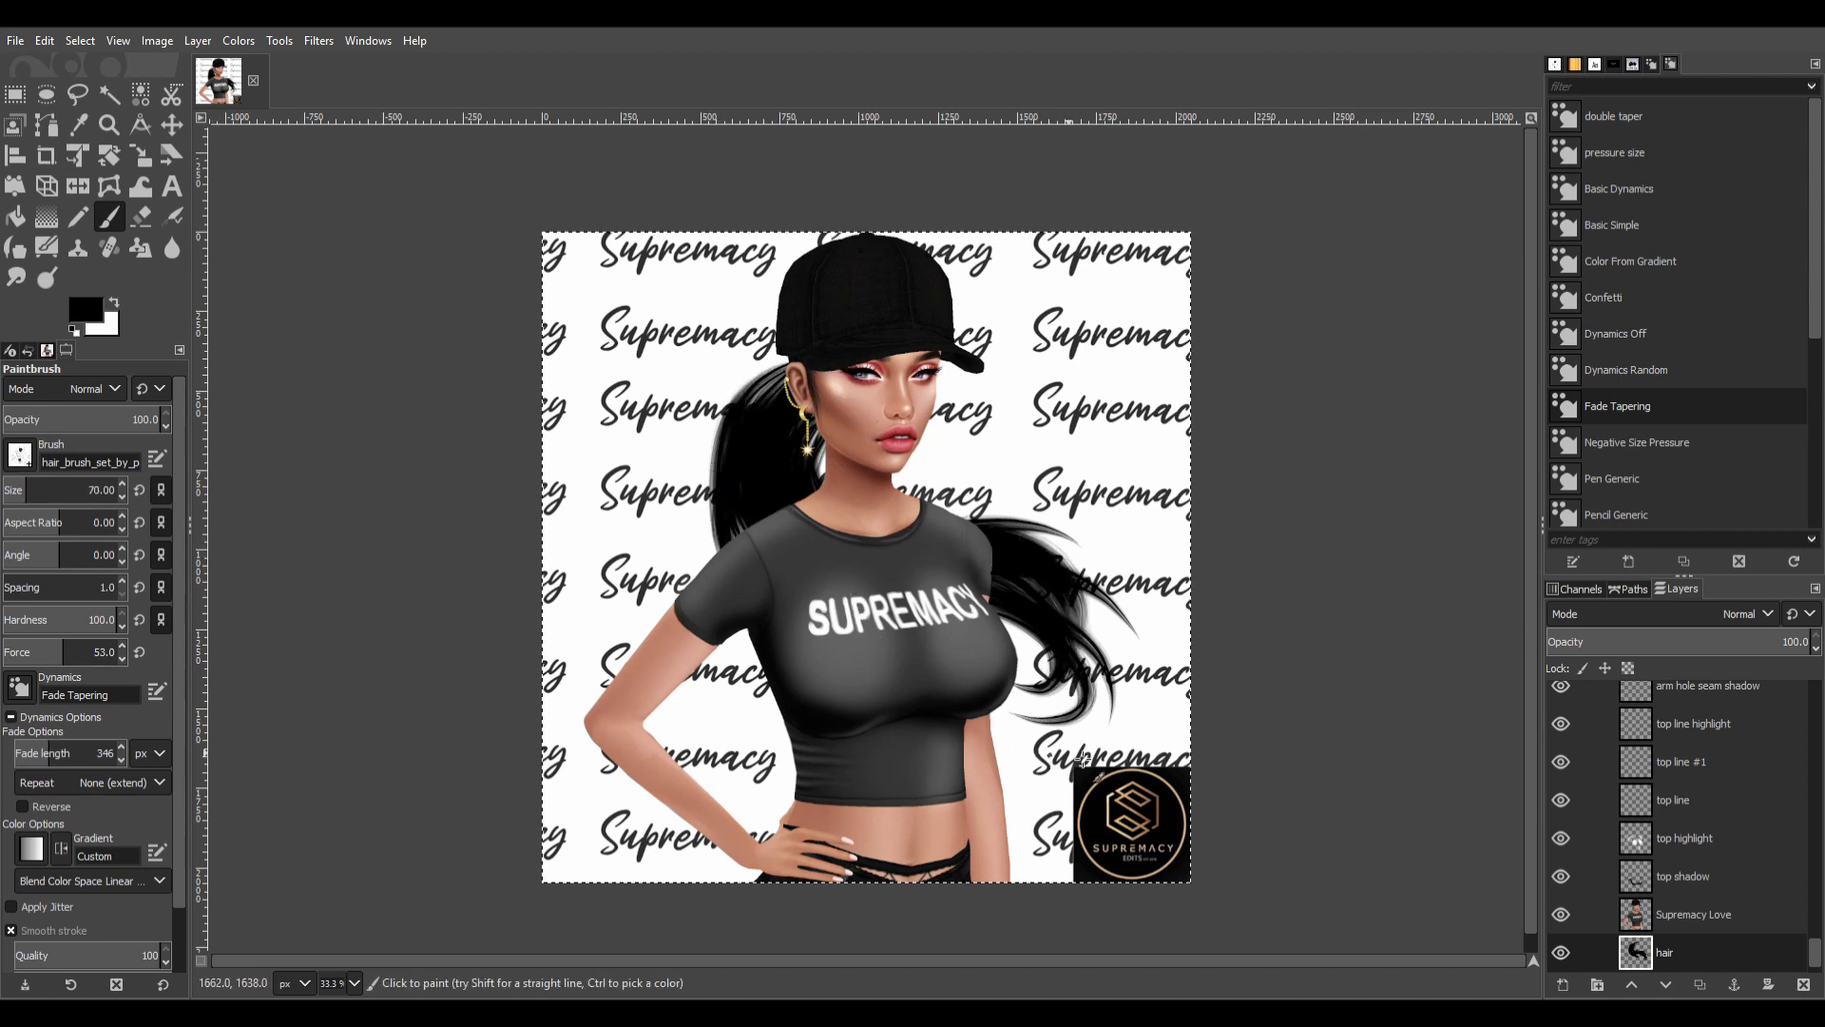
left_click_drag(1084, 759, 946, 508)
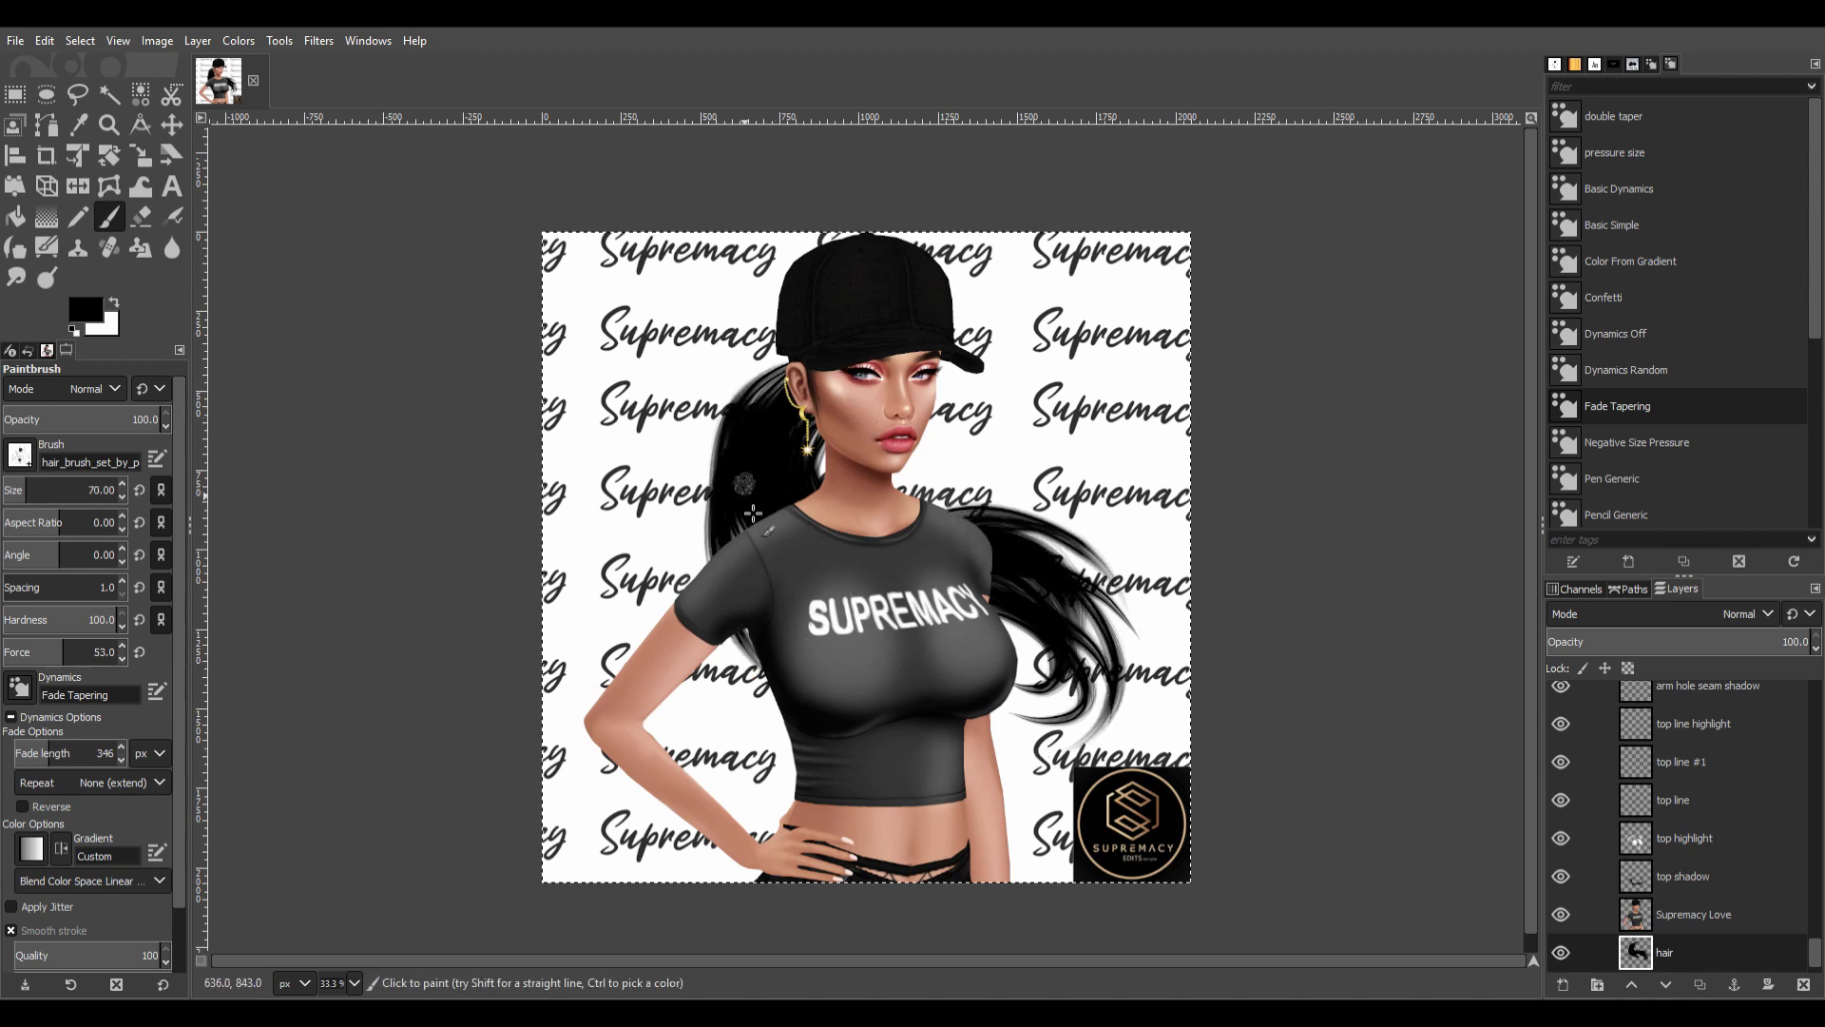
left_click(13, 486)
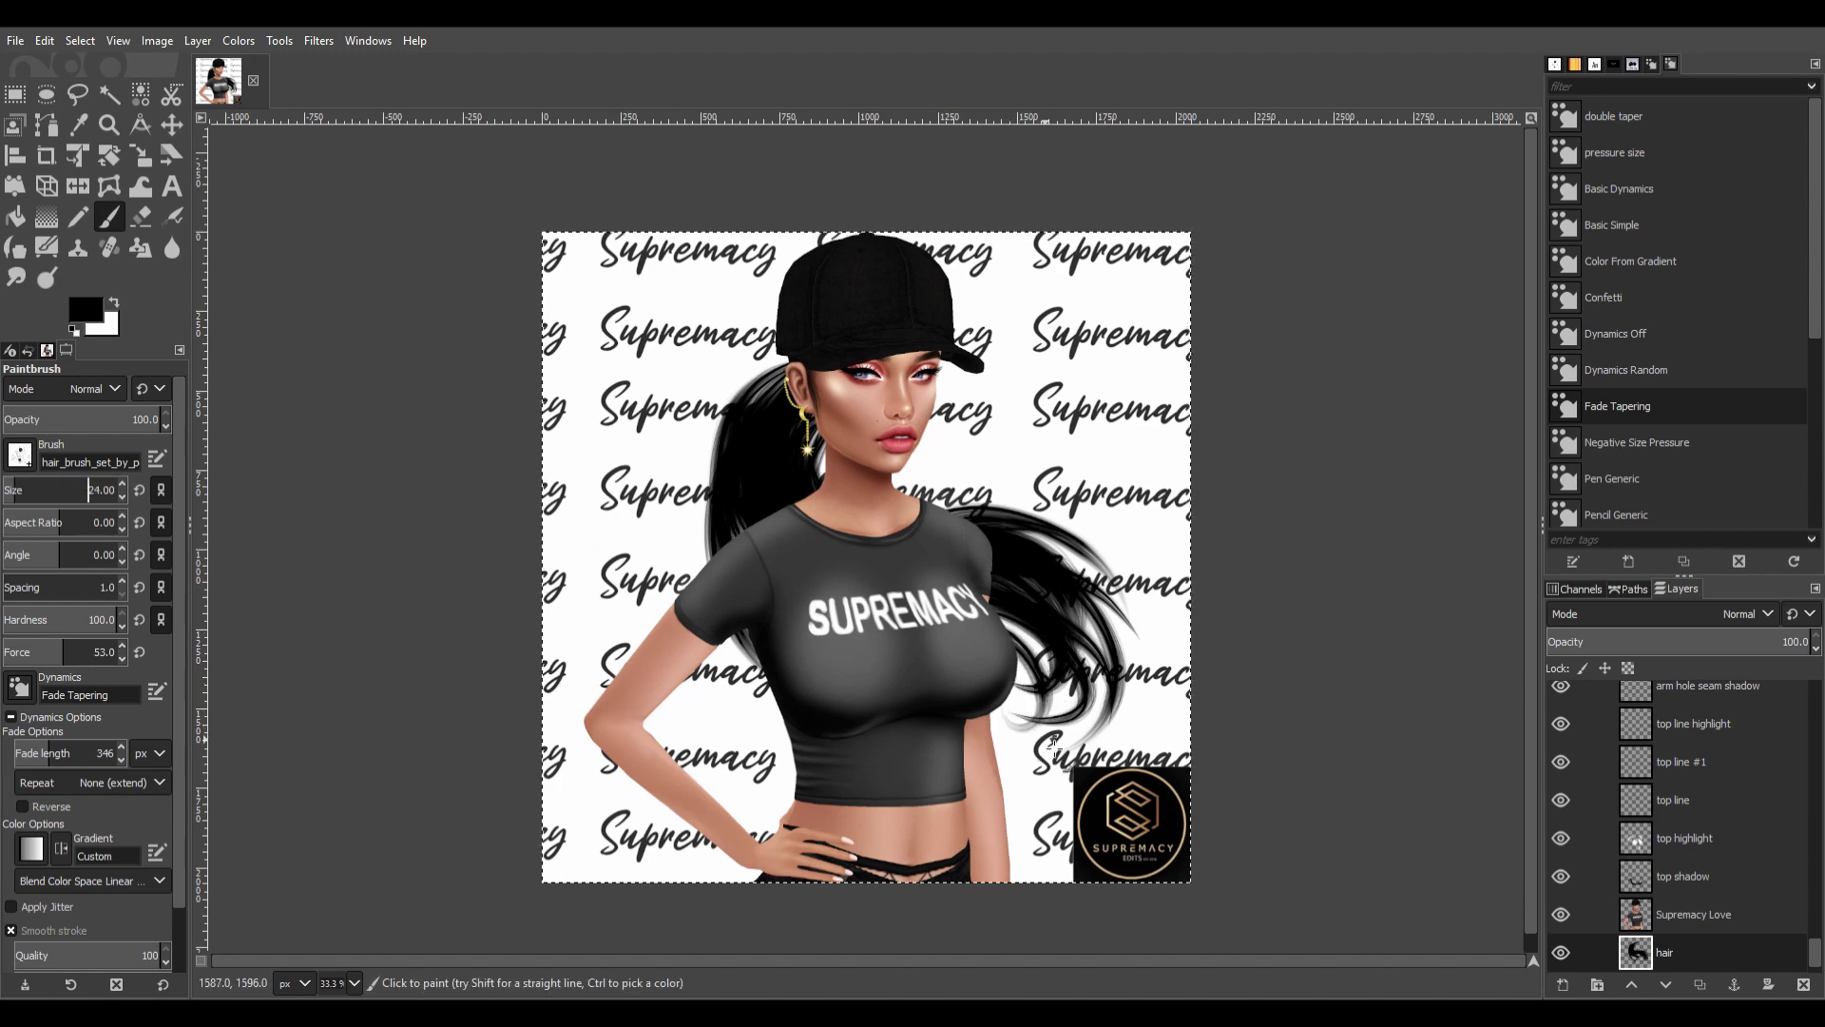
scroll(723, 404, "up", 3)
Resize the brush from about 51 down to 30 and make the 'strands infront' layer active.
scroll(900, 581, "down", 2)
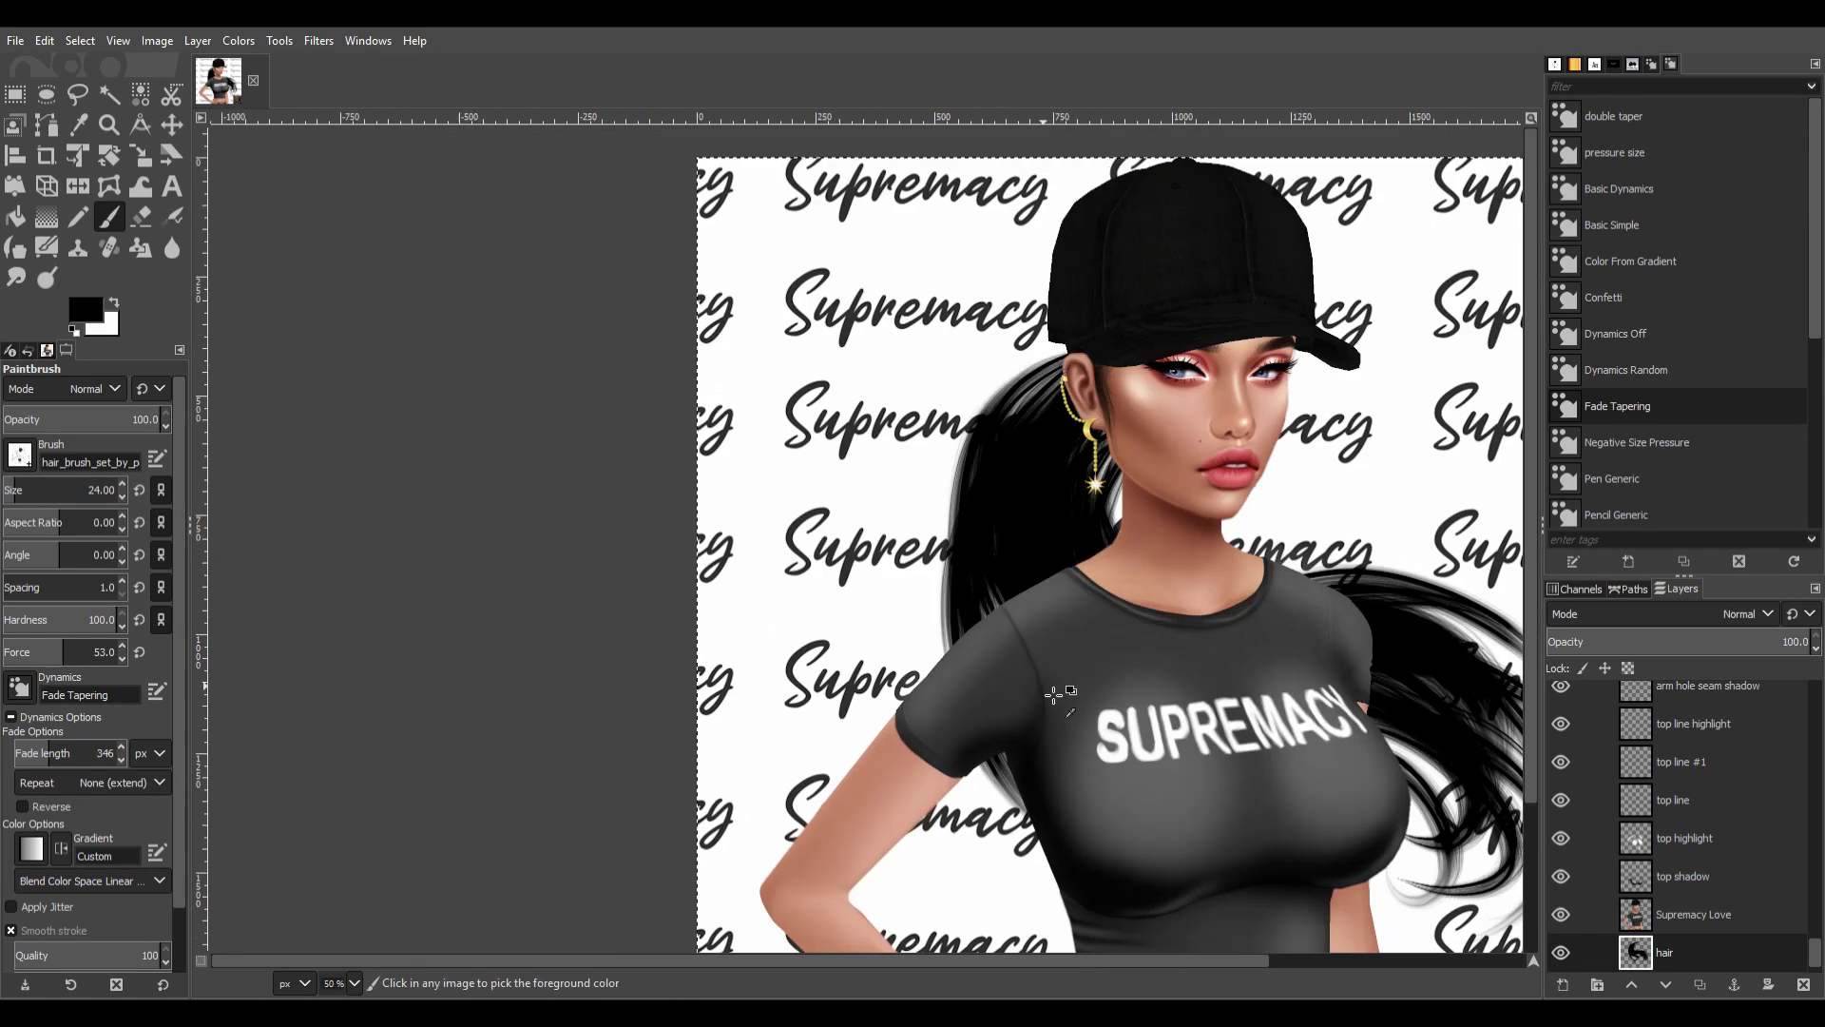
scroll(899, 581, "up", 1)
scroll(900, 581, "down", 1)
scroll(1224, 522, "up", 1)
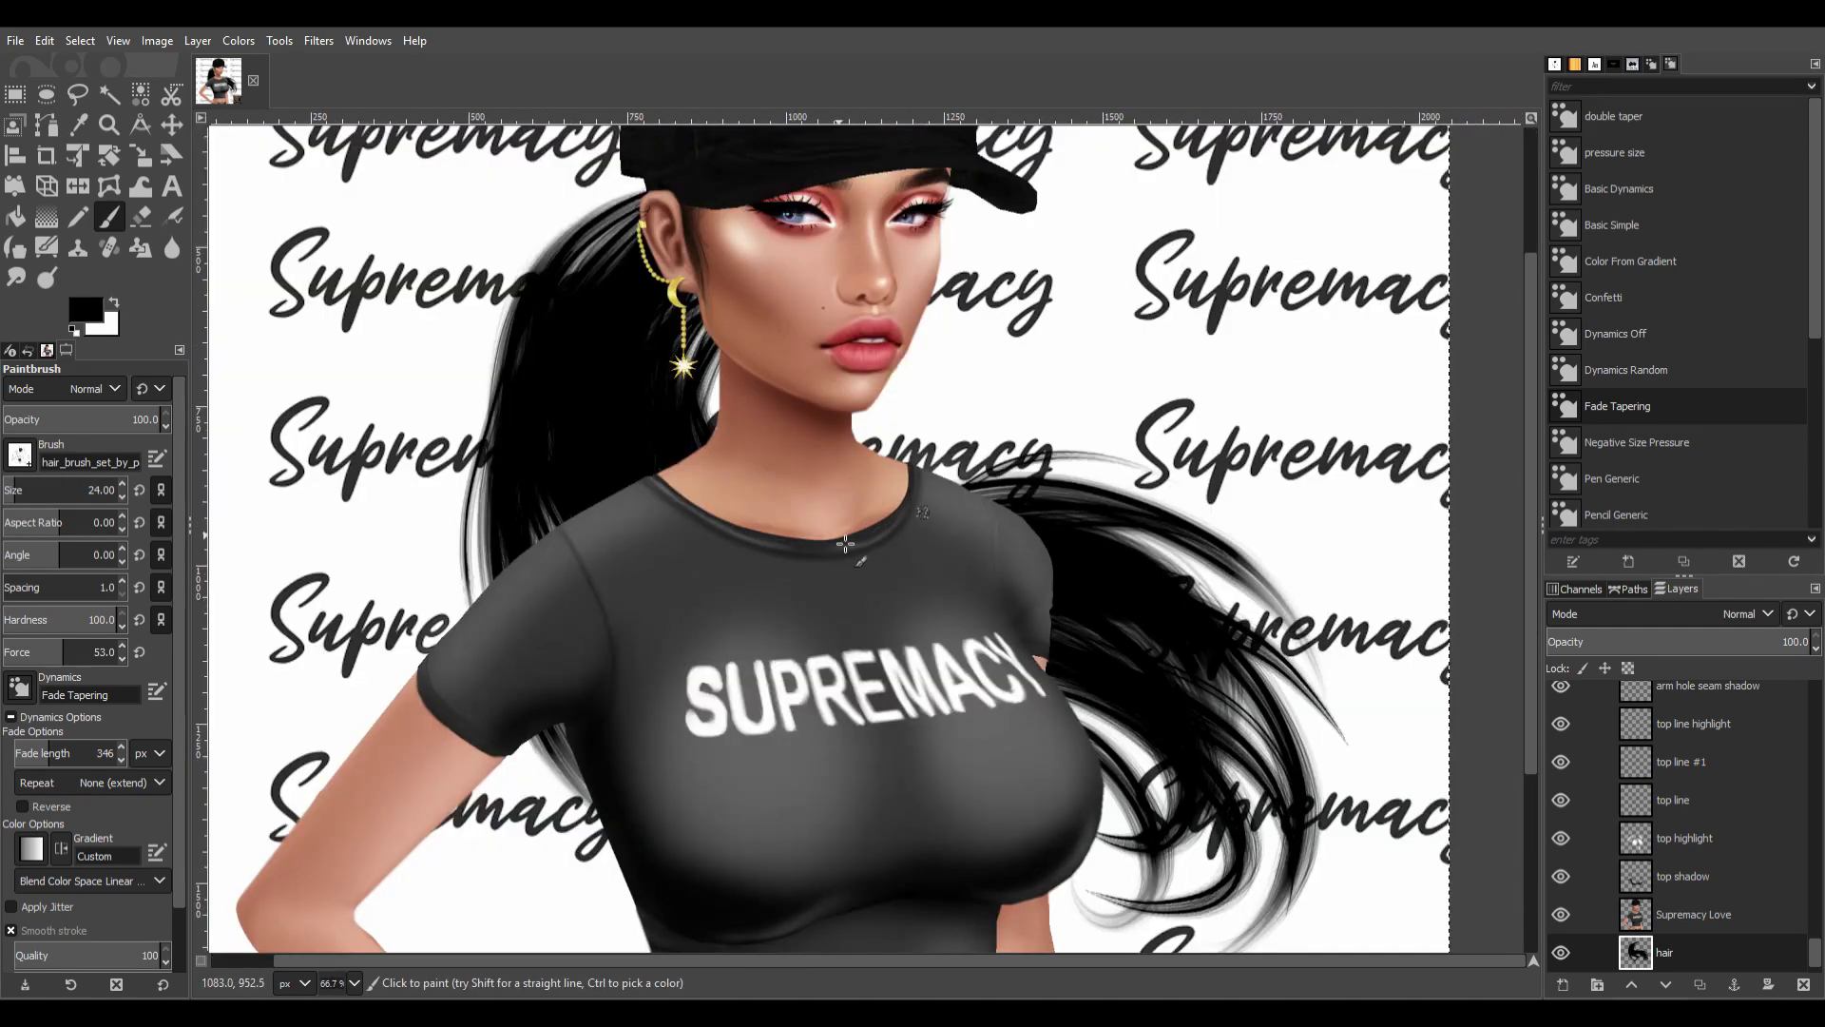
scroll(1046, 570, "down", 3)
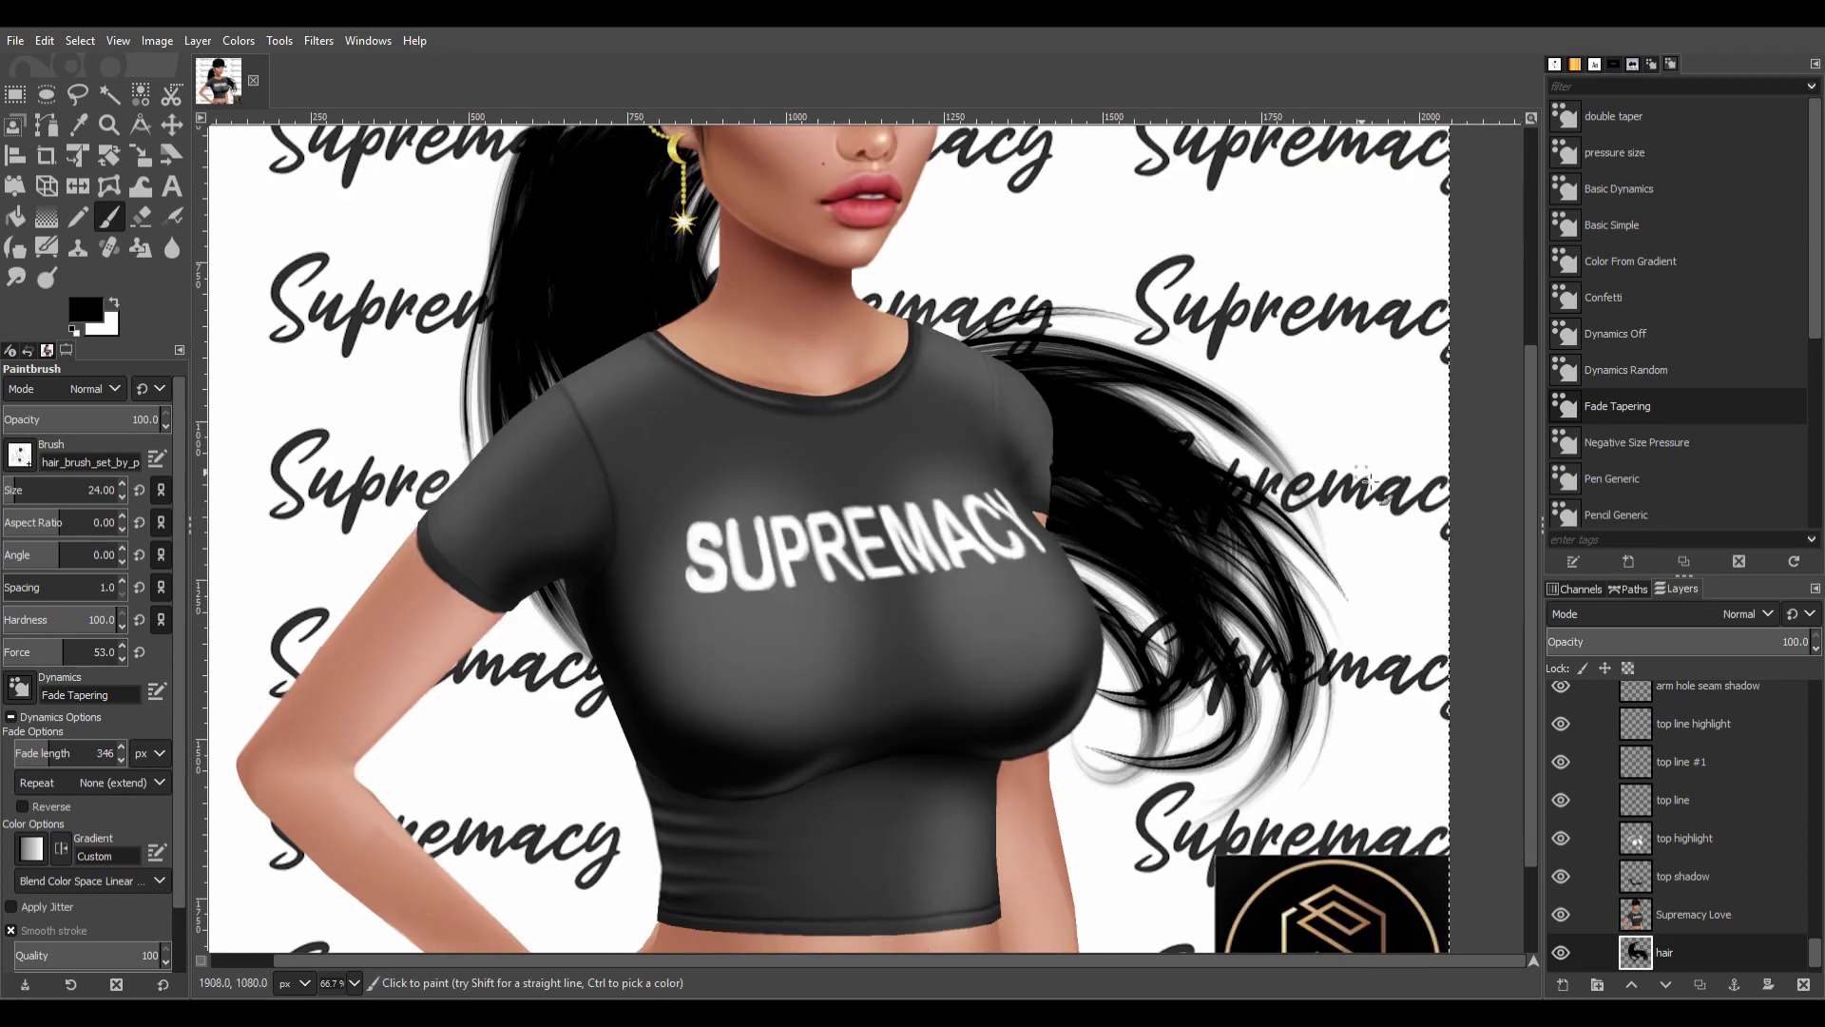
scroll(1364, 480, "down", 2)
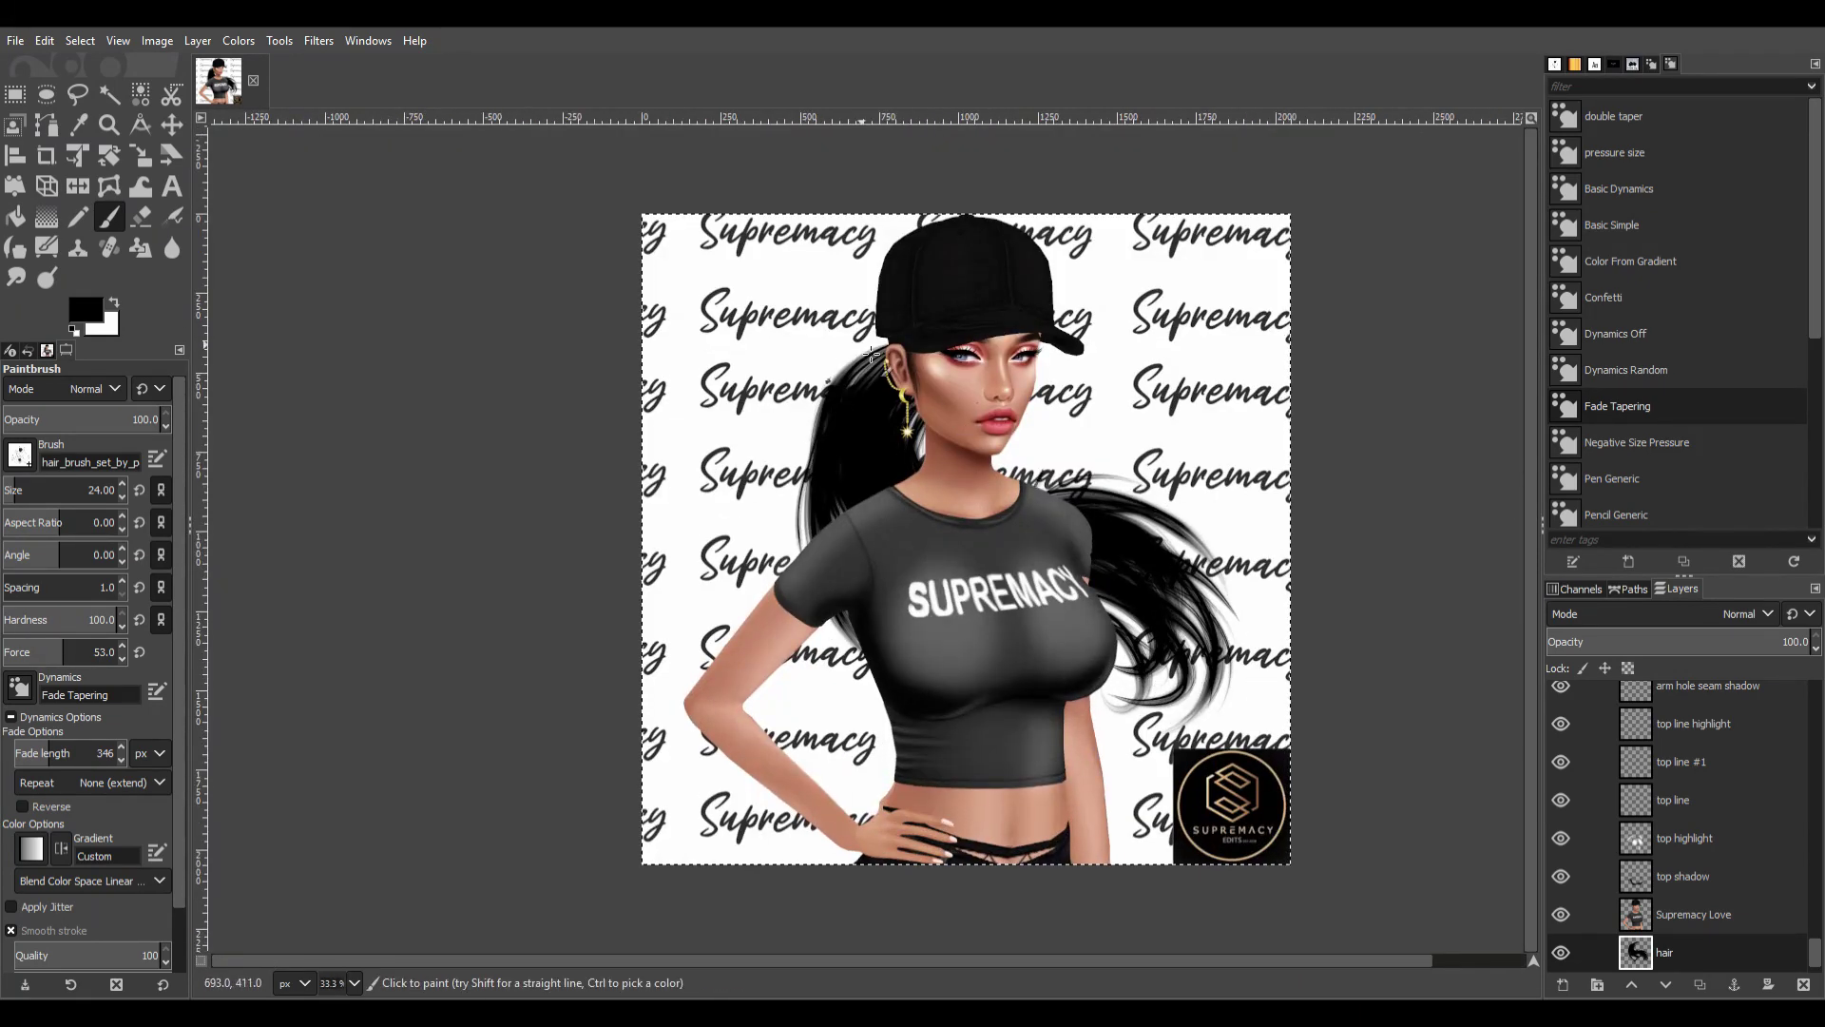
left_click_drag(58, 489, 88, 489)
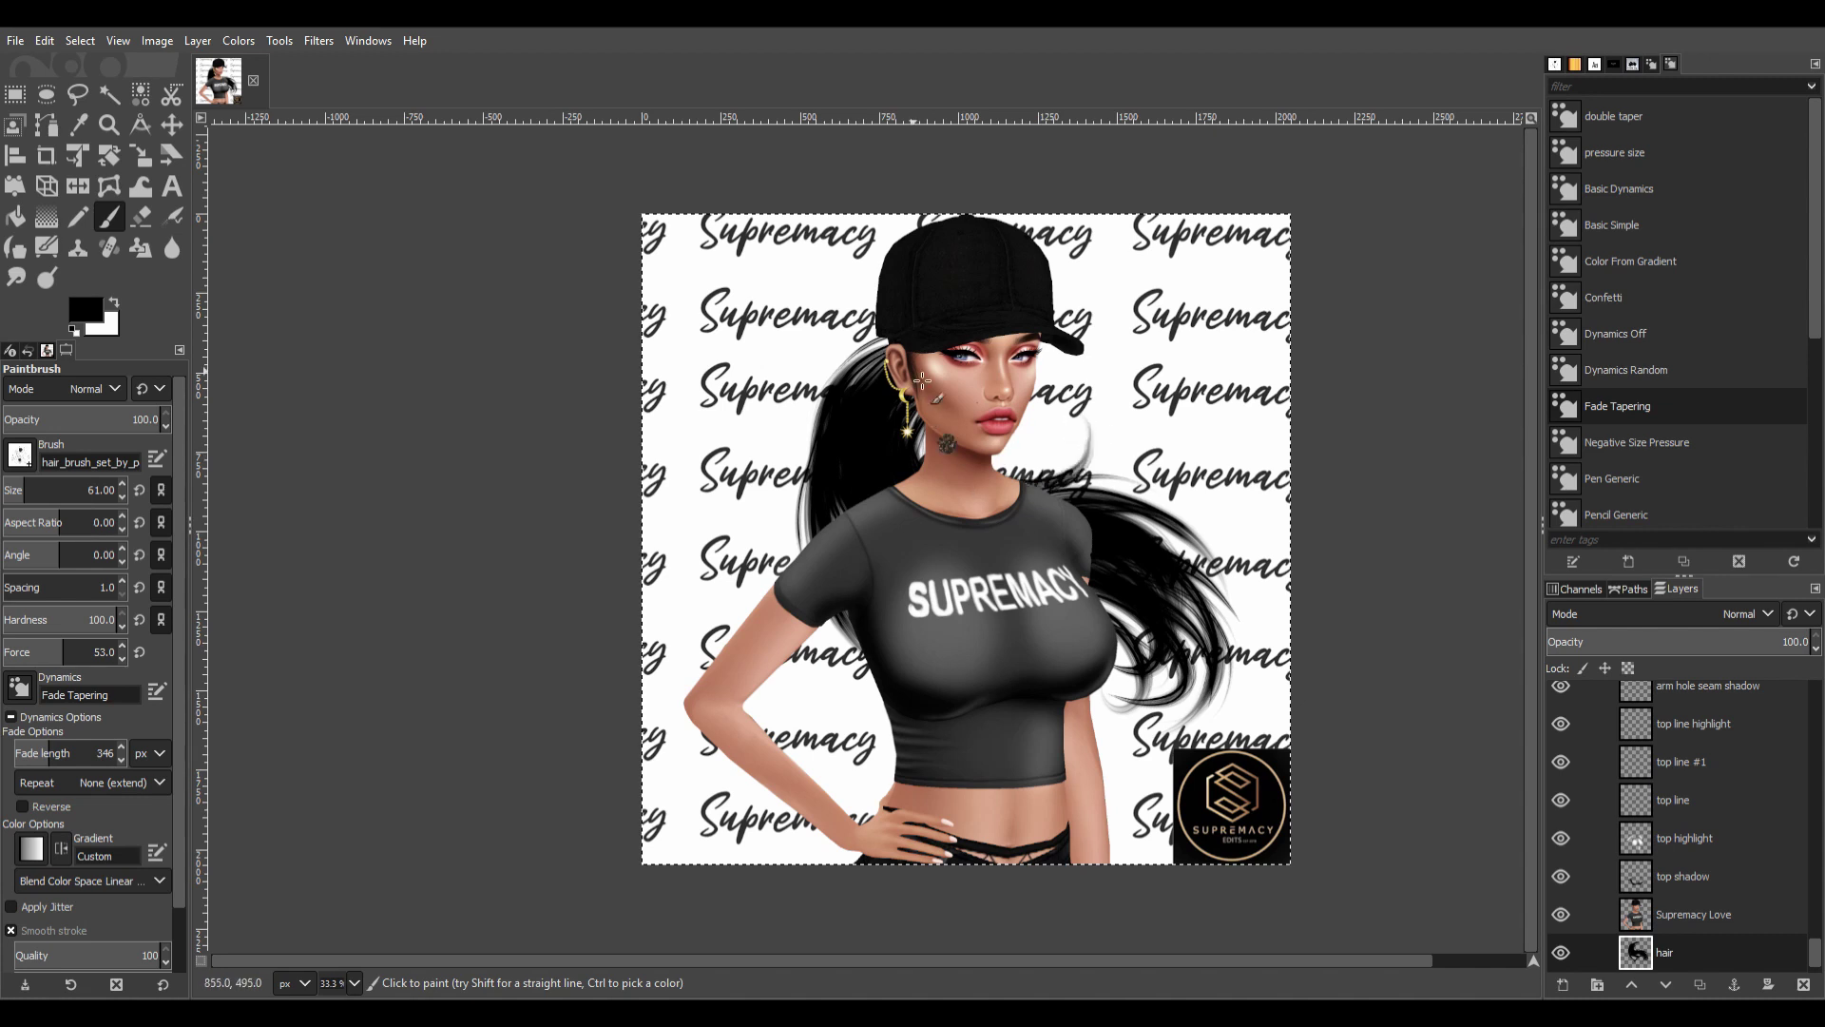
key("bracketleft")
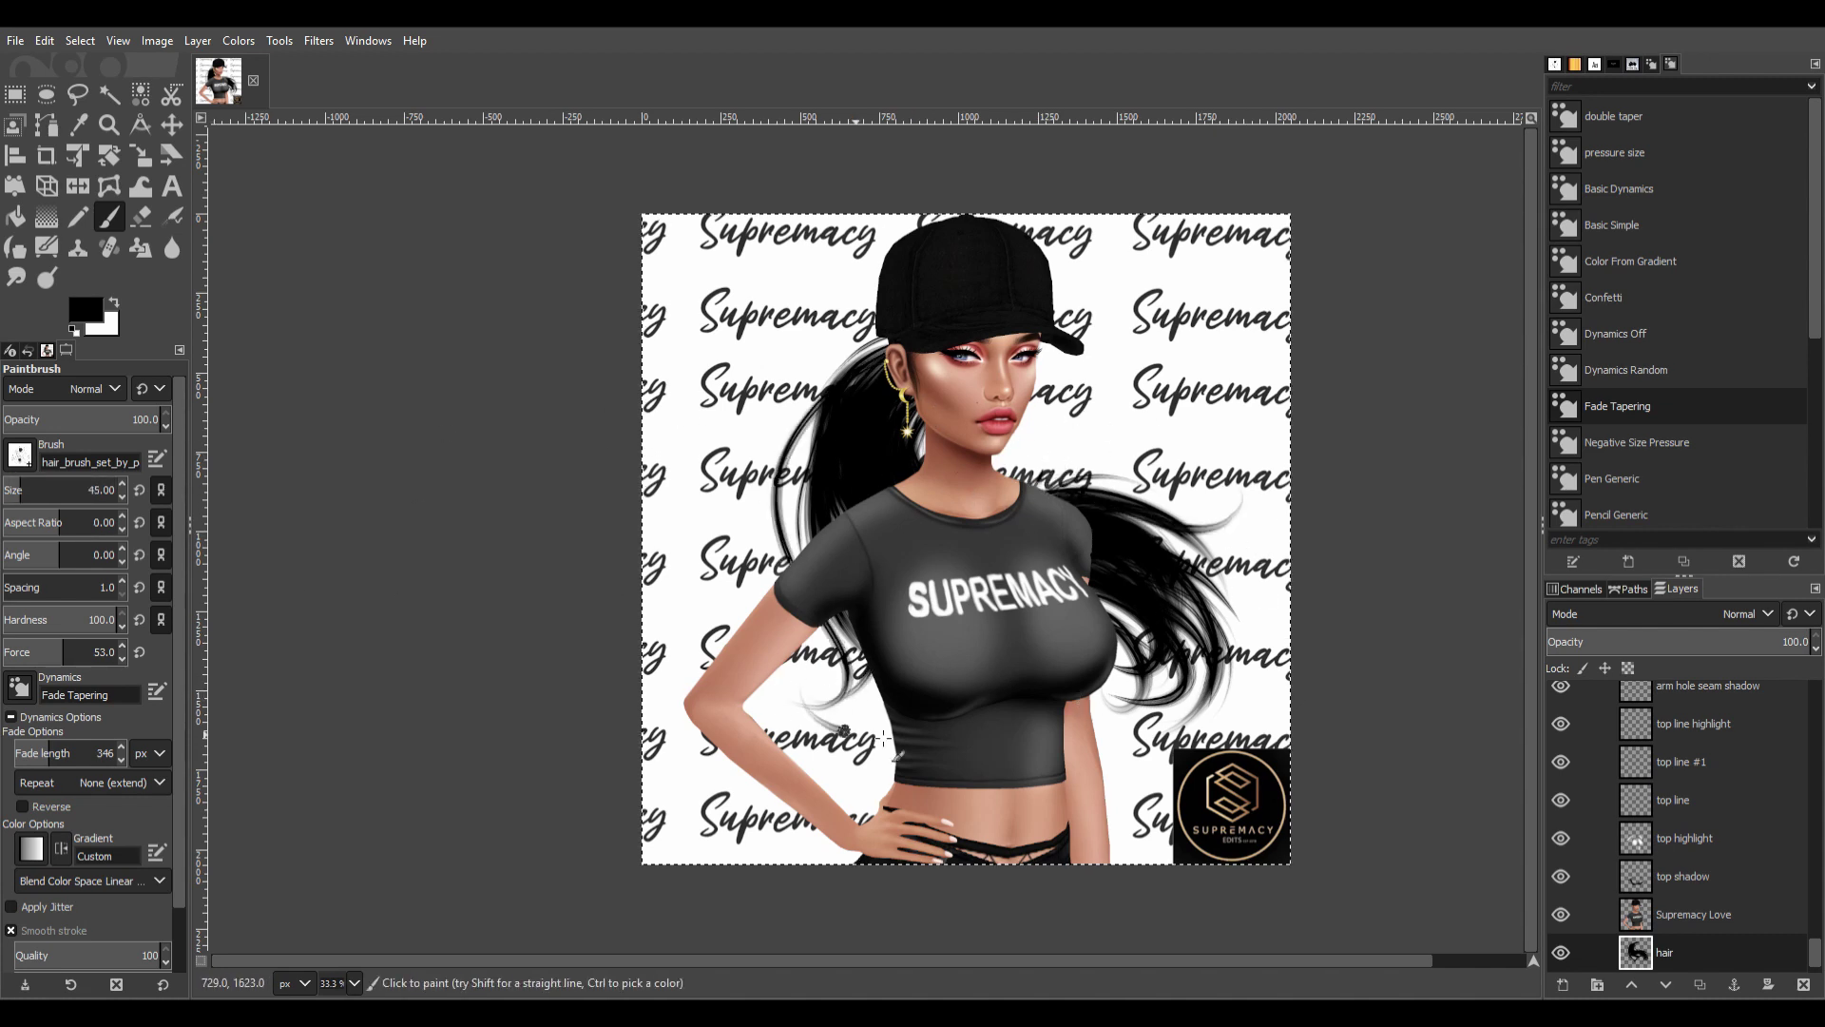
key("bracketleft")
key("bracketleft")
key("bracketleft")
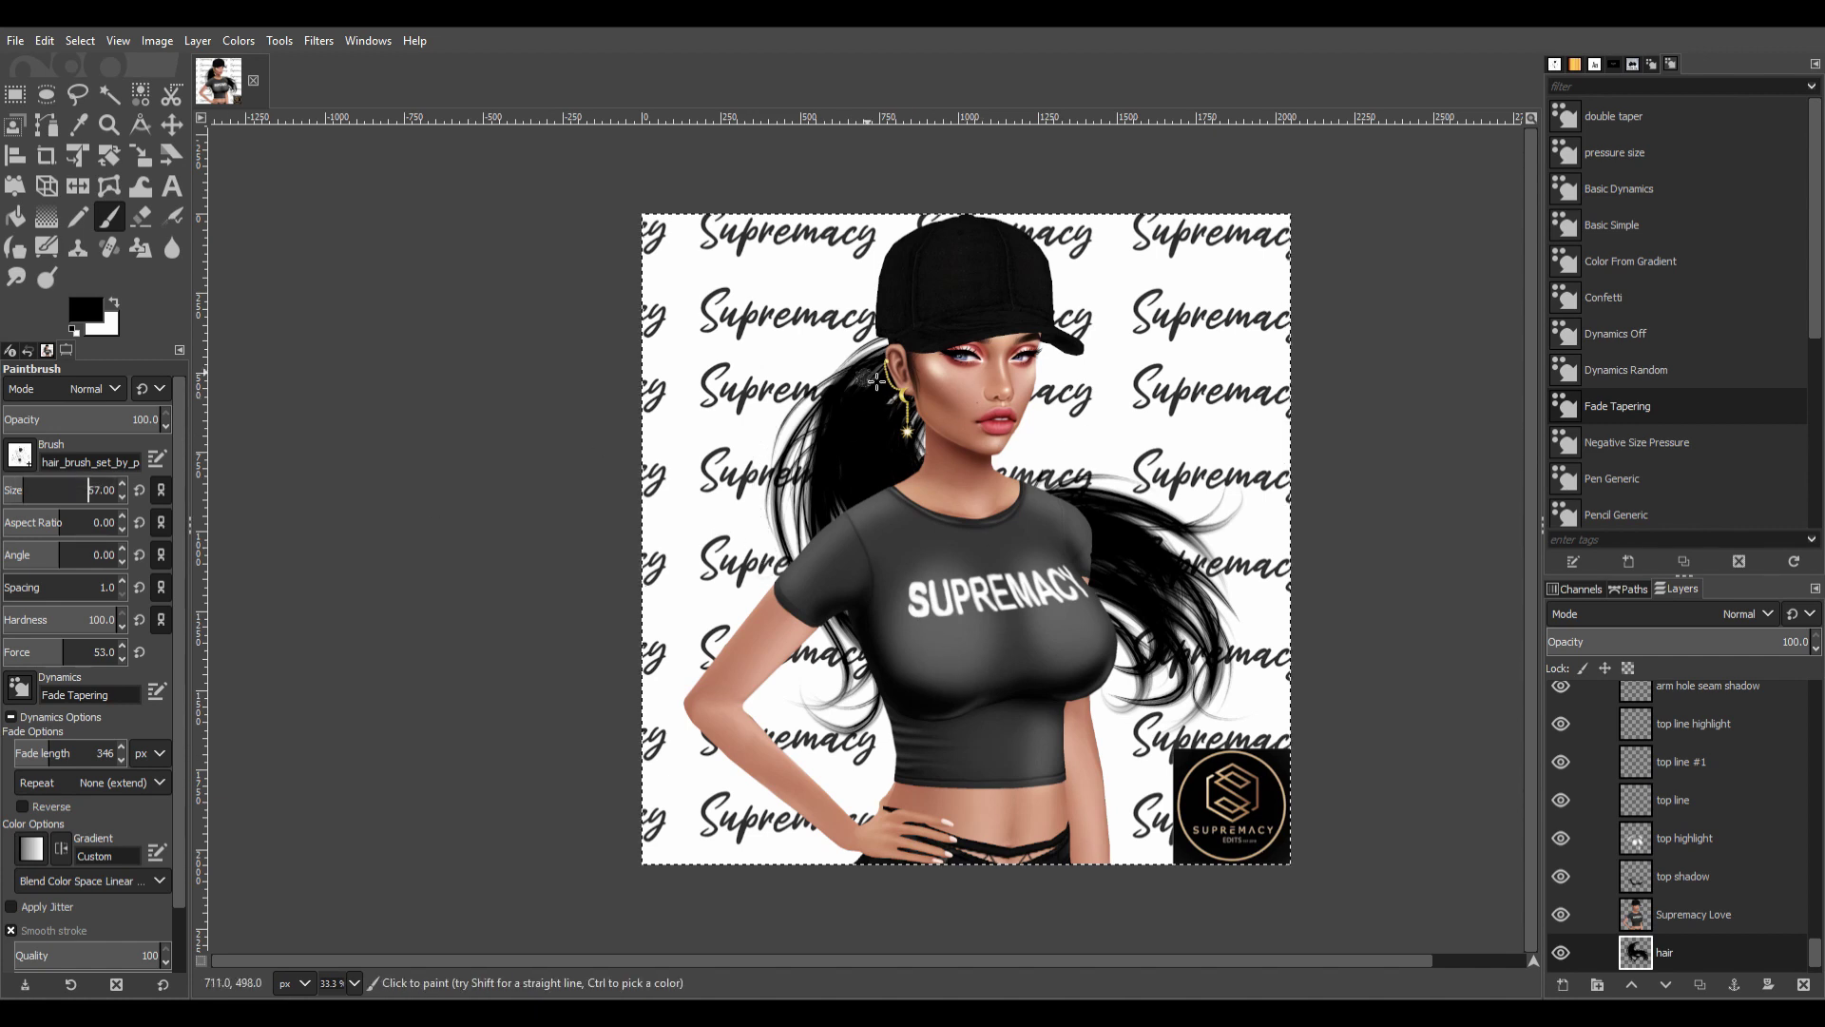
key("bracketleft")
key("bracketleft")
key("bracketleft")
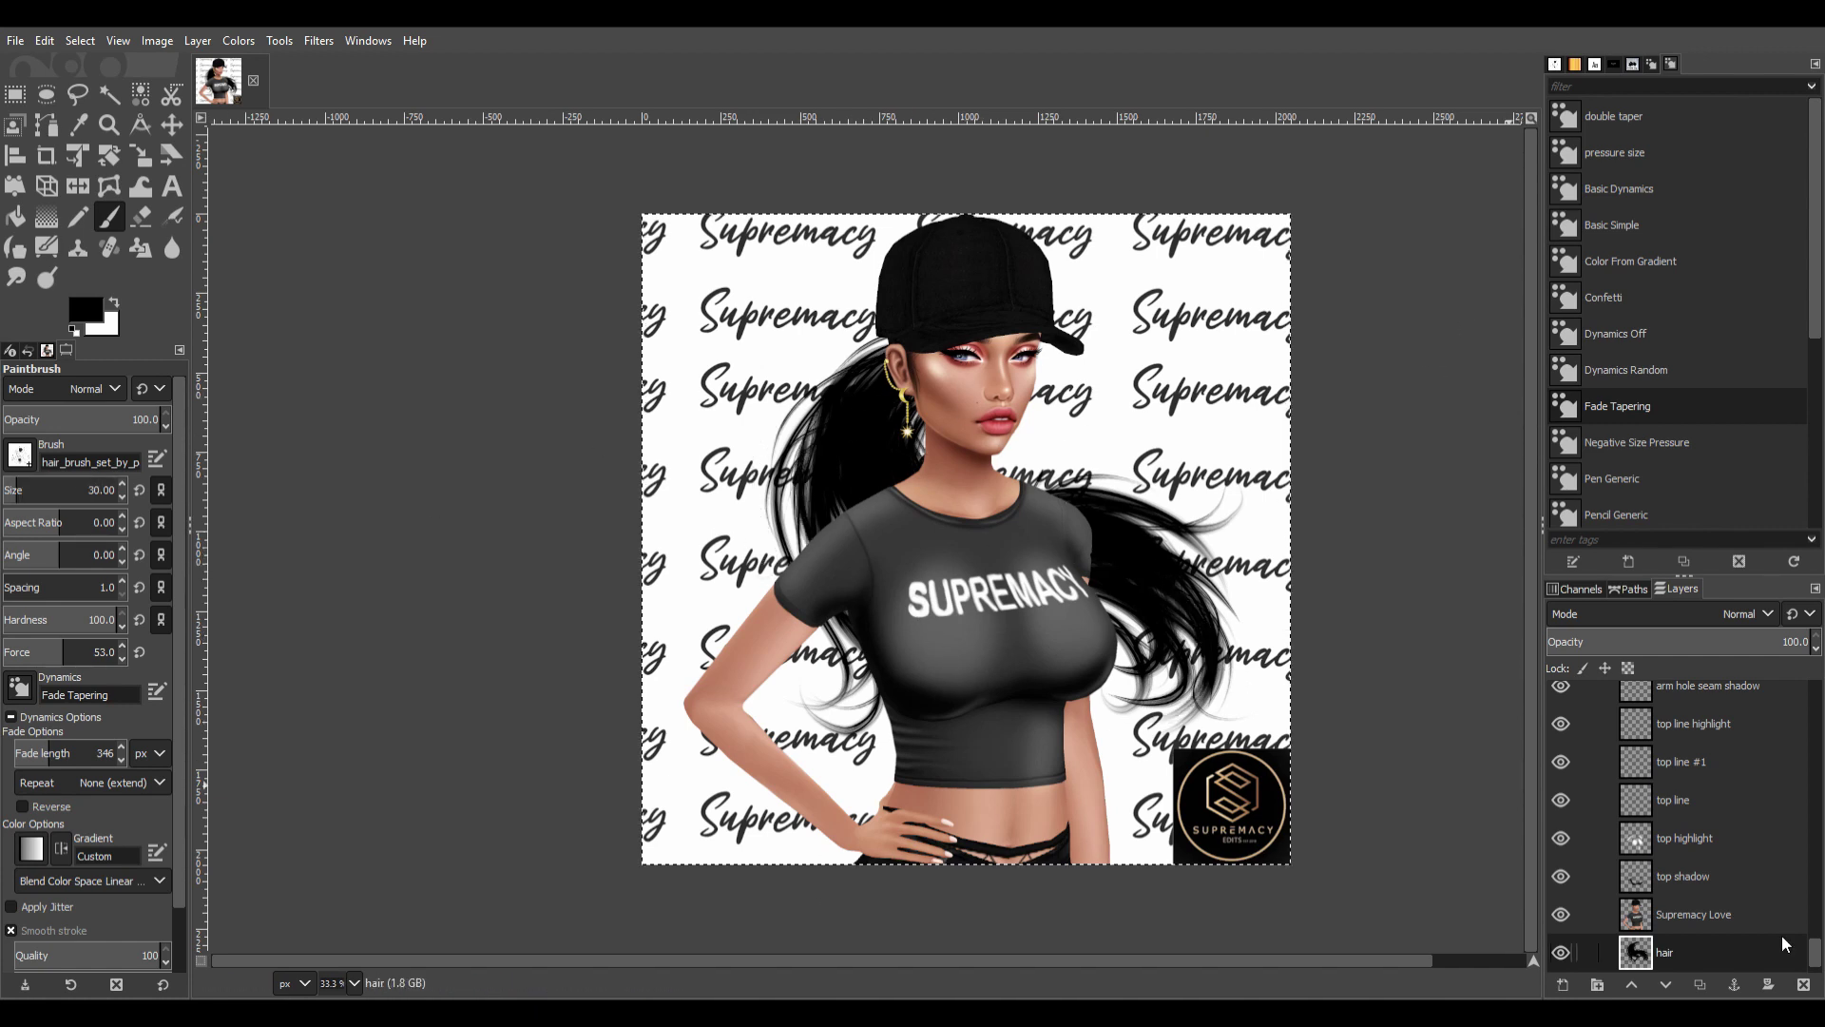
key("Home")
Repaint the stray hair strand across the shirt with the brush back at size 30.
key("bracketright")
key("bracketright")
key("bracketright")
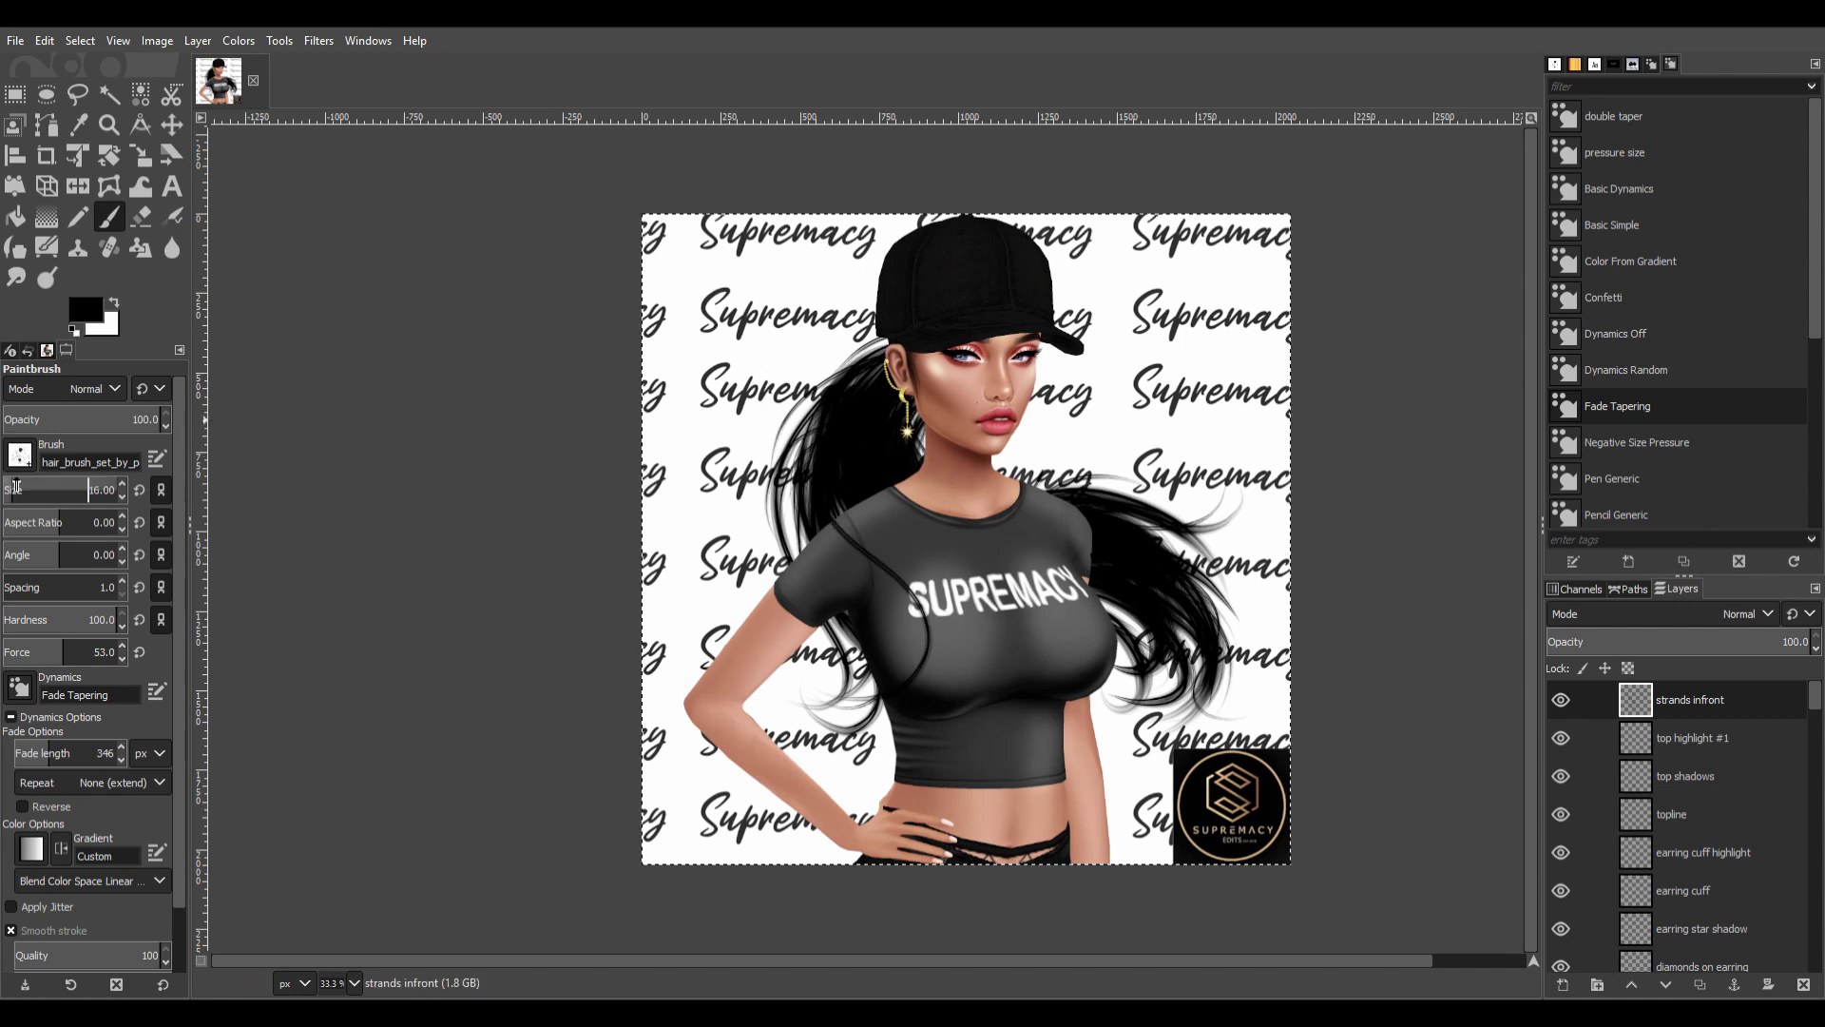
left_click_drag(930, 666, 841, 509)
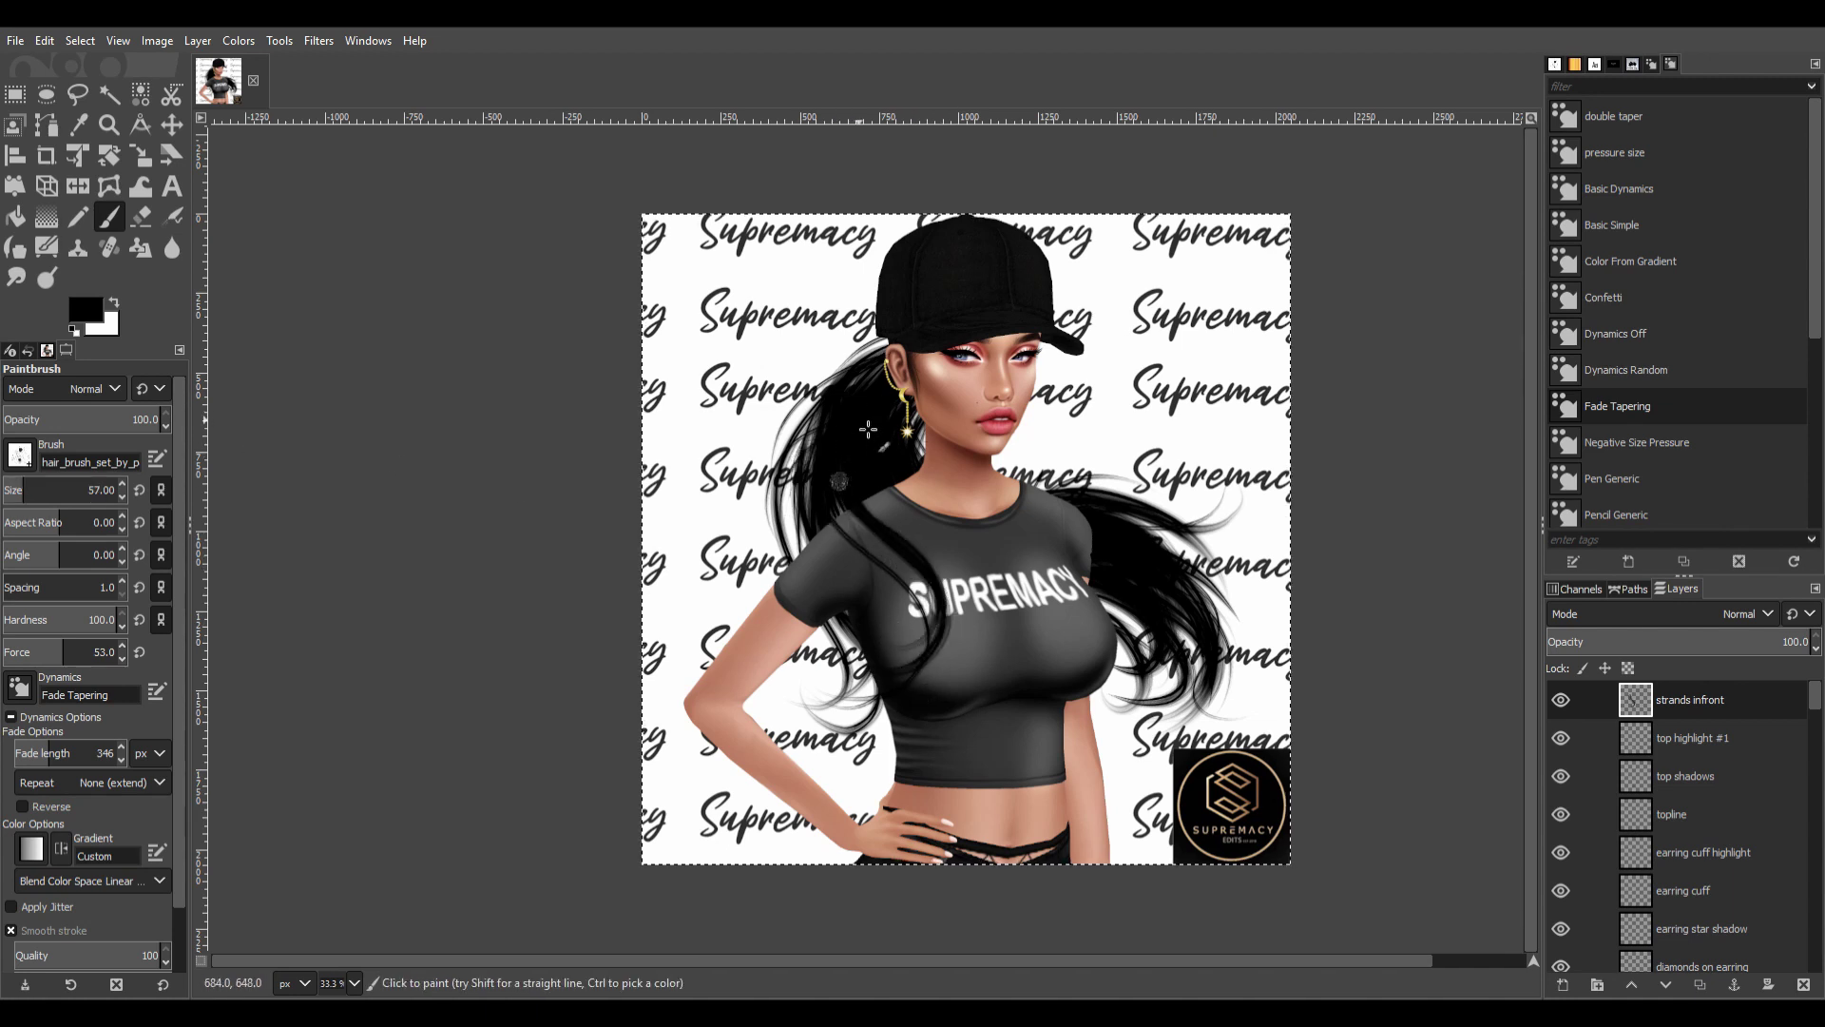
key("ctrl+z")
key("bracketleft")
key("bracketleft")
key("bracketleft")
left_click_drag(866, 520, 936, 569)
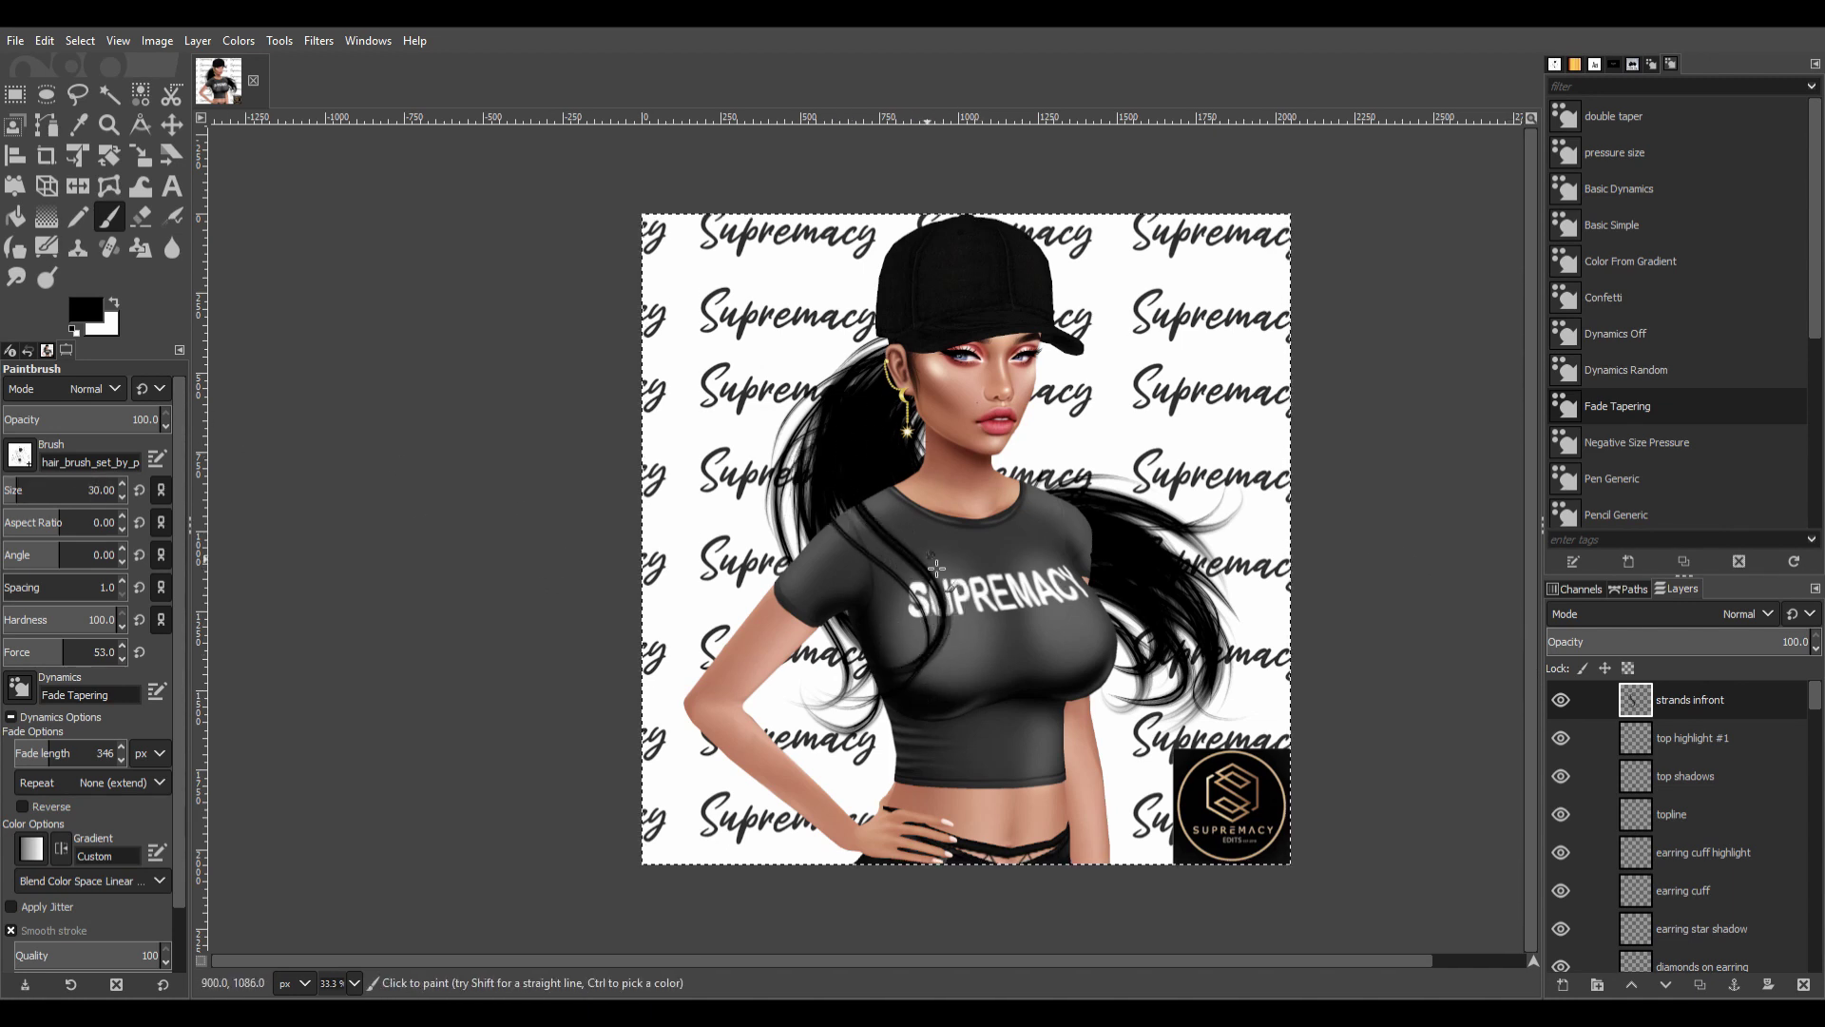
Zoom to 100% and set up the Eraser with '2. Hardness 100' and Dynamics Off.
scroll(1040, 665, "right", 2)
key("1")
key("bracketleft")
key("bracketleft")
key("bracketleft")
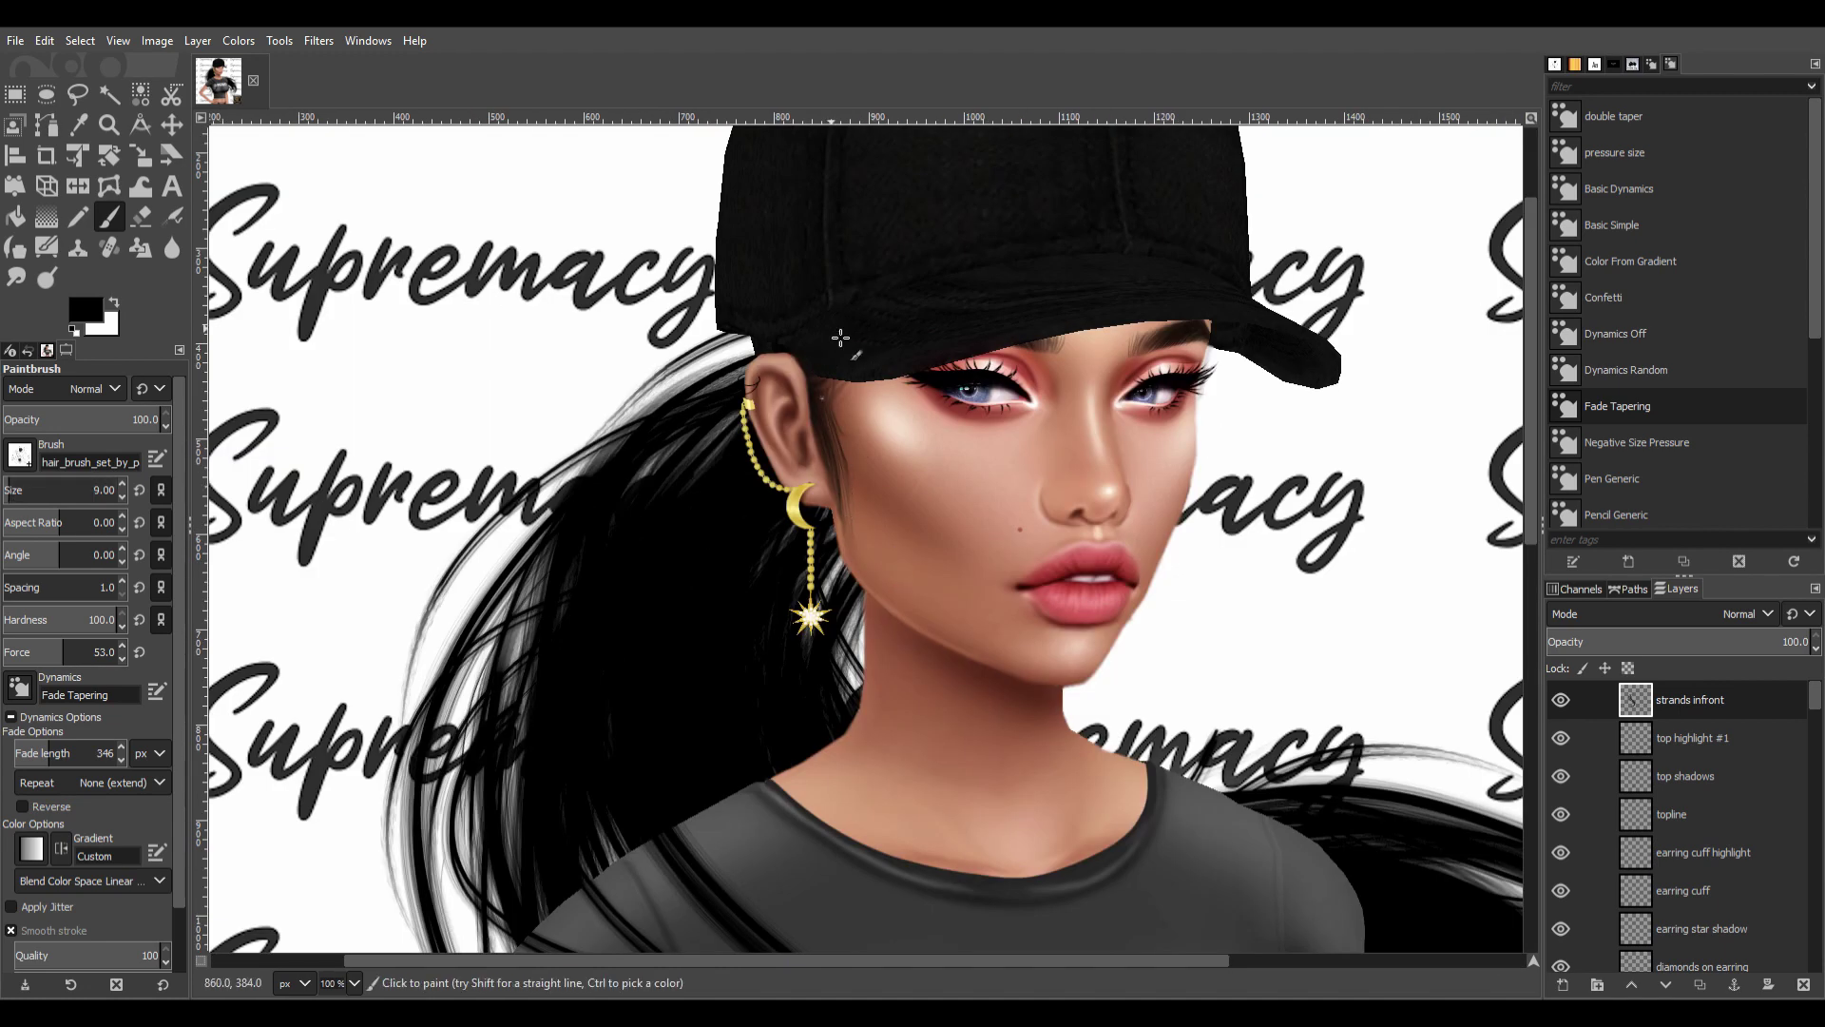
key("bracketright")
key("bracketright")
key("bracketright")
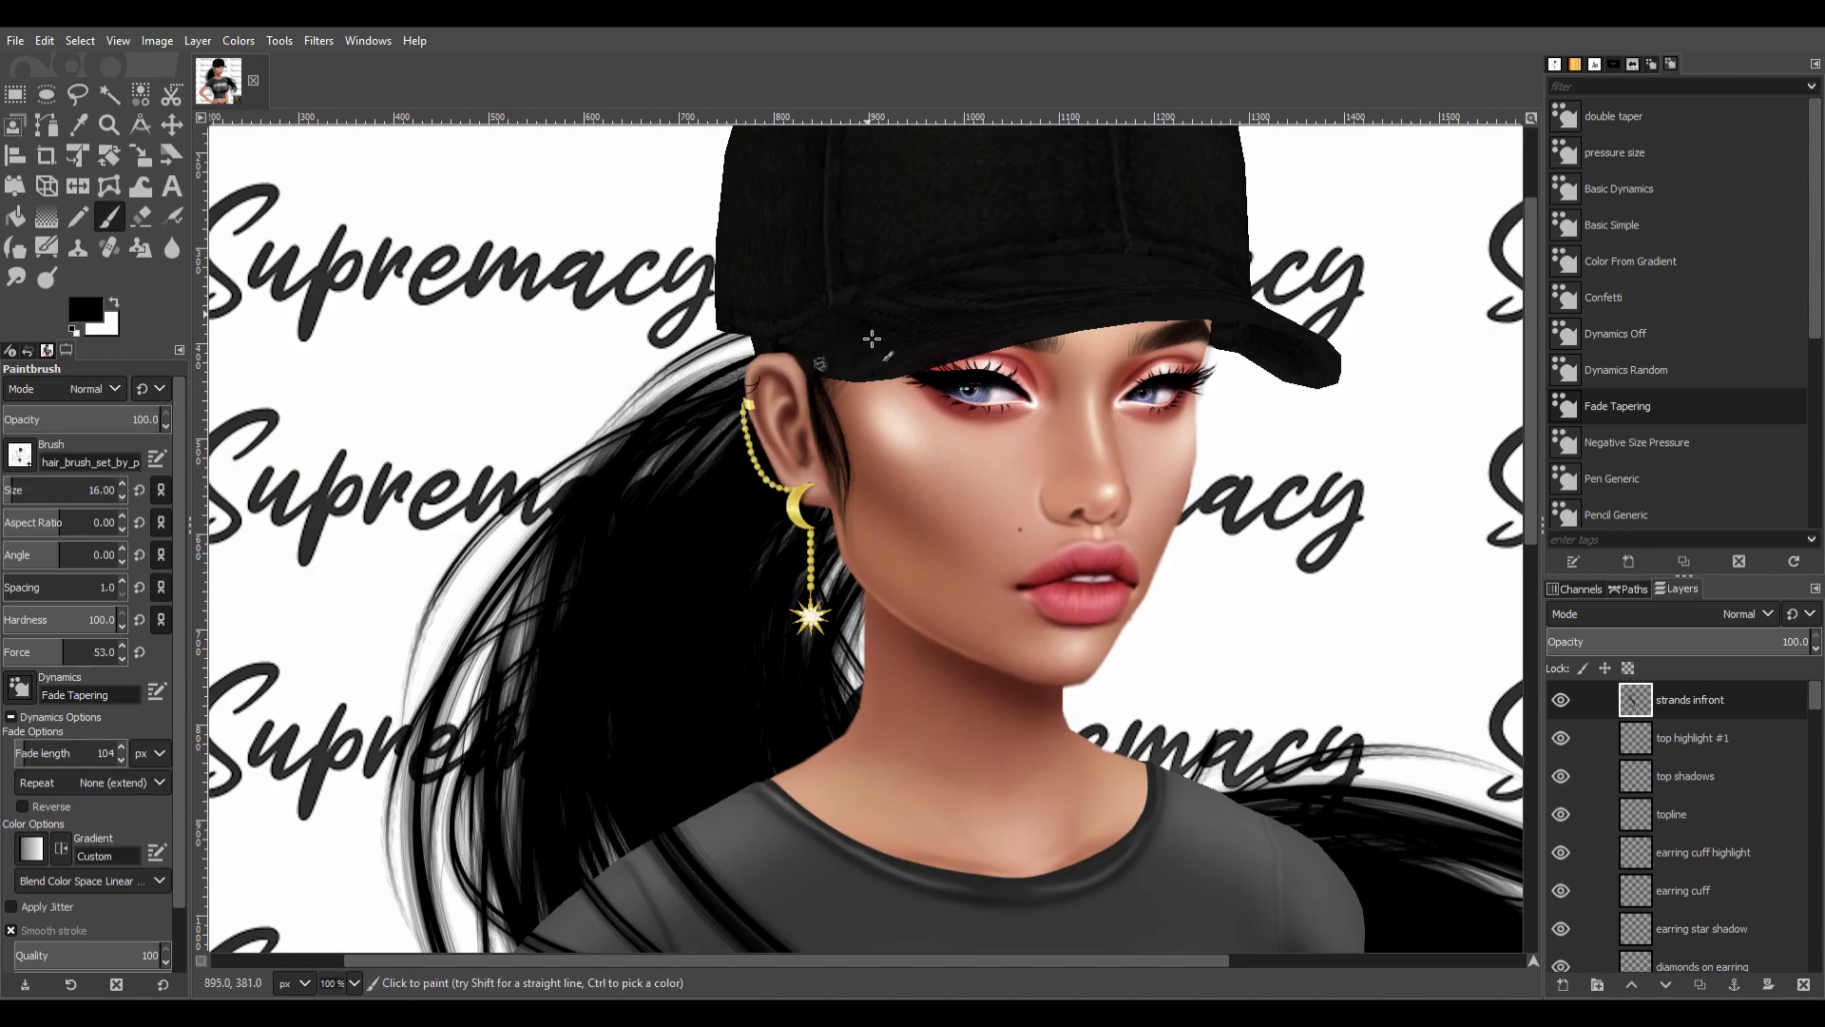
key("shift+ctrl+j")
key("1")
key("shift+e")
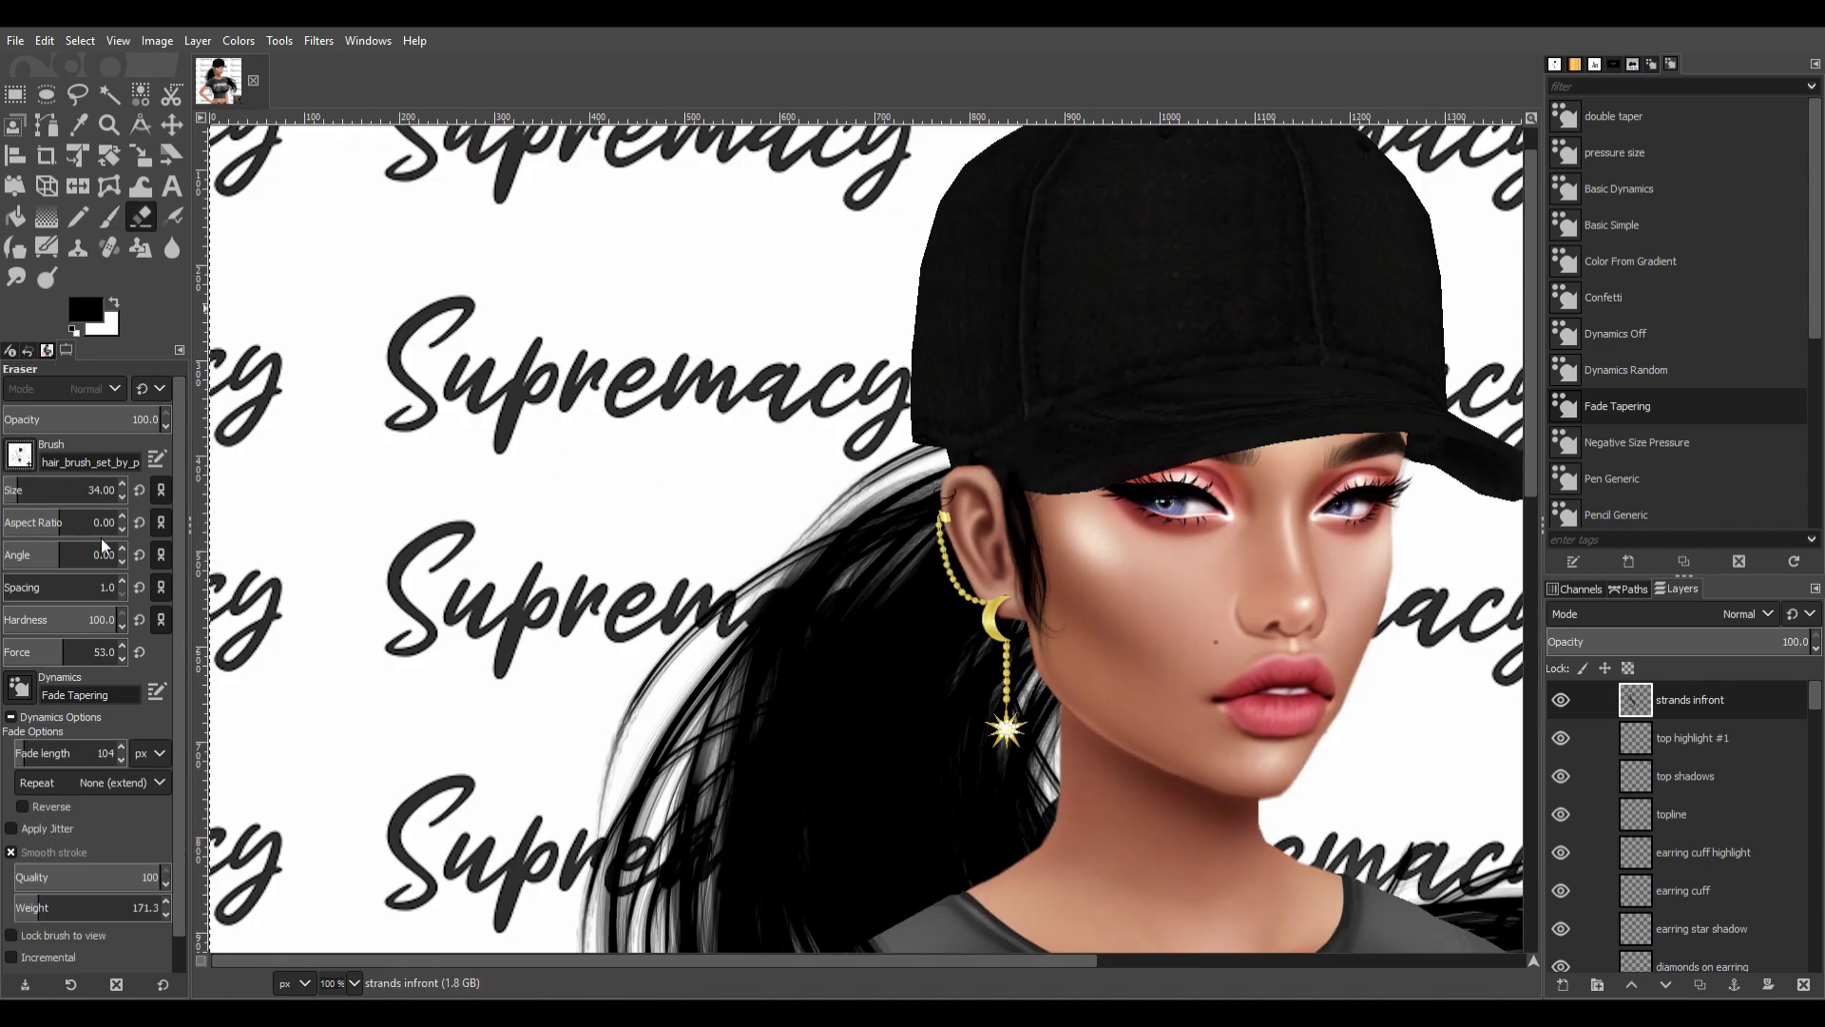
left_click(1616, 333)
key("shift+ctrl+j")
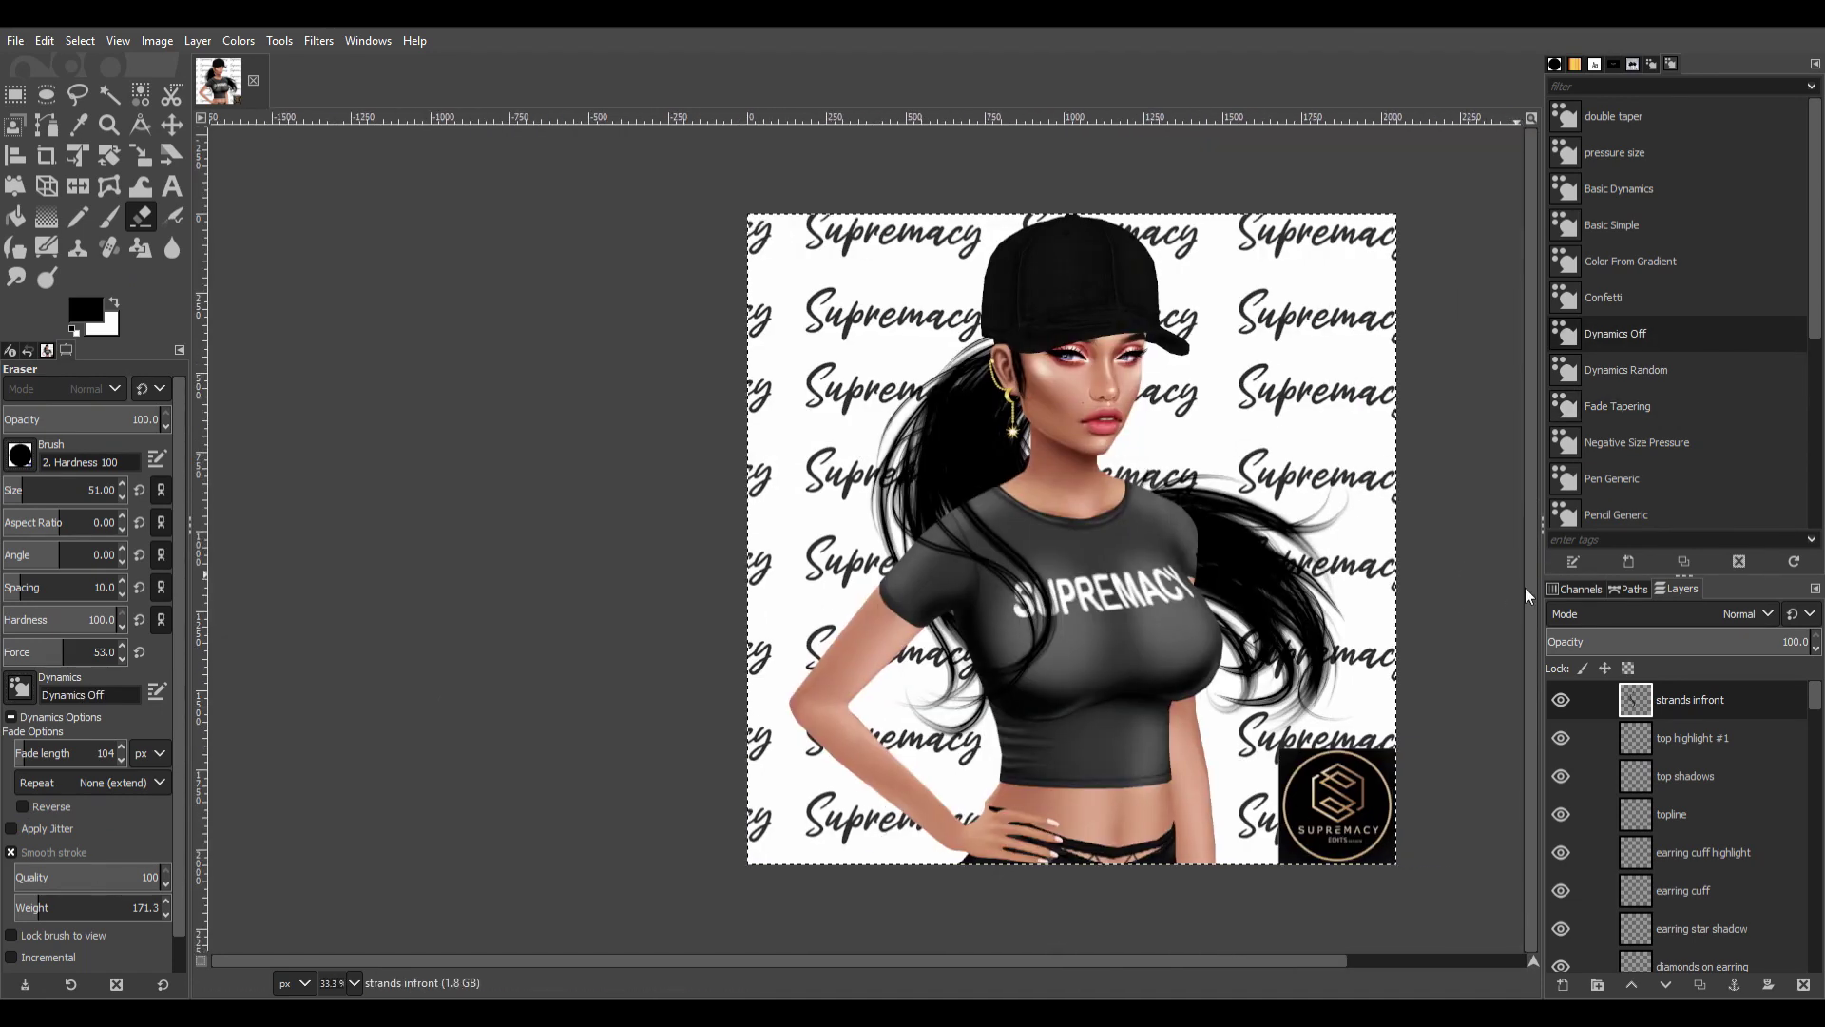
left_click_drag(1086, 961, 1169, 961)
scroll(1682, 818, "down", 5)
Turn 'Supremacy Love copy' into a black silhouette offset behind the figure at 54% opacity.
left_click(1706, 876)
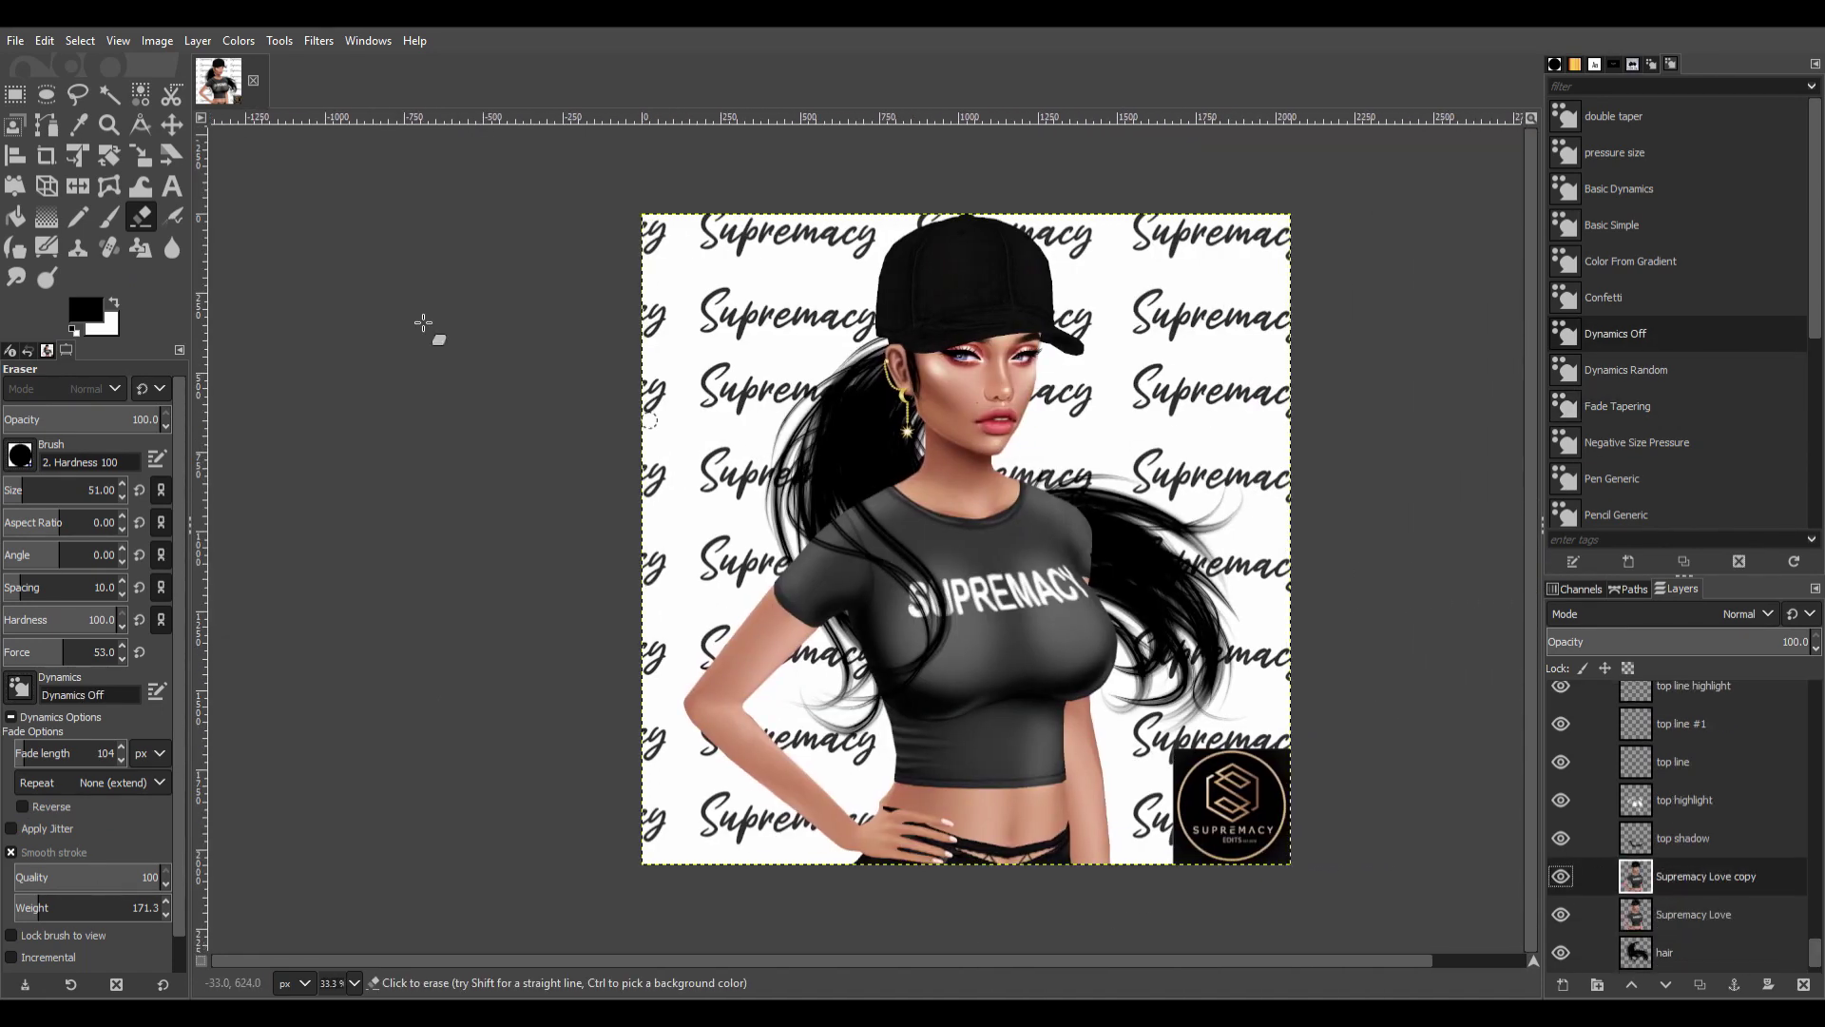
key("m")
key("ctrl+comma")
left_click_drag(905, 279, 862, 307)
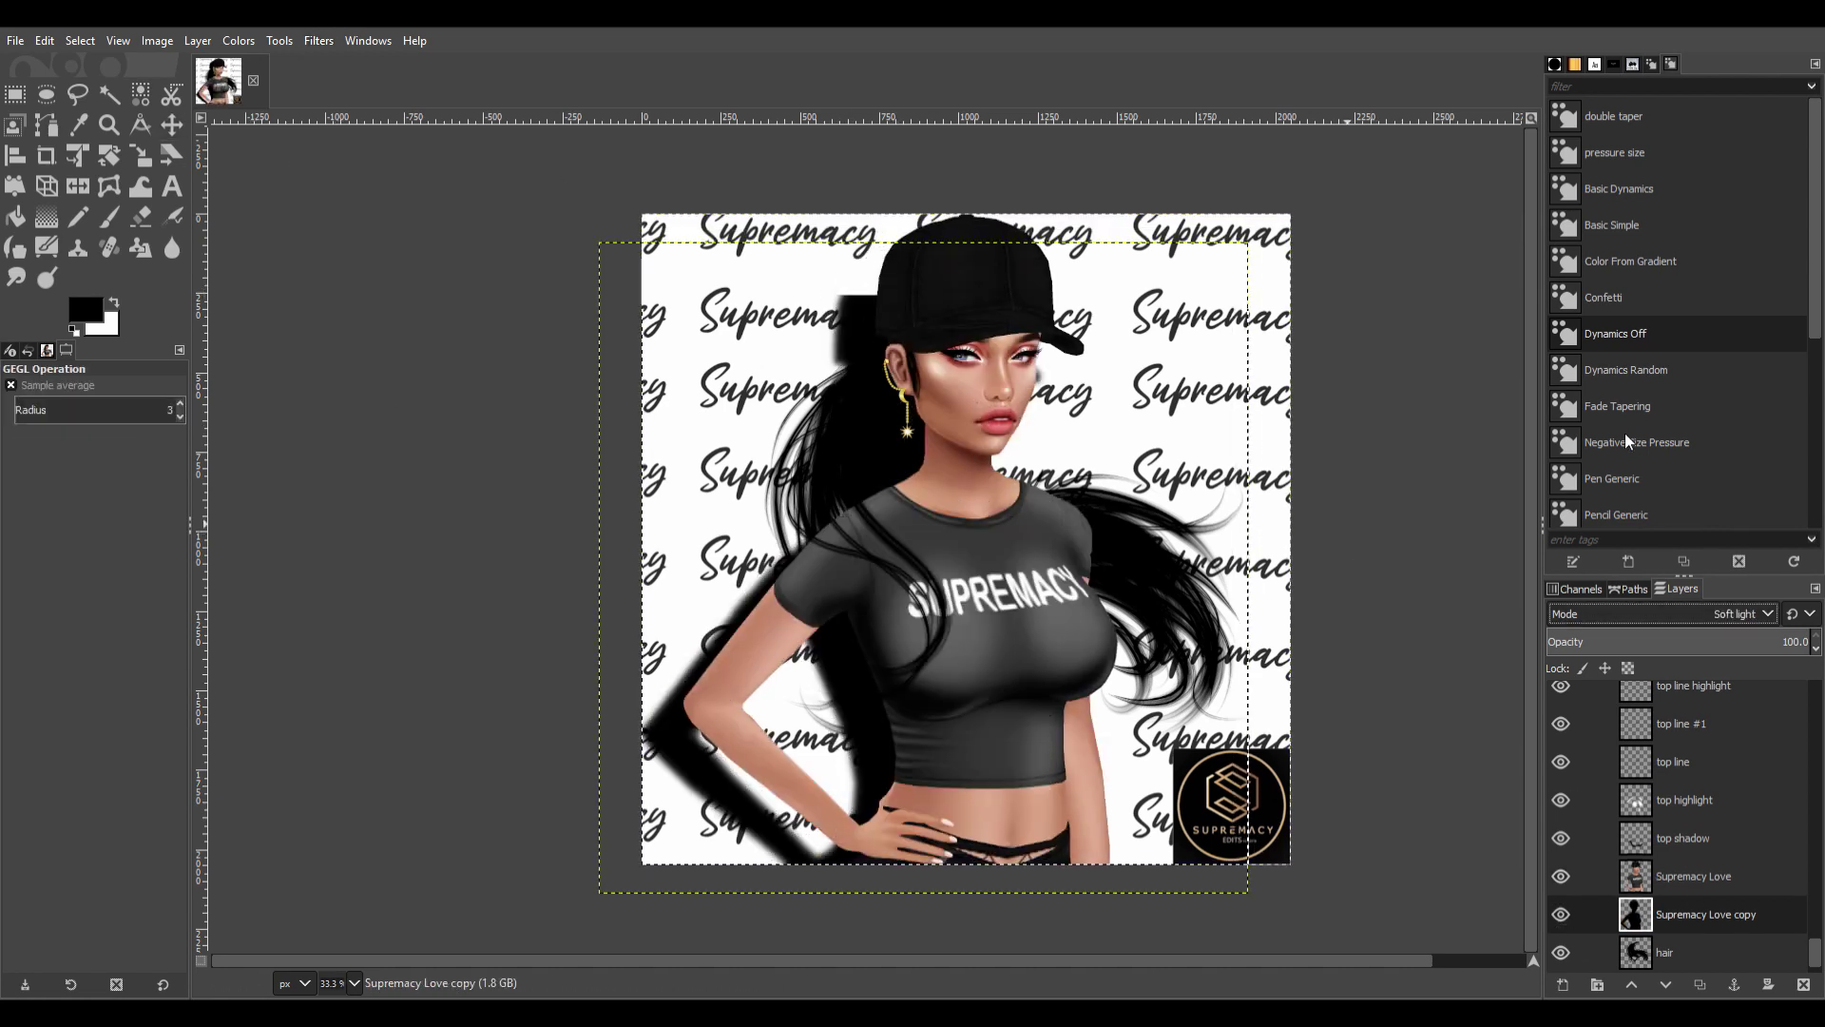
scroll(1745, 613, "up", 5)
left_click_drag(1788, 642, 1689, 641)
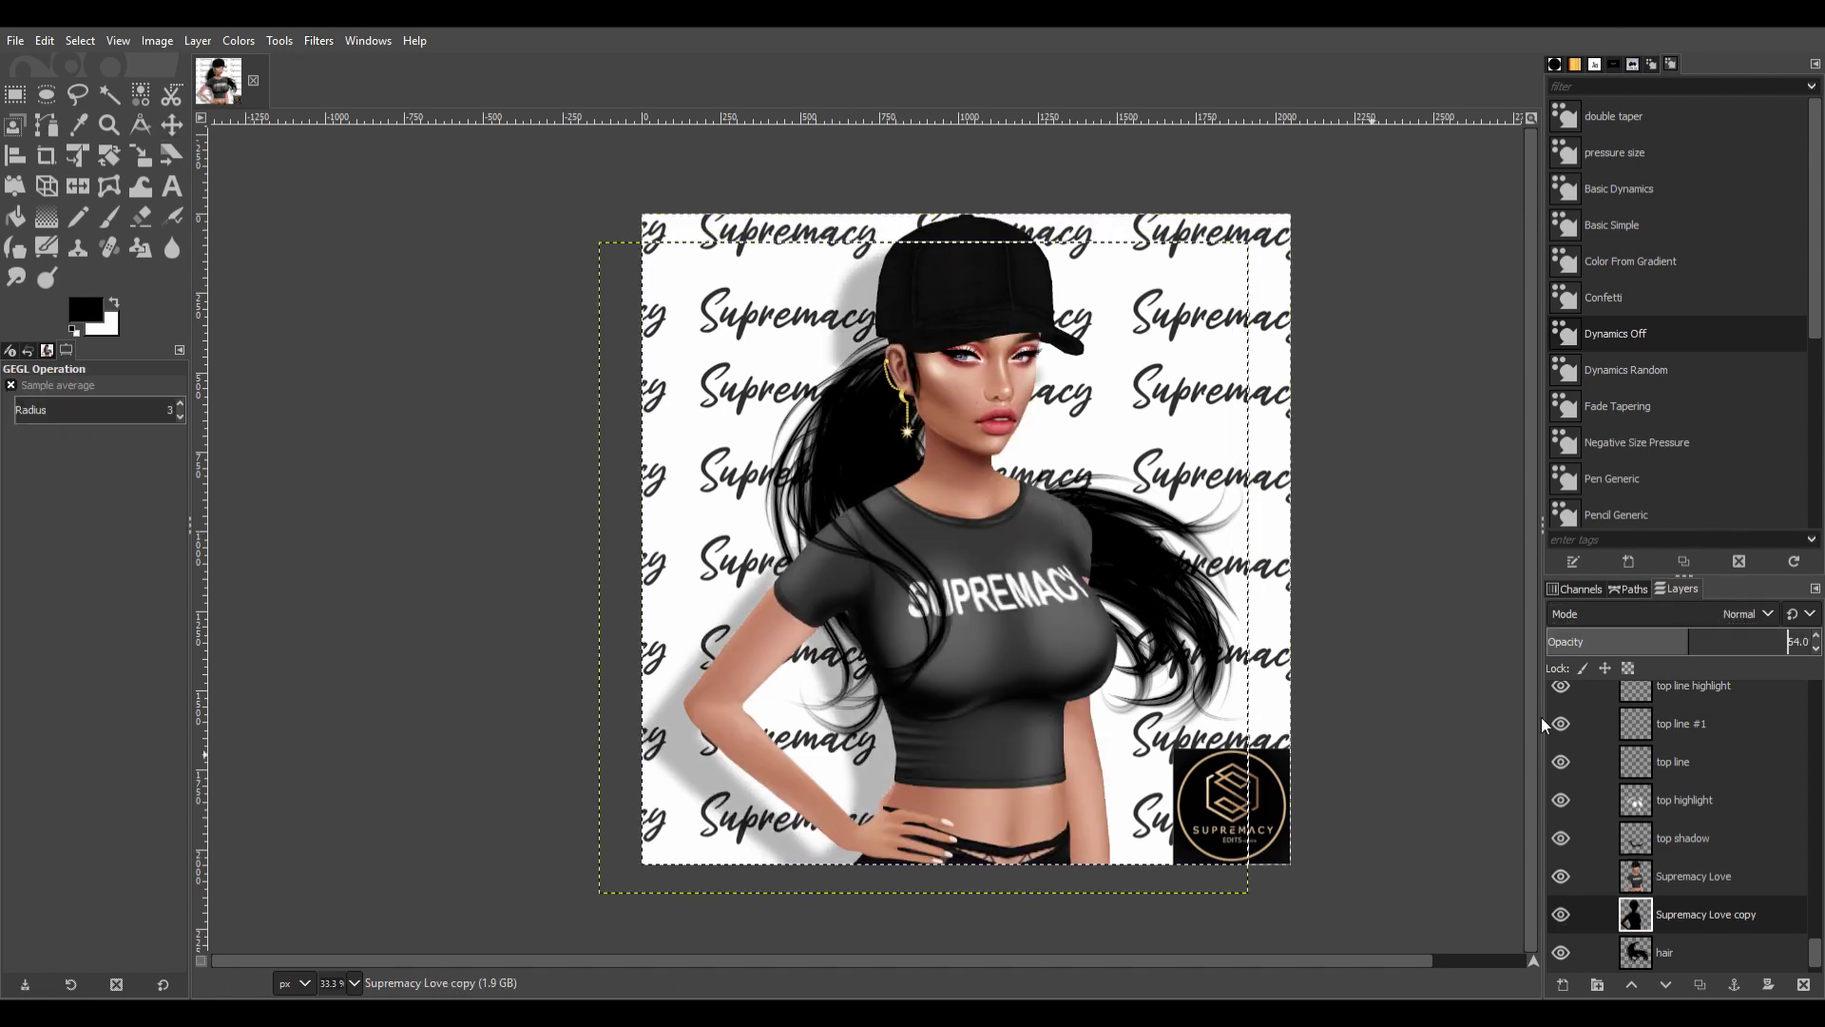
Duplicate the hair as a blurred down-left shadow at 38.5% opacity; add a 'hair highlights' layer.
left_click(1702, 952)
key("shift+ctrl+d")
key("m")
left_click_drag(873, 468, 835, 512)
left_click_drag(1797, 641, 1649, 641)
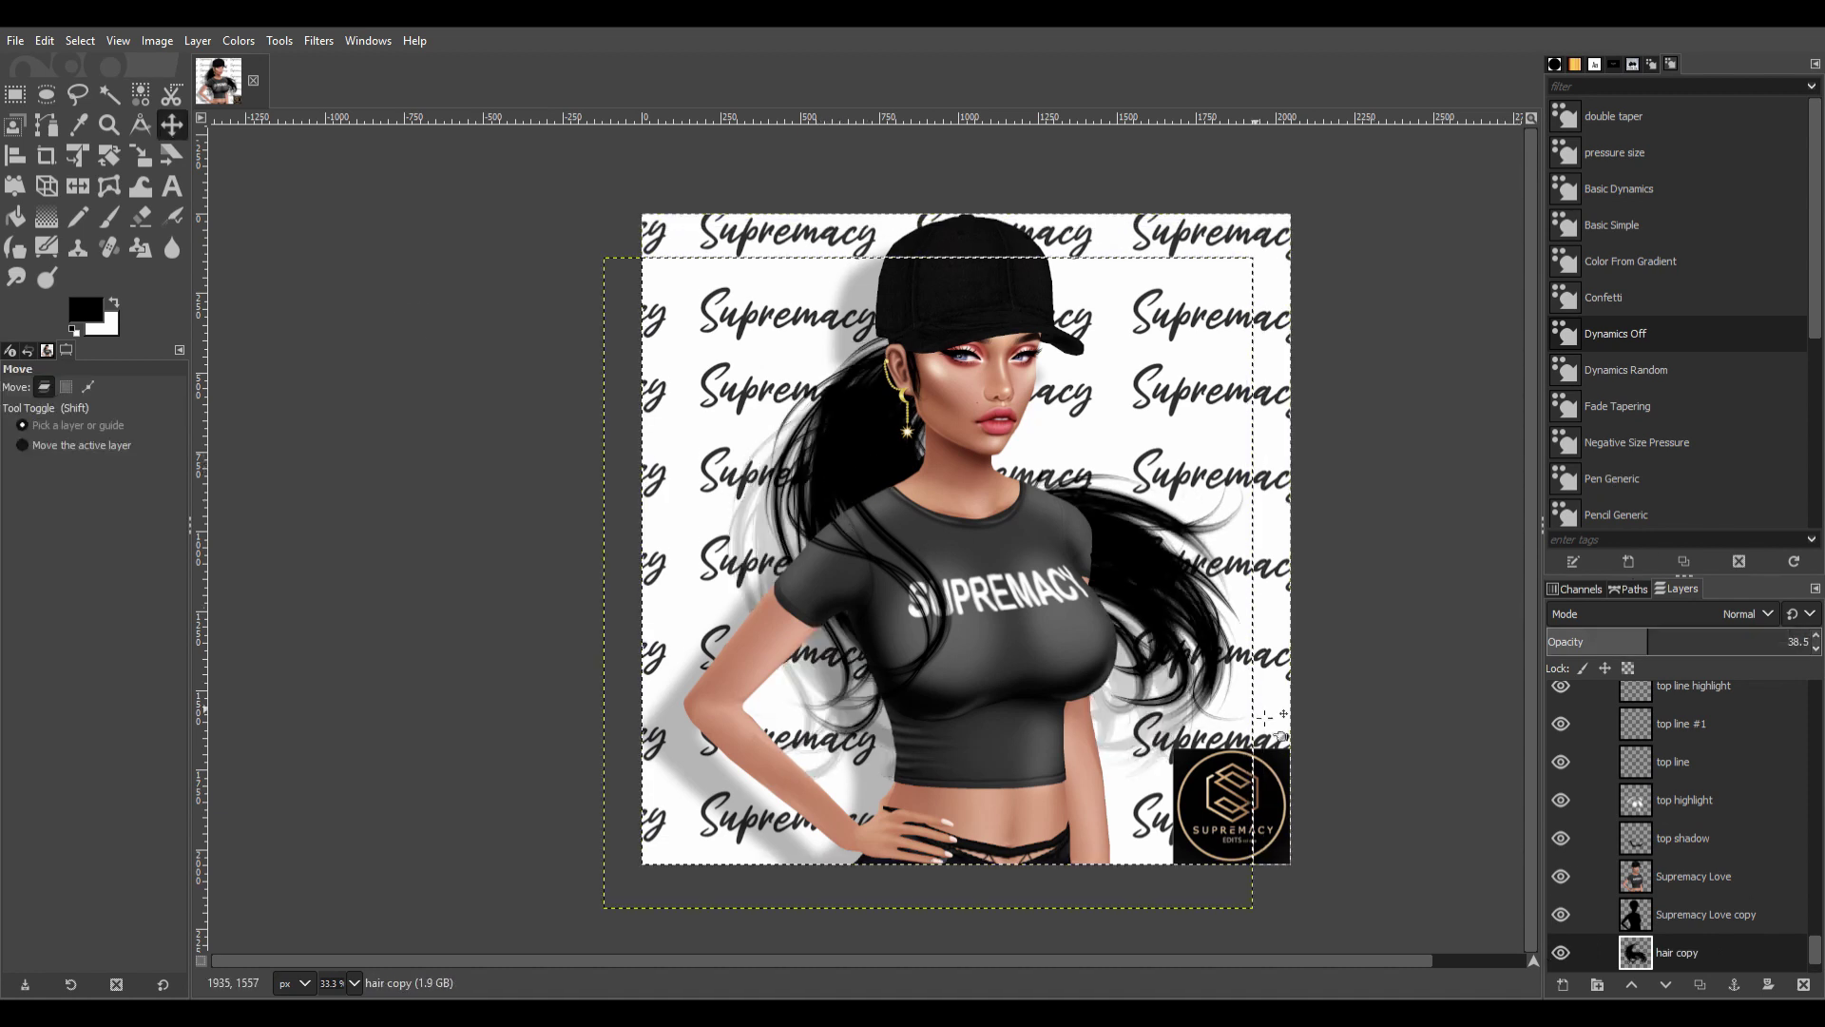
left_click_drag(1267, 715, 1259, 734)
key("ctrl+shift+f")
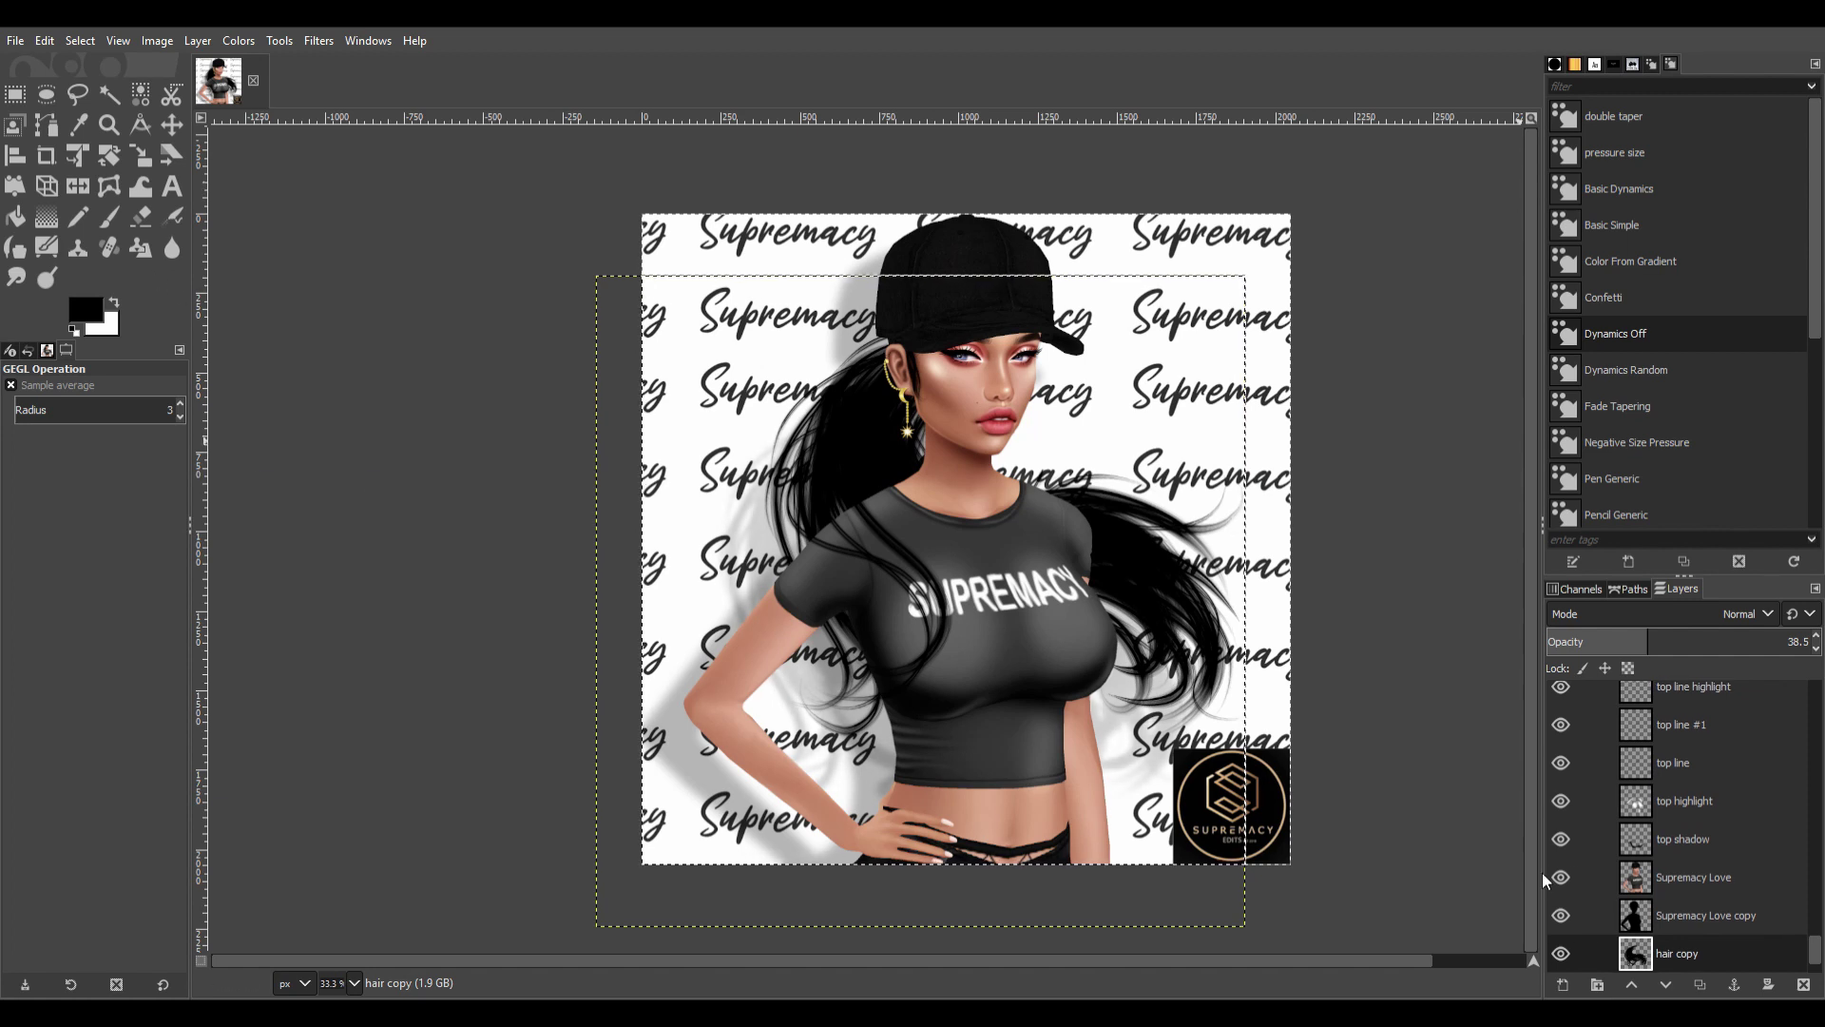
left_click(1563, 984, "shift")
Set up a white paintbrush with double-taper dynamics, a soft edge and force 8.
key("p")
key("x")
left_click(1614, 116)
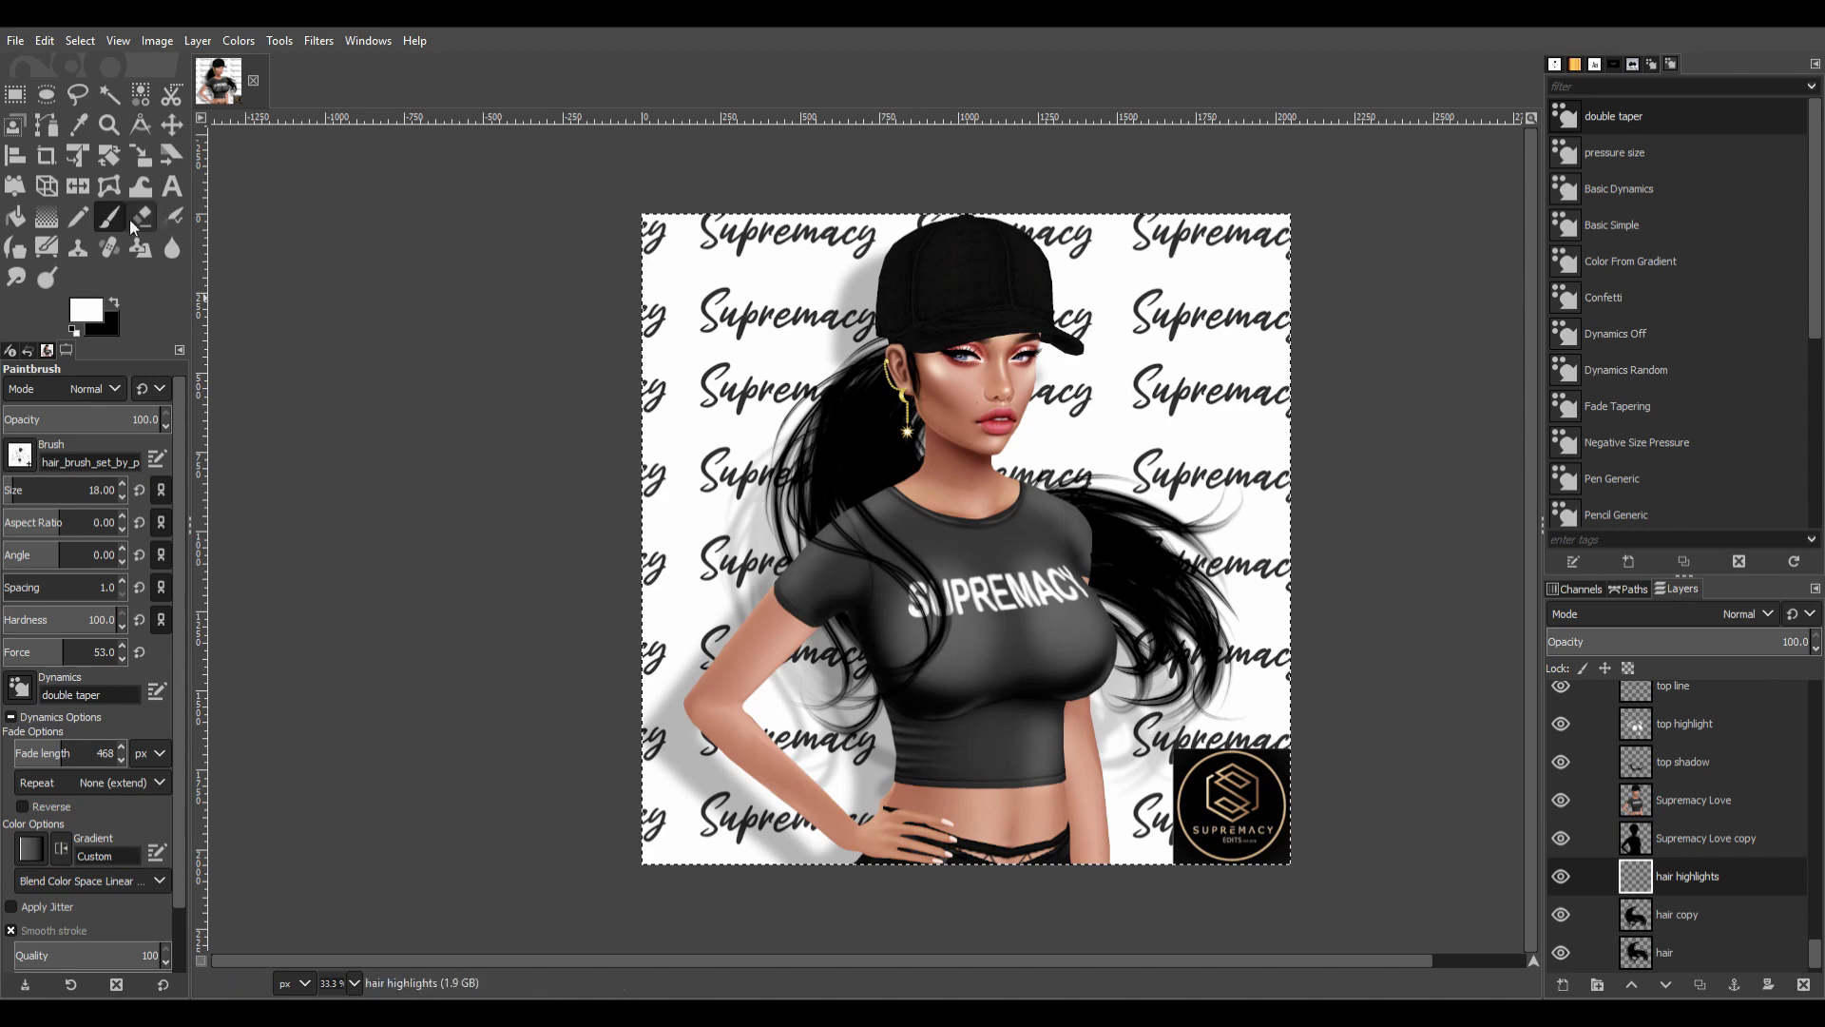
scroll(918, 632, "up", 2)
key("bracketright")
key("braceleft")
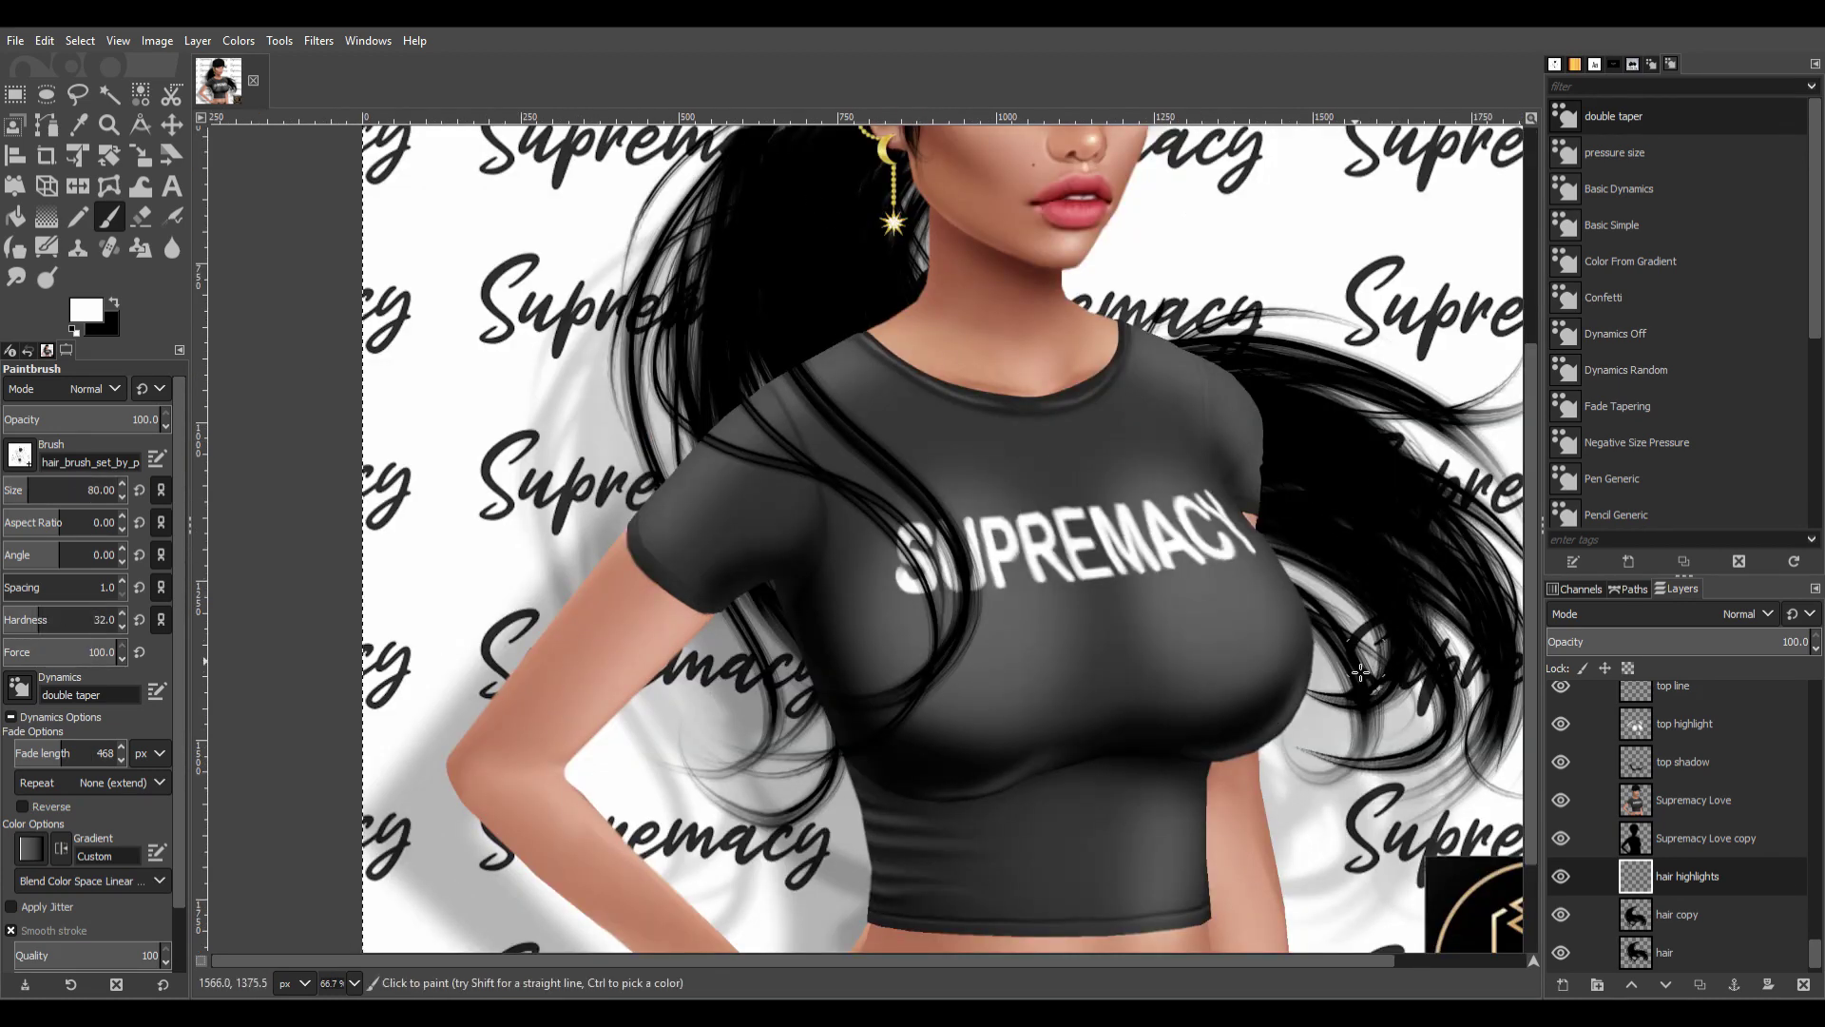
key("bracketleft")
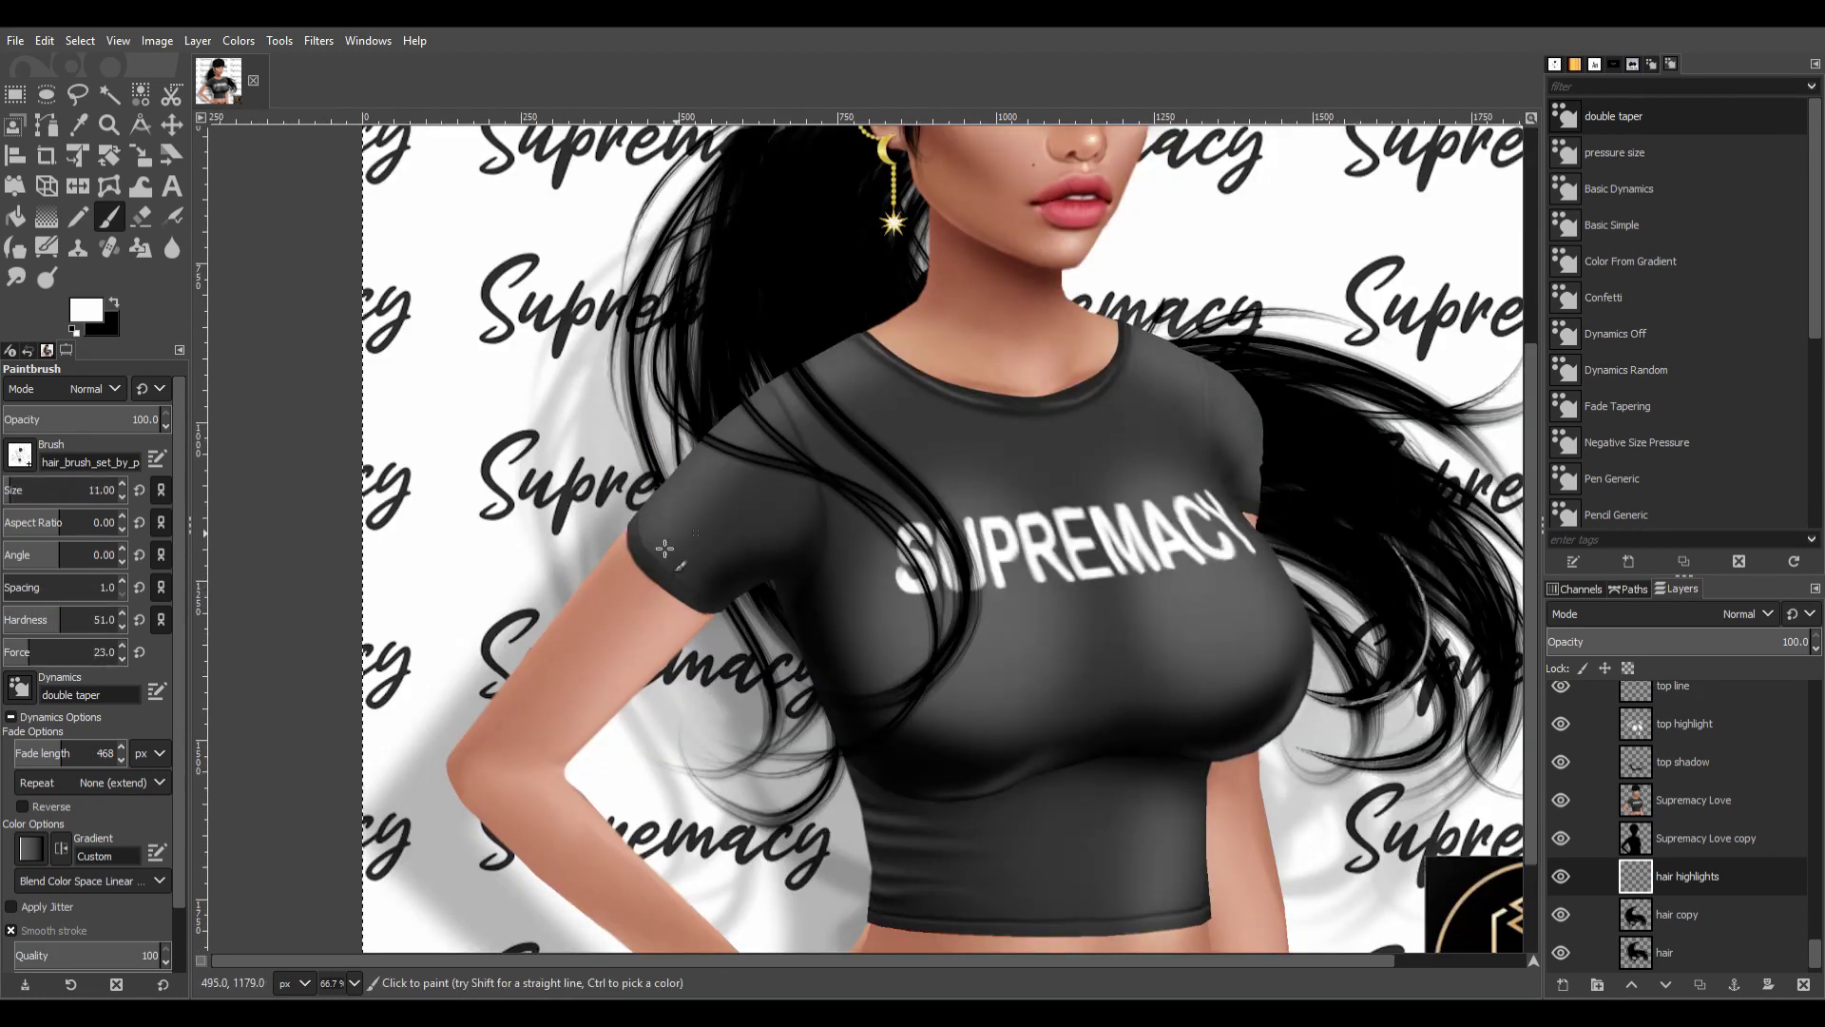
scroll(1234, 551, "right", 3)
left_click_drag(105, 619, 171, 619)
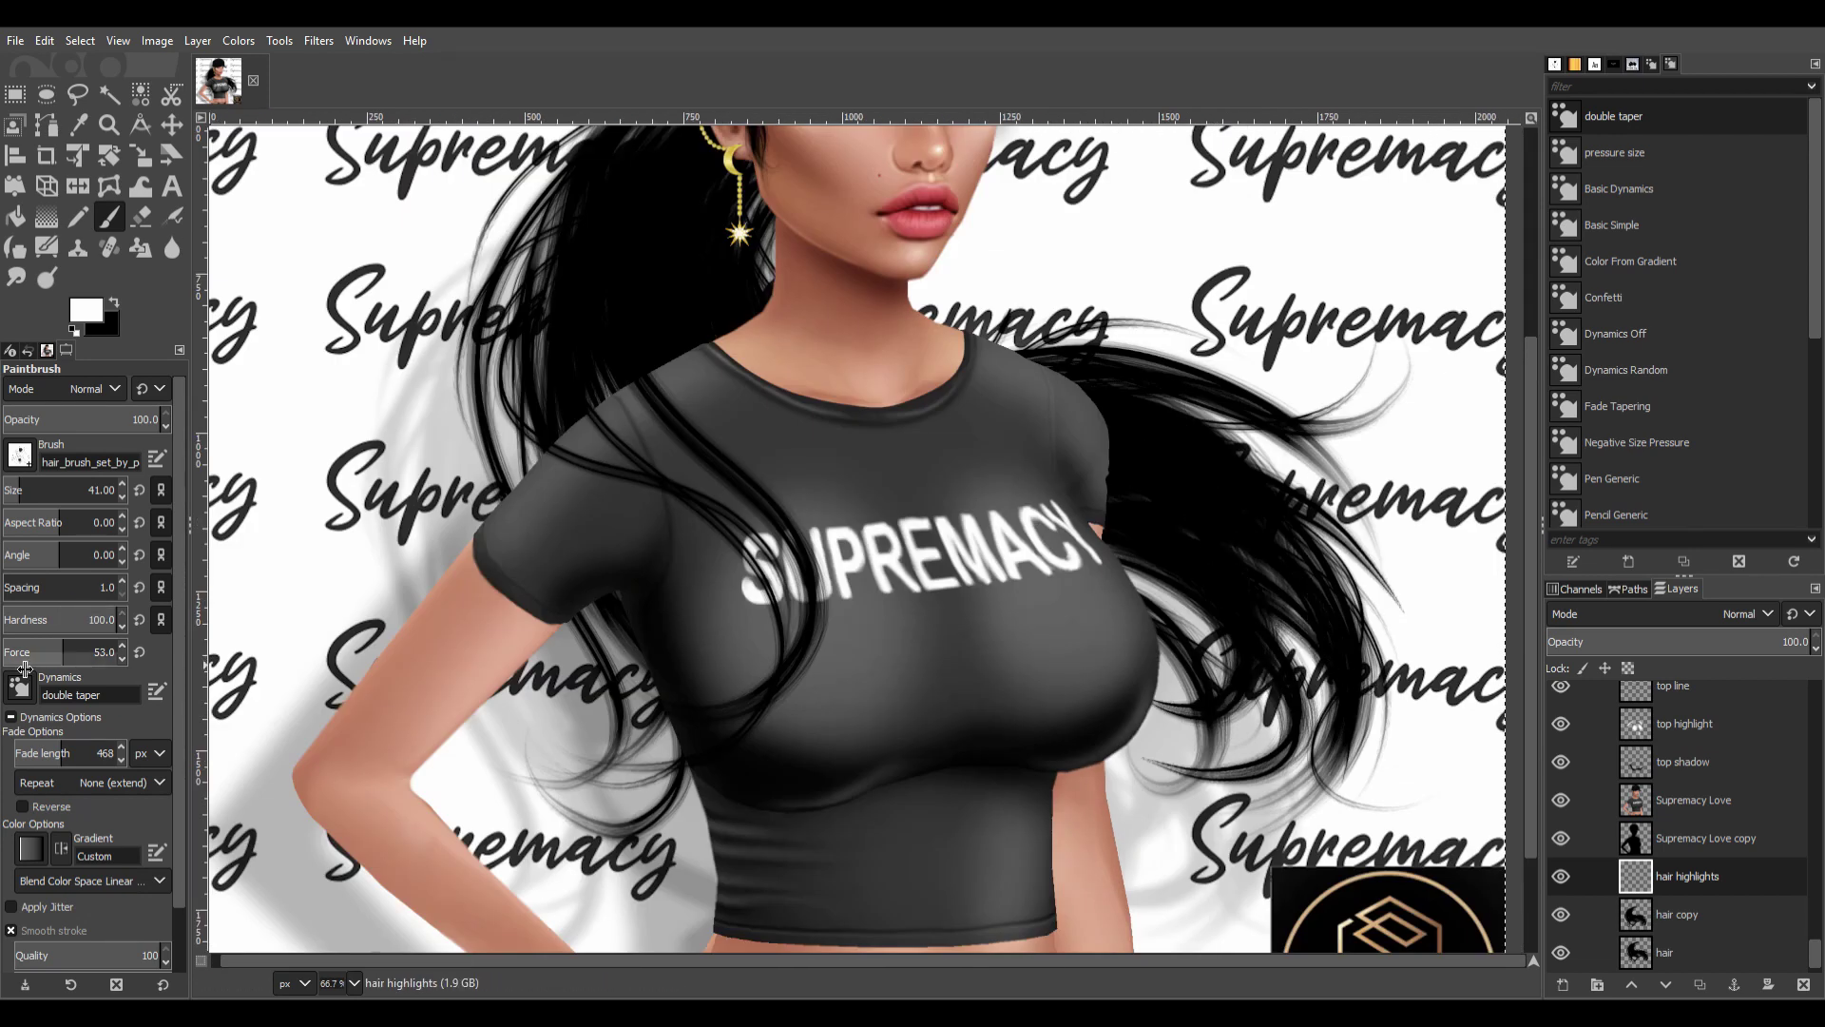
type("8")
key("Return")
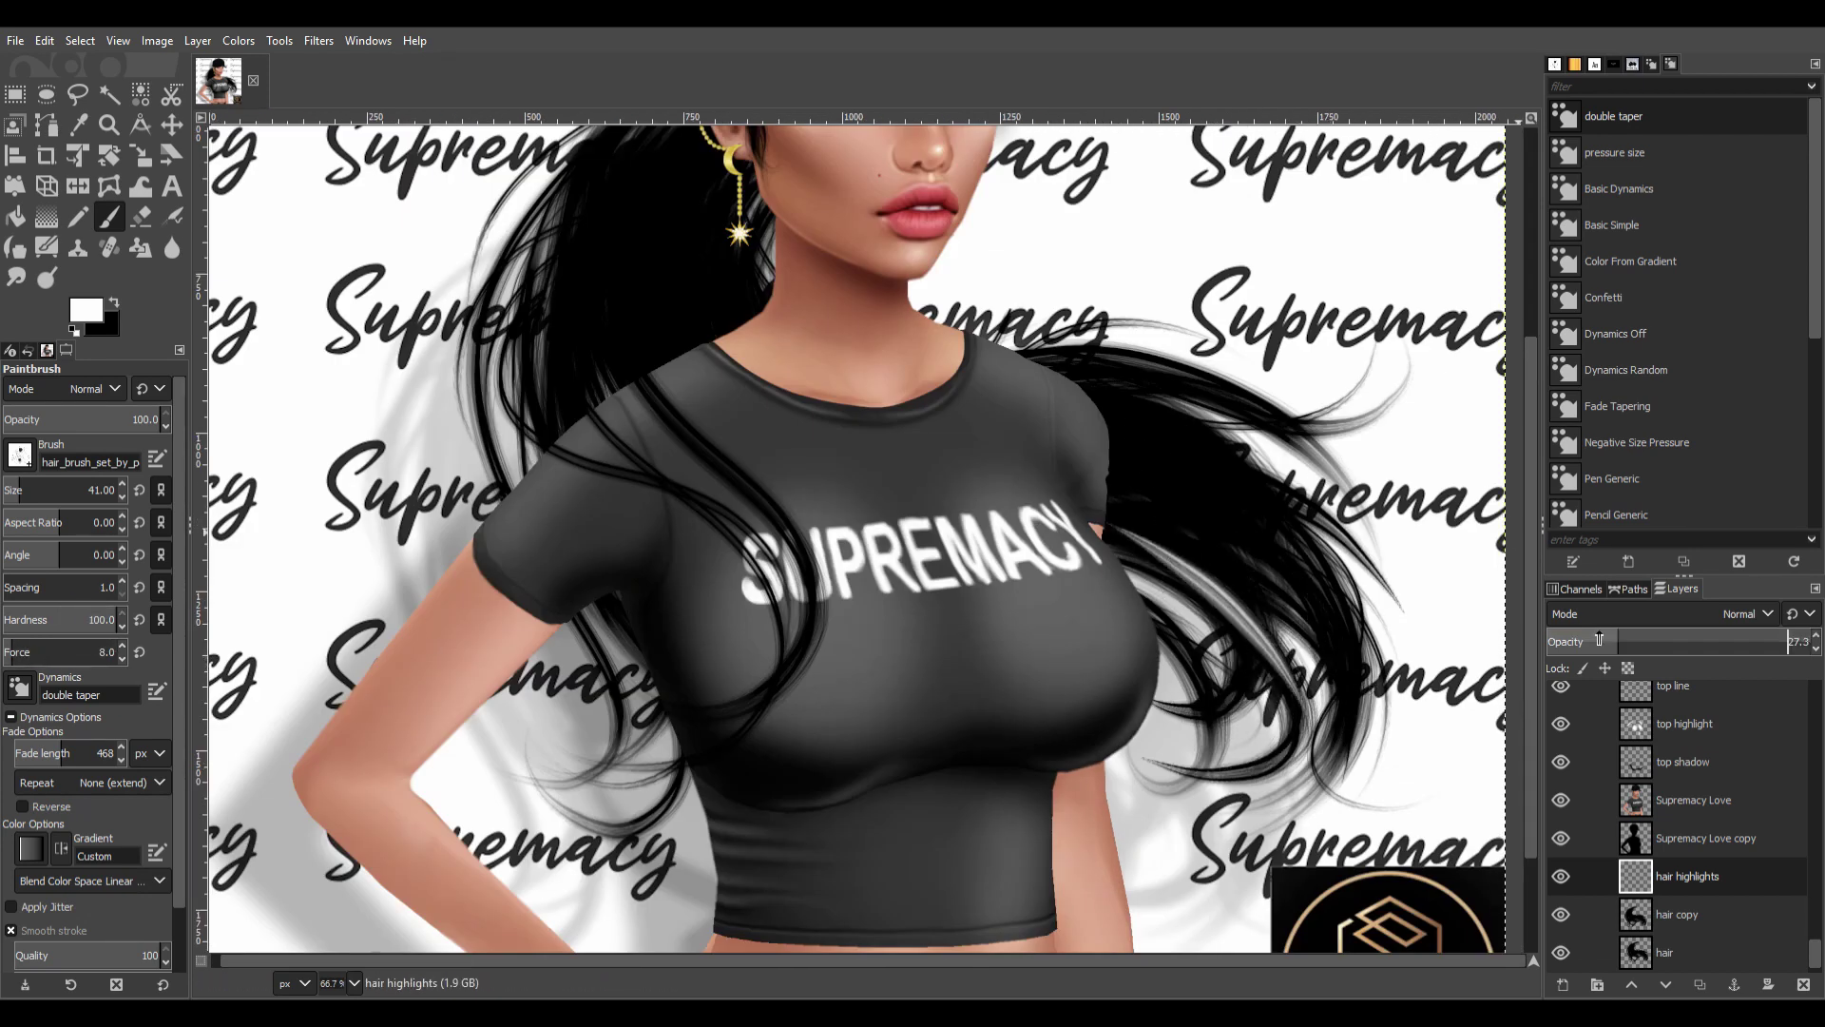
Paint faint white highlight strokes on the hair and slightly lower the layer's opacity.
key("bracketleft")
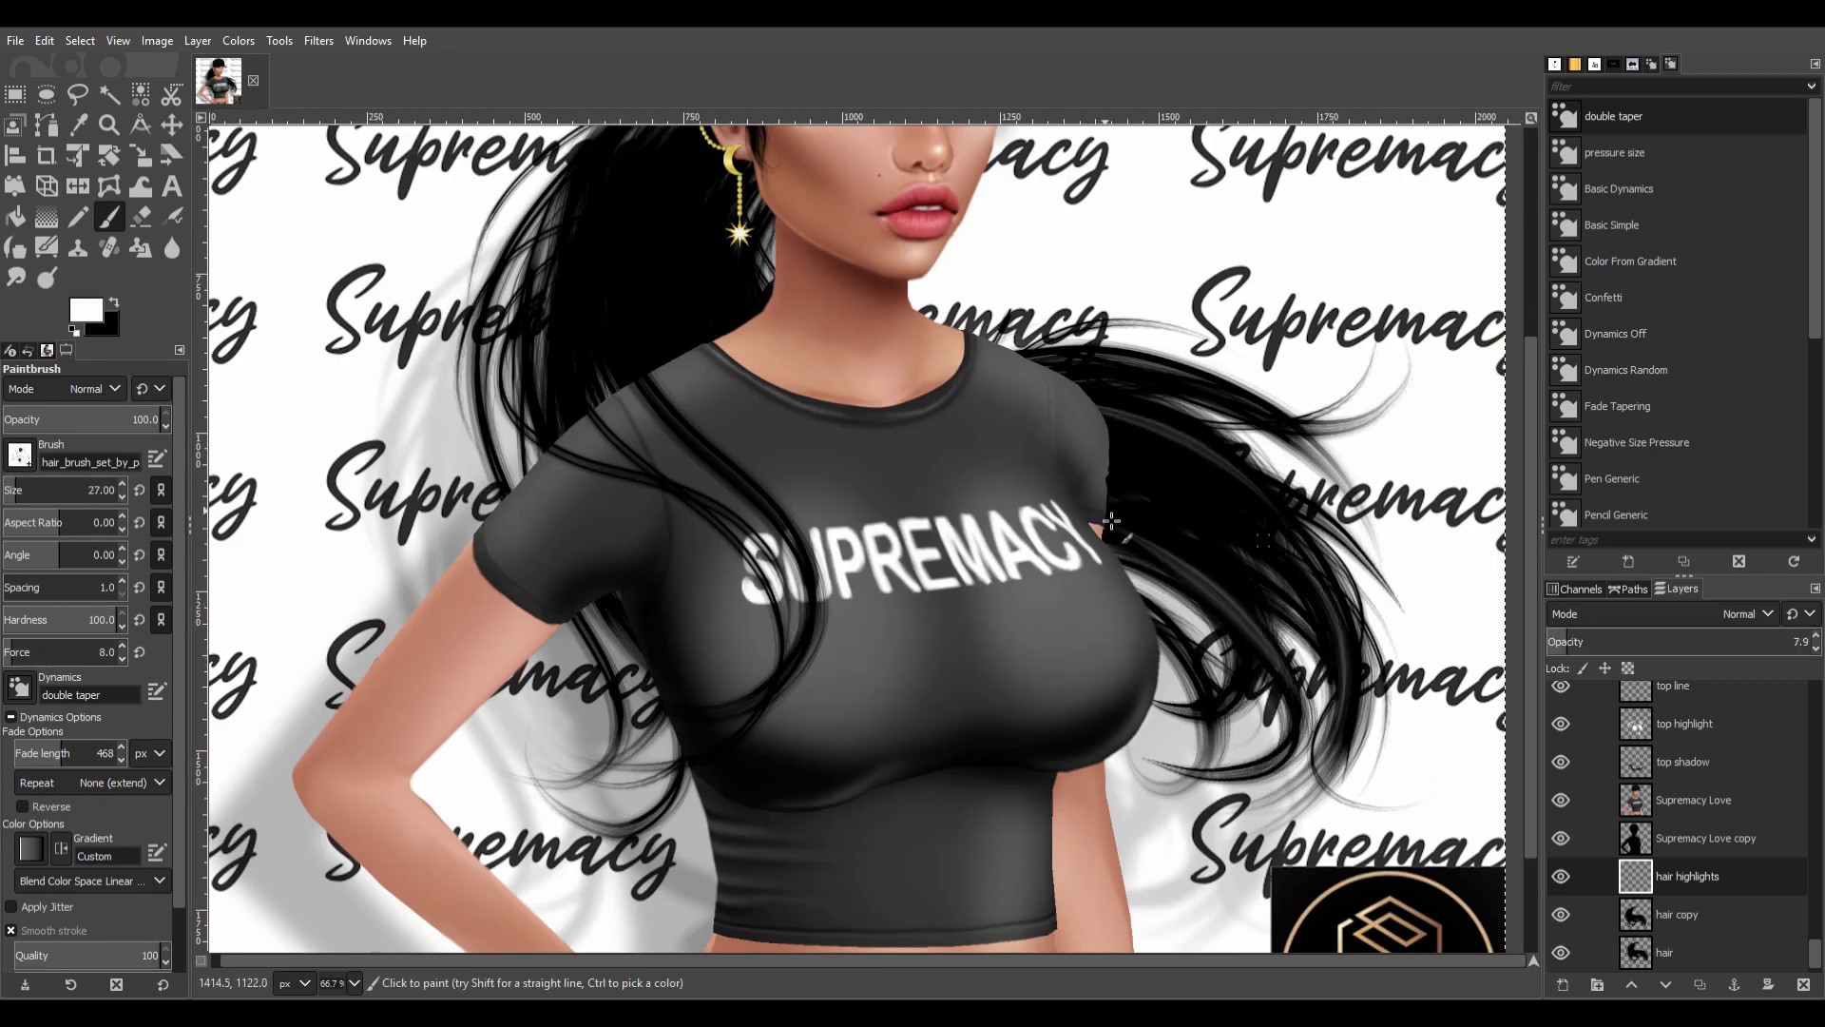
key("bracketleft")
key("bracketright")
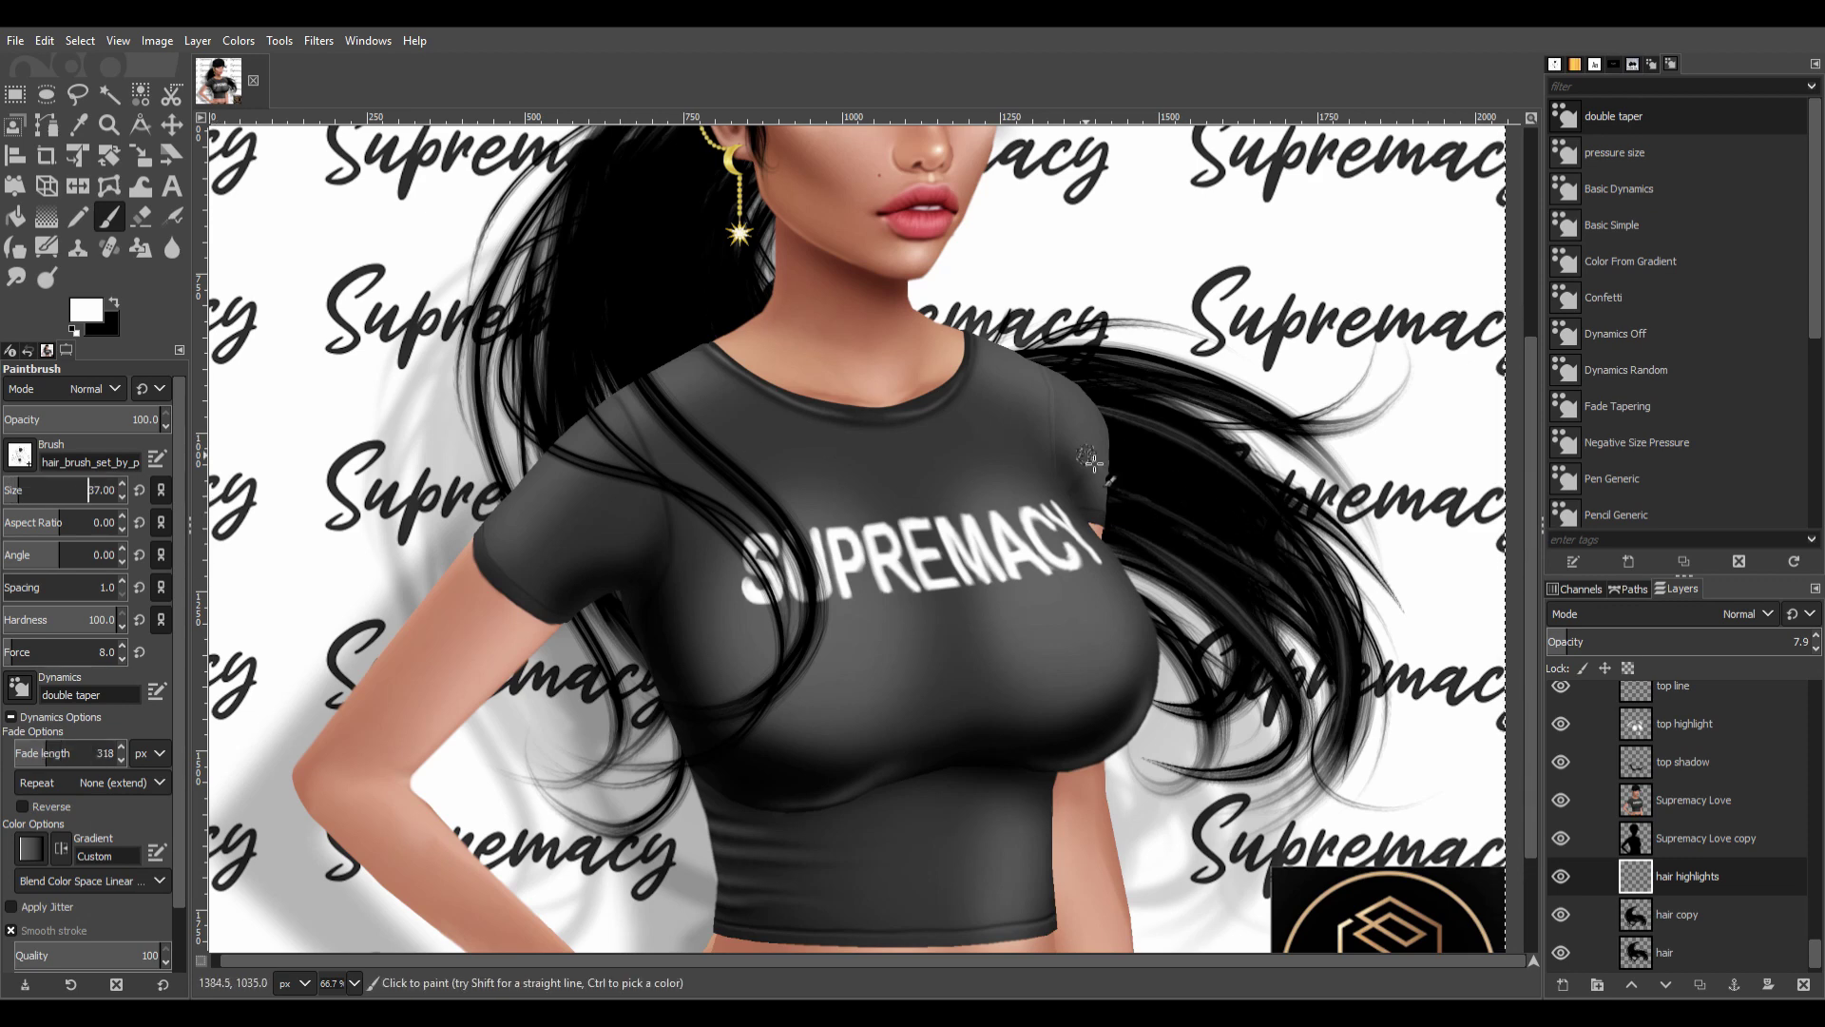
scroll(1220, 461, "down", 2)
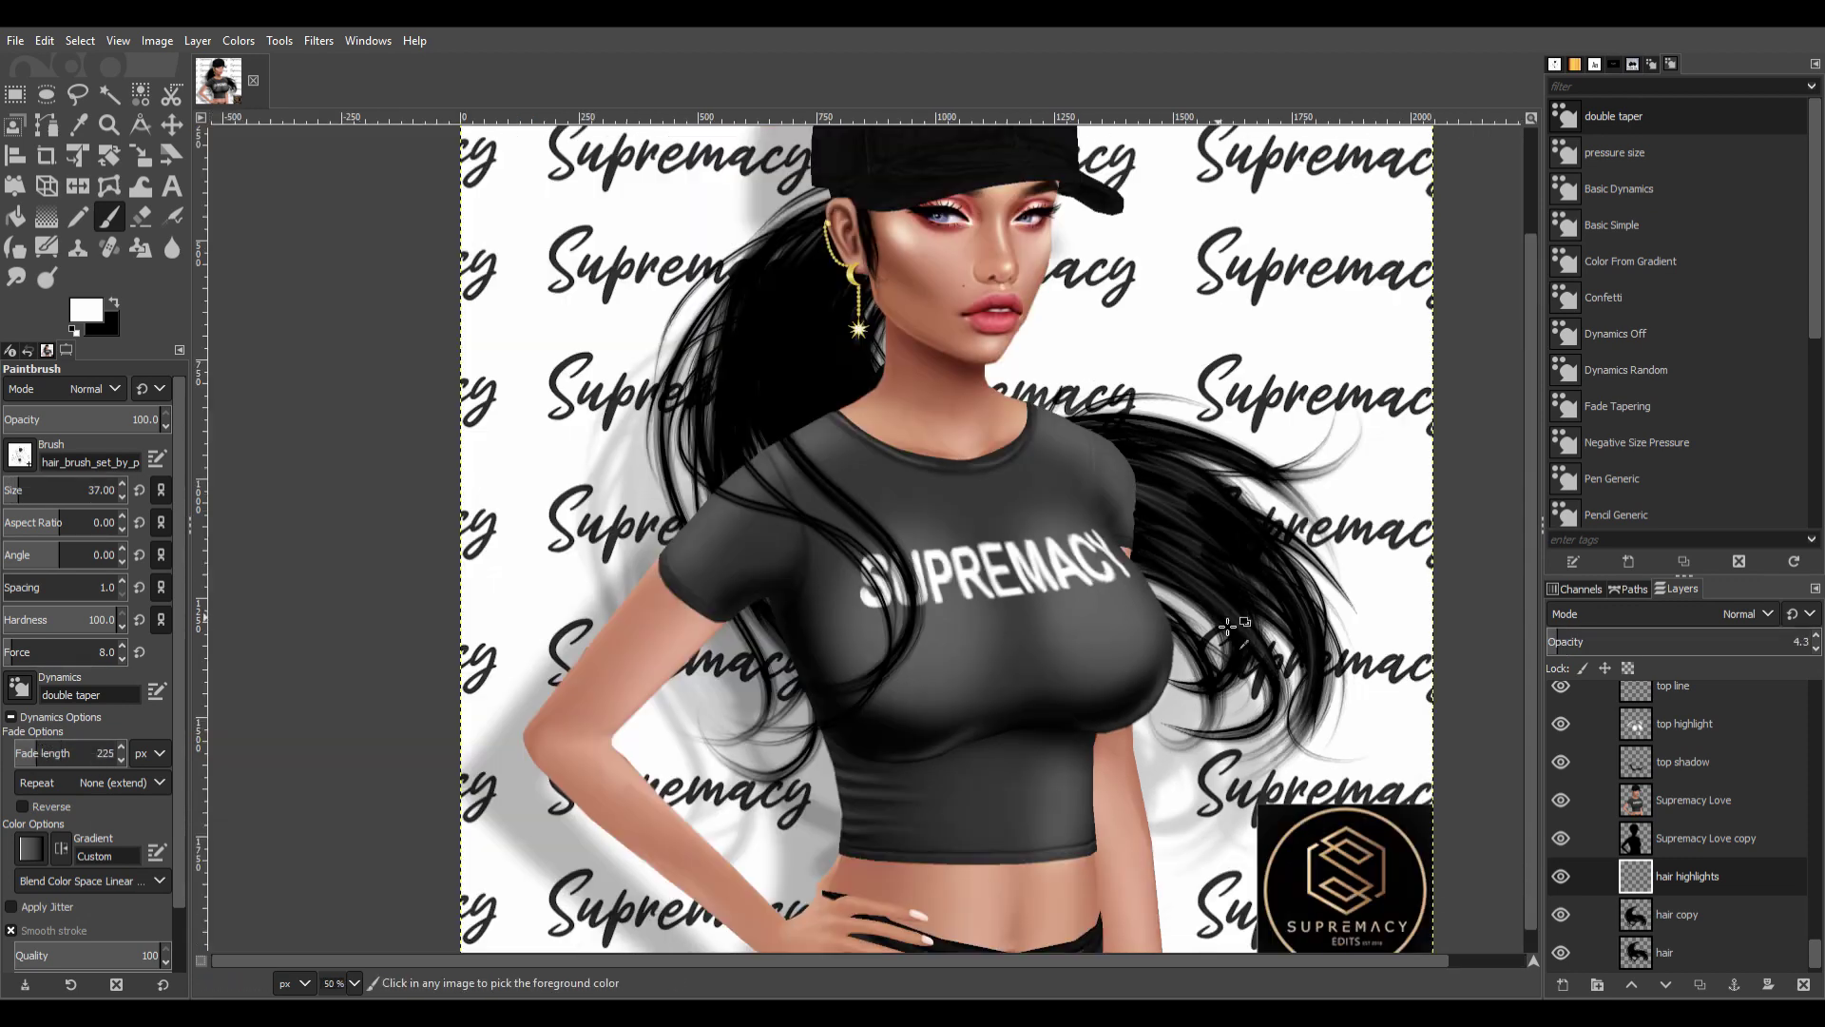
scroll(1220, 461, "up", 2)
left_click_drag(1597, 639, 1538, 620)
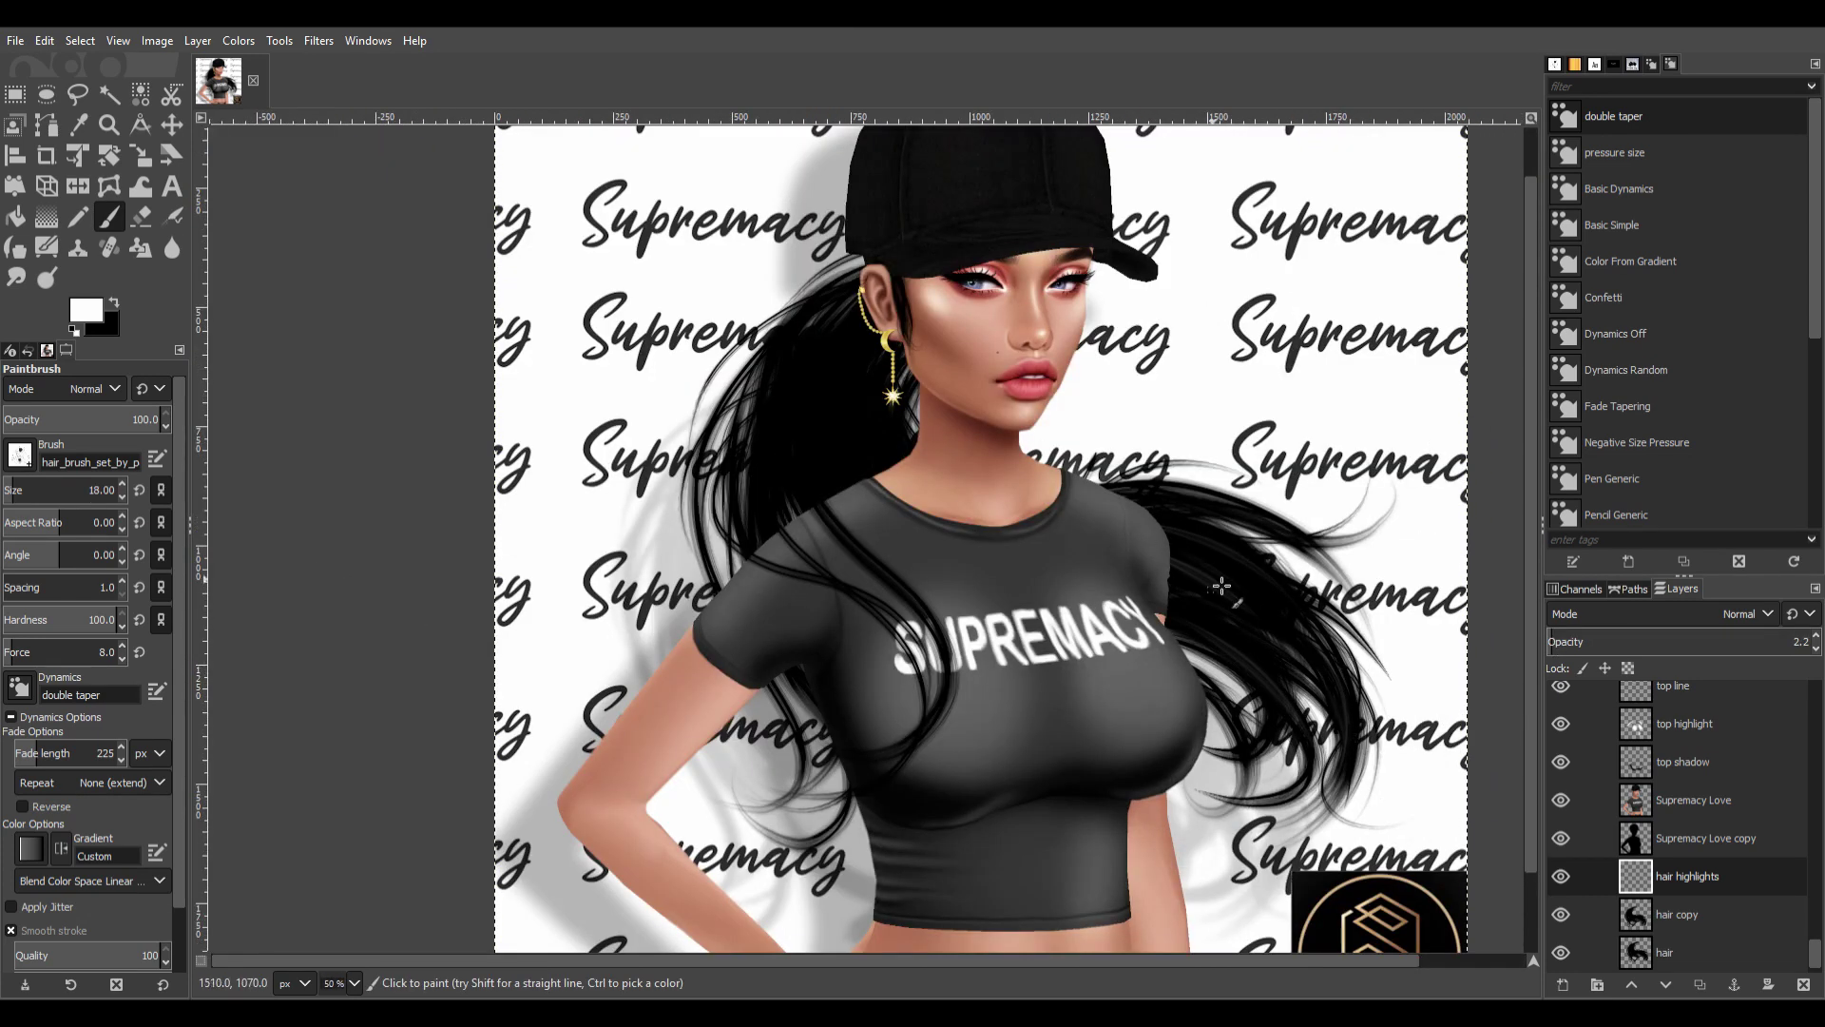
key("bracketright")
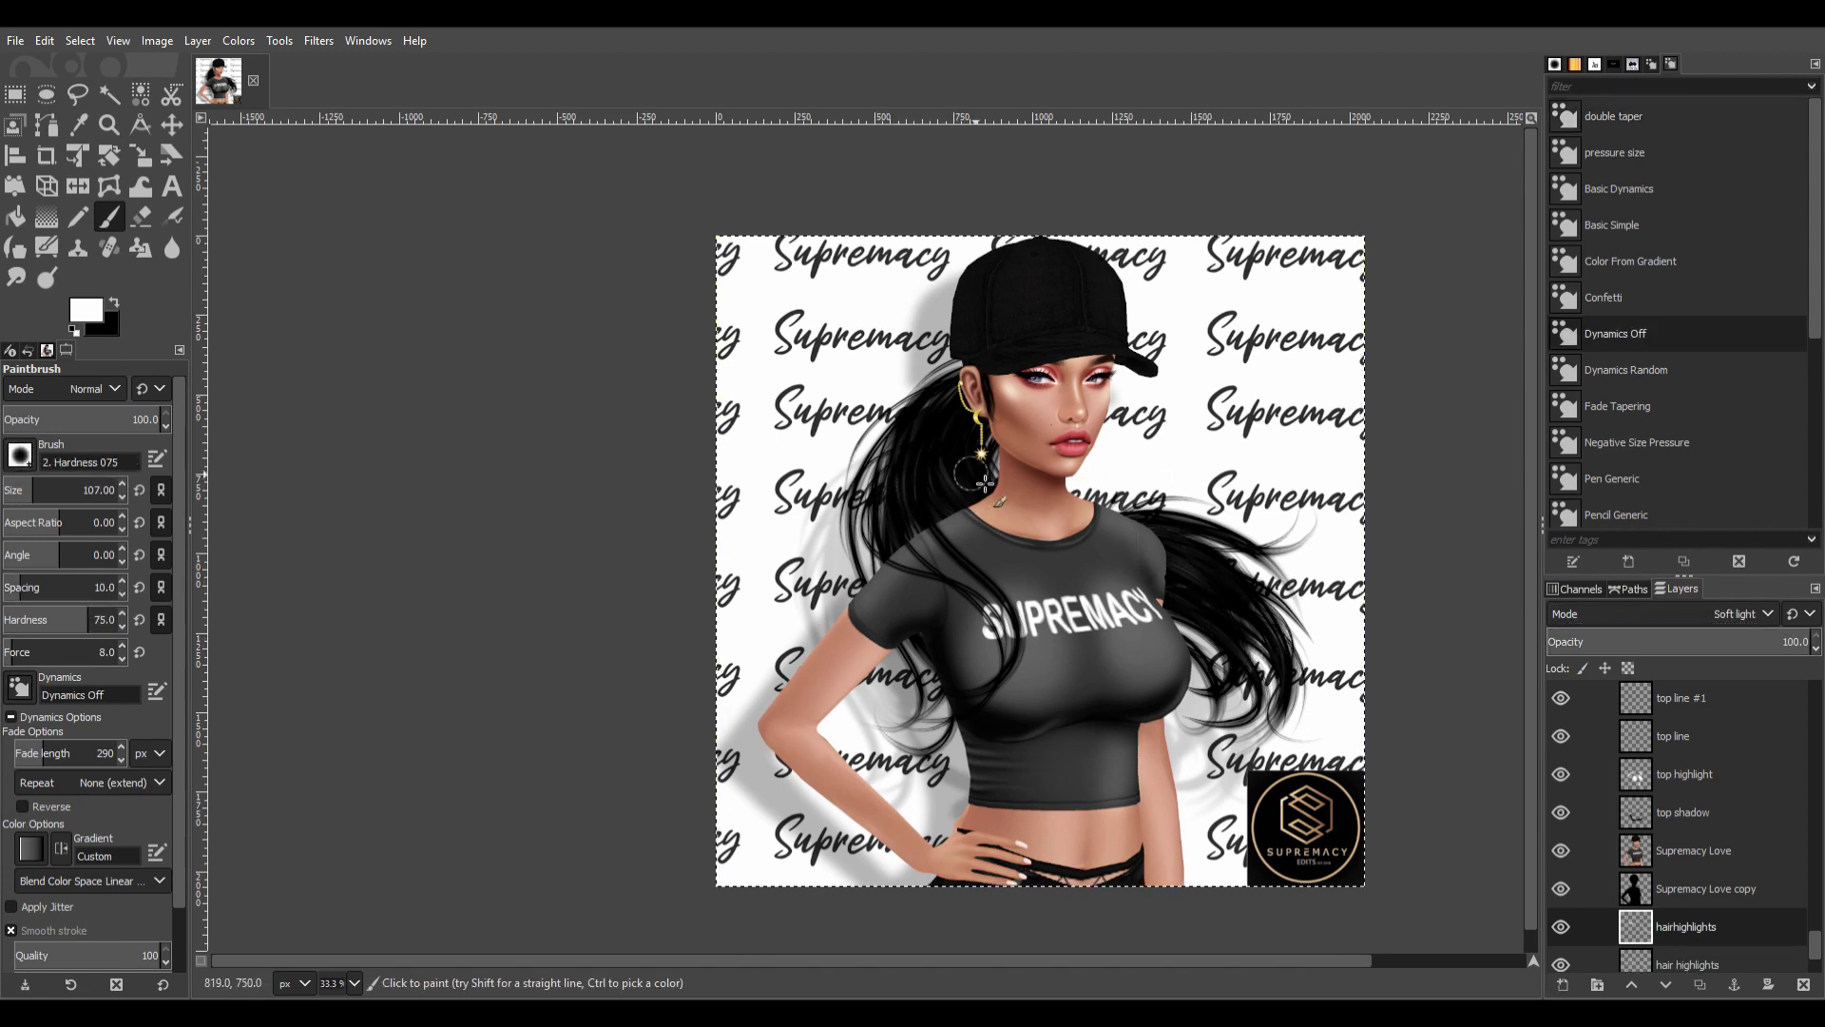
Blur the hair highlight strokes with Filters > Blur and duplicate the hairhighlights layer.
left_click(319, 40)
left_click(389, 229)
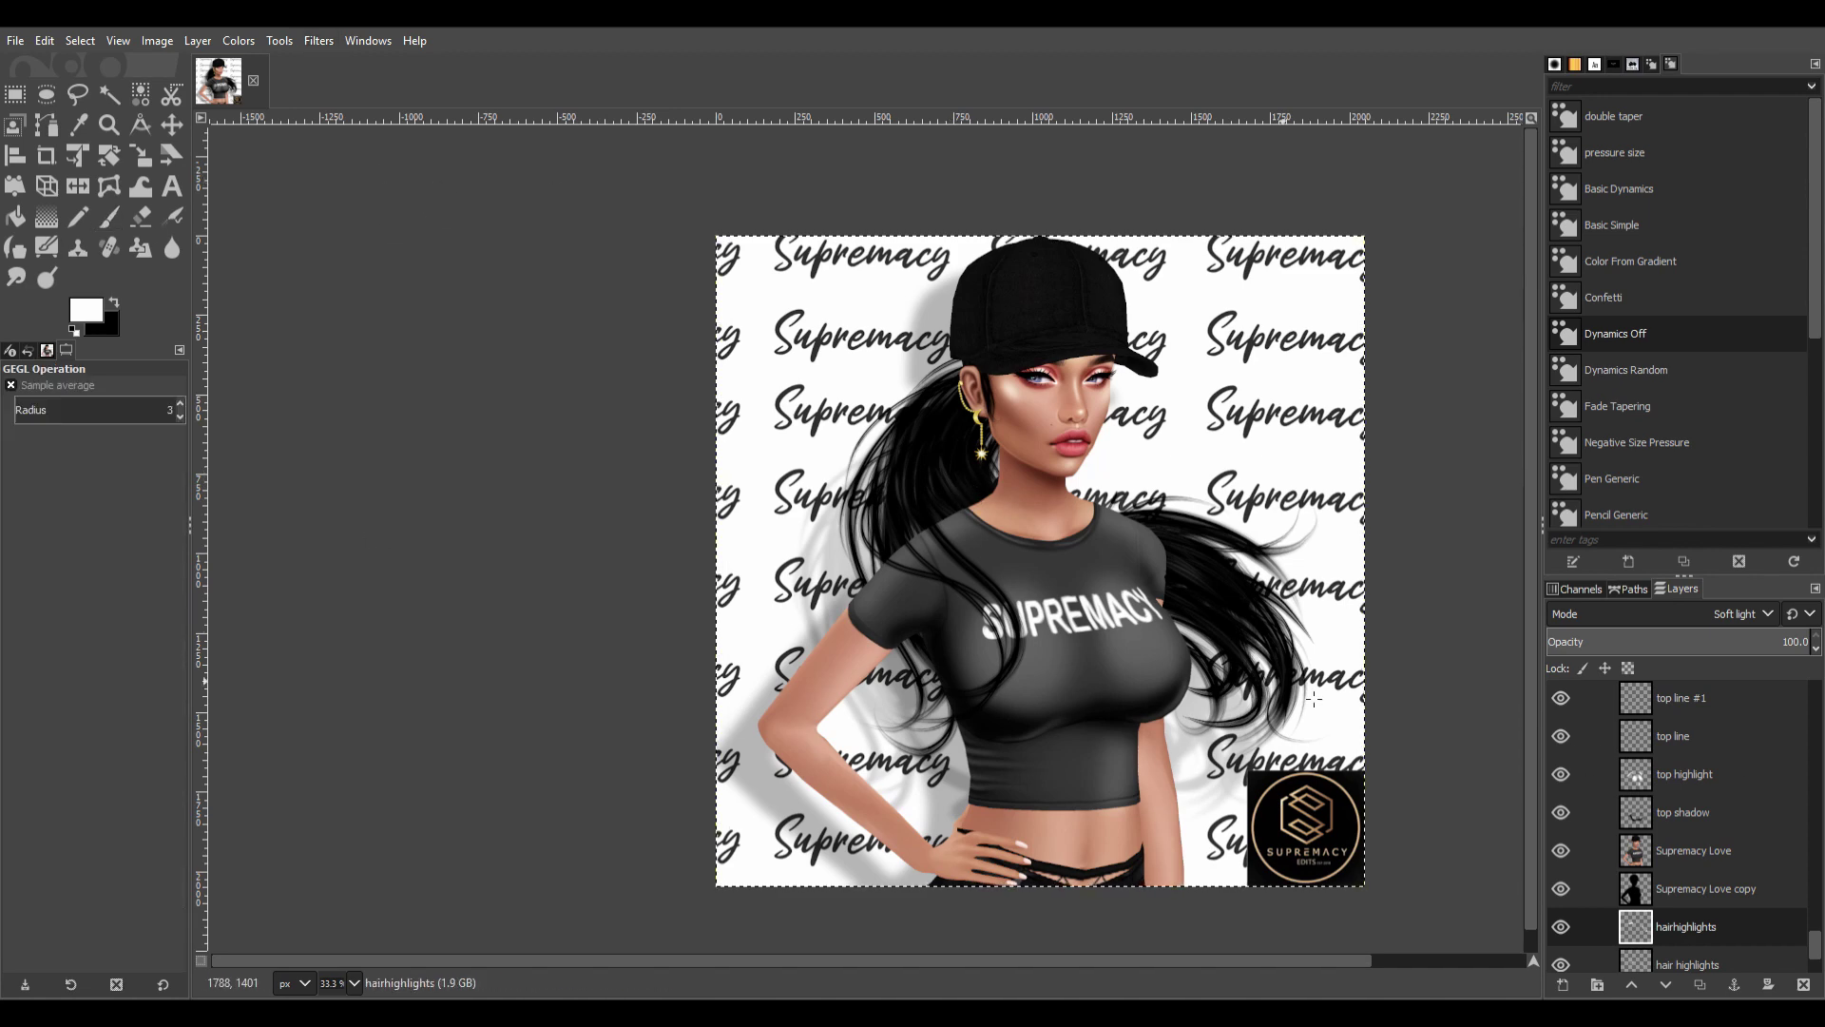
key("shift+ctrl+d")
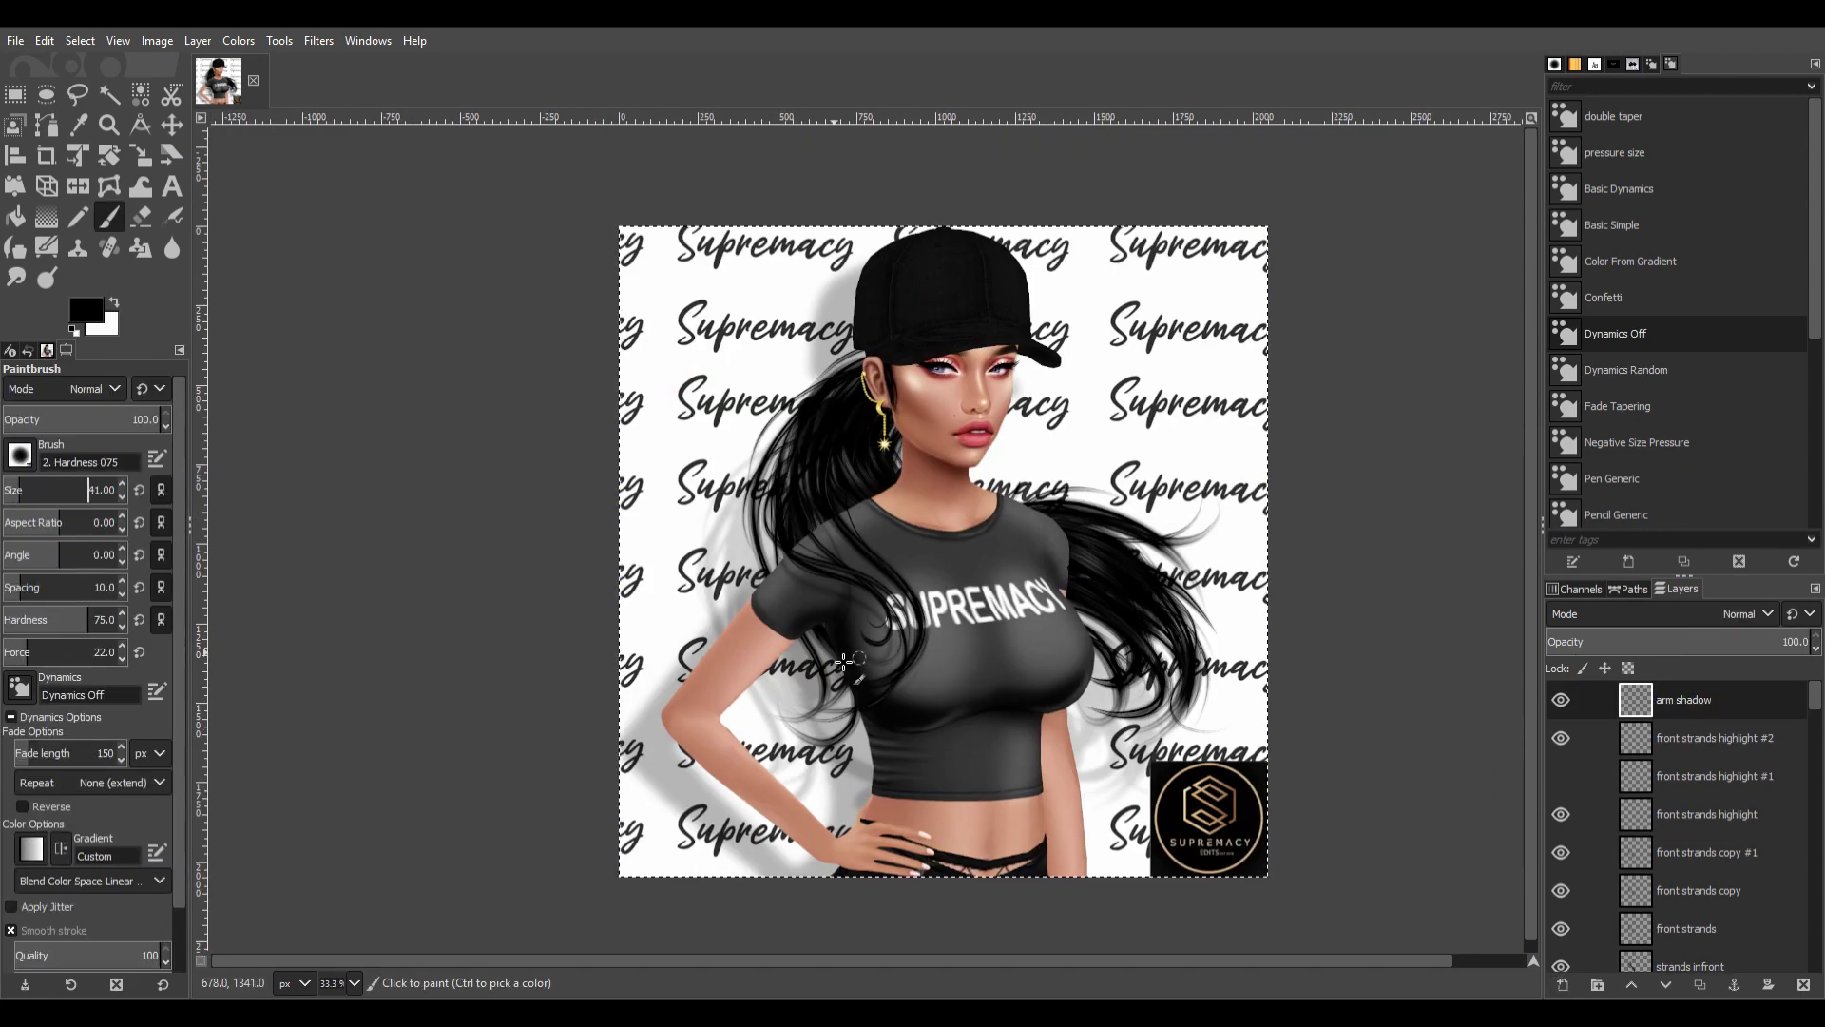
Paint a dark shadow line along the arm and a blurred white forearm highlight.
left_click(715, 715, "shift")
left_click(829, 831, "shift")
type("arm highlight")
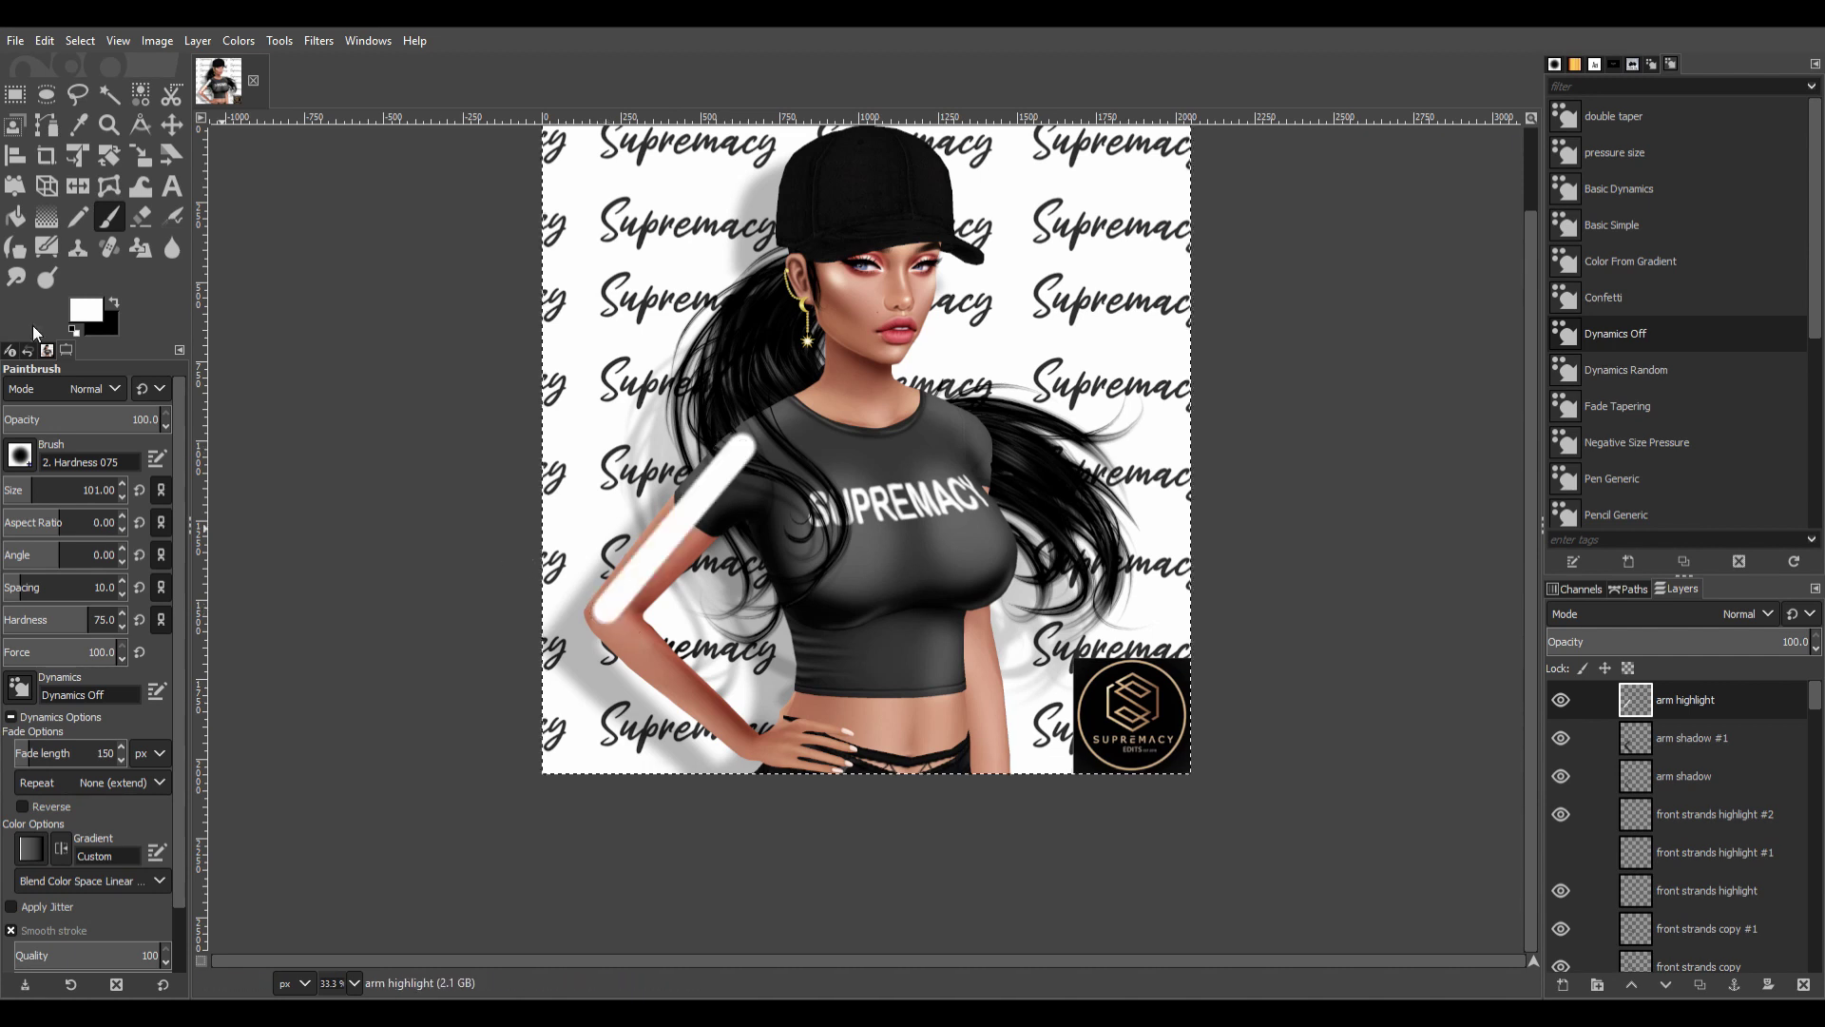
left_click_drag(608, 613, 760, 761)
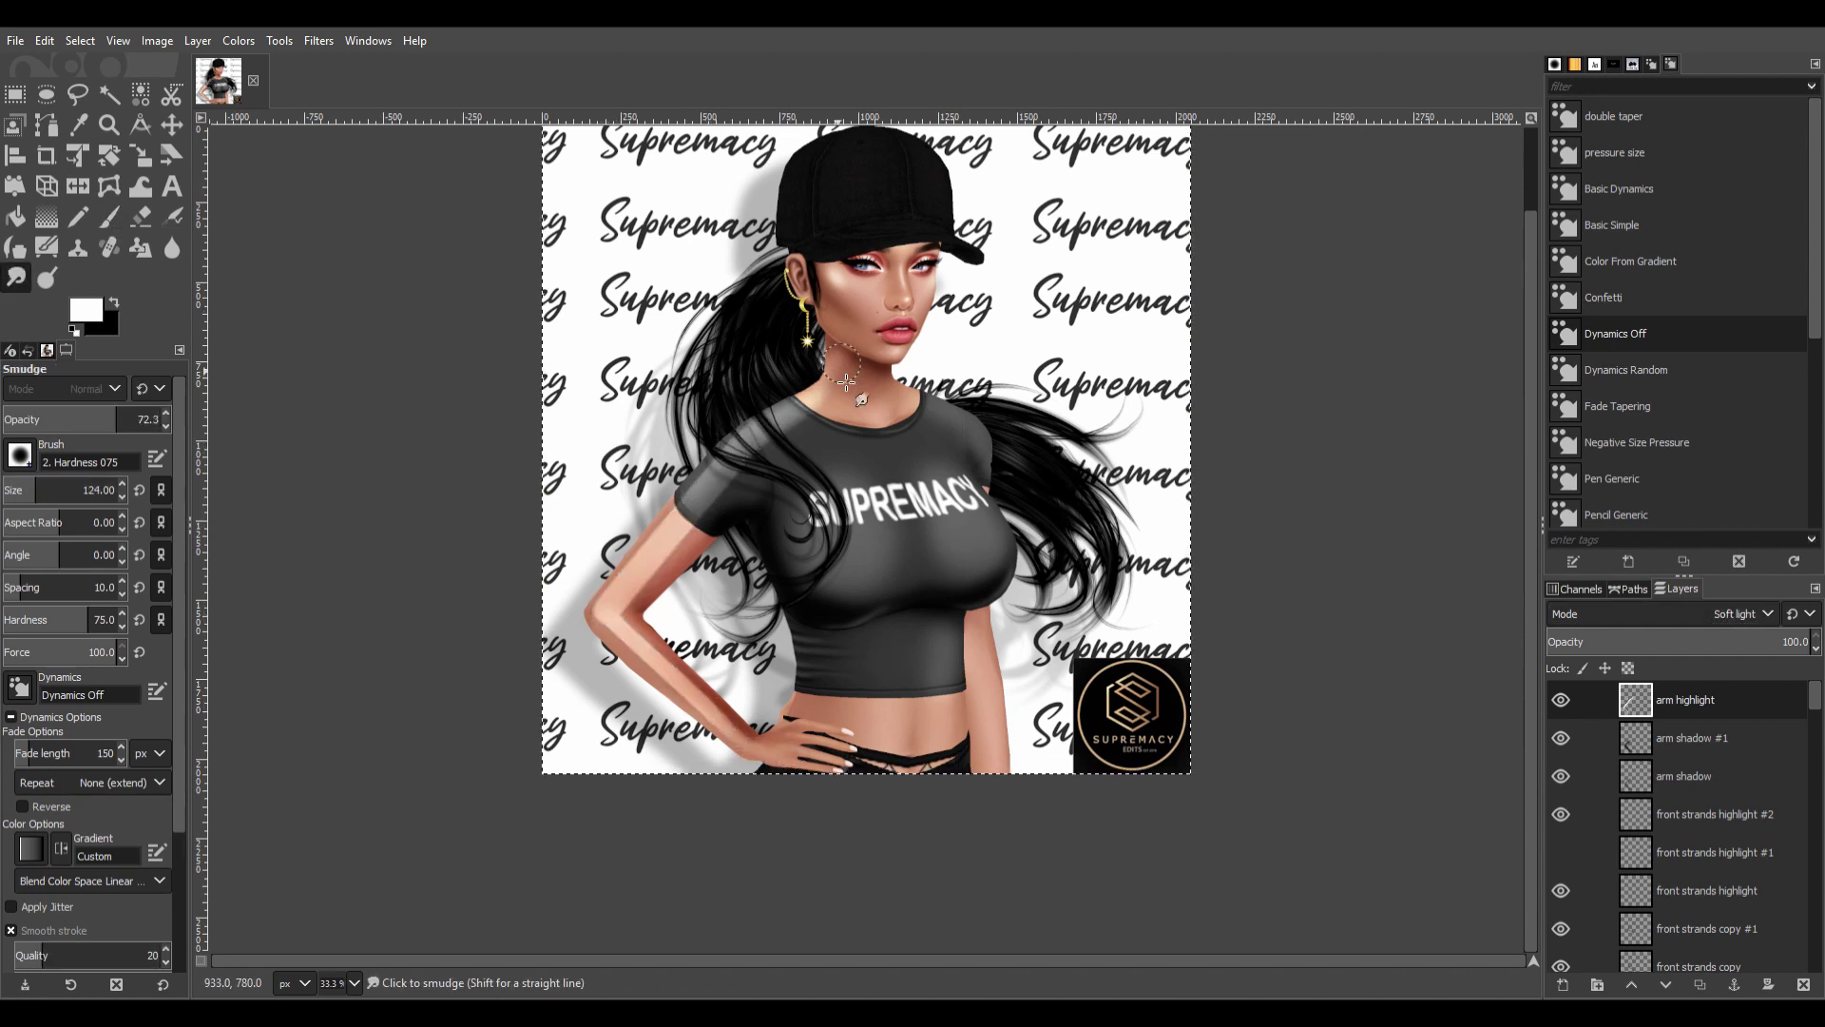
left_click(399, 180)
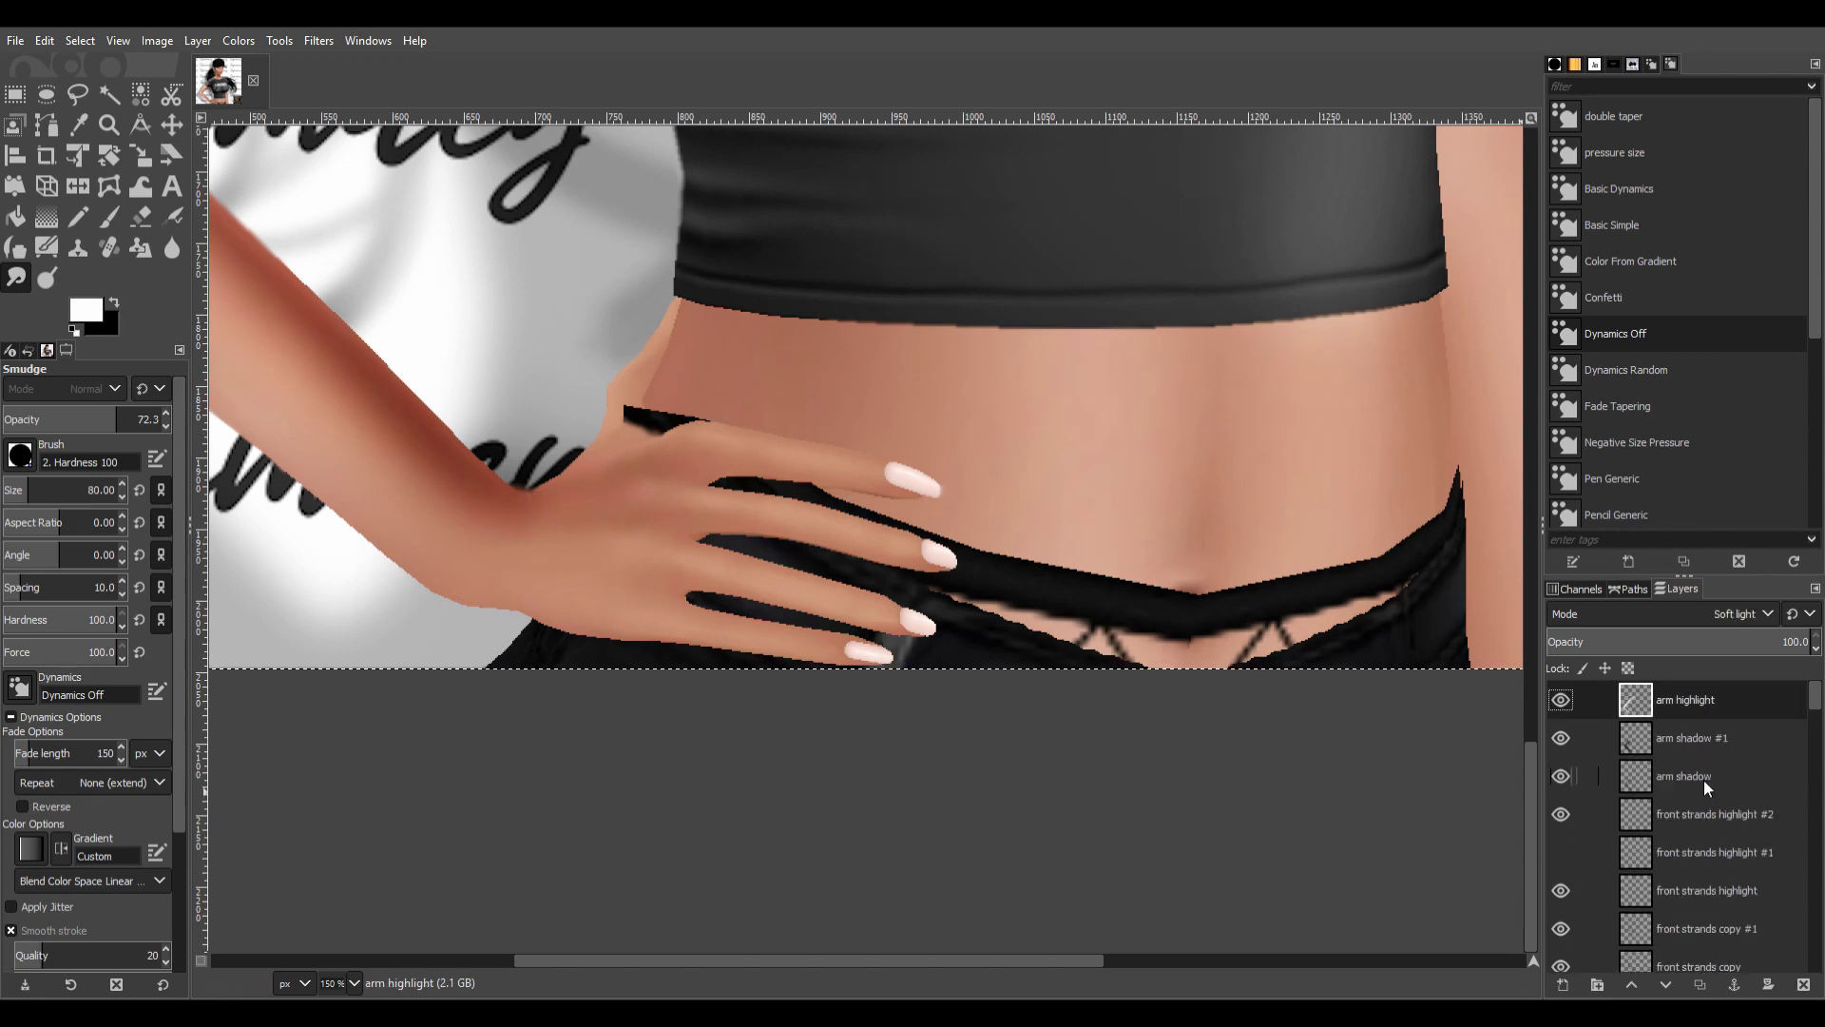
Move the arm shadow above the arm highlight and merge 'hair copy' down.
left_click_drag(1704, 780, 1730, 942)
scroll(884, 694, "down", 4)
scroll(974, 762, "down", 1)
scroll(870, 816, "up", 2)
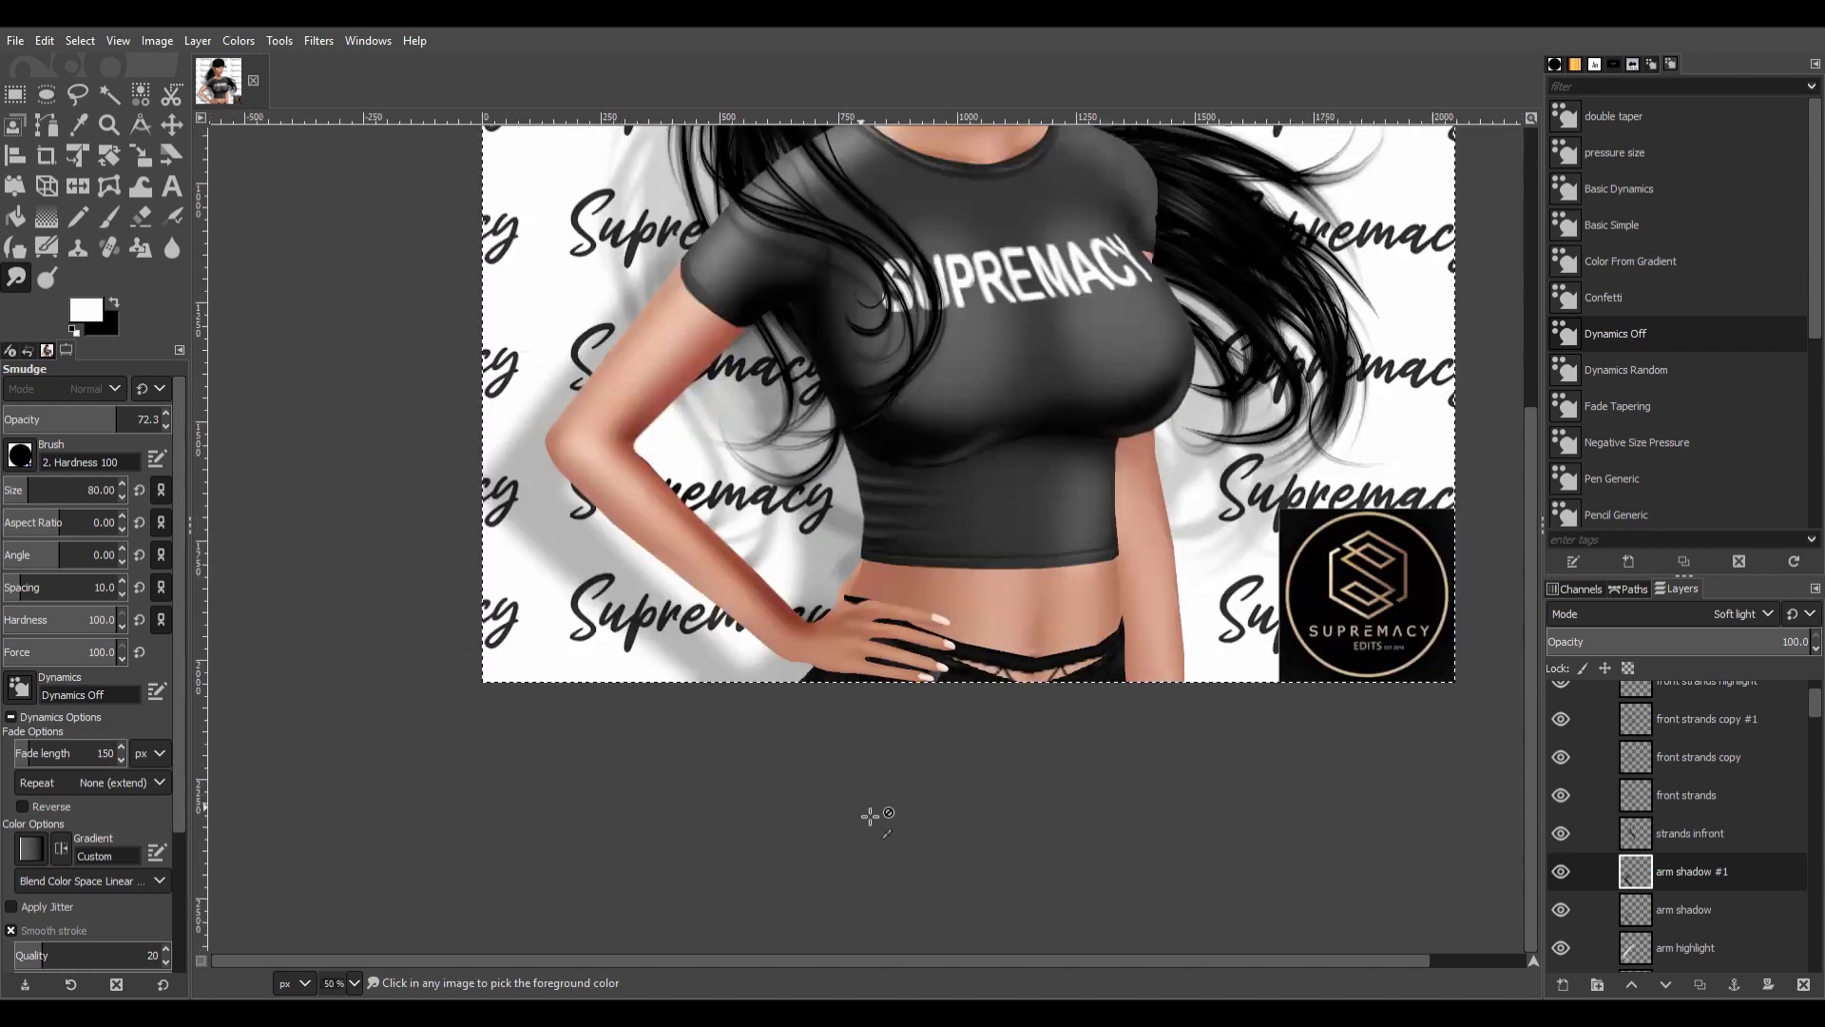
scroll(1711, 856, "down", 5)
left_click(1692, 876)
key("minus")
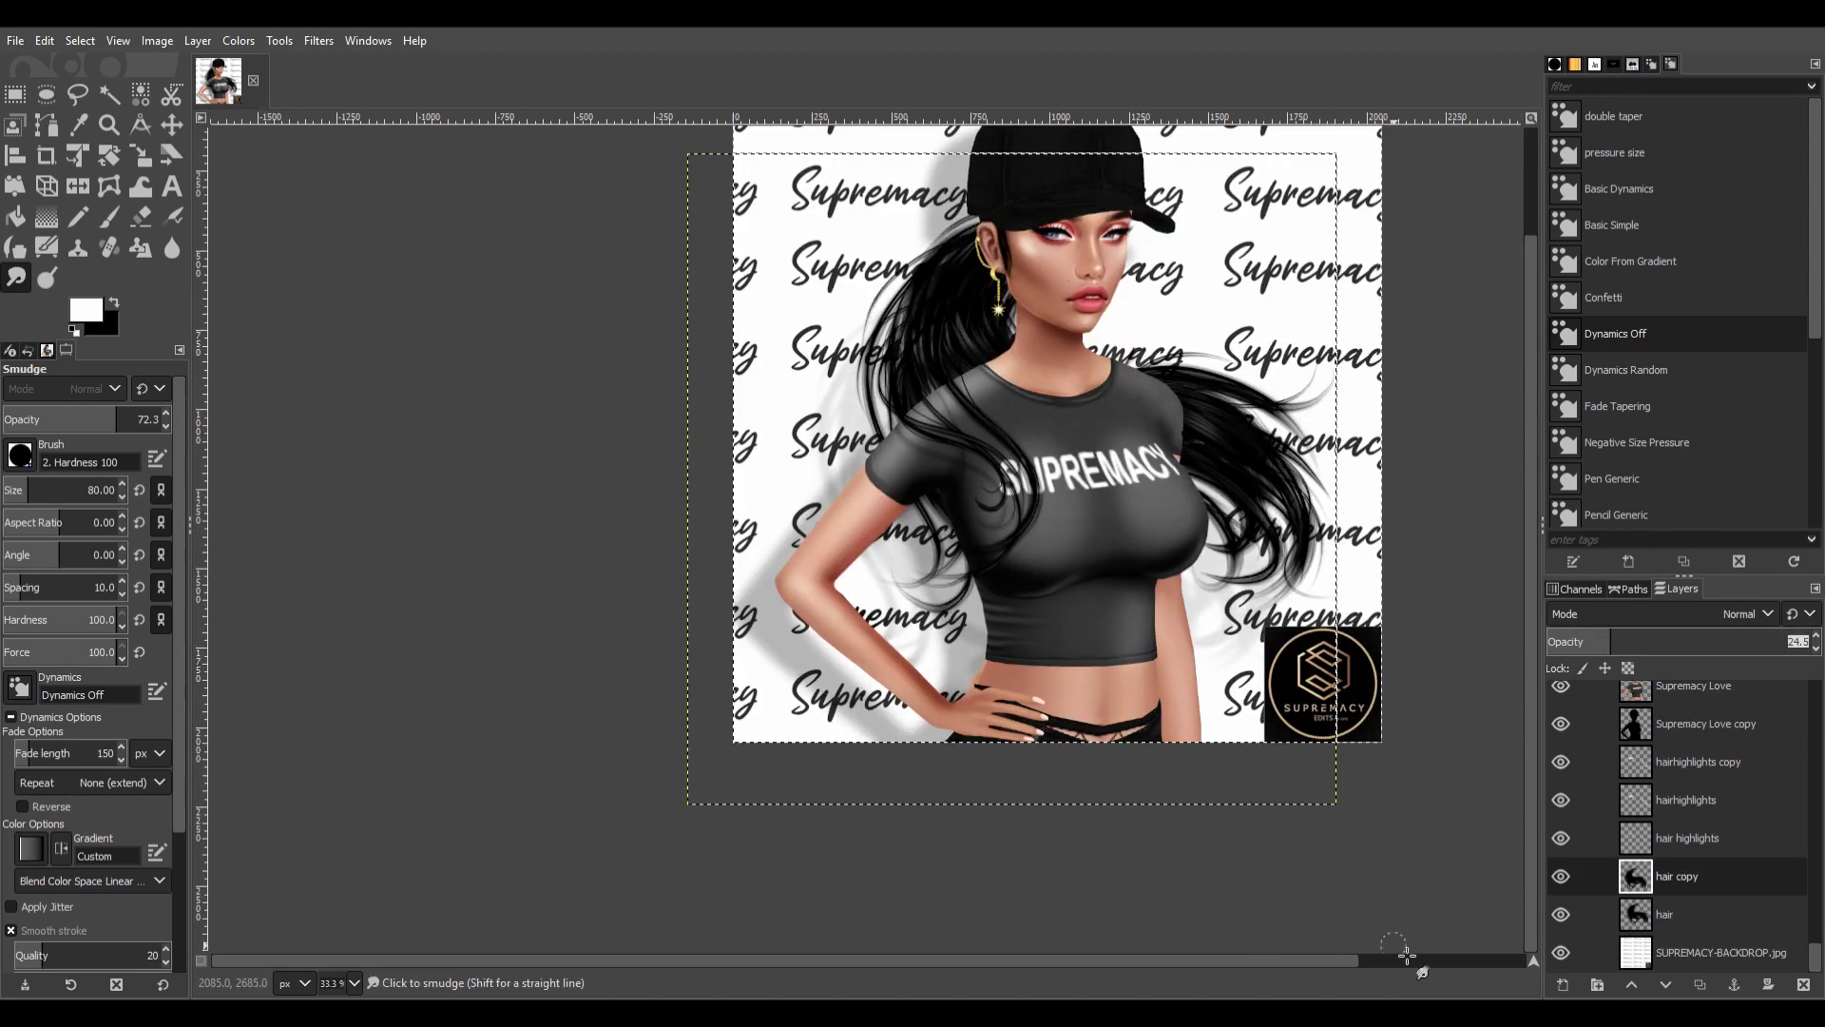
left_click_drag(1725, 887, 1702, 842)
left_click_drag(1654, 646, 1654, 643)
right_click(1692, 876)
left_click(1711, 798)
Add a new 'hand shadow' layer.
scroll(1803, 860, "up", 5)
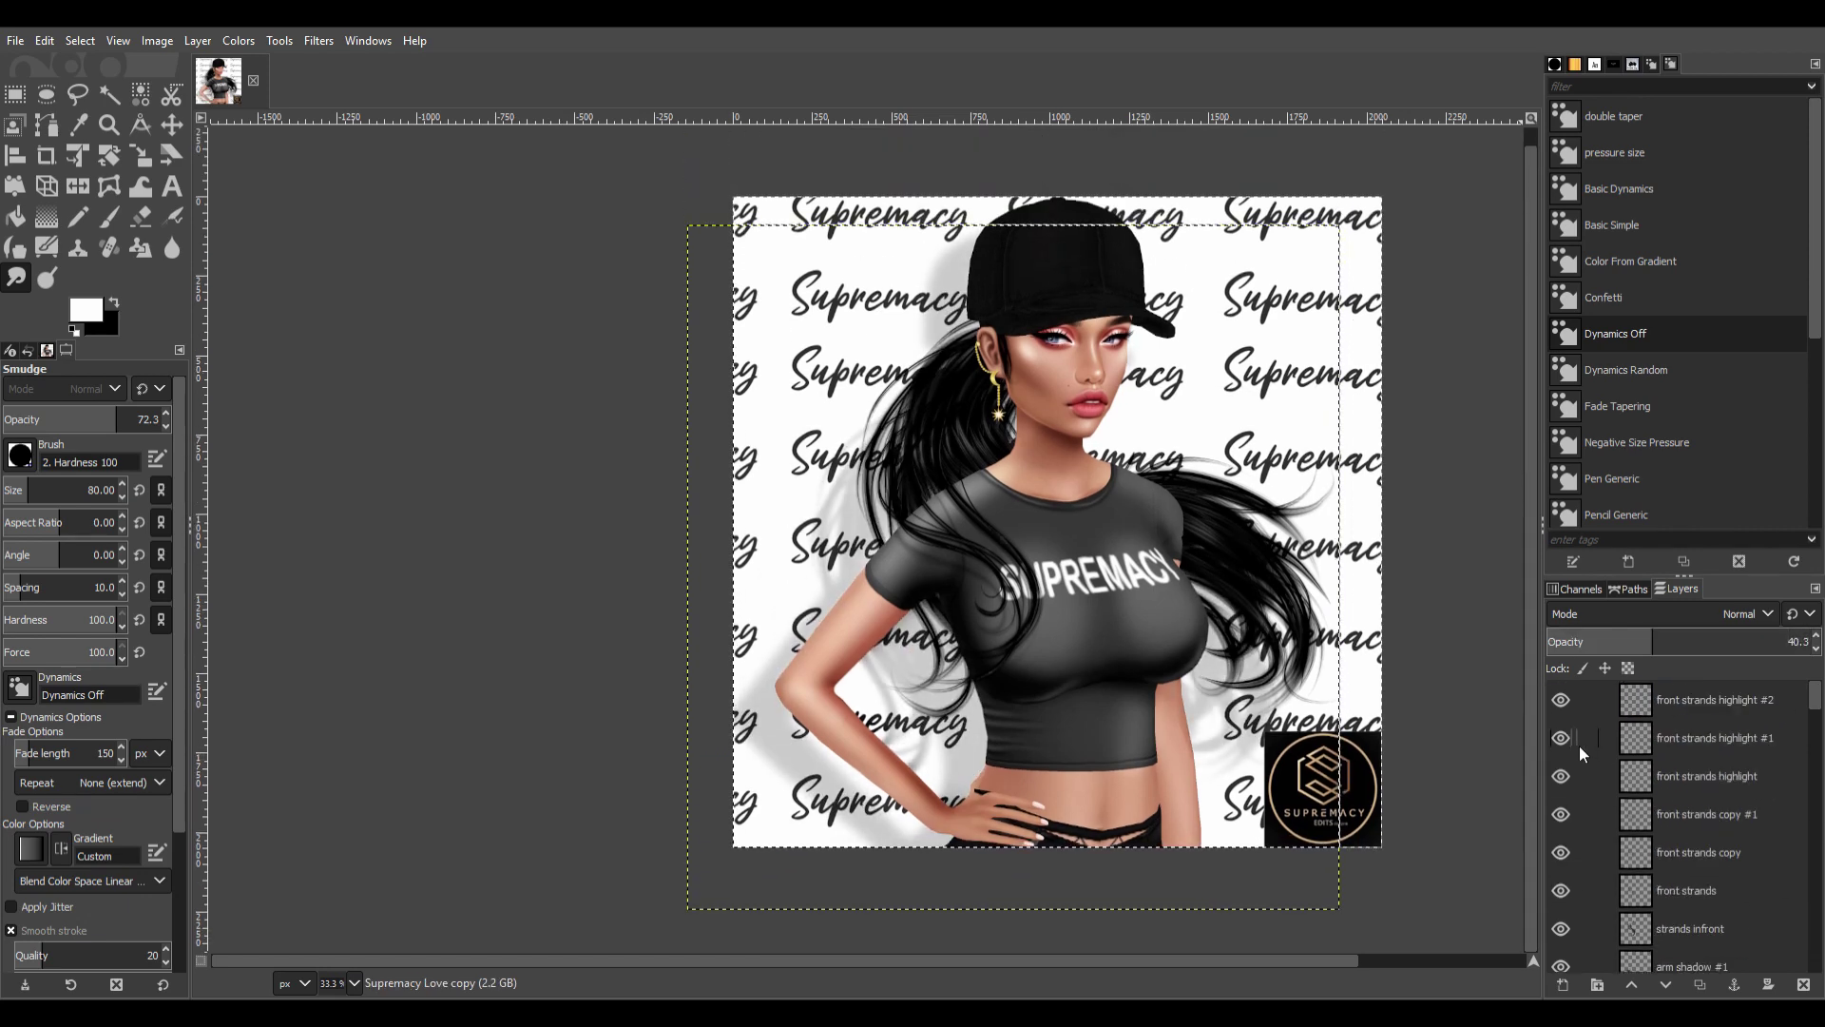
scroll(1393, 692, "right", 4)
key("shift+ctrl+n")
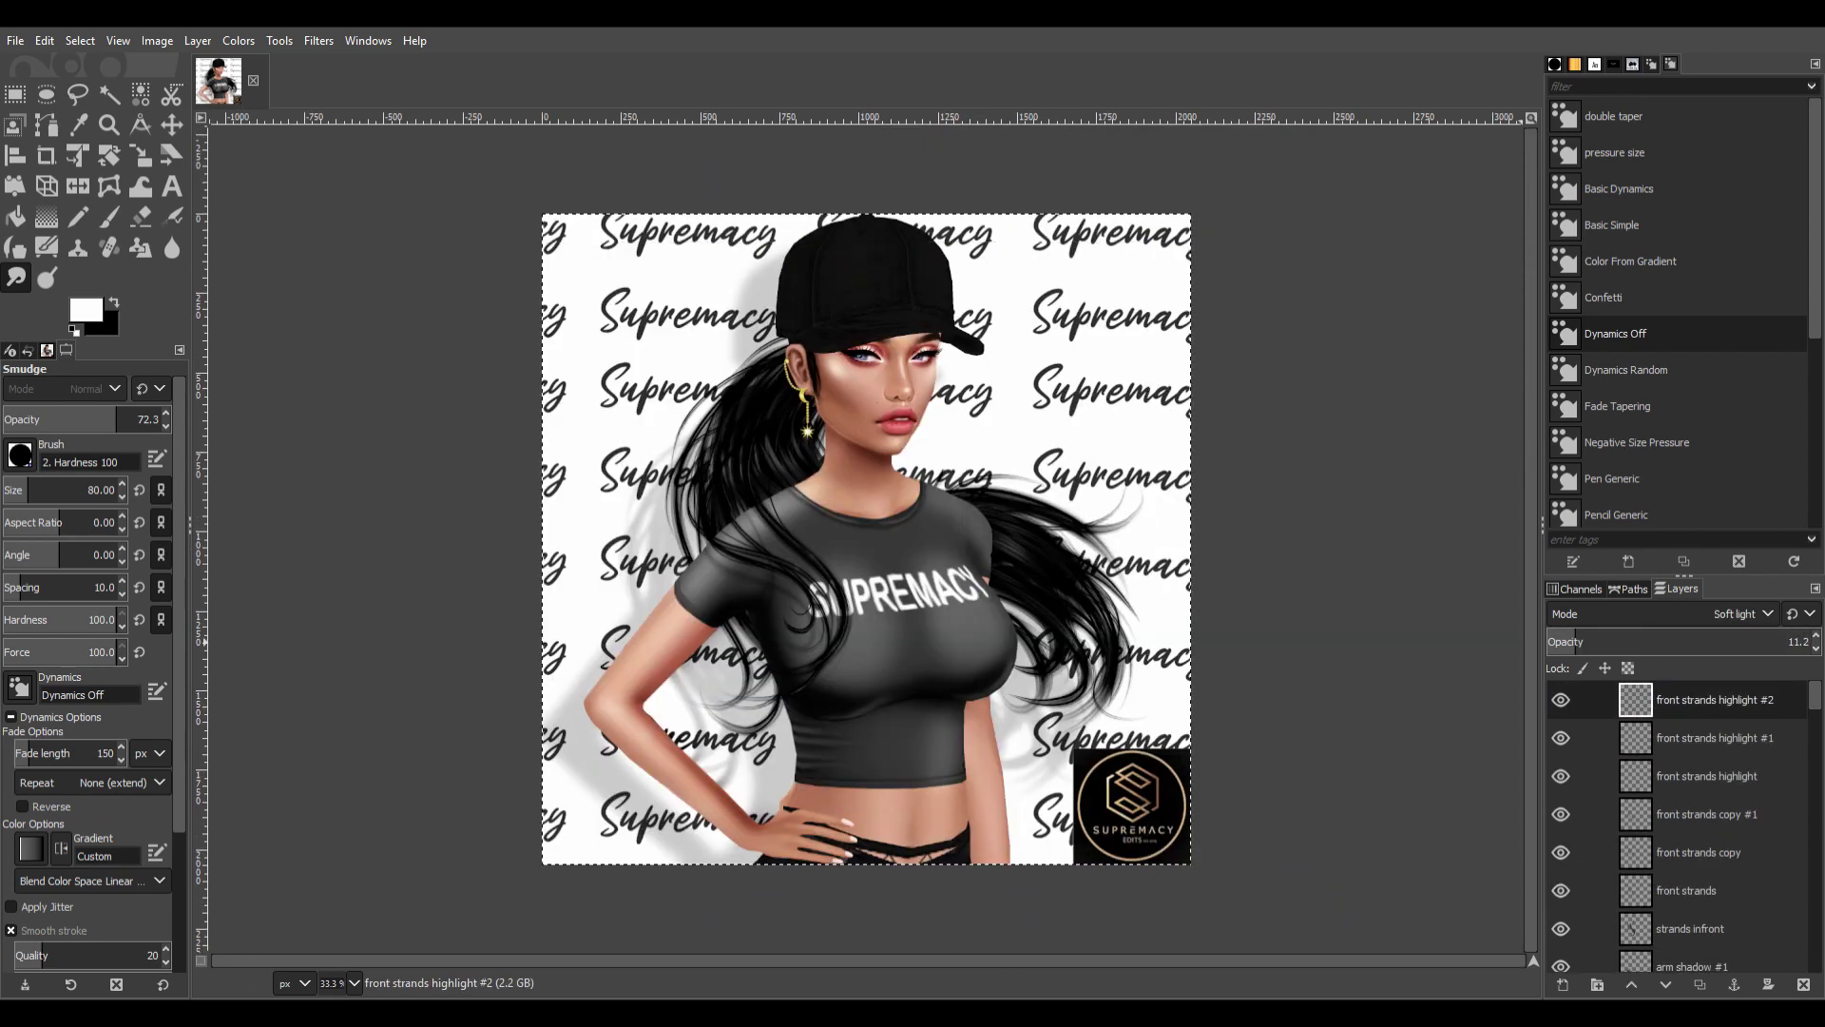
scroll(823, 888, "up", 4, "ctrl")
scroll(823, 888, "up", 3)
Paint black shadow lines between the fingers, set the layer to Soft light, and smudge them.
key("p")
key("x")
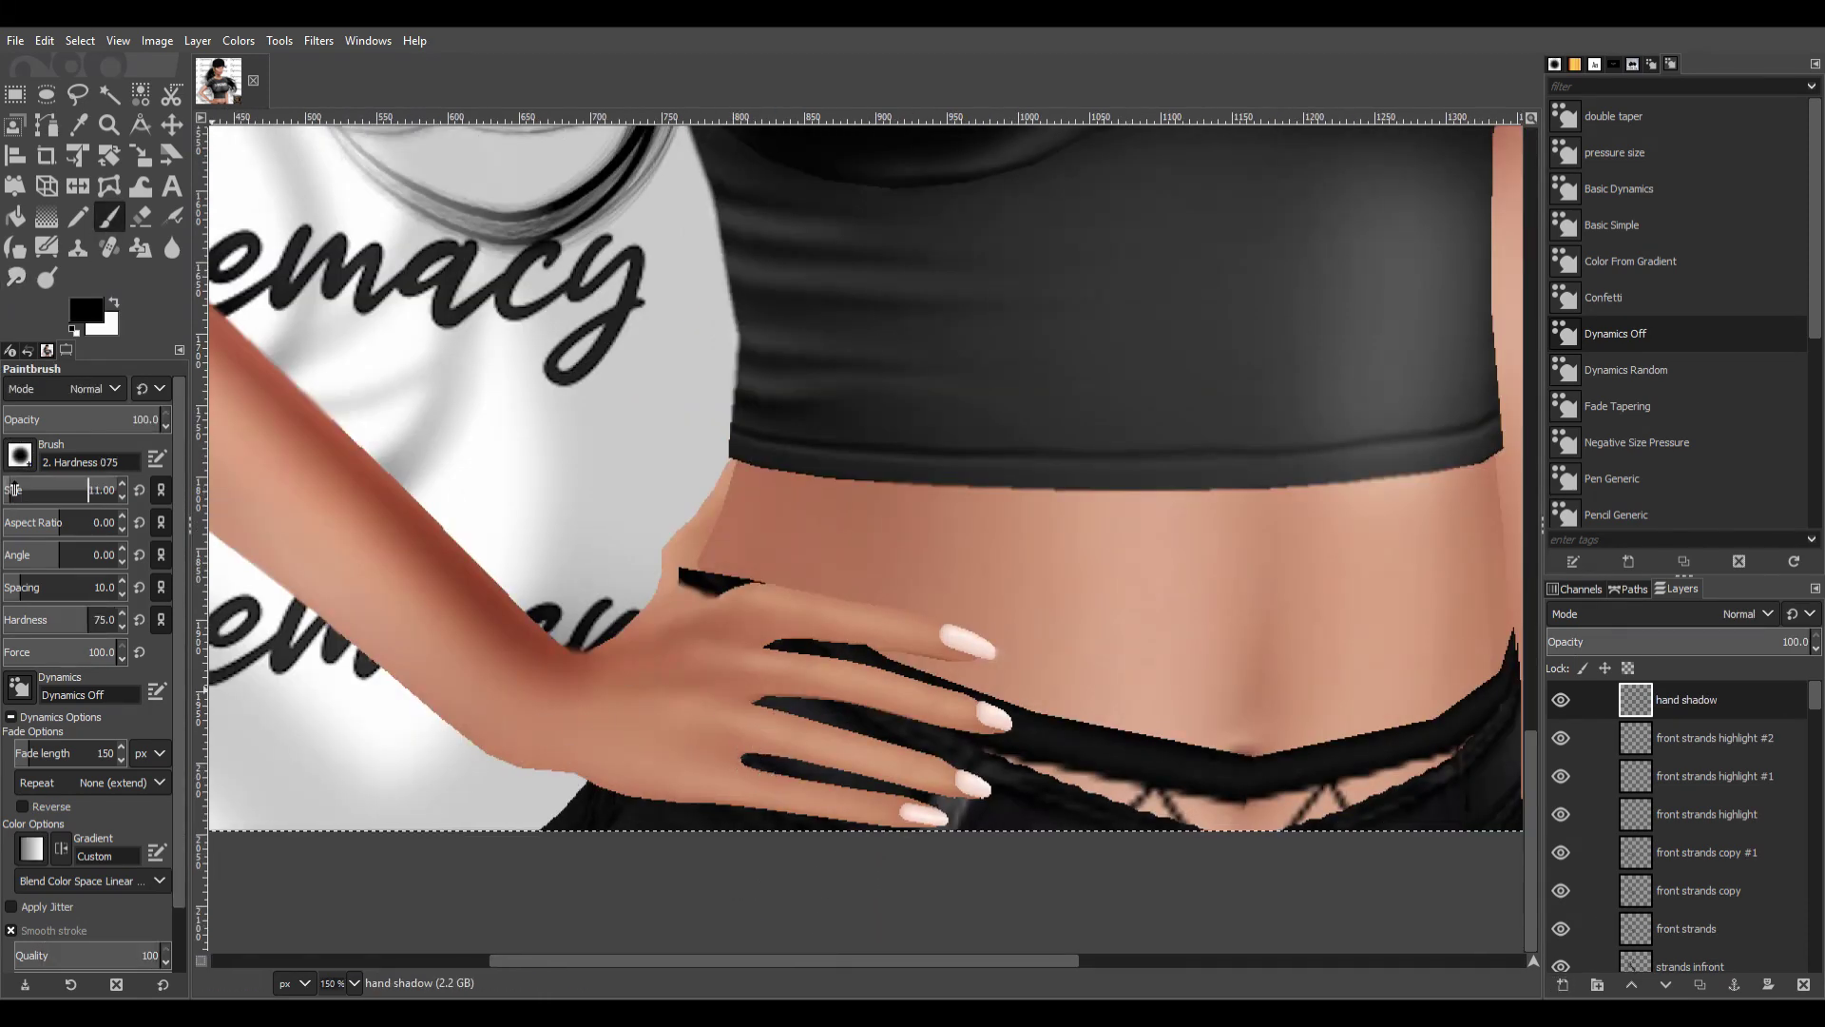
left_click(965, 792, "shift")
left_click_drag(766, 689, 994, 728)
left_click_drag(758, 642, 974, 652)
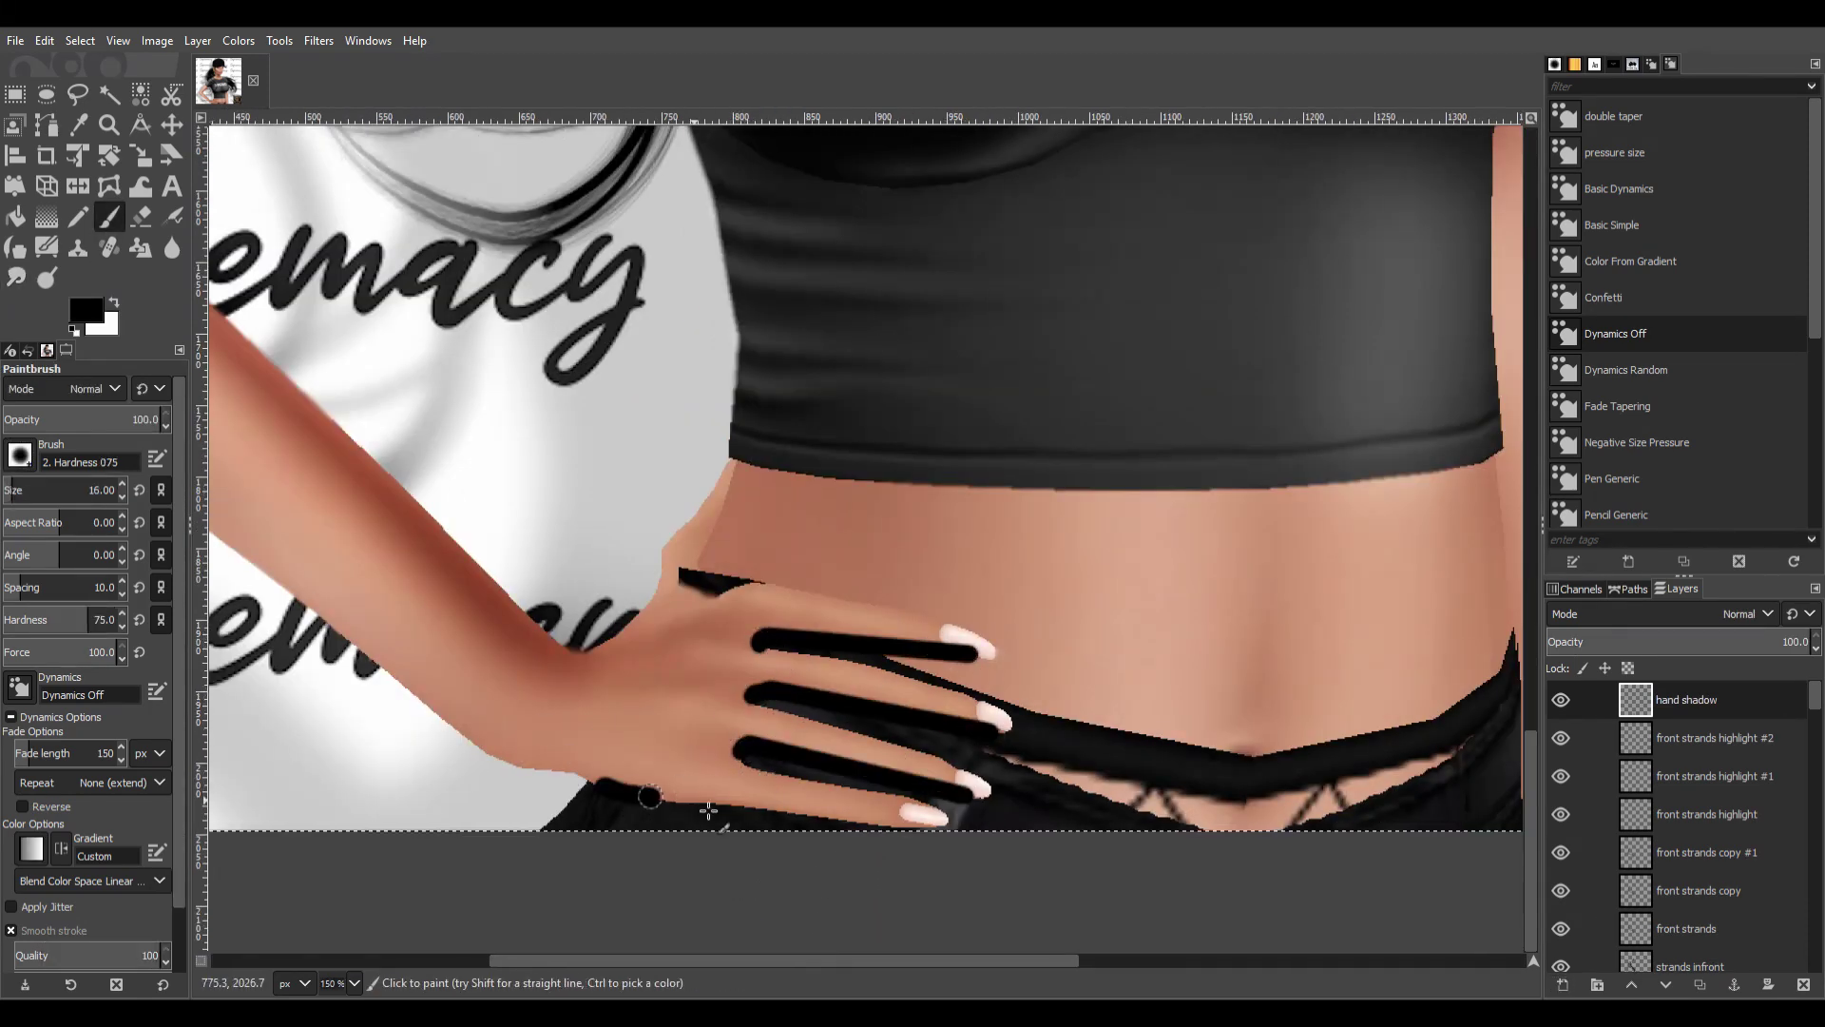
left_click_drag(708, 810, 899, 823)
left_click(1748, 613)
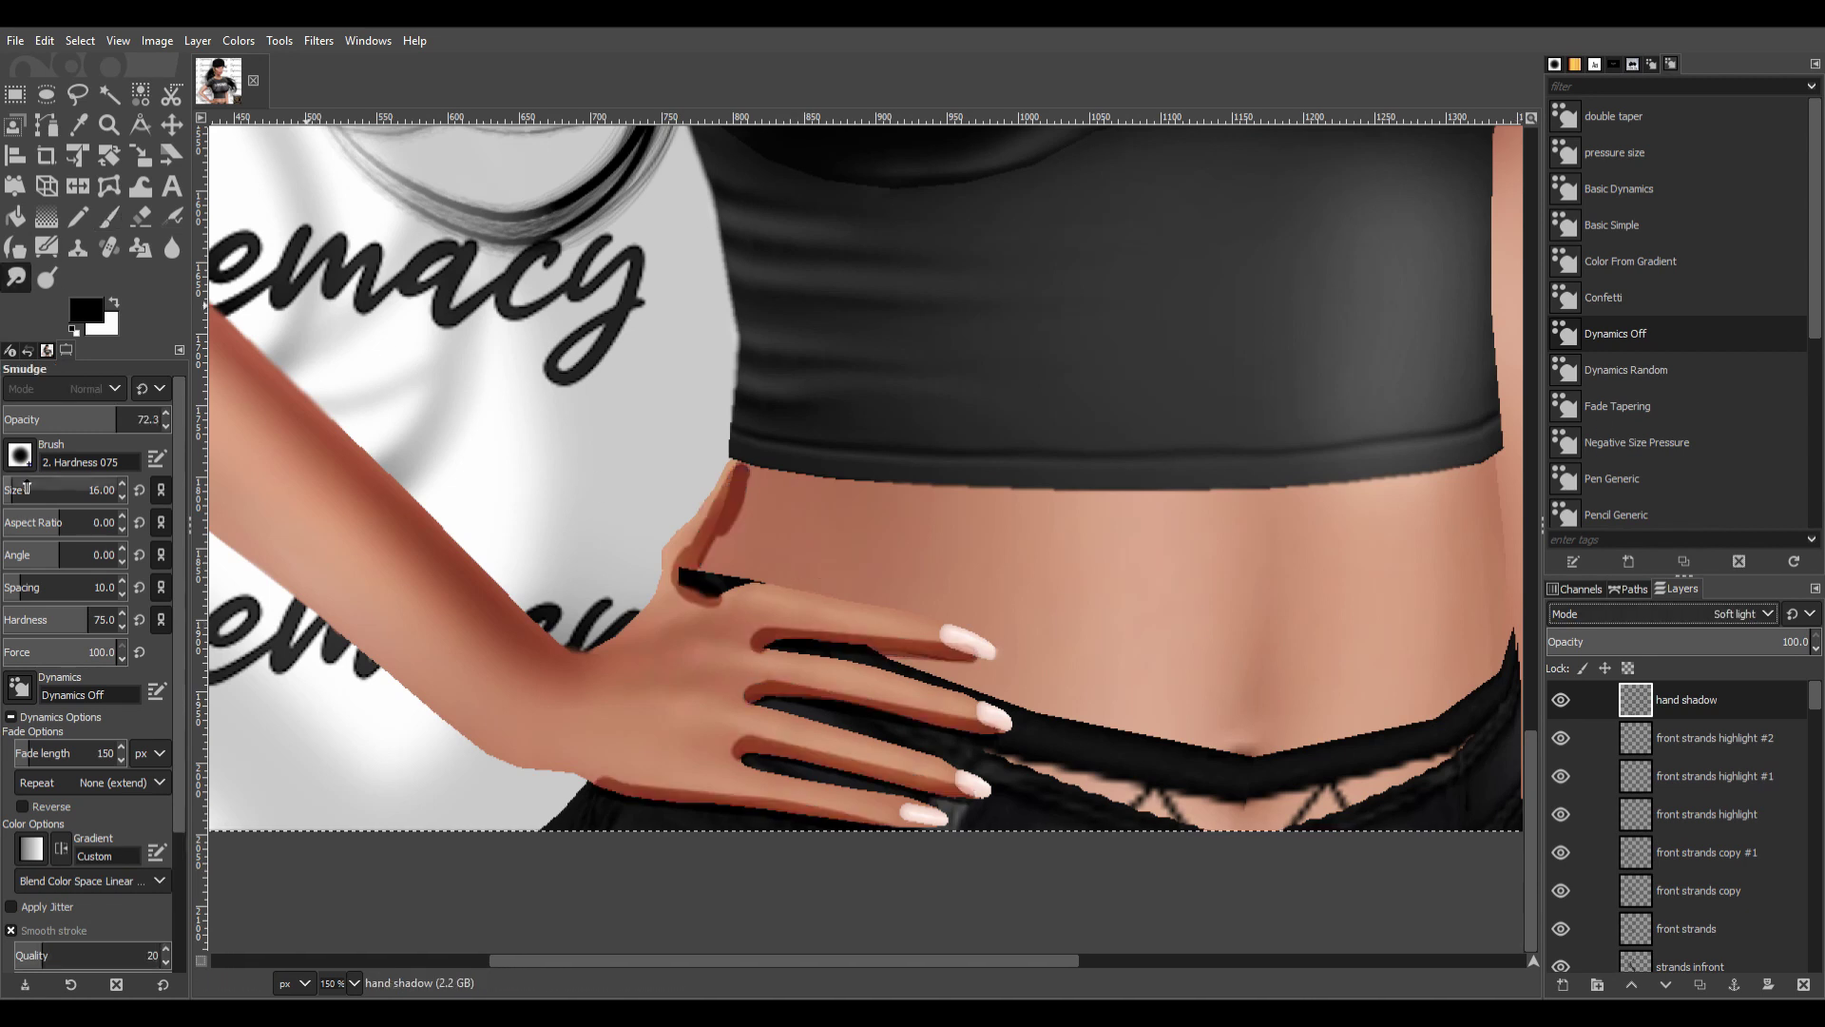
key("s")
left_click_drag(772, 635, 776, 699)
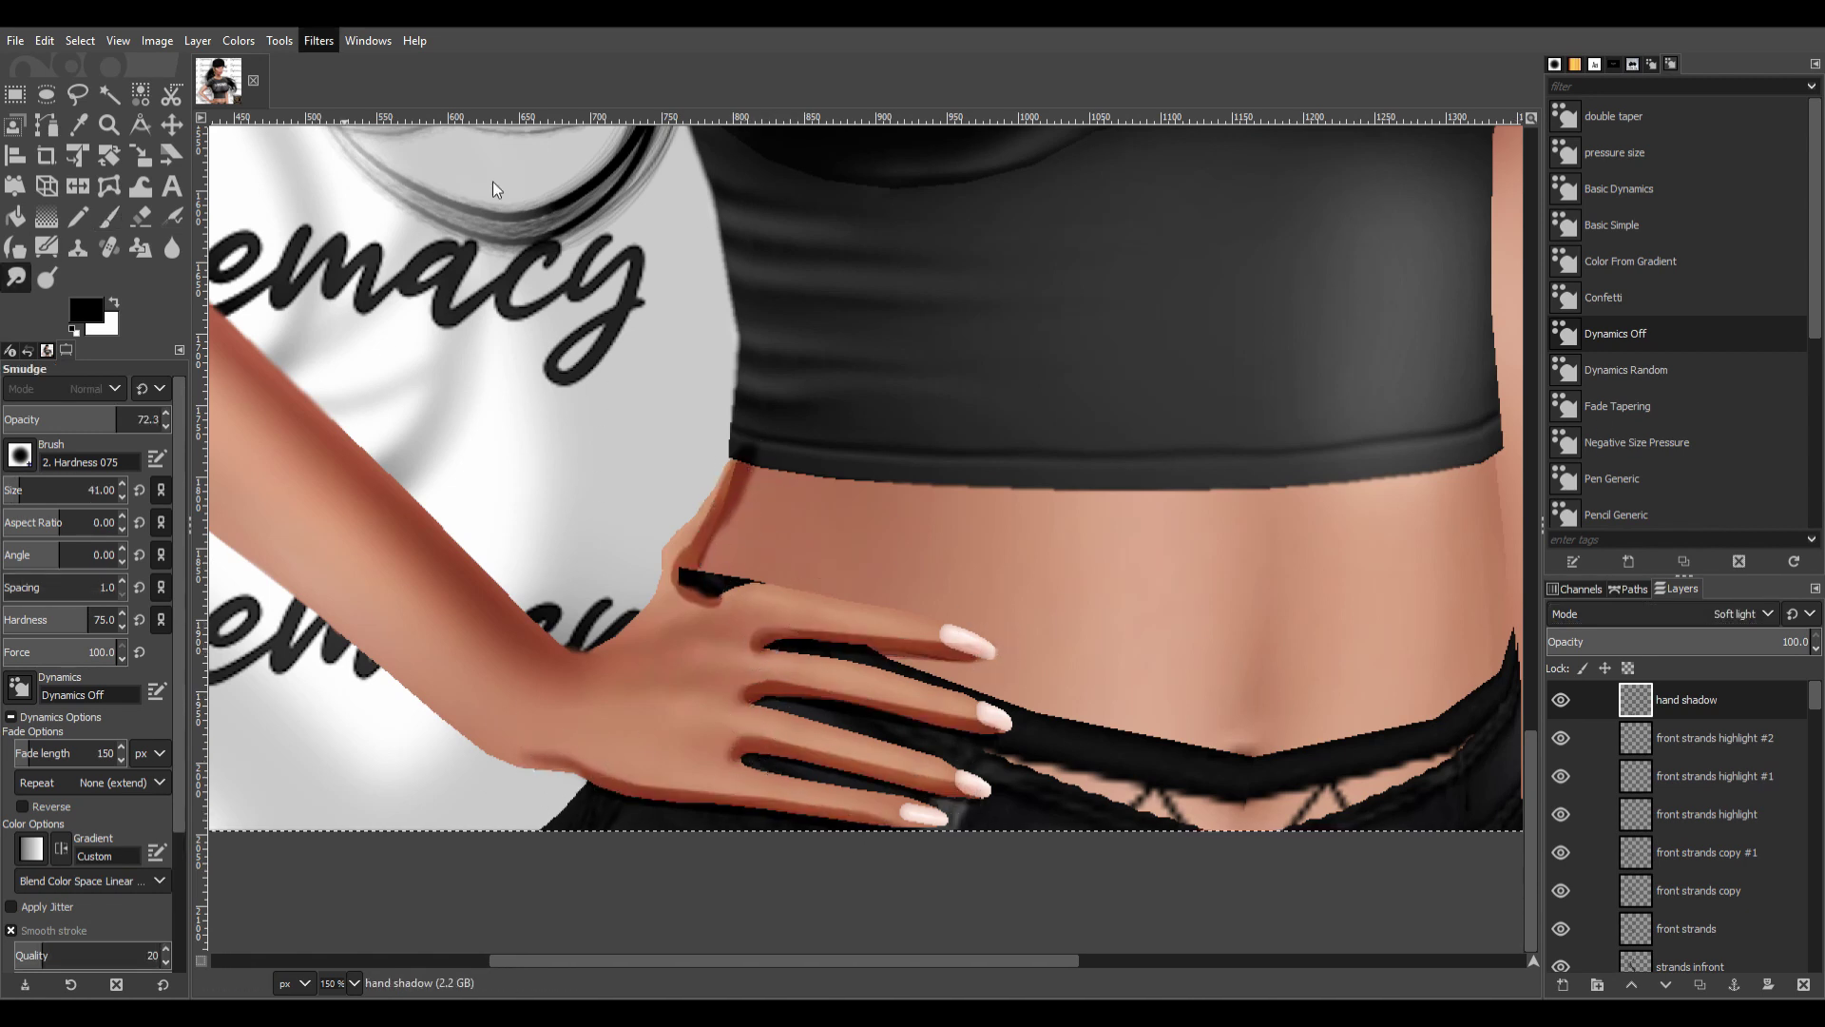
key("shift+e")
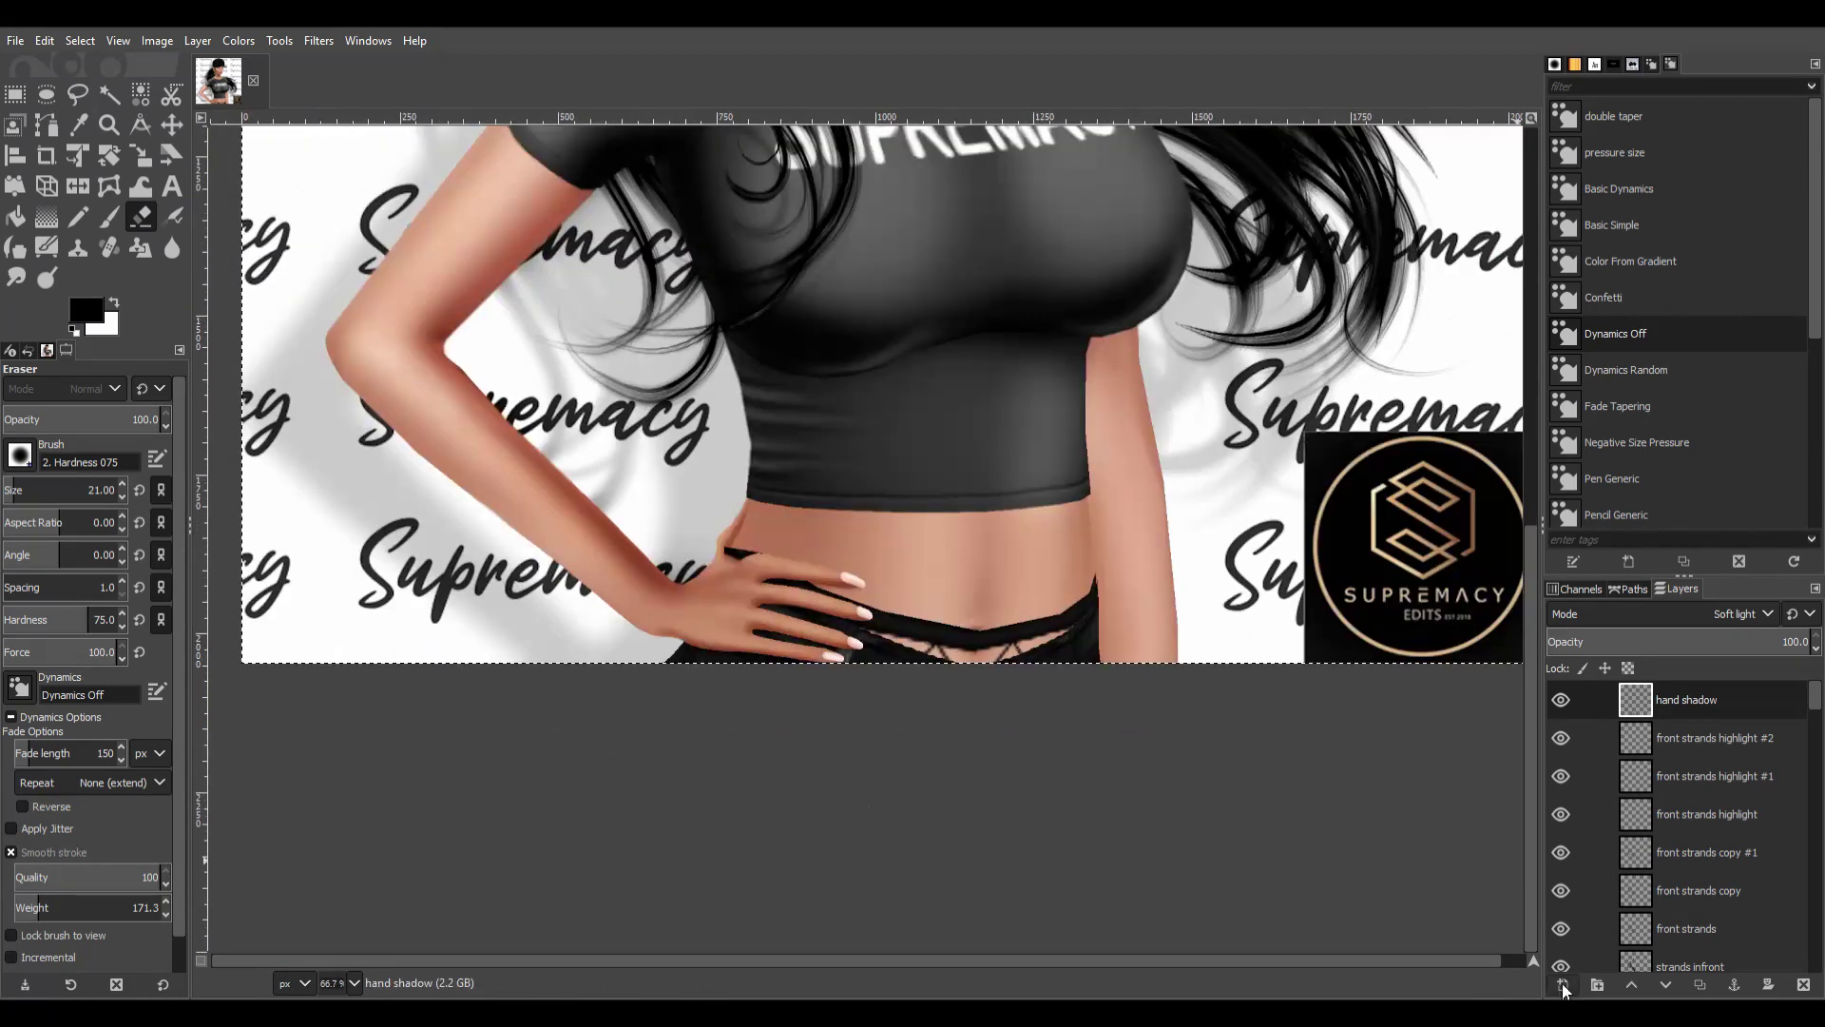
Paint smudged white finger highlights on a new Soft light 'hand highlight' layer.
left_click(120, 298)
key("p")
key("2")
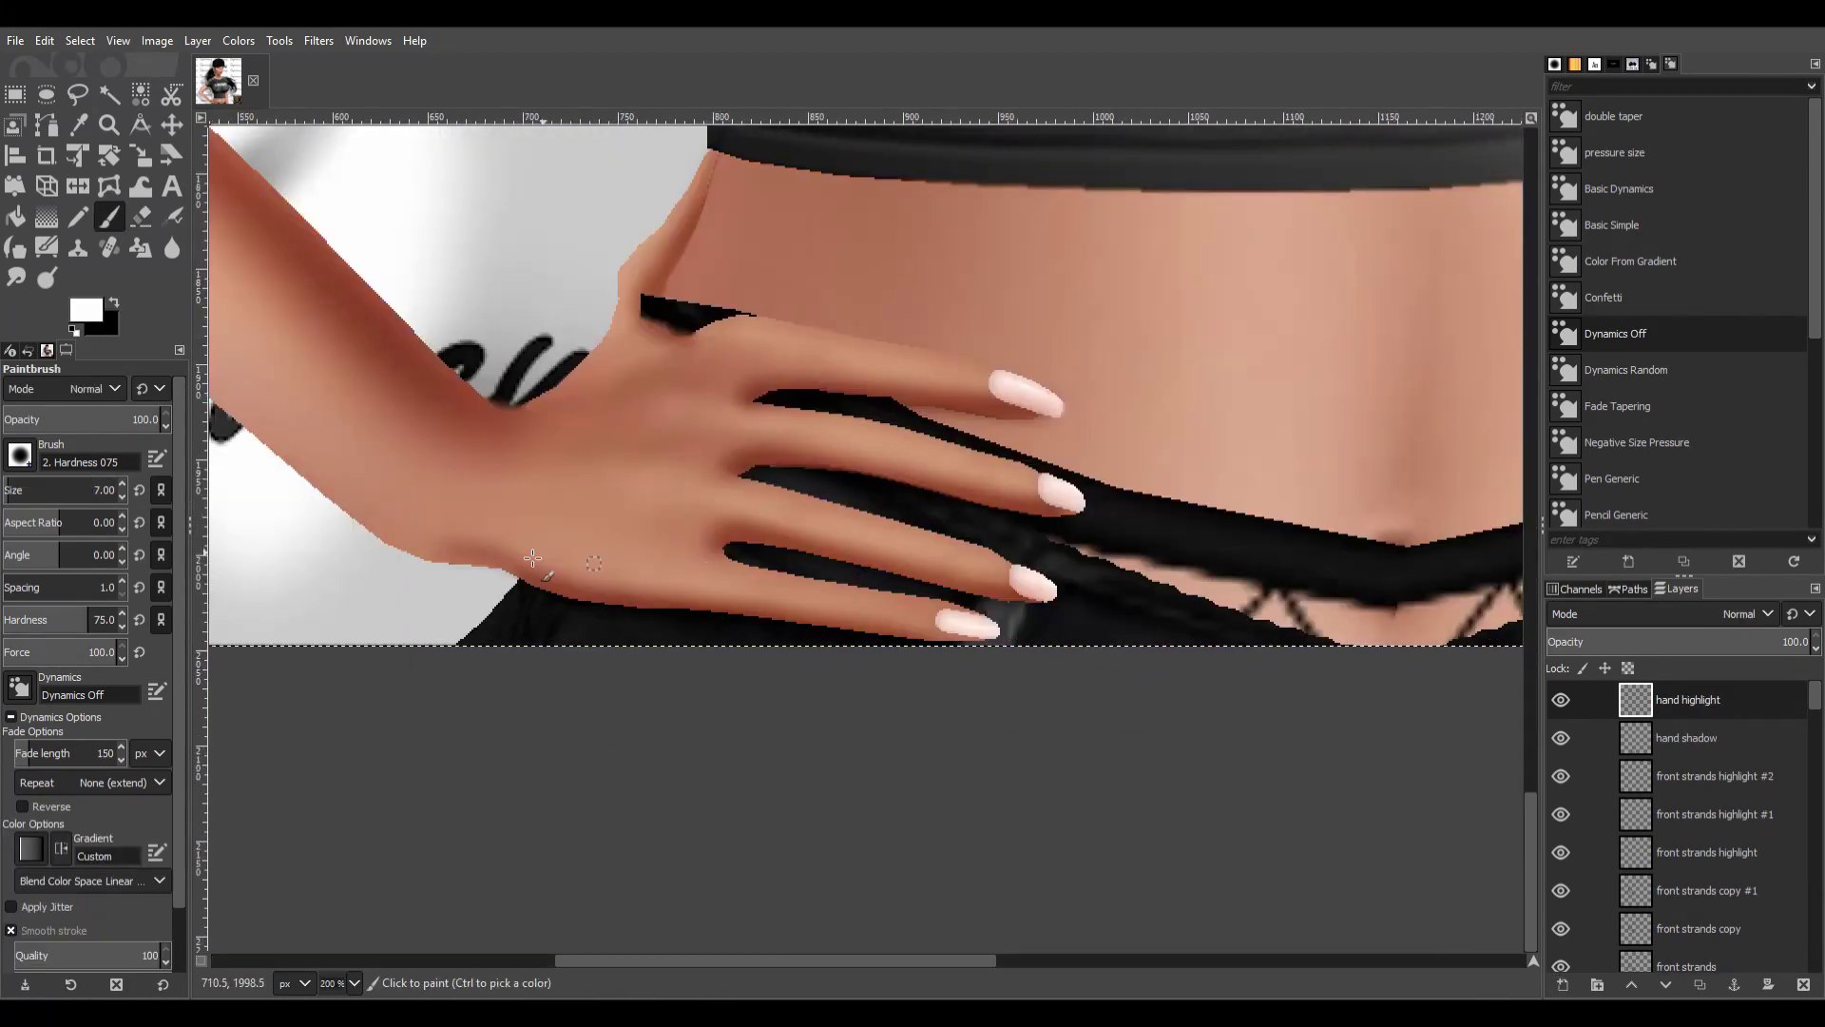
left_click_drag(709, 584, 974, 627)
left_click(734, 504)
left_click(1013, 568, "shift")
left_click(760, 419)
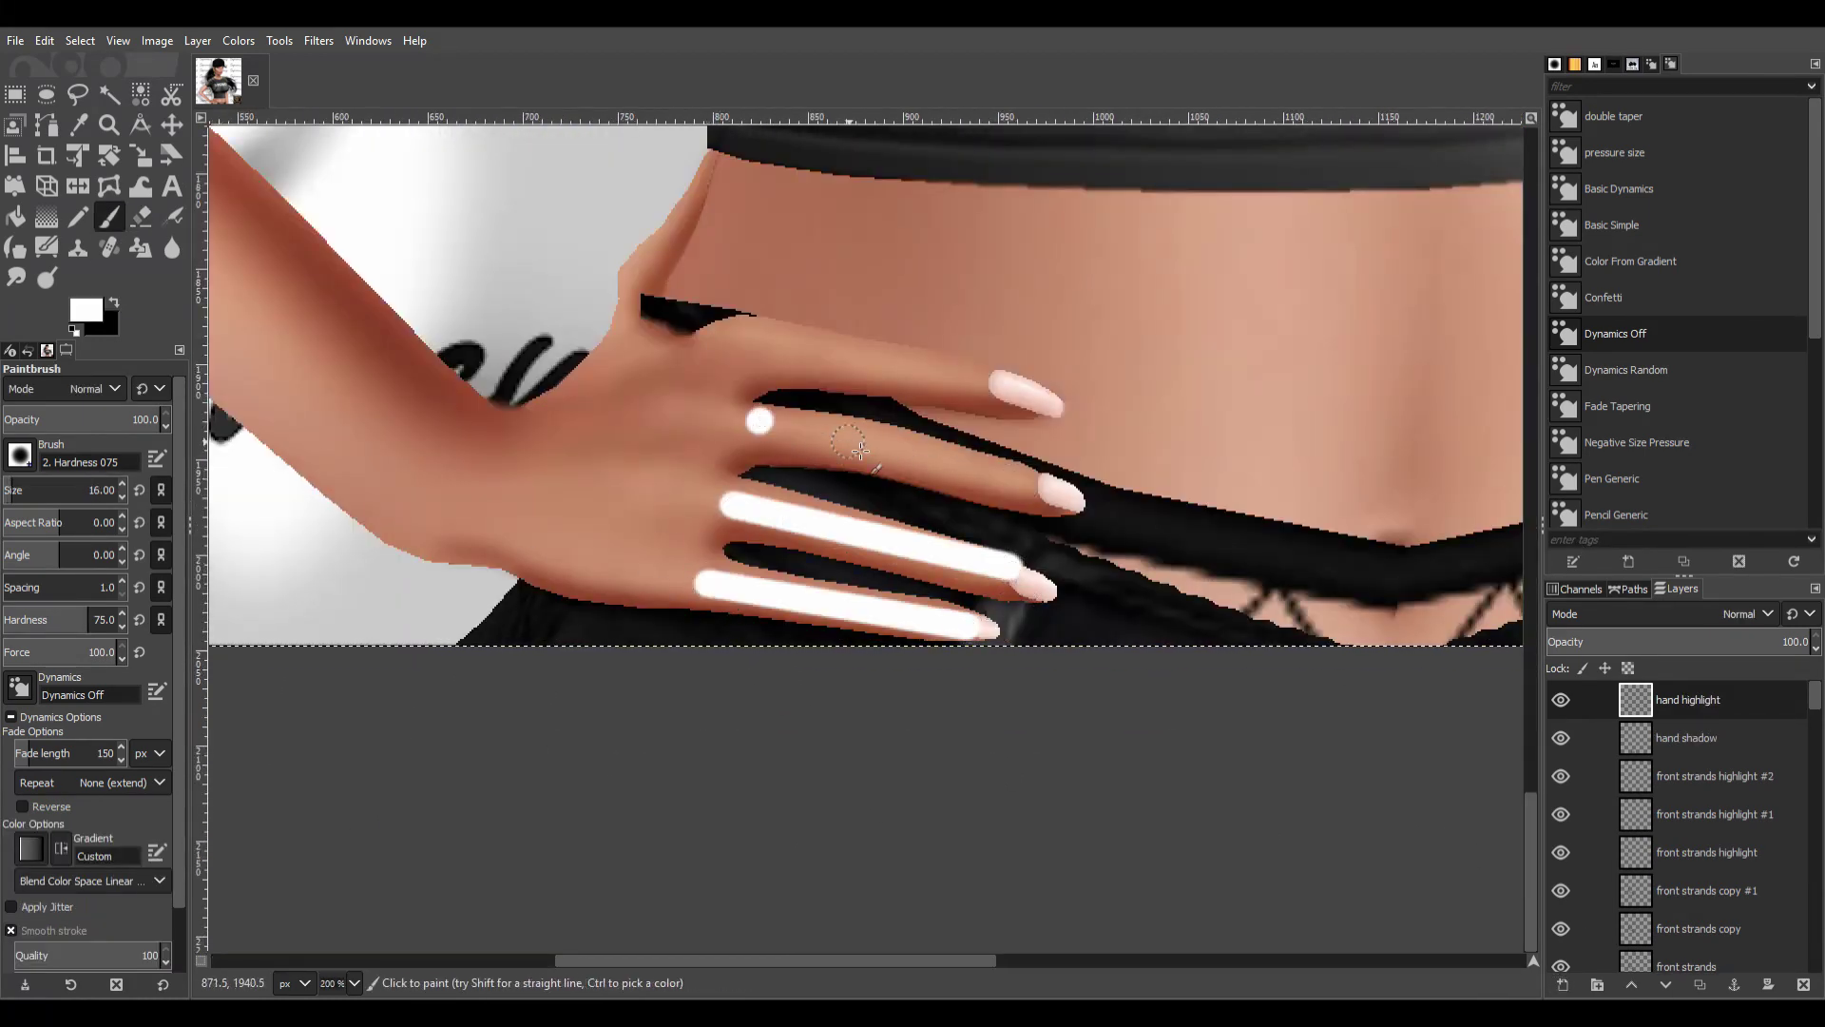
left_click(1057, 489, "shift")
left_click(730, 331)
left_click(1036, 395, "shift")
left_click(1744, 613)
key("s")
left_click_drag(665, 504, 742, 504)
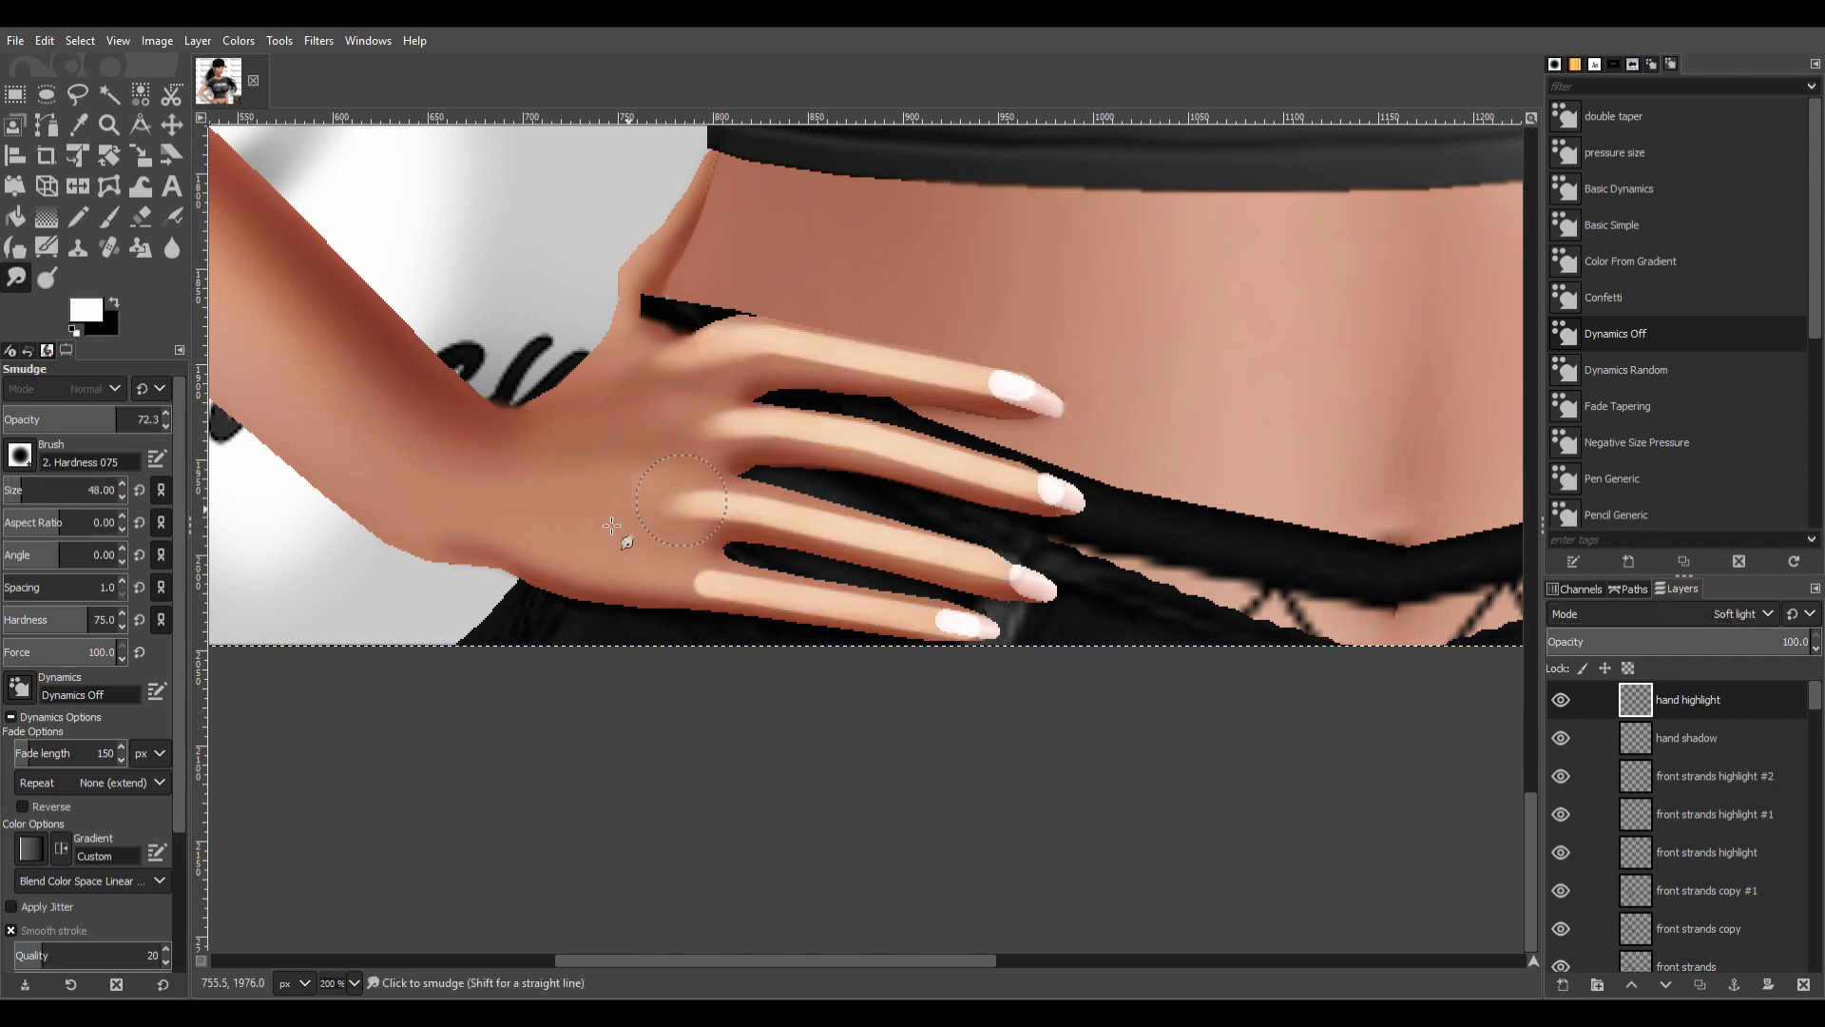
left_click_drag(647, 580, 703, 580)
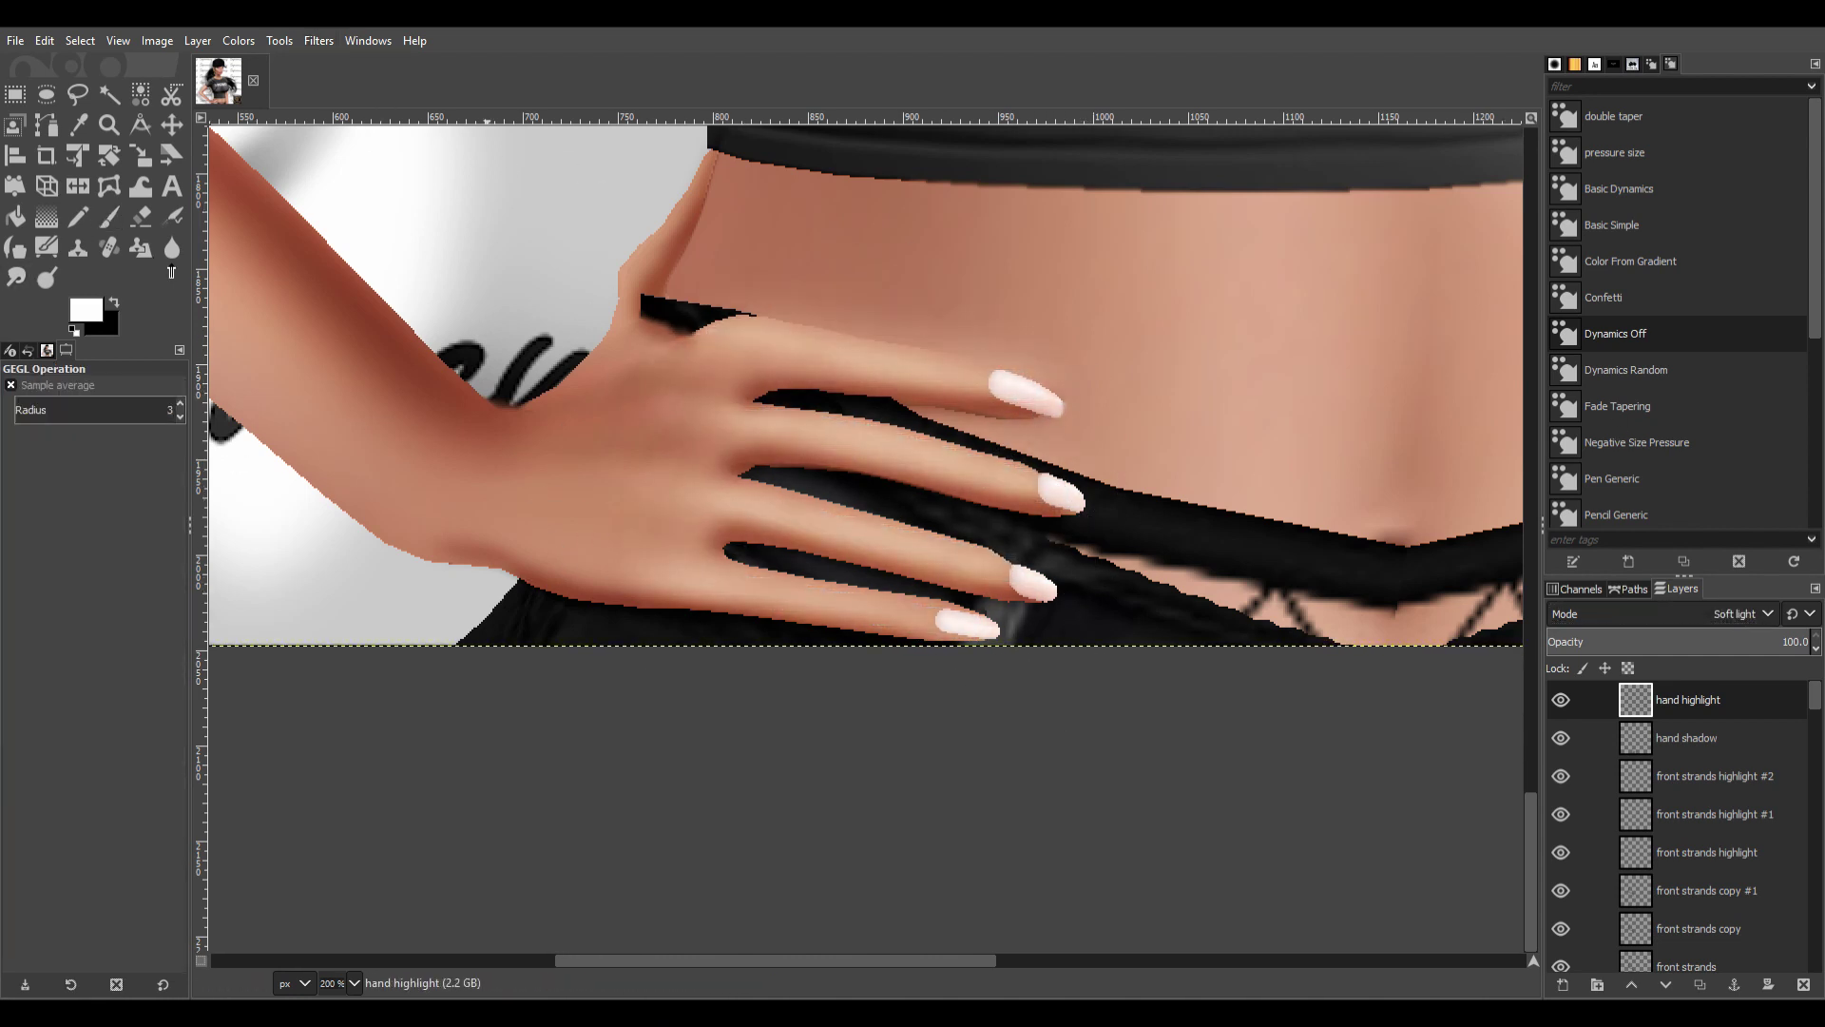
Erase excess highlight from the top finger's upper edge with a size 9 eraser.
left_click(140, 217)
left_click_drag(799, 299, 1041, 362)
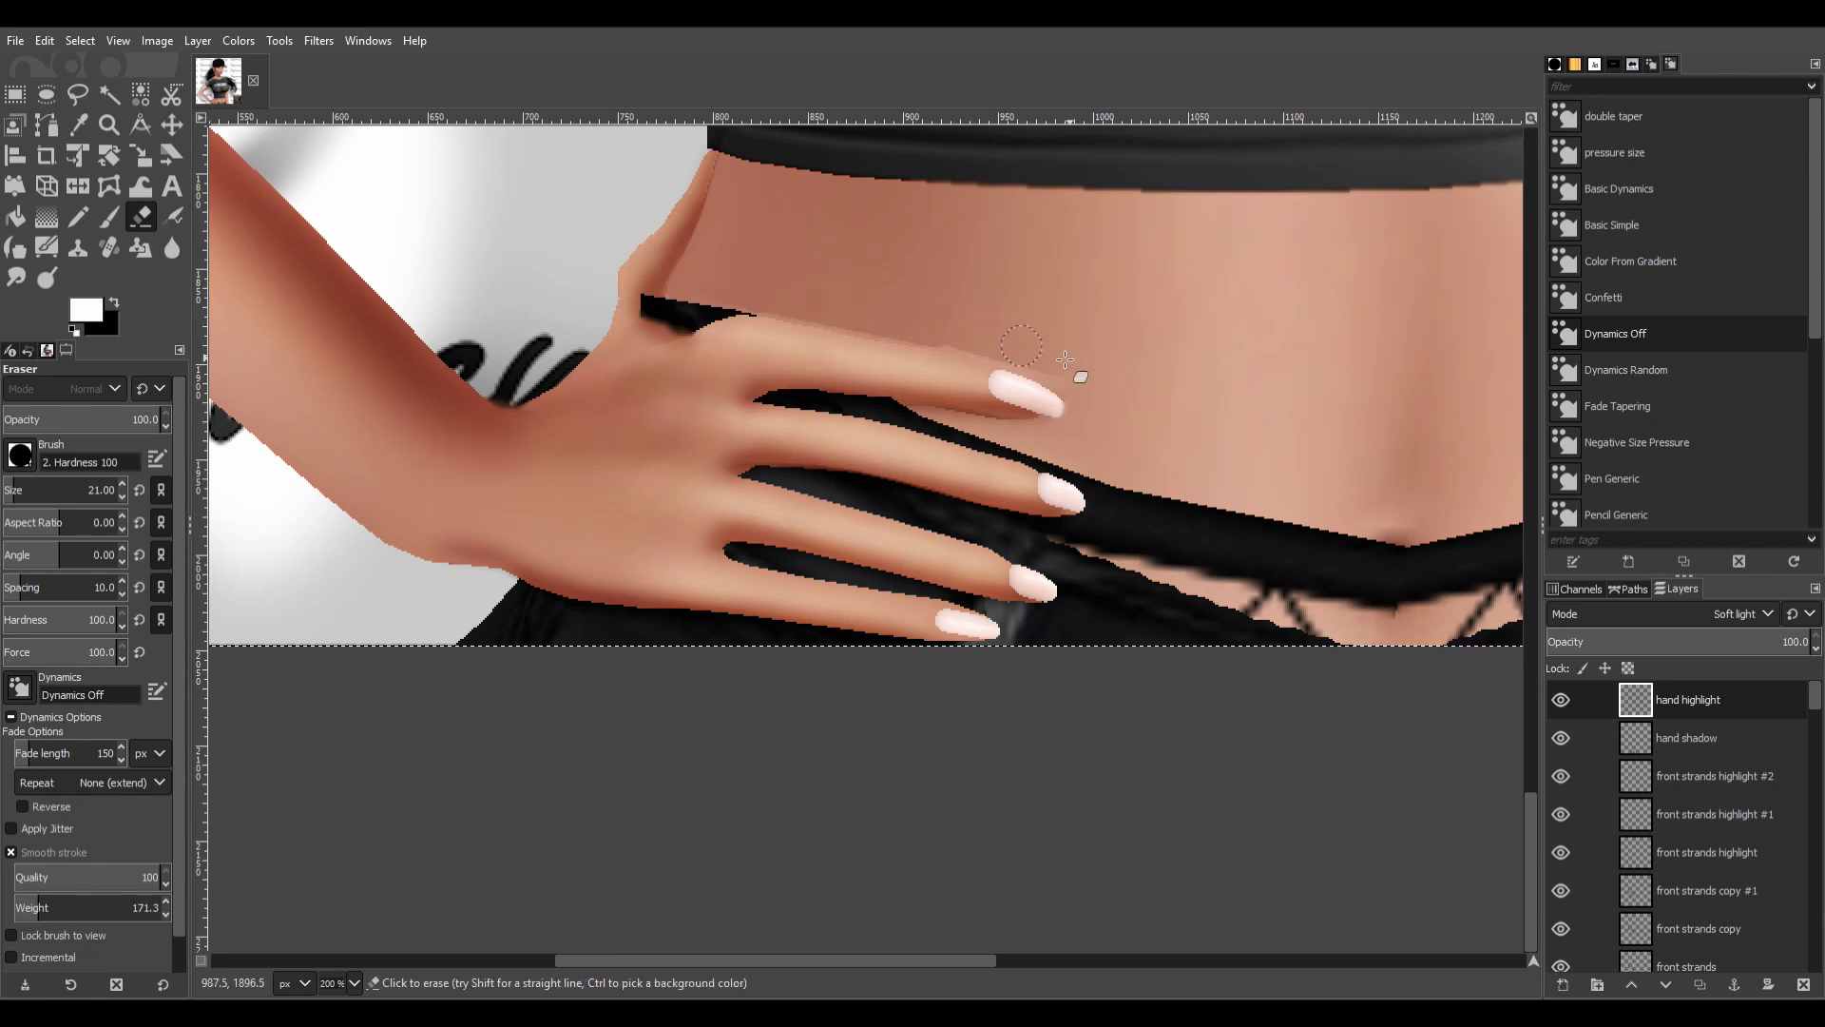
key("bracketleft")
key("bracketleft")
key("bracketleft")
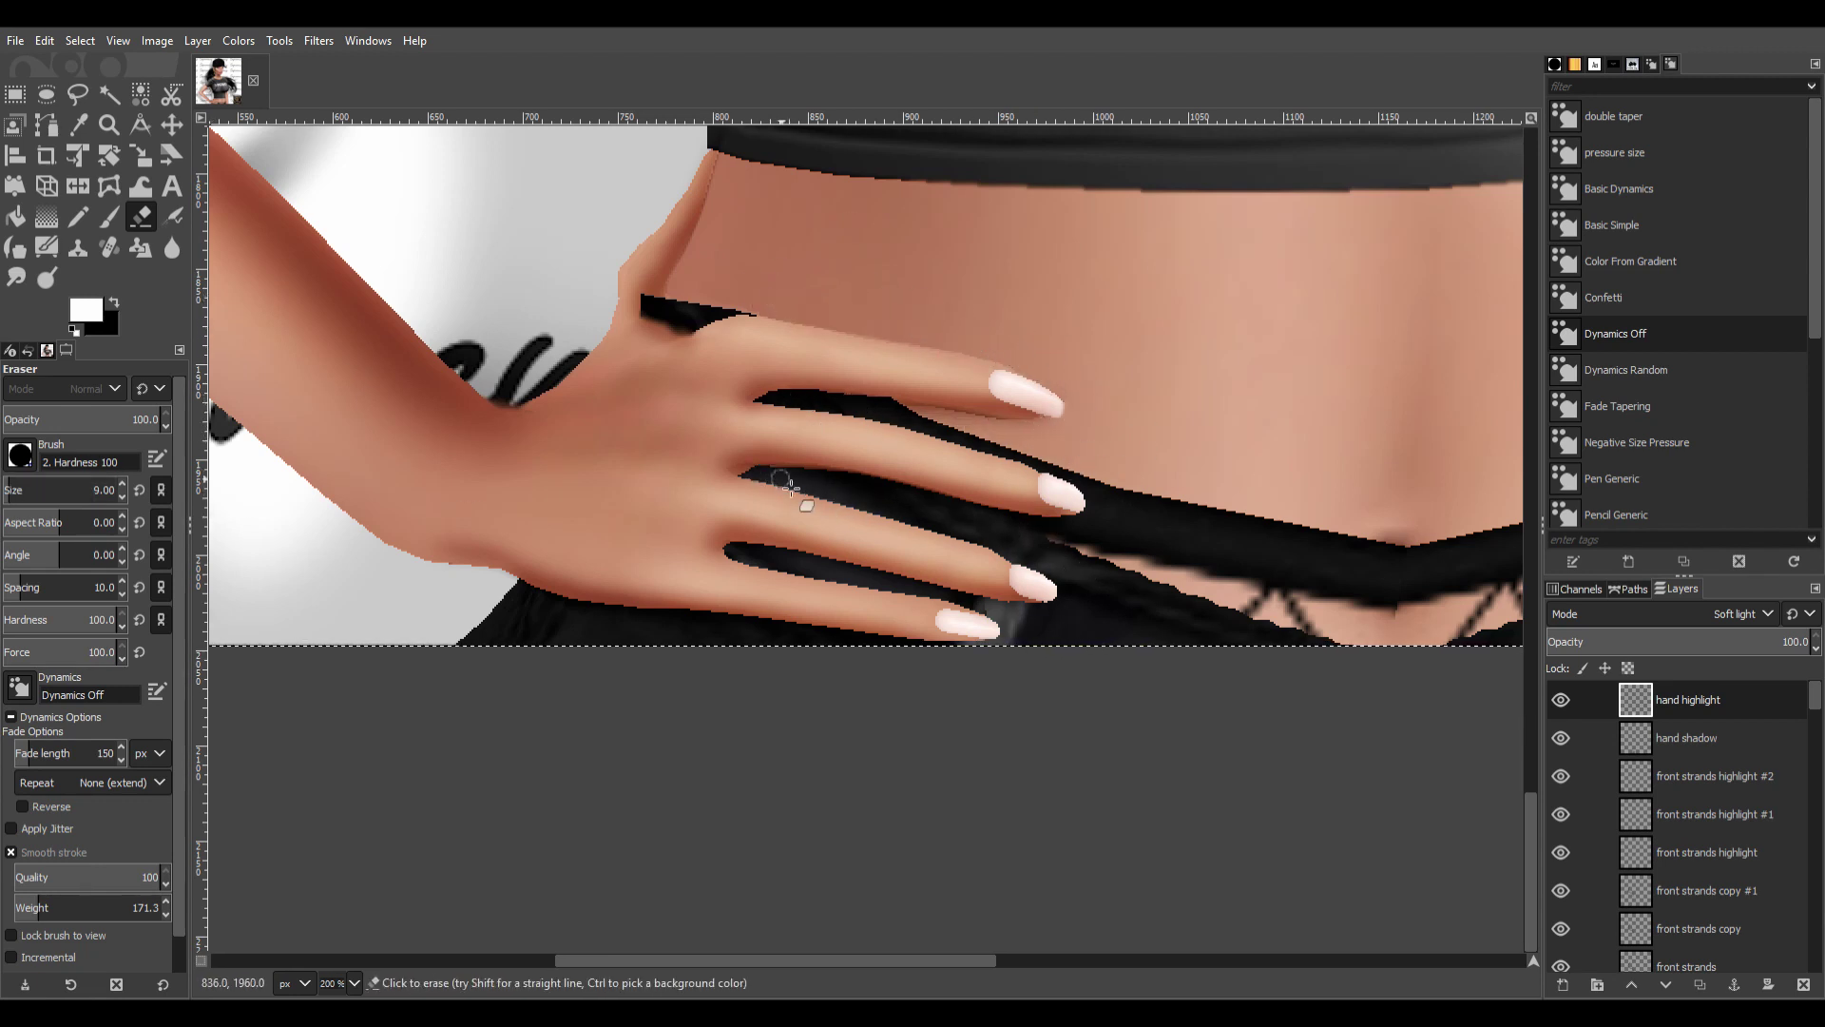
key("s")
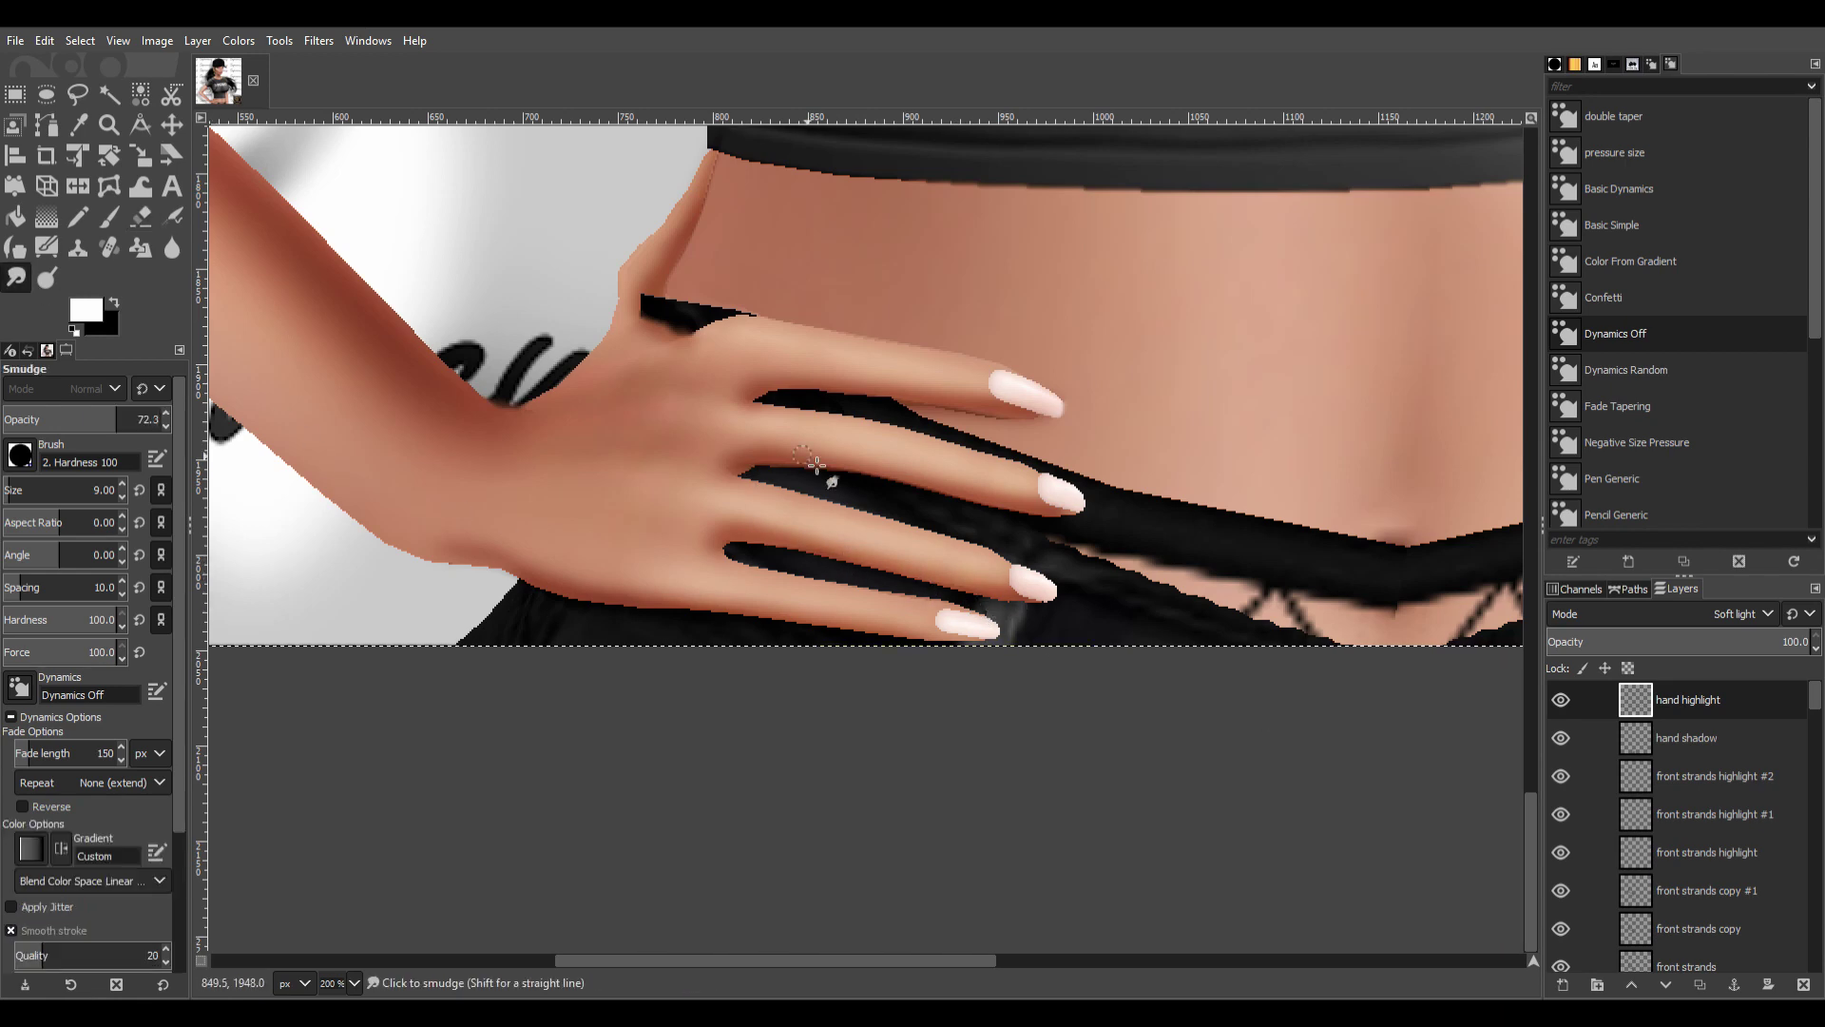
scroll(816, 464, "down", 3)
scroll(843, 782, "up", 2)
scroll(903, 856, "up", 1)
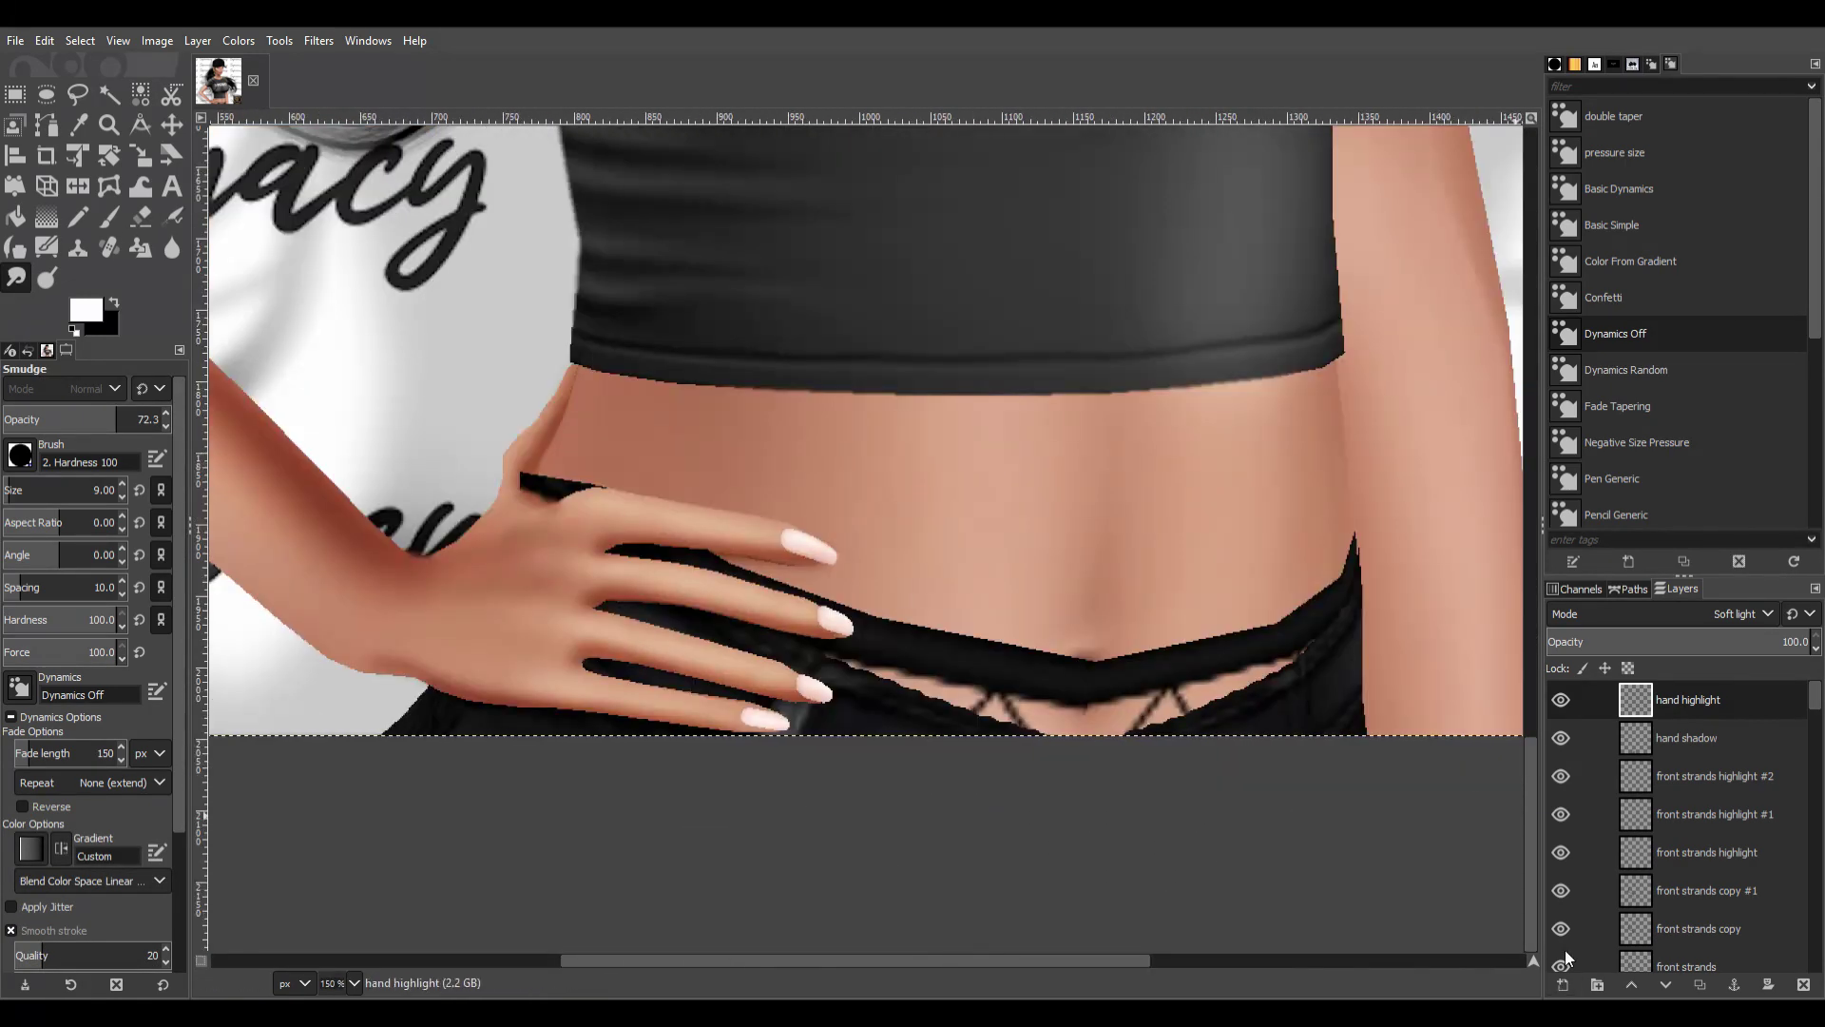
Paint magenta-pink colour onto each fingernail.
key("3")
key("p")
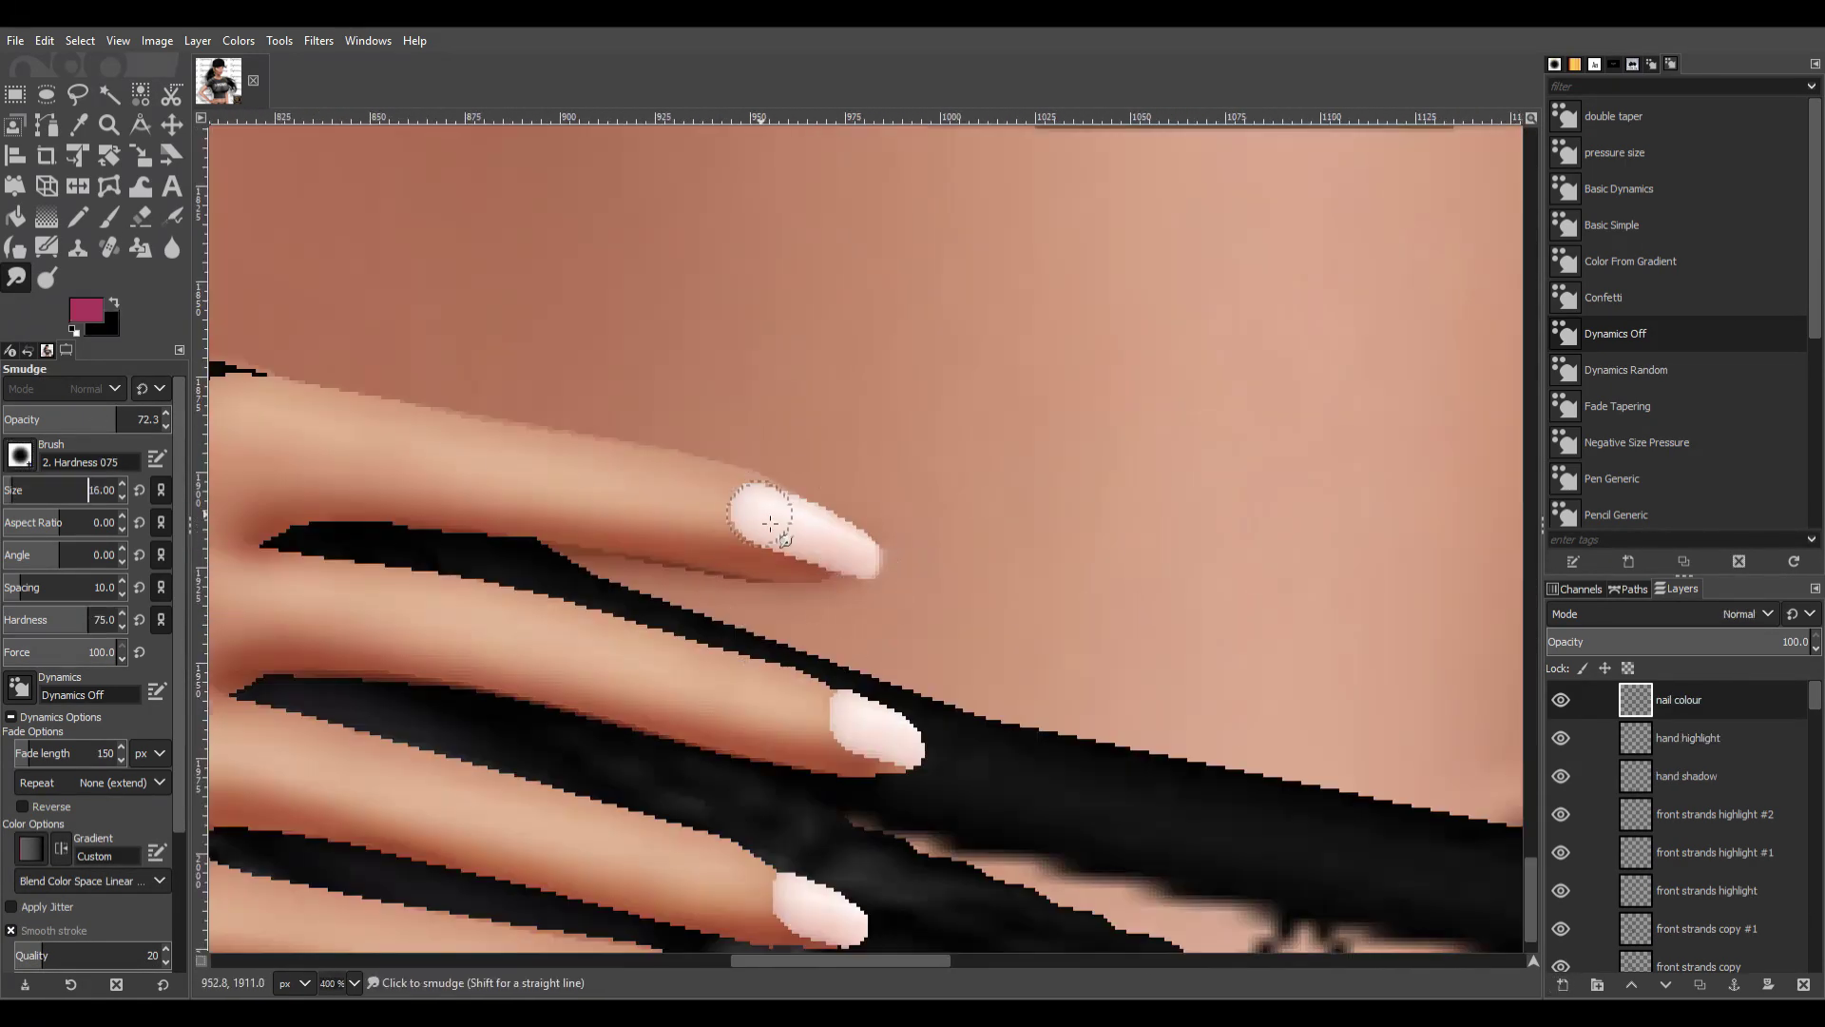
left_click_drag(760, 509, 856, 542)
left_click_drag(846, 718, 877, 730)
scroll(875, 727, "down", 2)
left_click_drag(794, 818, 842, 837)
left_click_drag(656, 898, 727, 913)
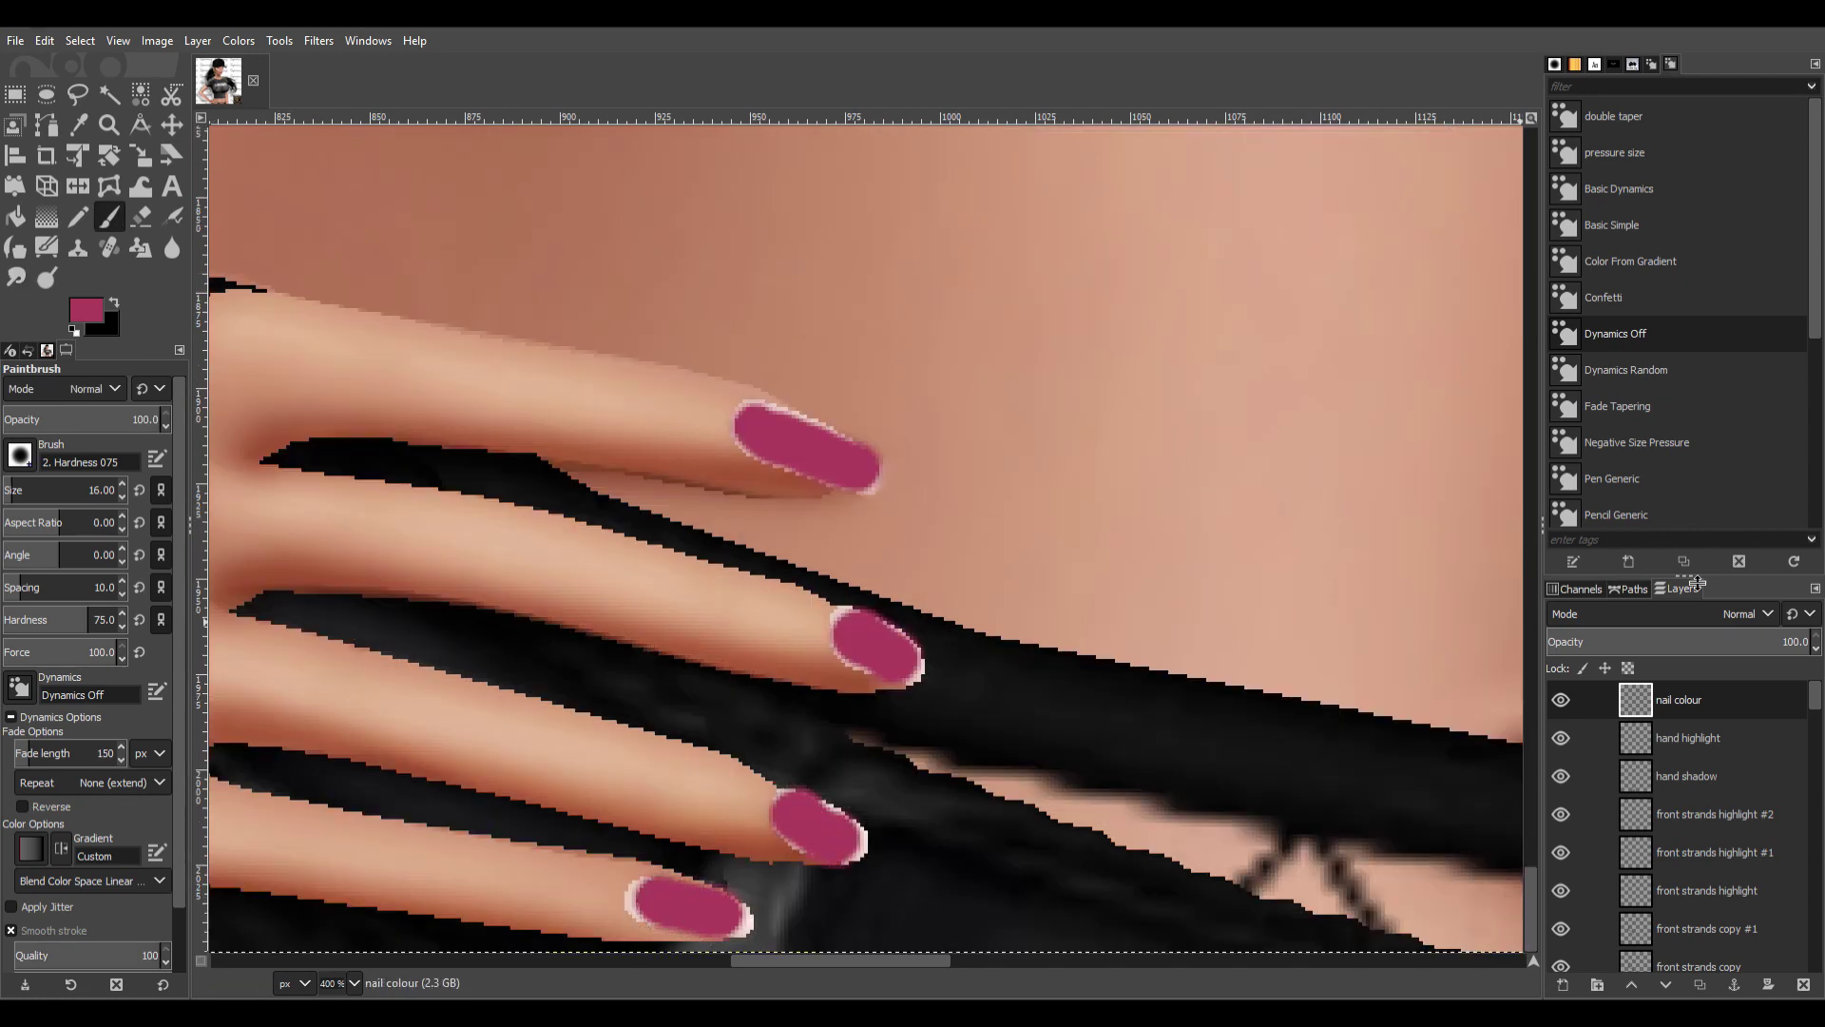
mouse_move(1737, 641)
left_mouse_down()
mouse_move(1669, 643)
mouse_move(1768, 642)
left_mouse_up()
scroll(1045, 571, "down", 3)
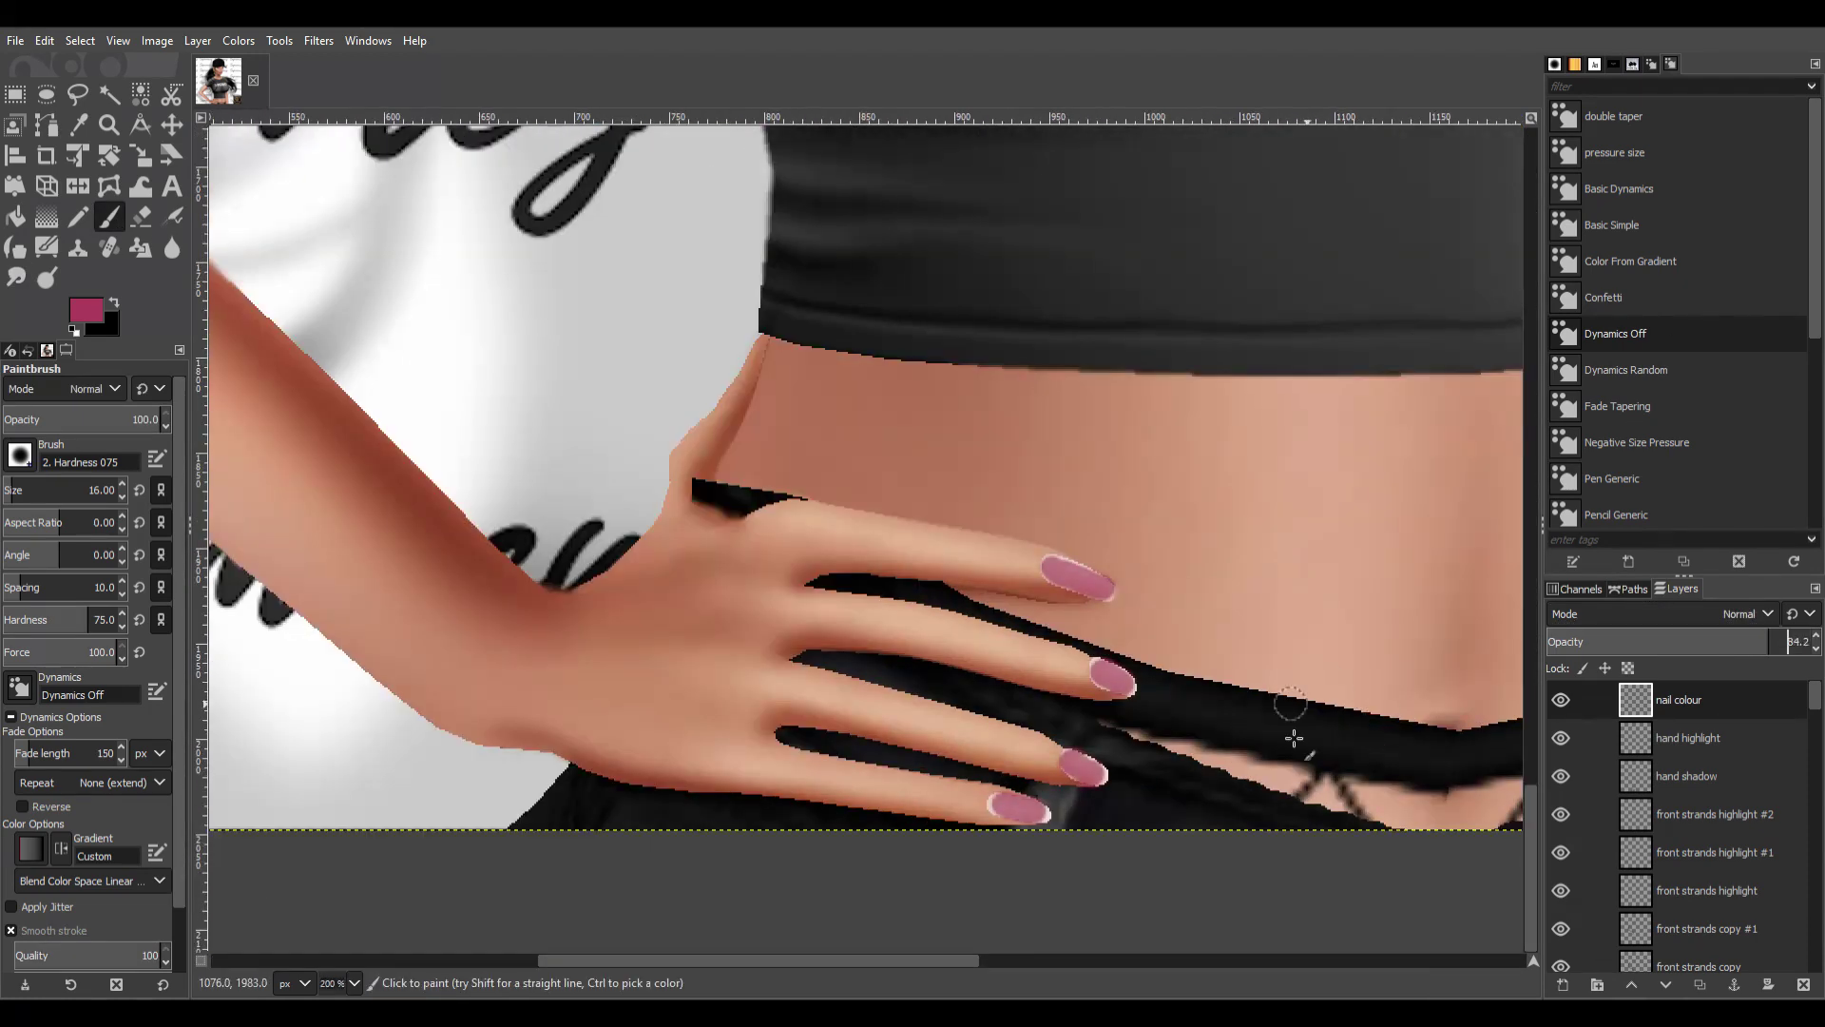
Smudge the top nail's tip into shape and erase stray nail colour.
key("s")
scroll(517, 274, "up", 4)
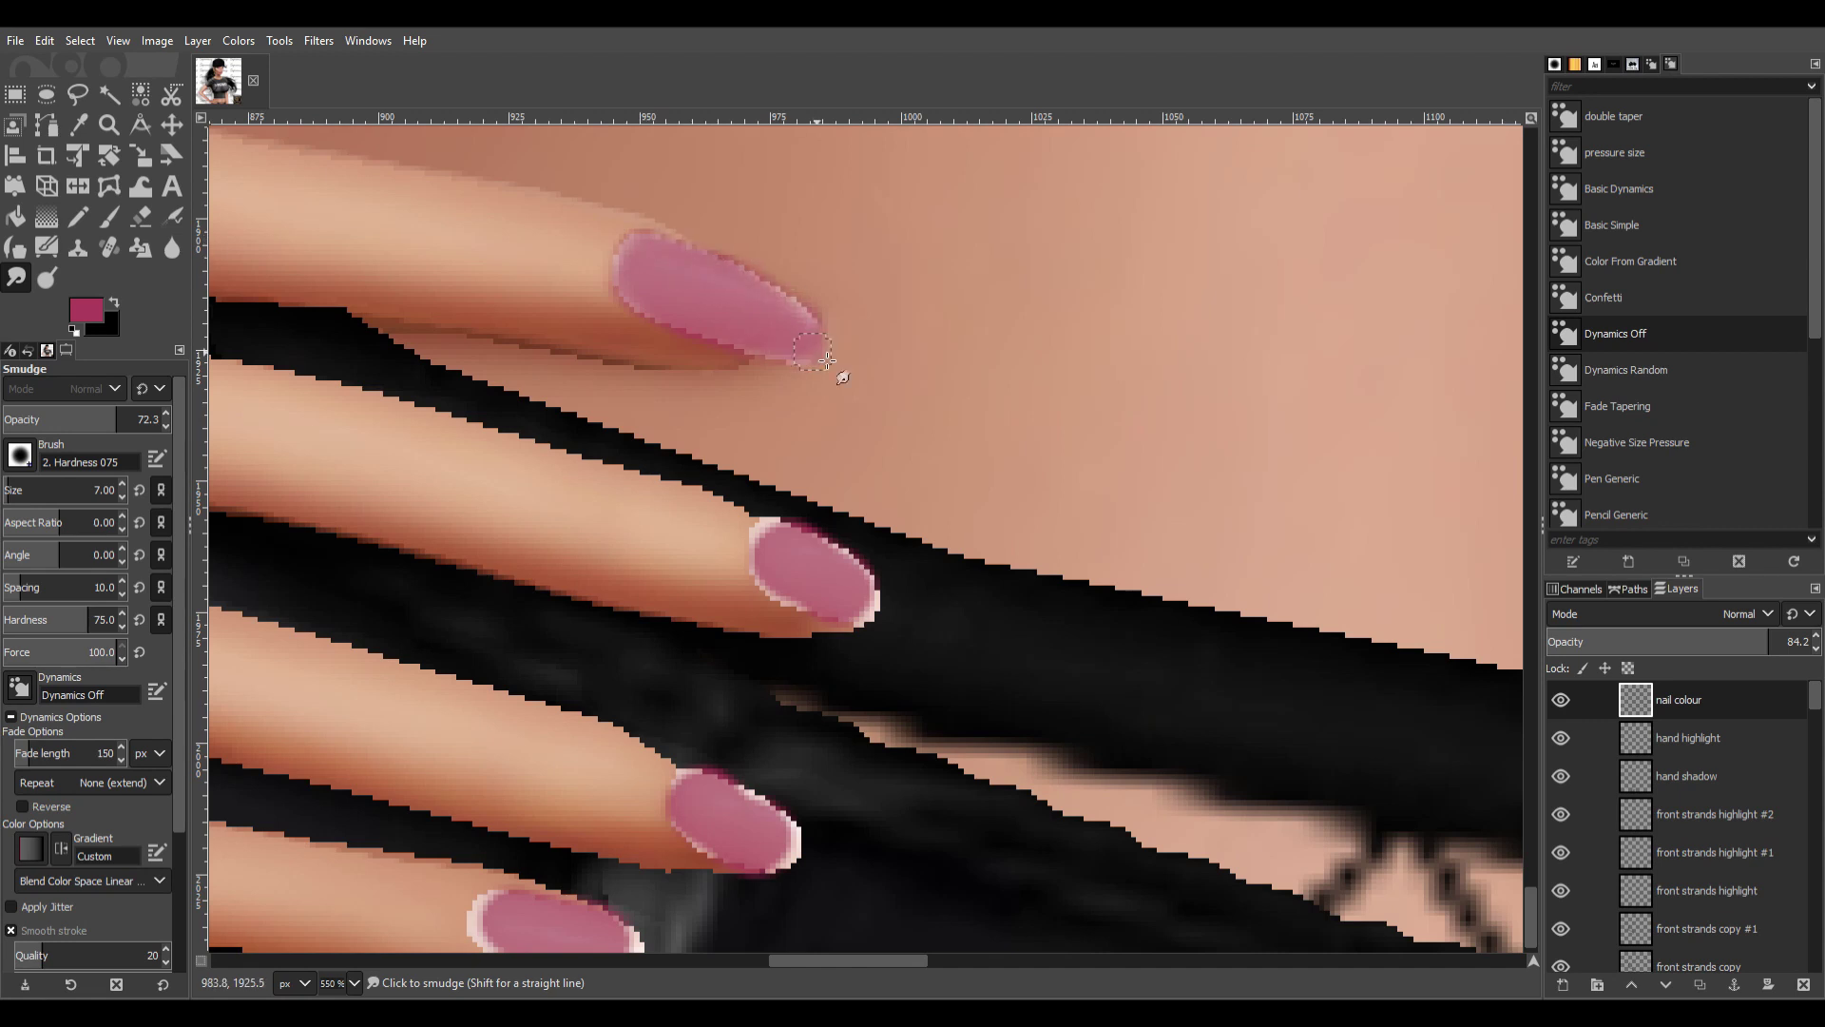
left_click_drag(827, 360, 816, 345)
left_click(111, 219)
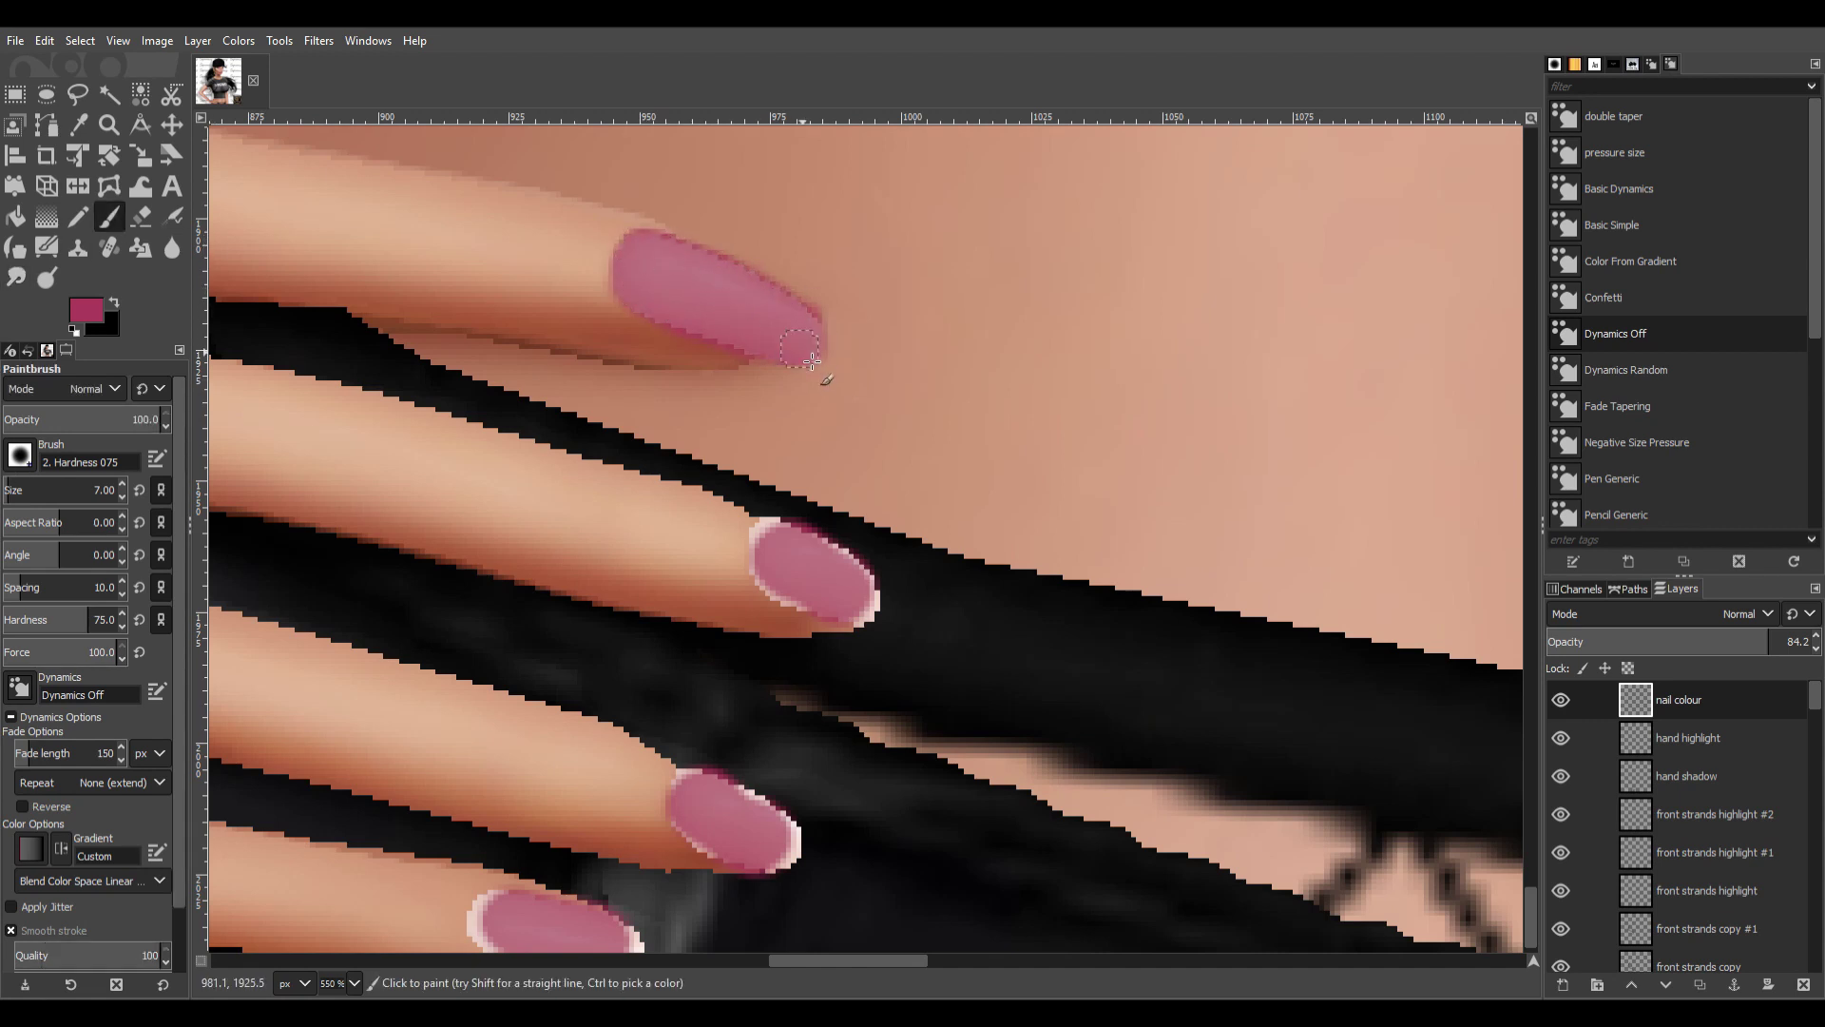
key("shift+e")
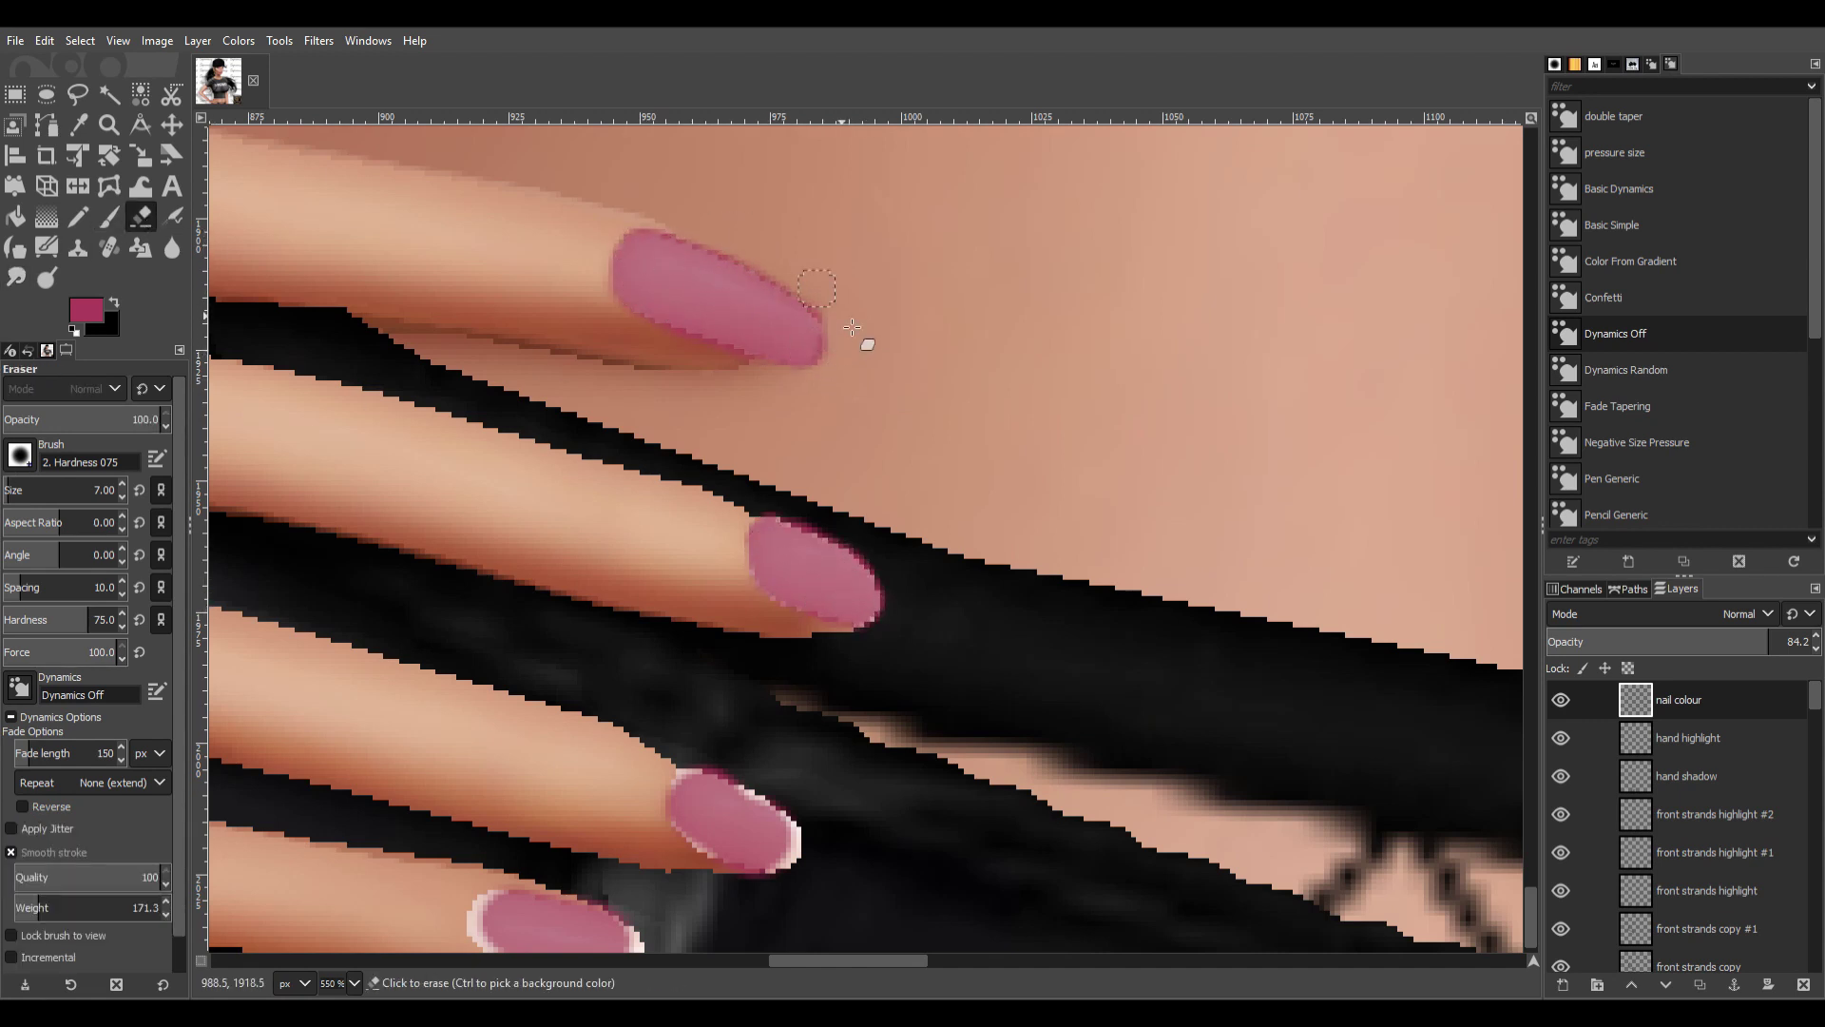
scroll(819, 469, "down", 1)
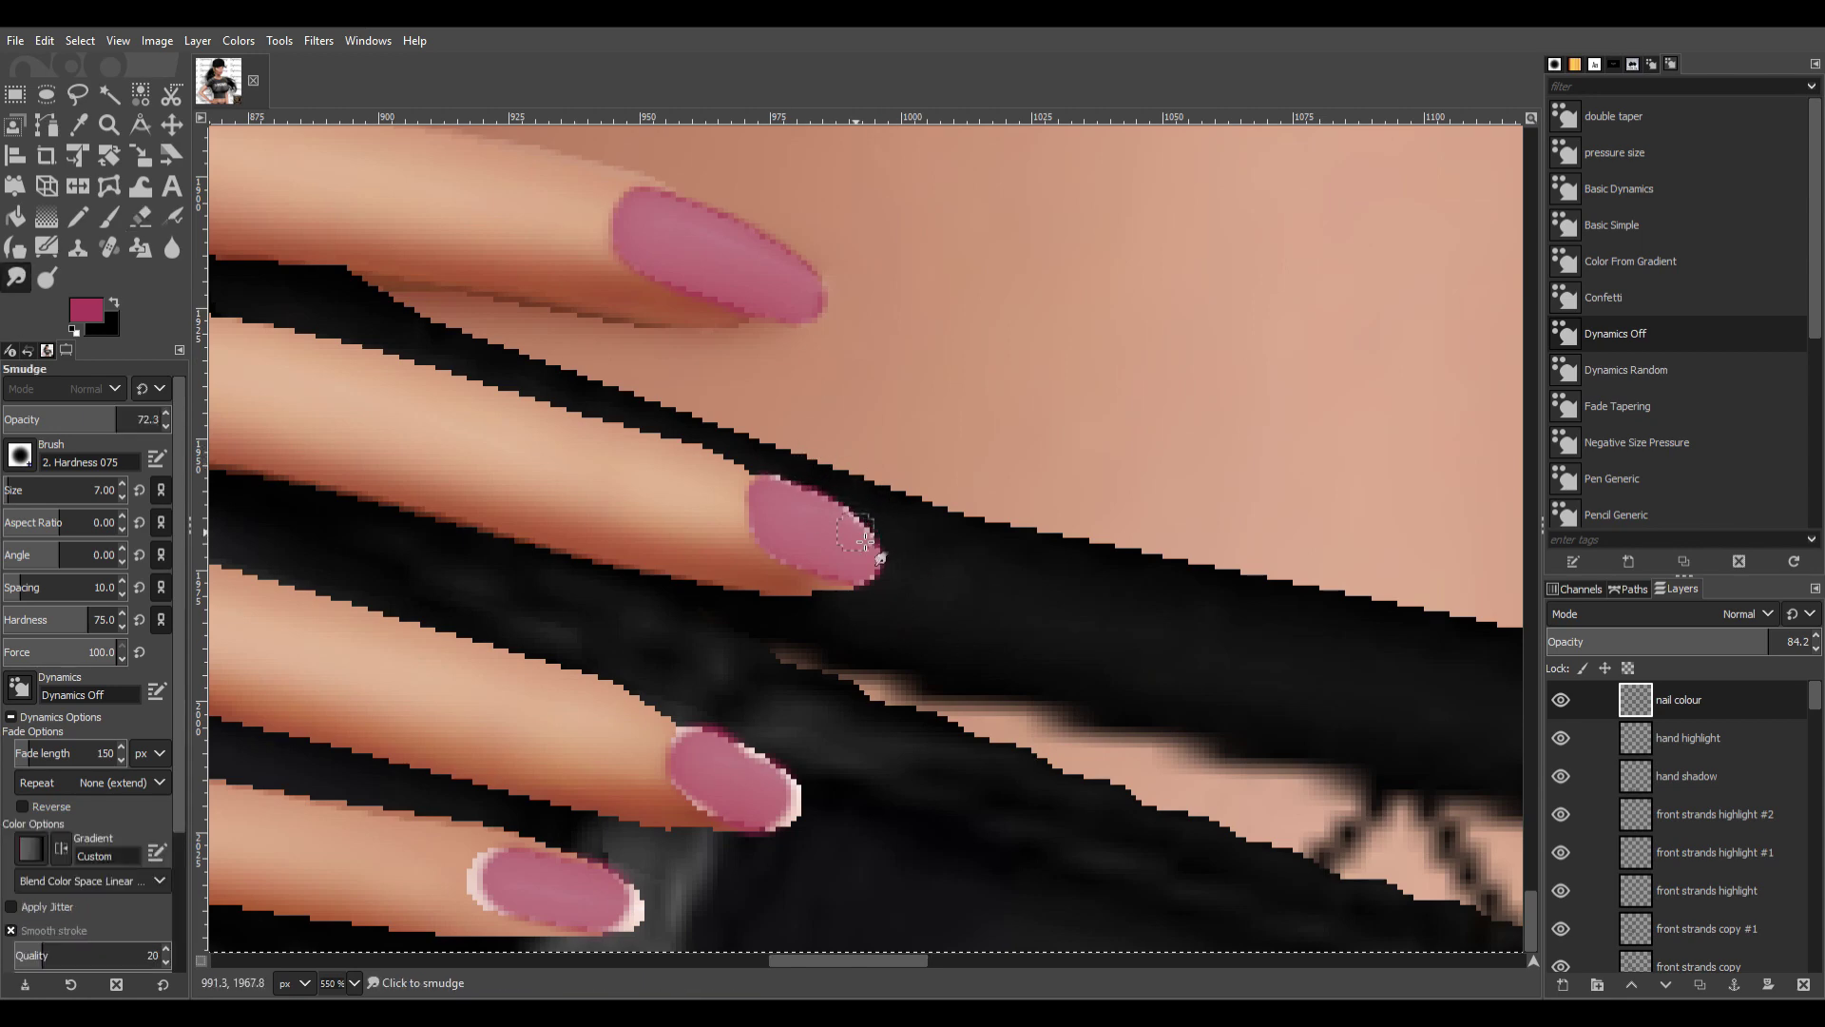
key("1")
key("4")
Touch up the nail colour and erase the excess for clean nail edges.
key("p")
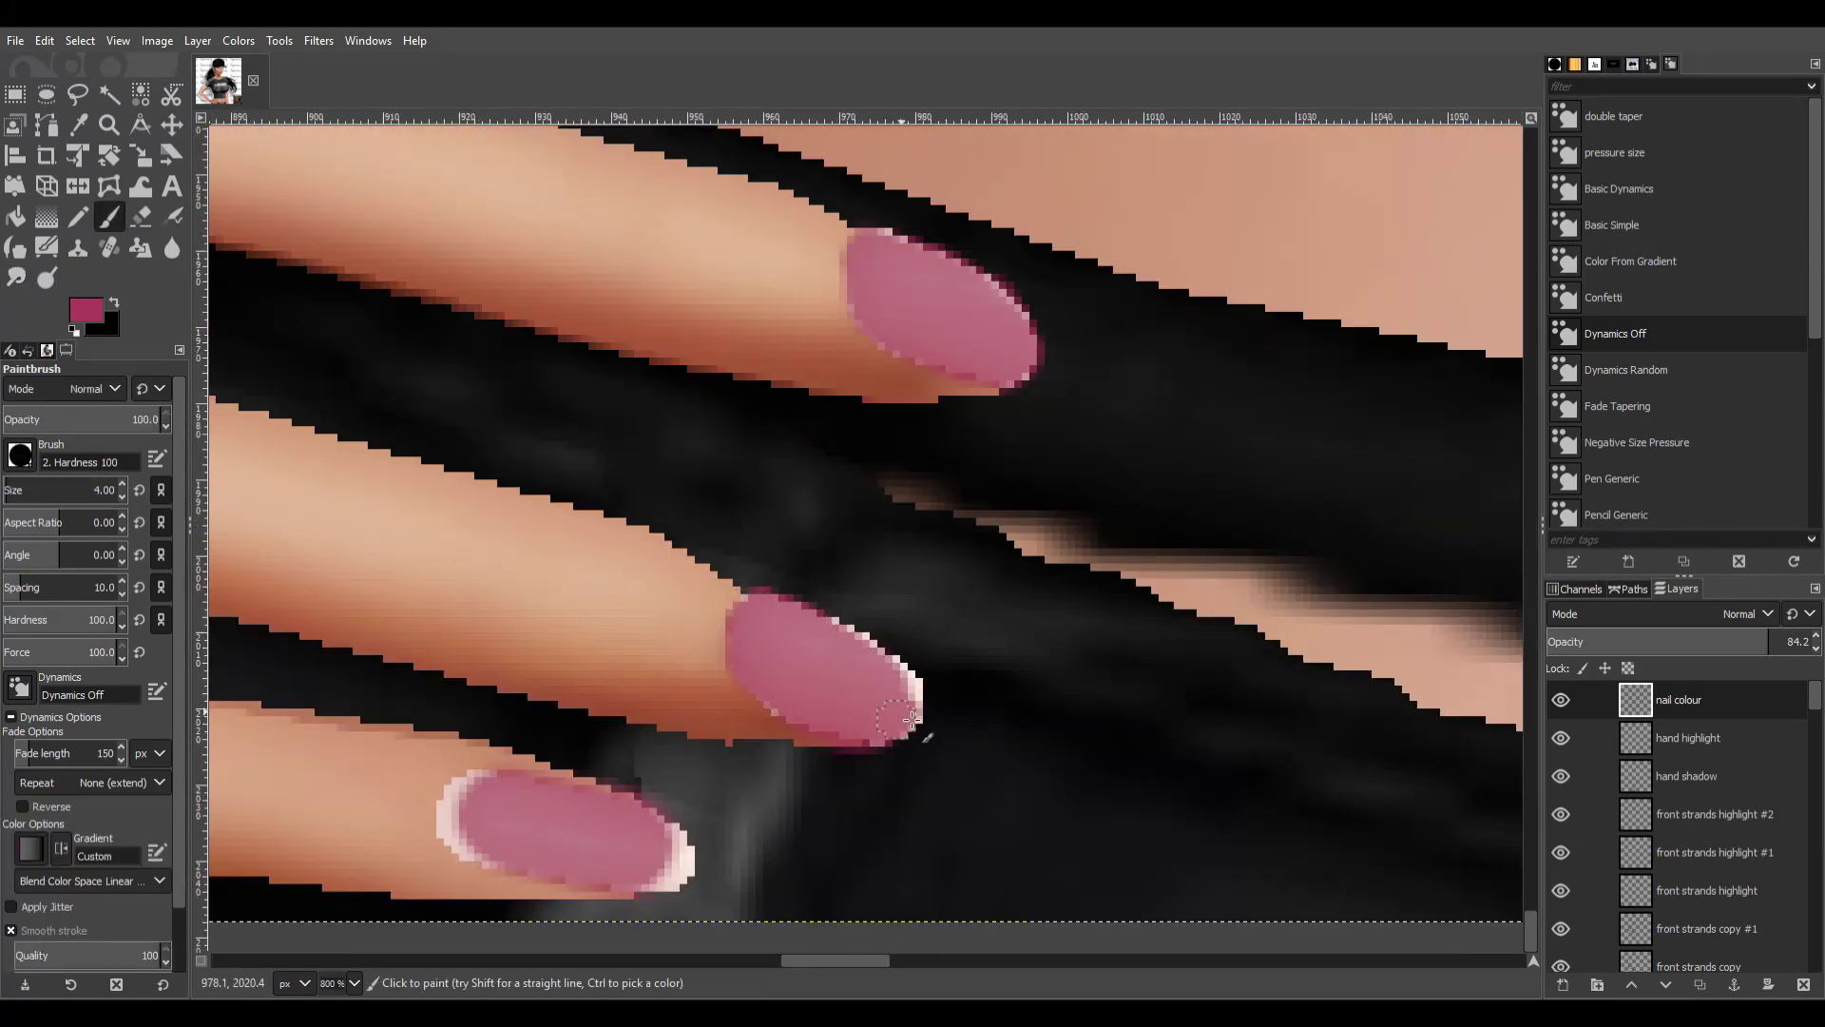
scroll(763, 627, "down", 6)
scroll(921, 553, "up", 5)
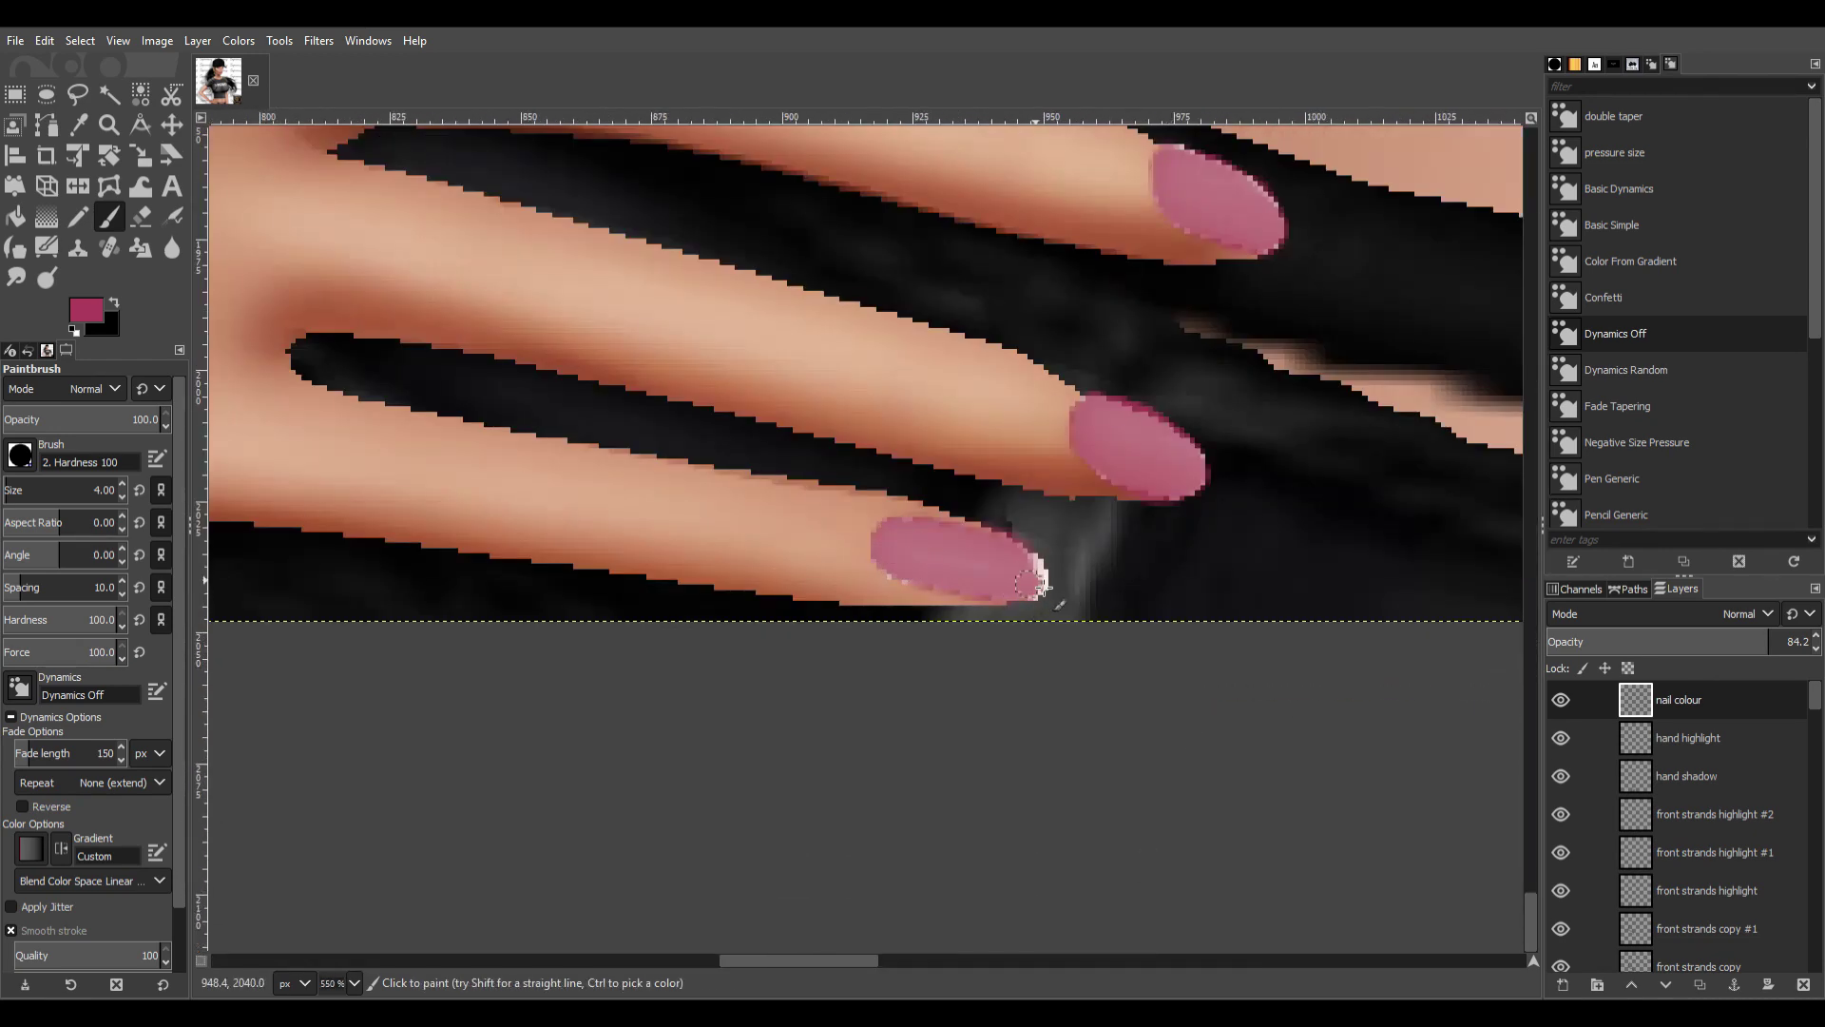
key("shift+e")
scroll(1079, 585, "down", 10)
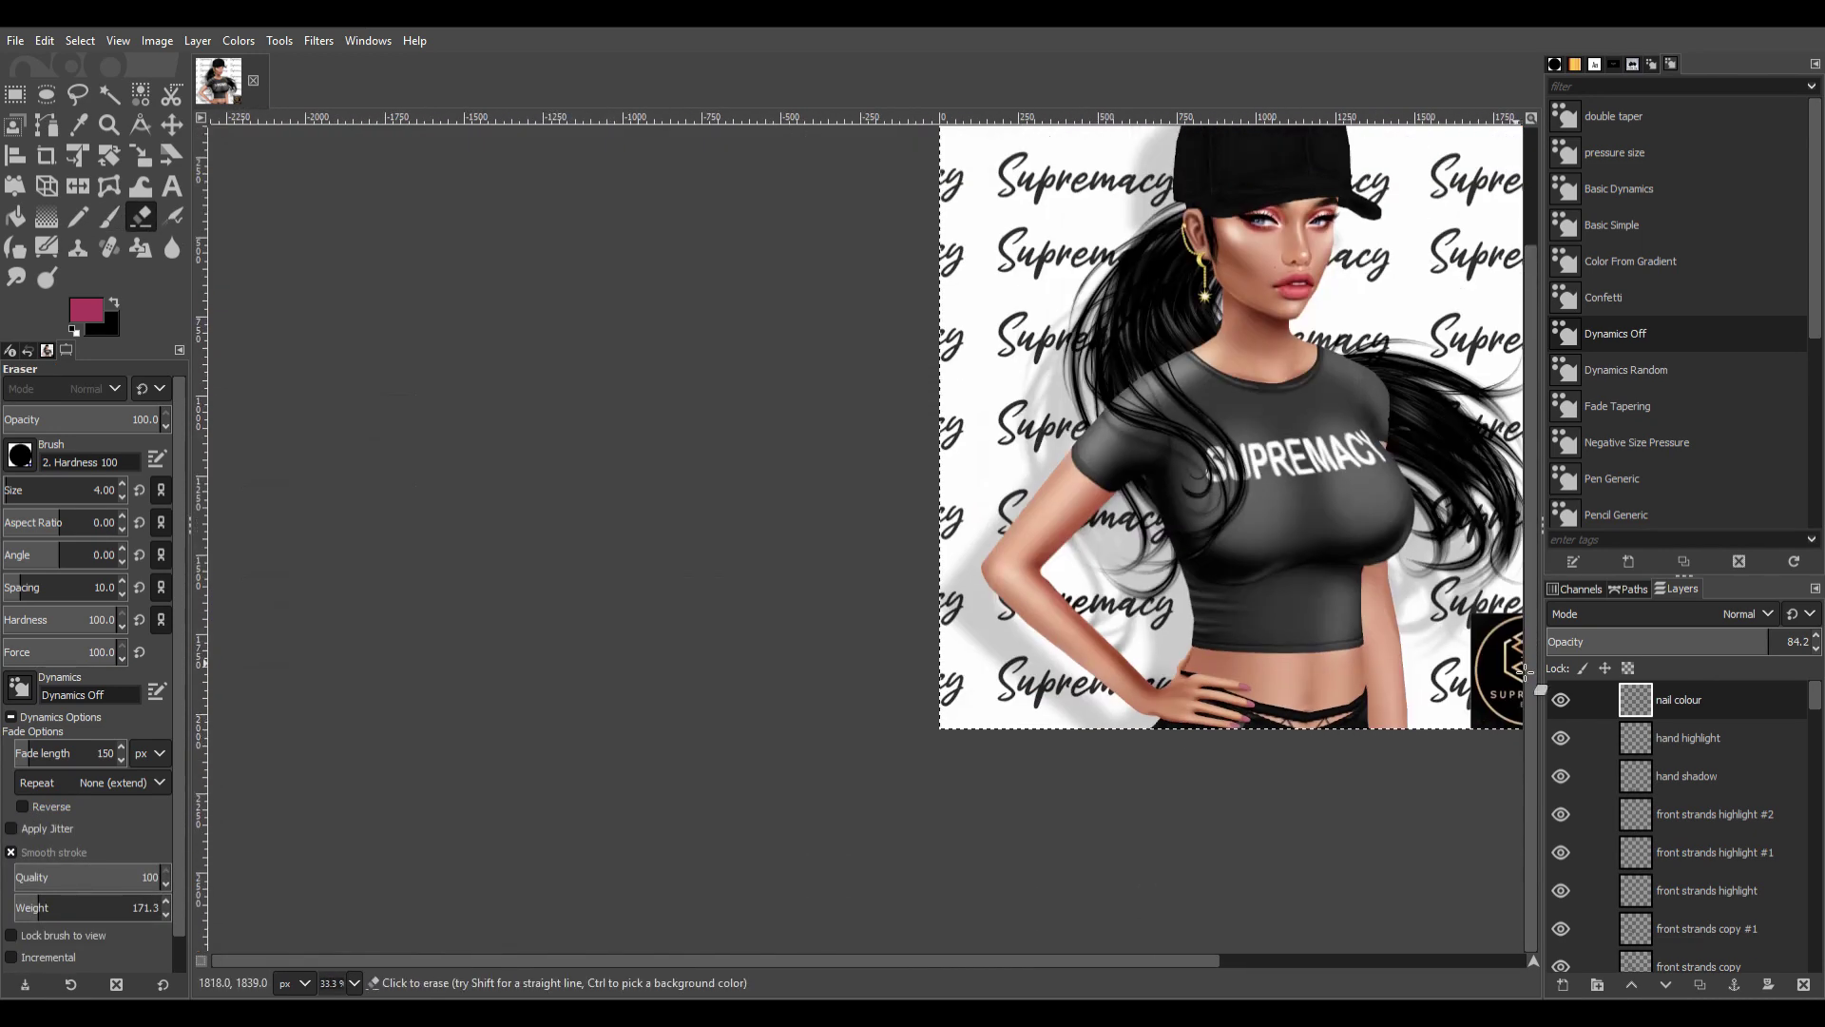
scroll(1141, 794, "up", 2)
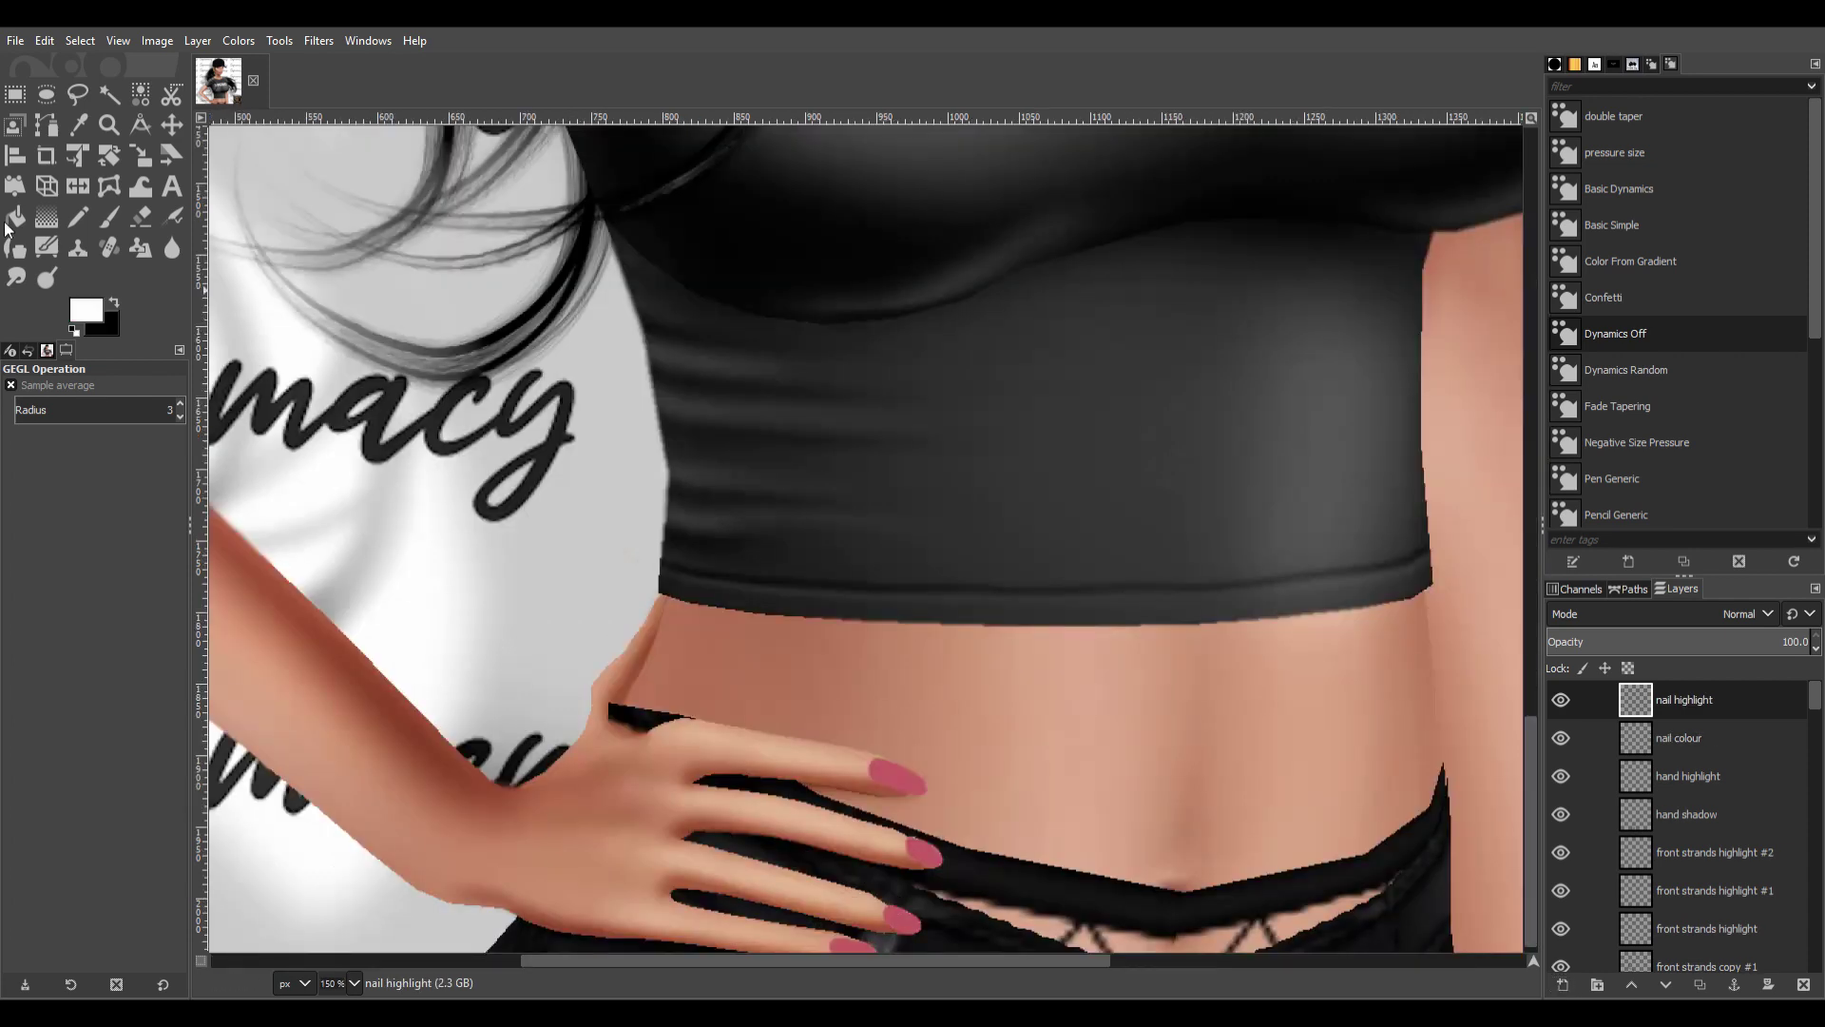
Place white highlight dots on the nails and erase the excess.
left_click(913, 832)
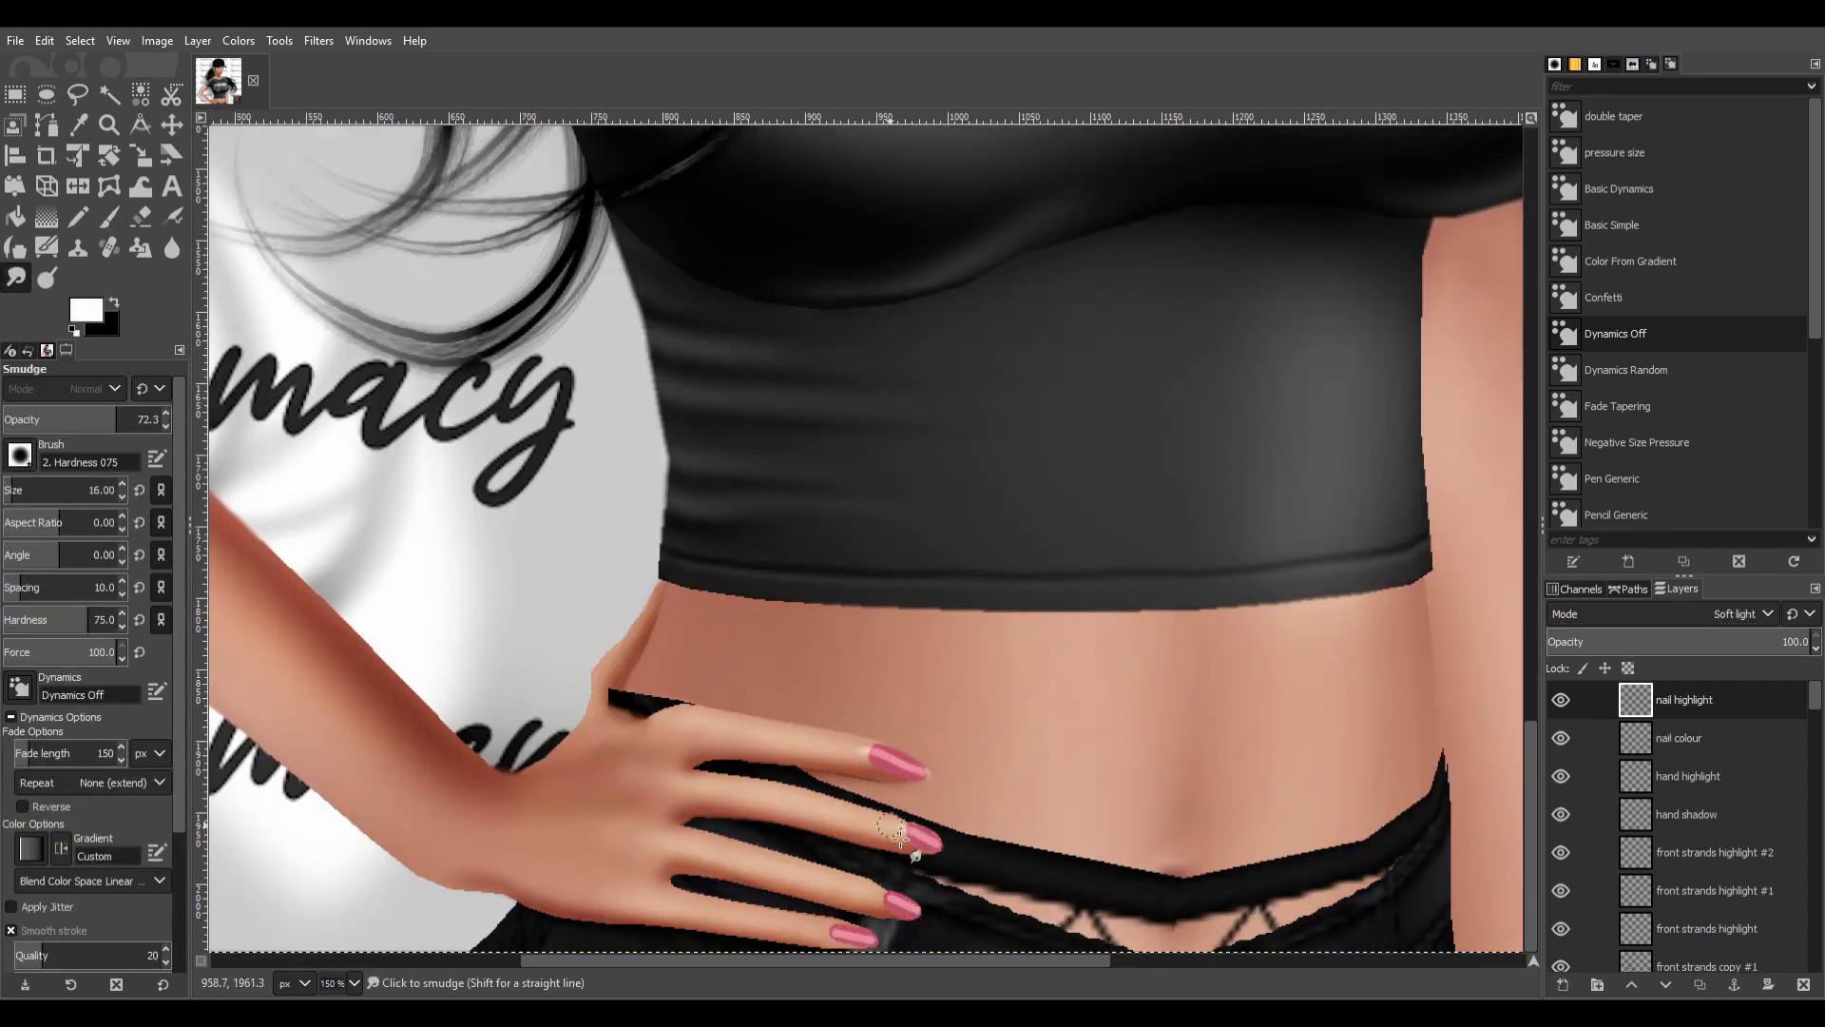
key("shift+e")
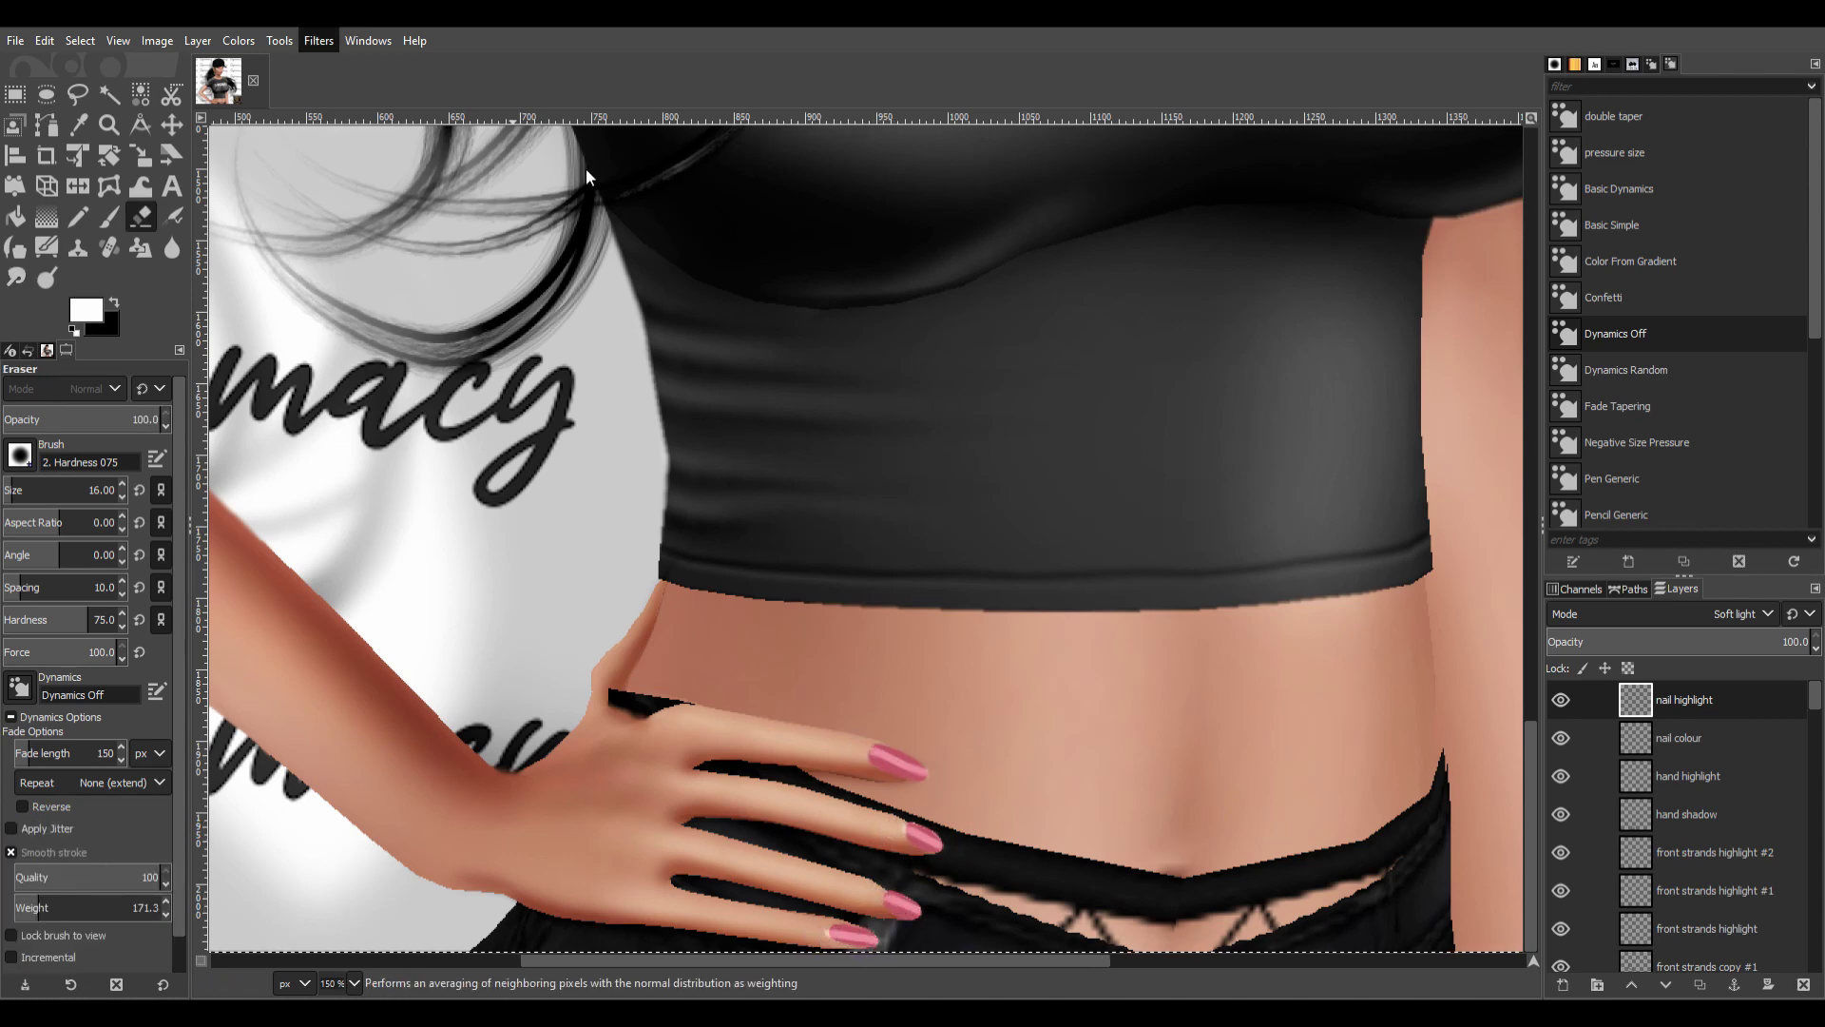
key("shift+ctrl+j")
key("grave")
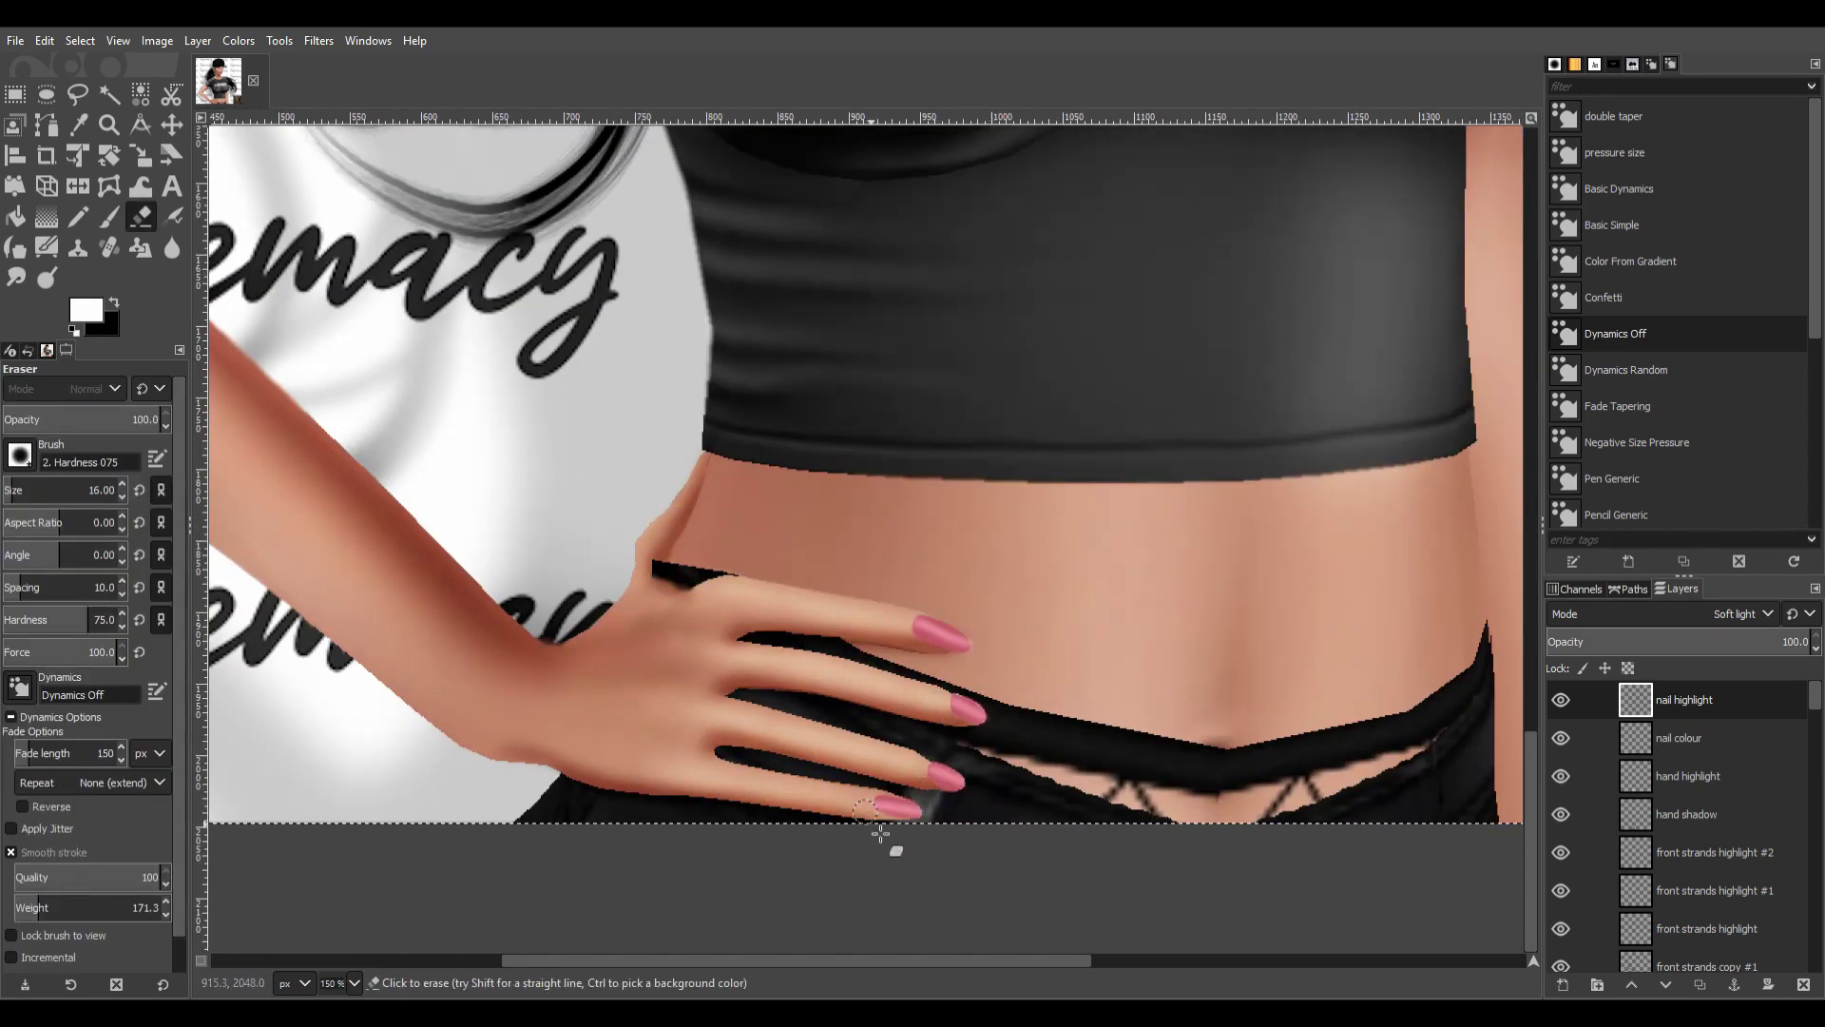
scroll(851, 783, "up", 2)
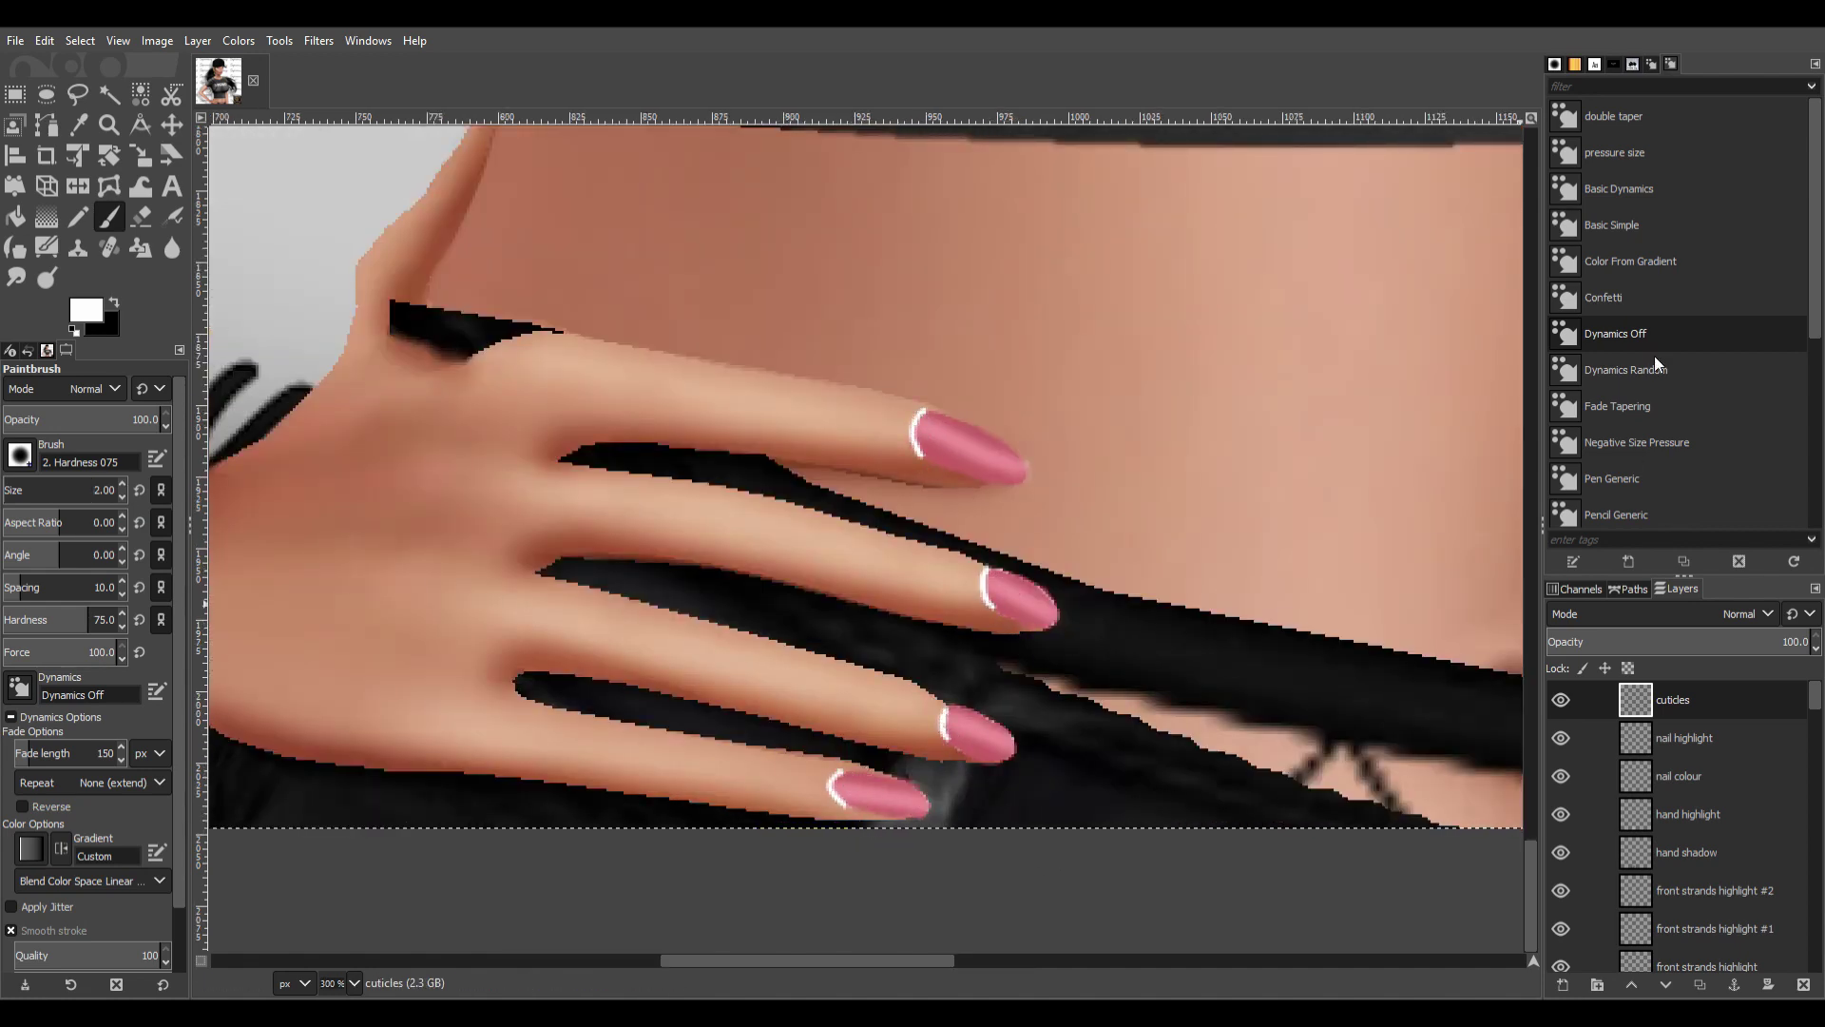
scroll(1744, 613, "down", 13)
Smudge the white cuticle arcs, set the cuticles layer to 65.5% opacity, and add an 'arm highlights' layer.
key("s")
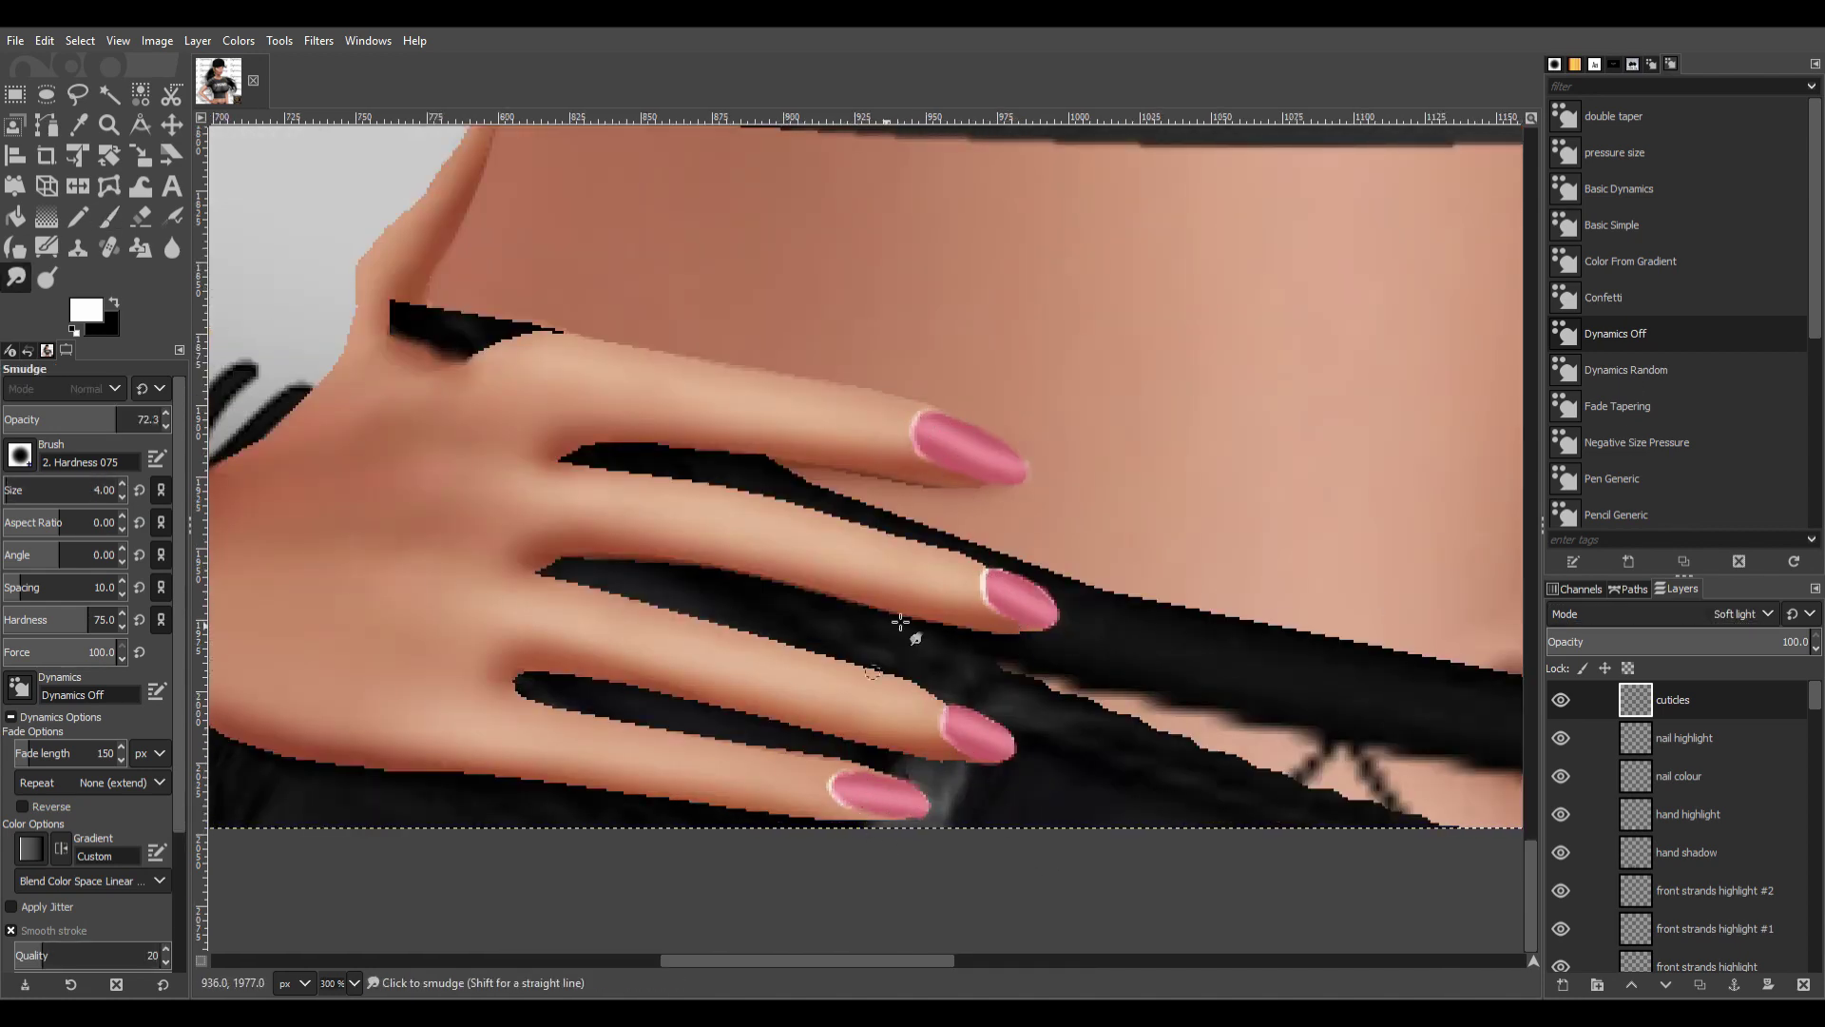
scroll(900, 622, "down", 5)
scroll(1045, 570, "up", 1)
left_click(1719, 642)
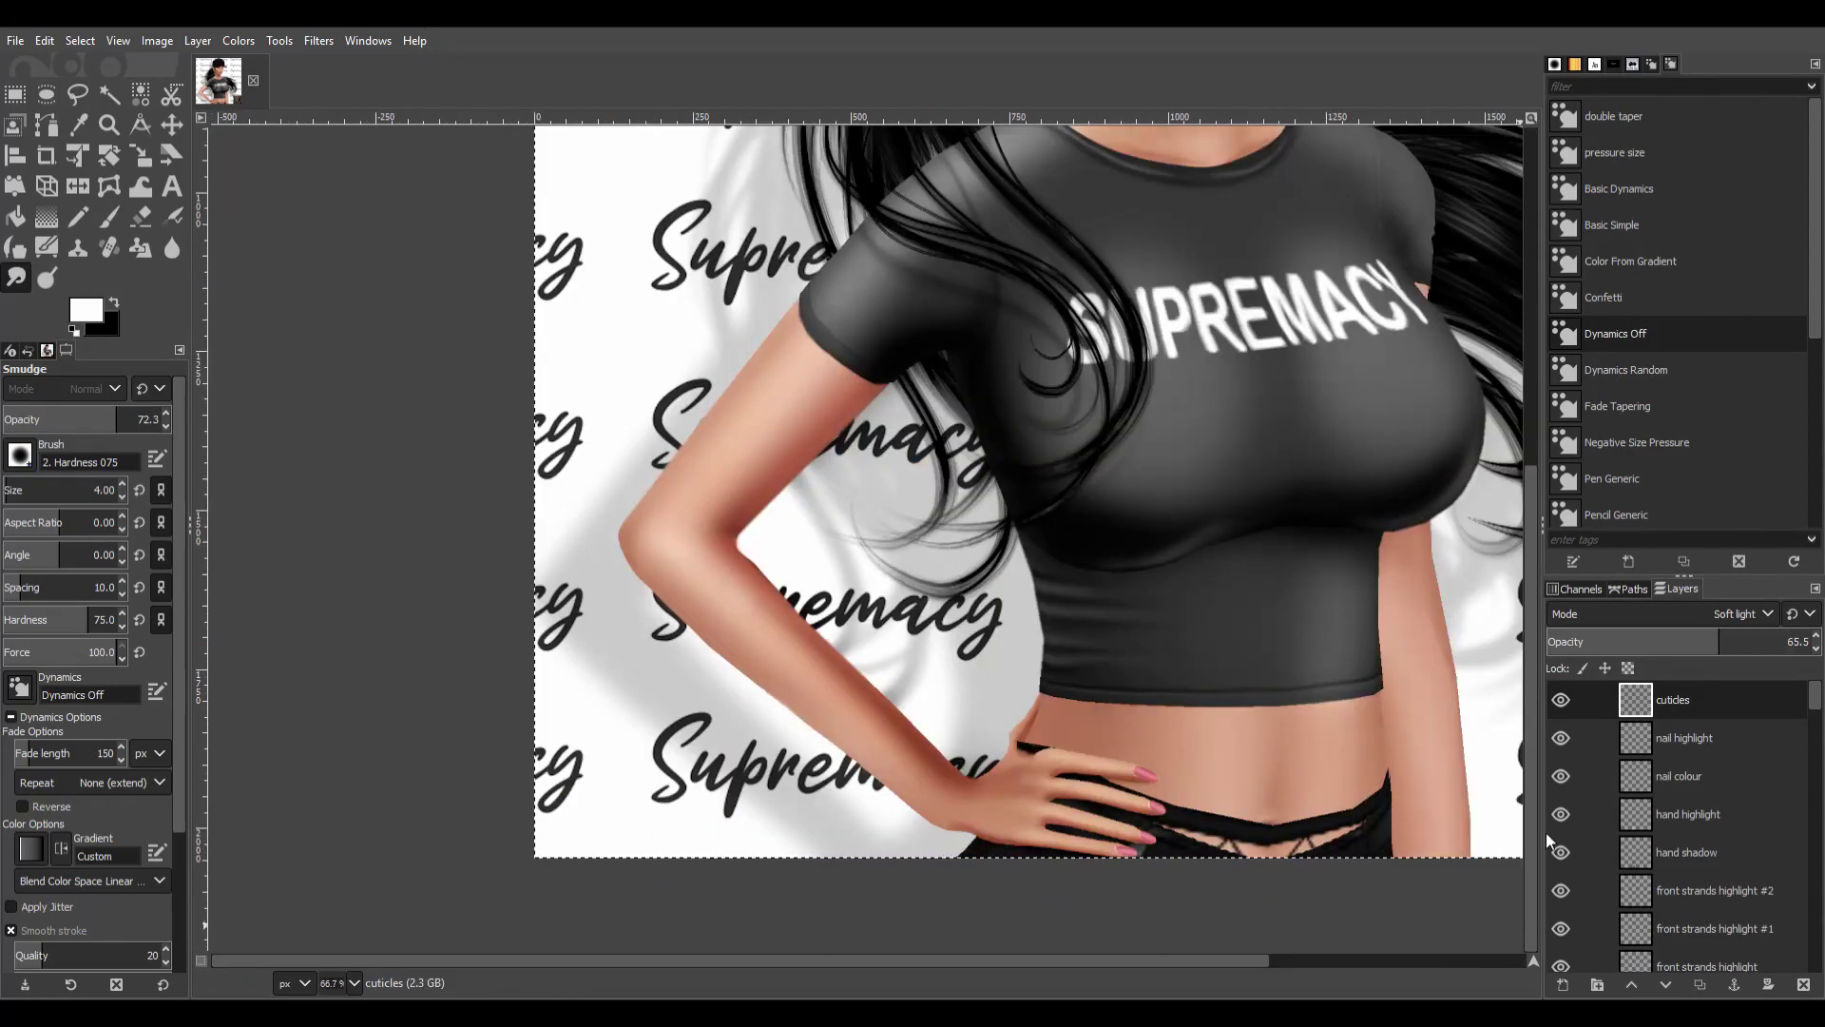
key("shift+ctrl+n")
Paint a white highlight along the upper arm, then smudge, blur and erase its excess.
key("p")
left_click_drag(778, 330, 656, 490)
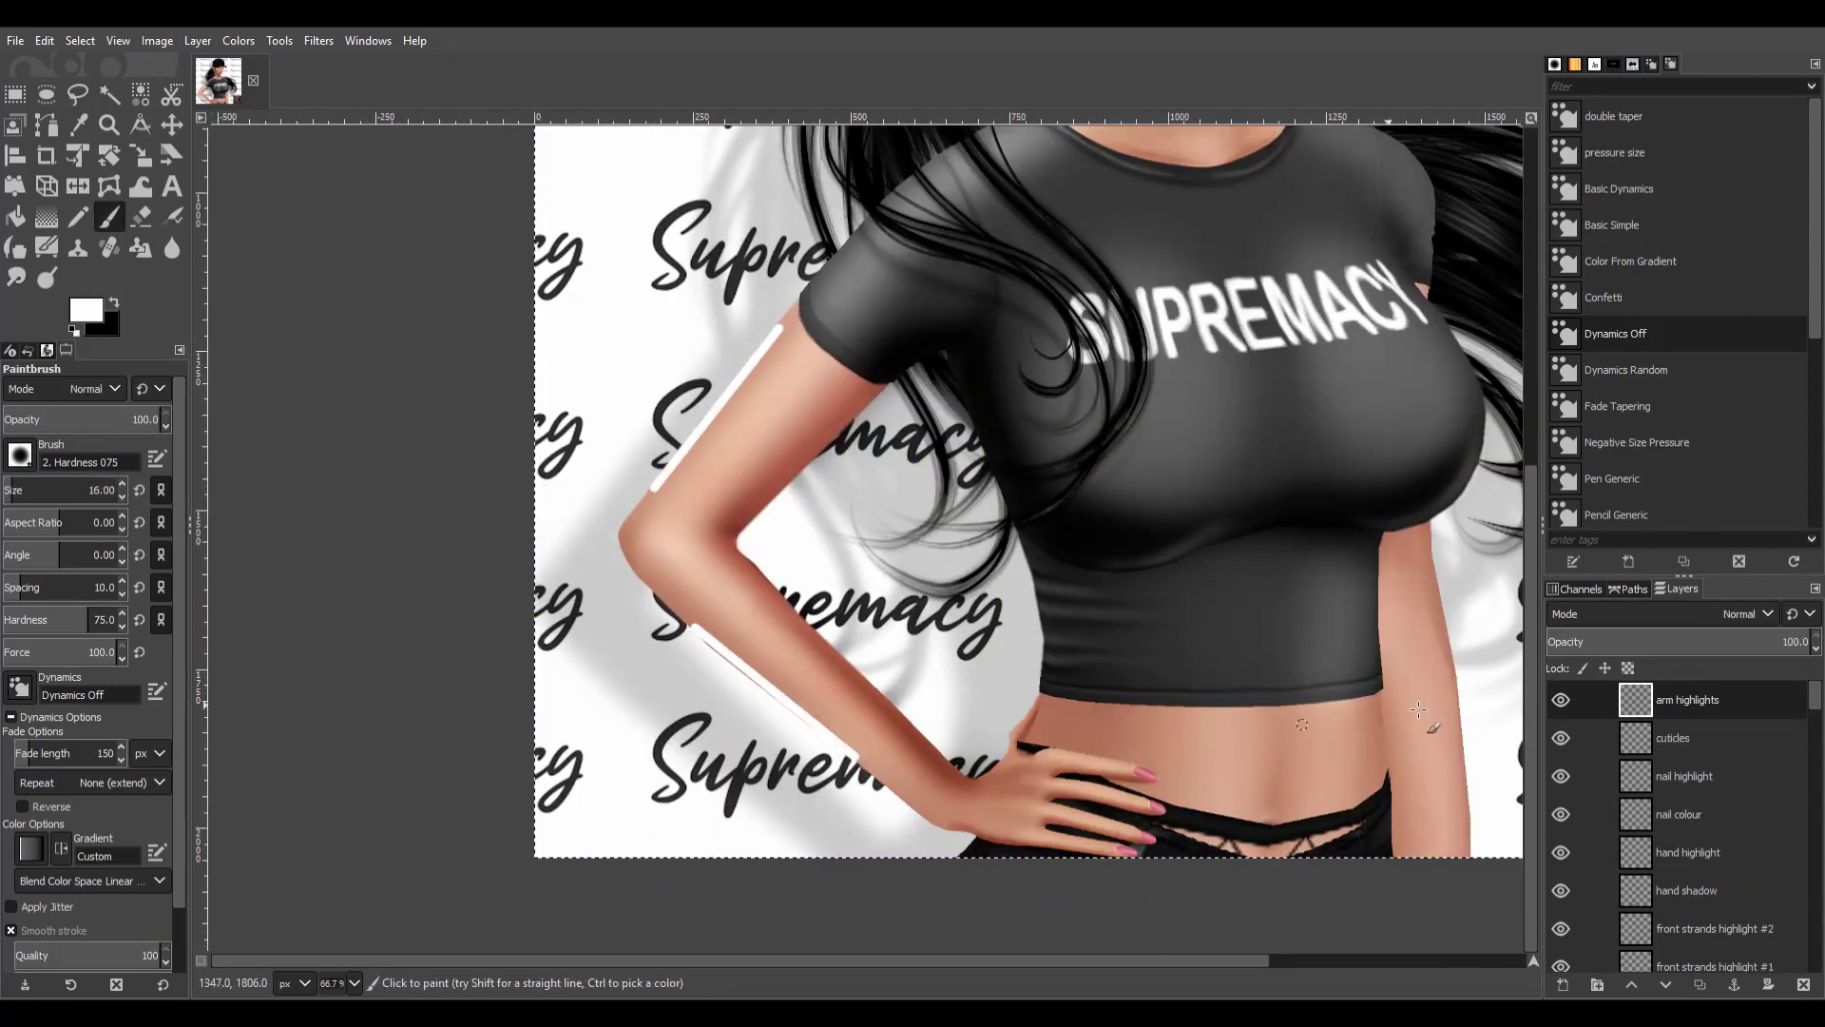
scroll(1745, 613, "down", 13)
key("s")
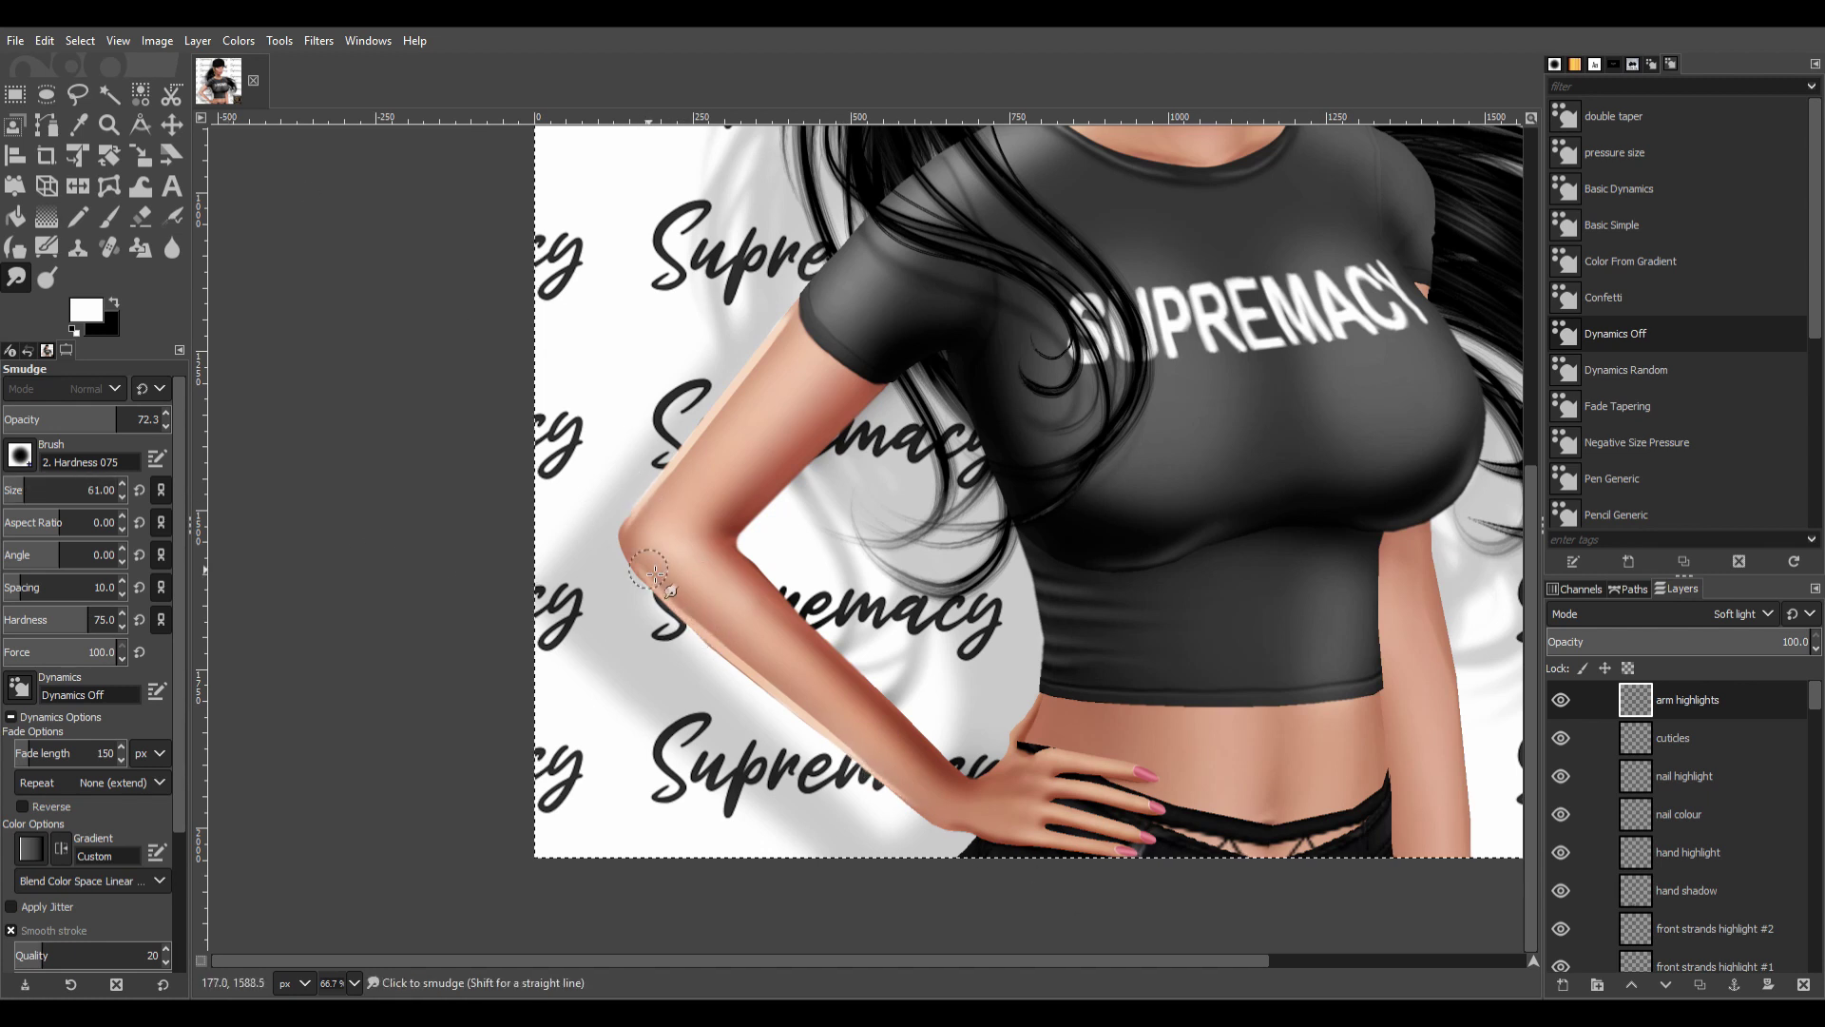
key("ctrl+f")
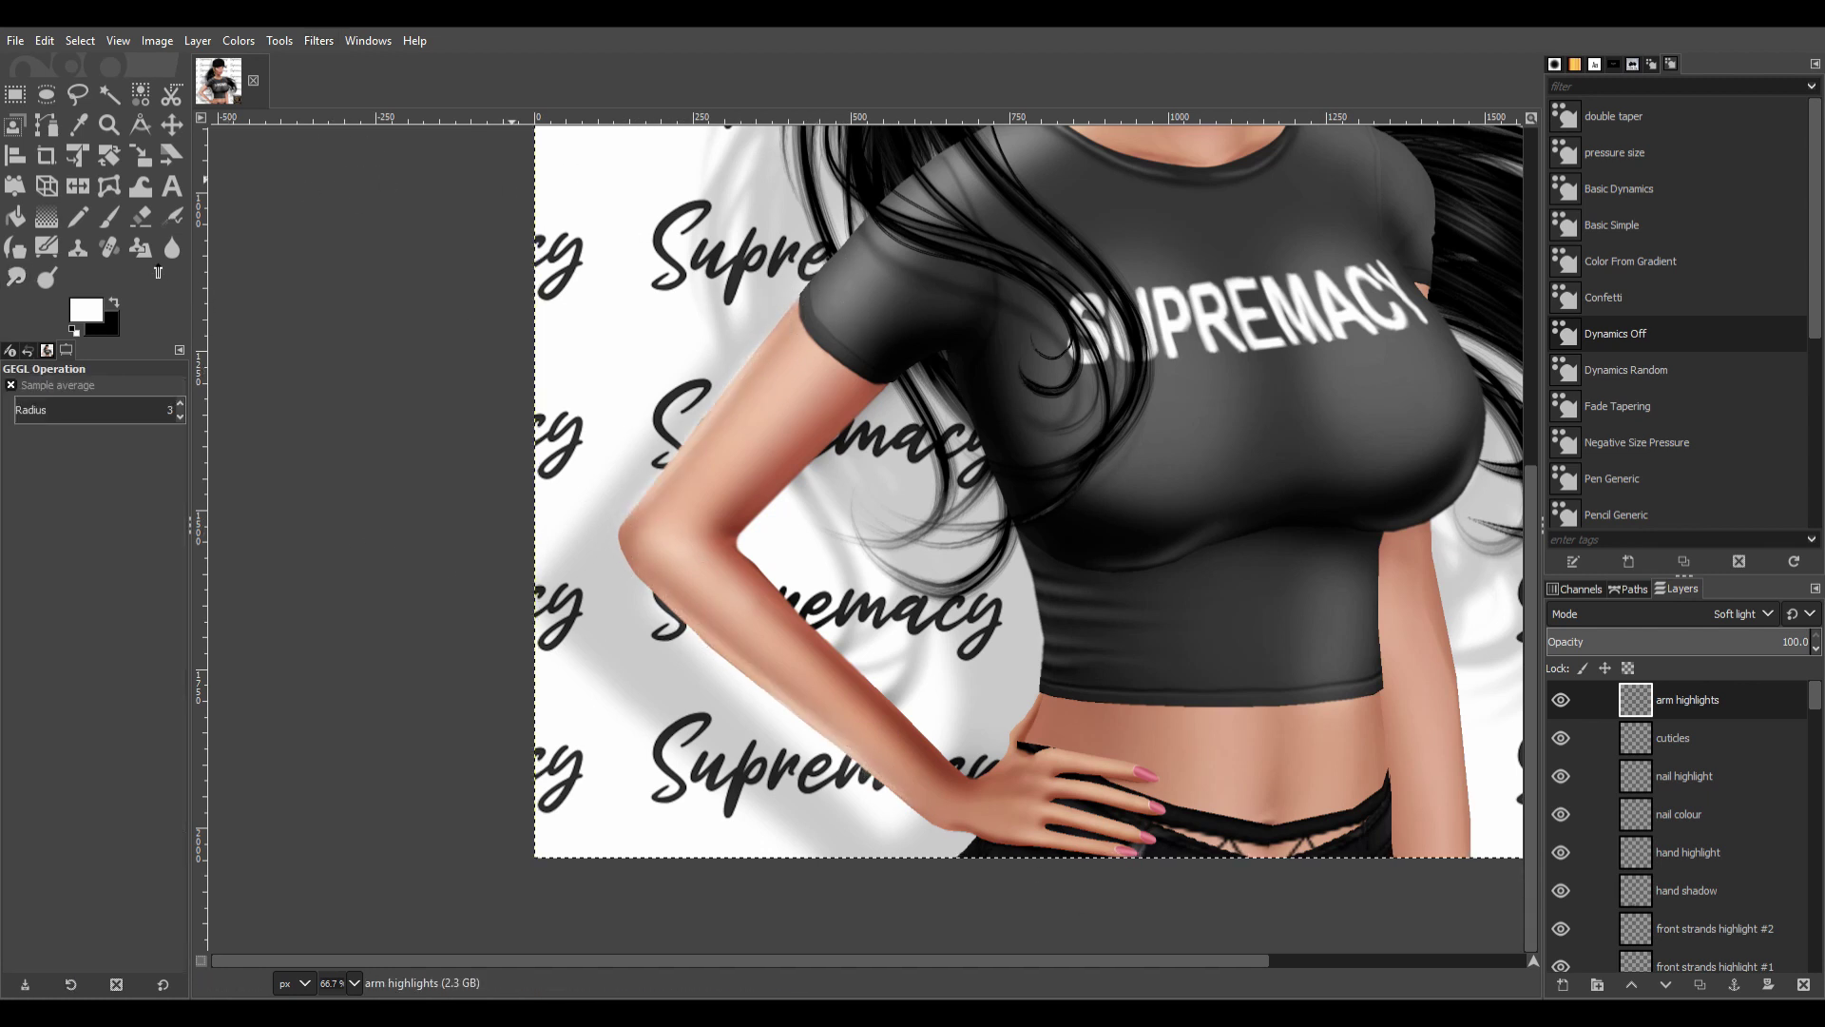
key("shift+e")
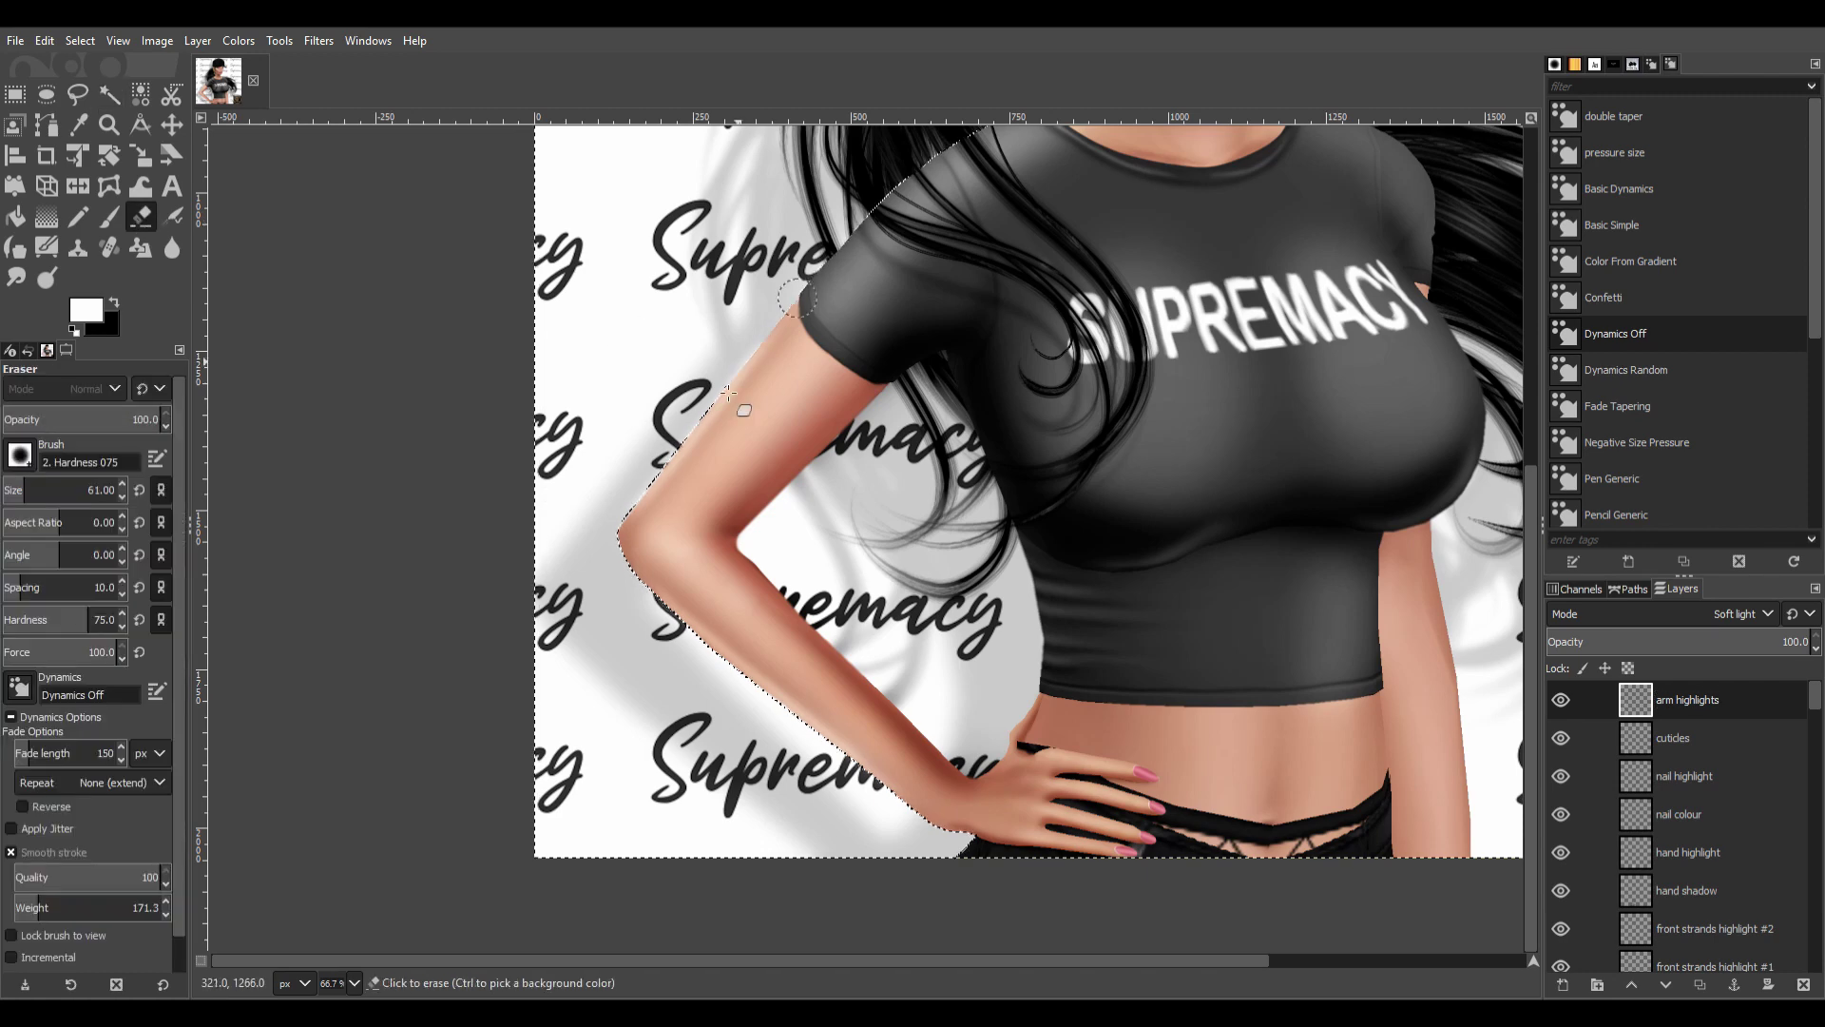
scroll(679, 599, "up", 2, "ctrl")
scroll(955, 833, "down", 2, "ctrl")
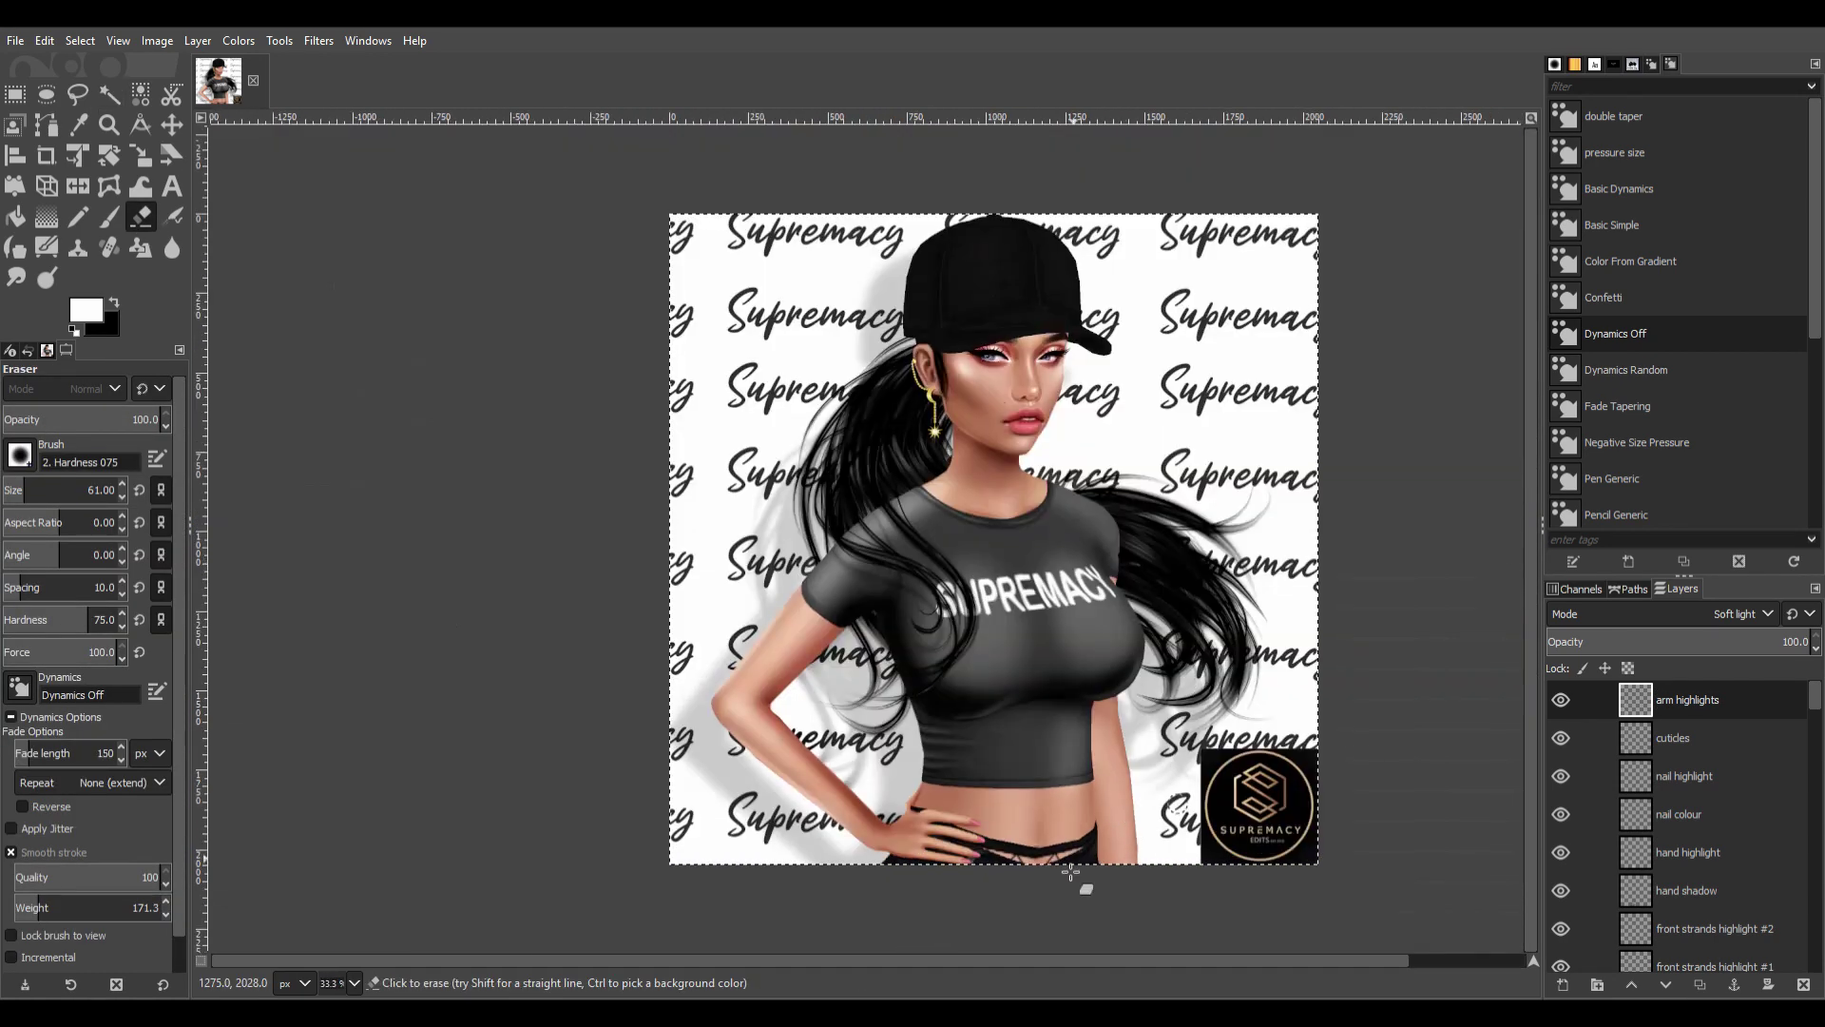
Paint a black arm shadow on a new layer set to Soft light with lowered opacity.
key("shift+ctrl+n")
key("Return")
key("x")
key("p")
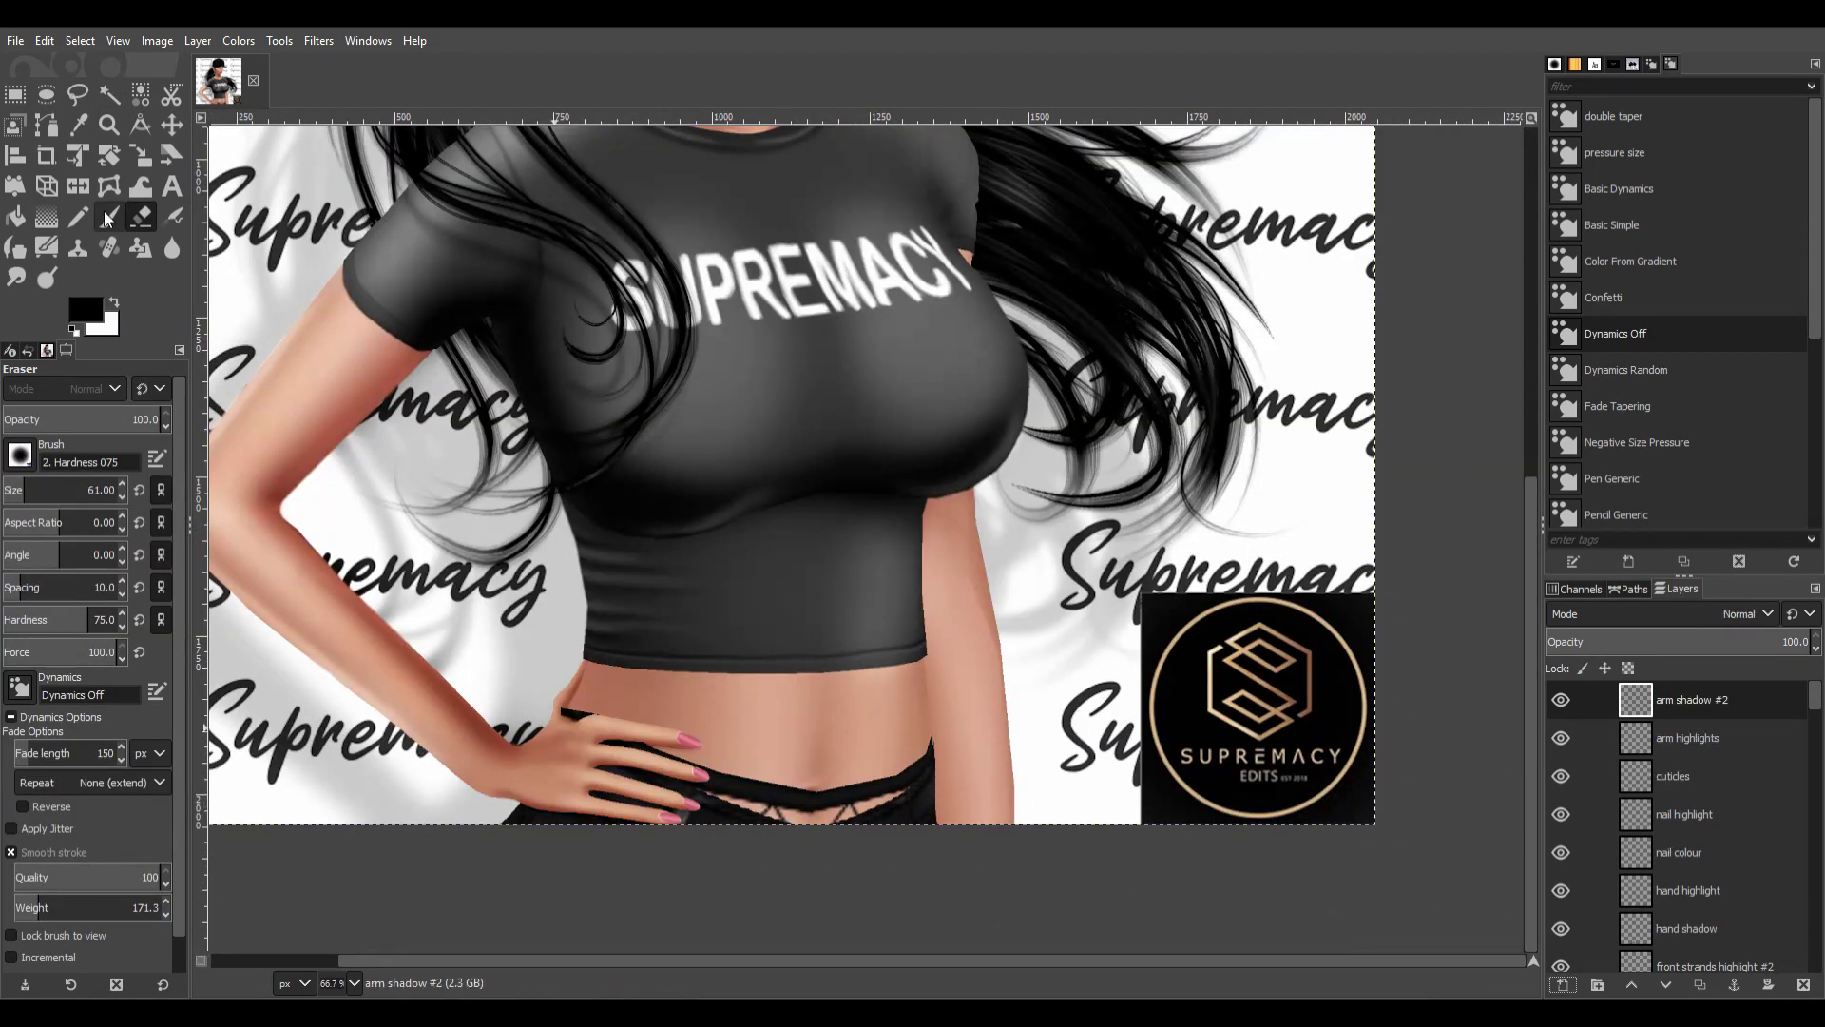
left_click_drag(965, 485, 941, 788)
left_click(1750, 613)
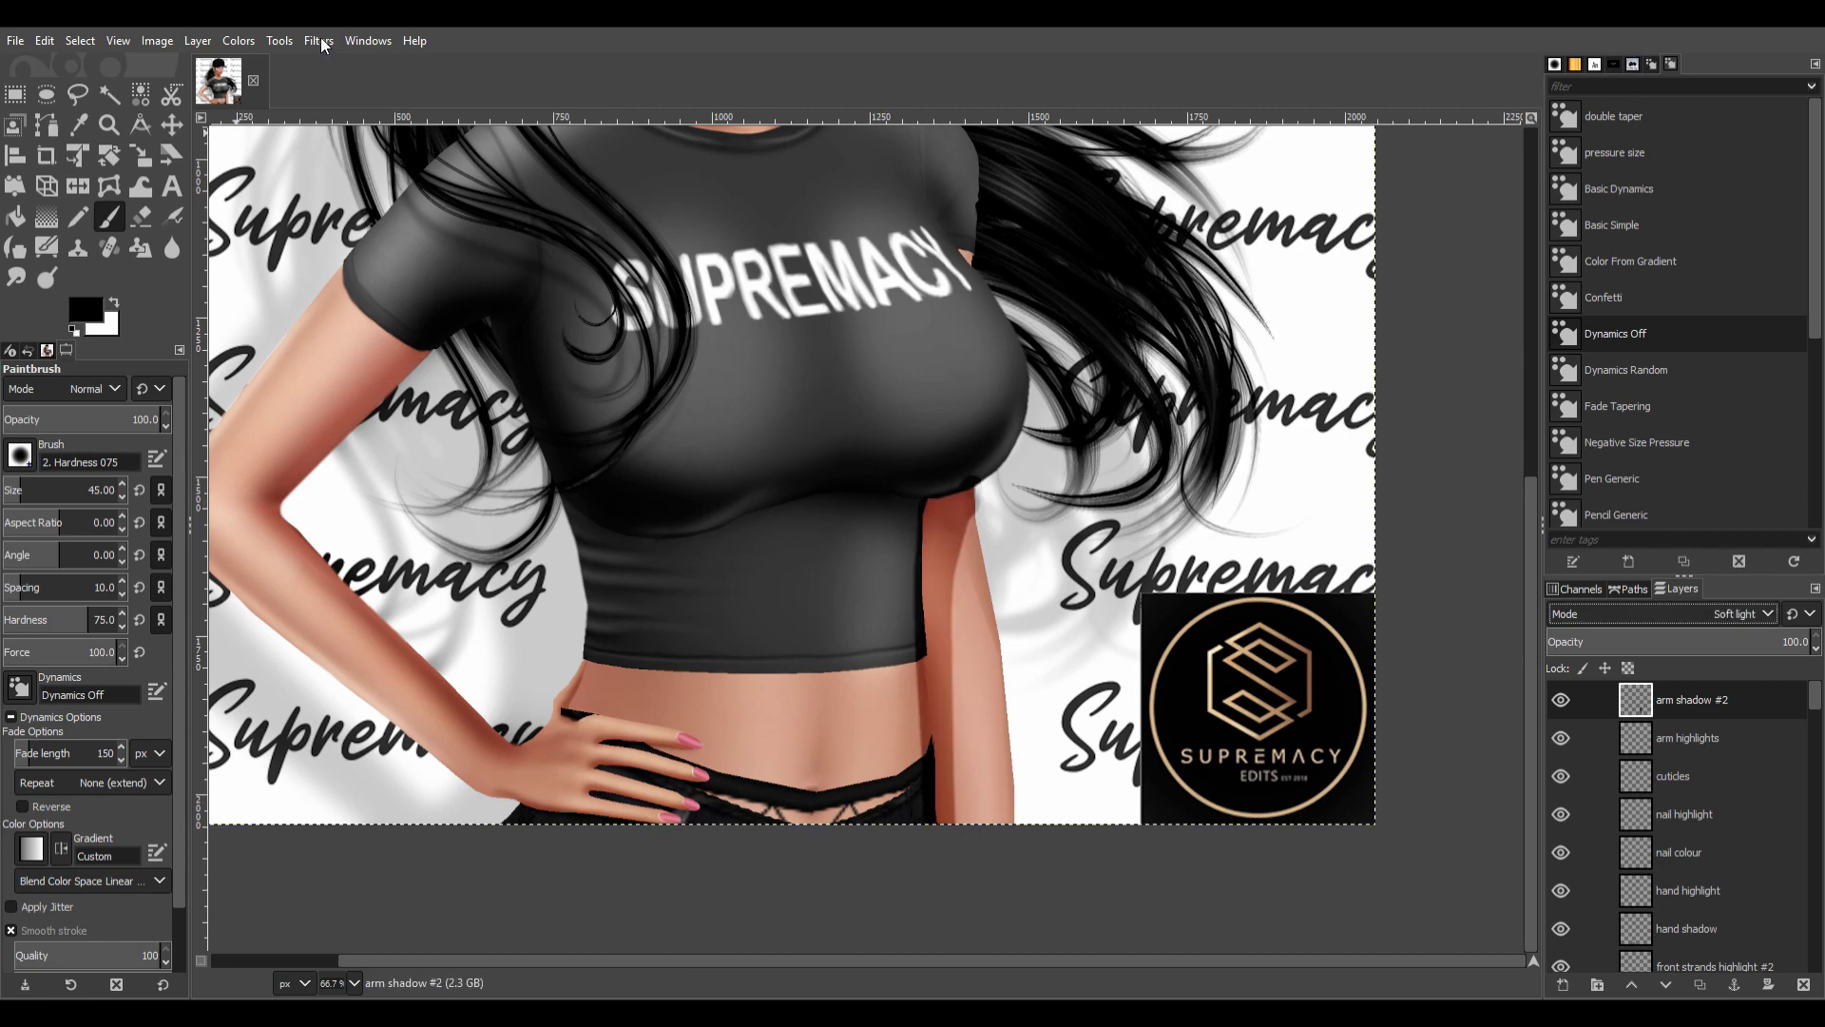
left_click(319, 40)
mouse_move(1806, 642)
left_mouse_down()
mouse_move(1738, 642)
mouse_move(1791, 644)
mouse_move(1757, 643)
left_mouse_up()
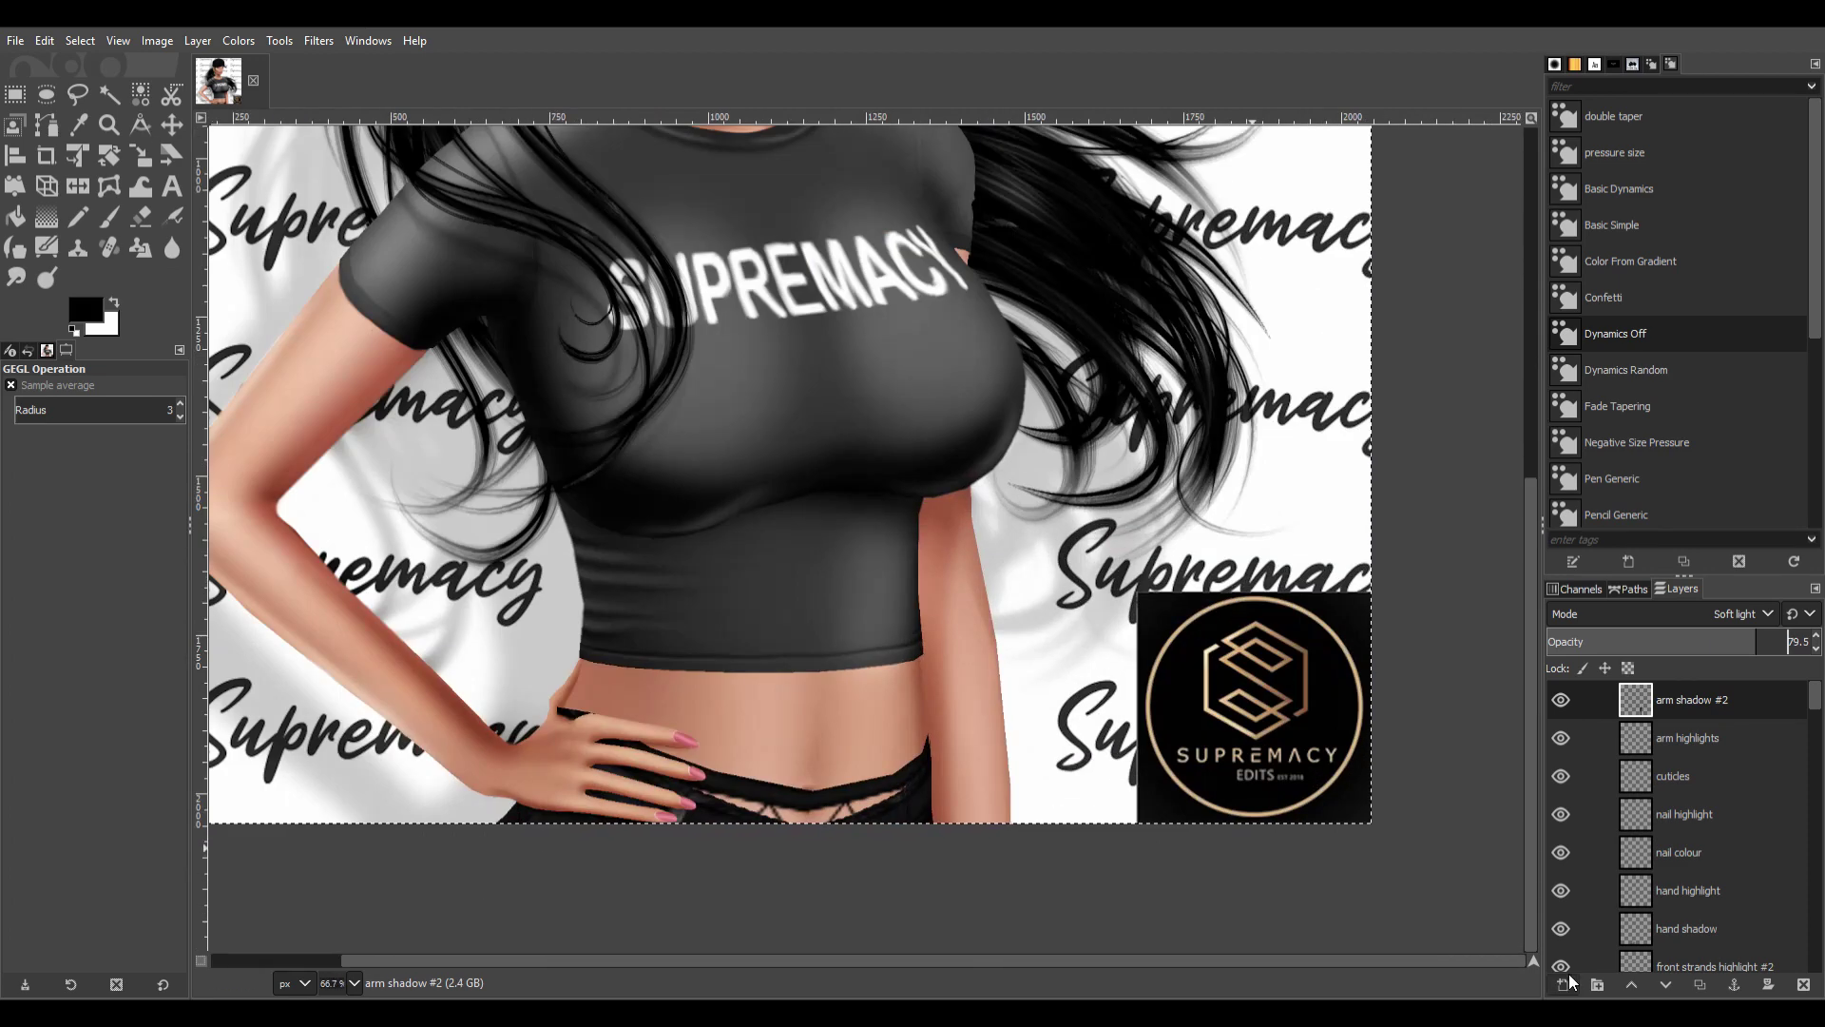
Smudge on the Supremacy Love layer, then paint another white arm highlight on a new layer.
scroll(1683, 836, "down", 10)
left_click(1692, 723)
key("s")
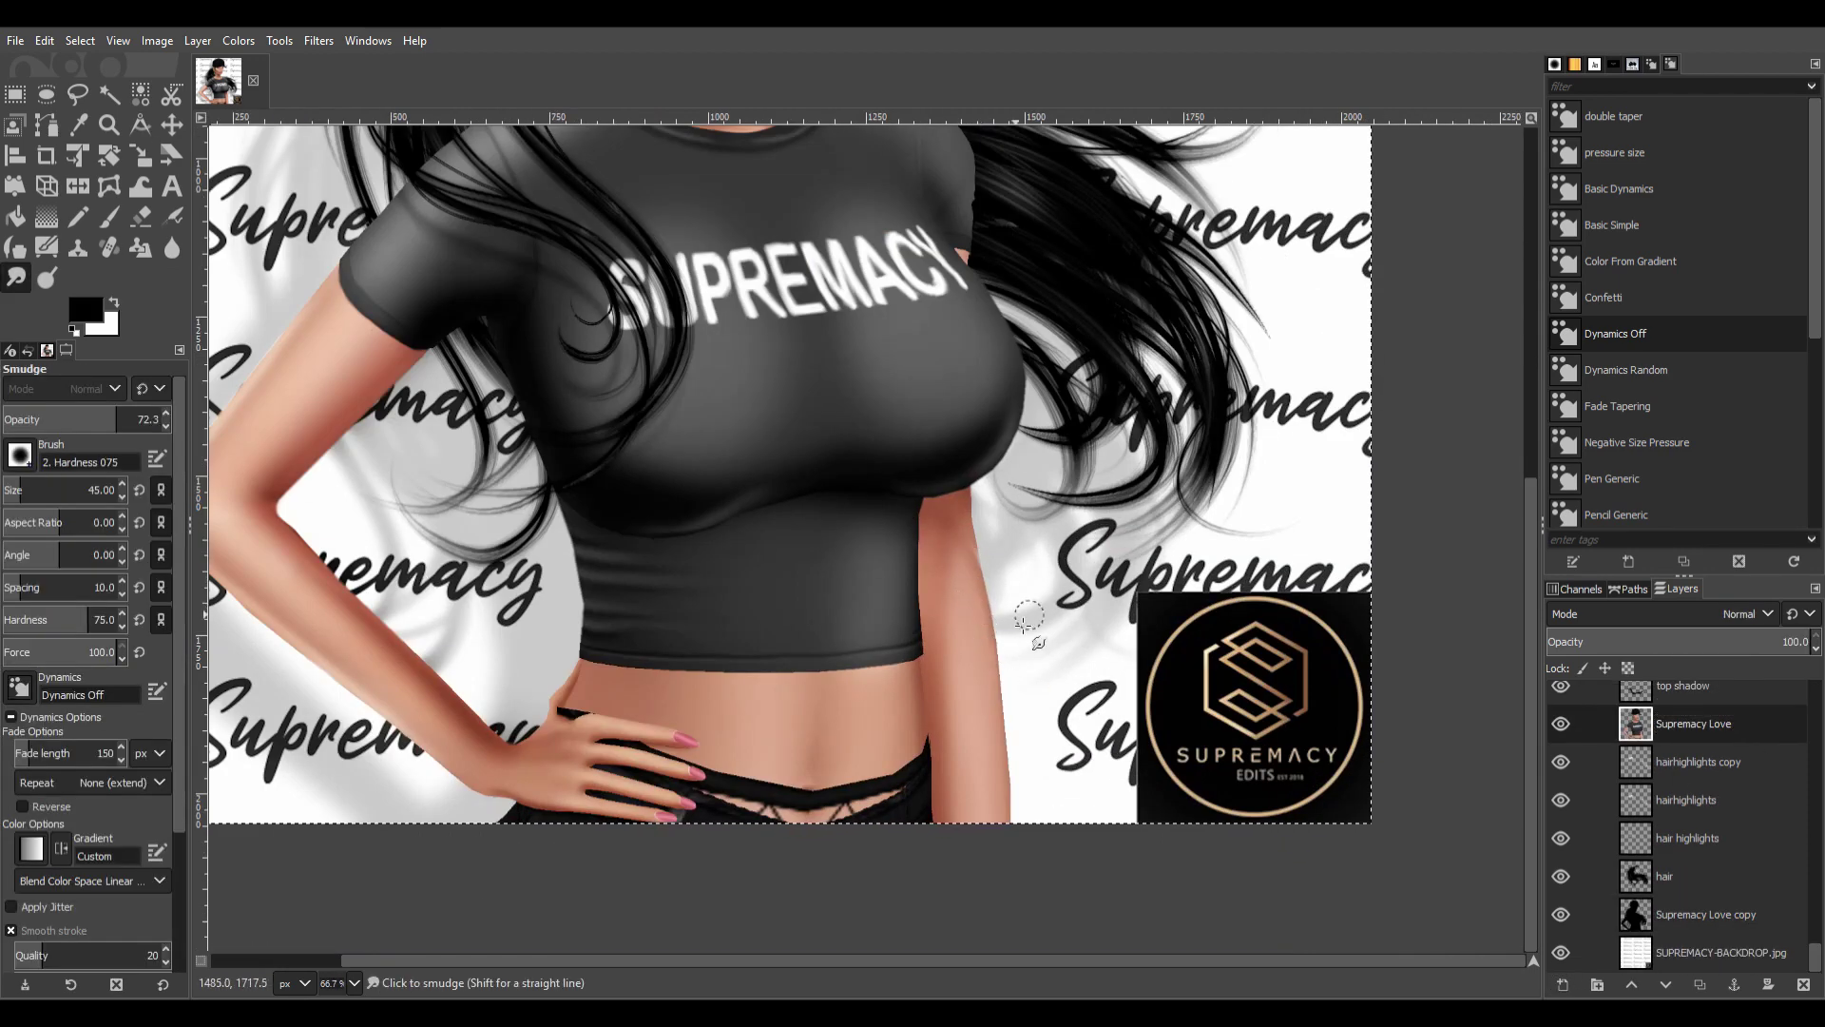
scroll(1024, 617, "up", 5)
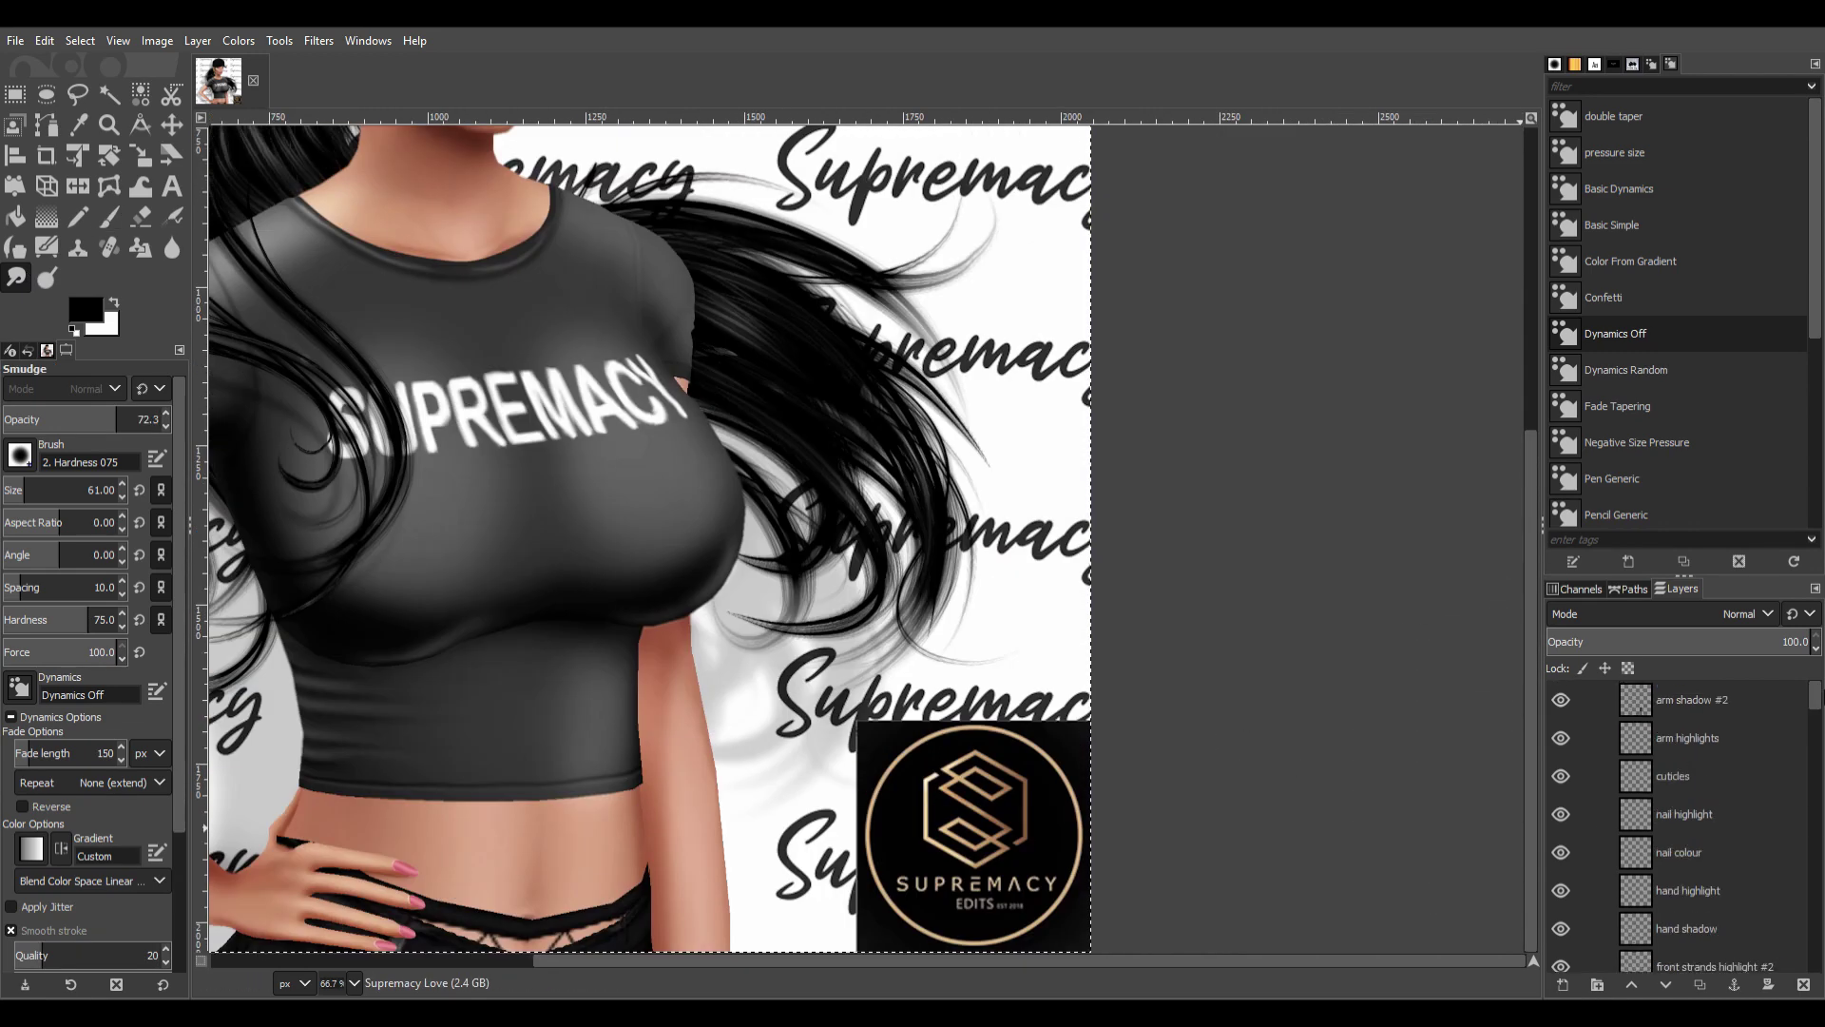
key("shift+ctrl+n")
key("x")
left_click_drag(700, 756, 720, 951)
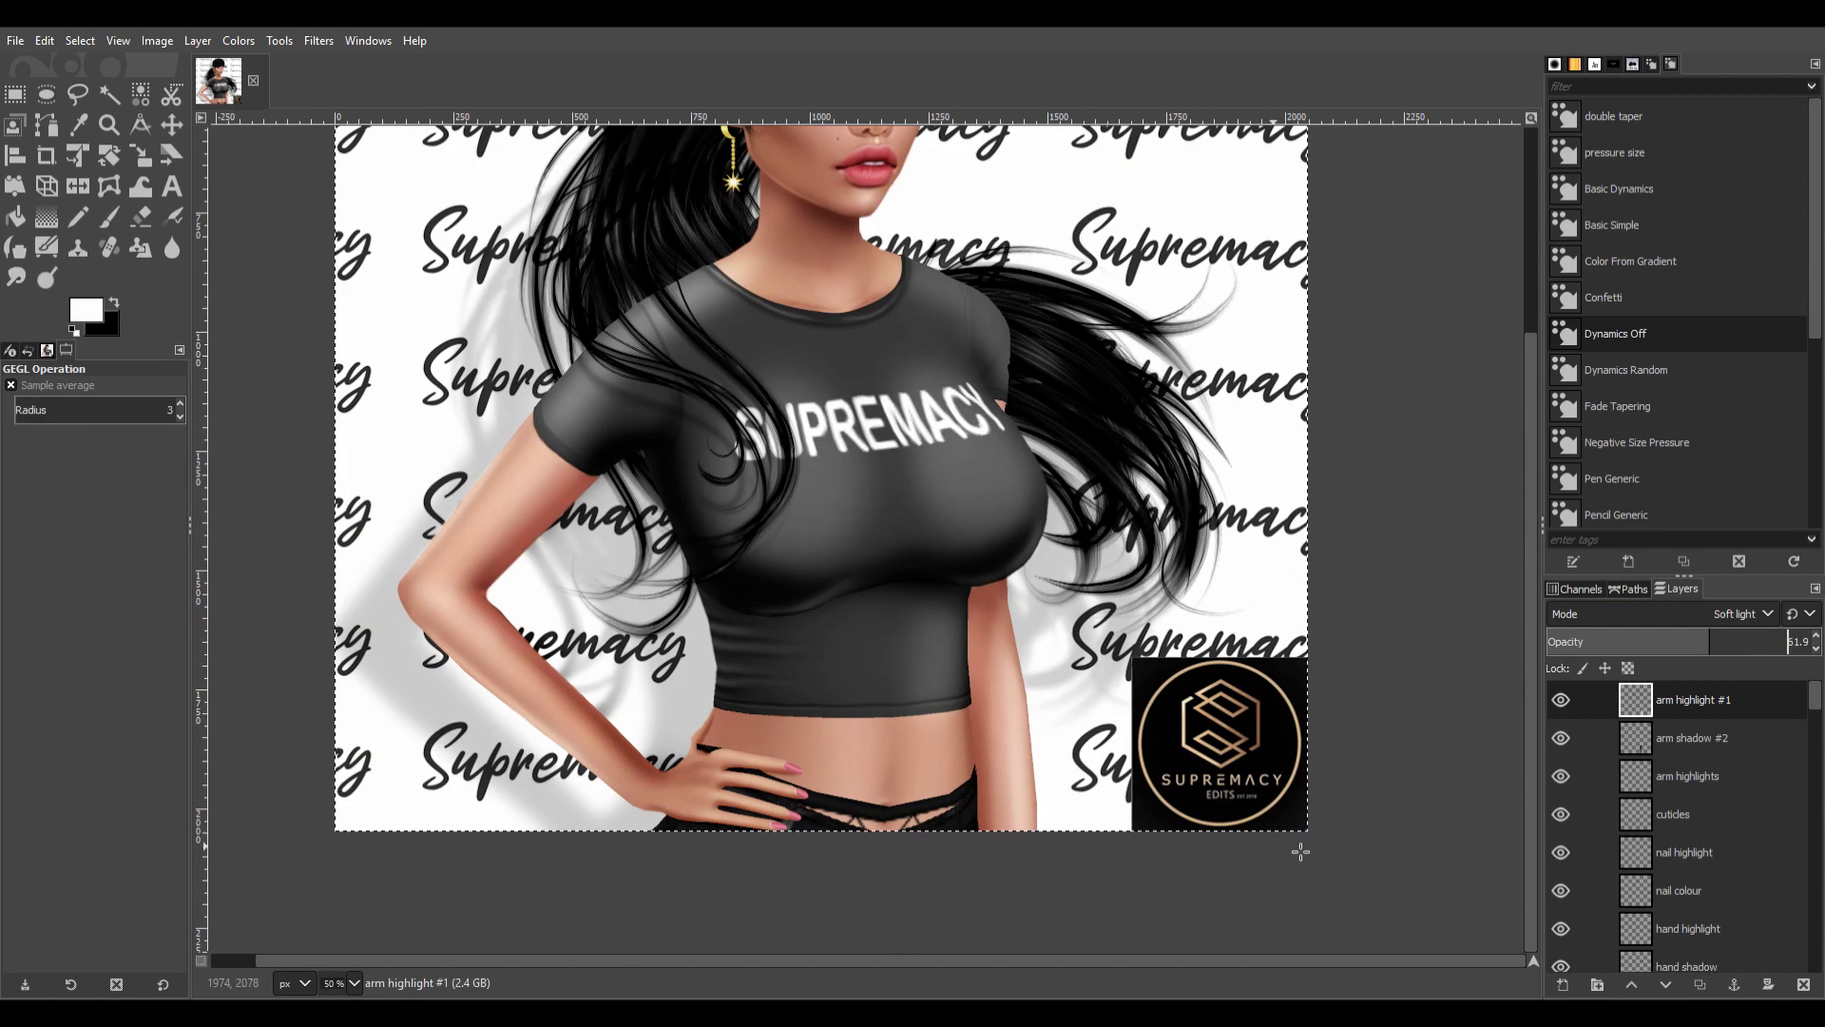
Paint and smudge a white highlight down the tummy on a new 'tummy highlight' layer.
key("shift+ctrl+n")
type("tummy highlight")
key("Return")
mouse_move(932, 828)
left_mouse_down()
mouse_move(932, 628)
mouse_move(918, 768)
mouse_move(941, 570)
left_mouse_up()
key("s")
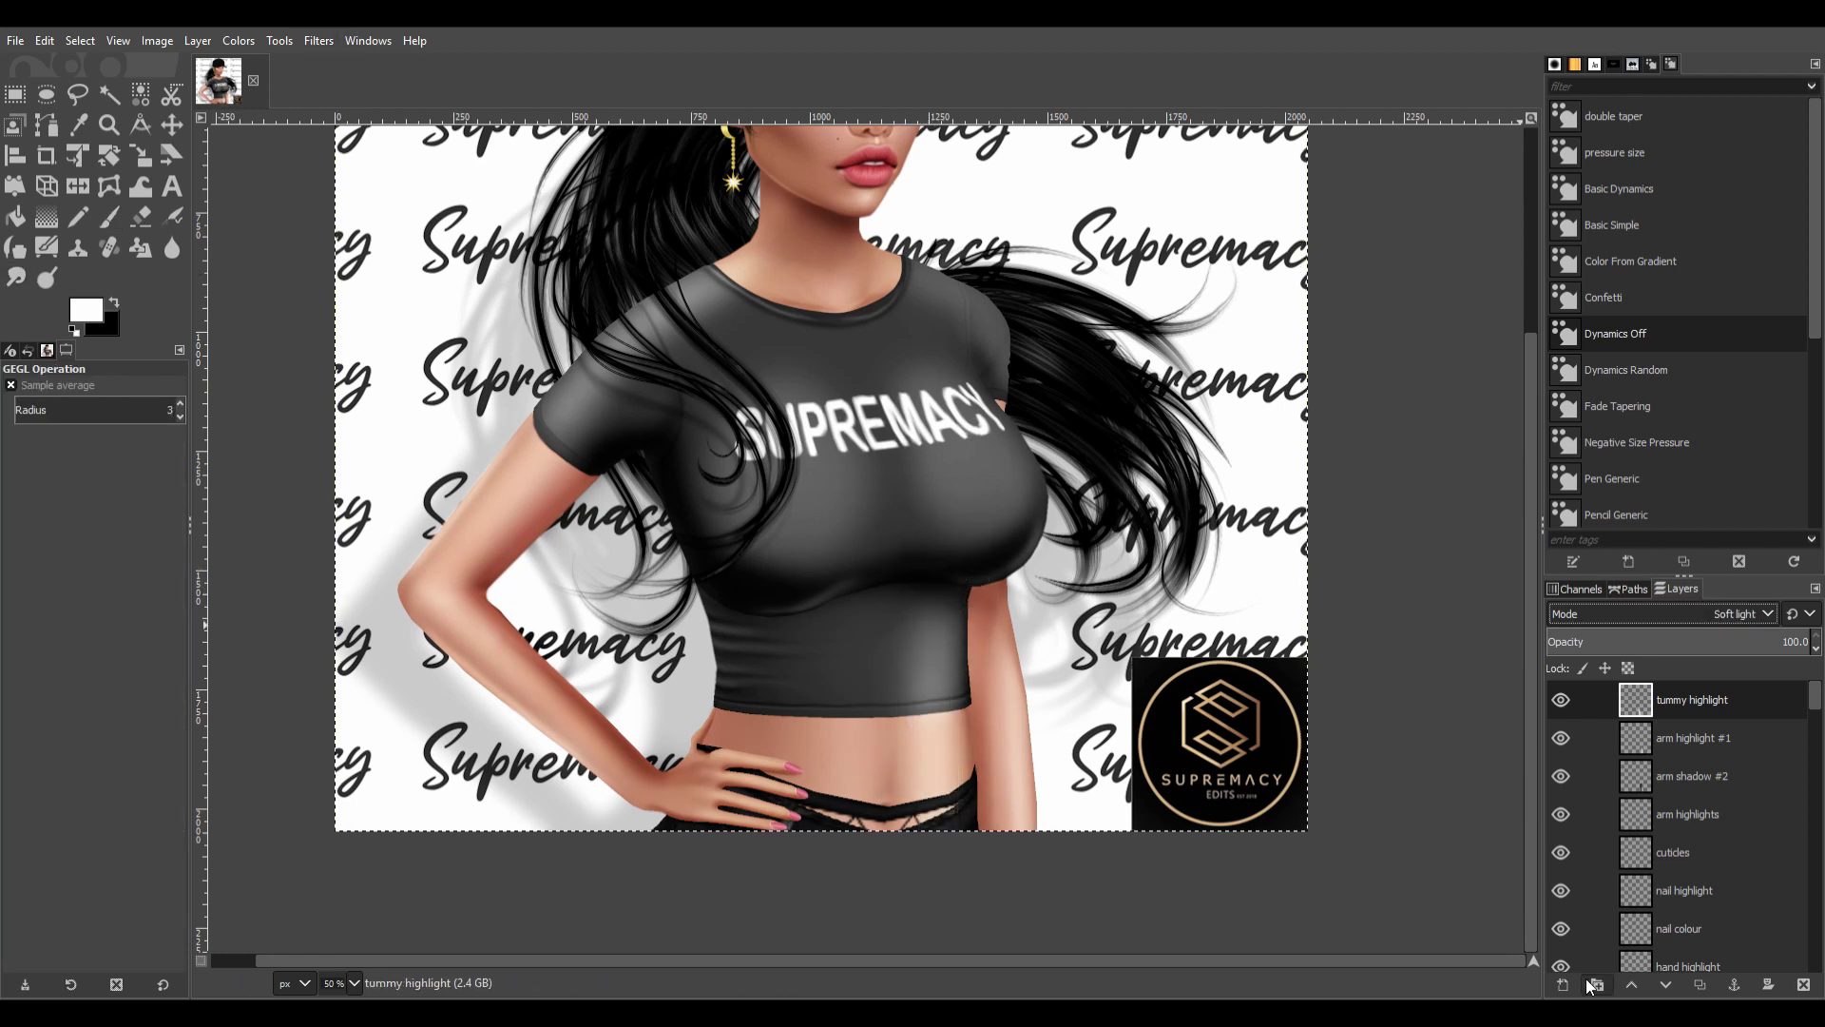
Create a new layer named 'side shadow'.
key("shift+ctrl+n")
type("side shadow")
key("Return")
Paint a black shadow along the shirt's left side and soften it with blur.
key("p")
key("x")
left_click_drag(751, 599, 722, 723)
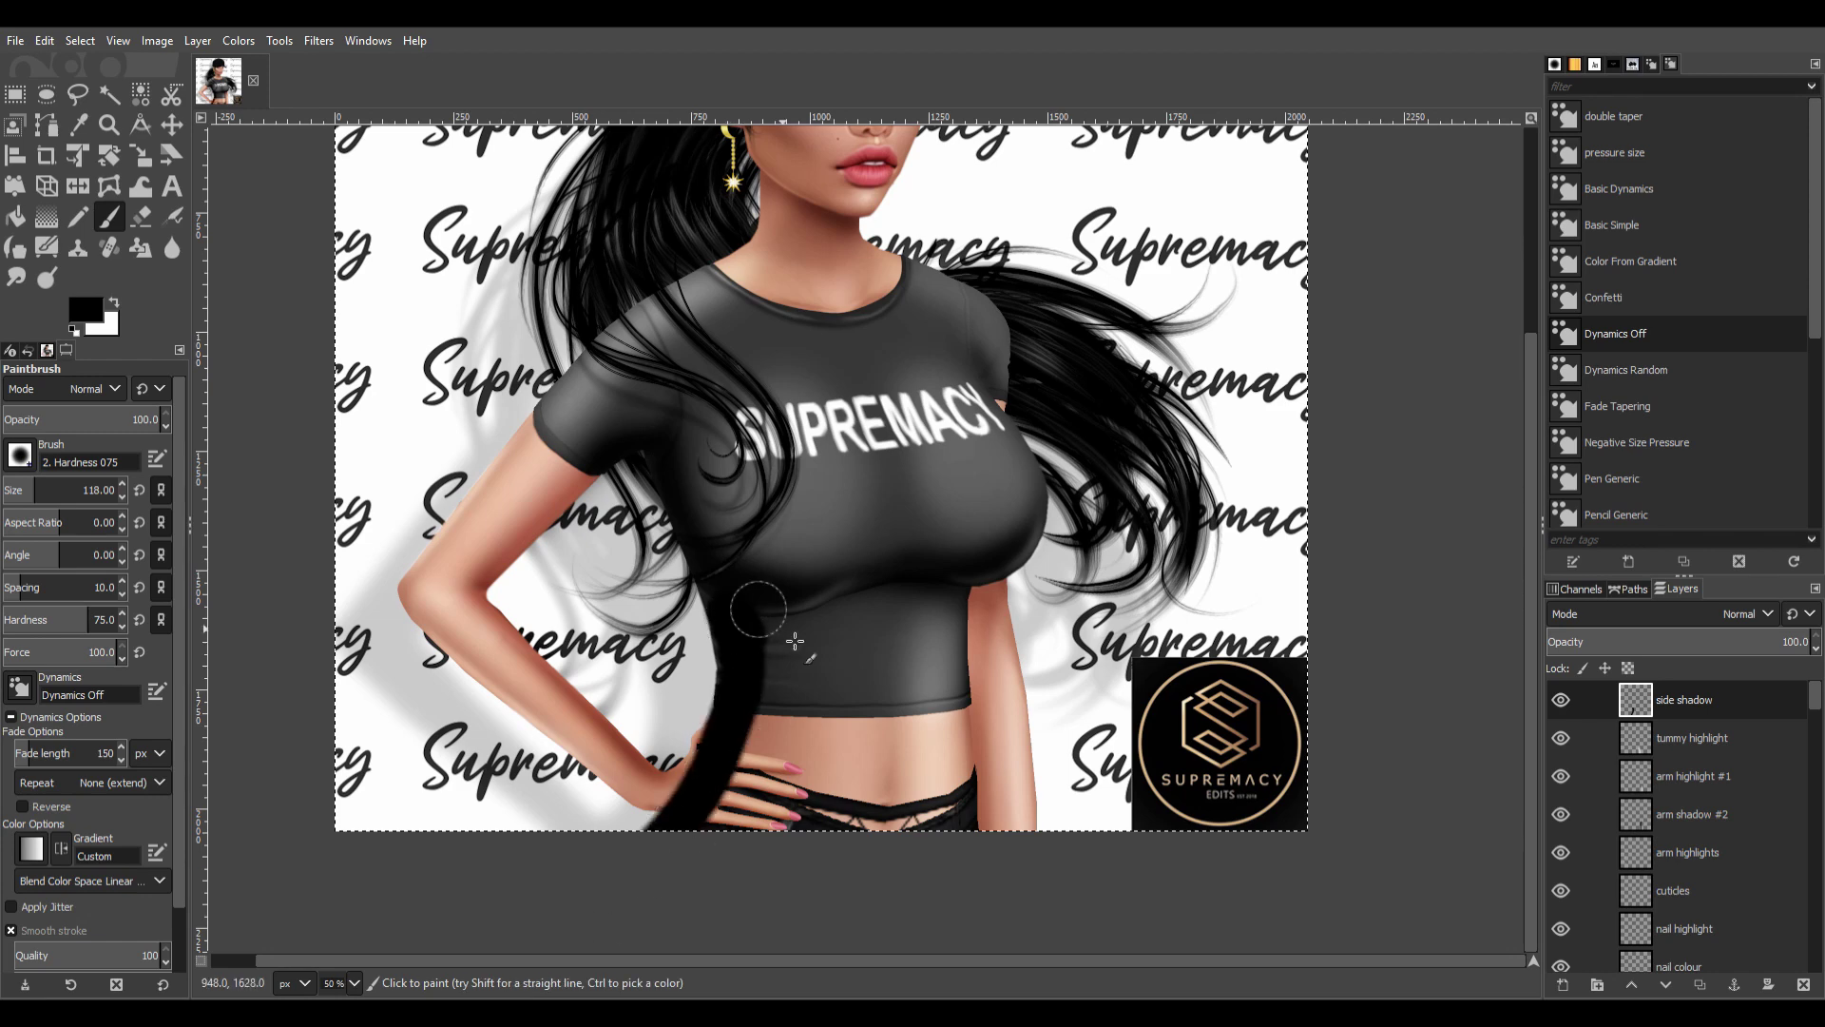
left_click(18, 279)
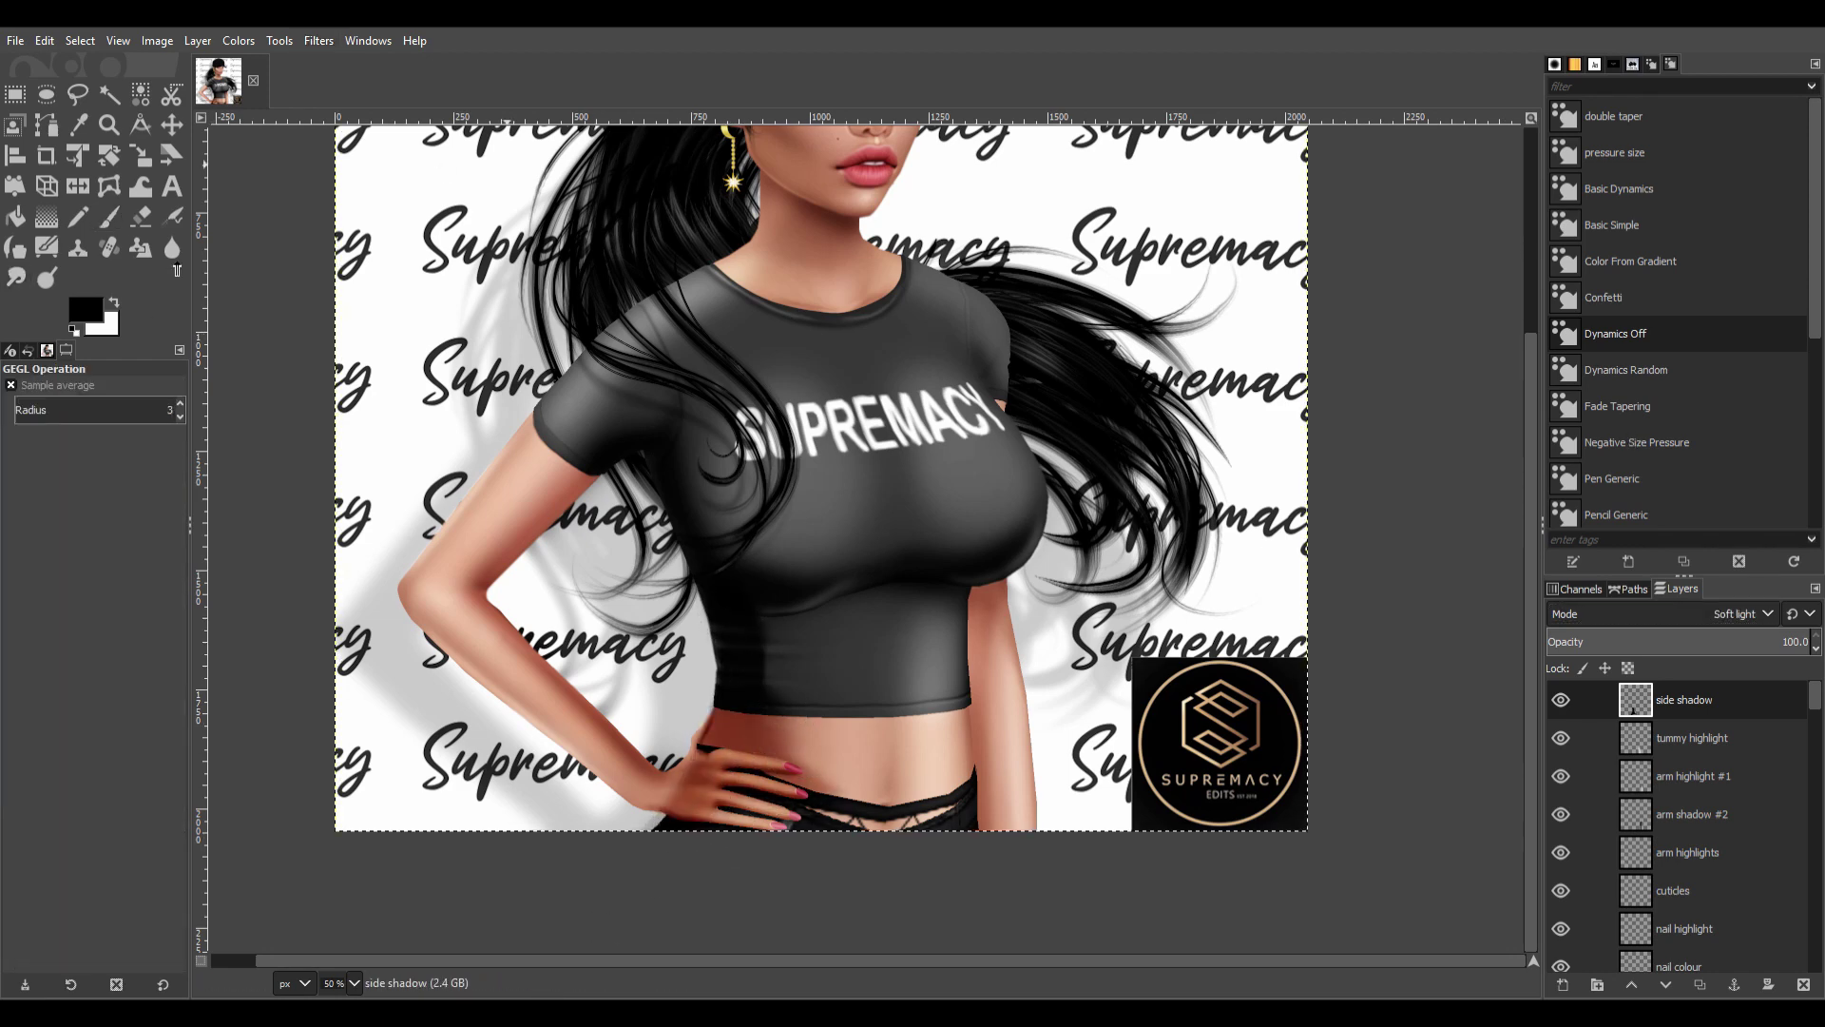
Zoom to 200% and erase shadow off the index finger and knuckle with Pencil Generic dynamics.
key("shift+ctrl+j")
key("1")
key("shift+e")
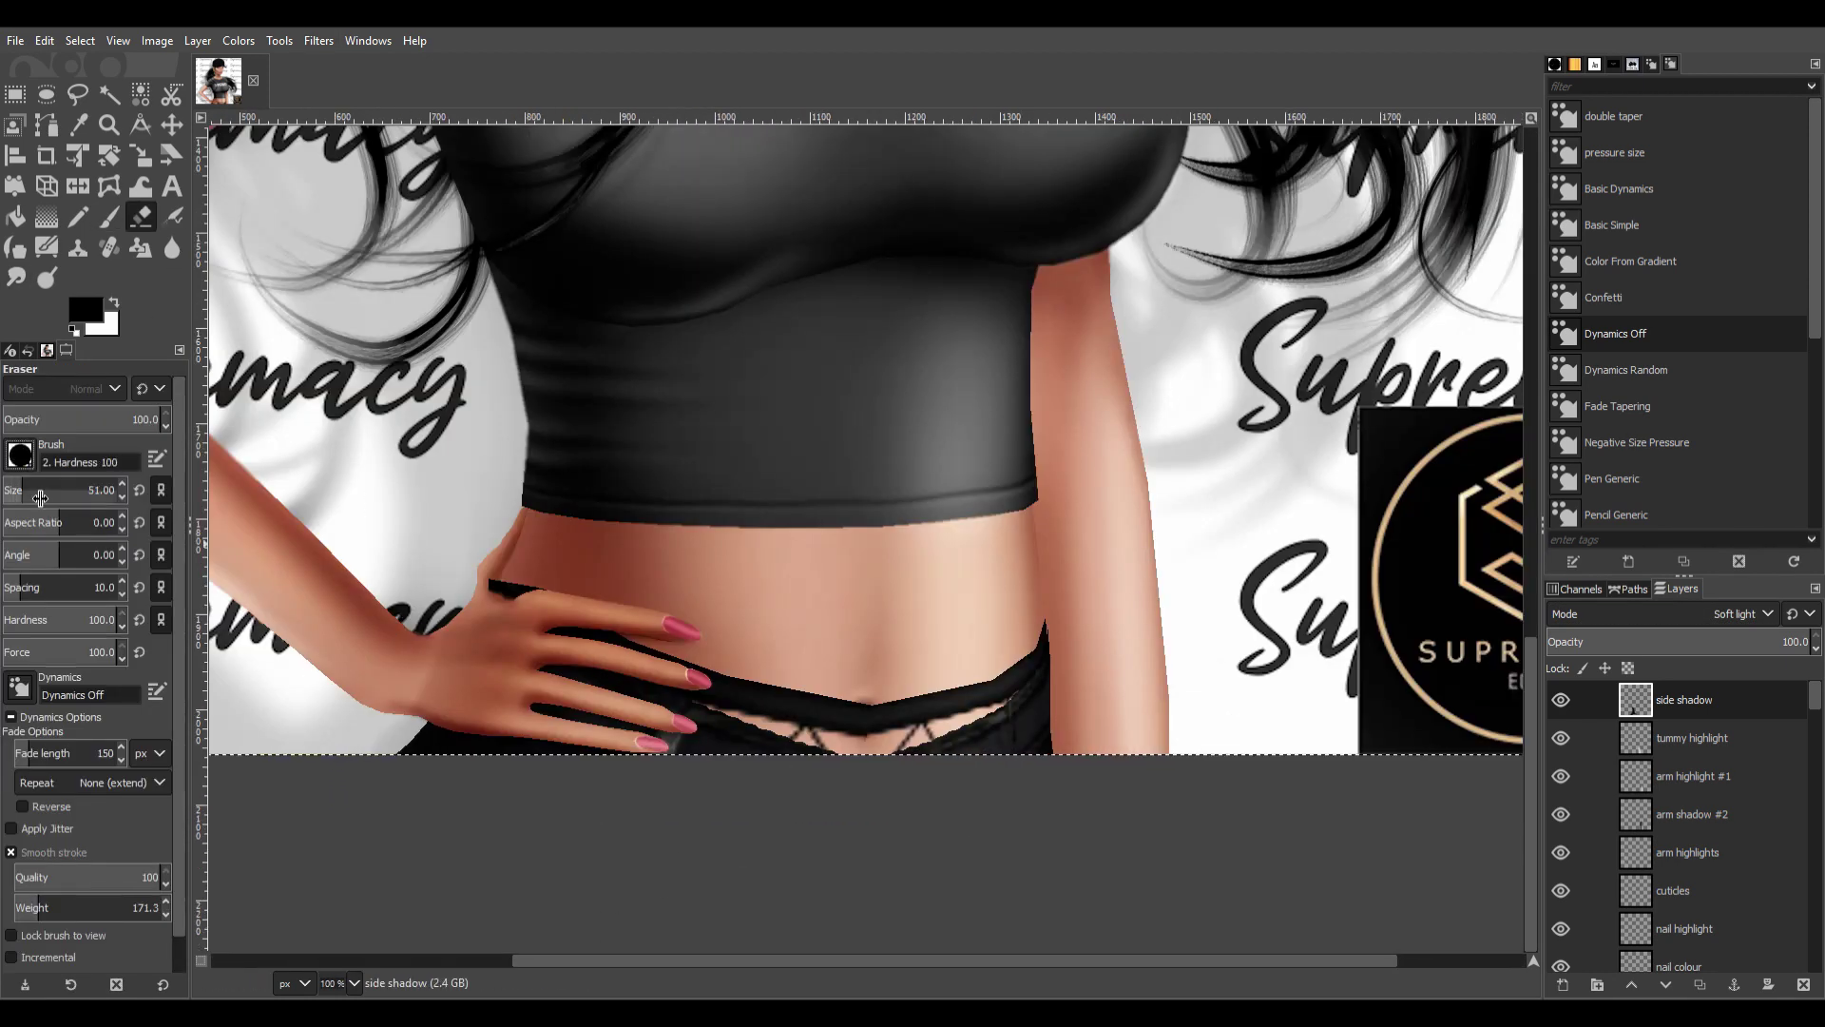
key("2")
key("bracketright")
key("bracketright")
key("bracketright")
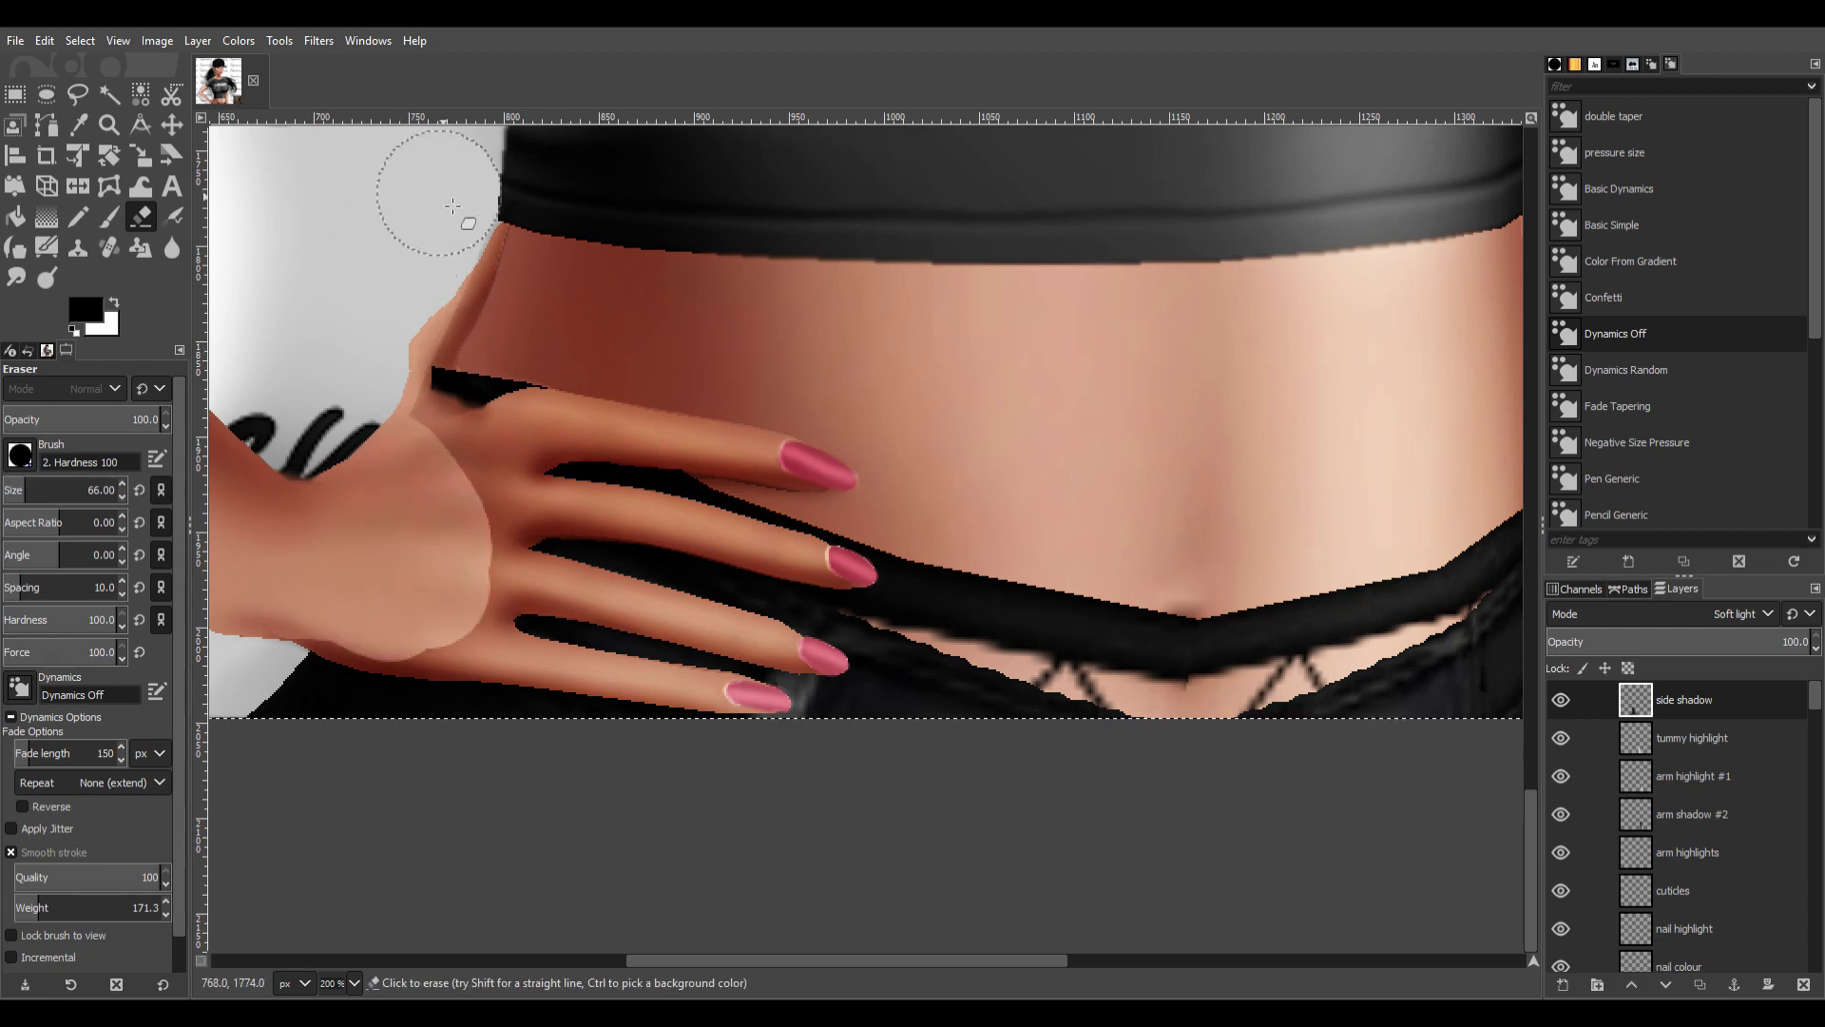
scroll(434, 614, "up", 5)
left_click(1616, 514)
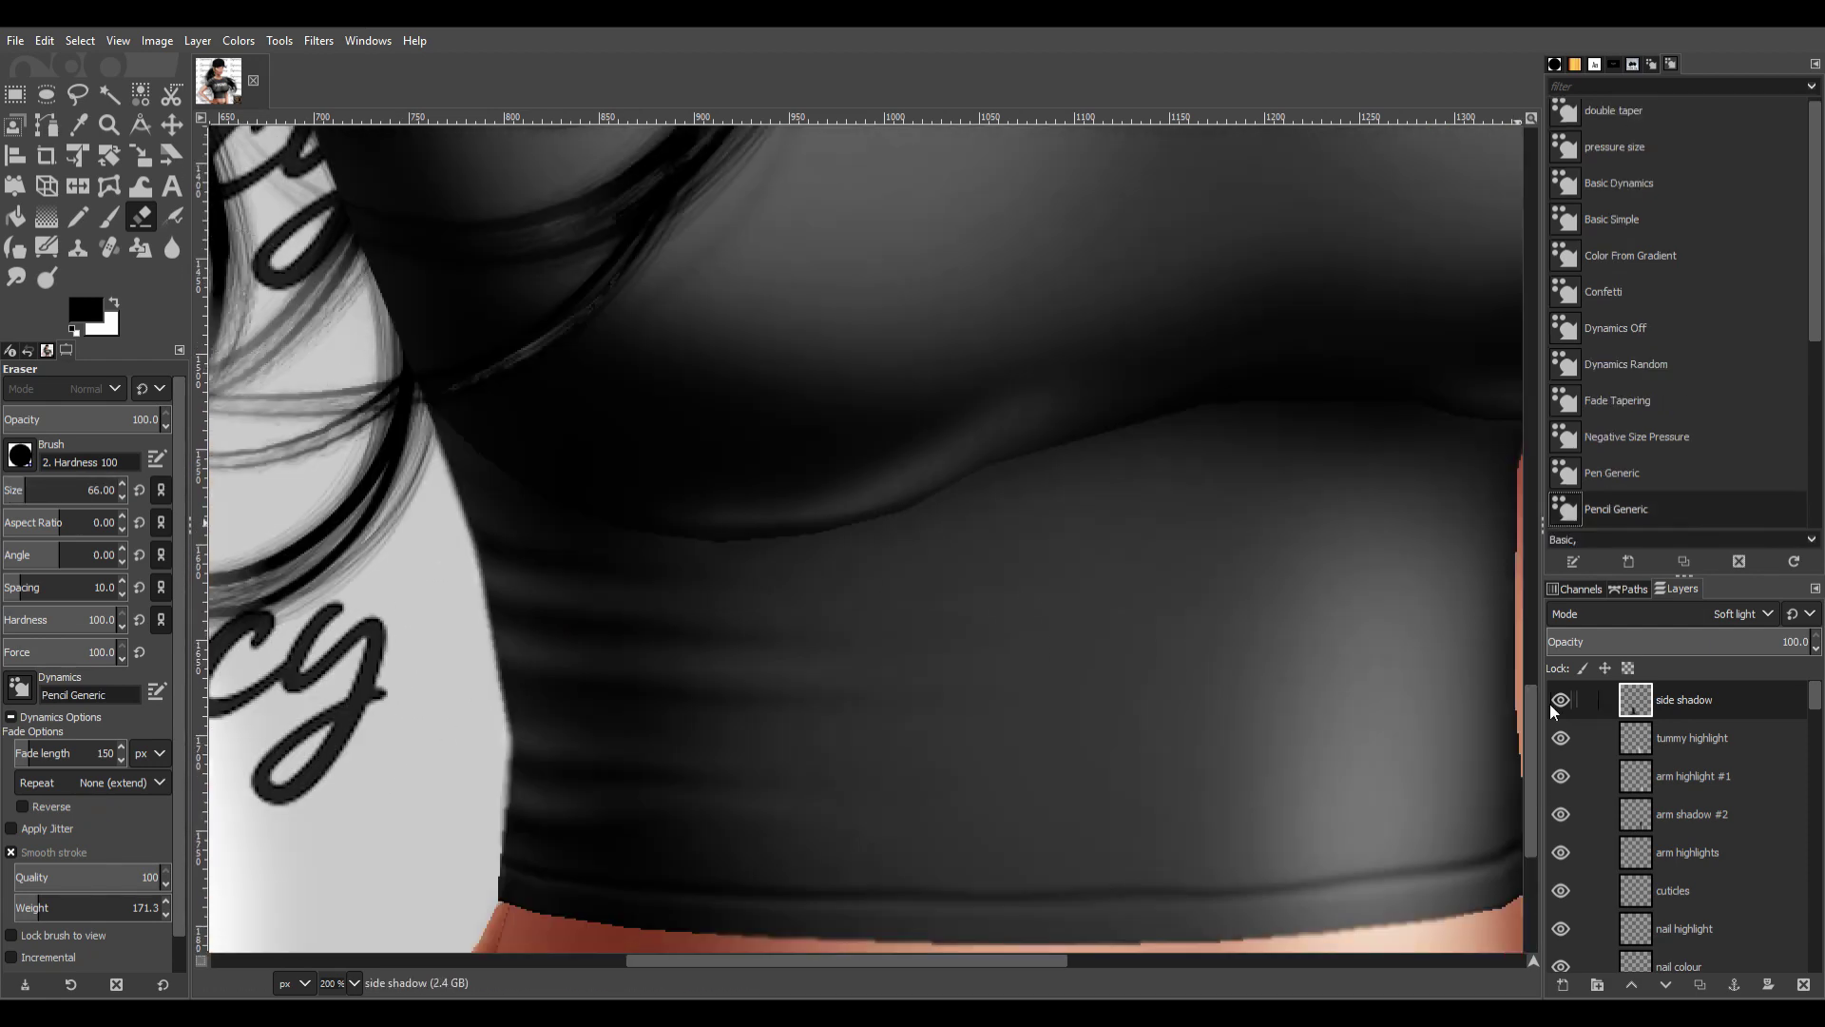
scroll(530, 768, "down", 5)
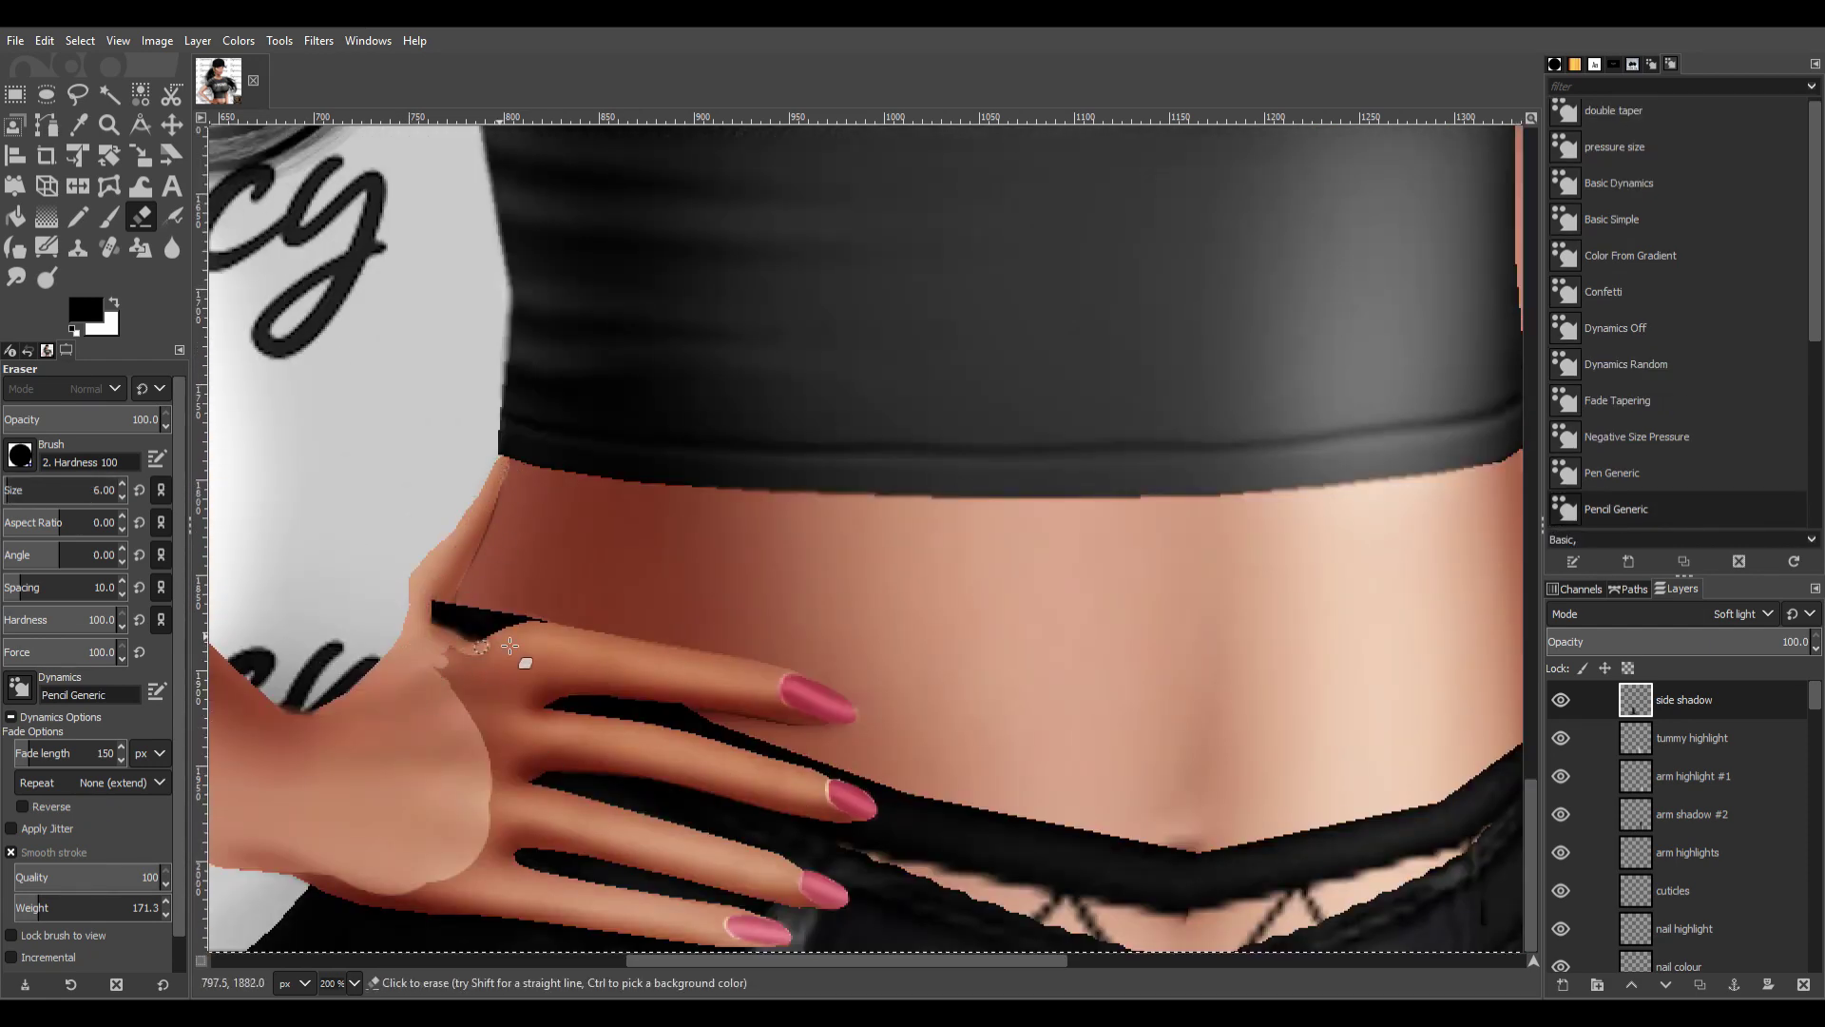
left_click_drag(510, 646, 827, 708)
key("bracketright")
left_click_drag(495, 656, 459, 727)
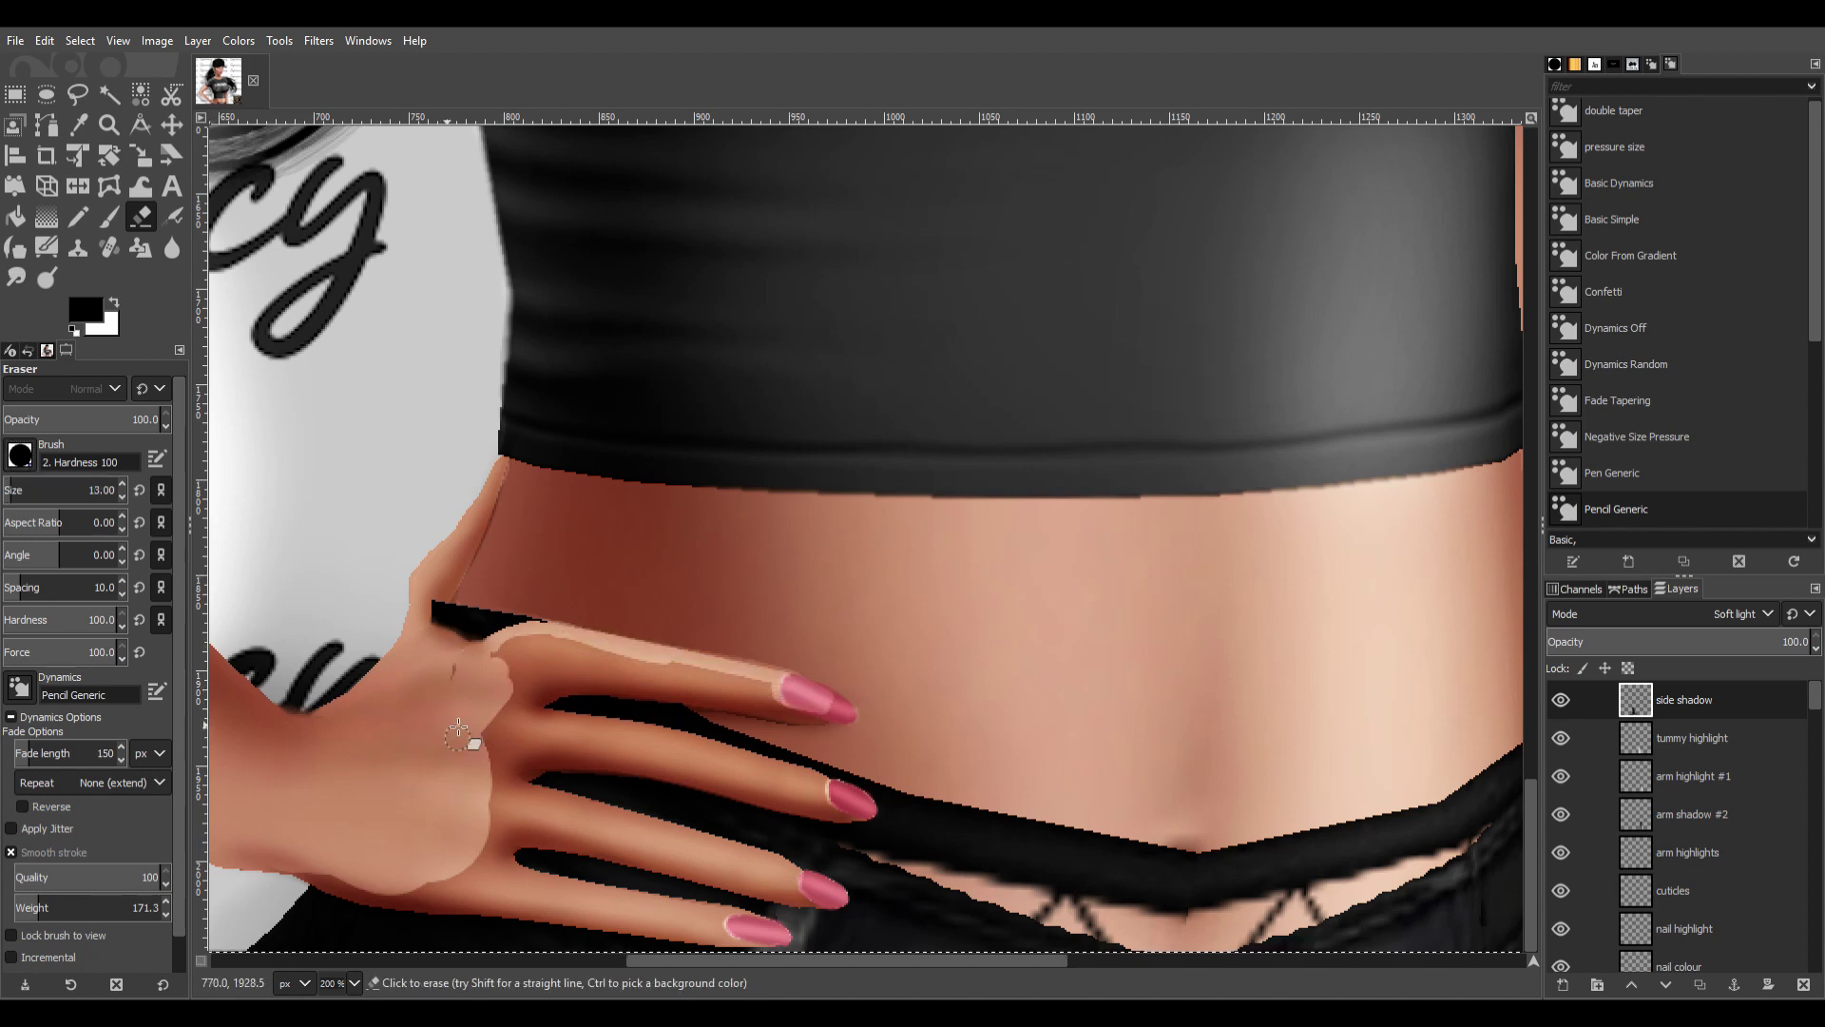
Erase and smooth the shadow along the hand's bottom edge, ring, index and middle fingers.
left_click_drag(492, 908, 789, 941)
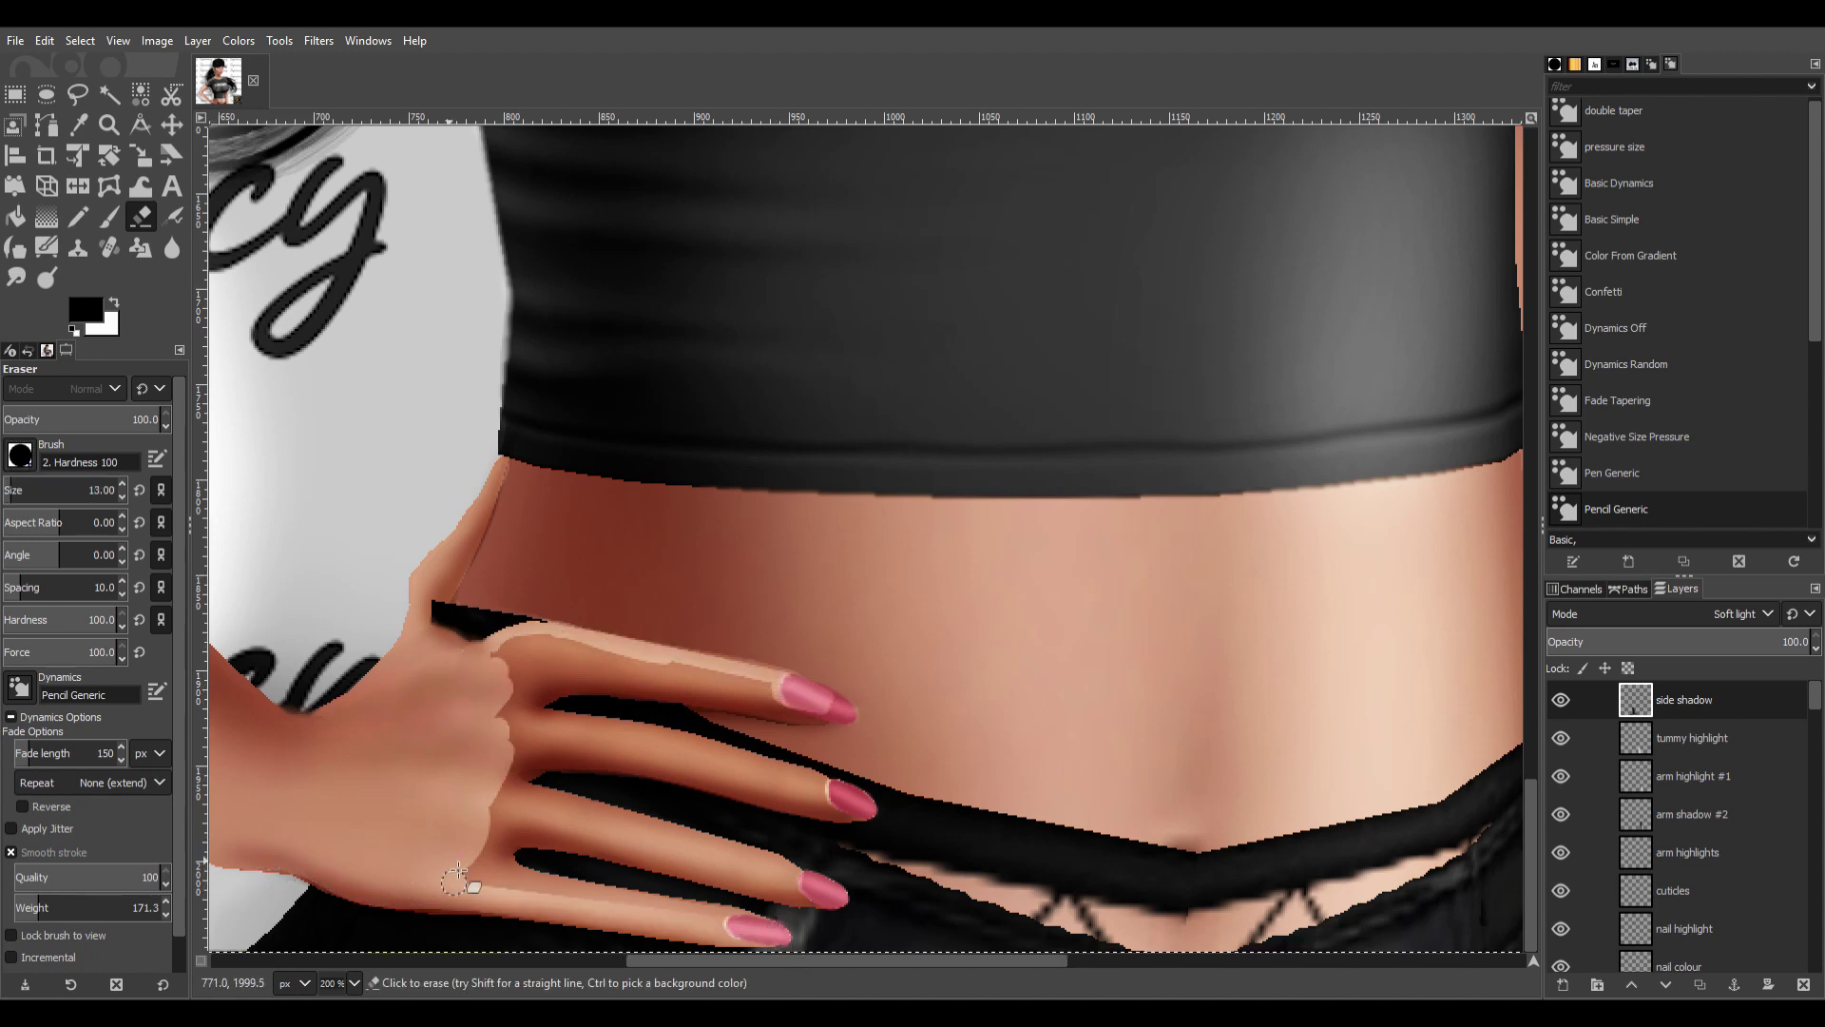
mouse_move(457, 873)
left_mouse_down()
mouse_move(537, 832)
mouse_move(662, 867)
left_mouse_up()
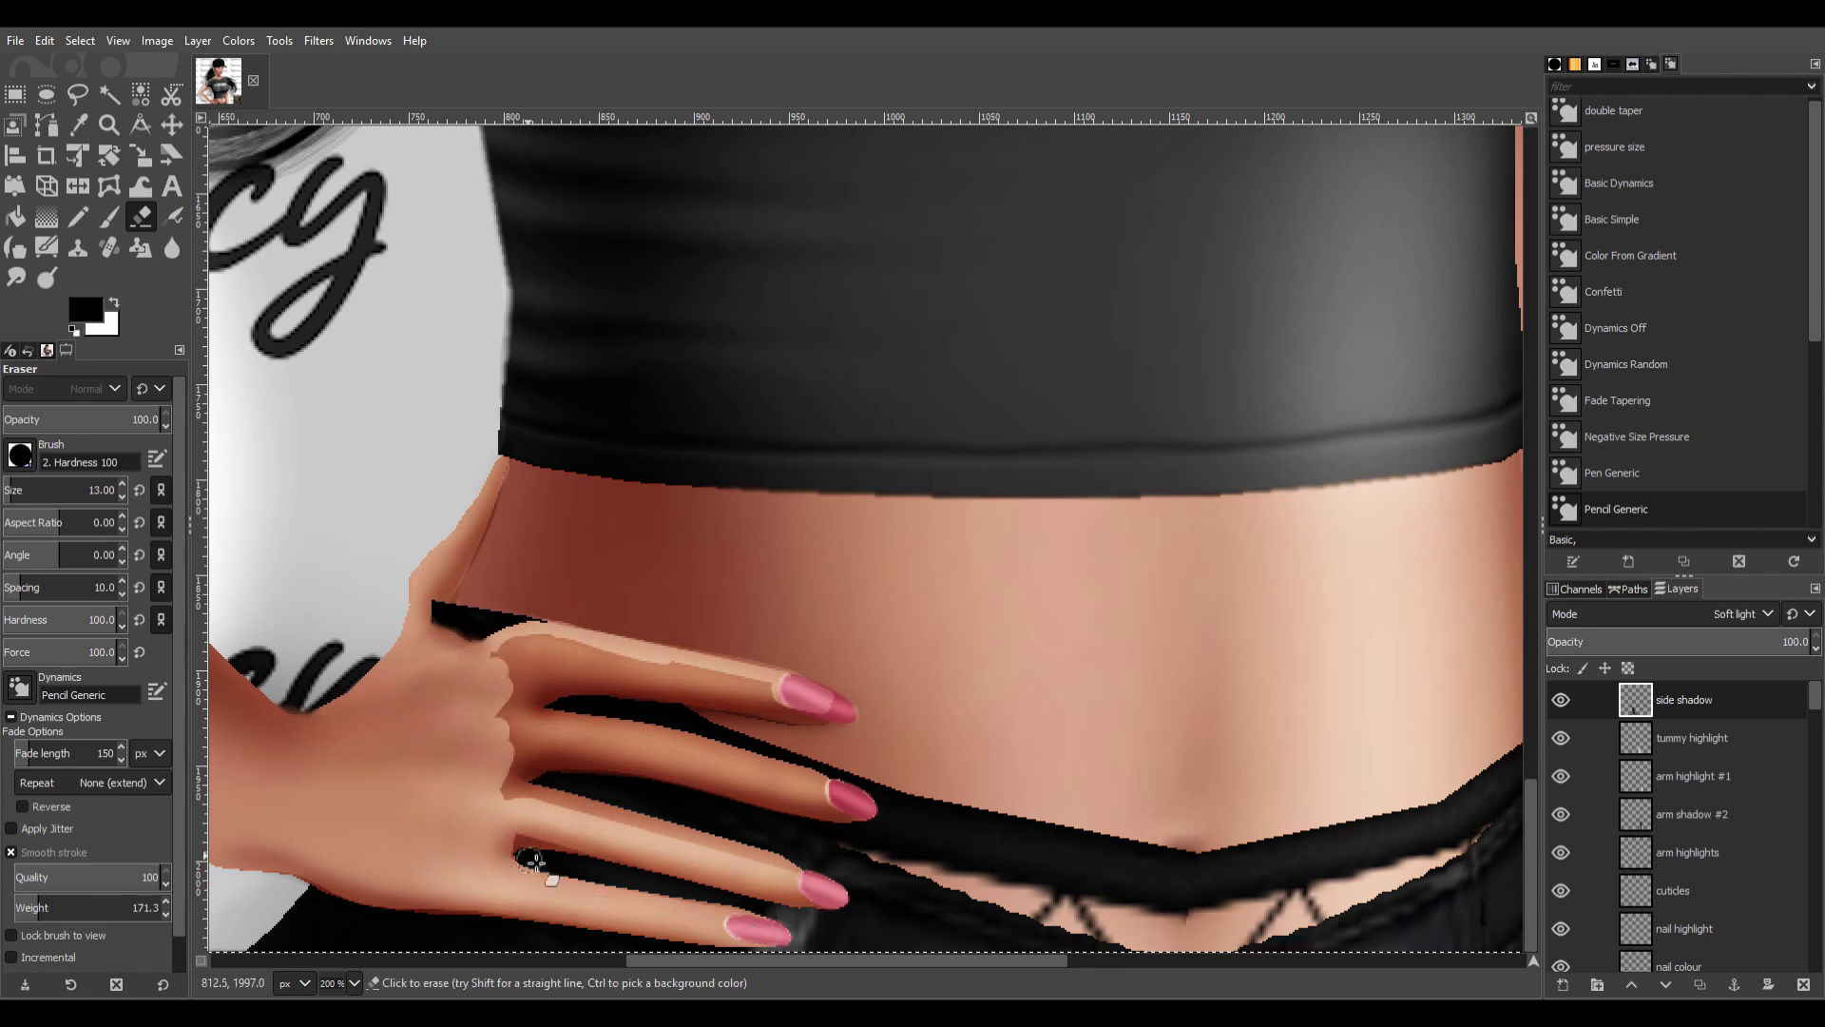
mouse_move(513, 780)
left_mouse_down()
mouse_move(571, 656)
mouse_move(773, 712)
mouse_move(514, 728)
mouse_move(701, 789)
left_mouse_up()
left_click_drag(579, 742, 836, 789)
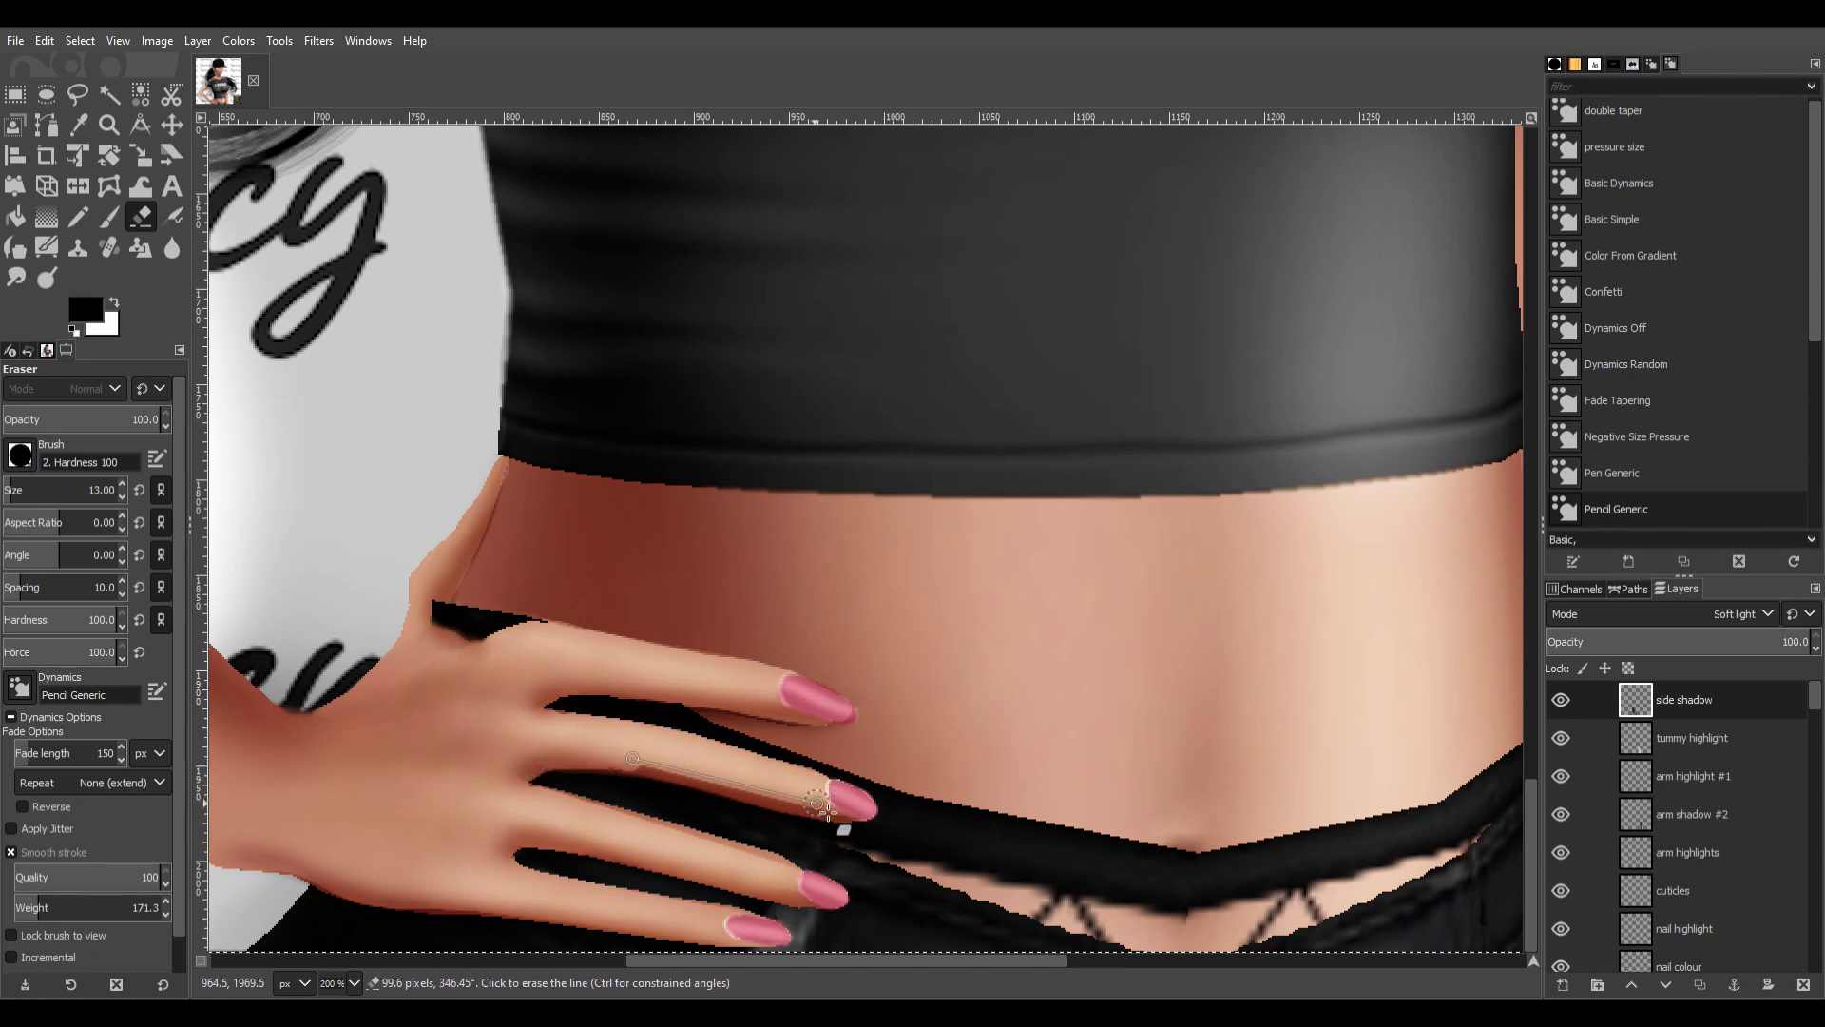
left_click_drag(542, 766, 846, 808)
scroll(1015, 889, "down", 4)
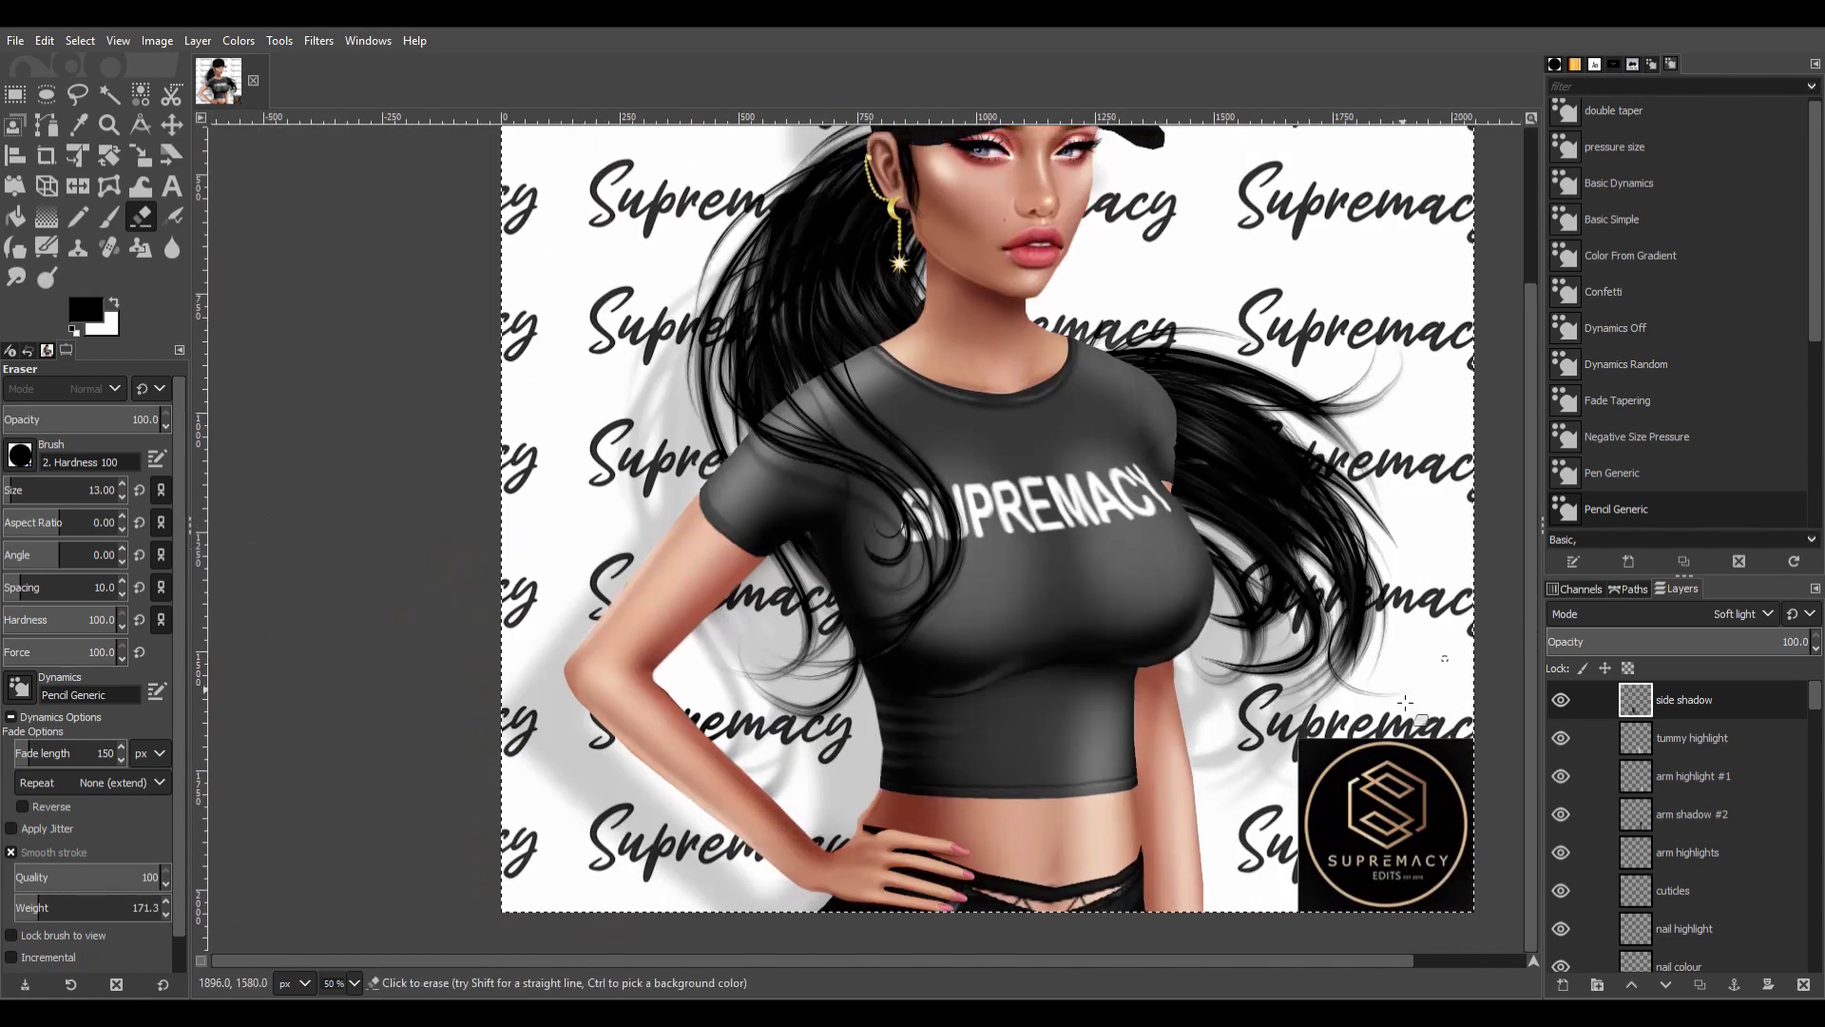
scroll(1188, 856, "down", 1)
Erase the shadow strip along the cap edge on the Supremacy Love layer.
scroll(771, 316, "up", 4)
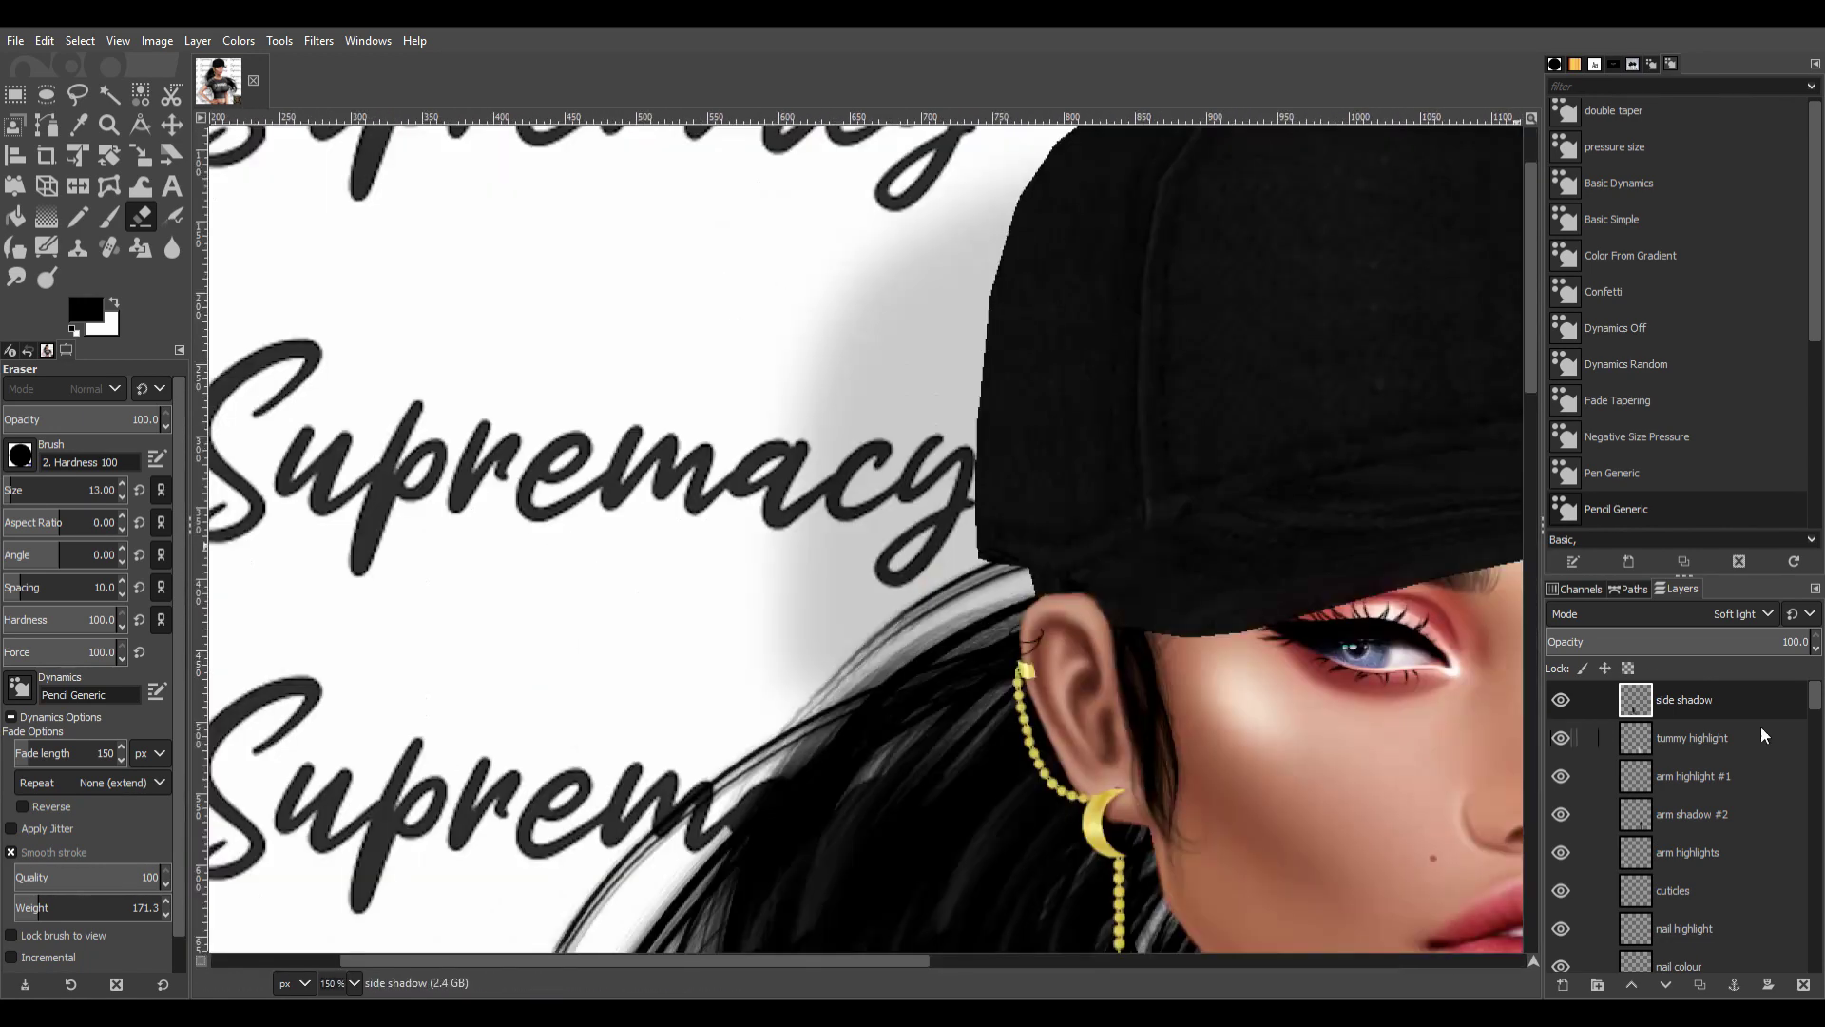
left_click(1761, 726)
left_click_drag(948, 404, 980, 547)
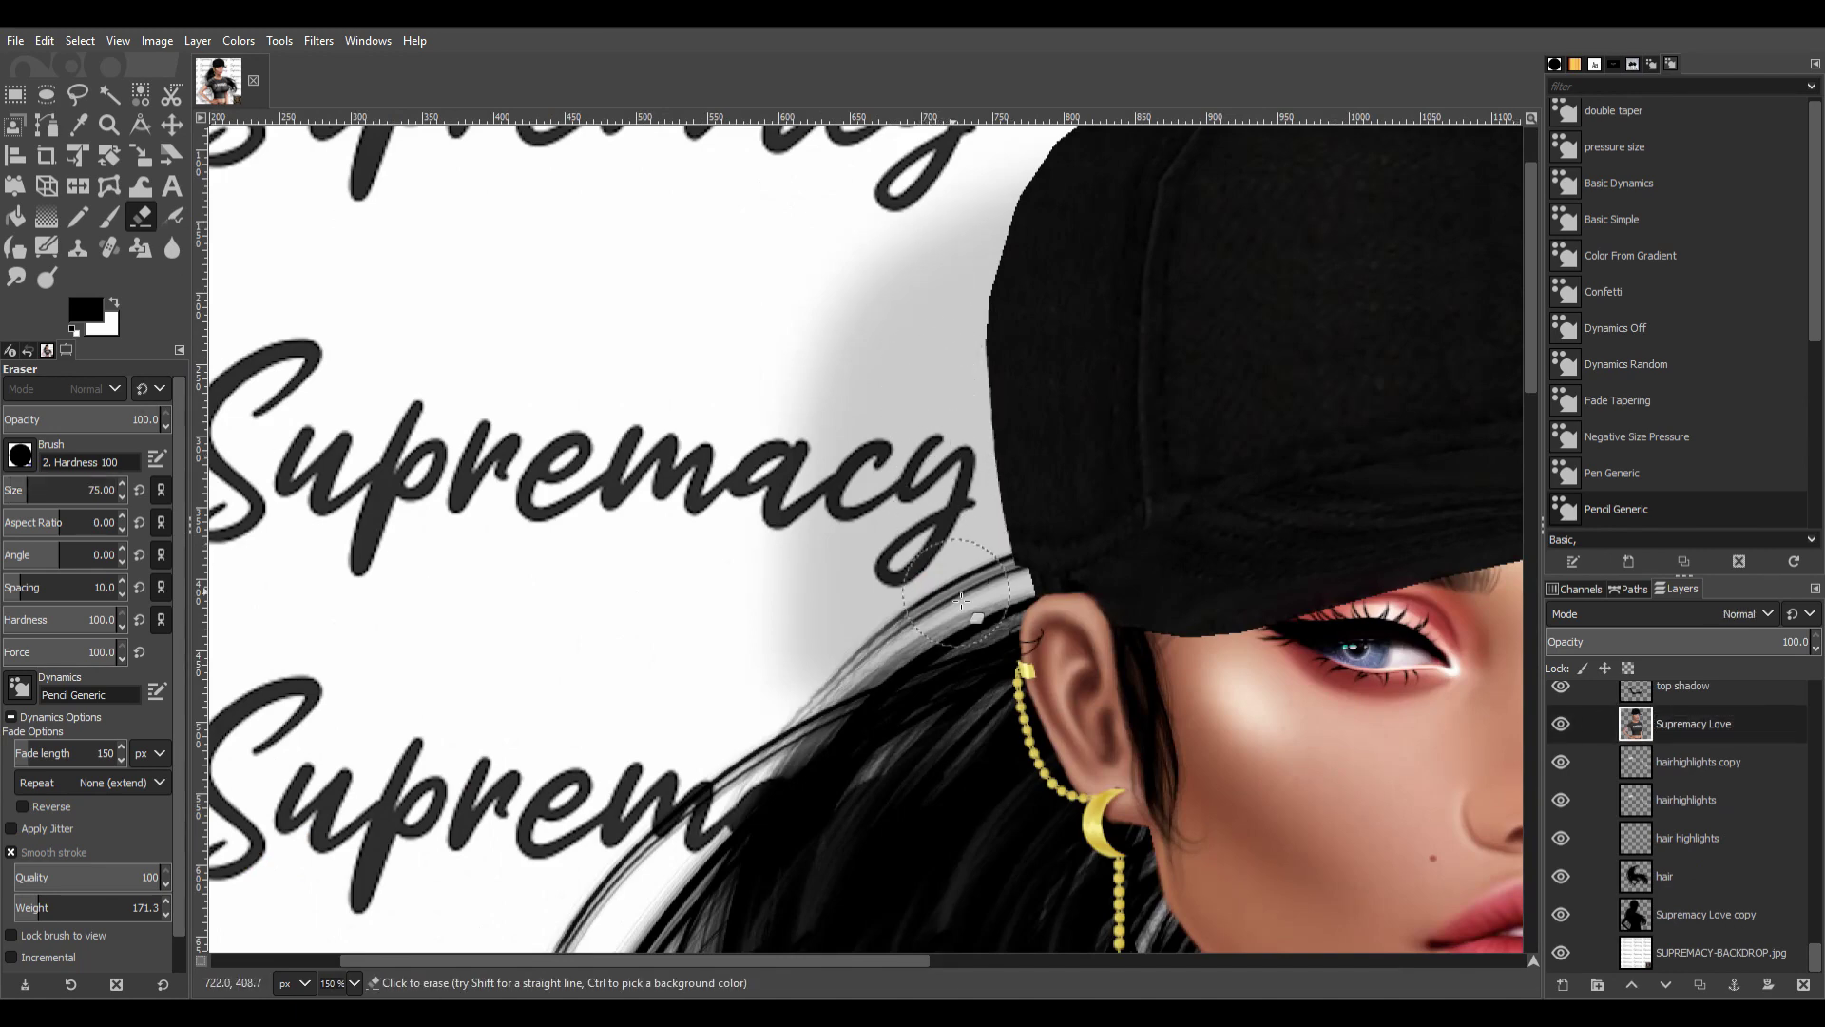
scroll(979, 547, "down", 3)
scroll(979, 546, "down", 1)
scroll(1065, 333, "up", 3)
scroll(1692, 828, "up", 10)
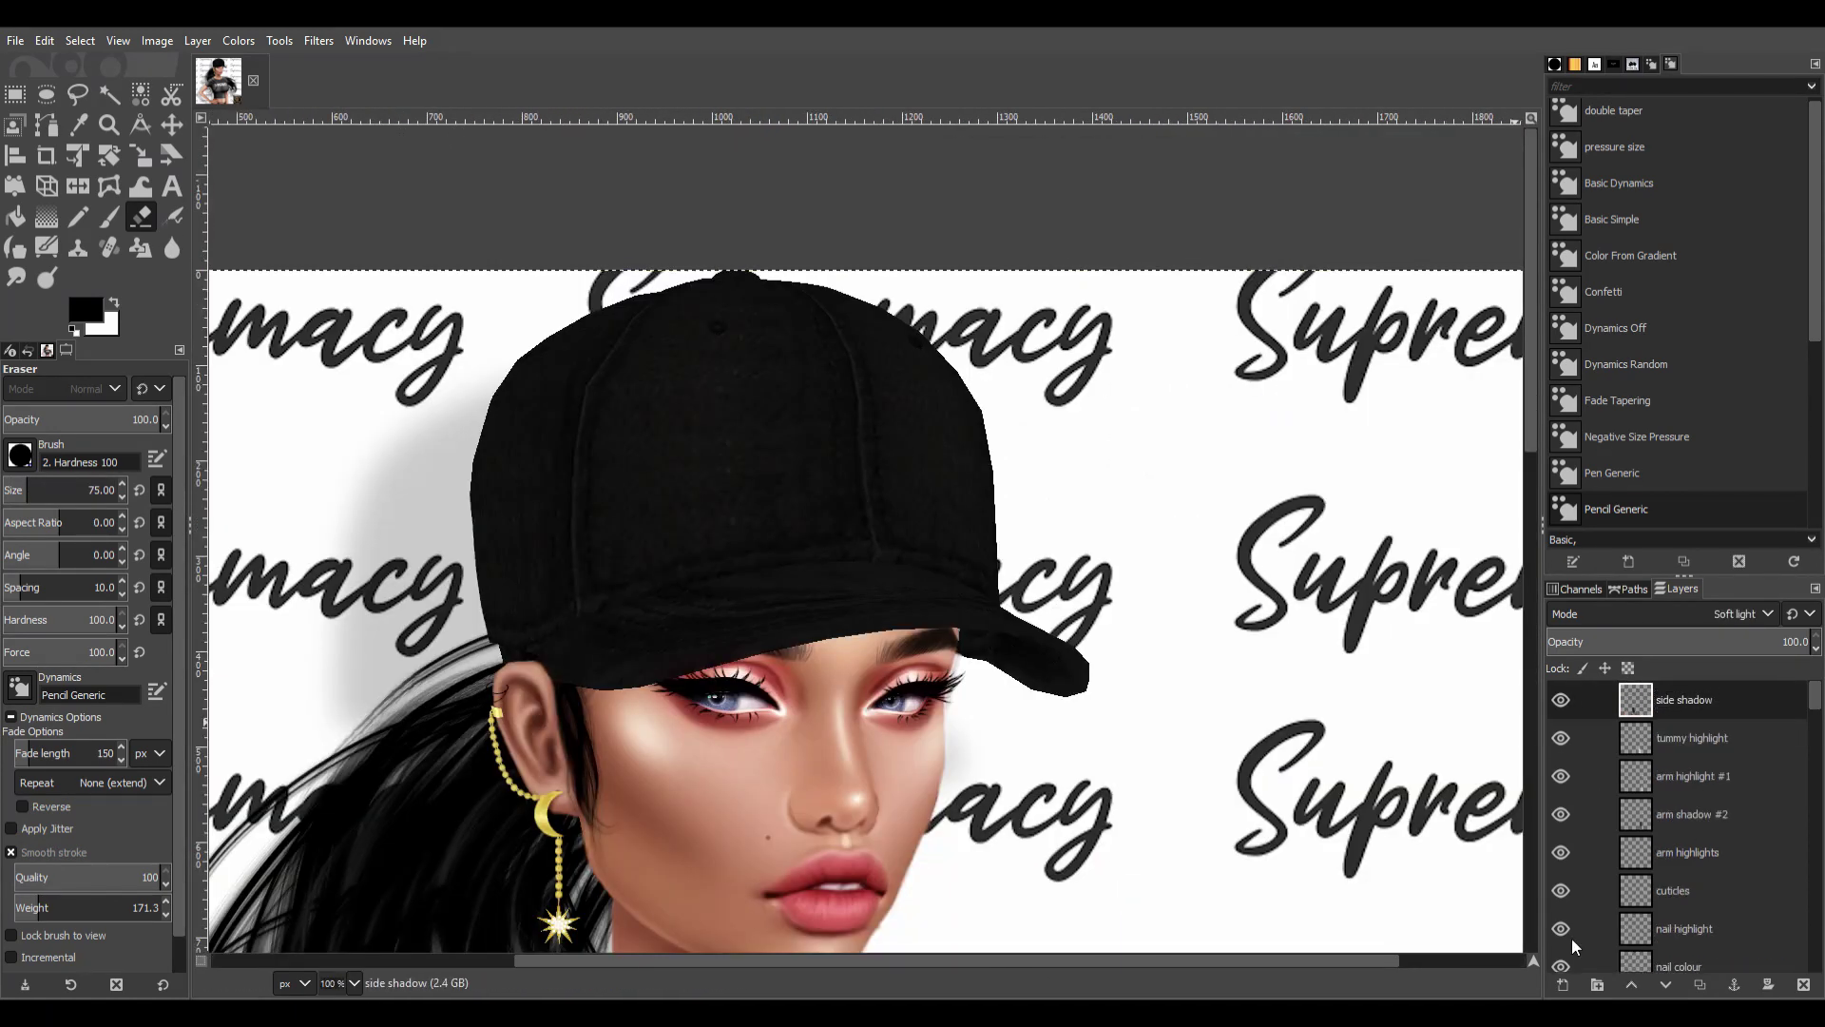
Paint white strokes down the cap on the hat highlight layer and fade them to soft grey.
left_click(1685, 700)
key("p")
left_click_drag(894, 366, 927, 532)
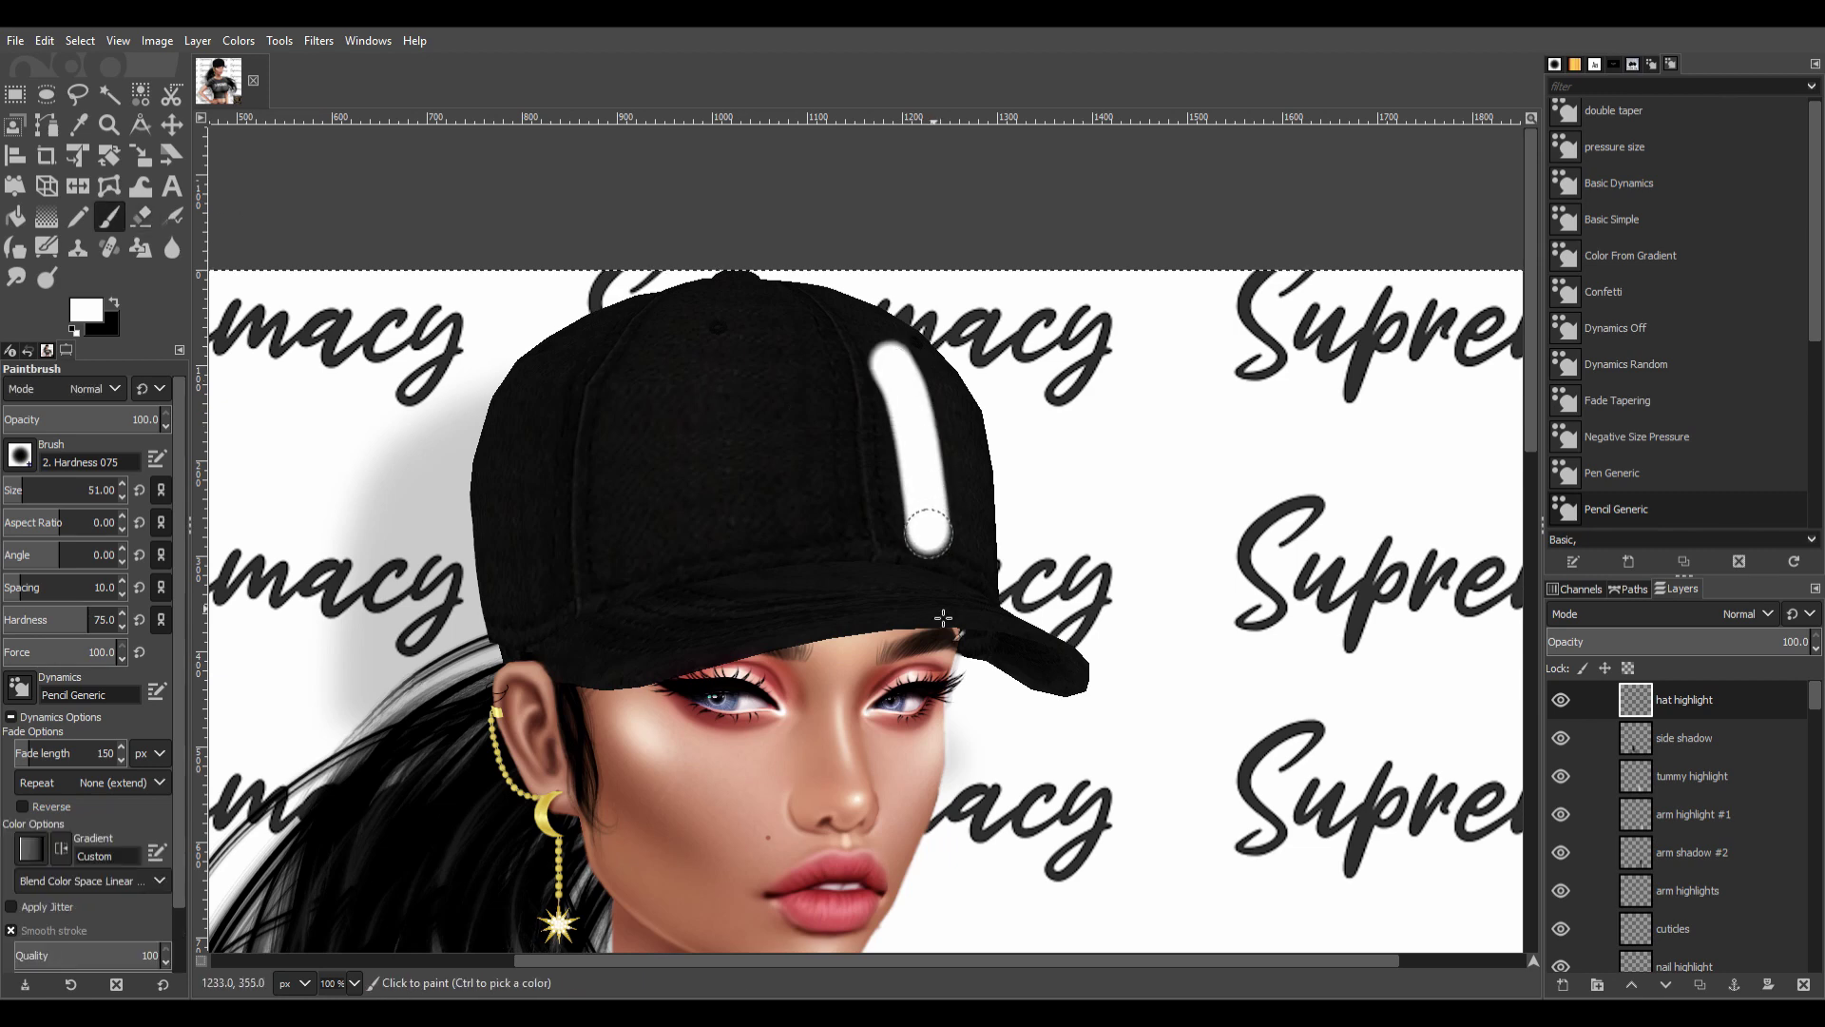
left_click_drag(836, 285, 917, 528)
left_click_drag(1788, 641, 1560, 642)
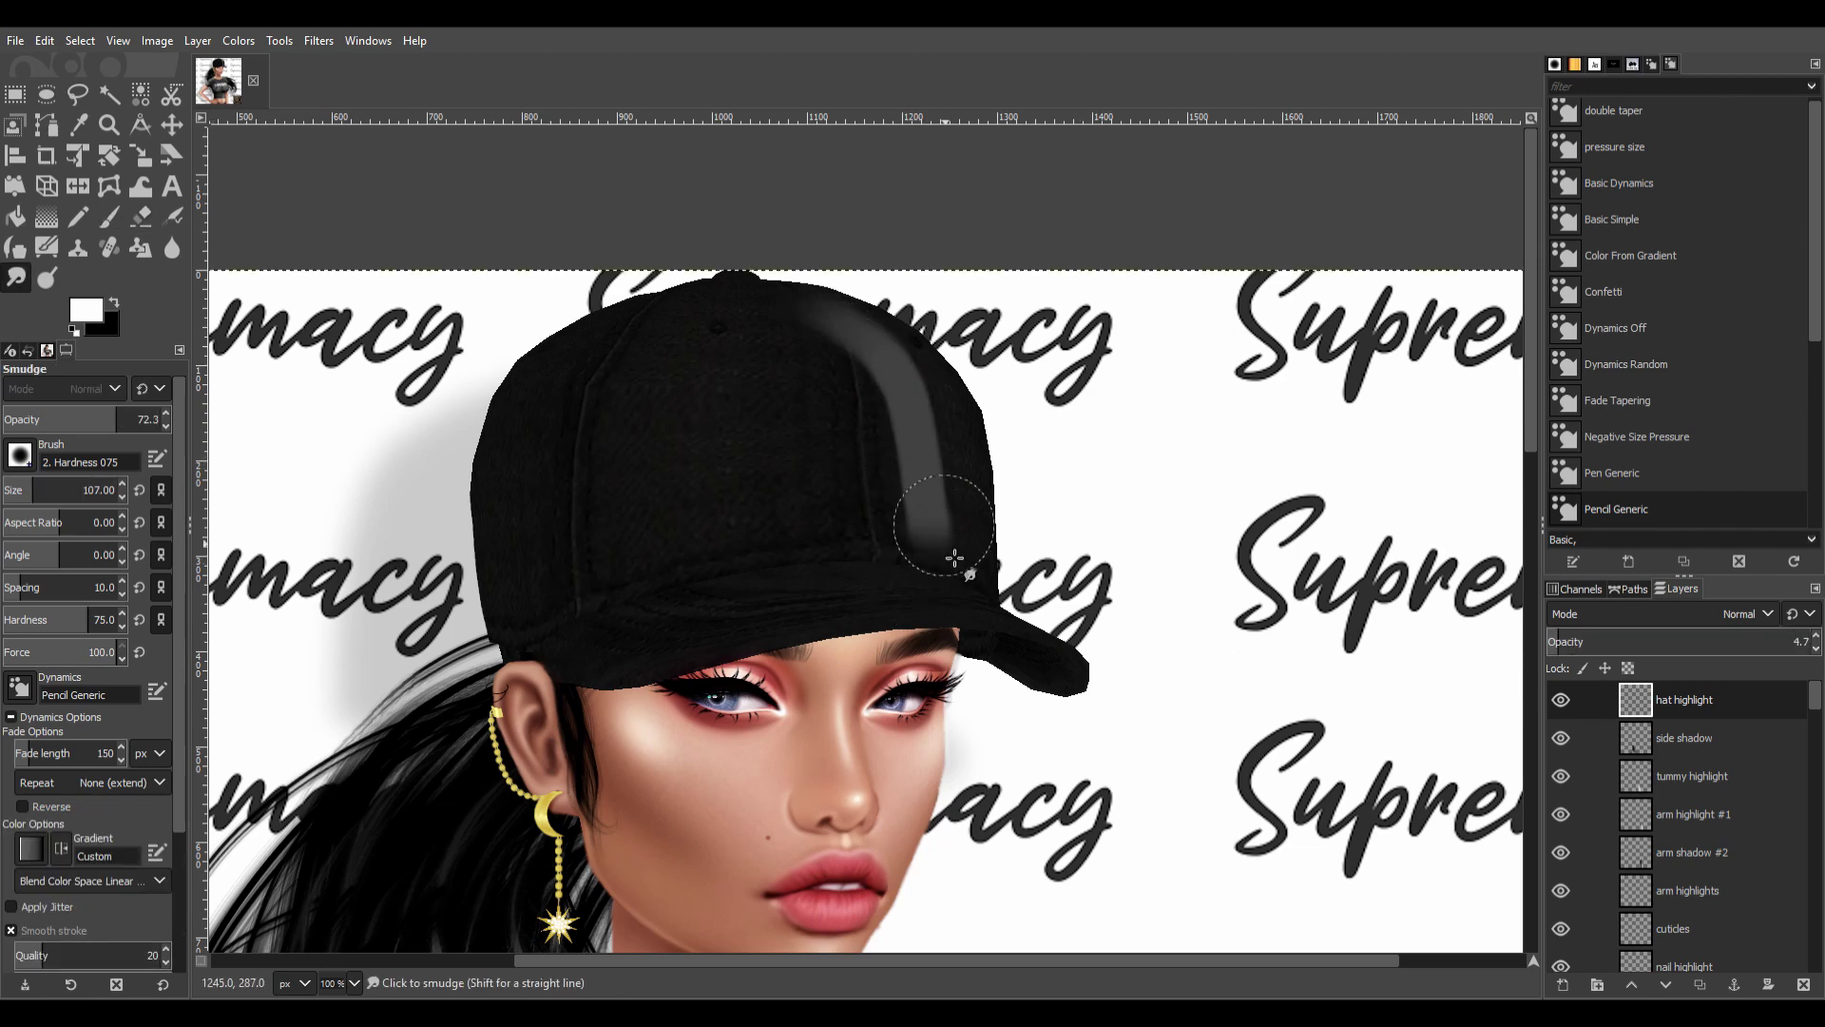
key("ctrl+f")
scroll(1443, 642, "down", 1, "ctrl")
scroll(1443, 641, "down", 1, "ctrl")
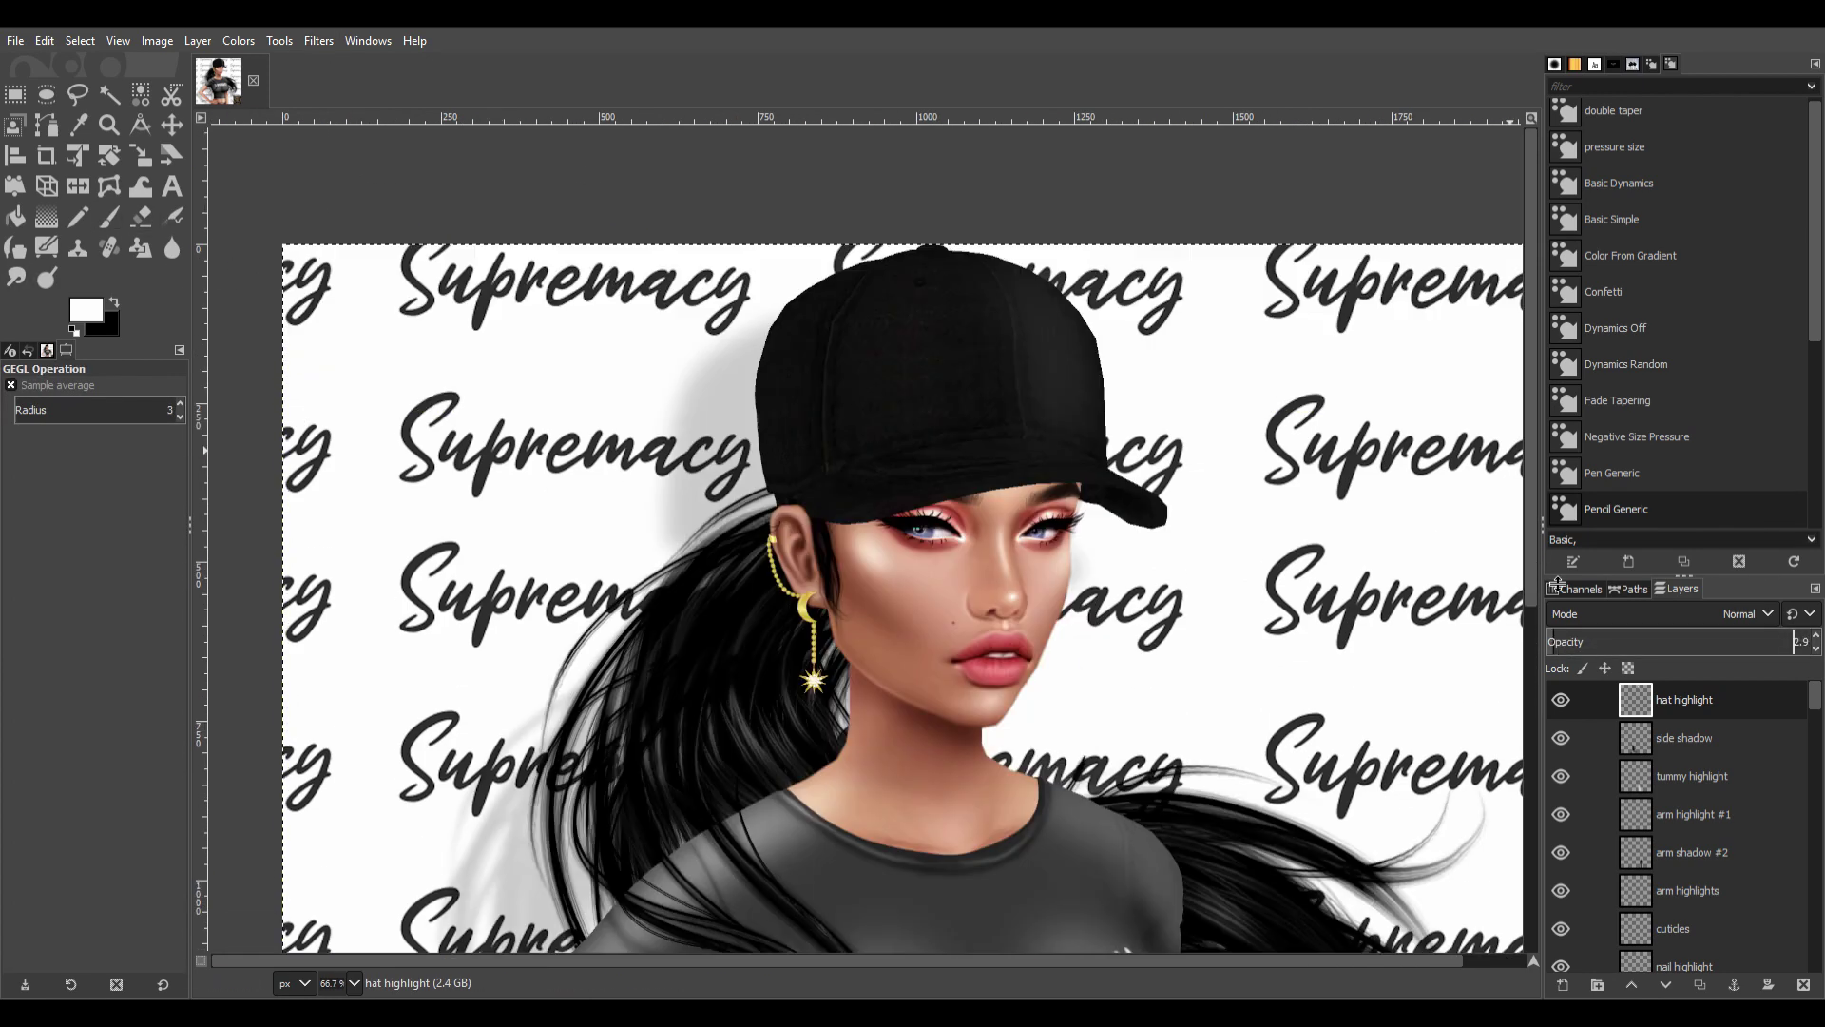
scroll(1443, 642, "down", 1, "ctrl")
scroll(1444, 641, "up", 1, "ctrl")
Smudge the cap highlight into the cap and add white highlight dots across it.
key("s")
left_click_drag(1131, 381, 1093, 475)
mouse_move(1084, 400)
left_mouse_down()
mouse_move(1007, 475)
mouse_move(1112, 395)
left_mouse_up()
key("ctrl+z")
key("ctrl+z")
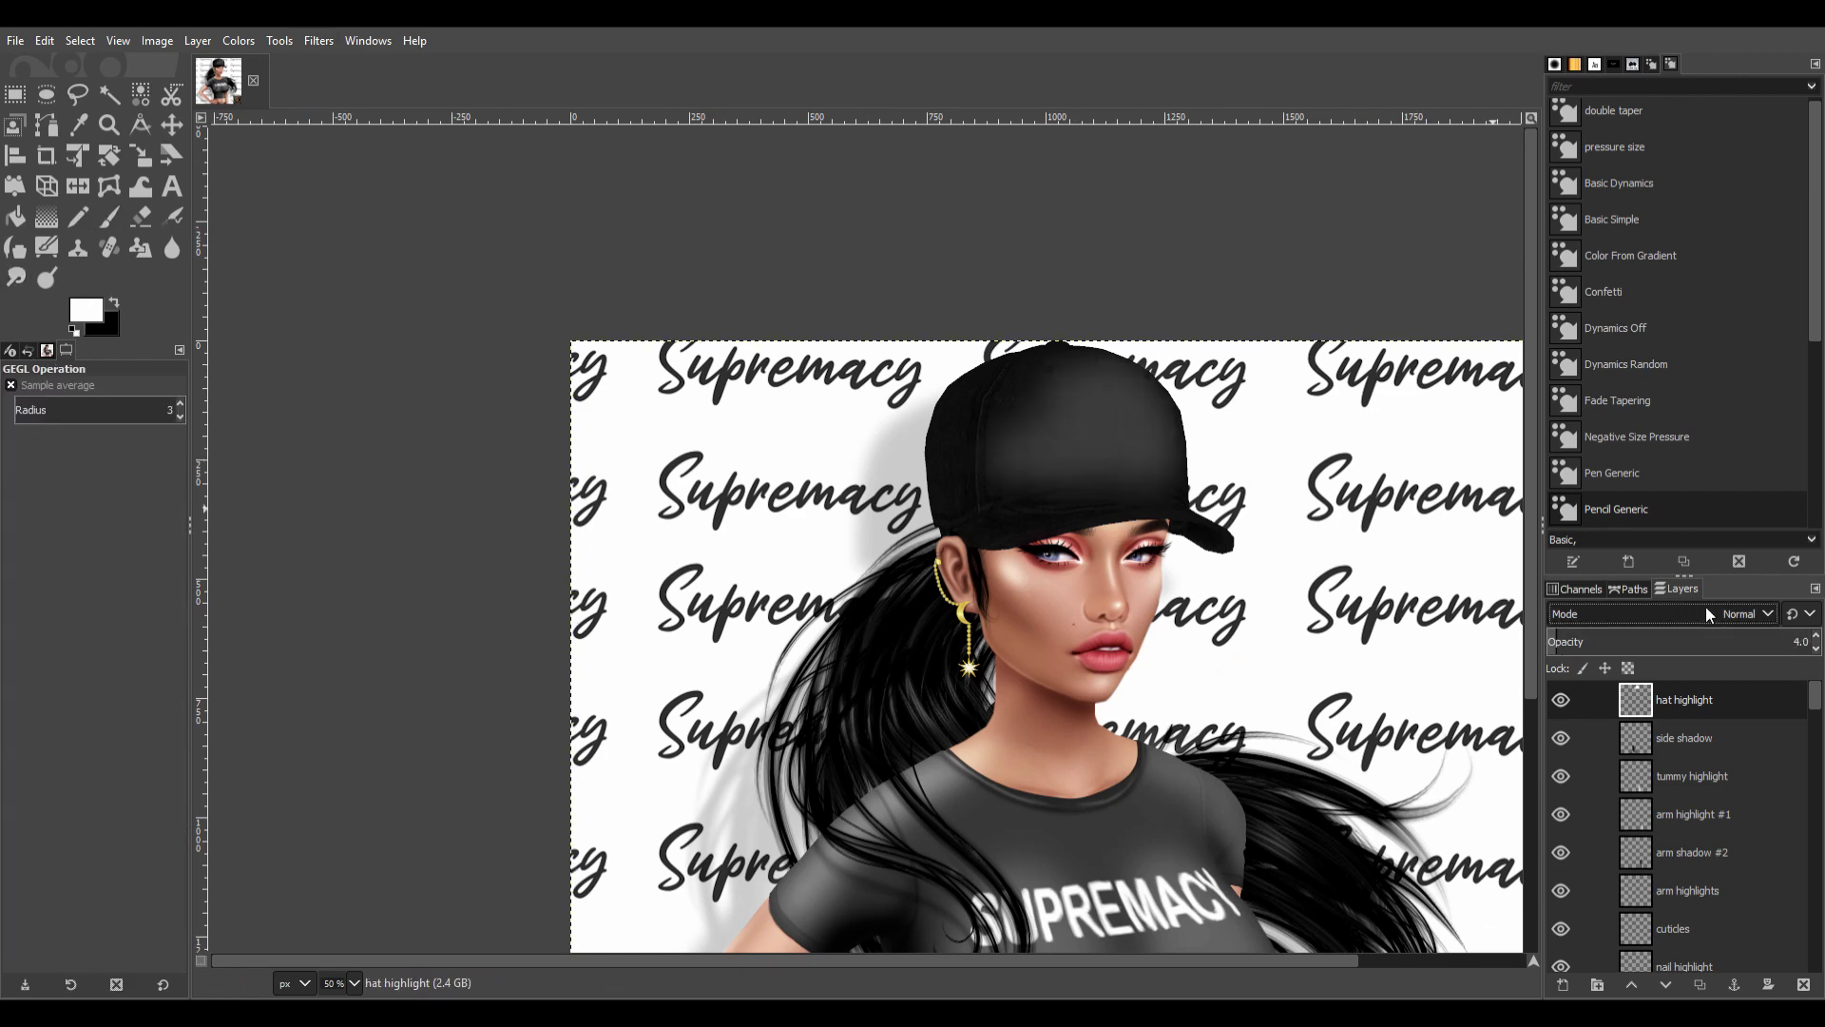
key("ctrl+z")
key("ctrl+z")
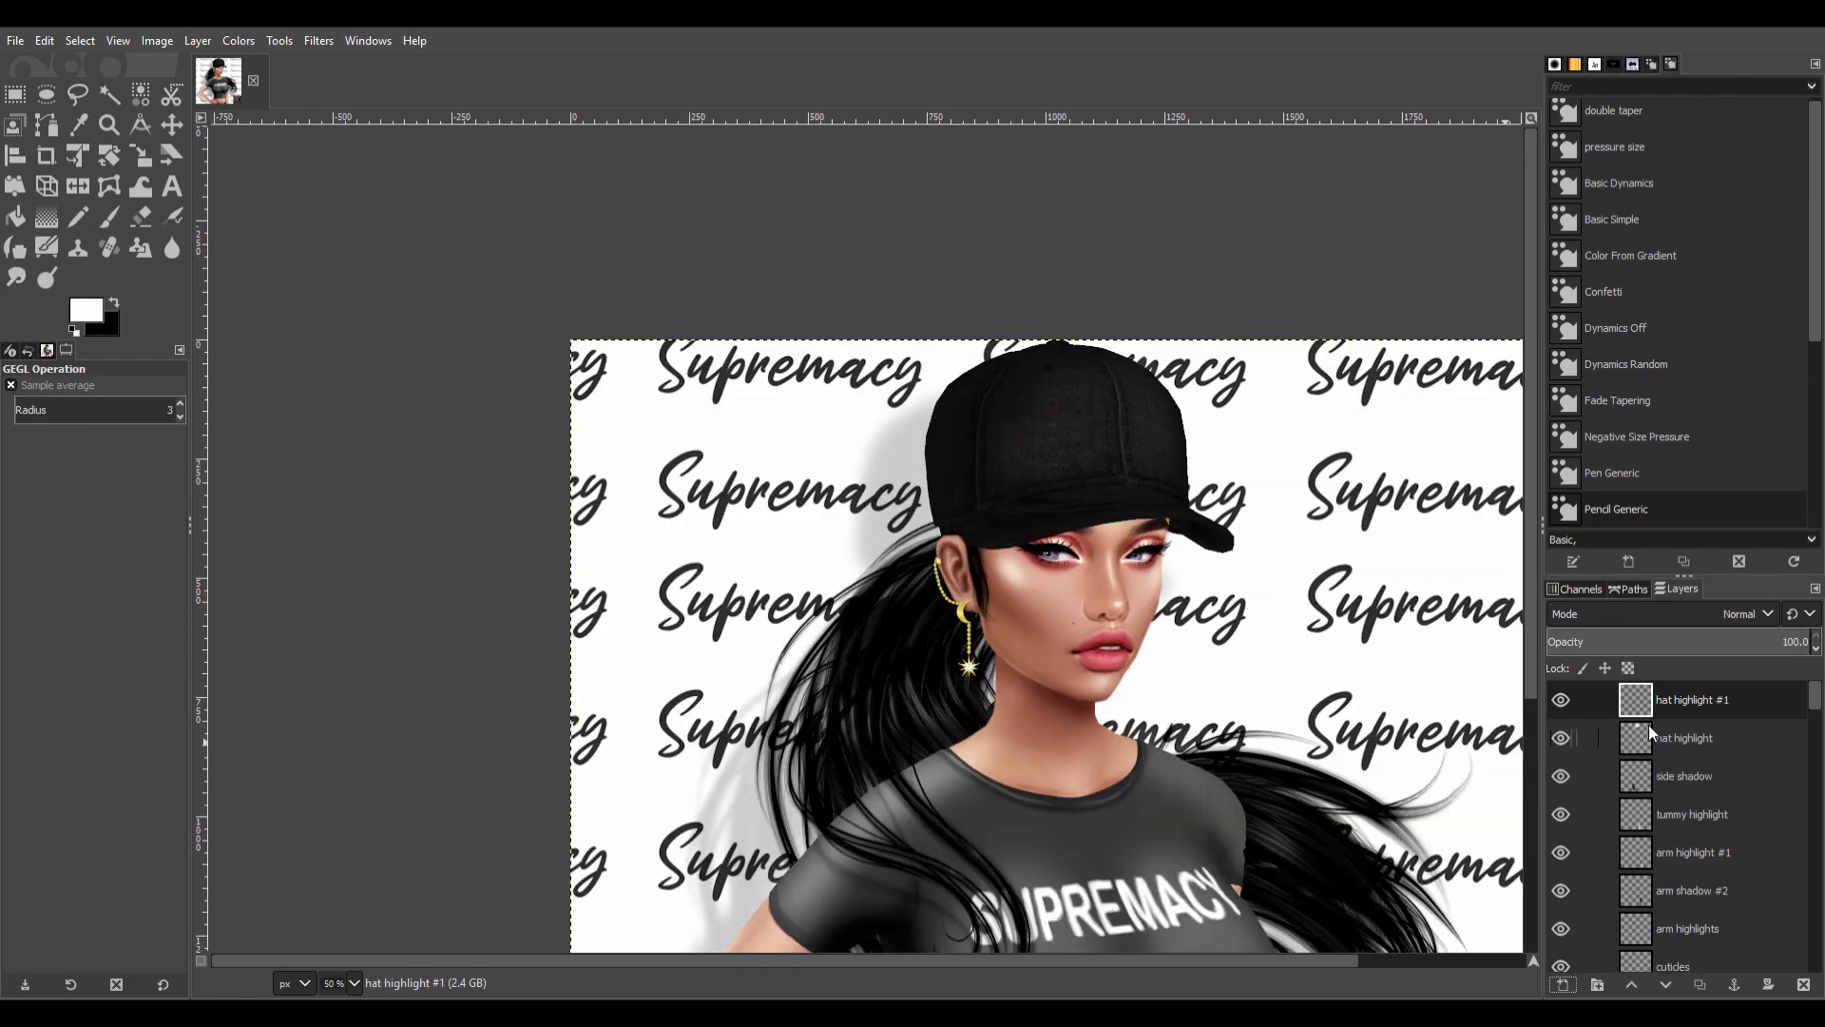
key("p")
left_click_drag(1096, 407, 998, 408)
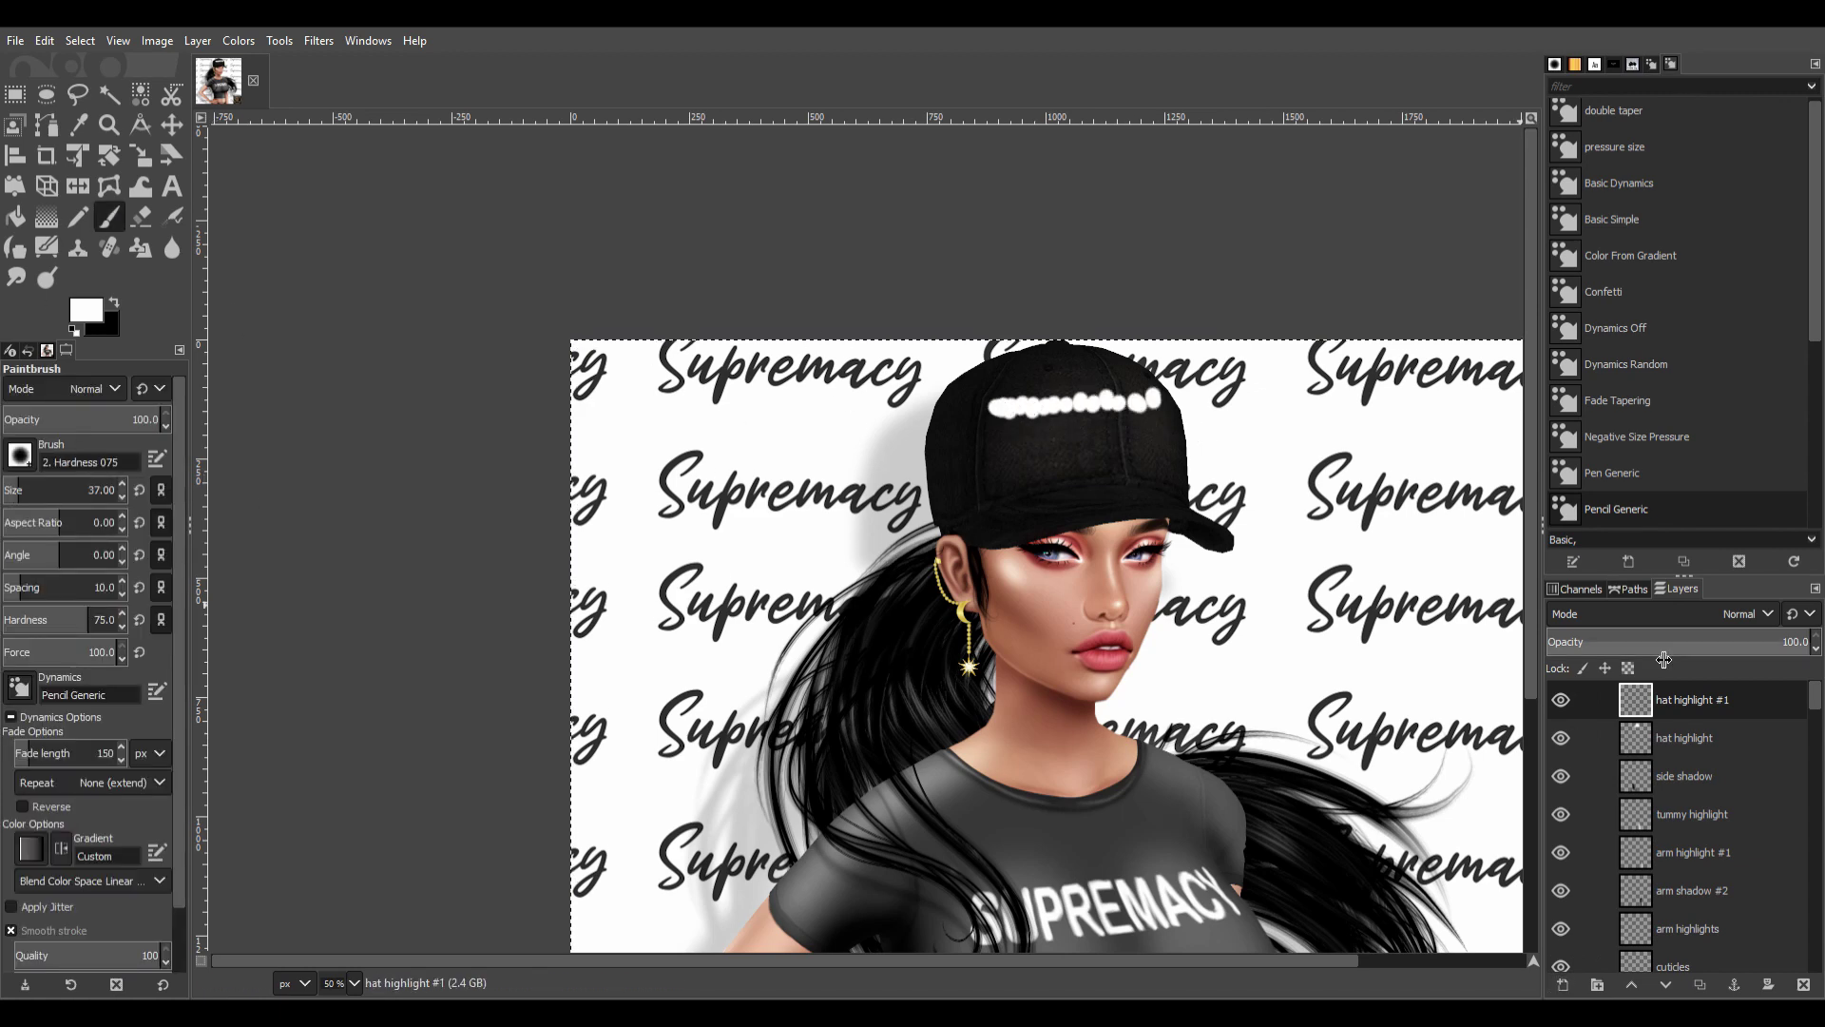
key("ctrl+z")
key("ctrl+z")
key("s")
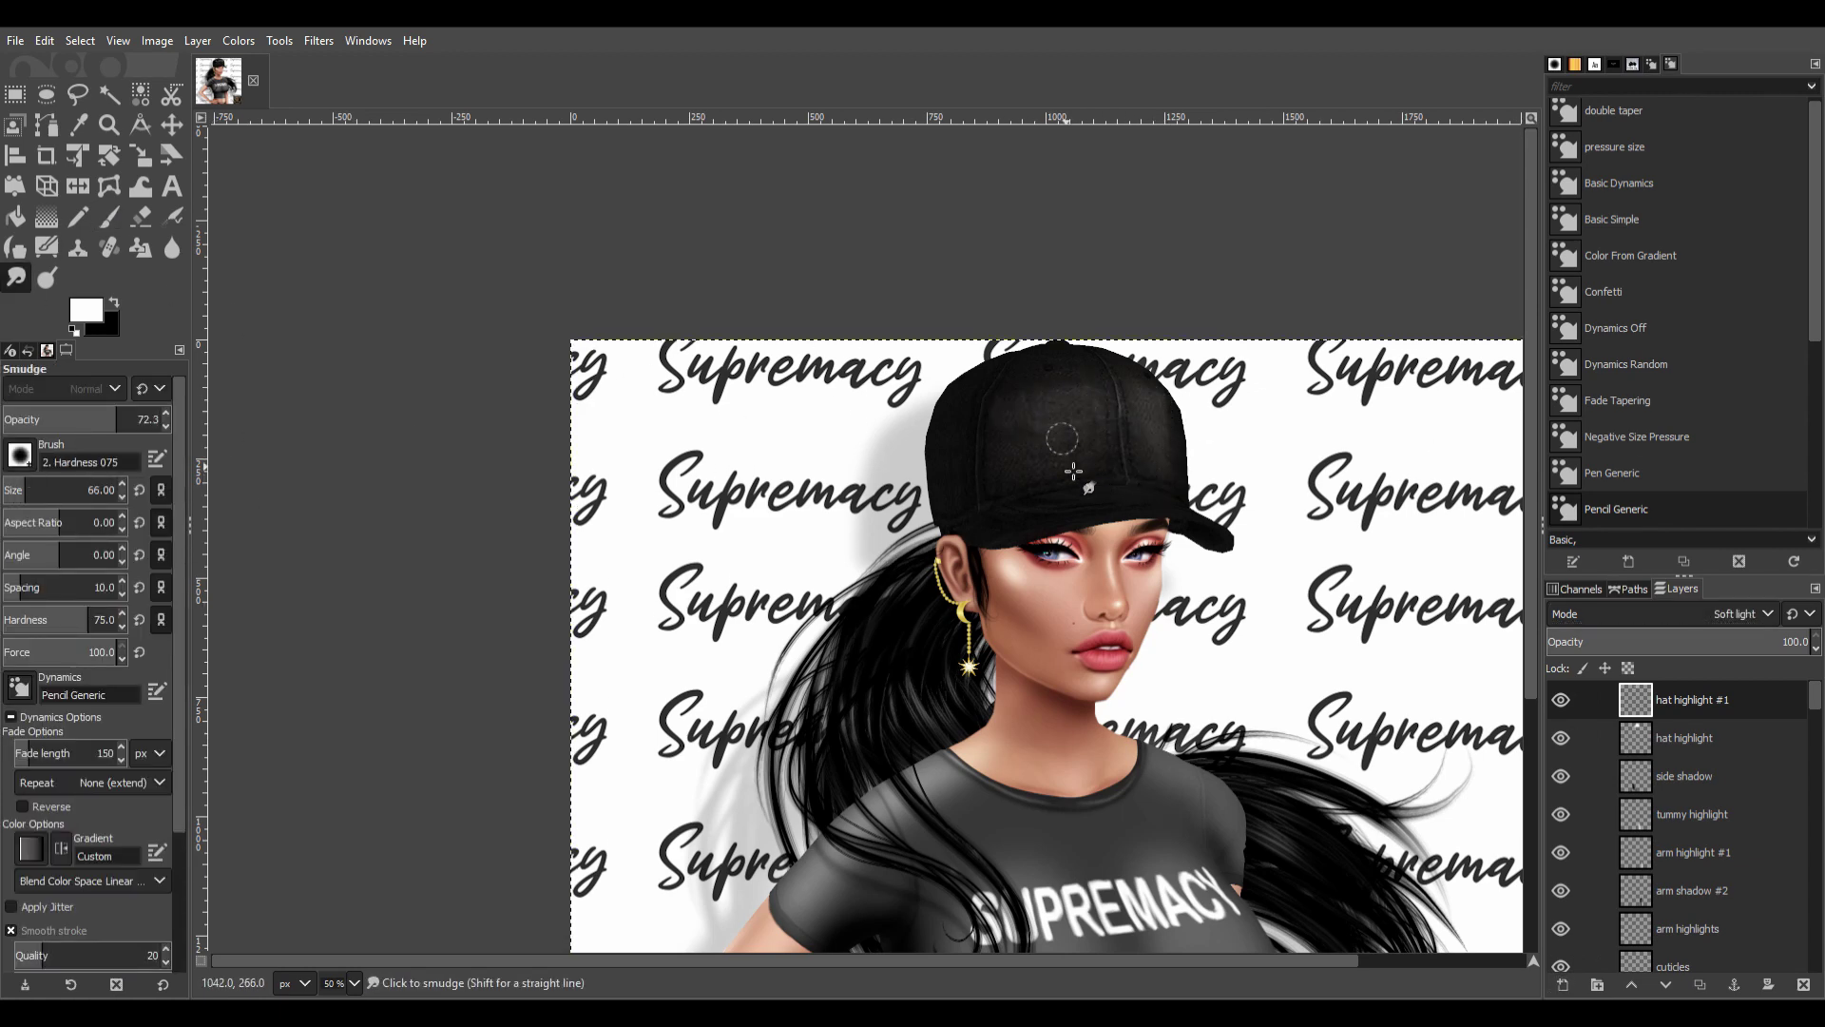
Set a harder eraser on the eyeshadow base layer and lower the hat shadow layer's opacity.
scroll(1073, 472, "down", 2)
scroll(1137, 510, "up", 3)
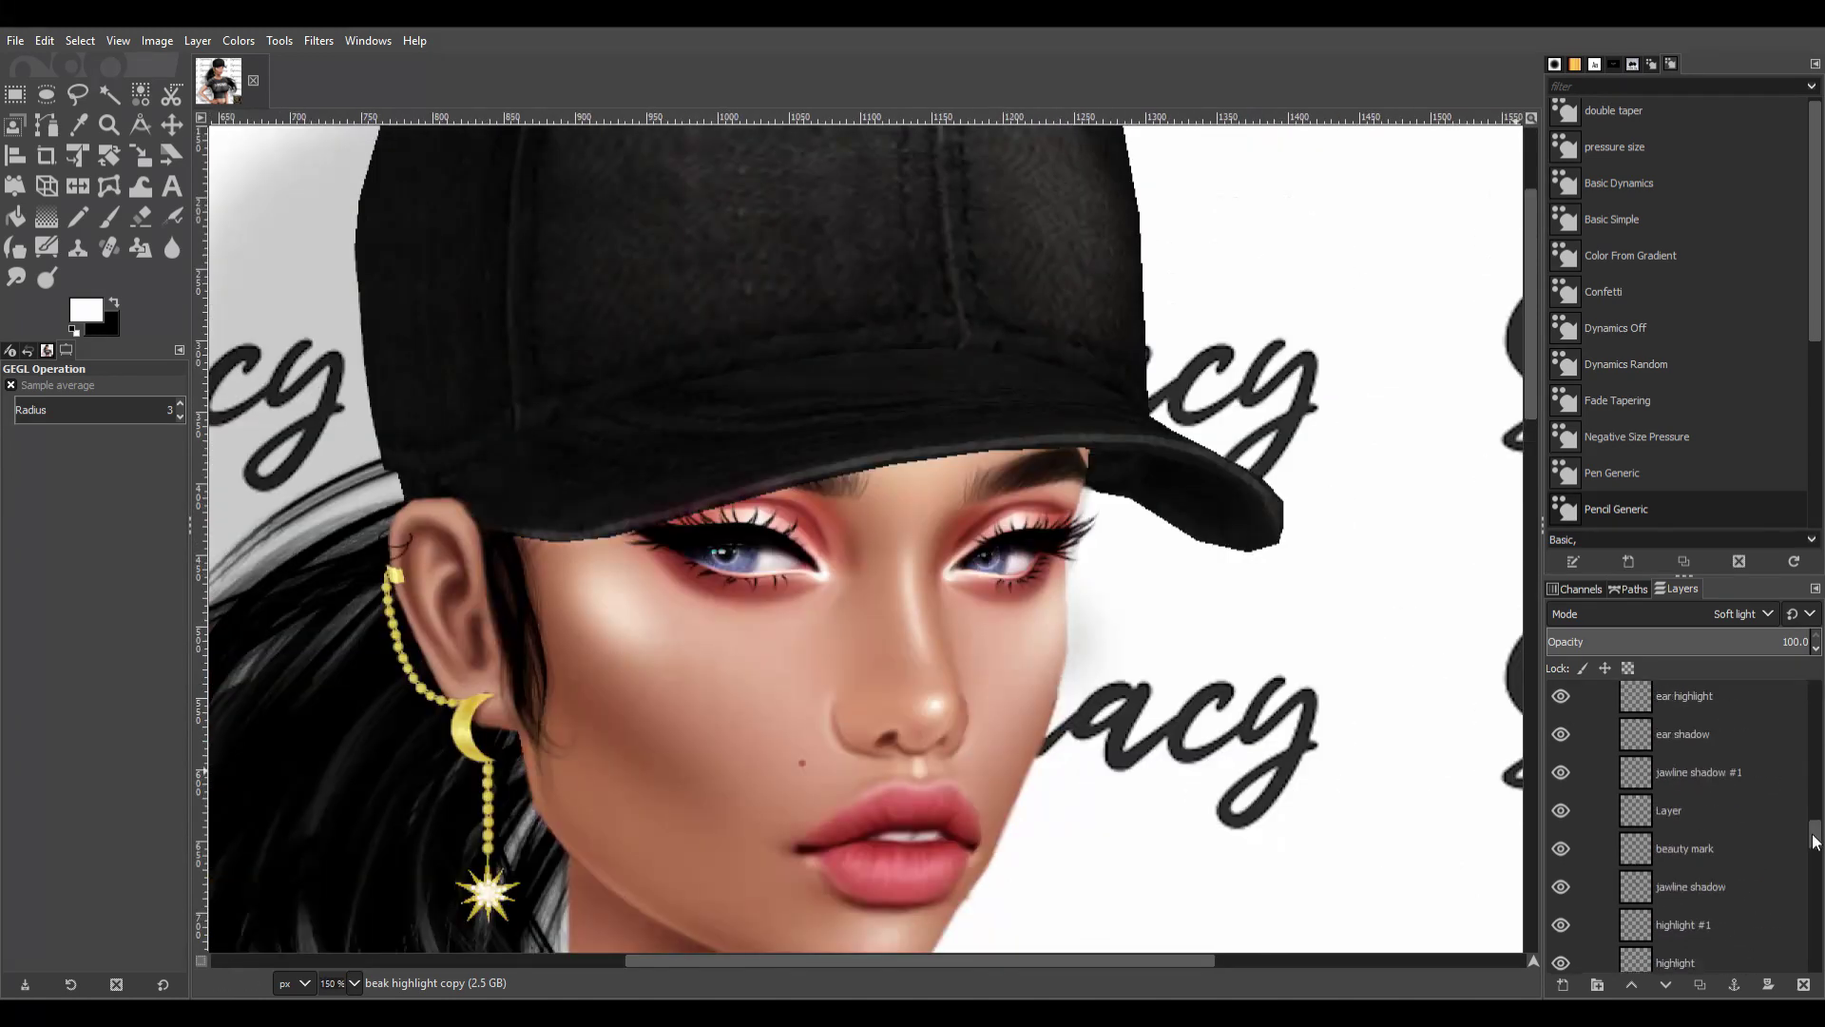
left_click_drag(1816, 841, 1816, 918)
left_click(1695, 880)
key("shift+e")
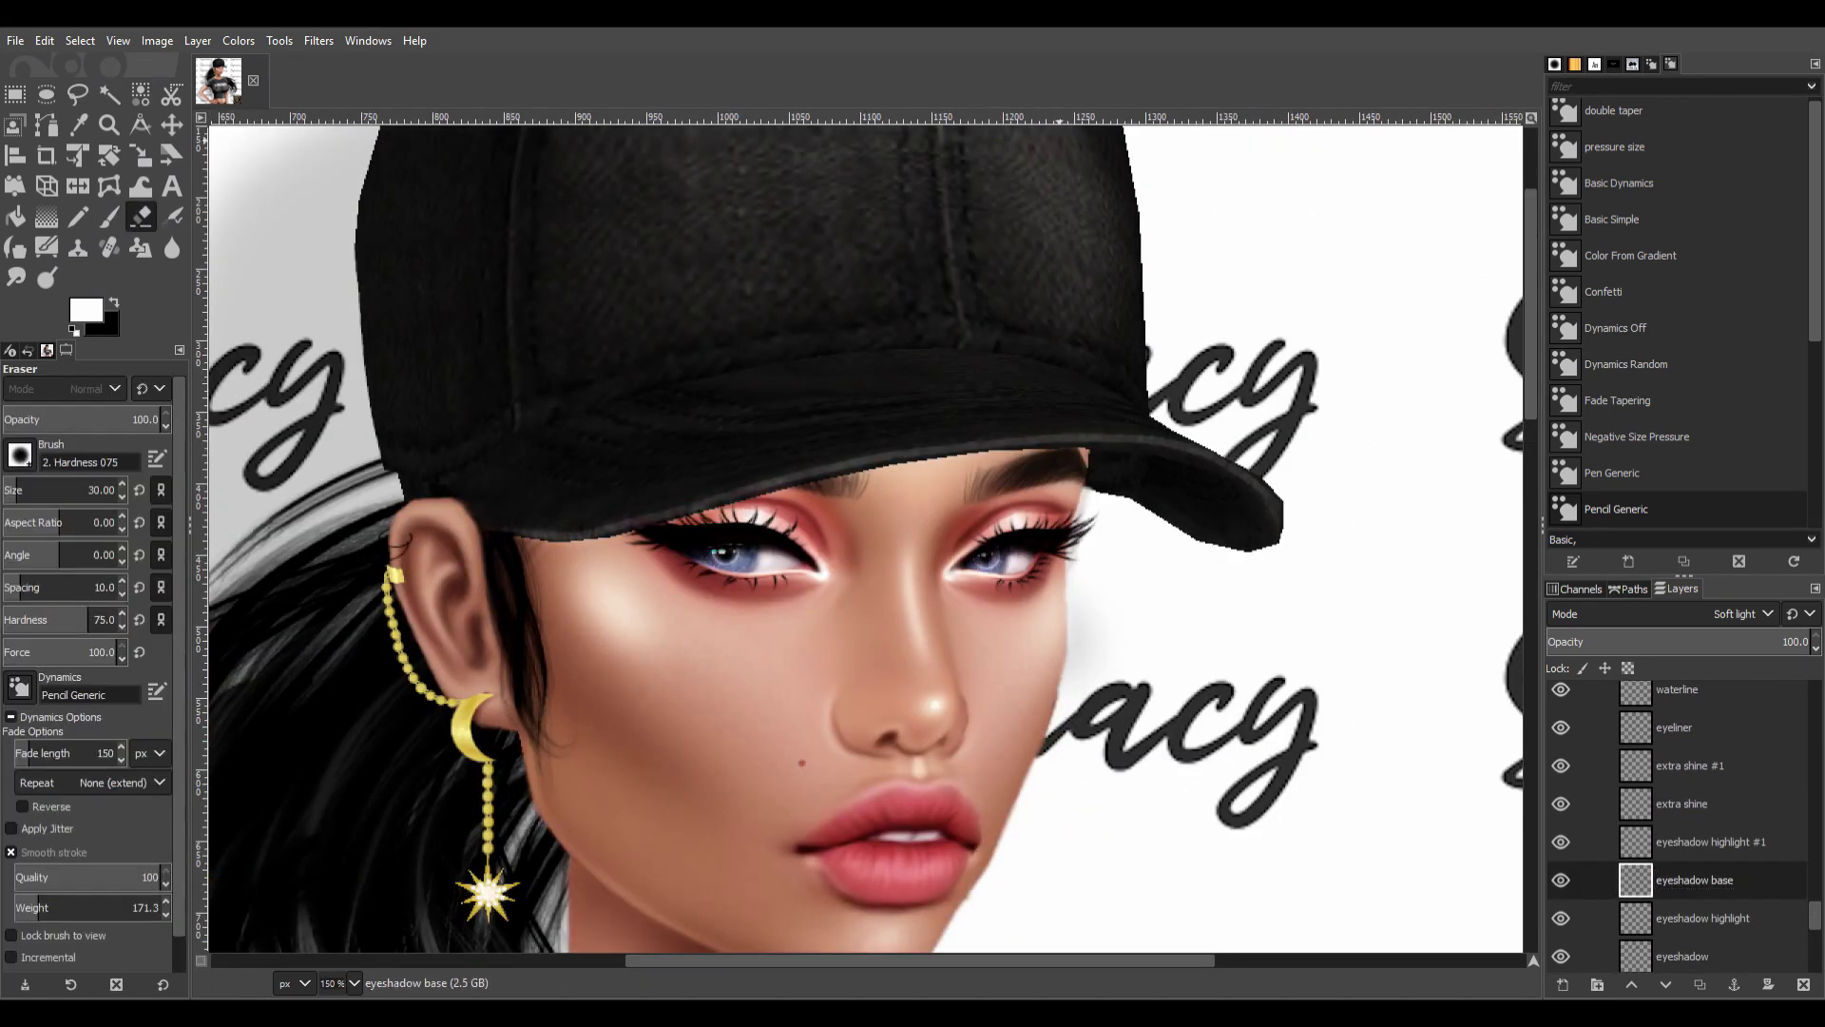
key("period")
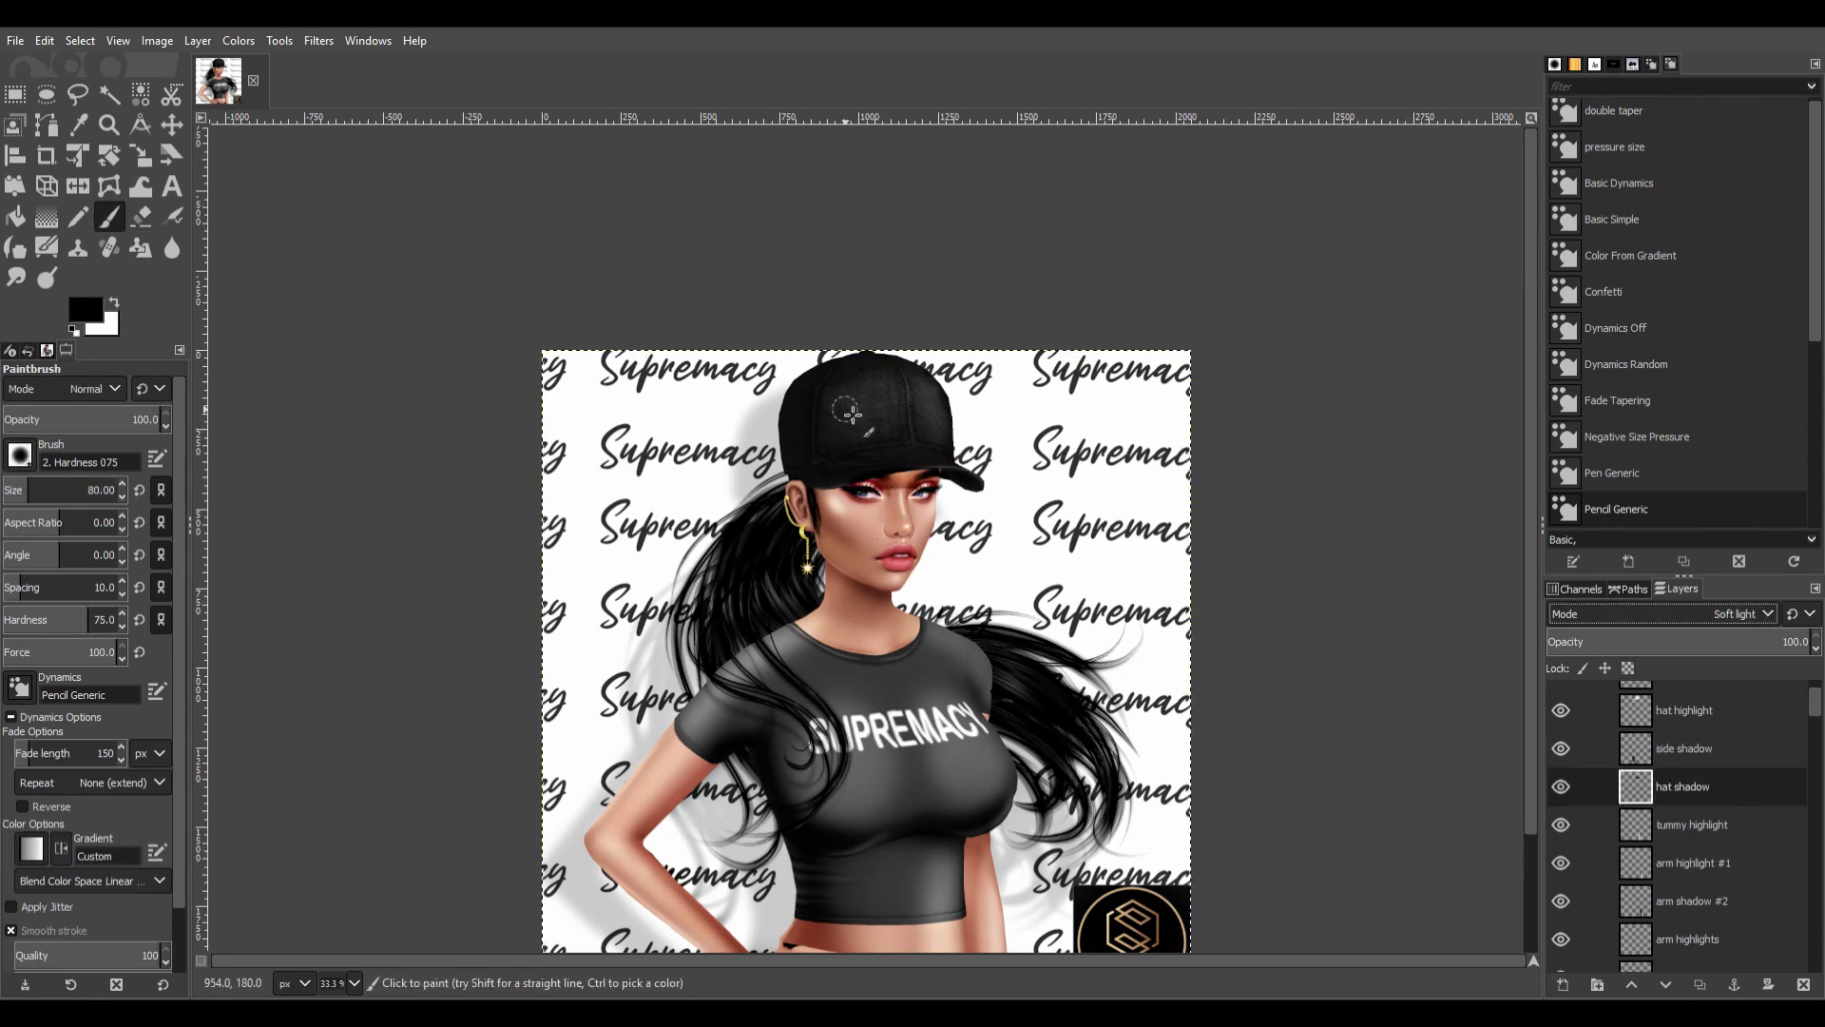
key("1")
left_click(1604, 642)
key("shift+2")
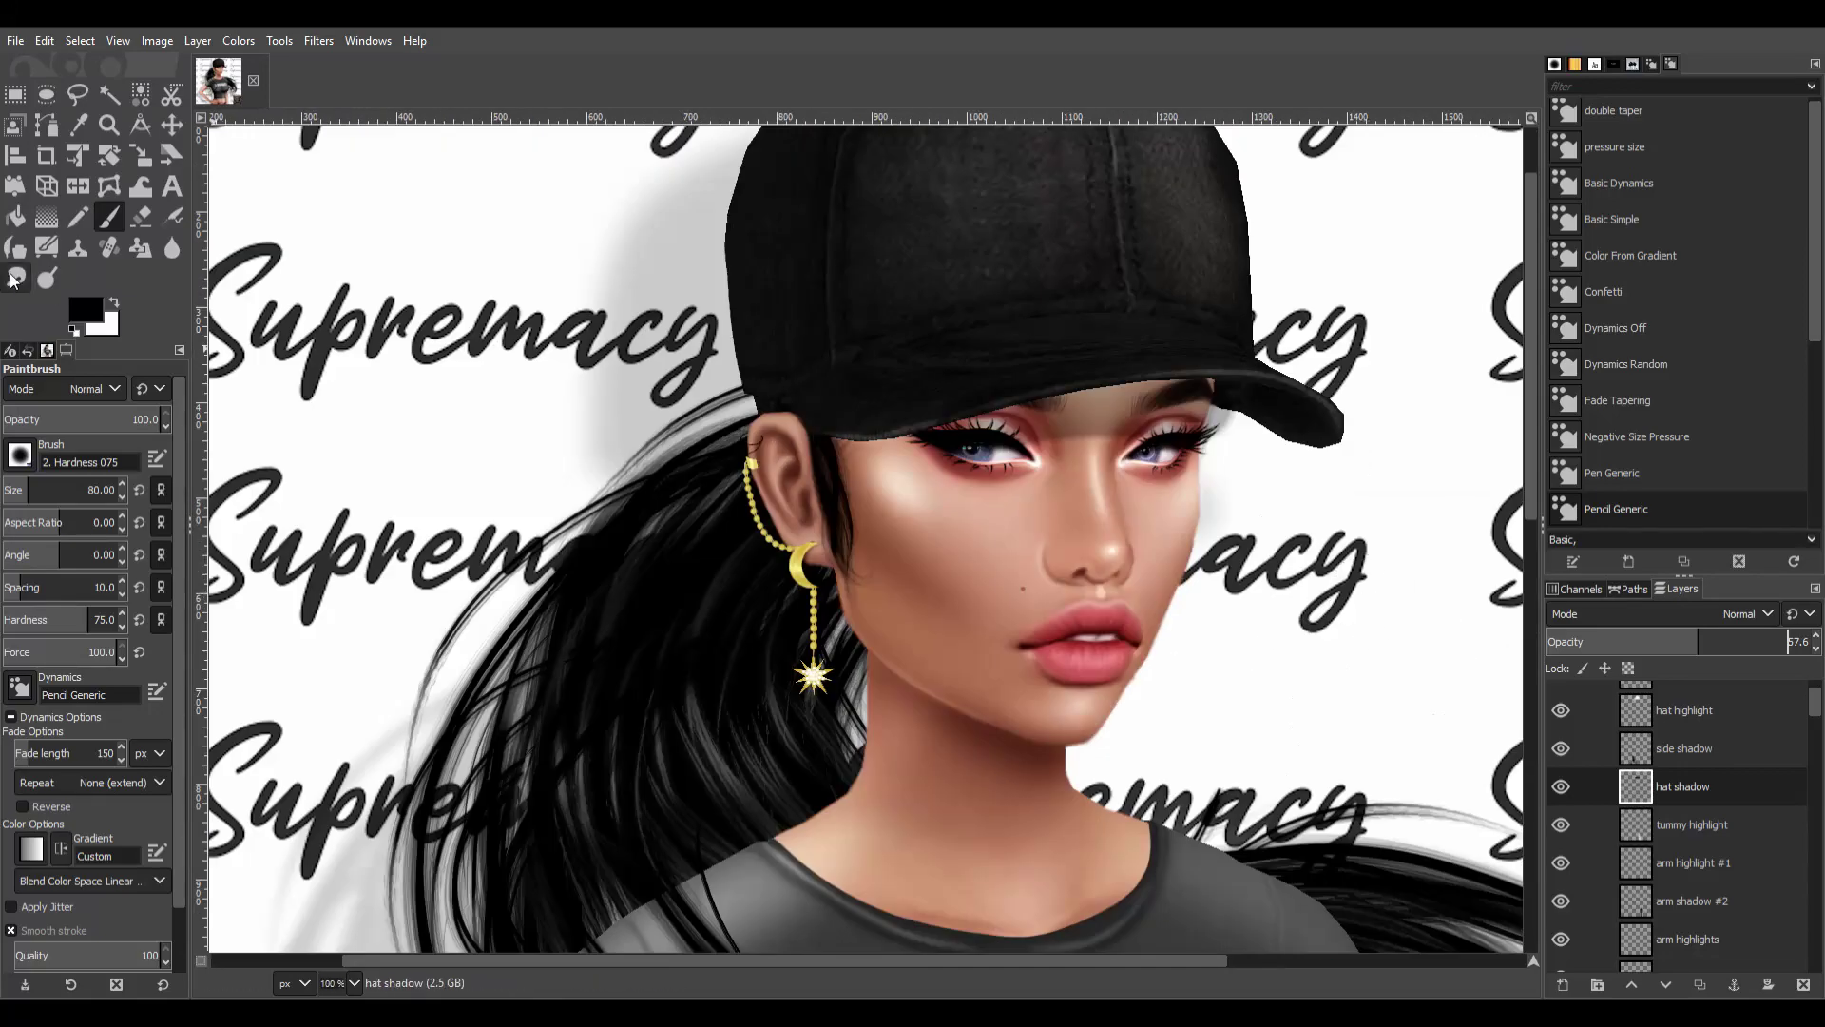